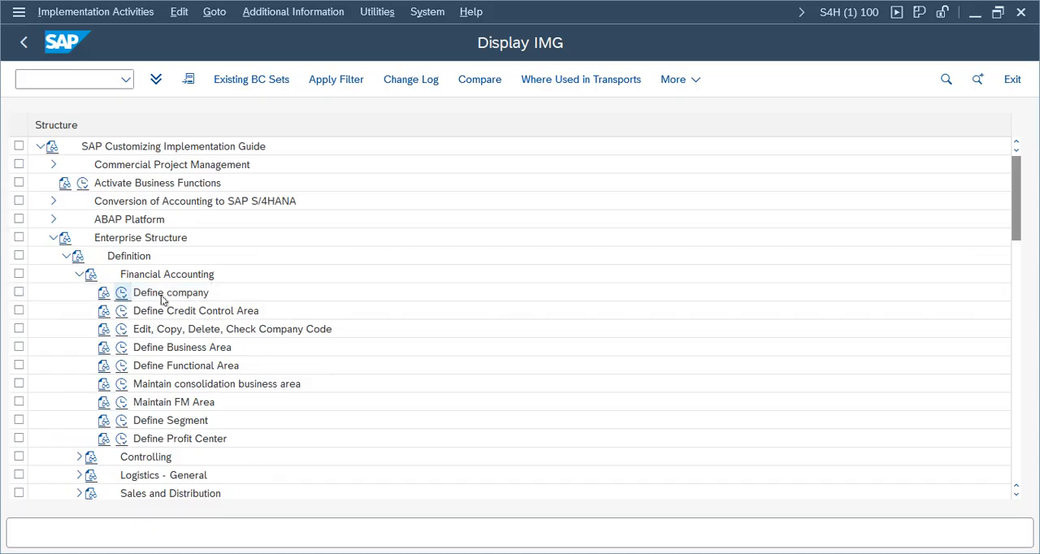
Step: Create a new company entry with company ID APGROP and company name Apple Group
click(205, 83)
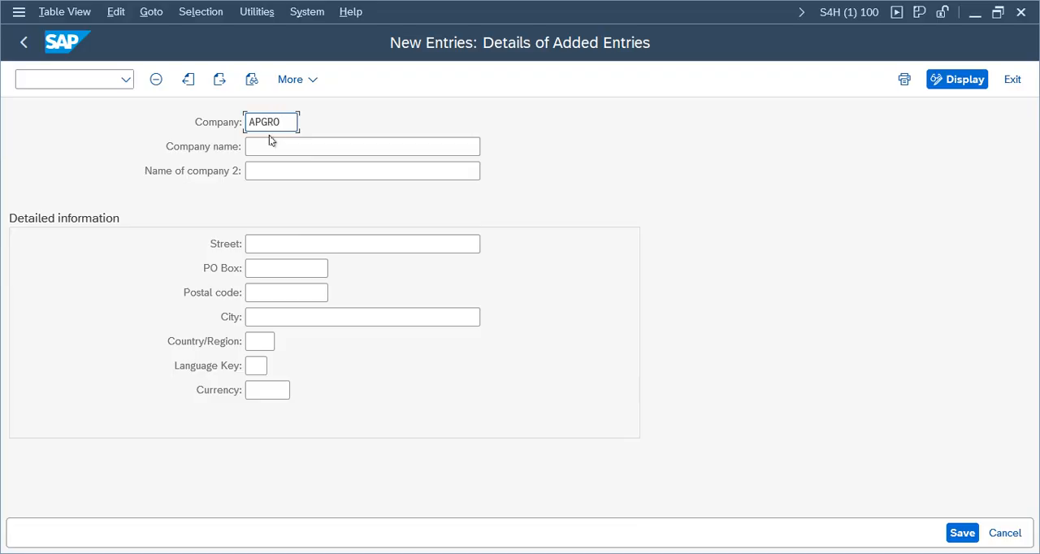
text(P)
drag(291, 122, 197, 120)
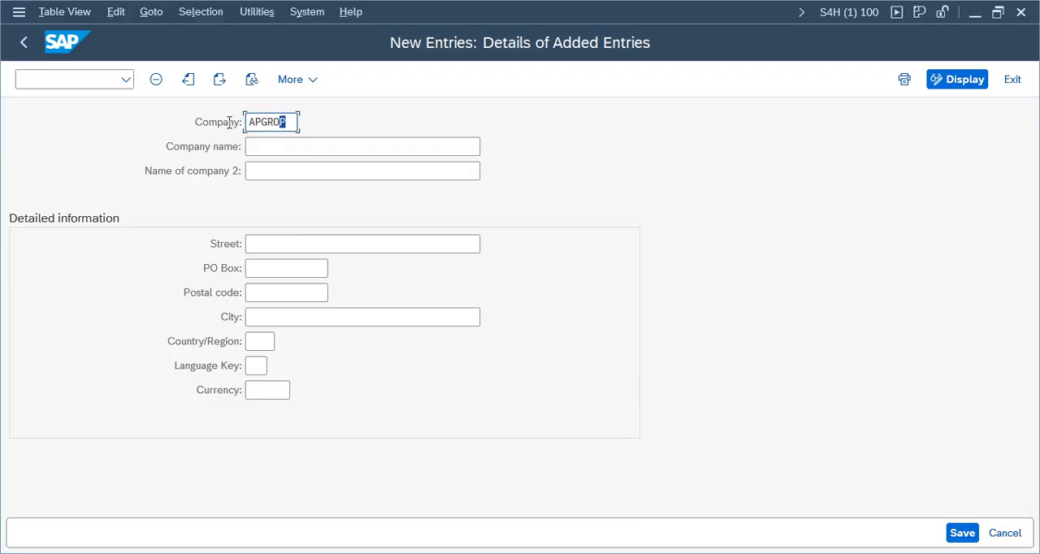
click(279, 149)
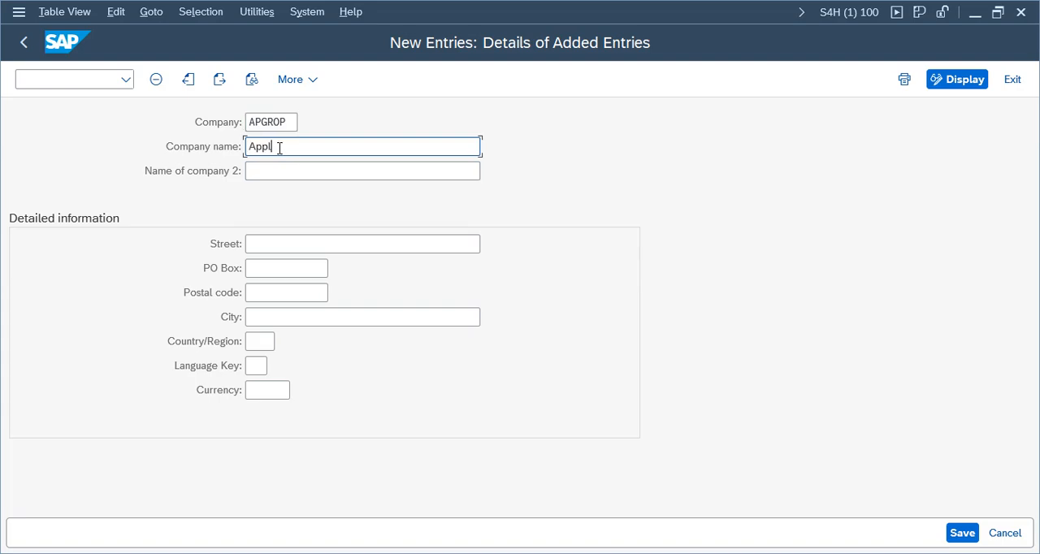
text(Apple Group)
Step: Fill in the APGROP company details with city Newyork, country US, language EN and currency USD
click(267, 322)
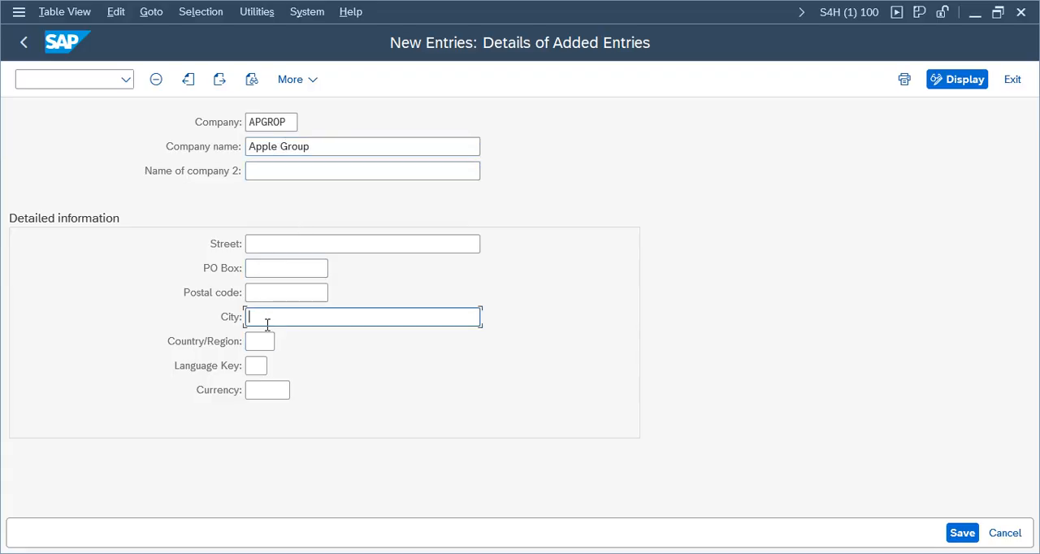
text(Newyork)
click(272, 342)
text(u)
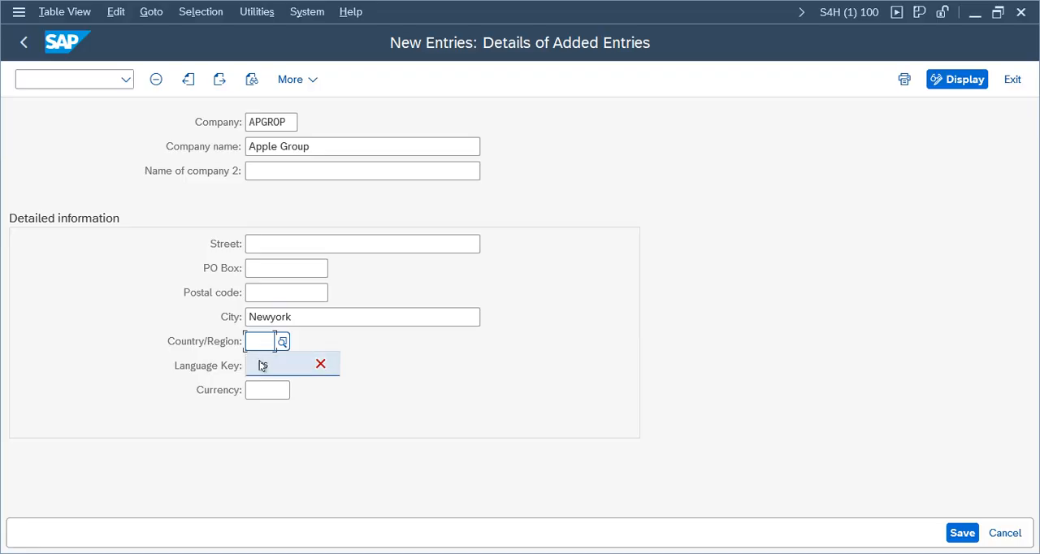
click(263, 367)
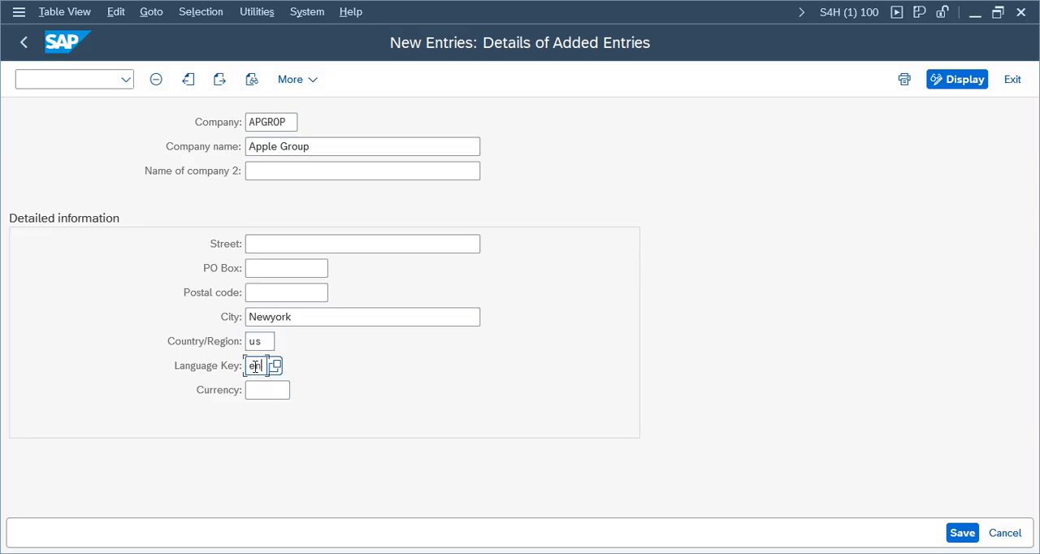
click(258, 341)
click(268, 392)
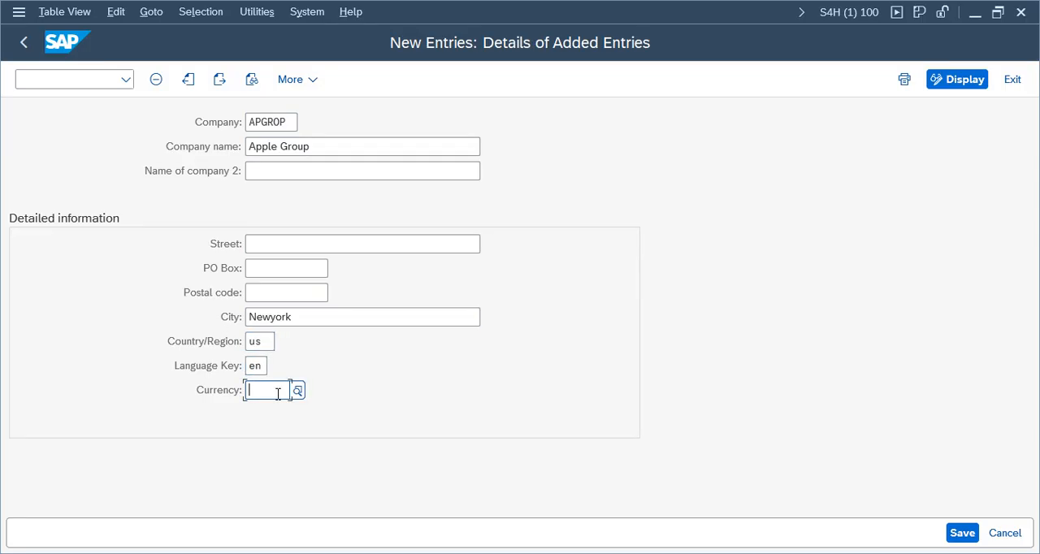
text(usd)
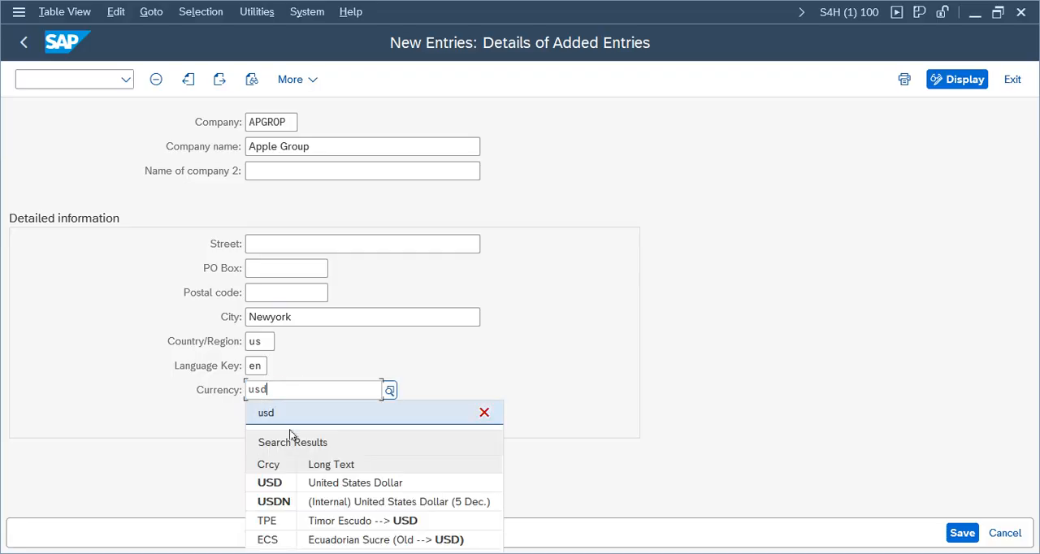
click(369, 482)
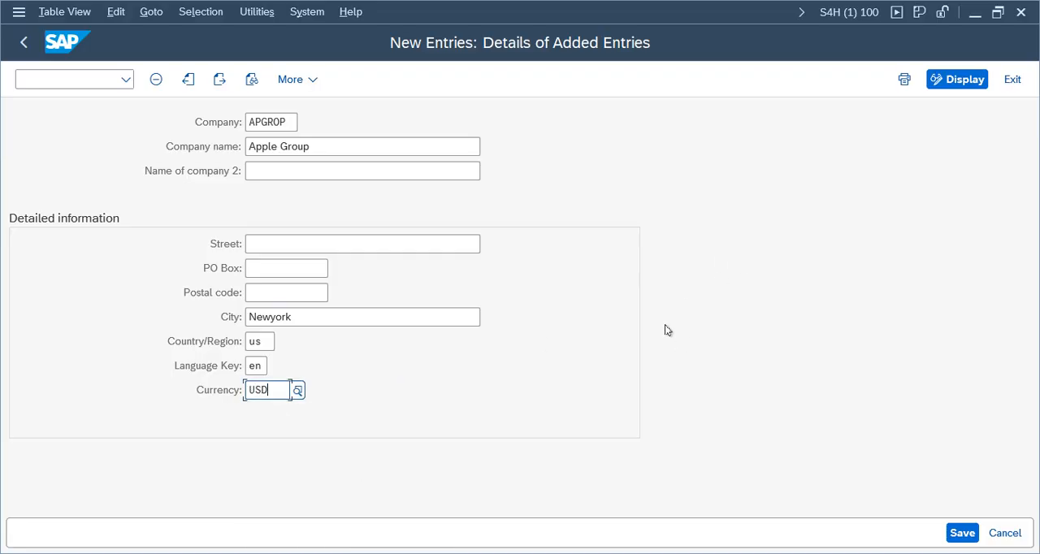
key(Return)
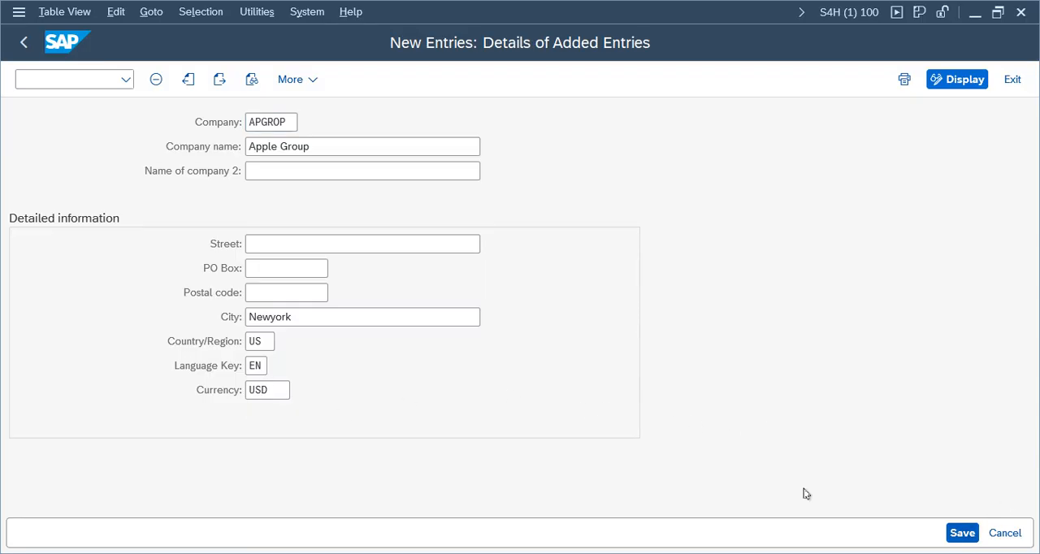
Step: Save the Apple Group entry under the existing customizing request APPLE COMPANY
click(962, 533)
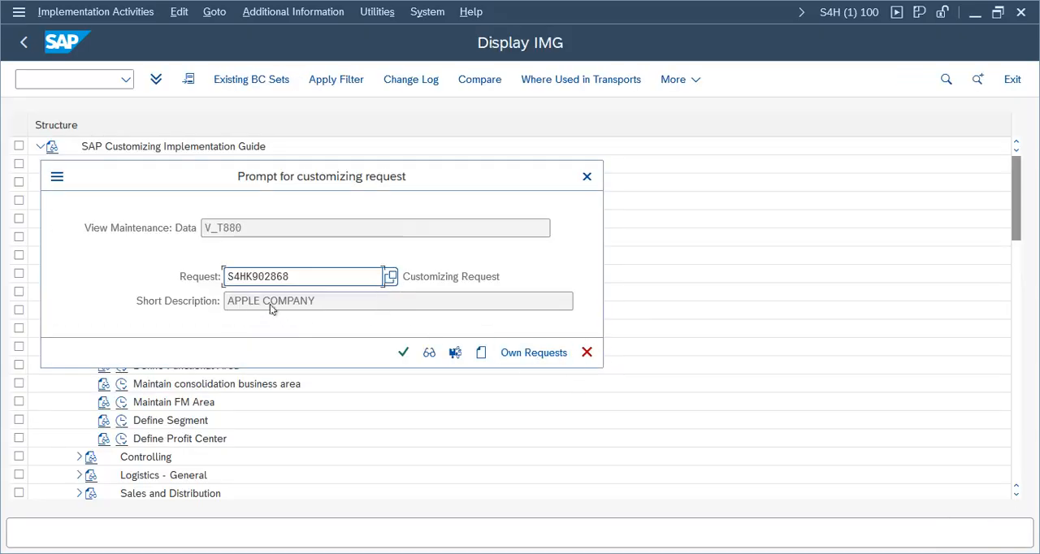
triple_click(227, 301)
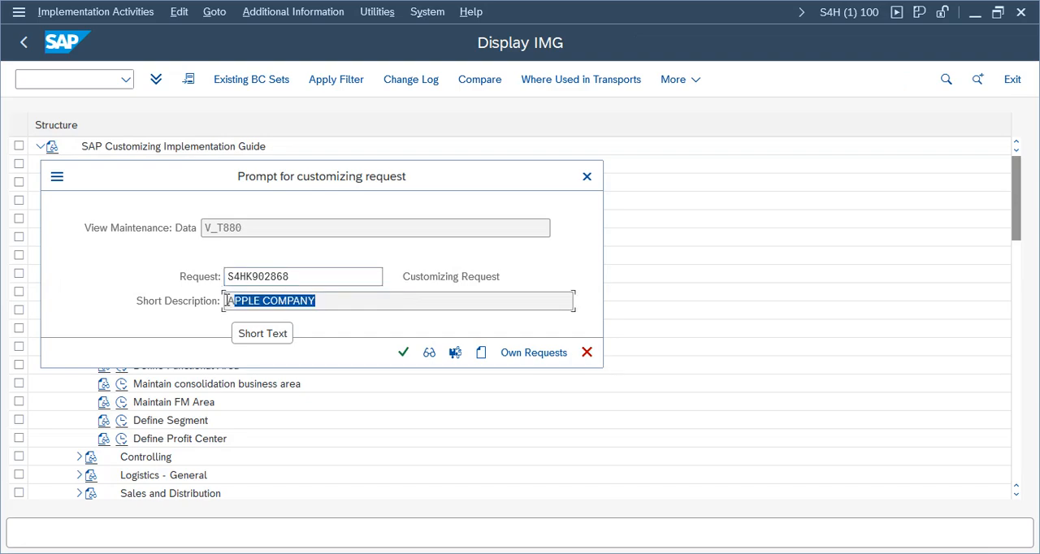
click(348, 303)
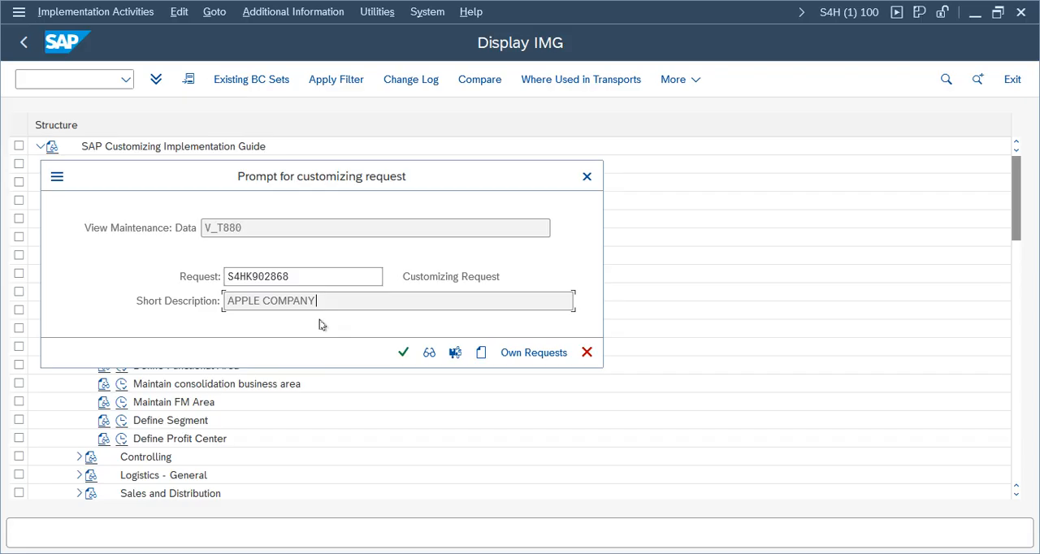
click(587, 352)
click(404, 352)
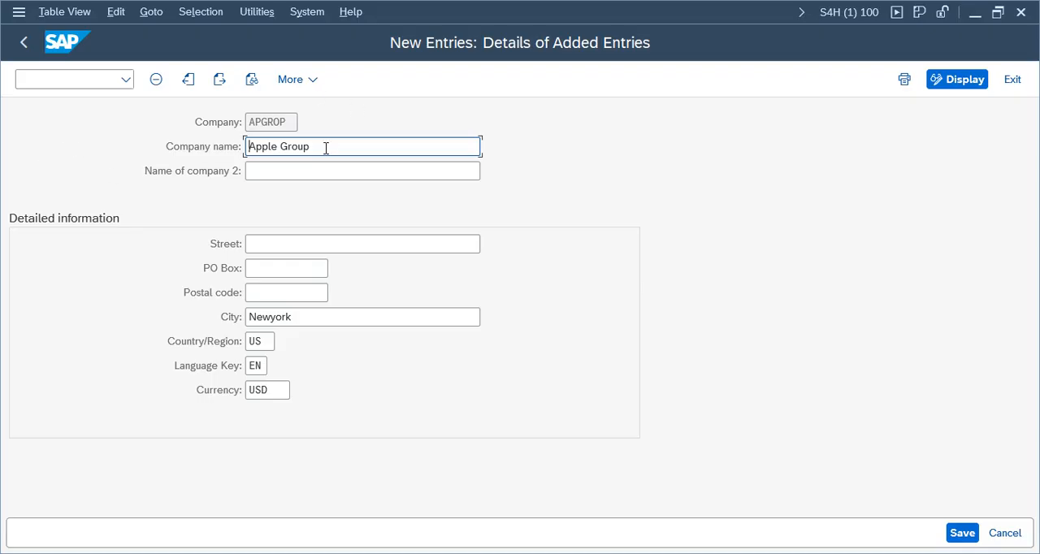
key(BackSpace)
key(BackSpace)
key(BackSpace)
key(BackSpace)
key(BackSpace)
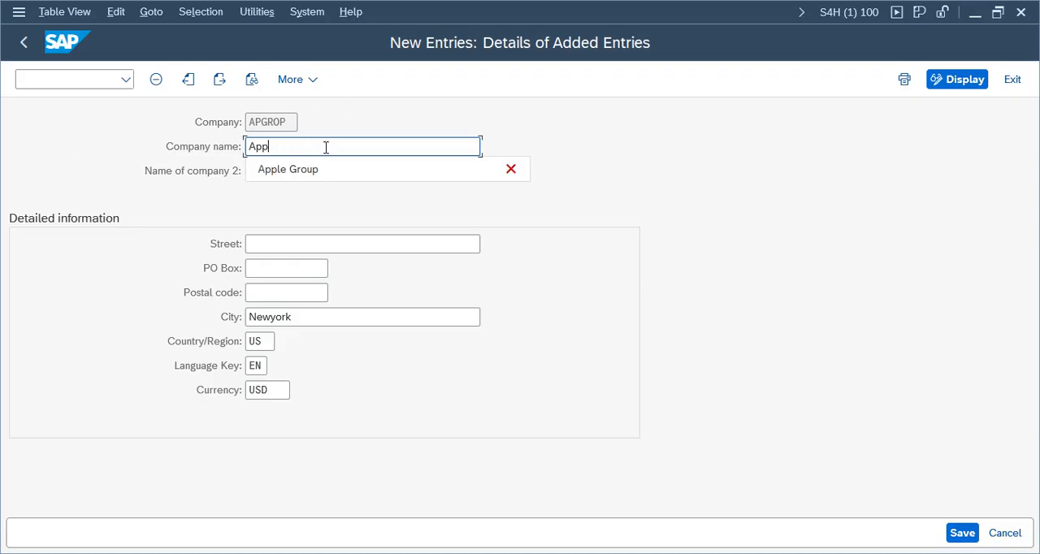
key(BackSpace)
key(BackSpace)
key(BackSpace)
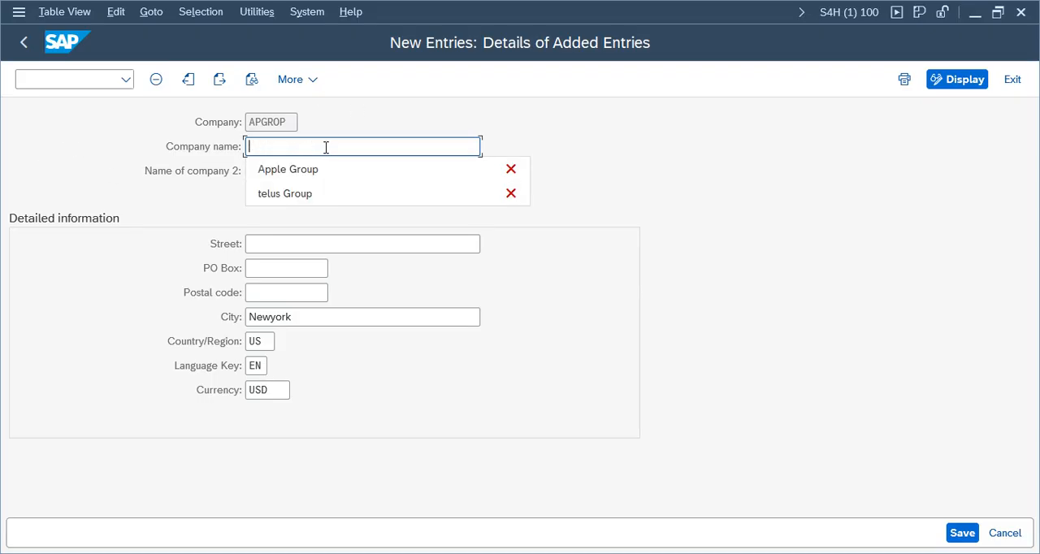
text(Veriz)
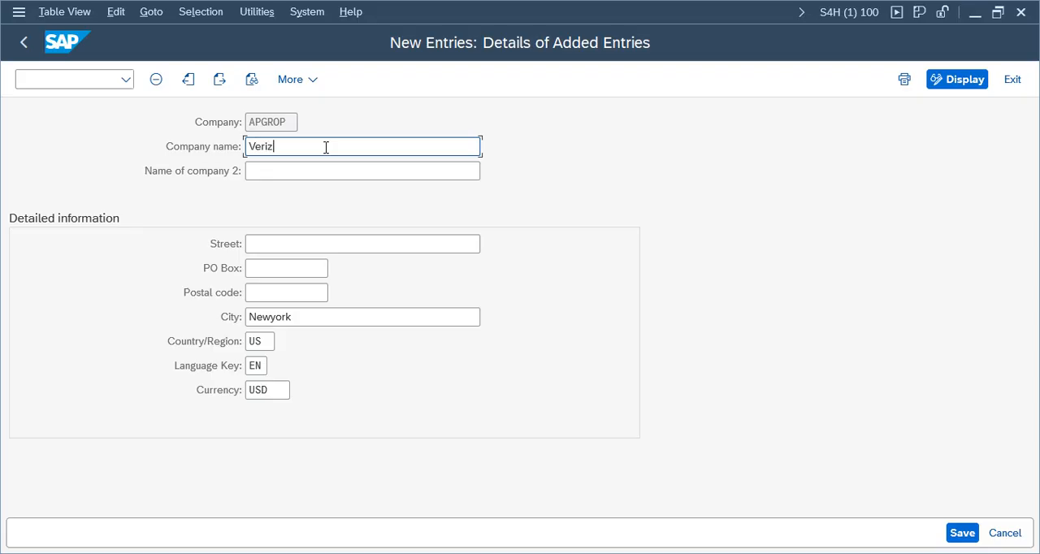
click(1020, 82)
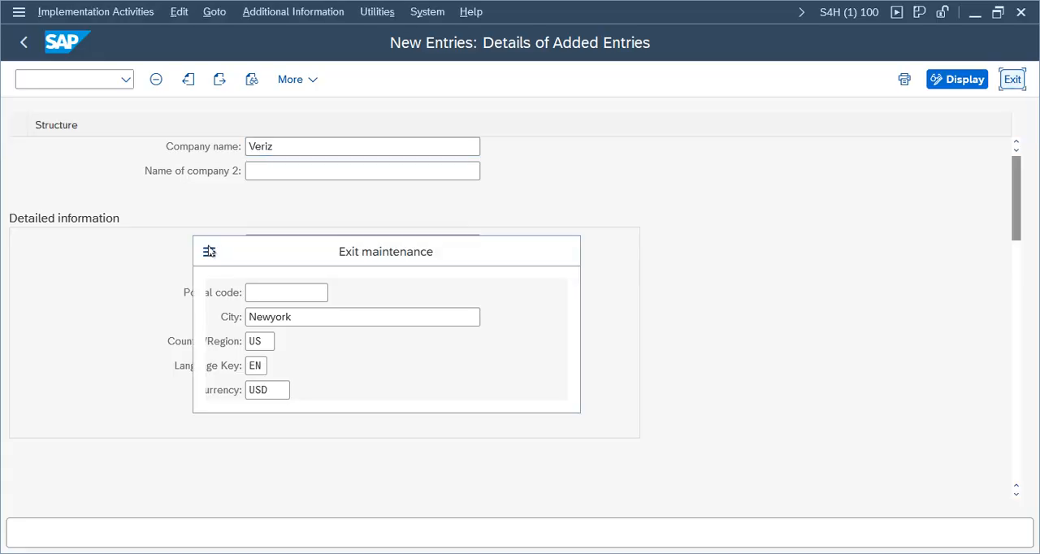
click(379, 376)
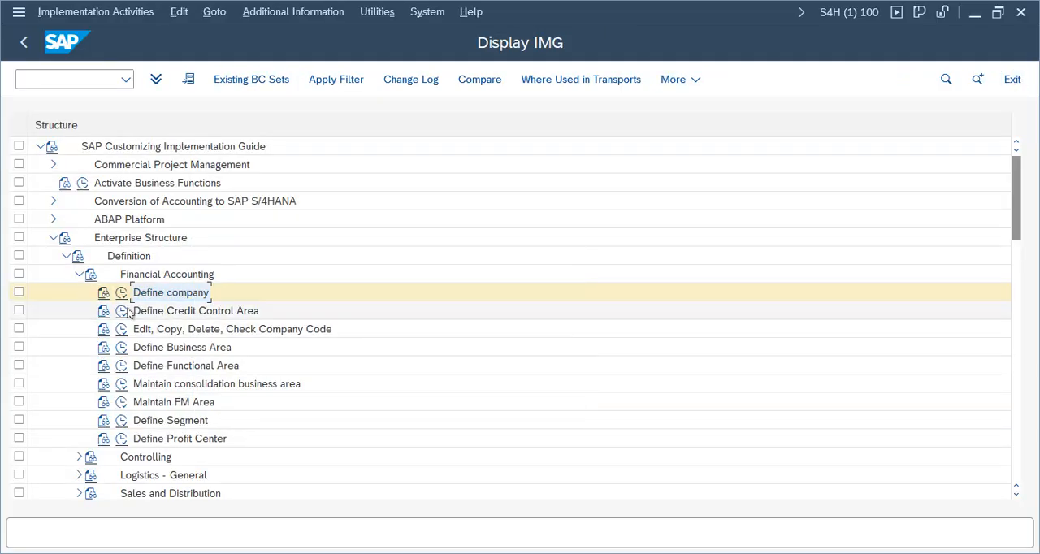
Step: Reopen the Define company activity and create a new entry VRZGRP with company name Verizon Group
click(121, 293)
click(209, 79)
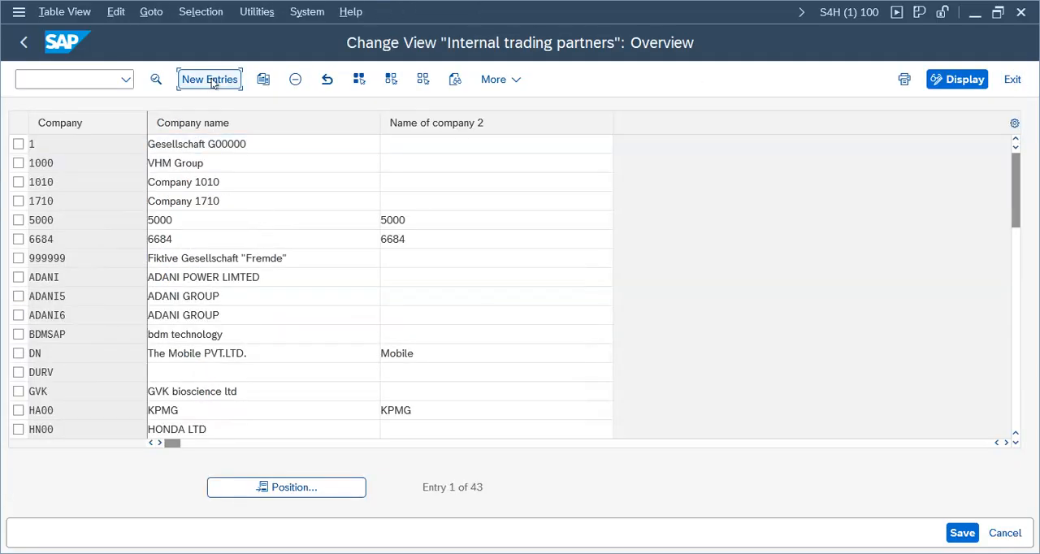
click(267, 124)
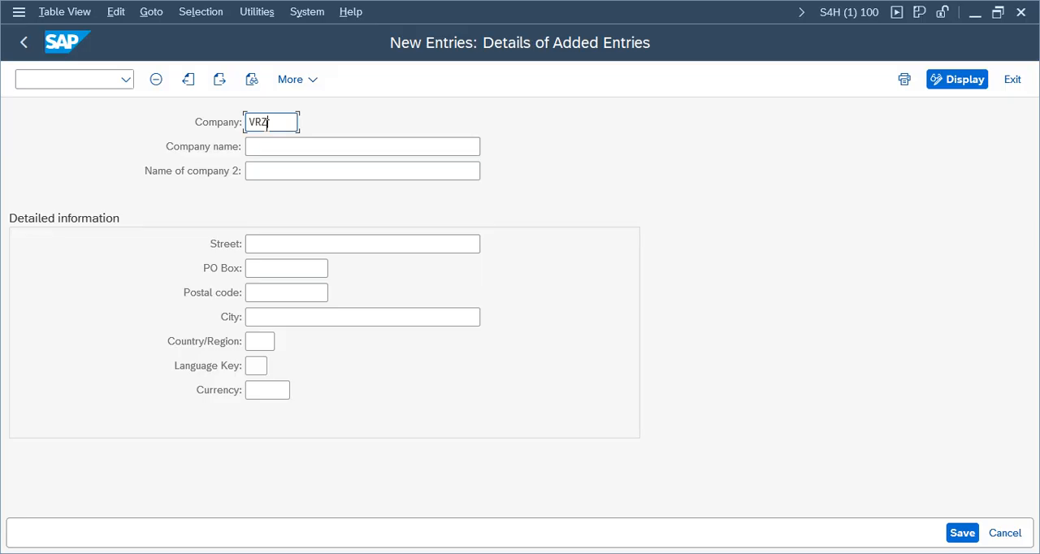
click(279, 147)
text(Verizon Group)
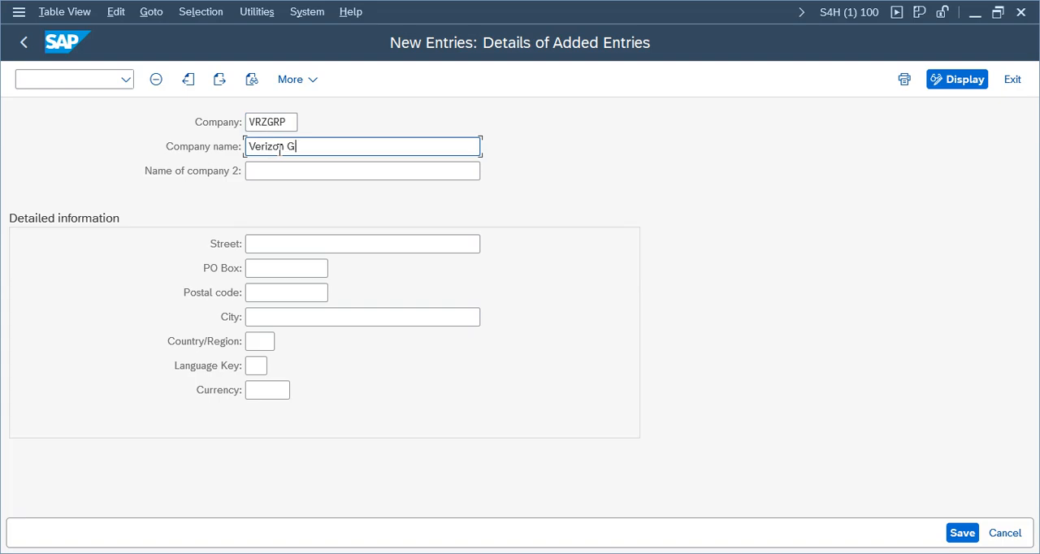
Step: Fill in the VRZGRP company details with city Newyork, country US, language EN and currency USD
click(265, 342)
click(267, 364)
click(263, 318)
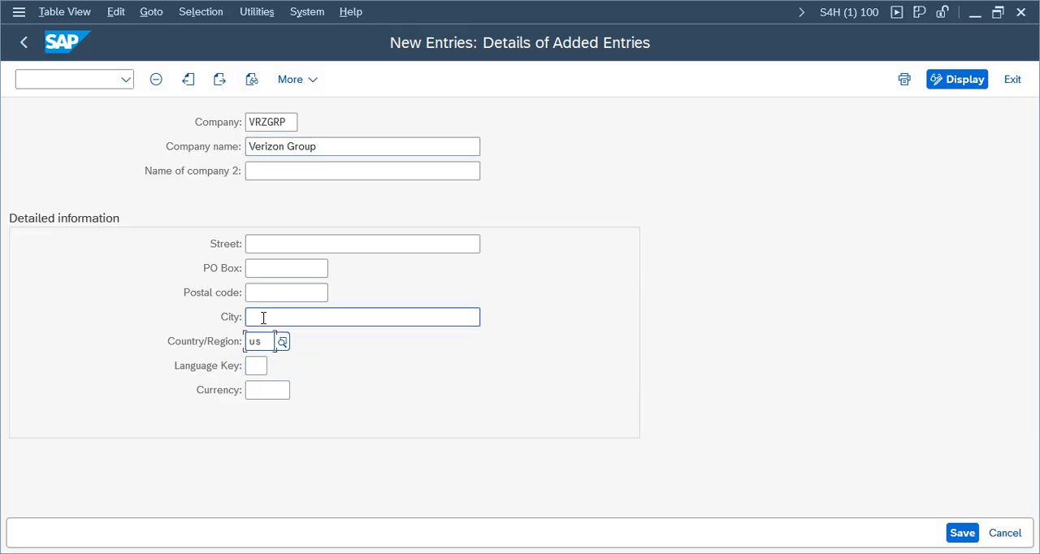
click(269, 342)
click(258, 368)
click(263, 388)
click(267, 395)
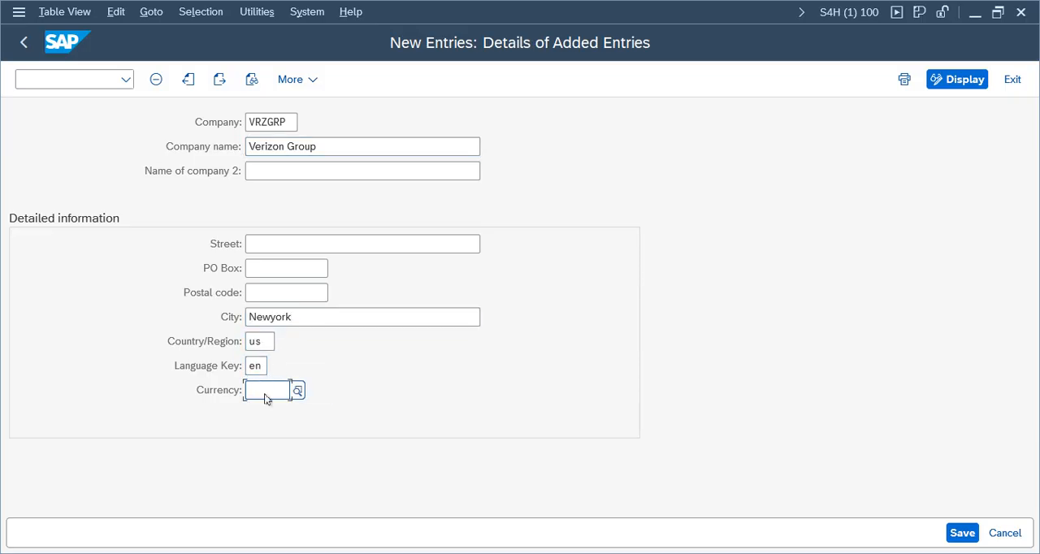
Step: Save the Verizon Group company under a new customizing request described Verizon Group, and return to the implementation guide
click(960, 534)
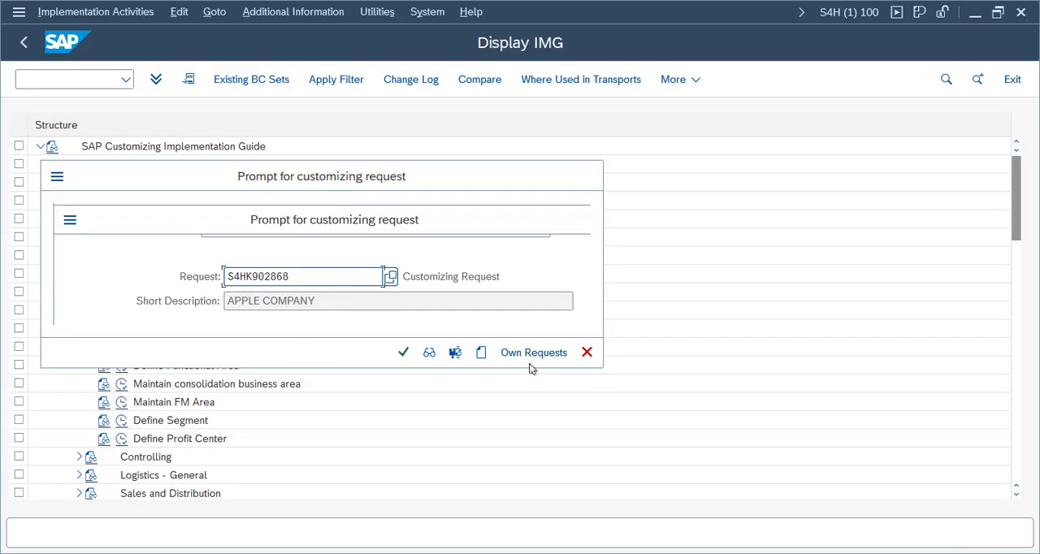
click(480, 352)
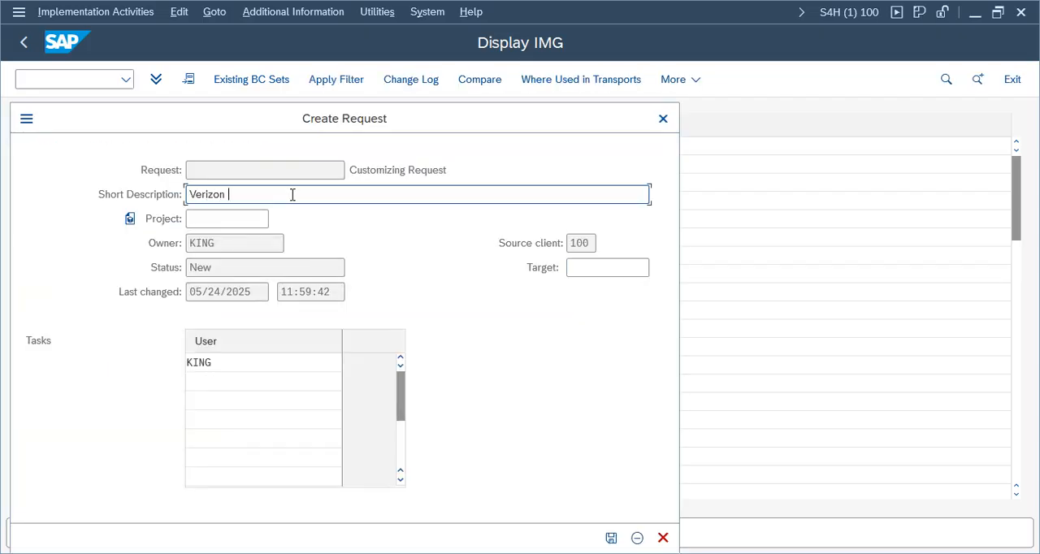
text(Verizon Group)
key(Return)
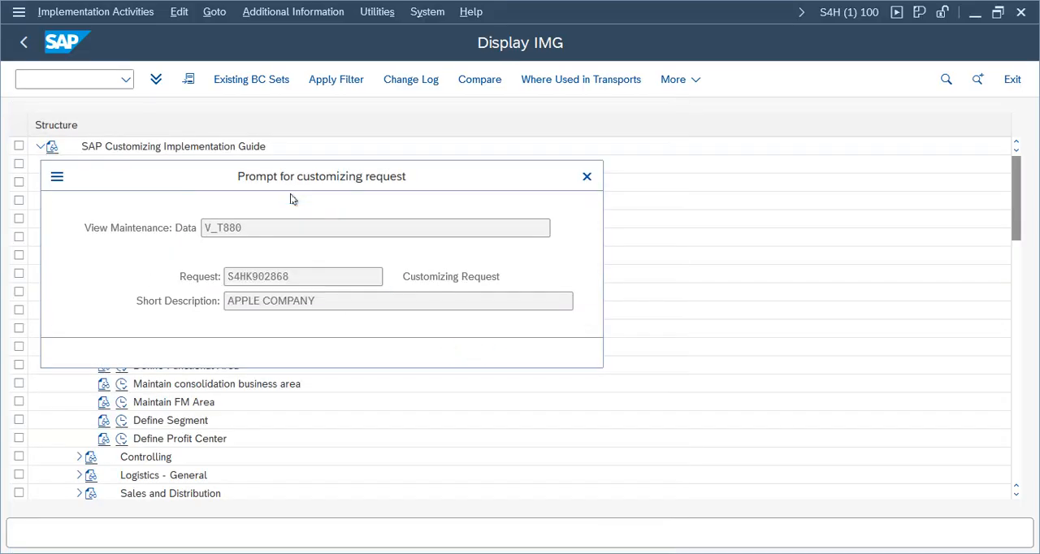
click(403, 352)
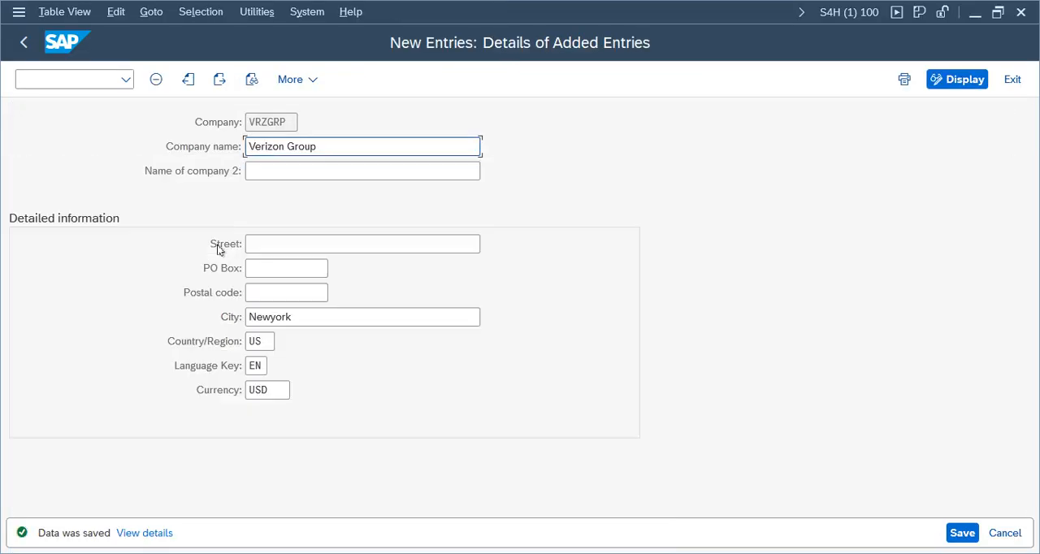
click(23, 41)
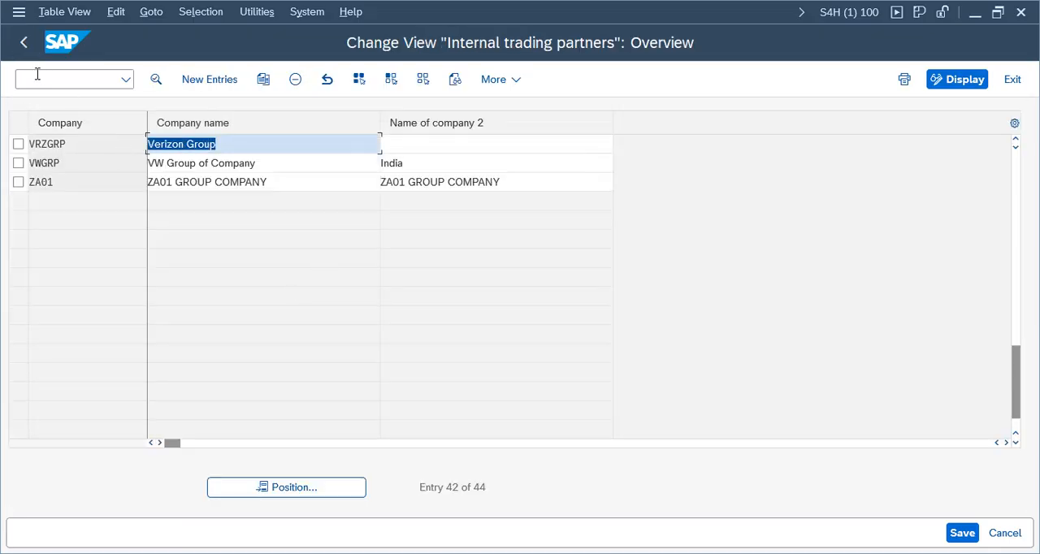
click(24, 42)
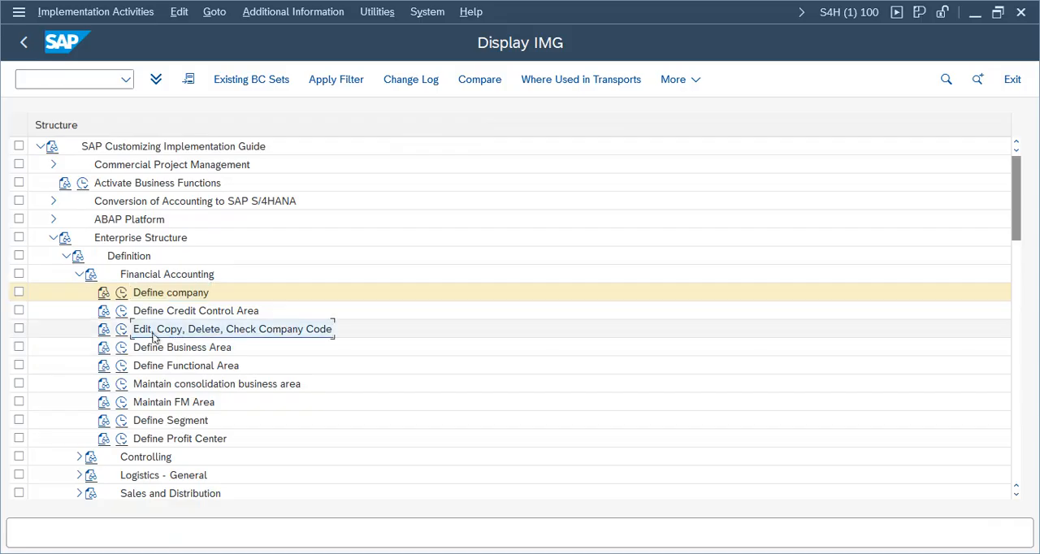
Step: Try to open Edit Company Code Data for maintenance, declining the display-only view of the locked data
click(122, 329)
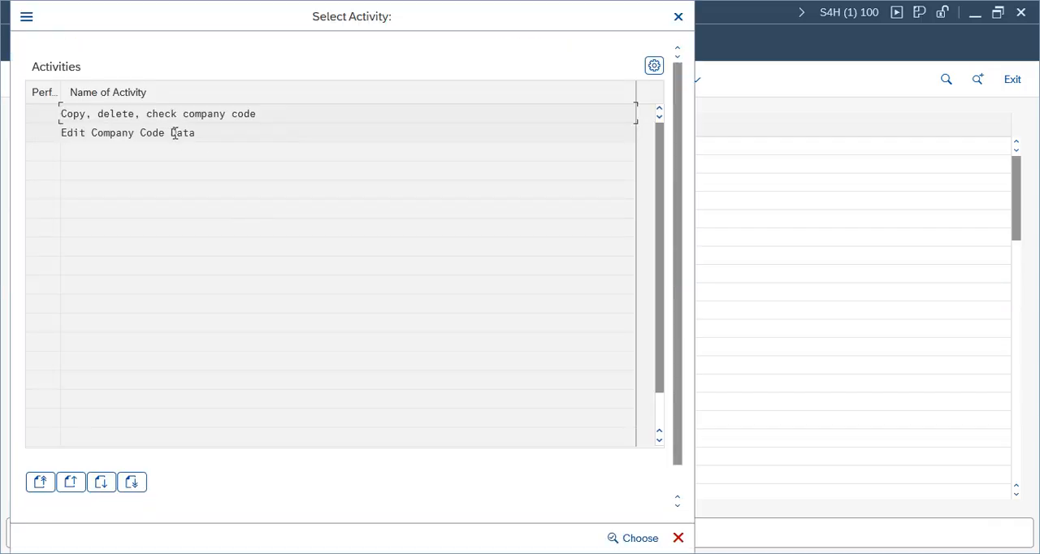
click(174, 133)
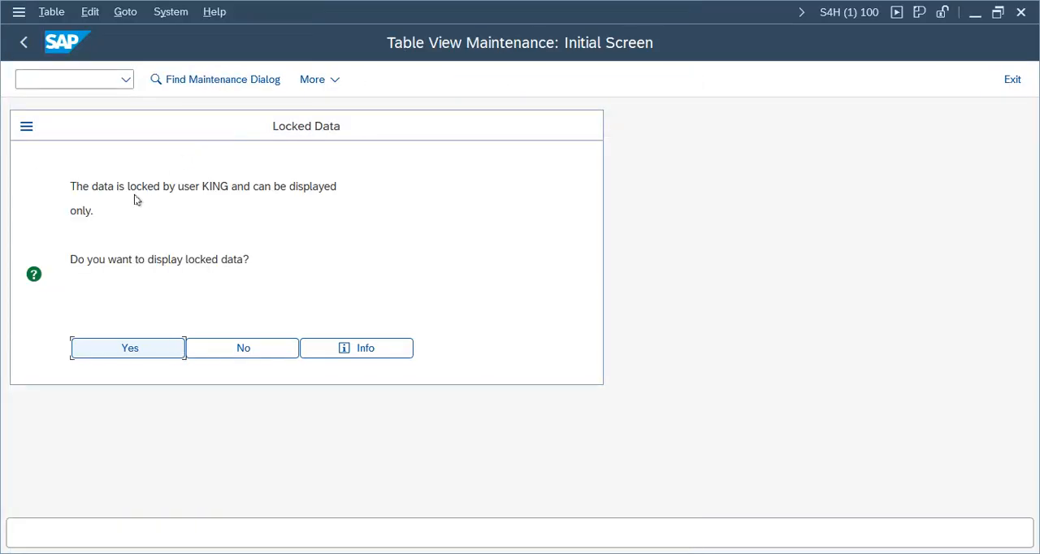
click(235, 353)
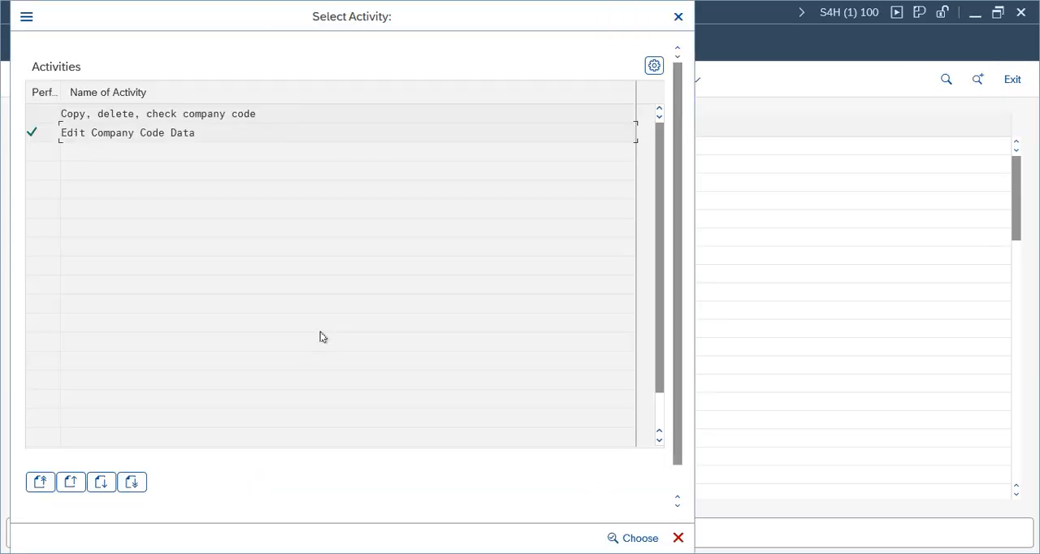
key(Escape)
Step: Open the lock entry administration transaction SM12 in a new session from the implementation guide
click(529, 553)
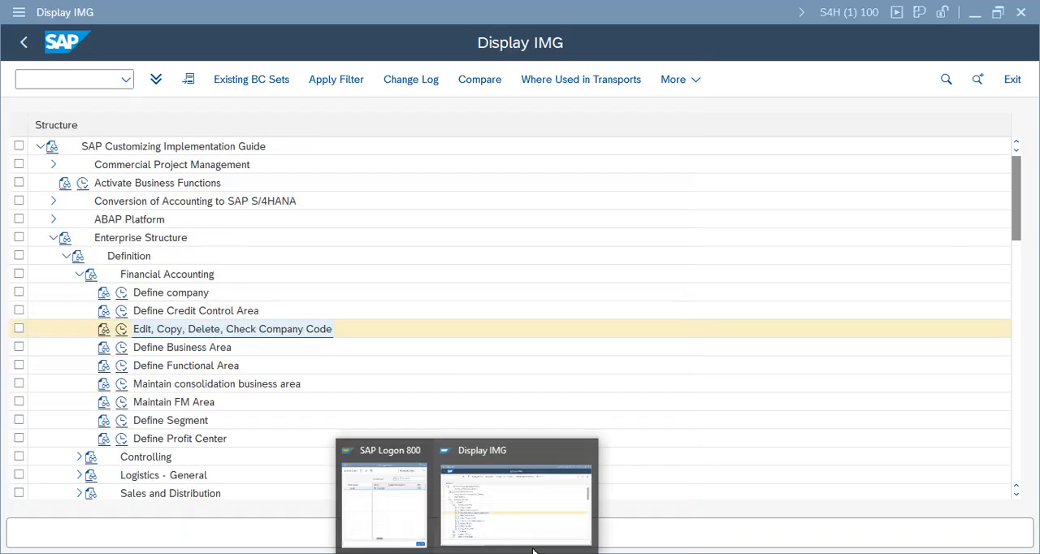
click(511, 513)
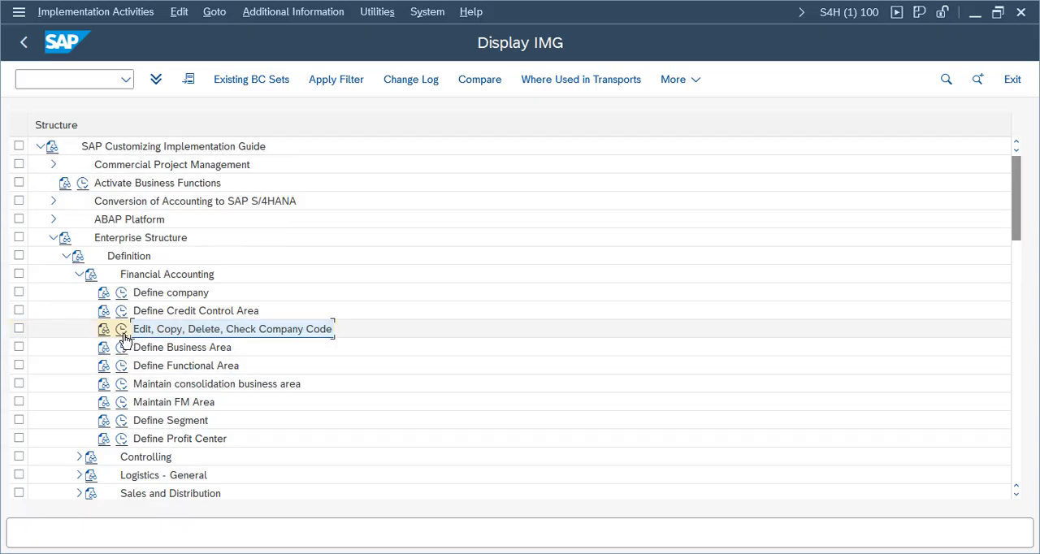
click(82, 77)
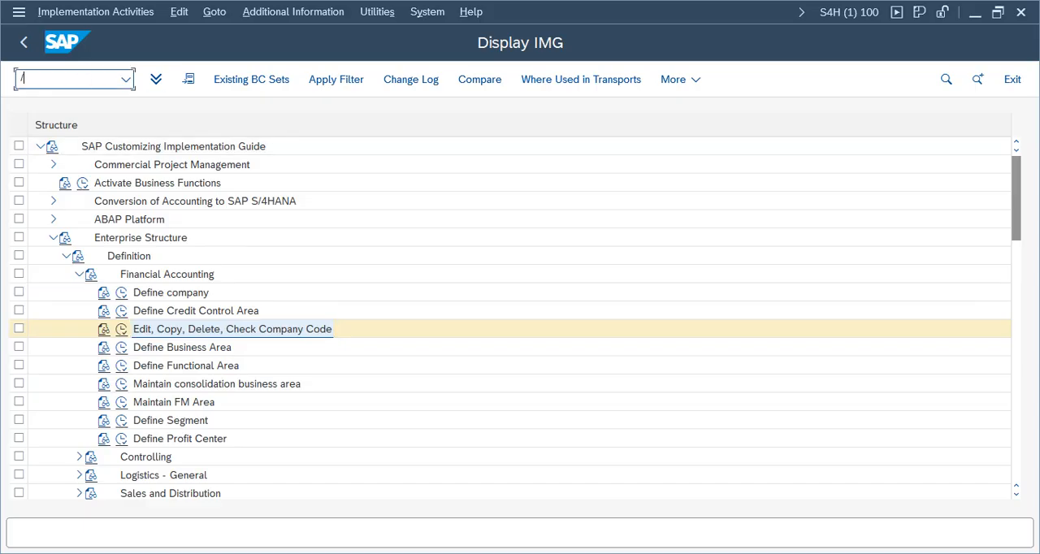
text(/osm12)
key(Return)
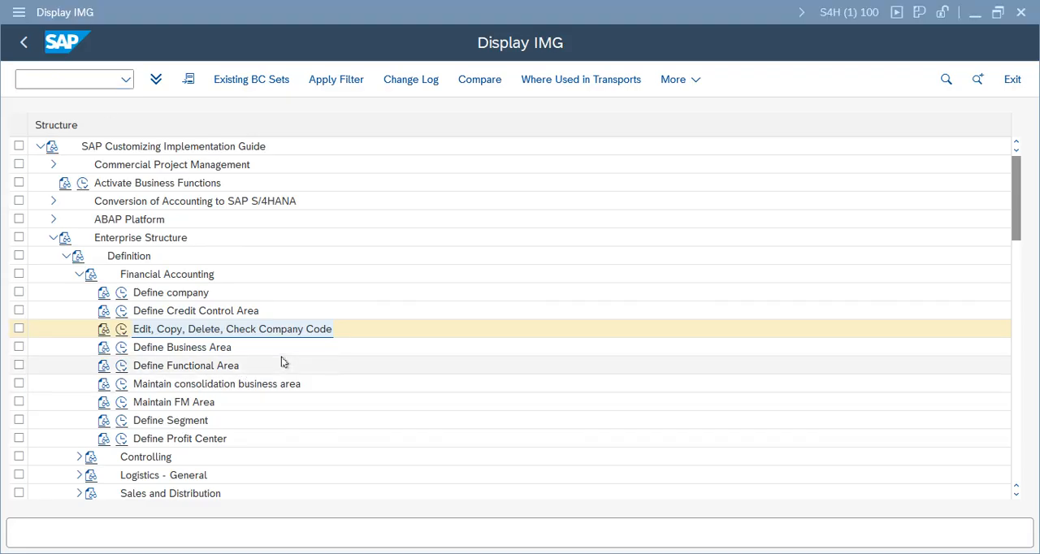
Step: List the locks of all users in client 100 and delete all of the listed lock entries
click(230, 171)
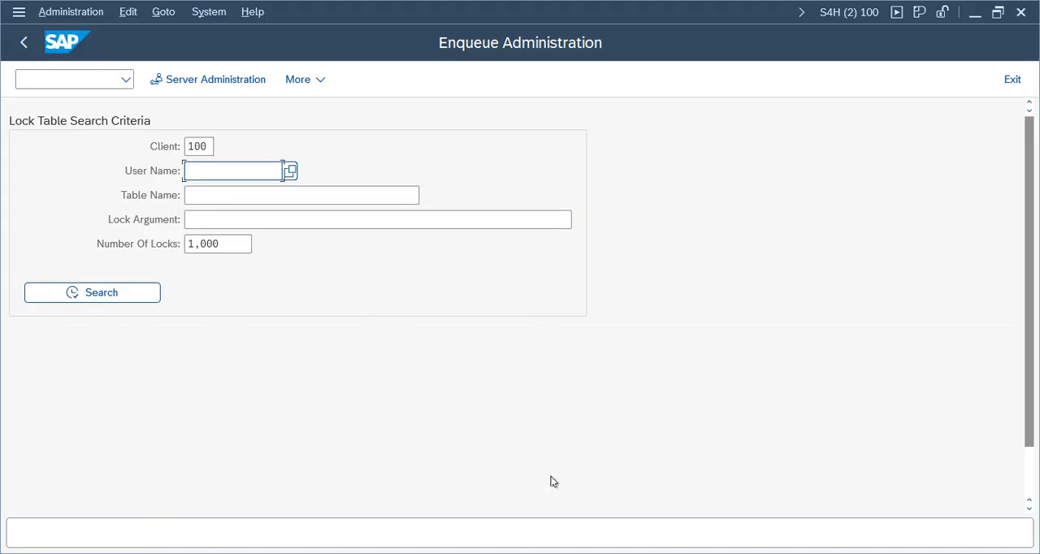
click(104, 299)
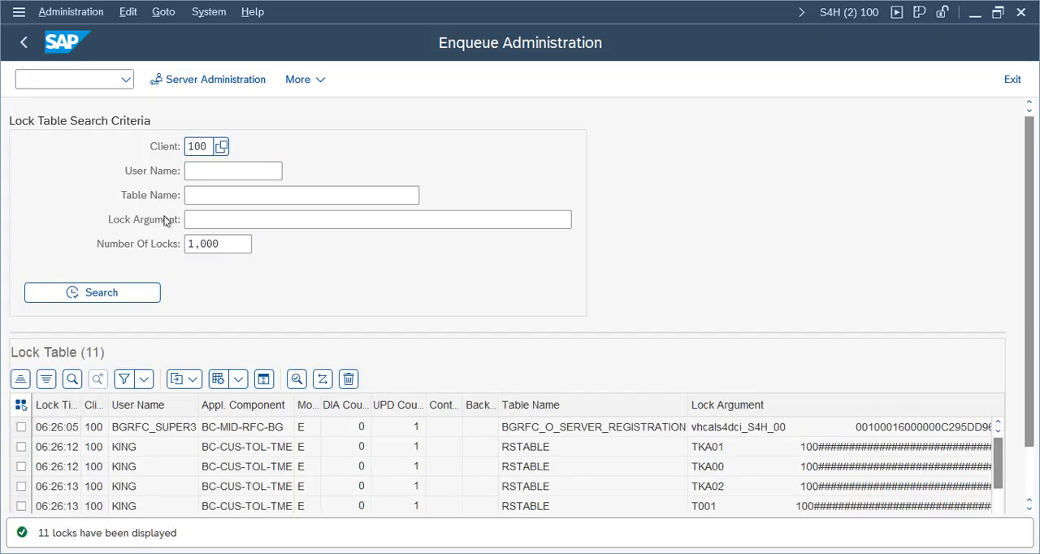
click(126, 78)
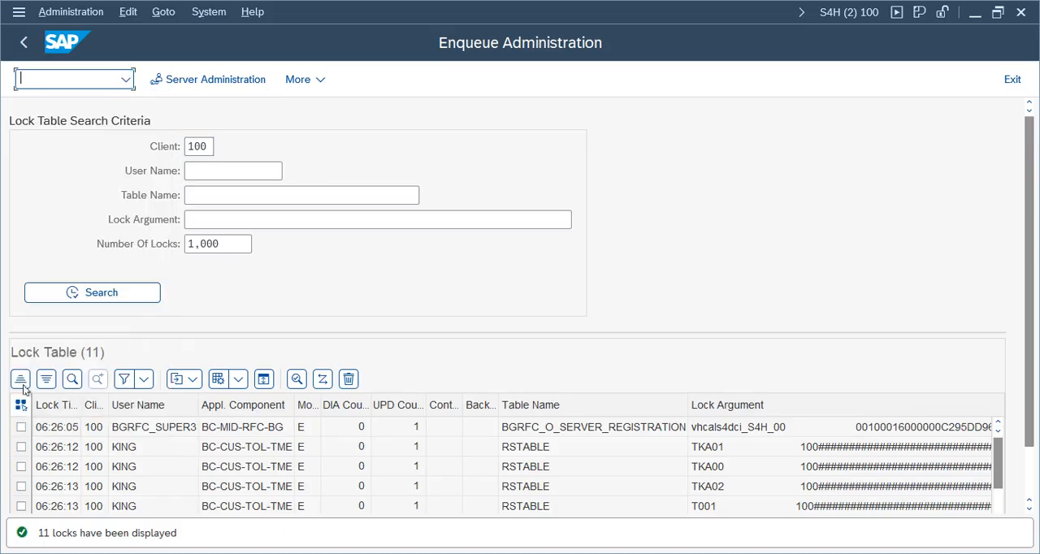
click(20, 405)
click(349, 379)
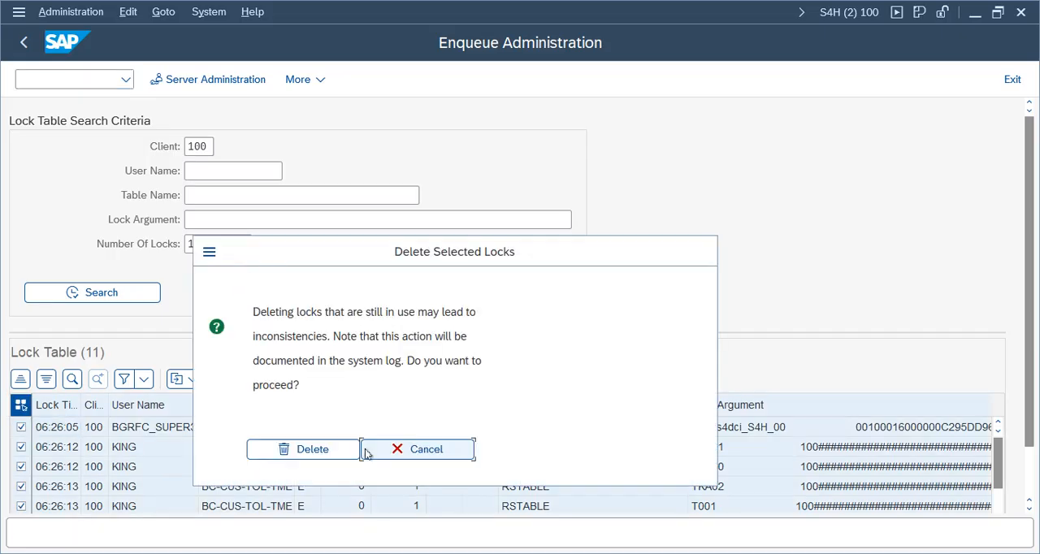
click(332, 454)
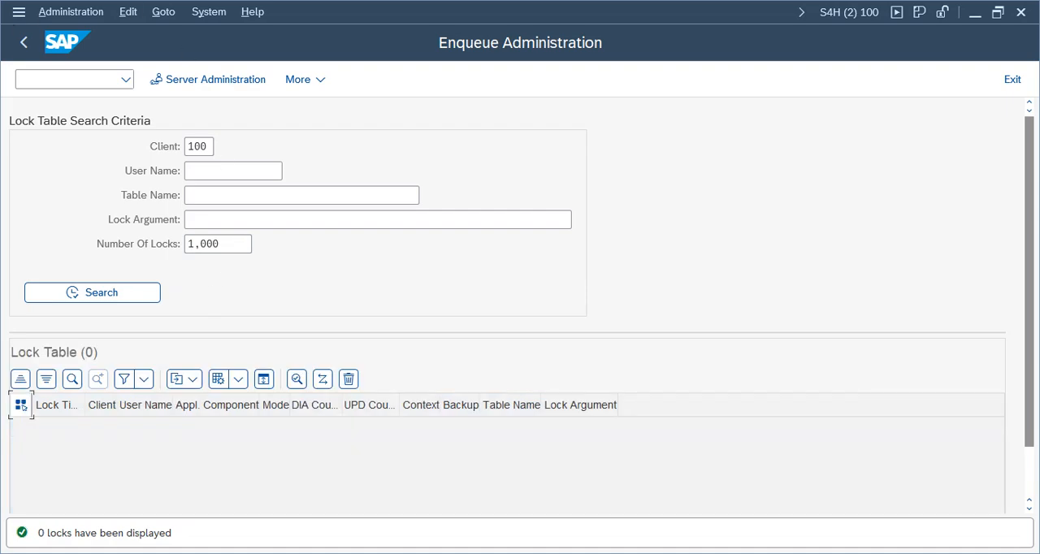
Step: Return to the implementation guide session and open Edit Company Code Data for maintenance
mouse_move(472, 550)
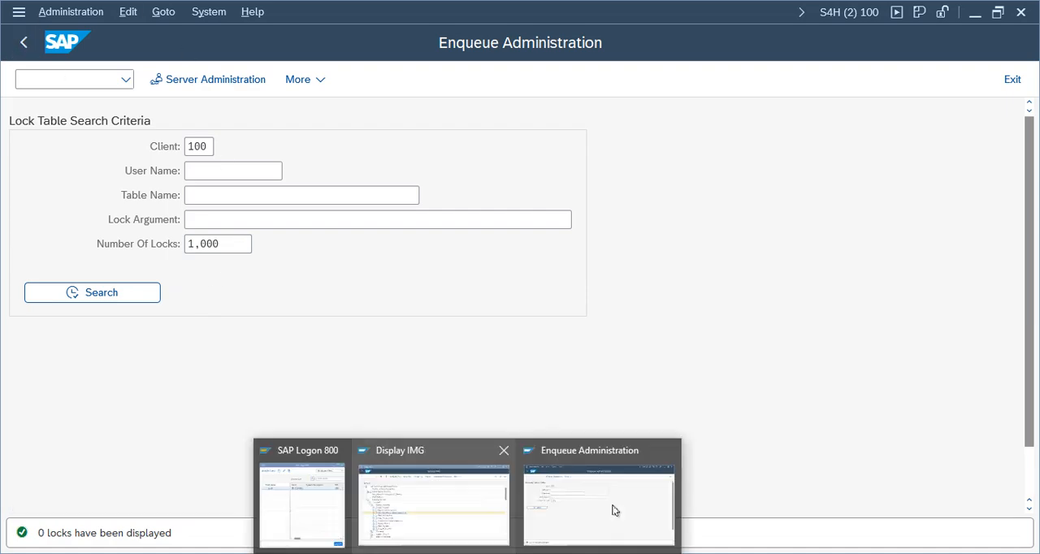
click(466, 529)
click(121, 329)
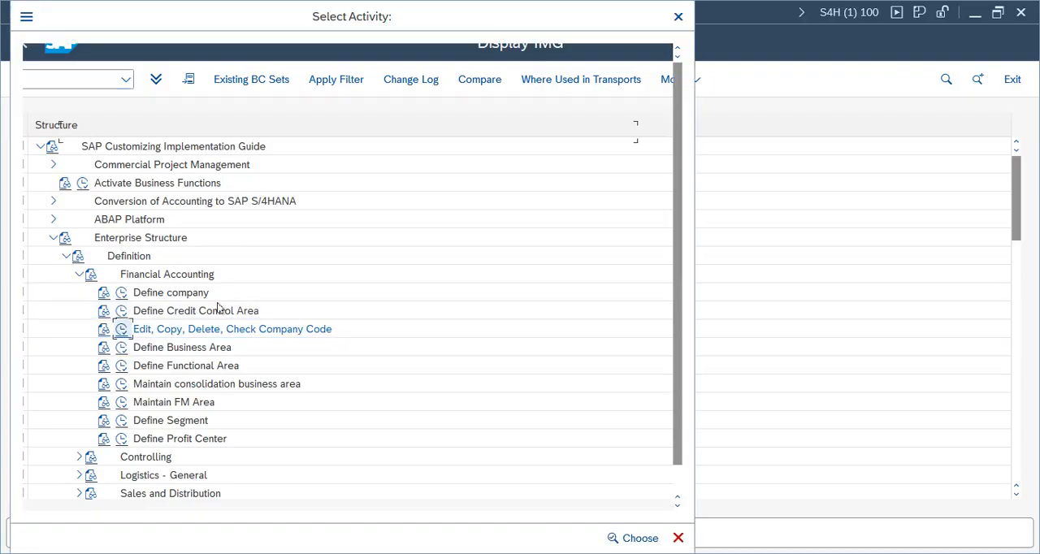
double_click(140, 134)
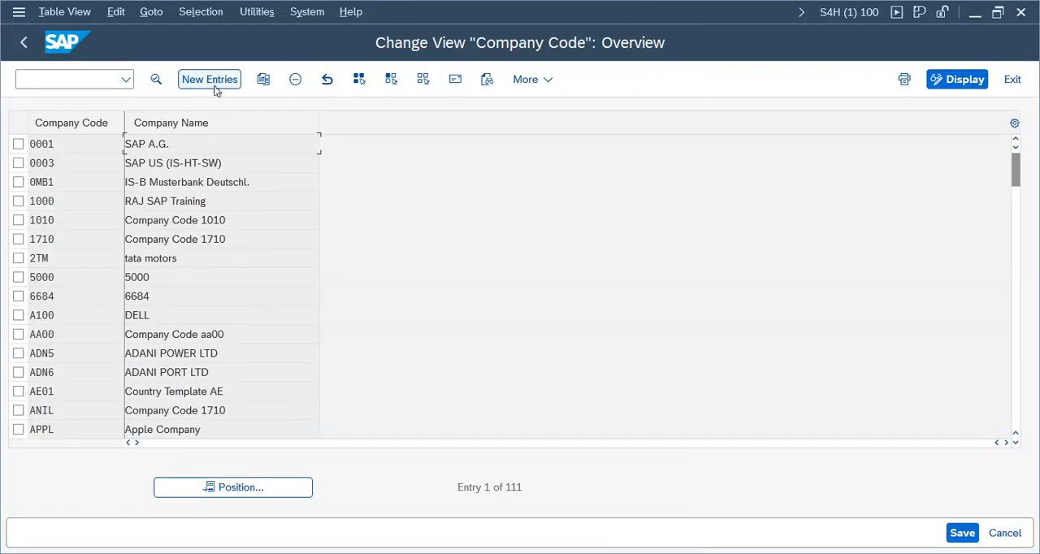
Step: Create a new company code entry VZ01 with company name Verizon India Pvt Ltd
click(209, 85)
click(162, 121)
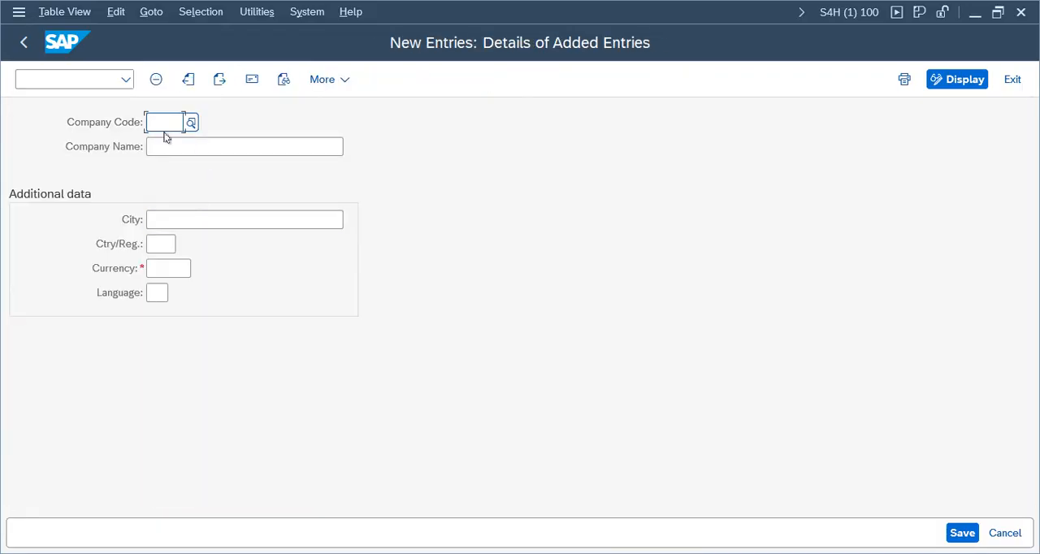
text(VZ)
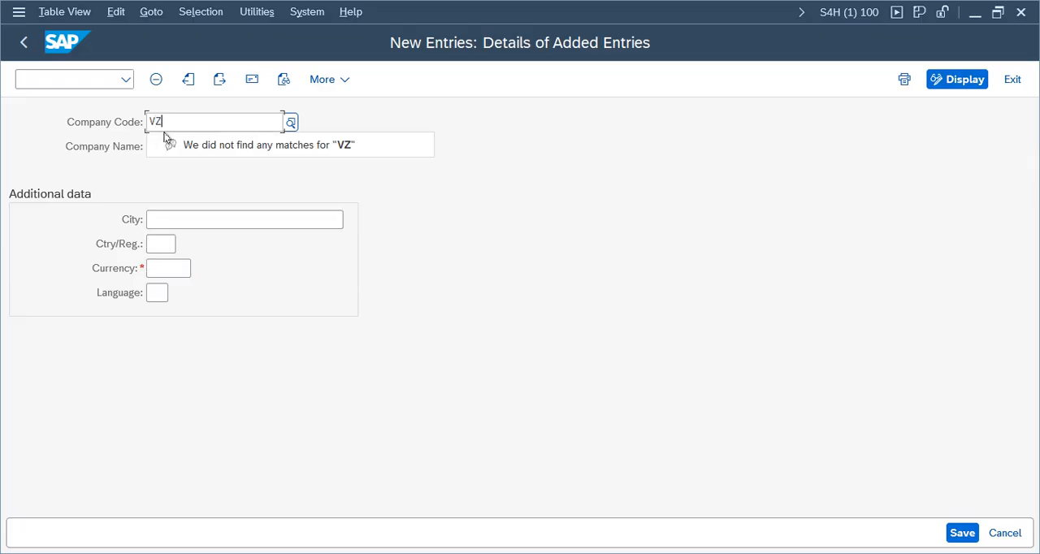
text(01)
click(170, 147)
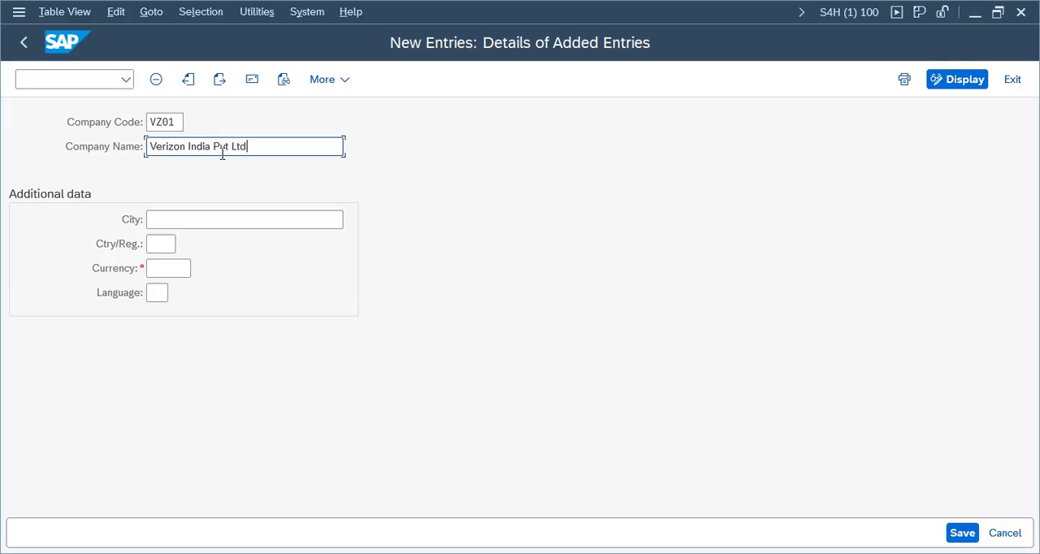
Step: Fill in the additional data for VZ01 with currency INR, language en, country In and city hyd
click(168, 269)
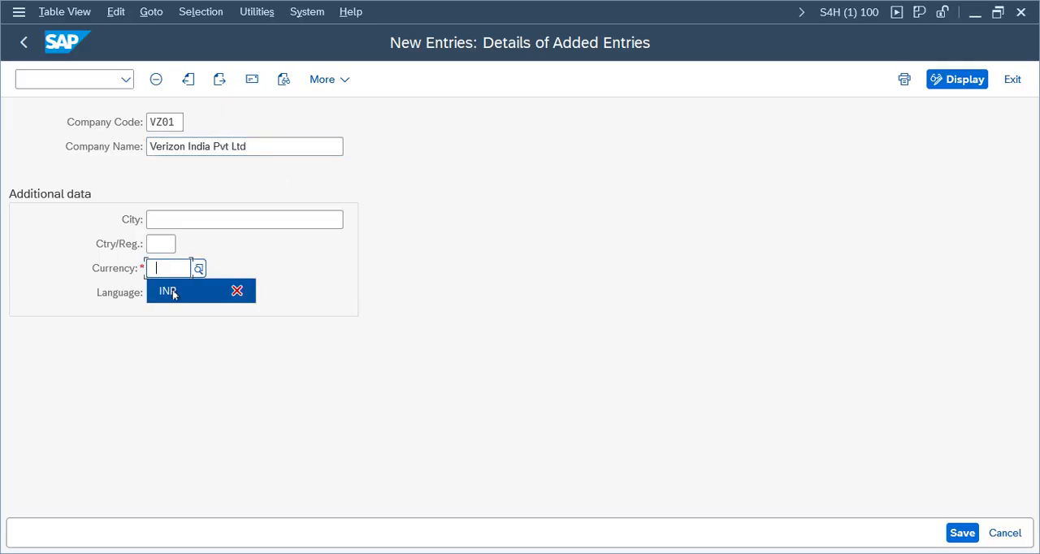
click(173, 295)
click(159, 293)
click(157, 317)
click(161, 243)
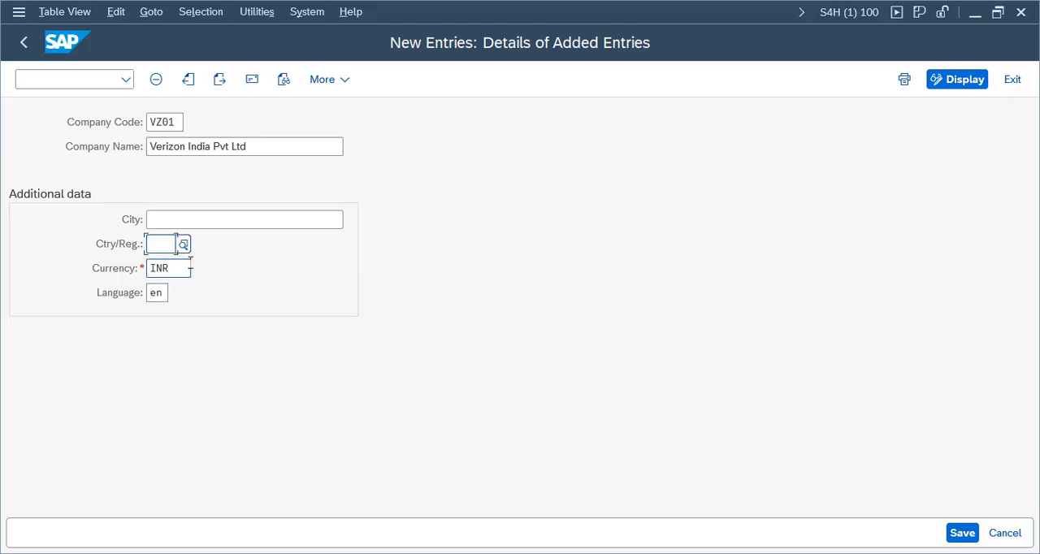
text(In)
key(Tab)
click(228, 220)
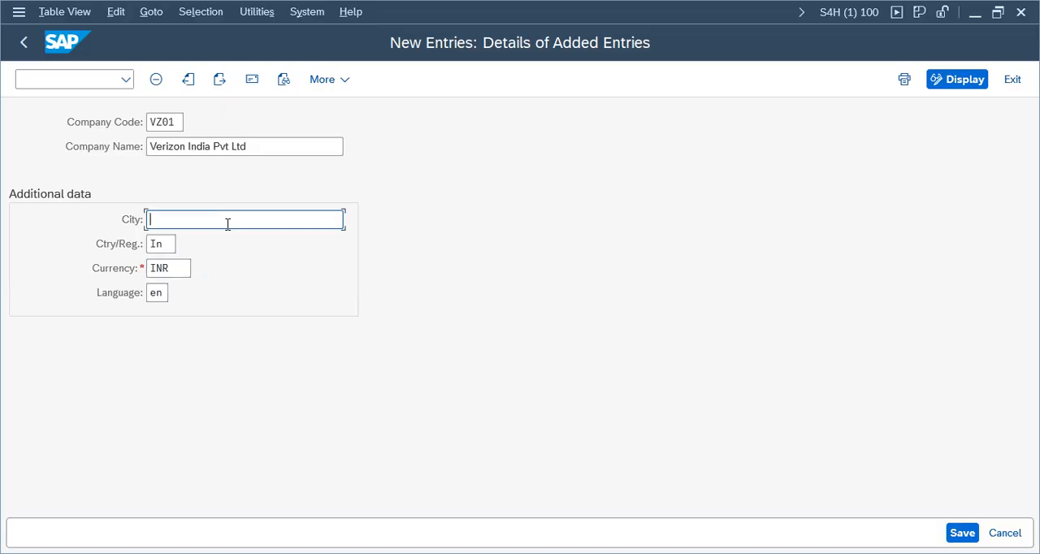
text(hyd)
Step: Save VZ01 and complete its address with title Company, name Verizon India Pvt Ltd and country in
click(962, 533)
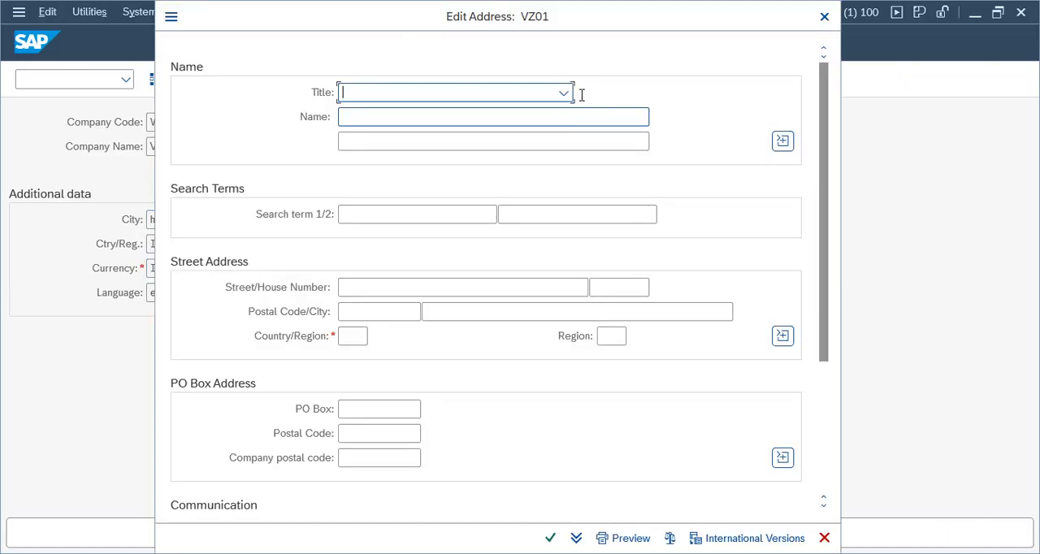
click(564, 92)
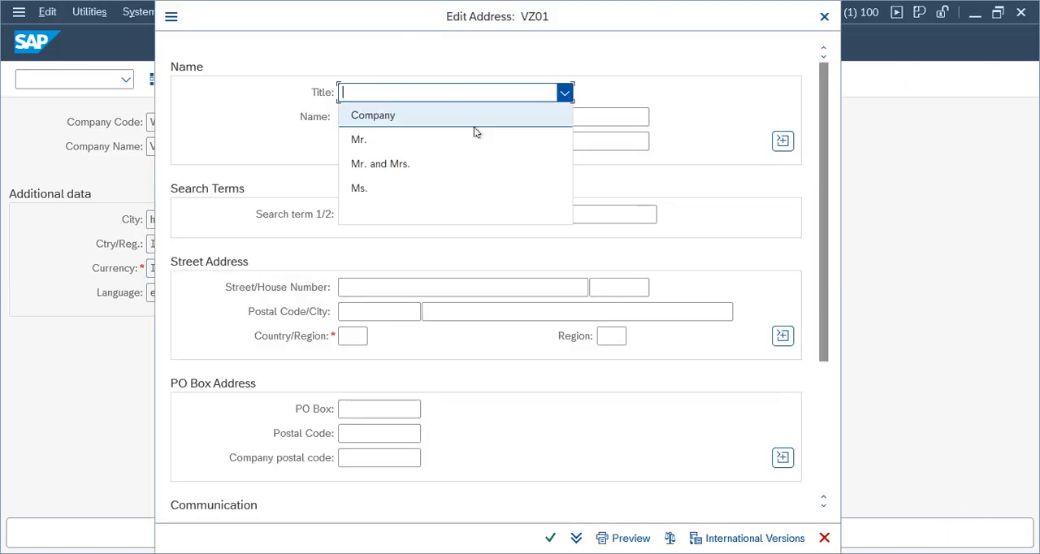
click(391, 115)
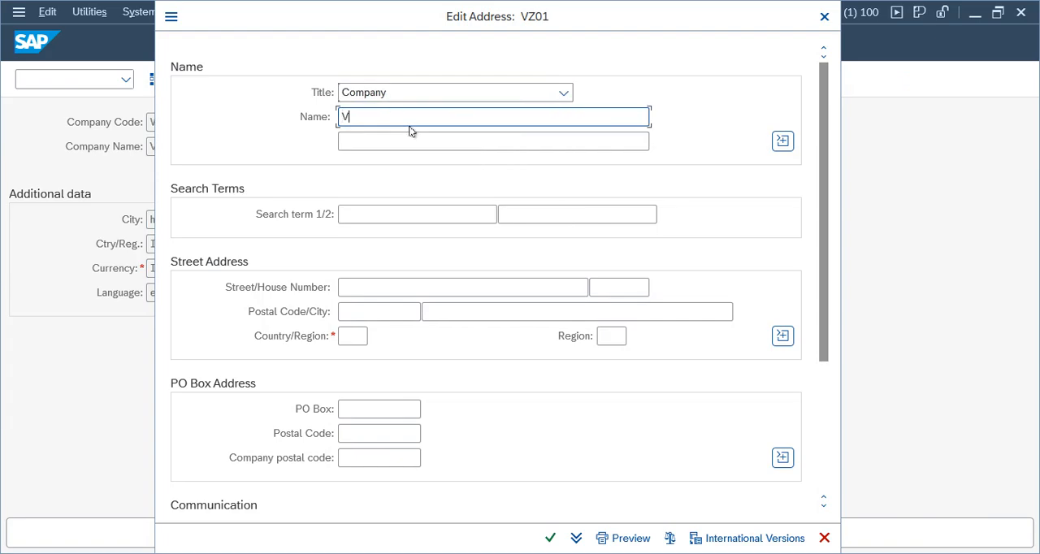
text(Verizon India Pvt Ltd)
click(355, 337)
text(in)
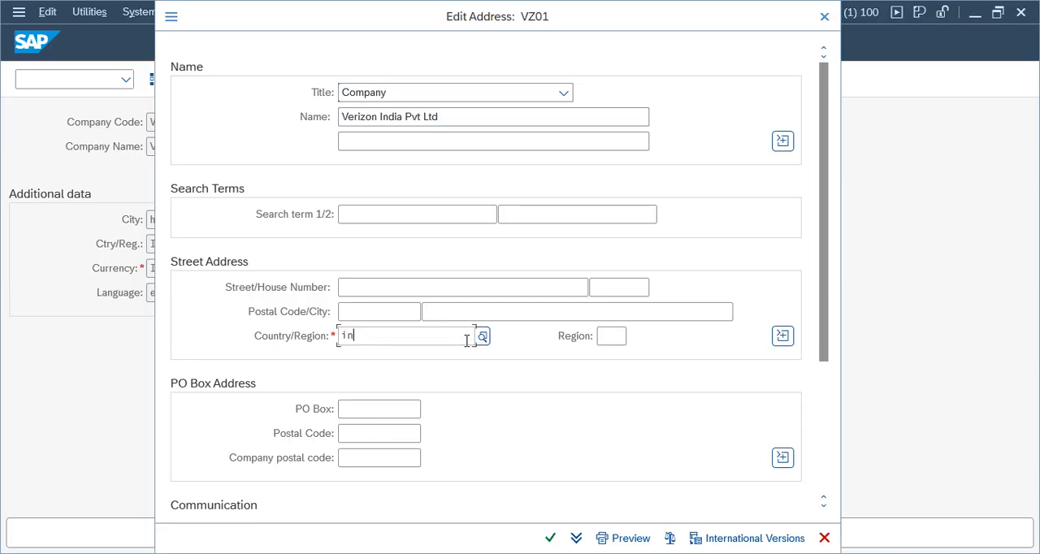
drag(823, 245, 805, 394)
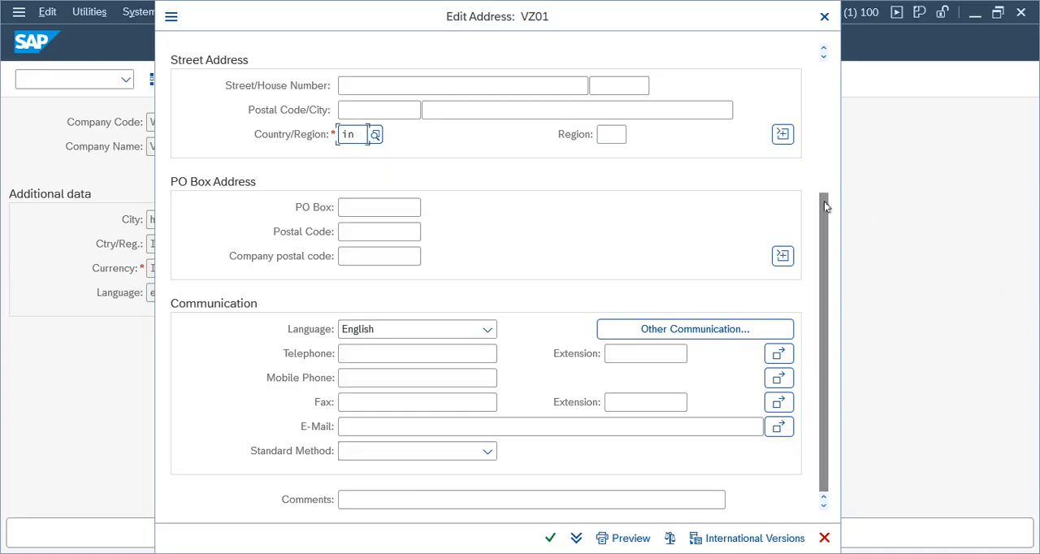
click(550, 539)
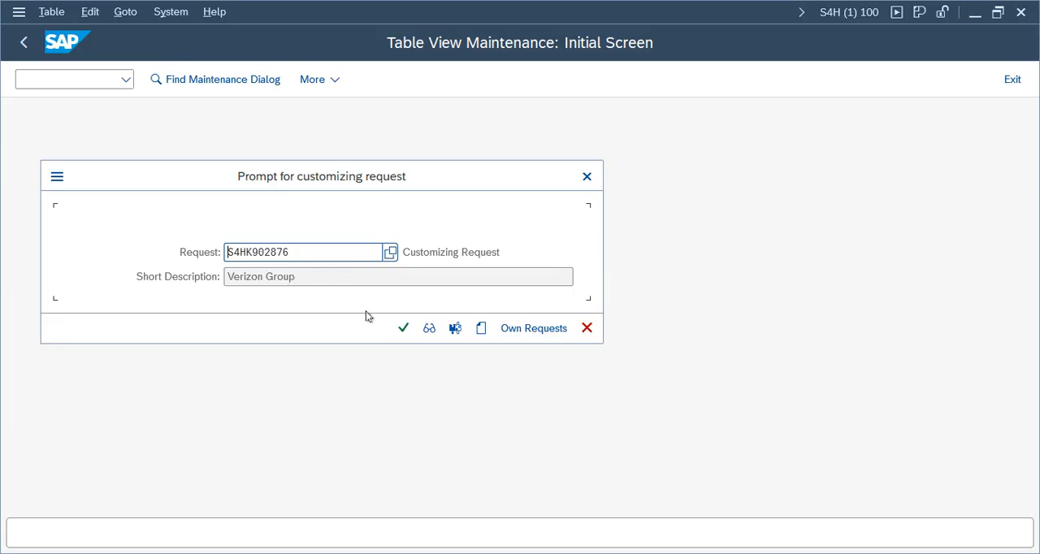
Step: Record company code VZ01 in the existing Verizon Group customizing request and return to the implementation guide
click(403, 329)
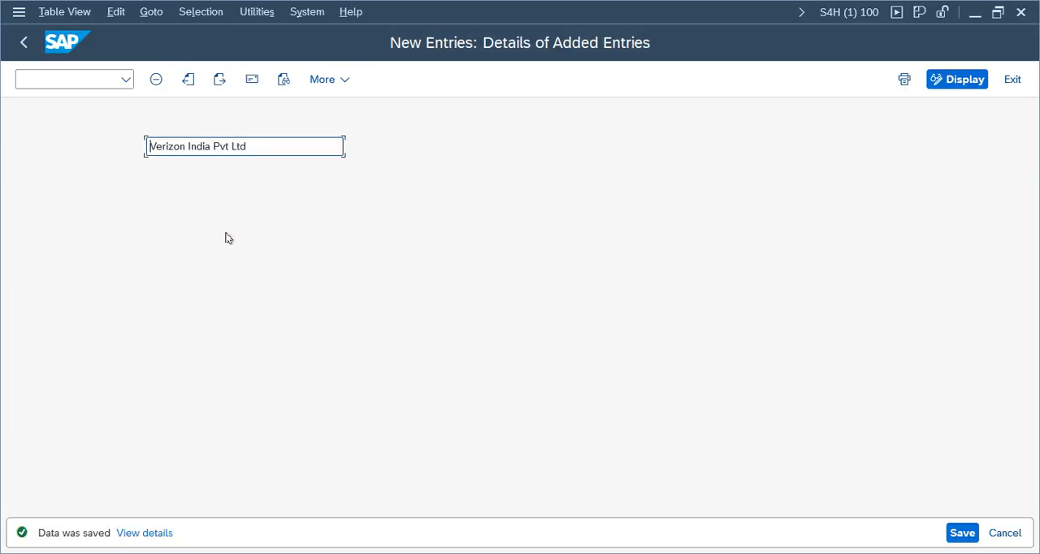
click(24, 42)
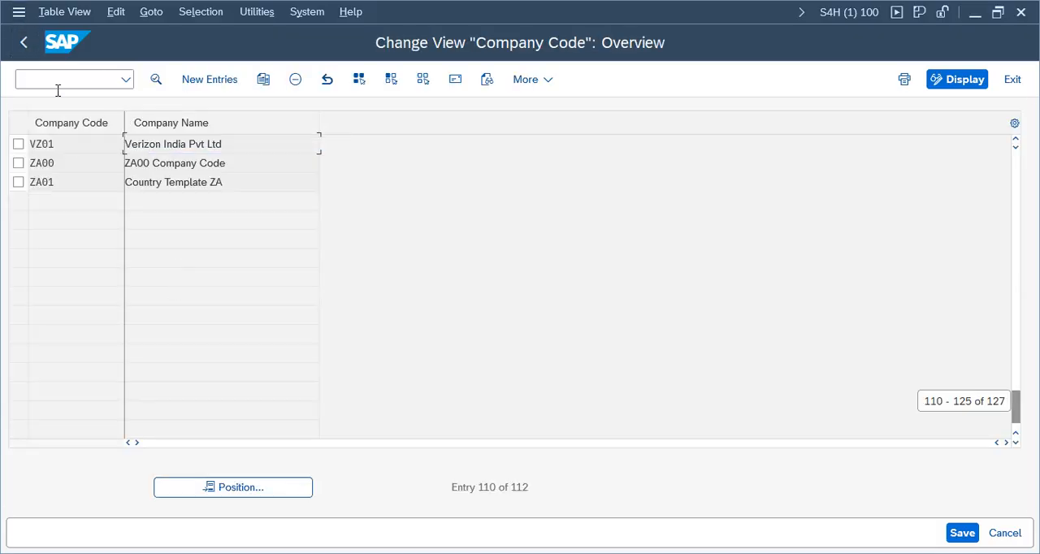
click(24, 42)
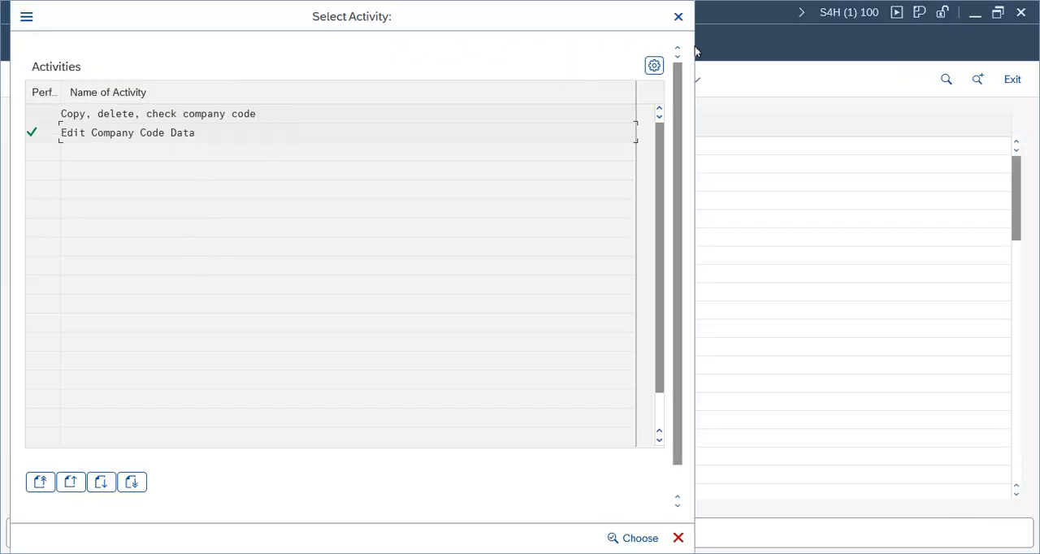
click(679, 16)
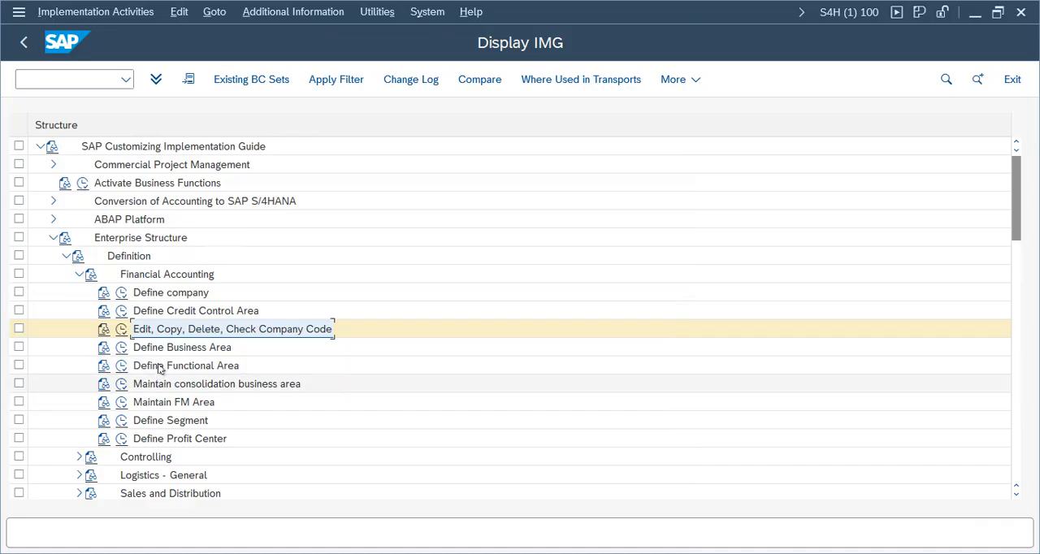
Step: Open Define Business Area and add a new entry VZMU with description Verizon Mumbai
click(121, 347)
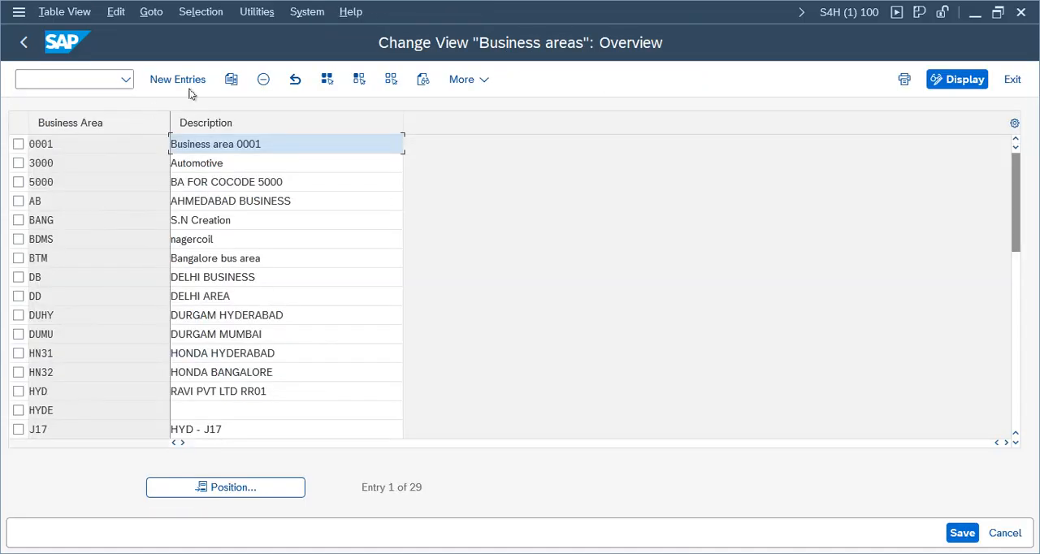
click(180, 81)
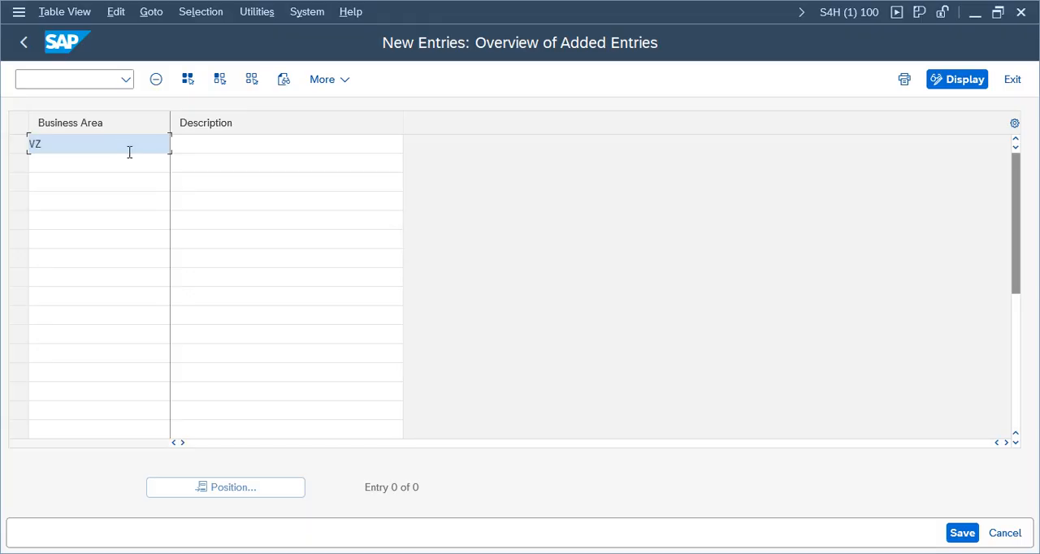
text(VZMU)
key(Tab)
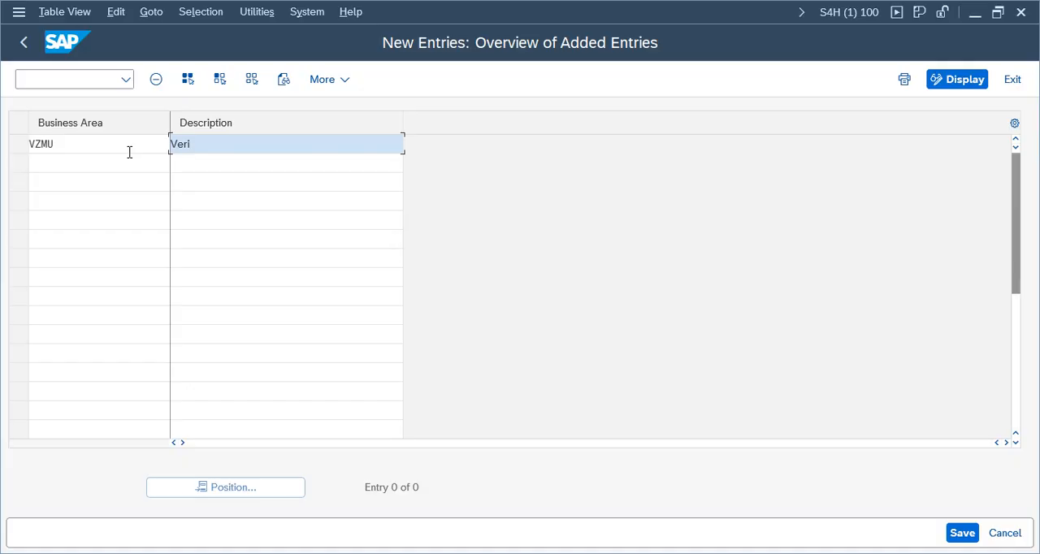
text(Verizon Mumbai)
key(Tab)
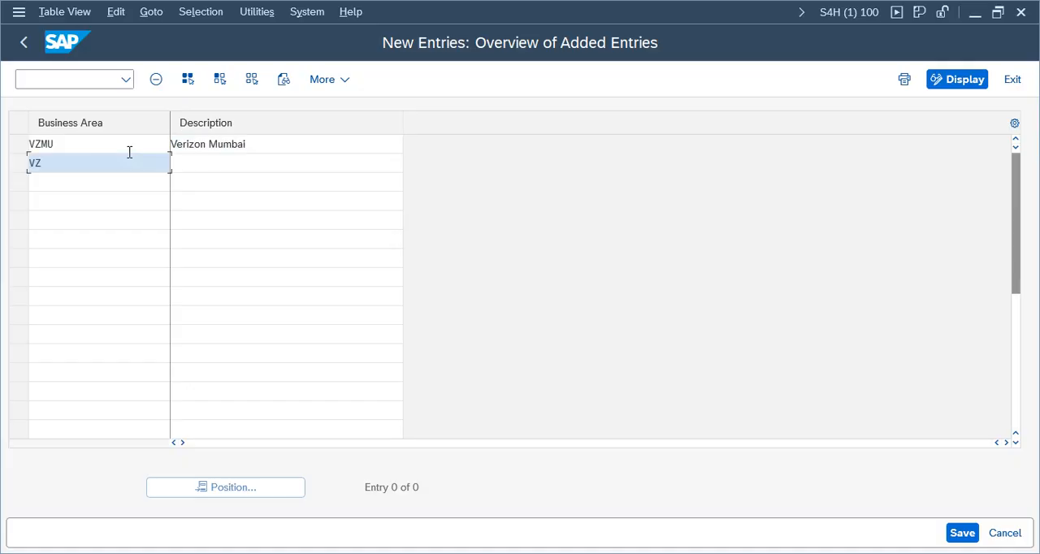
Step: Add a second business area VZHY with description Verizon Hyderabad and save the new entries
key(Tab)
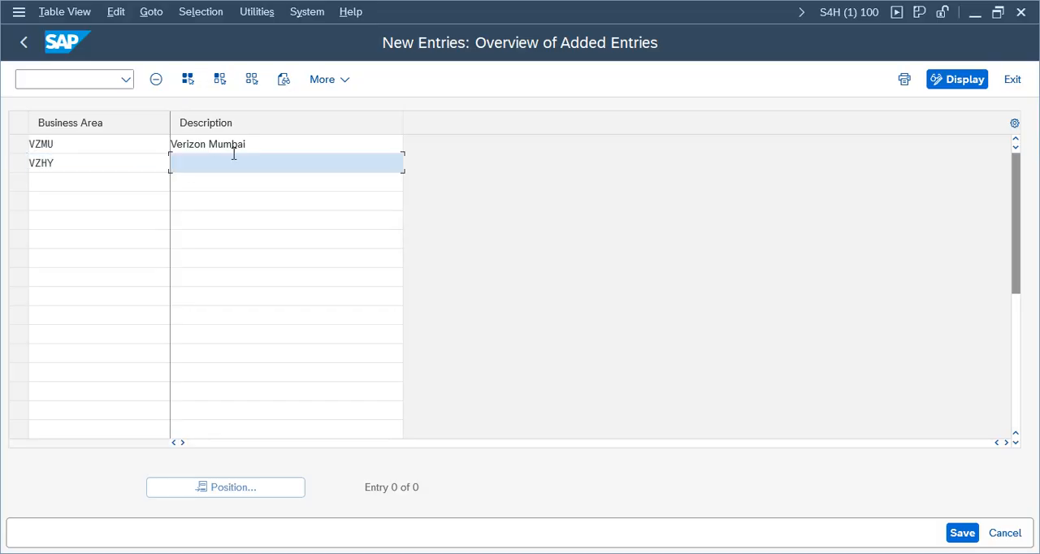
text(Verizo)
key(BackSpace)
key(BackSpace)
key(BackSpace)
key(BackSpace)
key(BackSpace)
text(erizon Hyderabad)
click(962, 533)
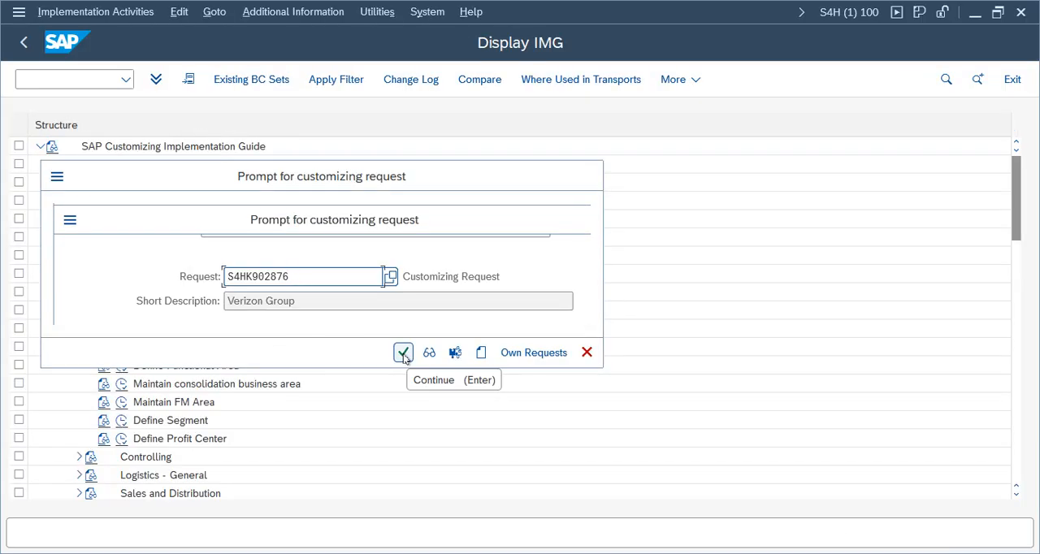
Step: Record the new business areas in the Verizon Group customizing request and return to the implementation guide
click(403, 352)
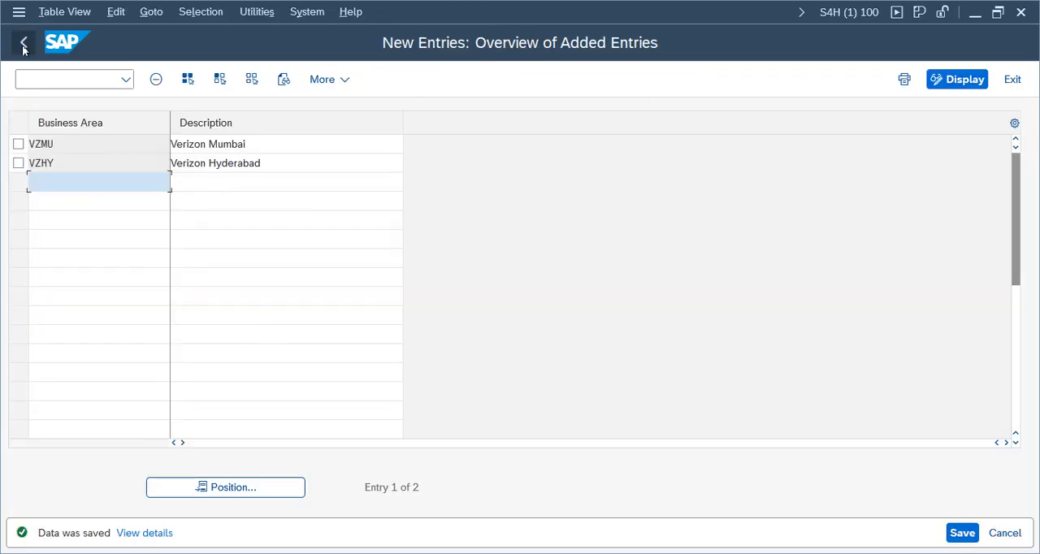
click(26, 43)
click(34, 47)
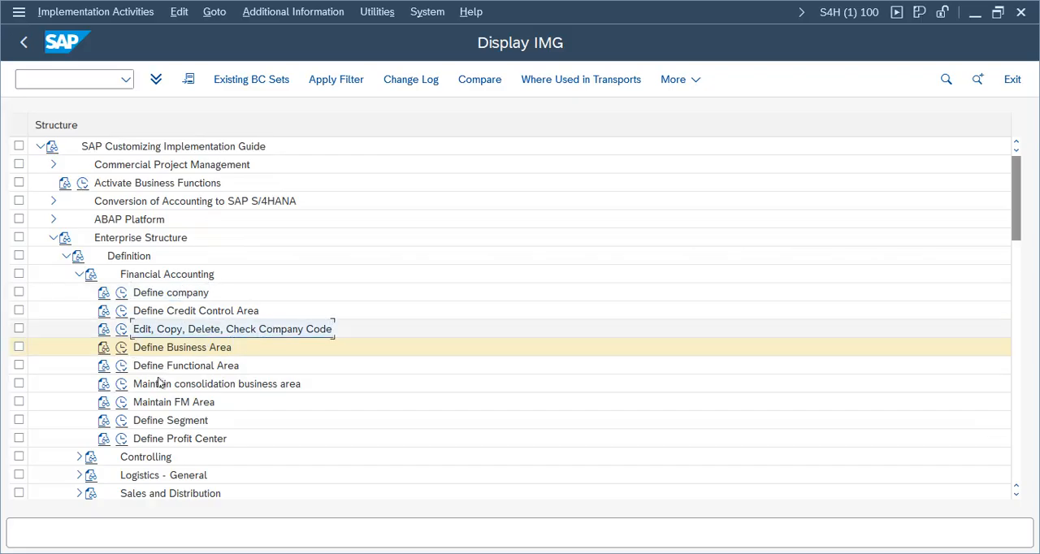
Step: Open Maintain consolidation business area and add a new entry VCBA with description Verizon CBA
click(122, 385)
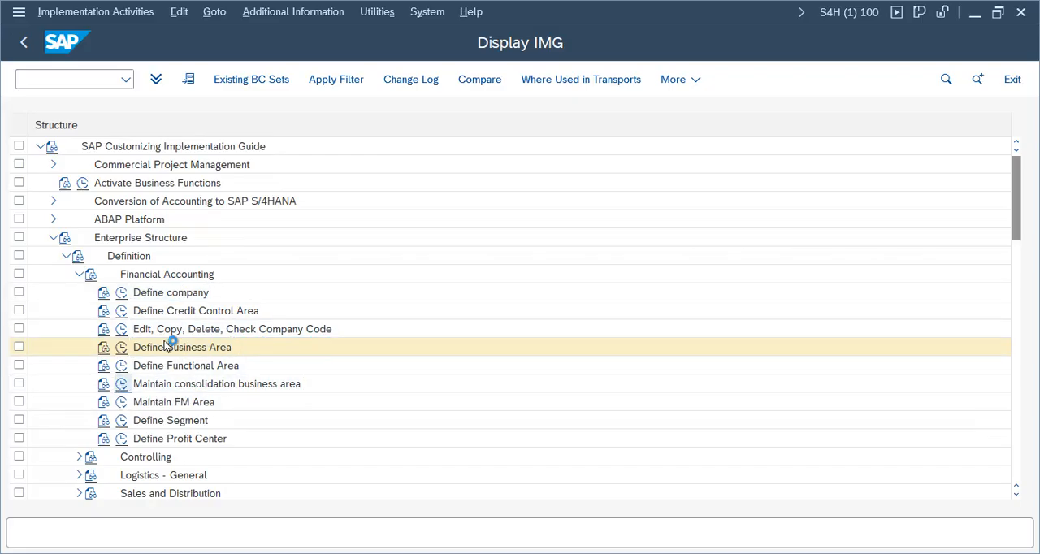
click(177, 79)
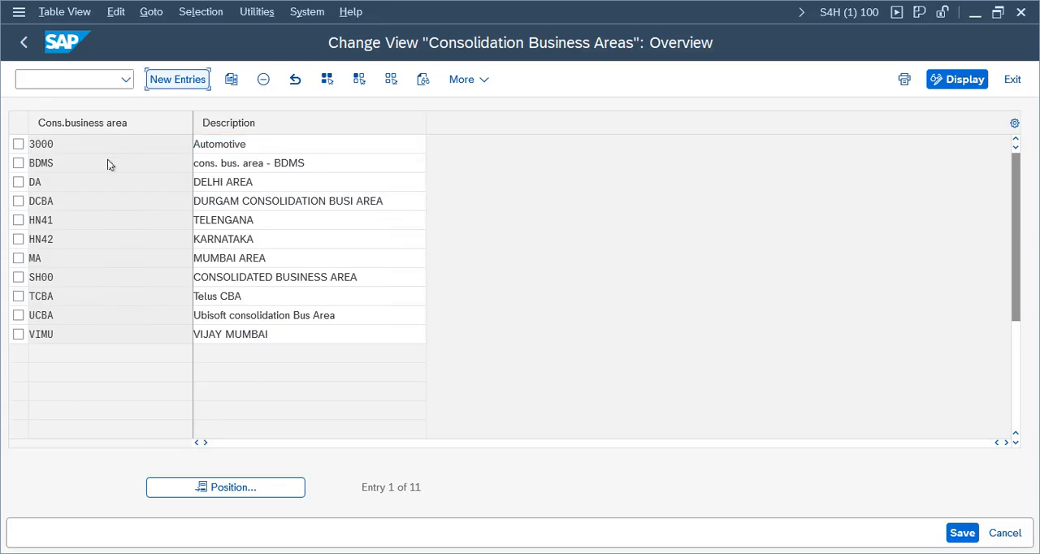
click(122, 148)
click(94, 167)
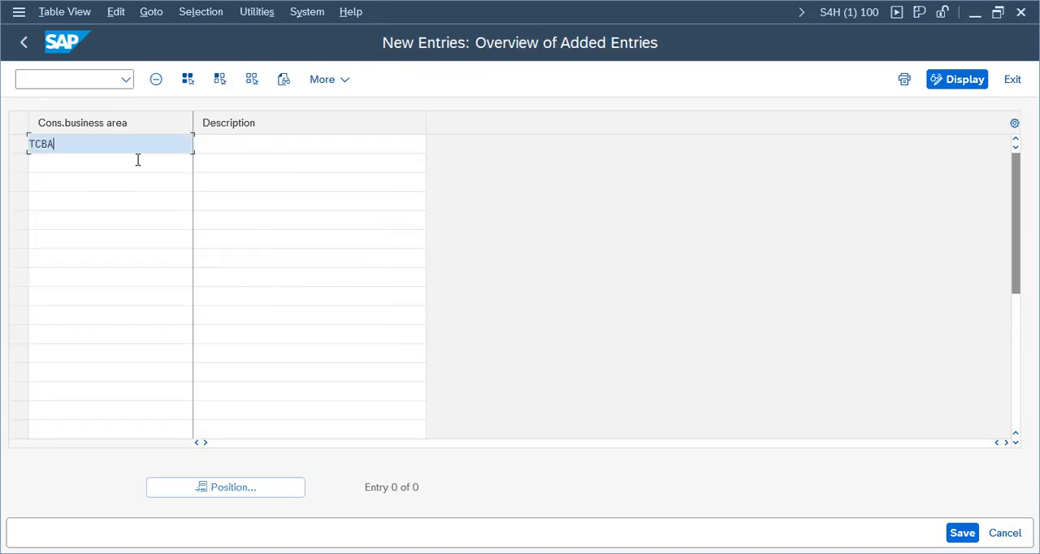
key(BackSpace)
key(BackSpace)
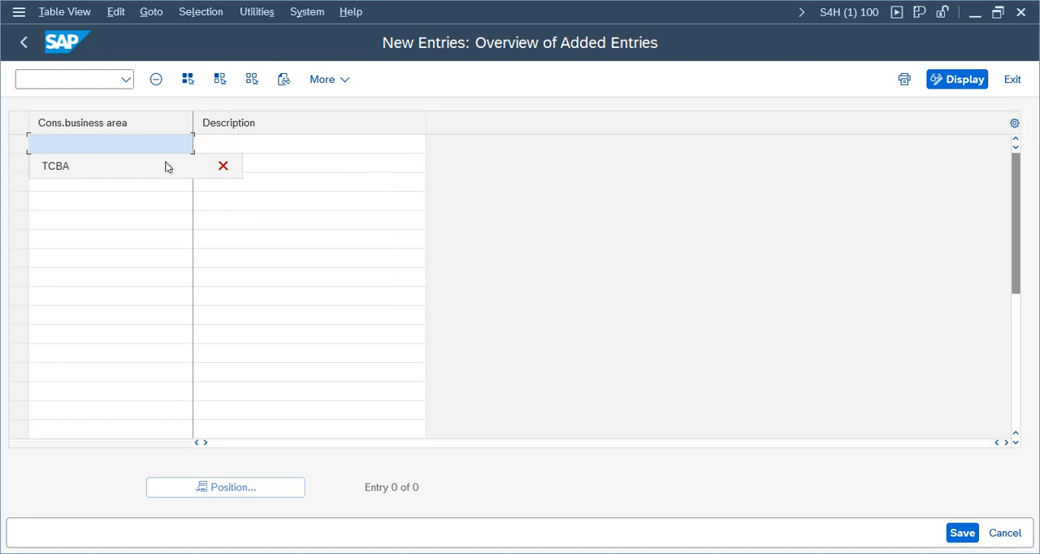
text(VCBA)
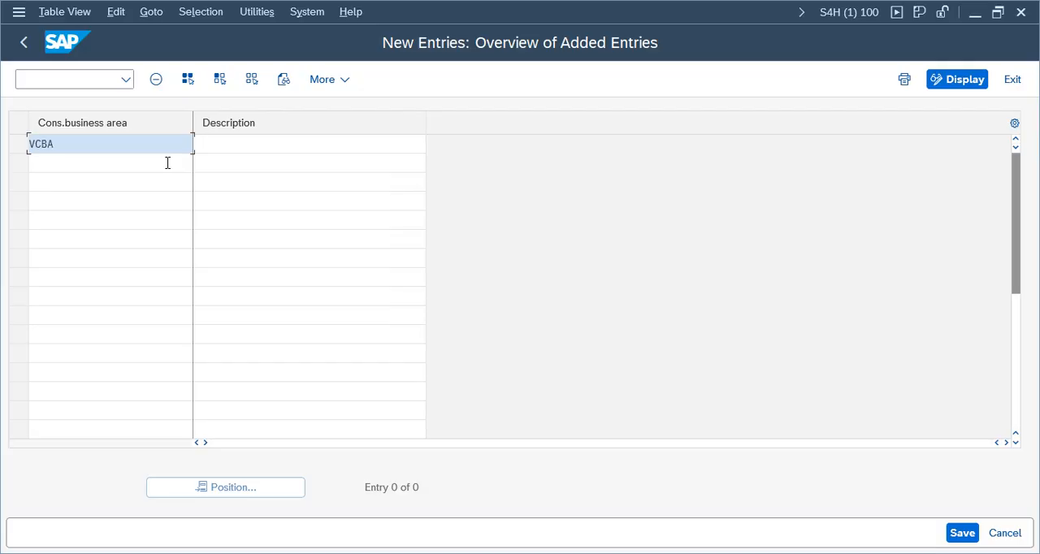
key(Tab)
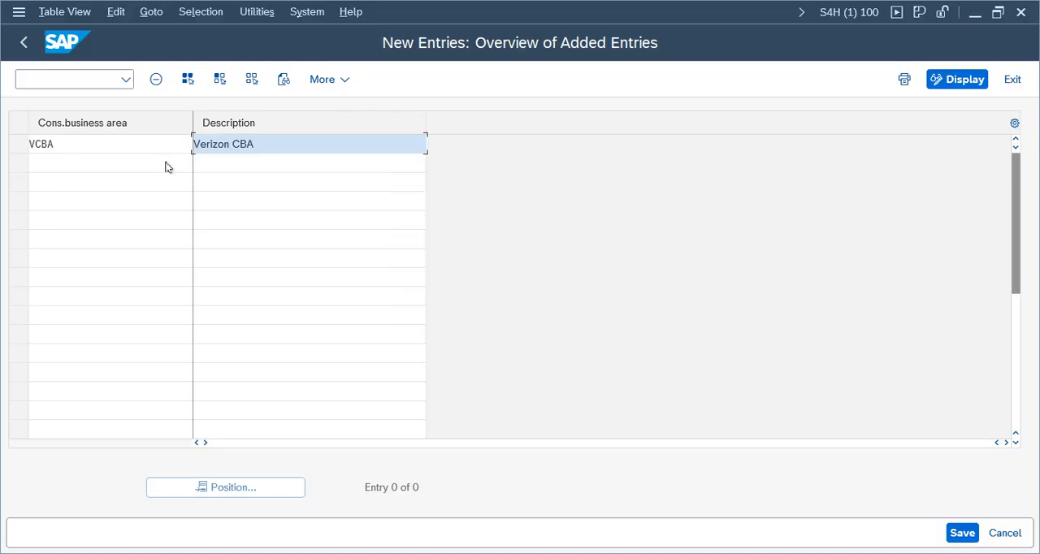
Step: Save consolidation business area VCBA under the proposed customizing request and return to the implementation guide
key(Return)
key(ctrl+s)
click(398, 358)
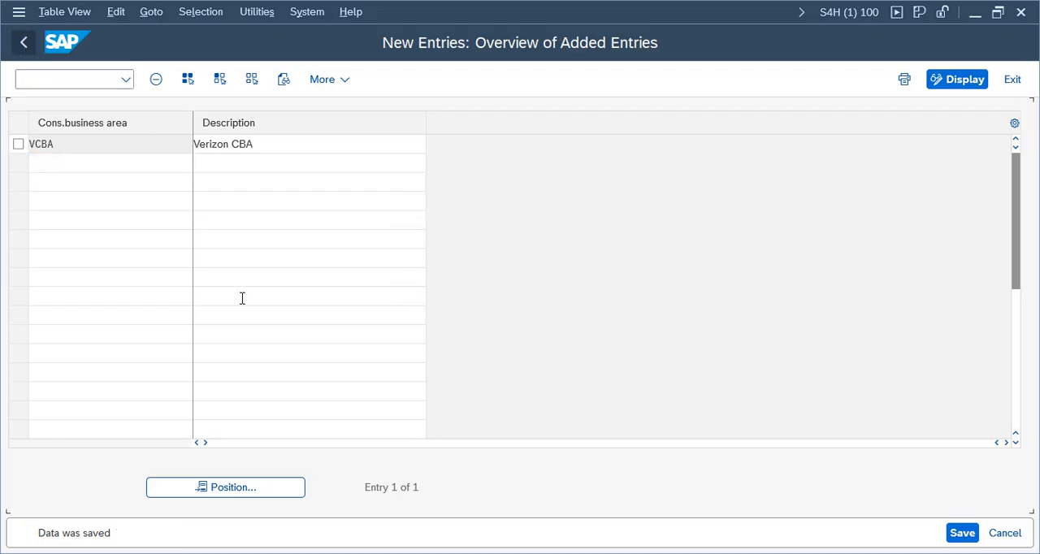
key(F3)
key(F3)
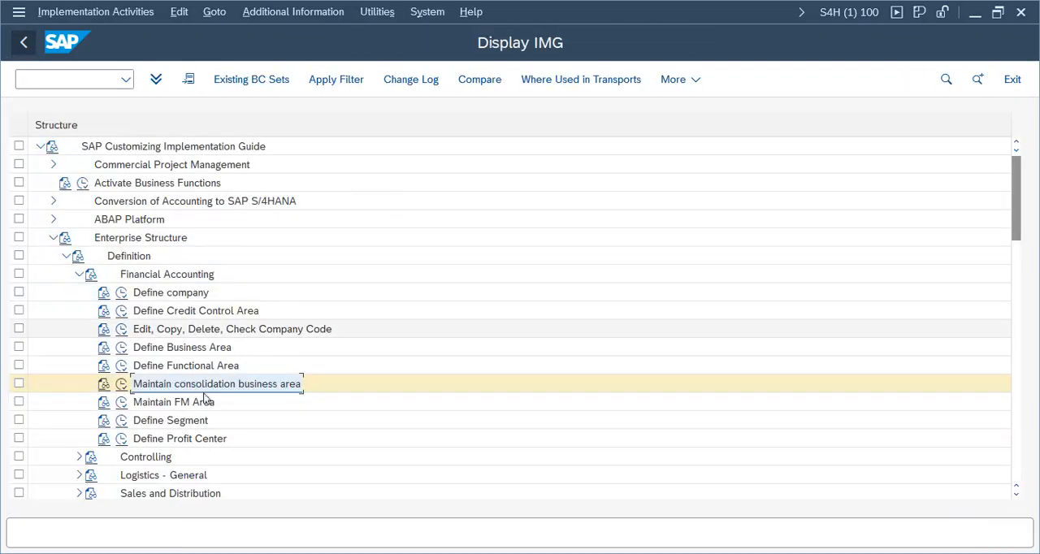
Step: Collapse the Definition branch of Enterprise Structure and expand the Financial Accounting activities under Assignment
click(75, 275)
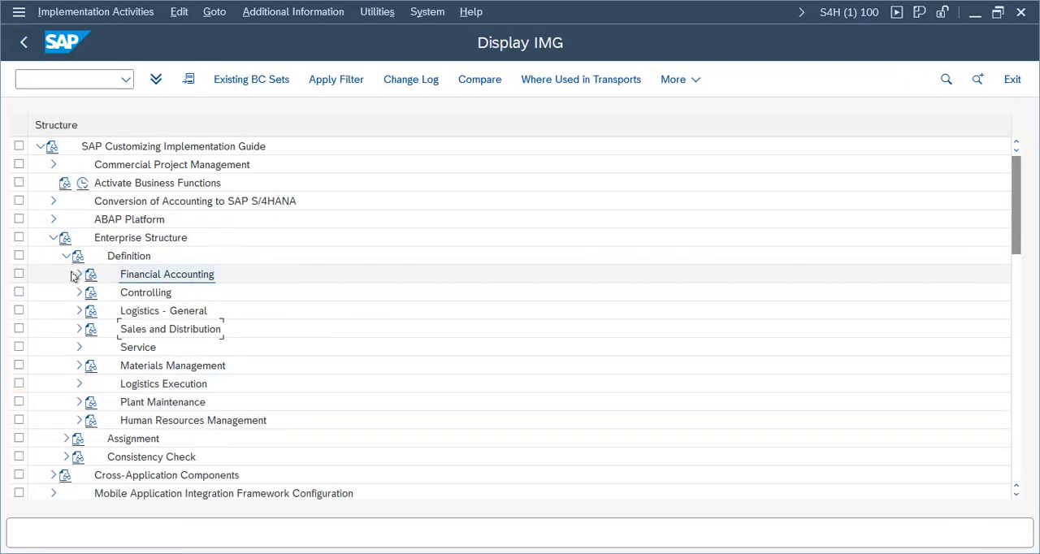
click(66, 256)
click(53, 238)
click(53, 237)
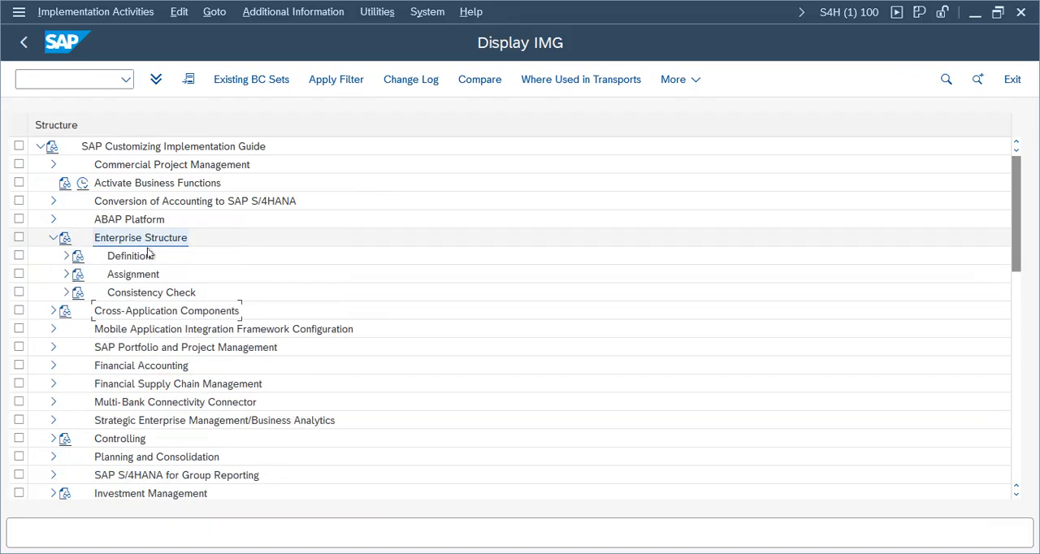
click(139, 257)
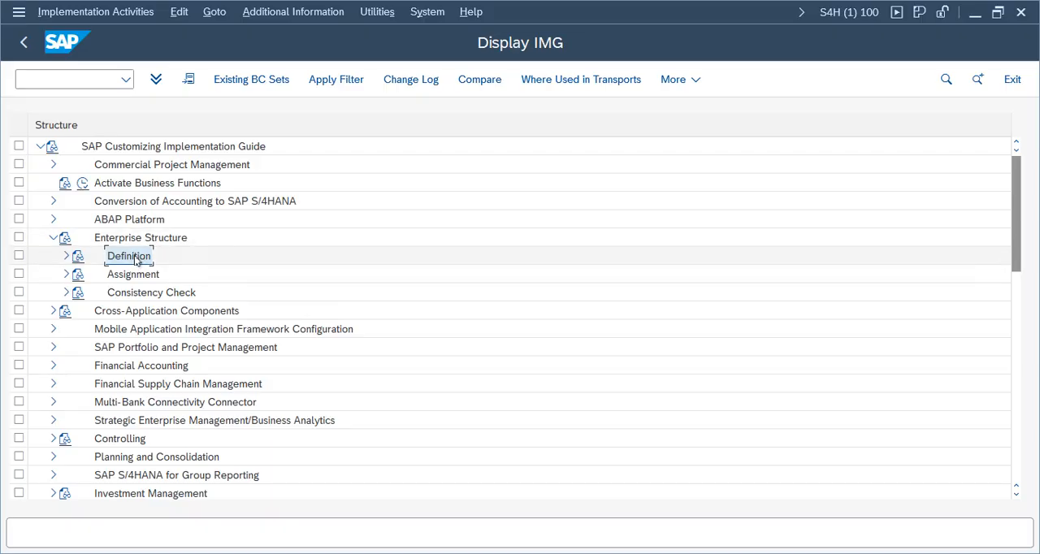
click(67, 274)
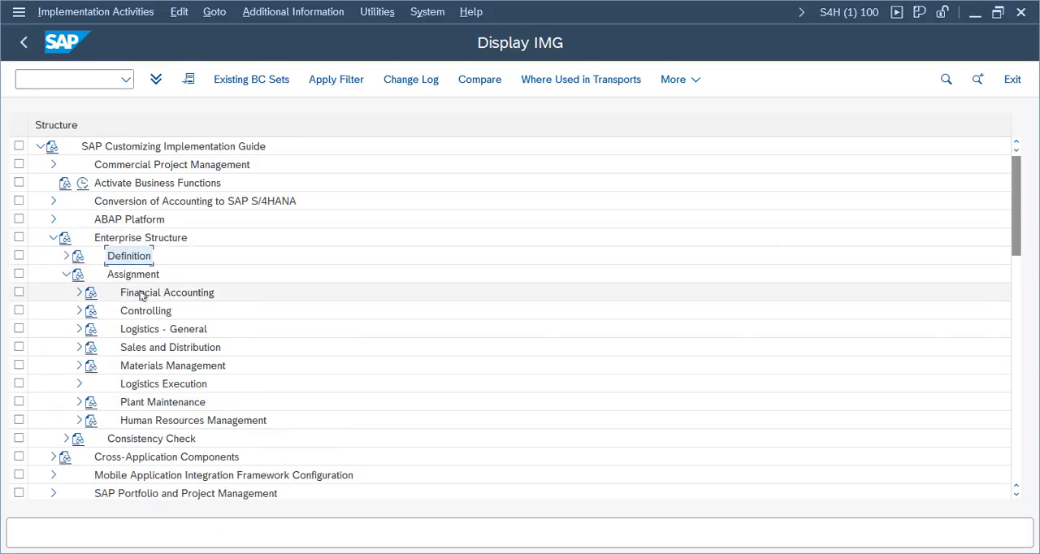
click(141, 294)
click(79, 292)
click(158, 313)
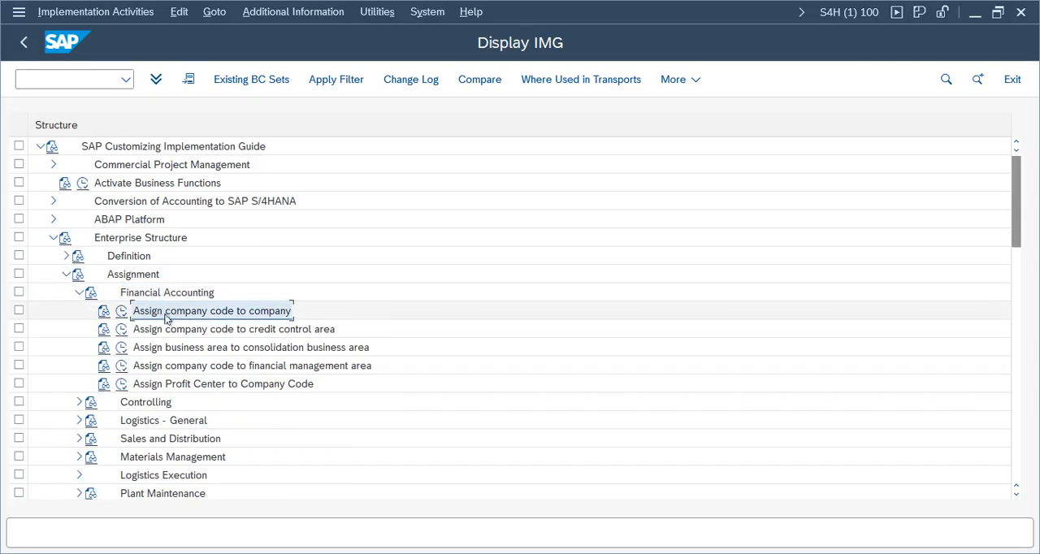
Step: Open Assign company code to company, locate company code VZ01 and assign it to company VRZGRP
click(121, 313)
click(268, 487)
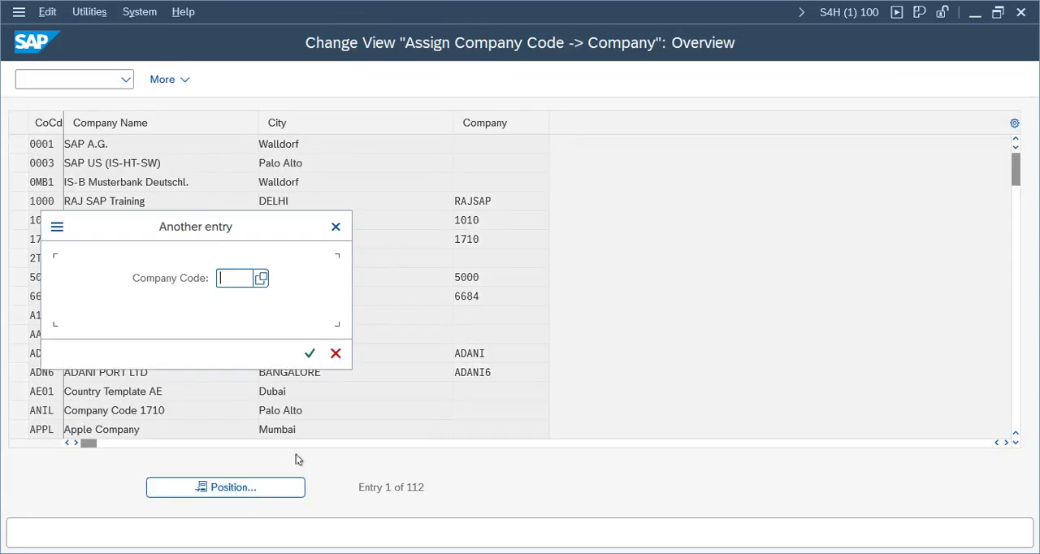
text(Vz01)
key(Return)
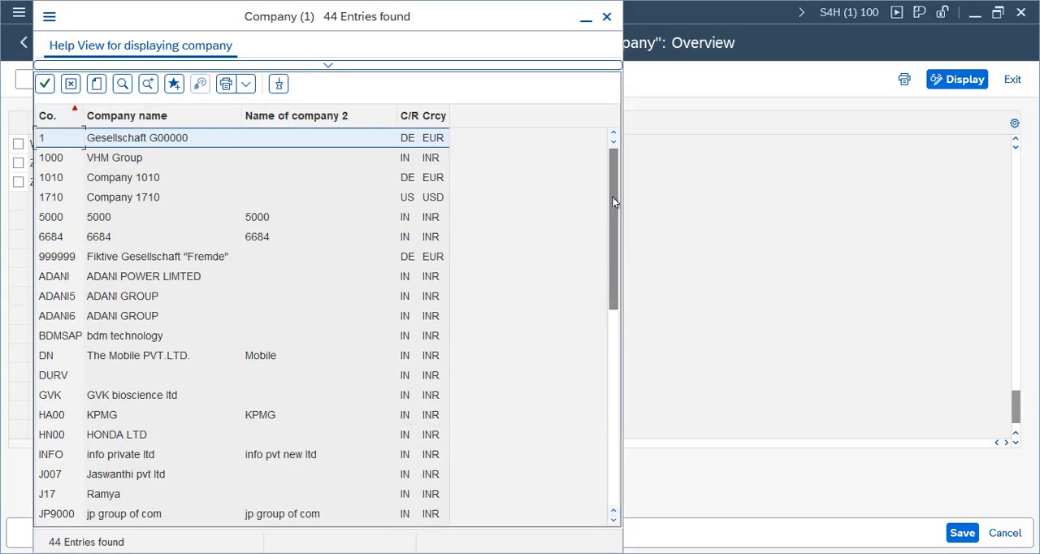
drag(614, 202, 601, 492)
double_click(99, 485)
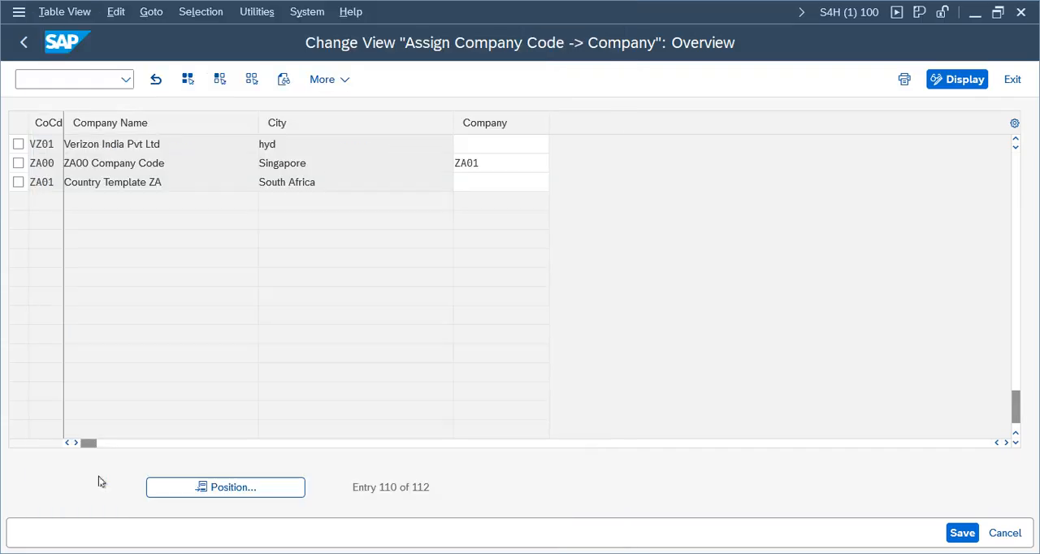
Step: Save the VZ01 company assignment in the Verizon Group customizing request and return to the implementation guide
click(962, 533)
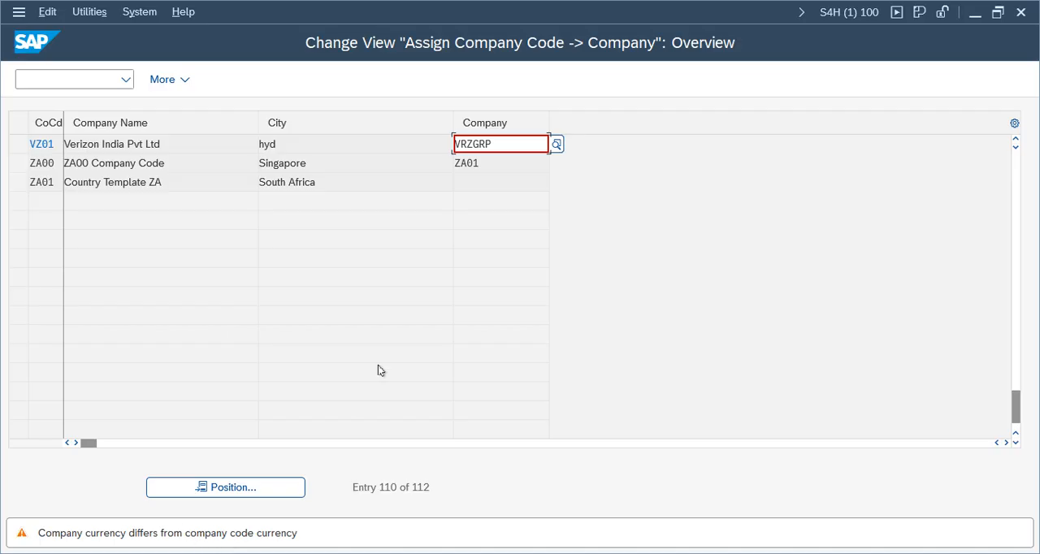
key(Return)
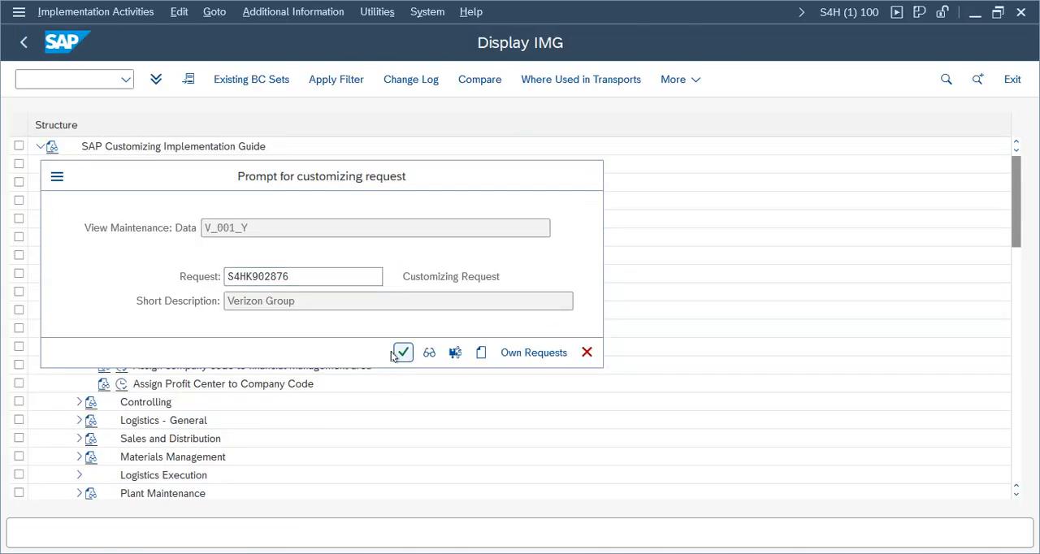
click(402, 352)
click(24, 43)
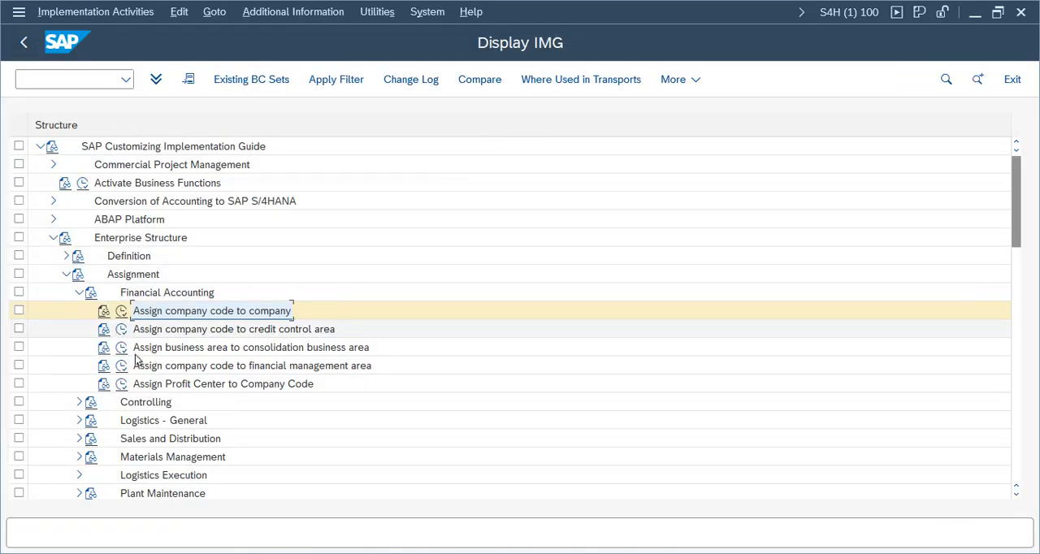
Step: Open Assign business area to consolidation business area and select the VZHY and VZMU entries
click(120, 350)
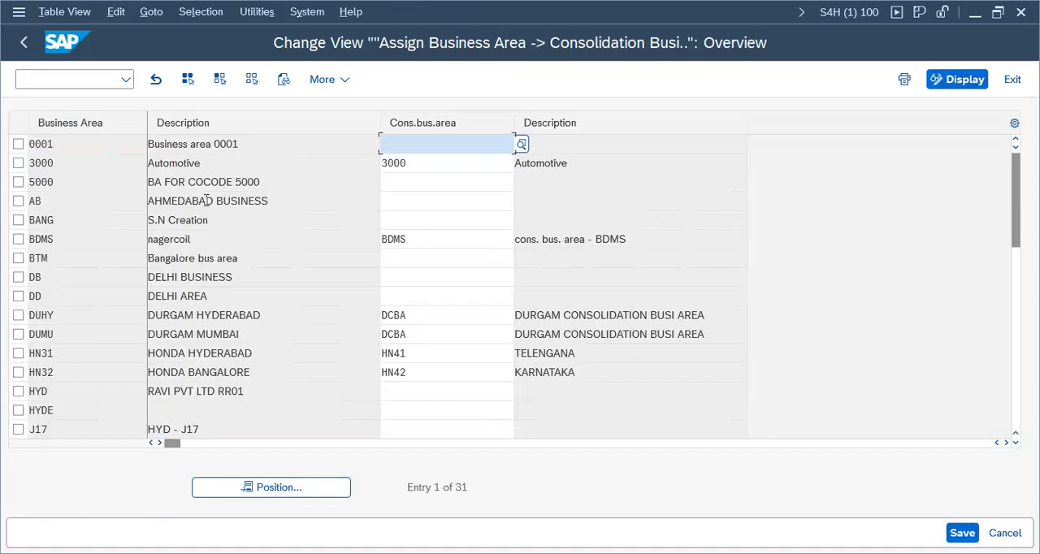
click(271, 487)
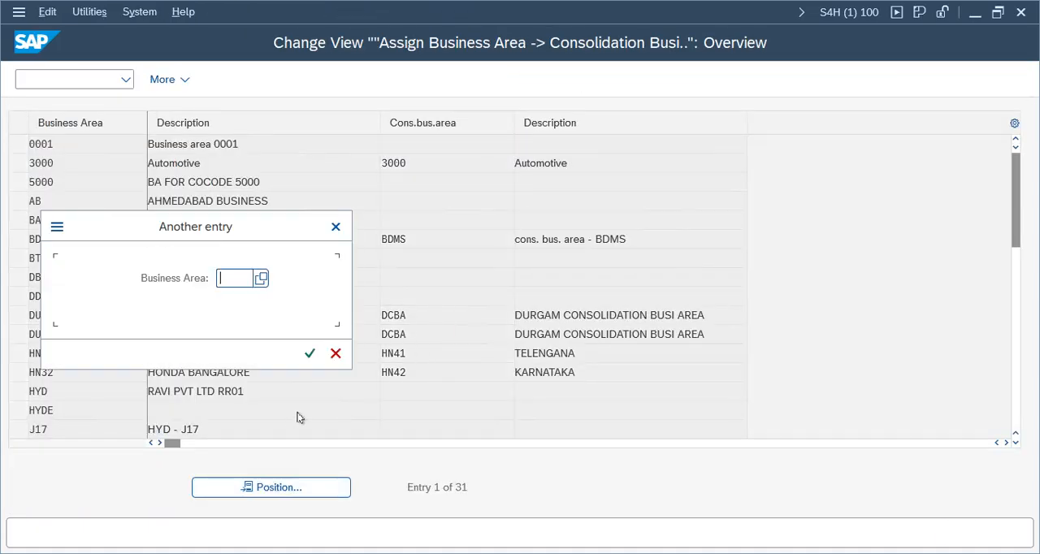
text(vzmu)
key(Return)
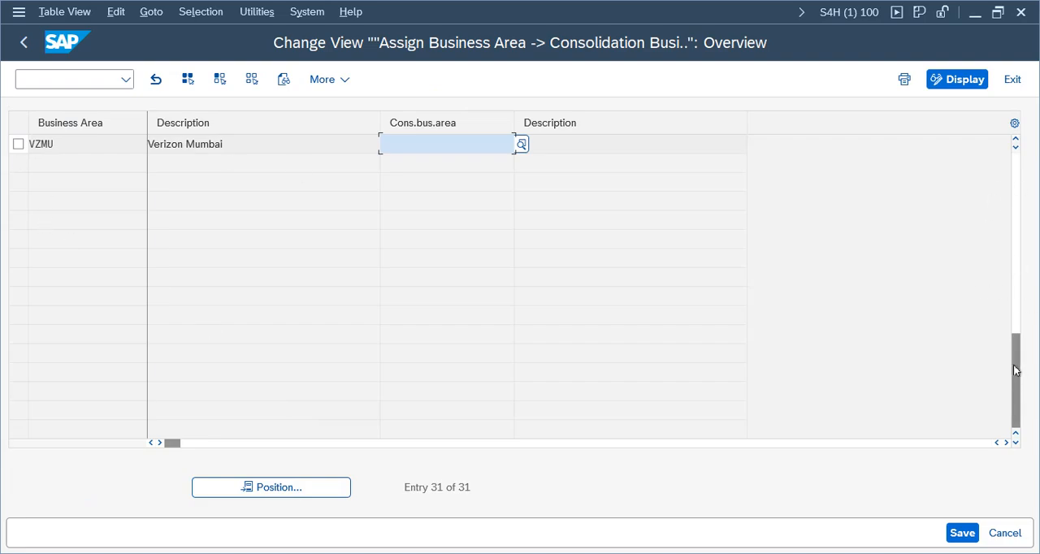
drag(1015, 367, 1015, 354)
click(18, 162)
click(18, 182)
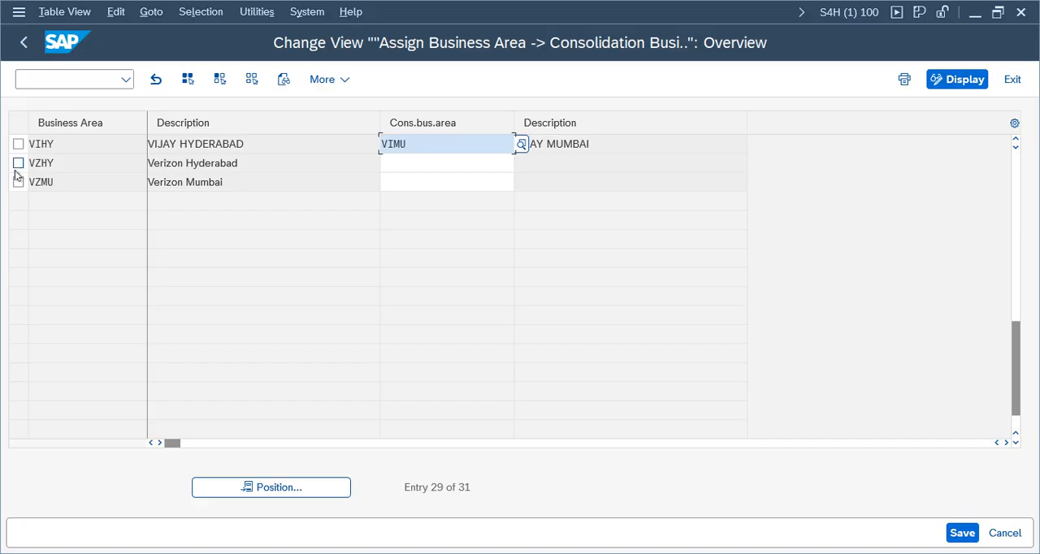
Step: Enter consolidation business area VCBA for both Verizon Hyderabad and Verizon Mumbai
click(446, 164)
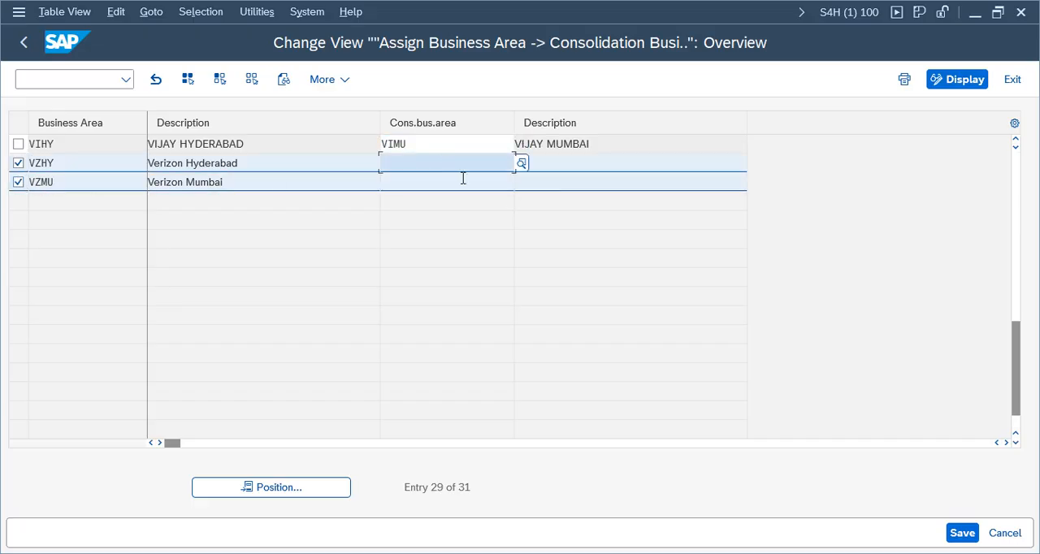
text(VCBA)
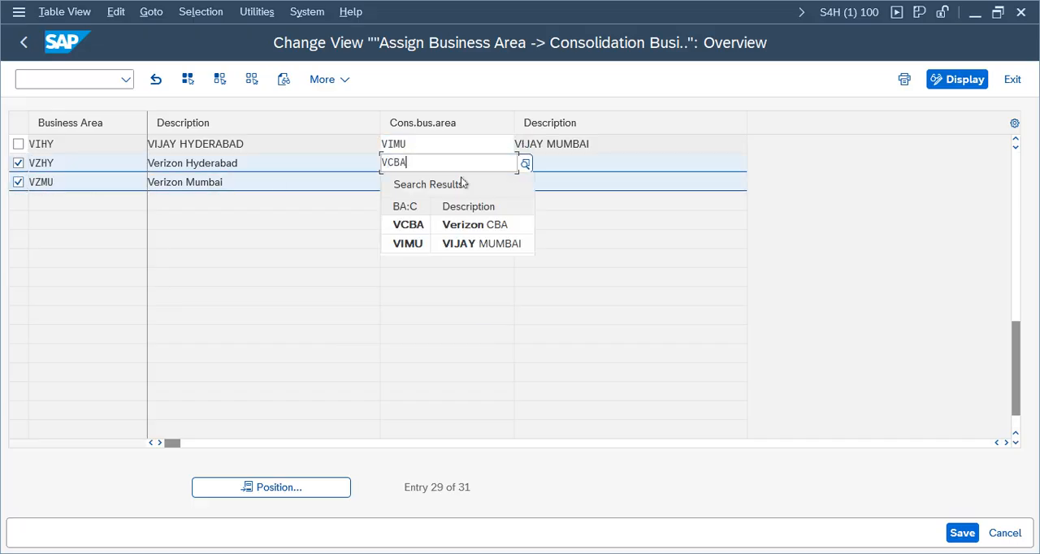
click(446, 226)
click(436, 189)
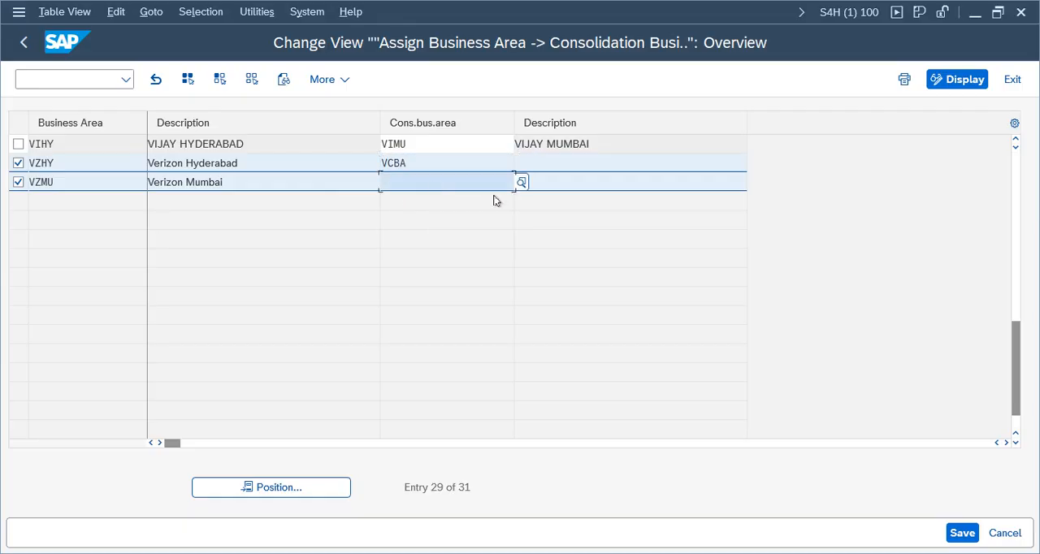
text(VCBA)
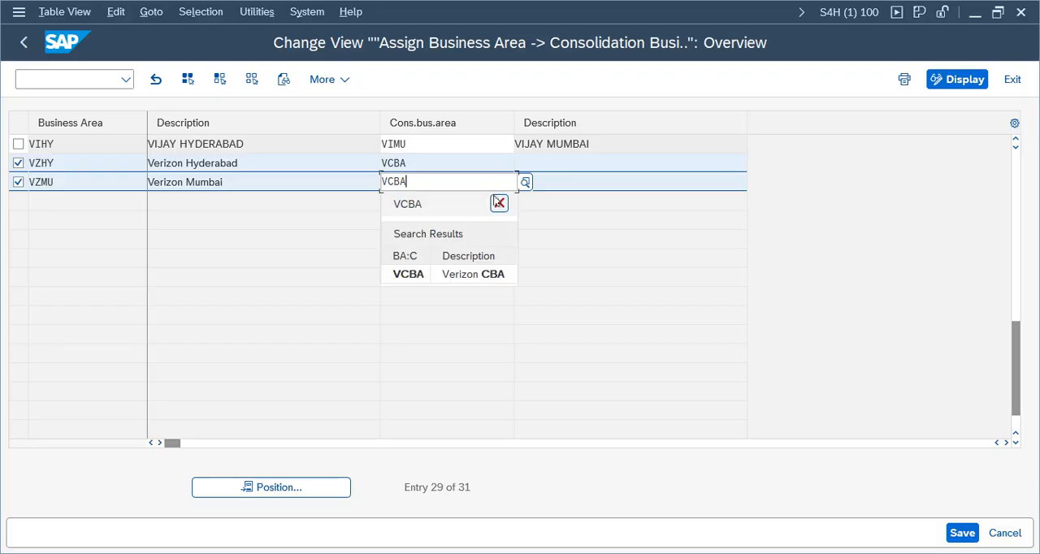
Step: Save the business area assignments in the Verizon Group customizing request and return to the implementation guide
key(Return)
key(ctrl+s)
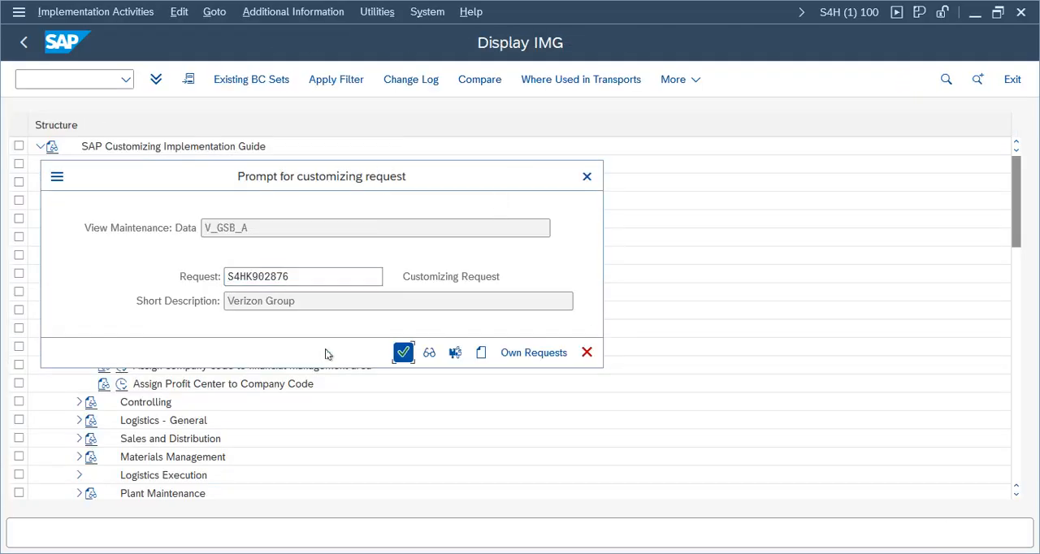
click(403, 351)
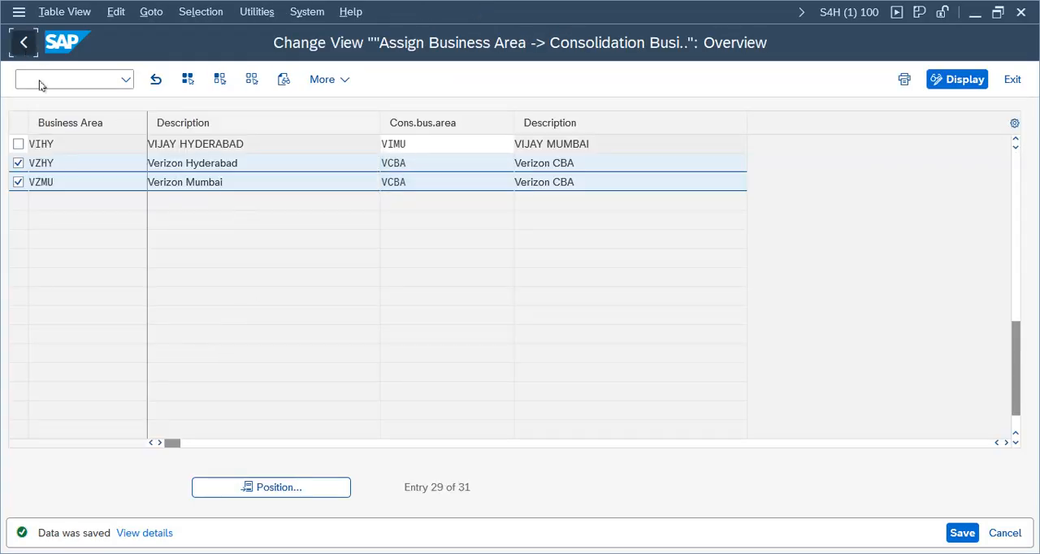
click(24, 42)
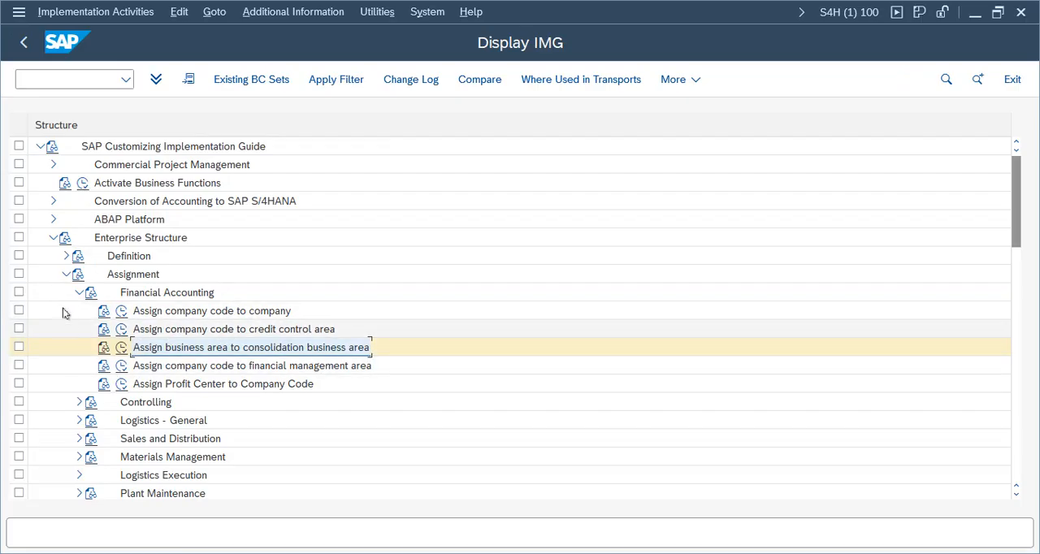
Step: Collapse the Enterprise Structure branch and expand Financial Accounting Global Settings under Financial Accounting in the implementation guide
click(66, 274)
click(53, 239)
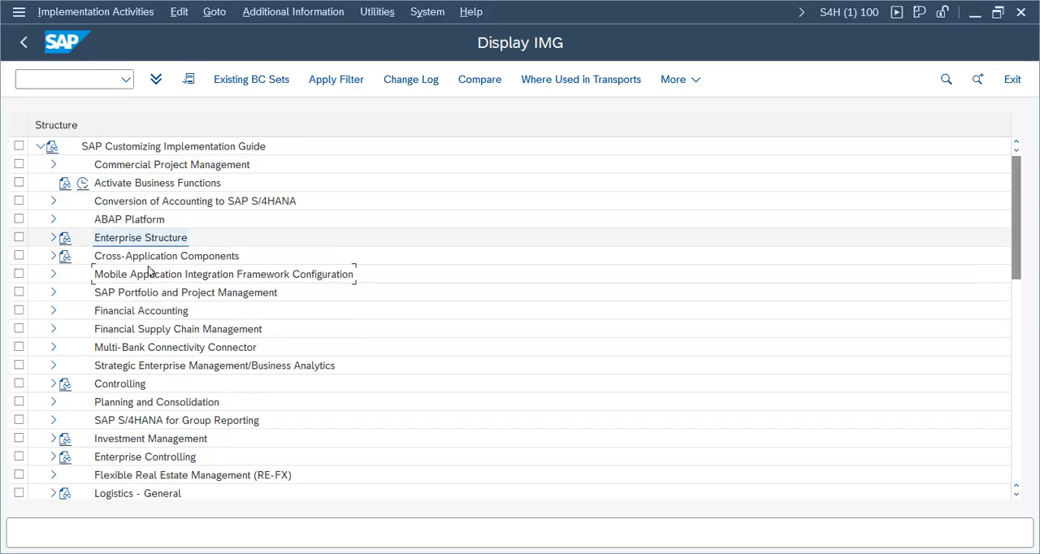
click(54, 311)
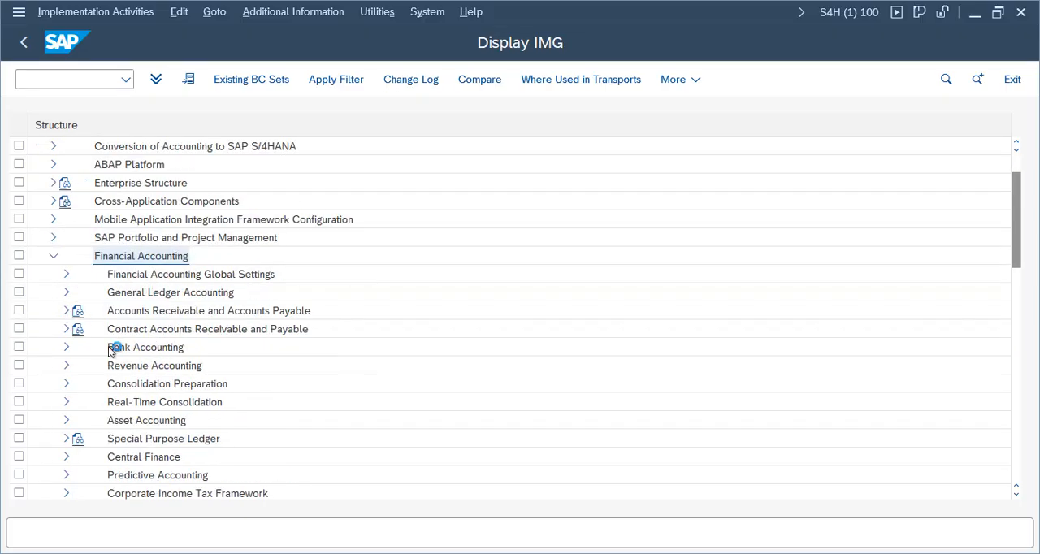
click(68, 277)
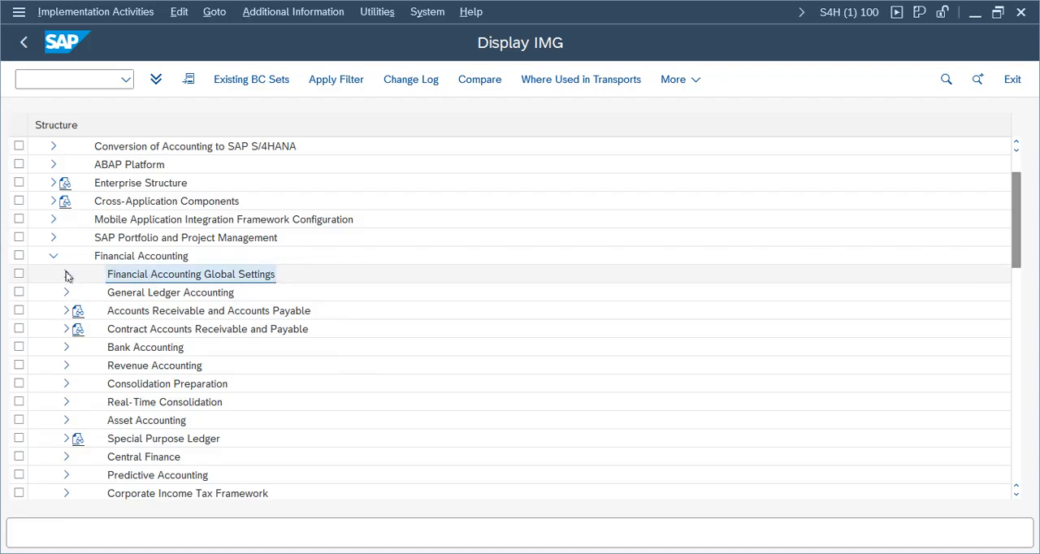
click(66, 276)
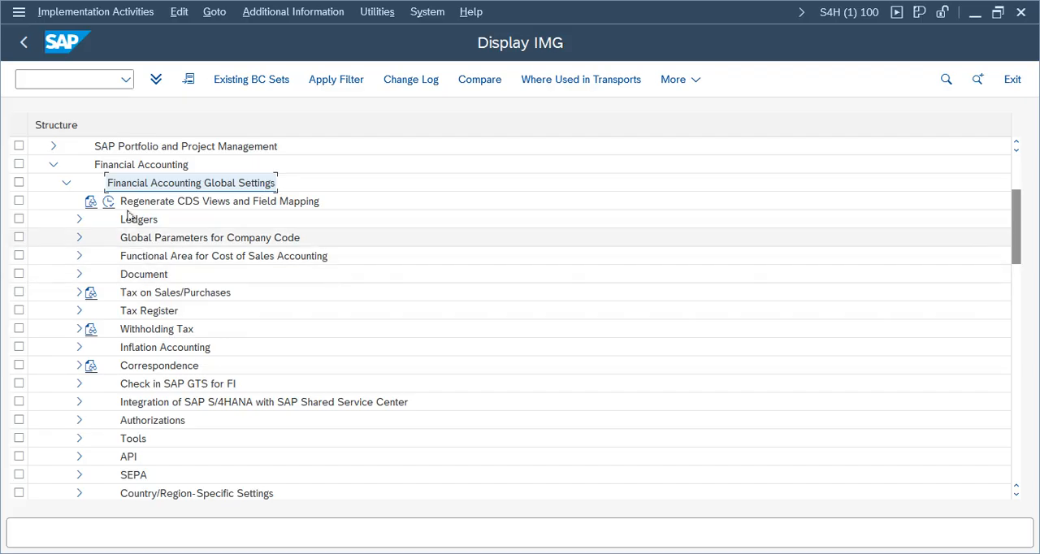
Step: Open Maintain Fiscal Year Variant under Ledgers, Fiscal Year and Posting Periods
click(79, 219)
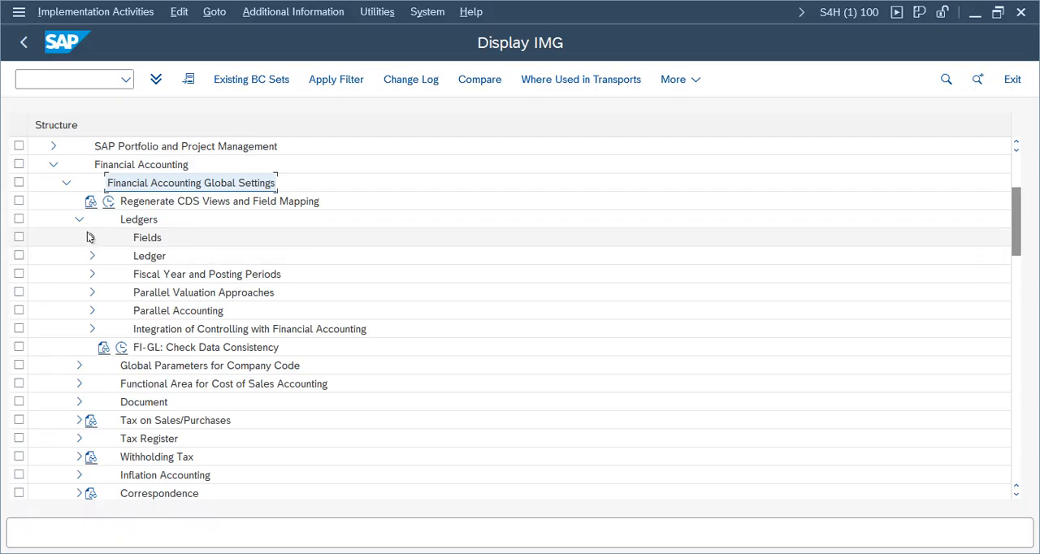
click(142, 220)
click(243, 273)
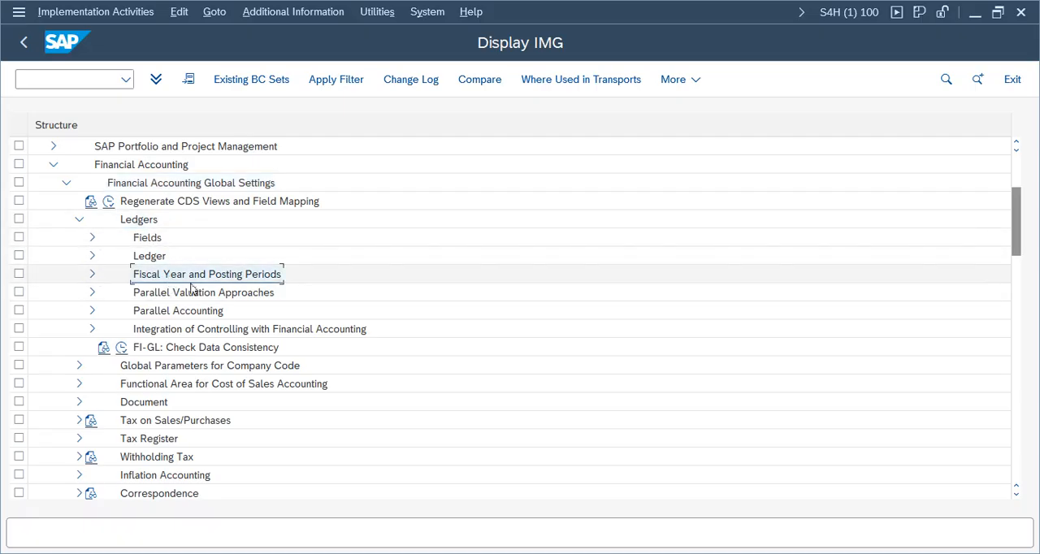
click(91, 275)
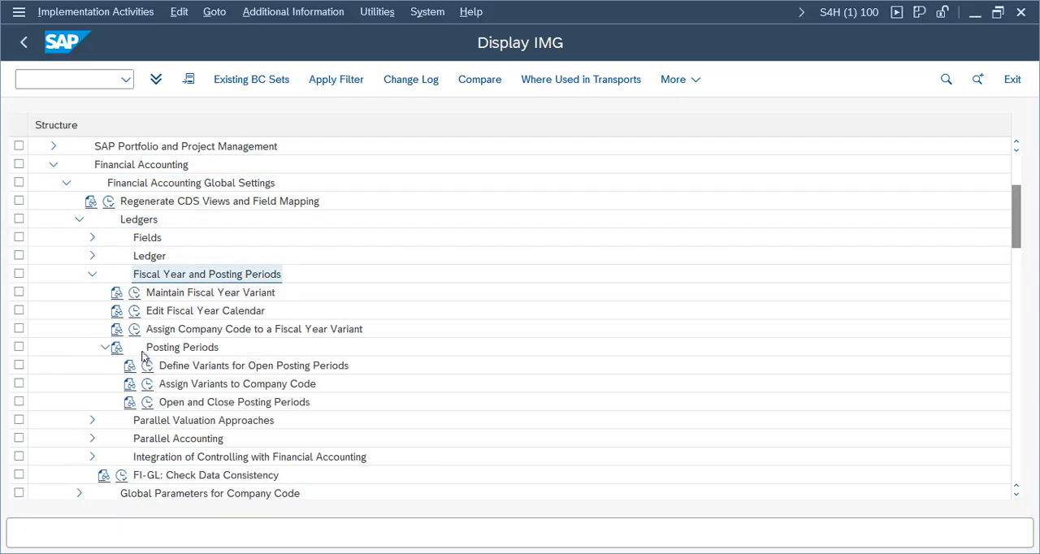
click(135, 293)
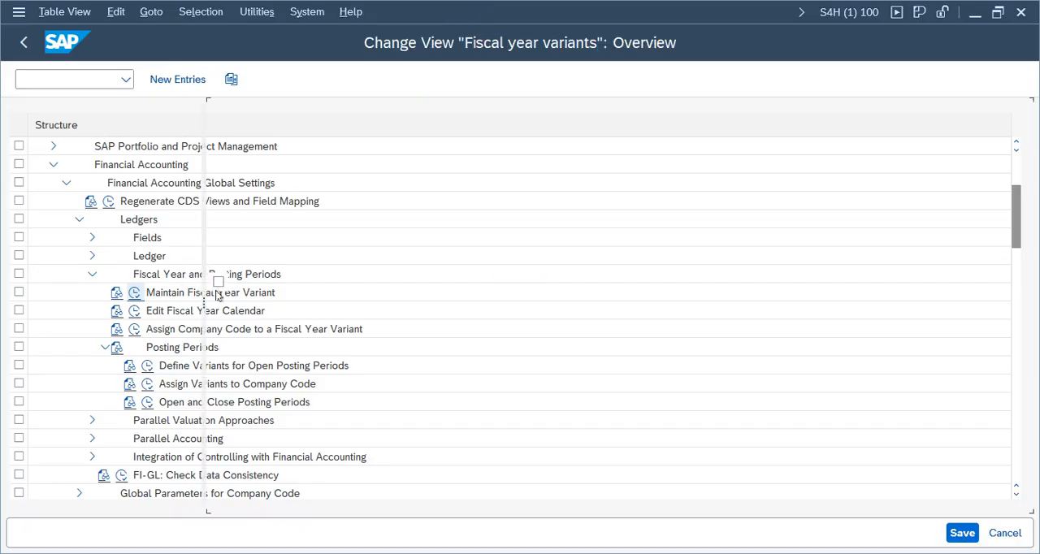
Step: Jump to fiscal year variant V3 (April to March, 4 special periods) in the overview and select it
click(460, 487)
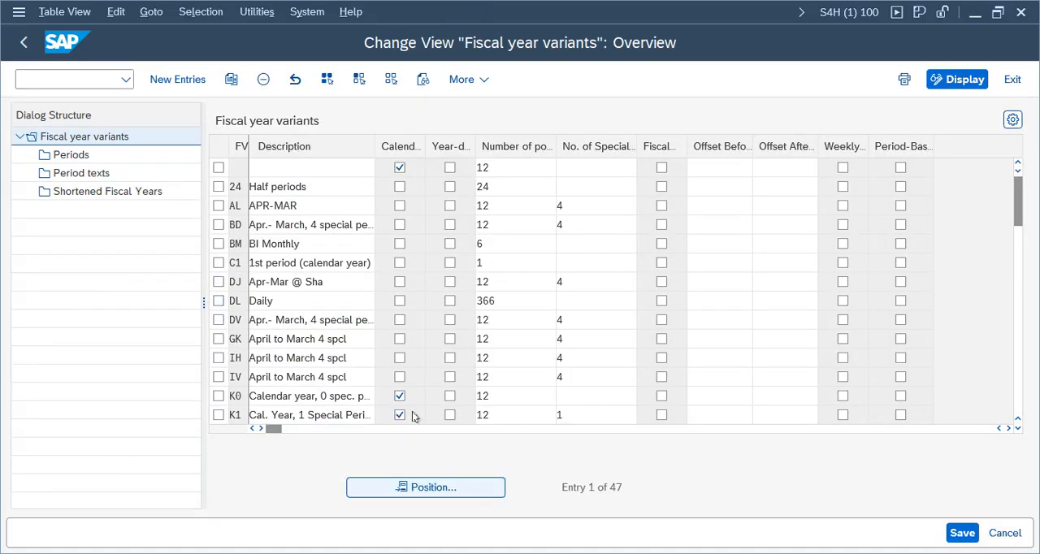
text(v3)
key(Return)
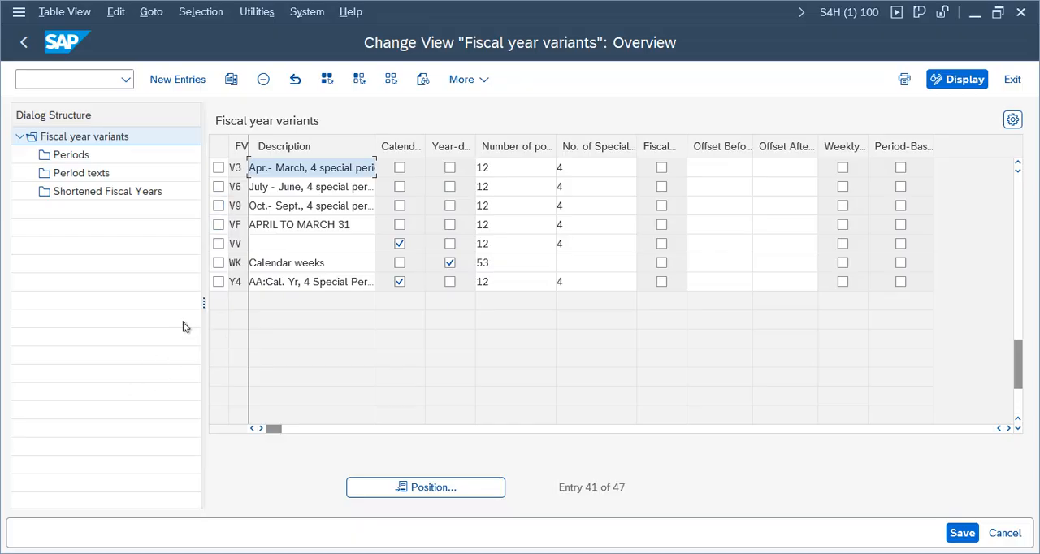
click(217, 169)
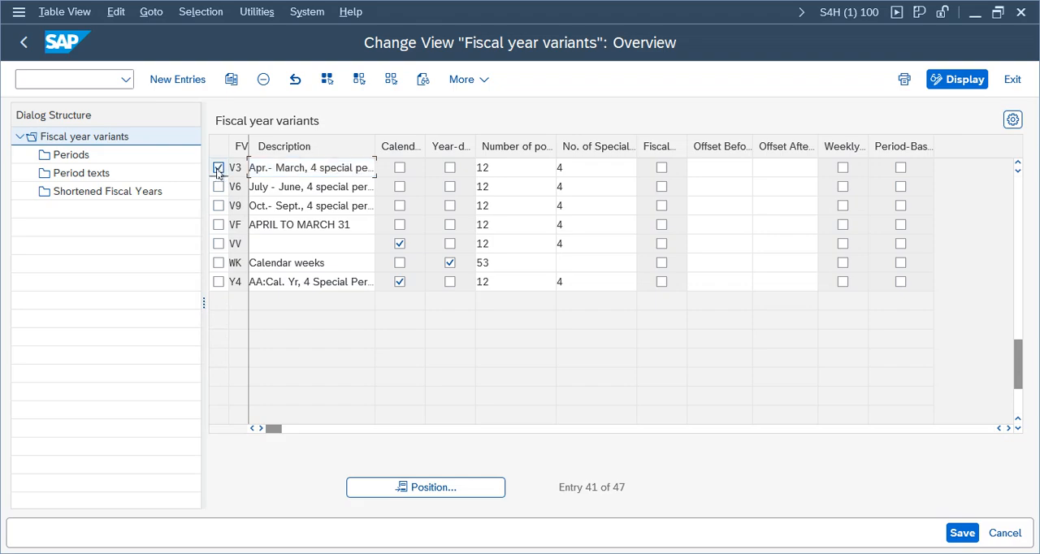
Step: Copy variant V3 with its dependent entries as new fiscal year variant FV and save it
click(231, 79)
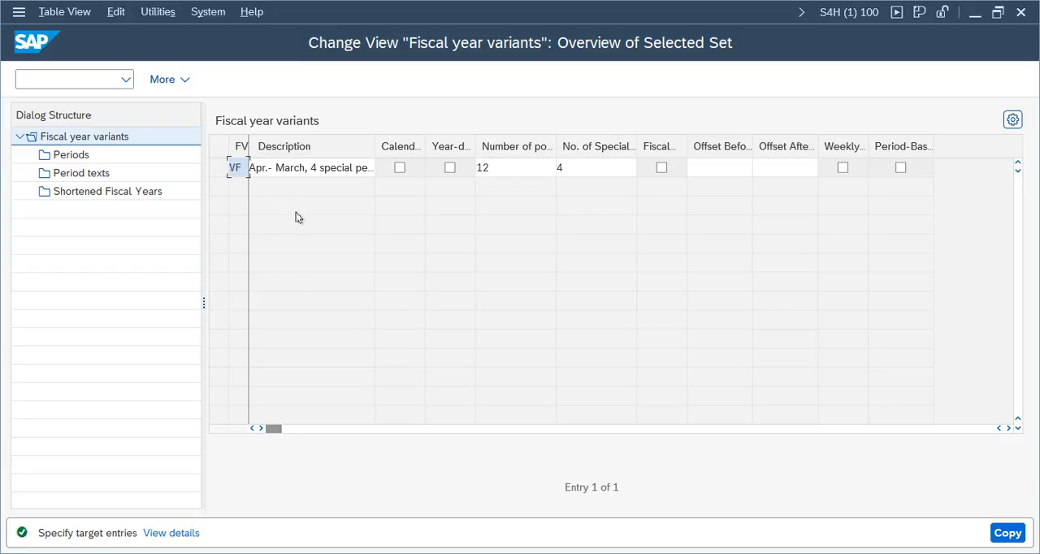
key(Return)
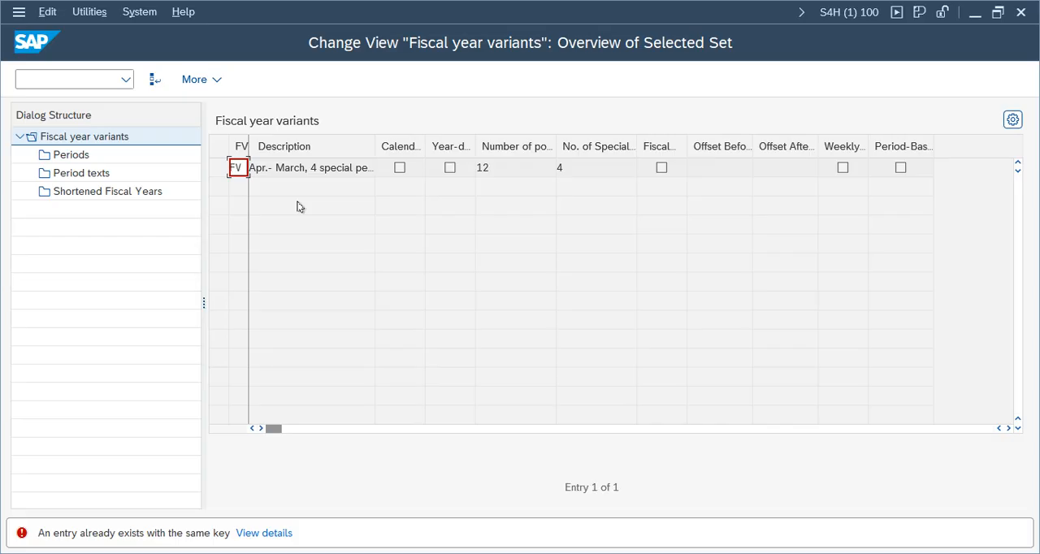
key(Return)
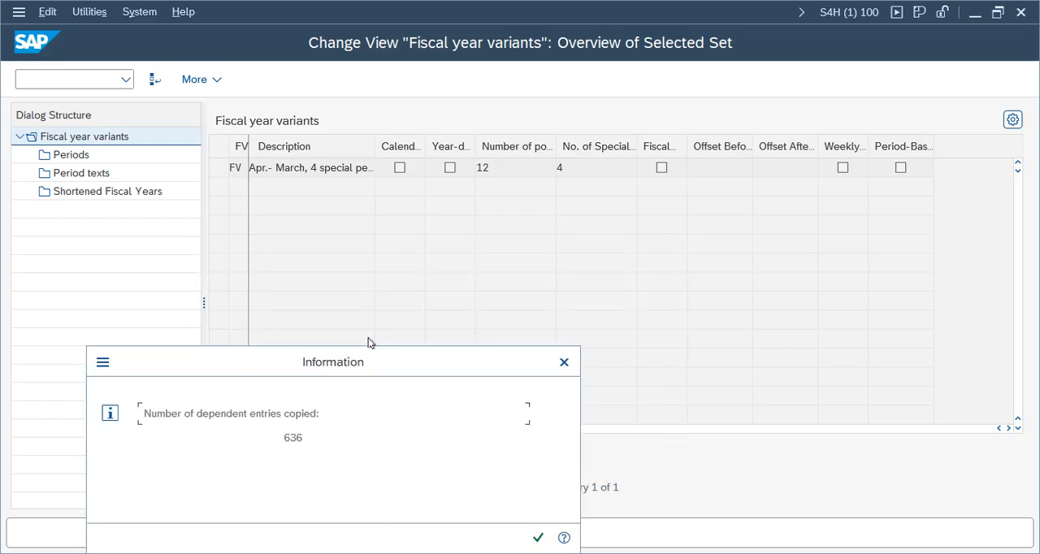
click(538, 540)
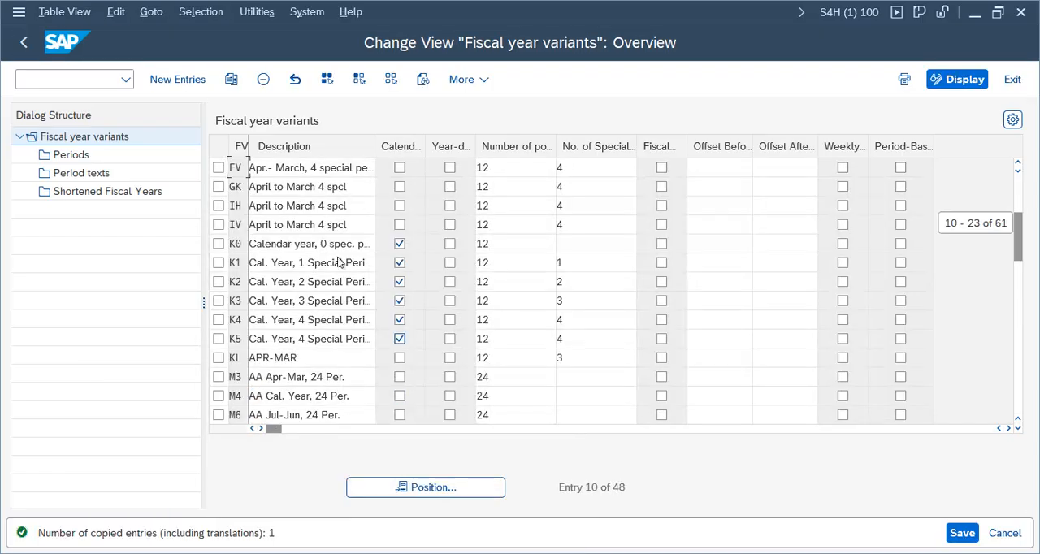
click(961, 532)
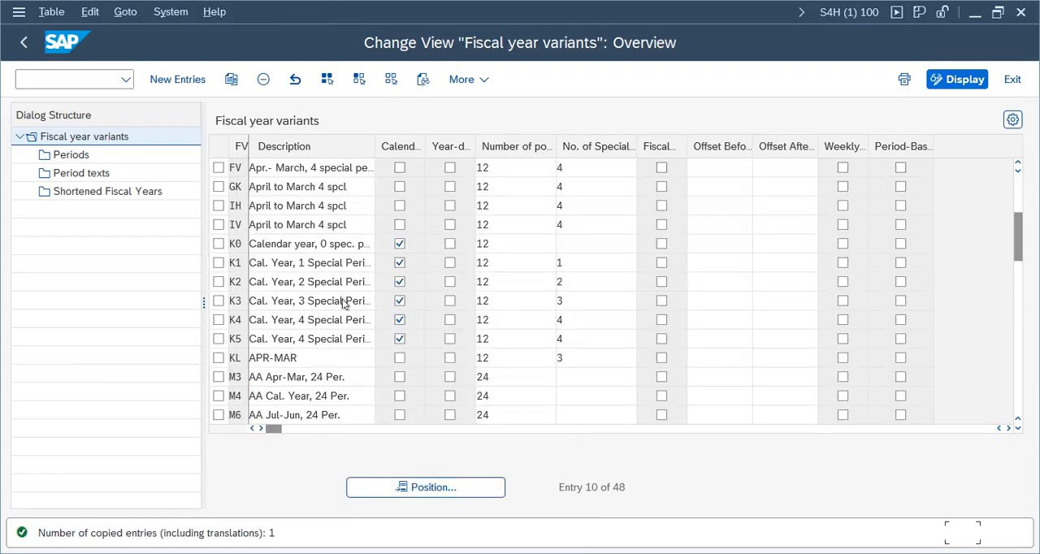
click(403, 353)
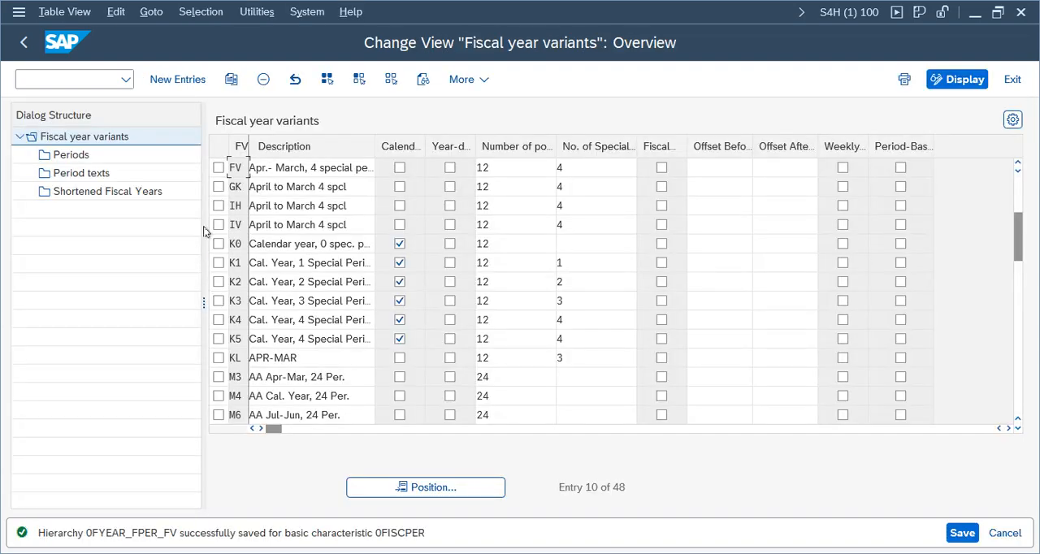
Step: Open the periods of fiscal year variant FV and examine the days and periods assigned to months 1 to 3
click(218, 168)
click(82, 156)
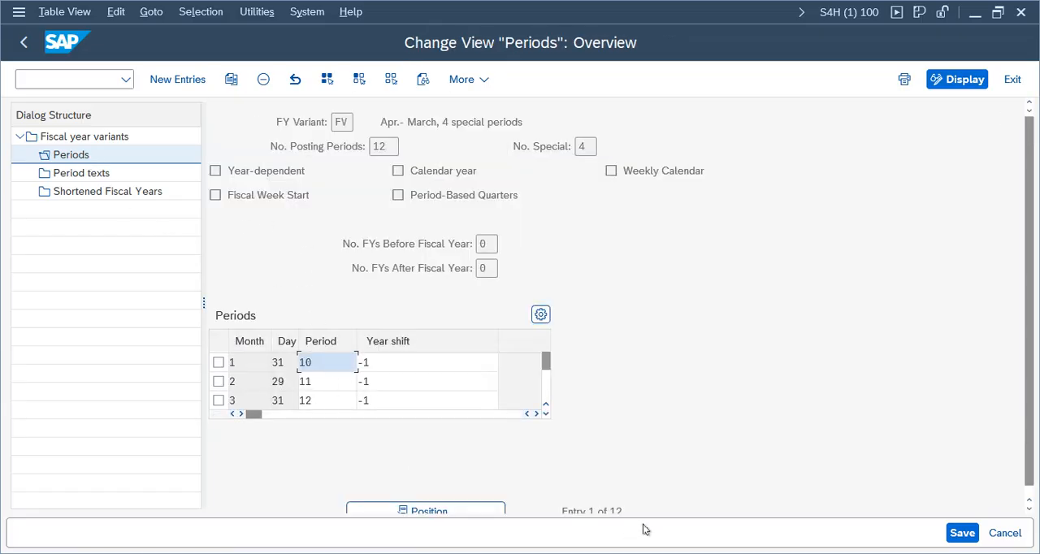
scroll(232, 424, down, 1)
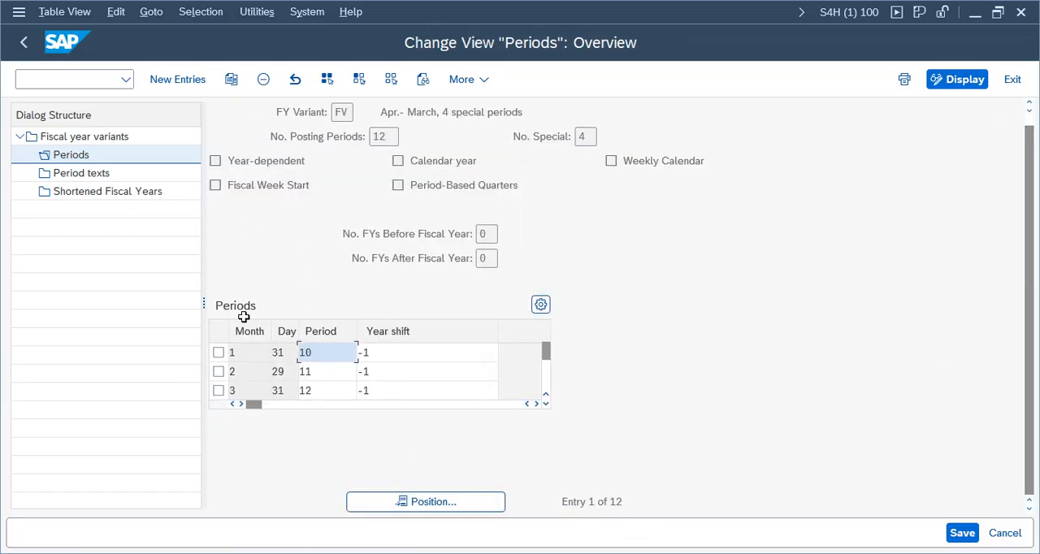
click(248, 353)
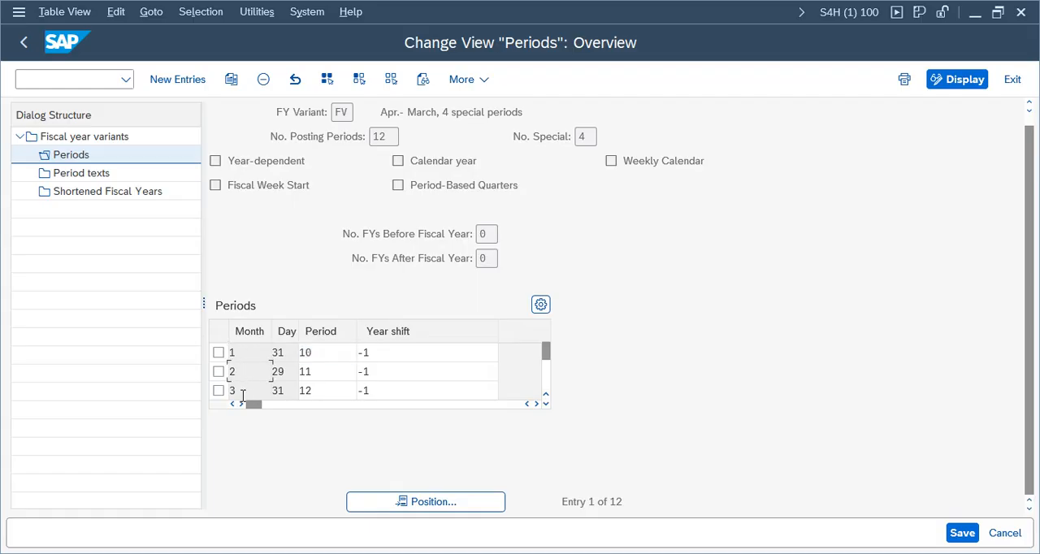
drag(218, 351, 215, 352)
drag(235, 370, 216, 390)
drag(285, 354, 263, 390)
Step: Examine the end day and posting period assigned to calendar month 4 in variant FV
click(547, 404)
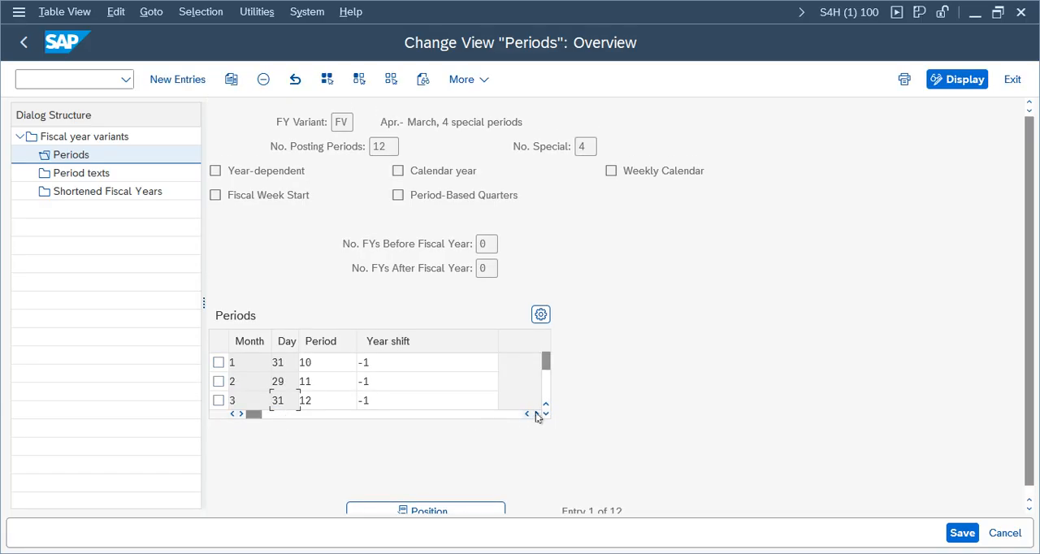
click(546, 415)
click(546, 414)
click(311, 382)
double_click(311, 381)
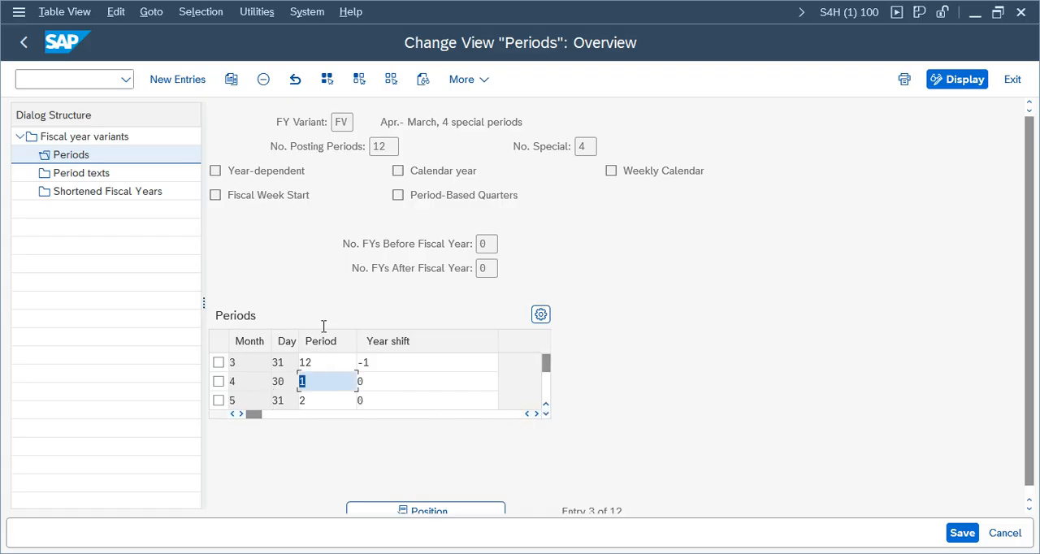
click(312, 381)
drag(247, 383, 201, 382)
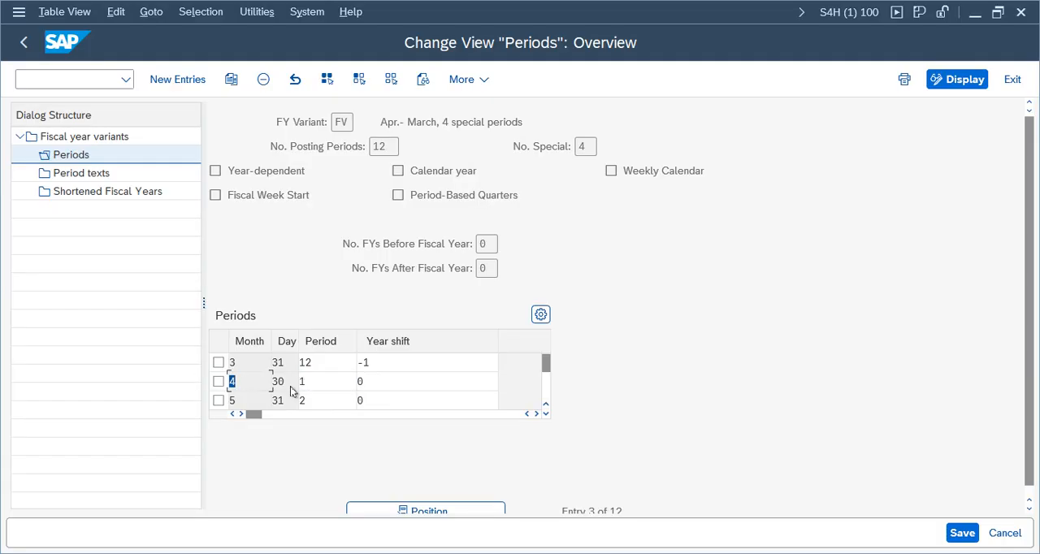
drag(293, 382, 243, 381)
click(315, 384)
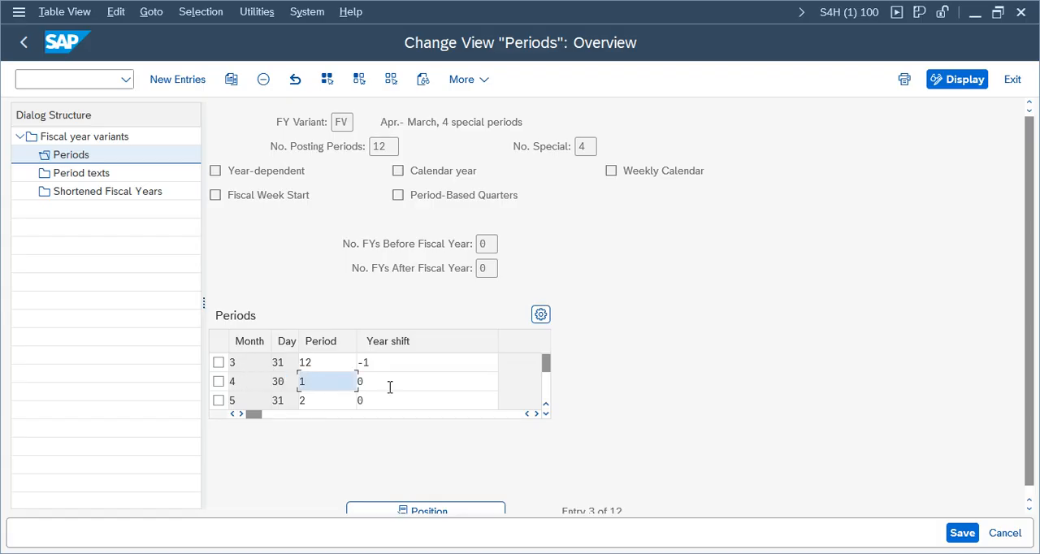
Step: Review the remaining calendar months of variant FV through month 12 and check its posting period
click(546, 413)
click(545, 414)
click(546, 414)
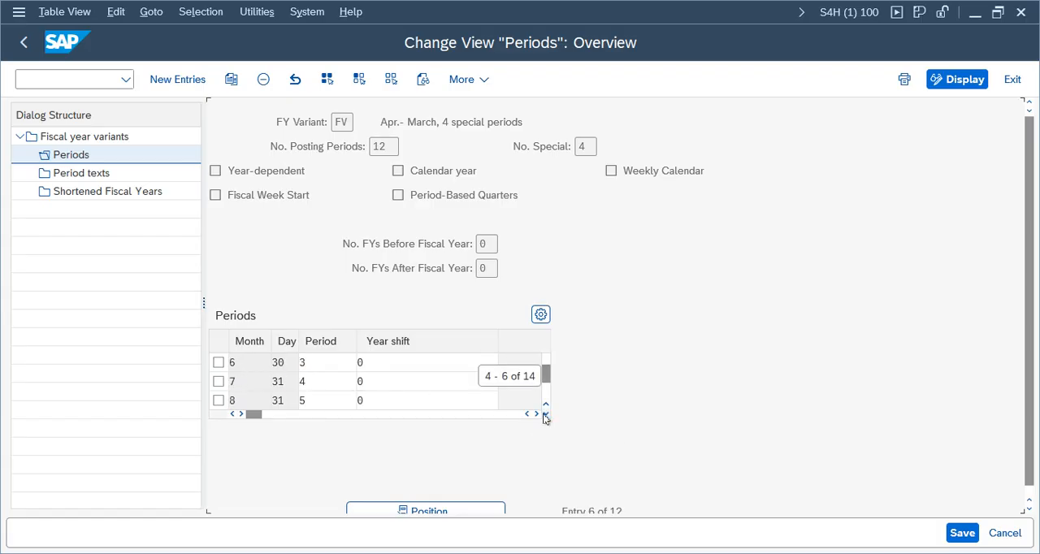
click(546, 414)
click(545, 414)
click(545, 414)
click(545, 415)
click(545, 414)
click(545, 415)
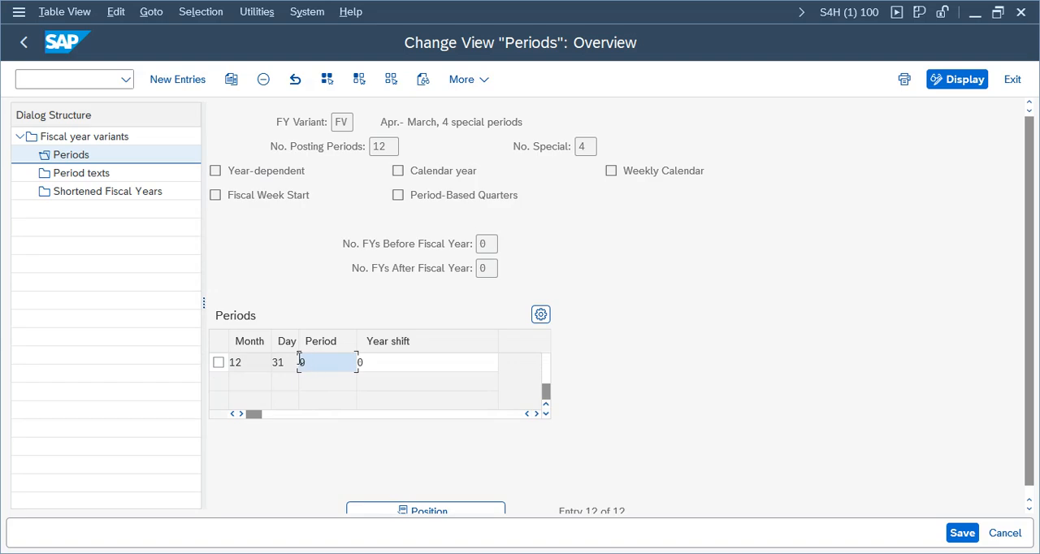
drag(300, 359, 214, 362)
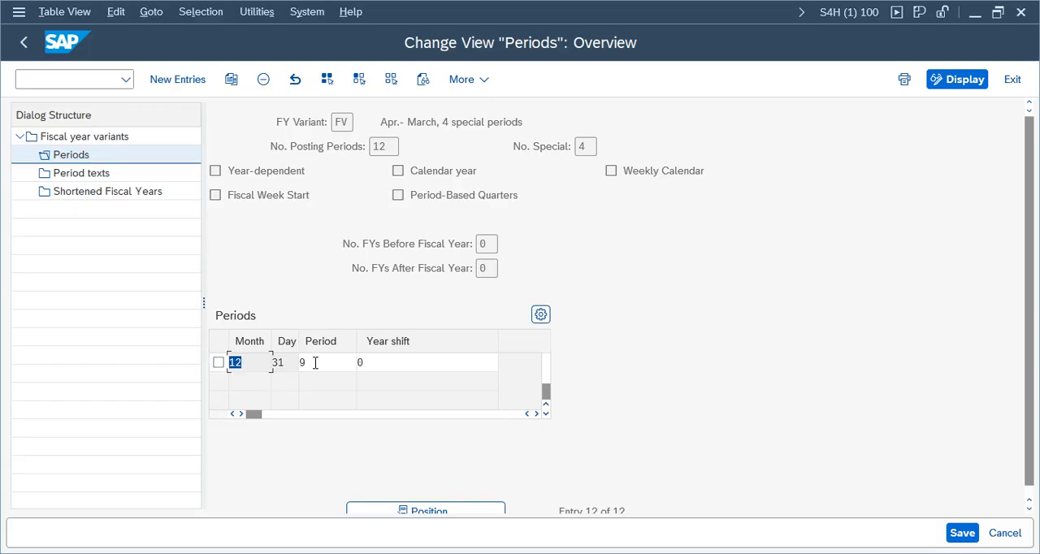
drag(302, 363, 288, 363)
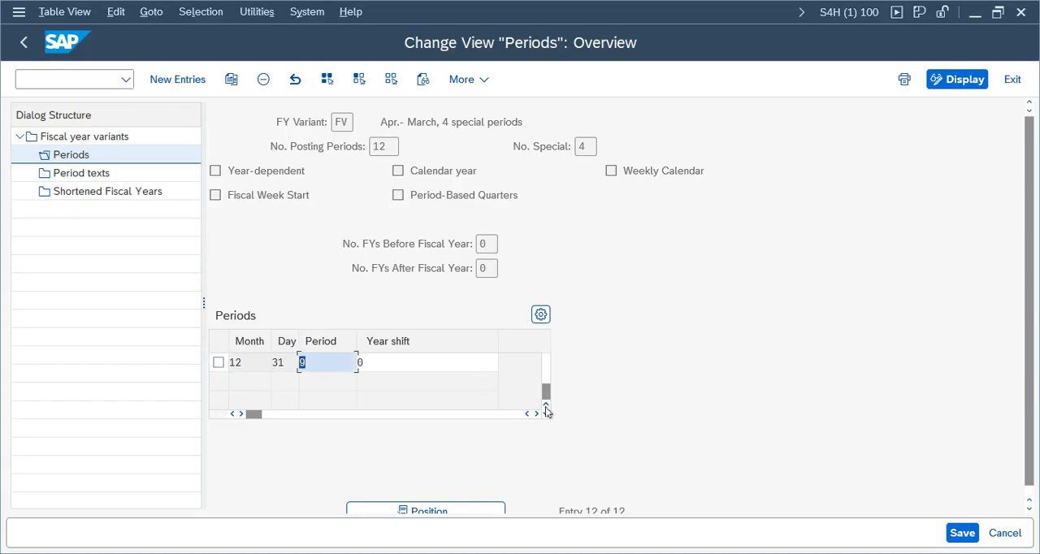
Step: Go back to the first period rows and check the year shift for calendar months 1 to 3
drag(546, 393, 547, 356)
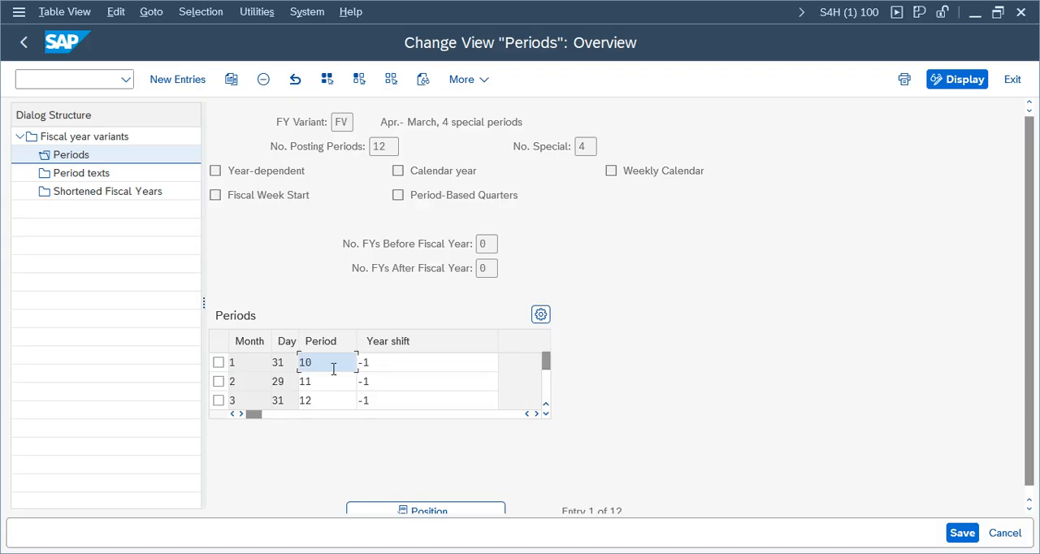
click(385, 364)
click(382, 382)
click(382, 400)
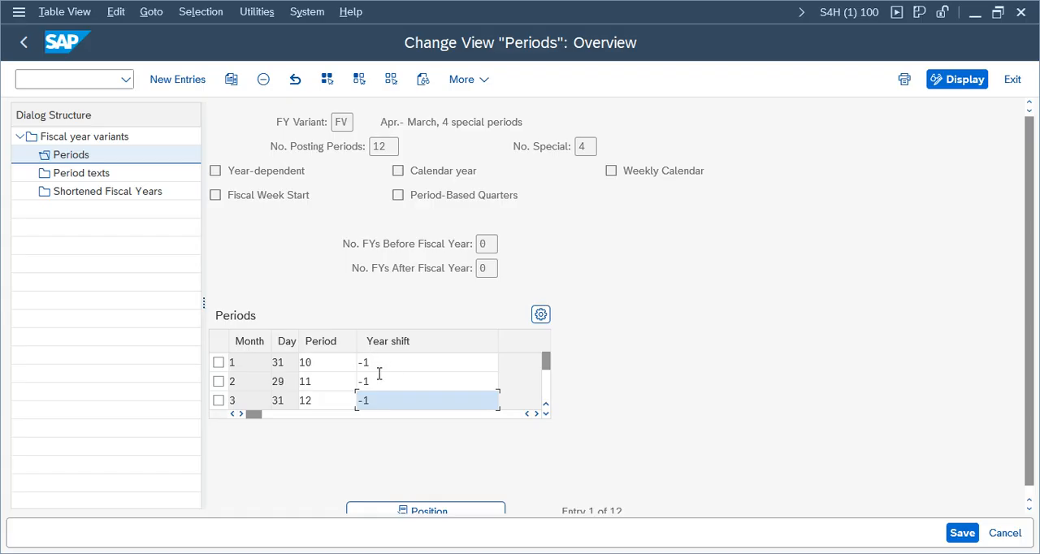
click(381, 364)
click(382, 382)
click(382, 401)
Step: Examine the period texts of fiscal year variant FV across languages and return to the IMG structure
click(93, 175)
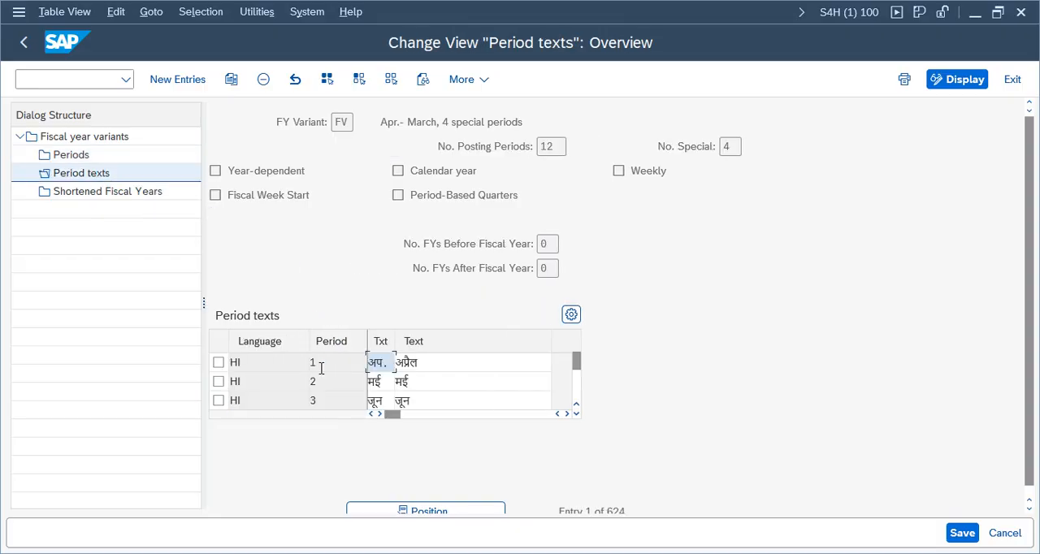
drag(1035, 328, 1034, 344)
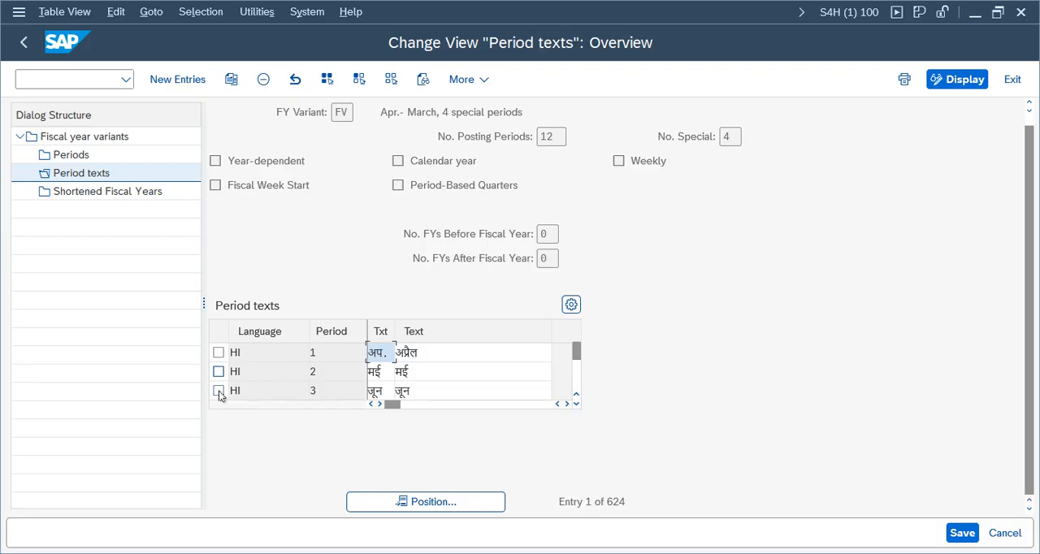
click(577, 411)
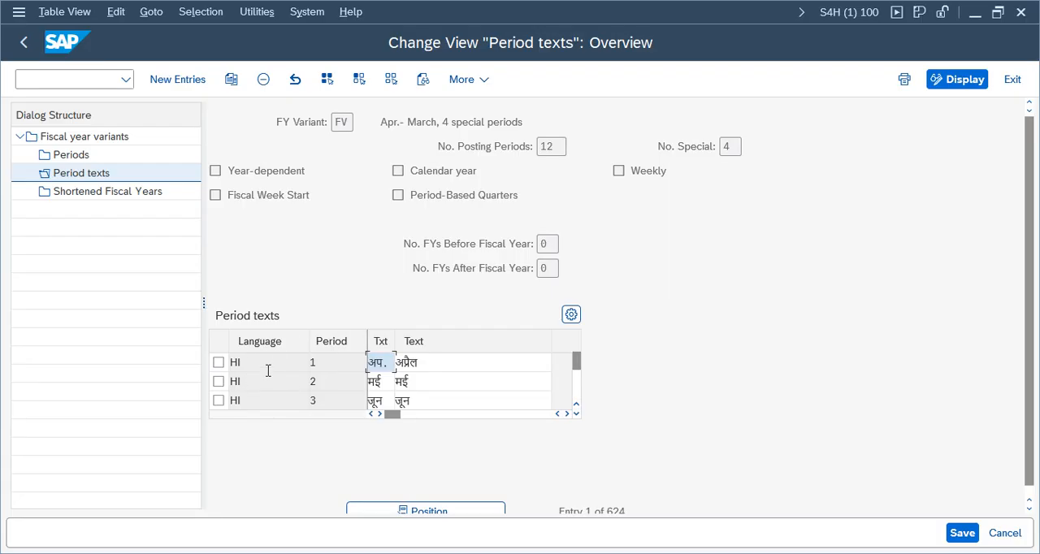
click(576, 413)
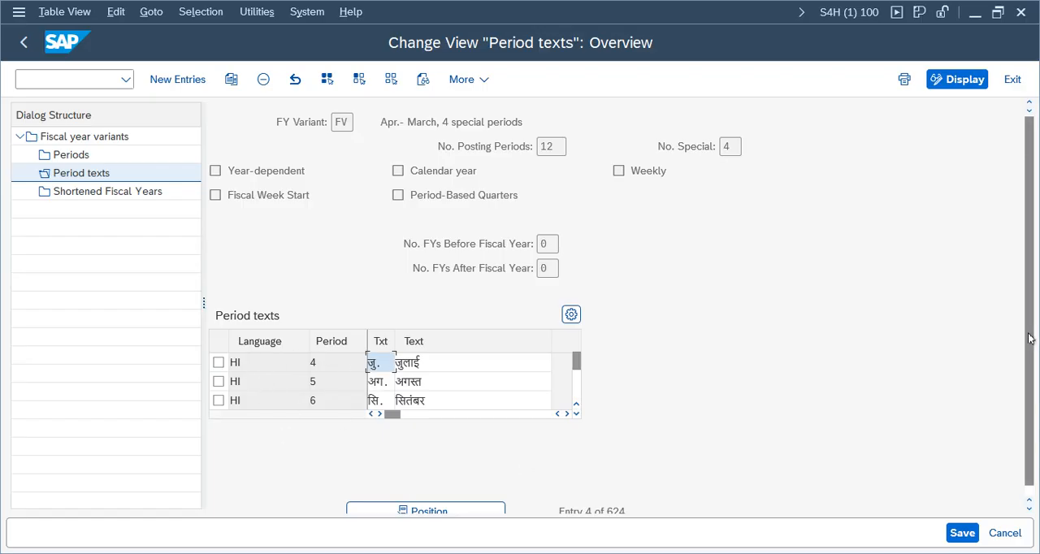
scroll(1029, 338, down, 1)
drag(627, 501, 593, 502)
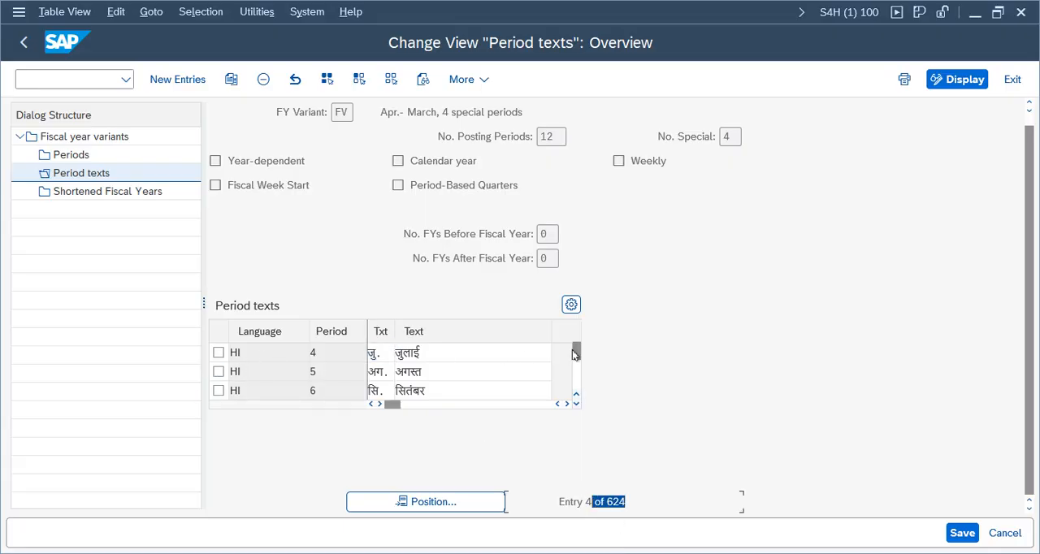
drag(572, 349, 575, 361)
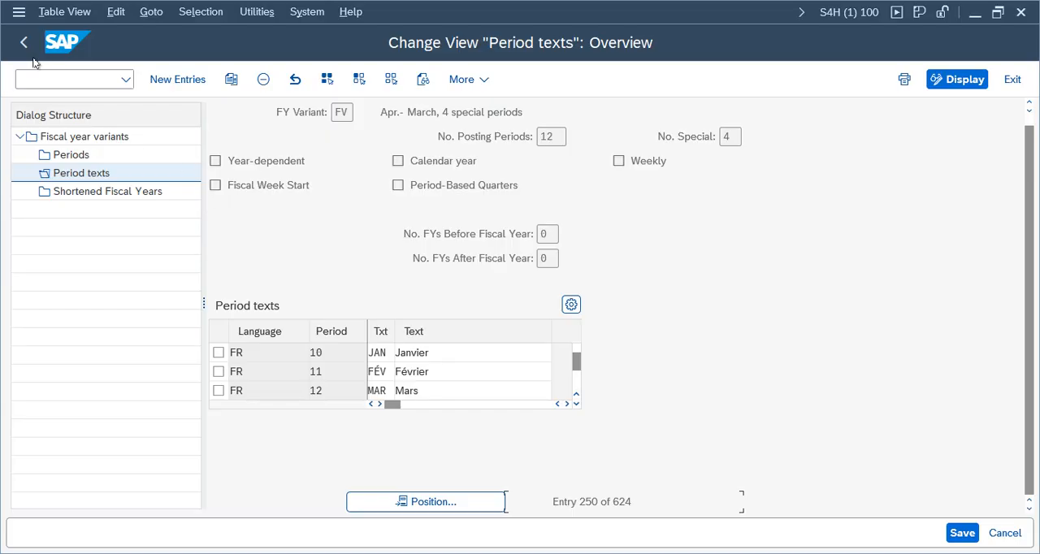
click(98, 193)
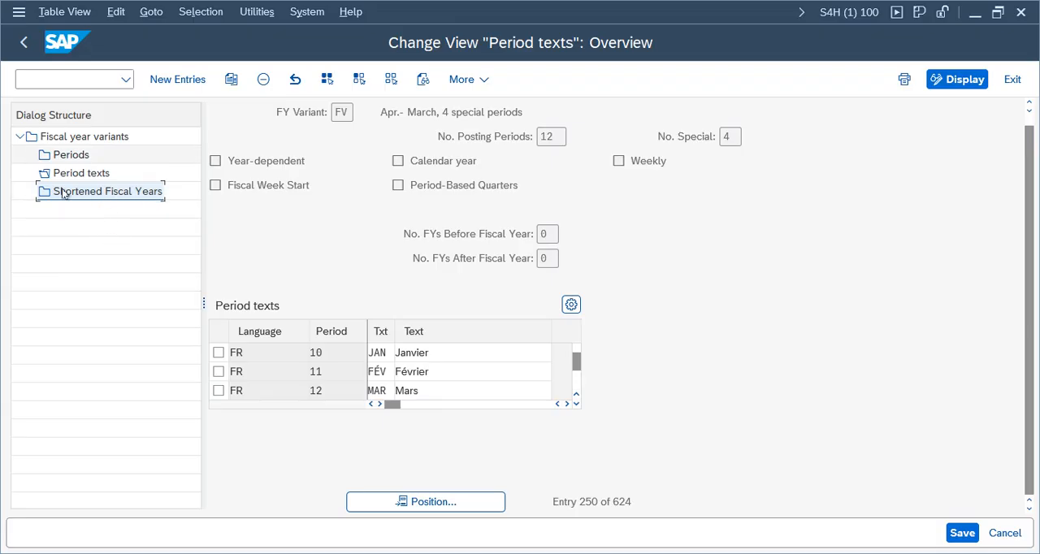
click(23, 42)
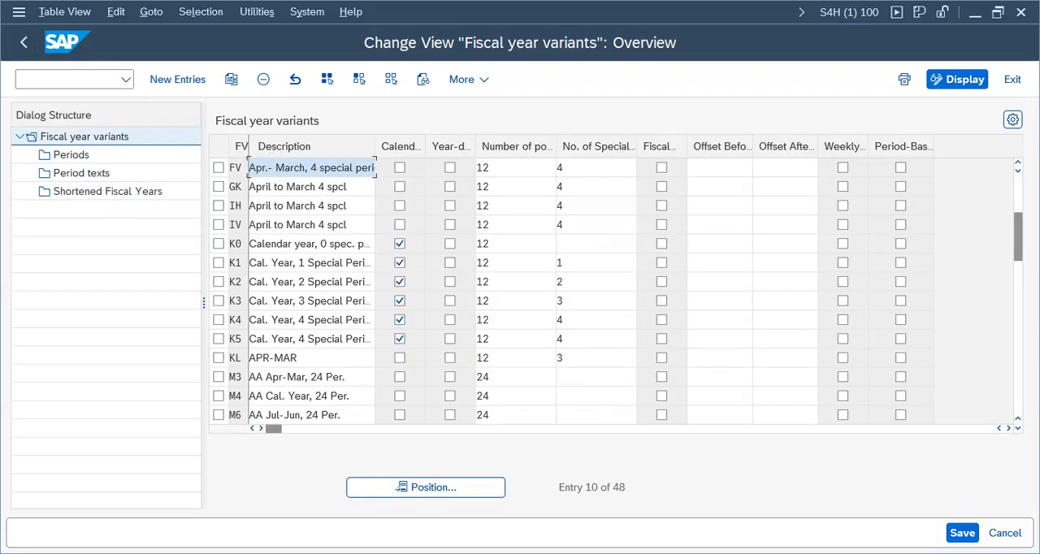
click(24, 42)
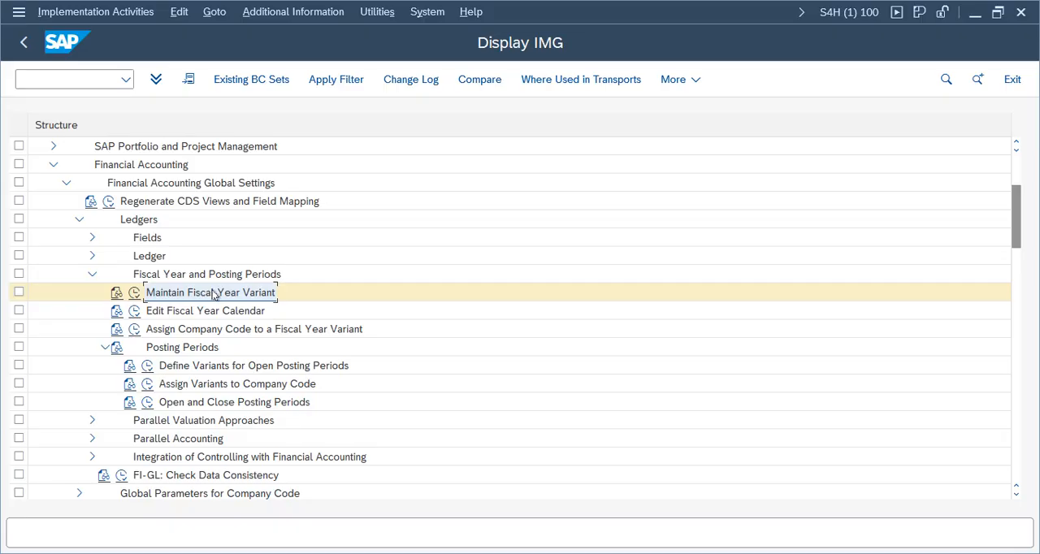
Step: Open the assignment of company codes to fiscal year variants and position the list on company code VZ01
click(185, 333)
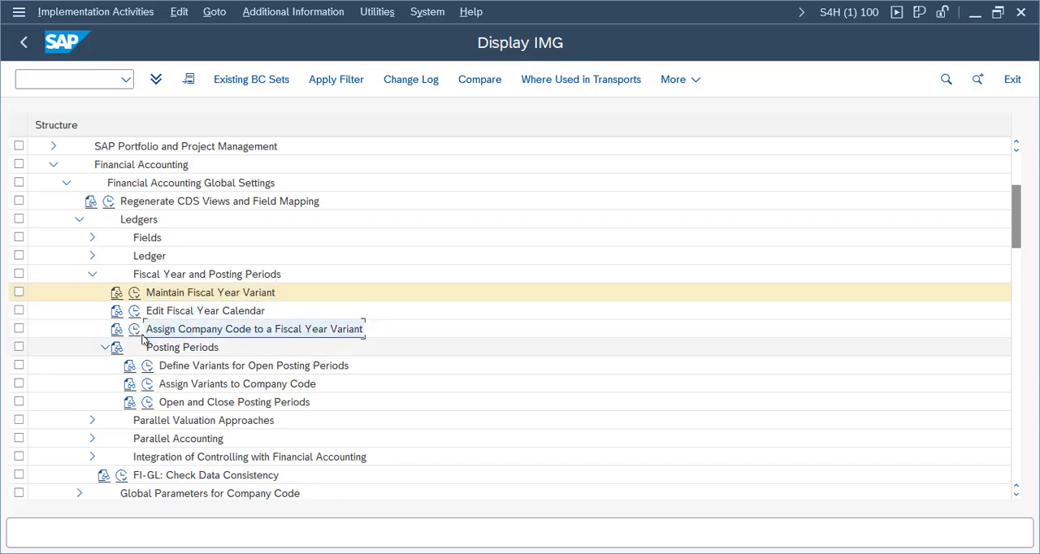
double_click(331, 332)
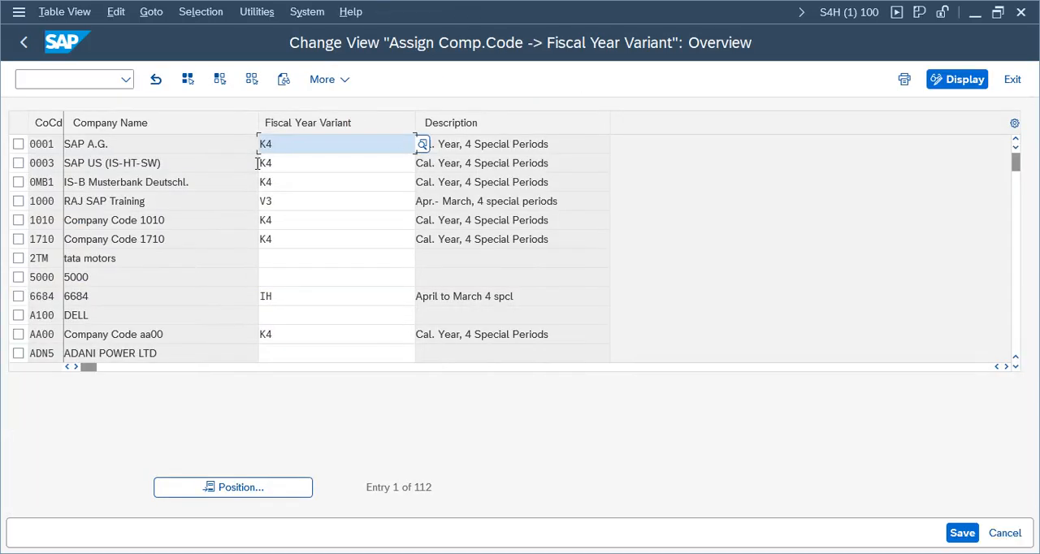
click(241, 487)
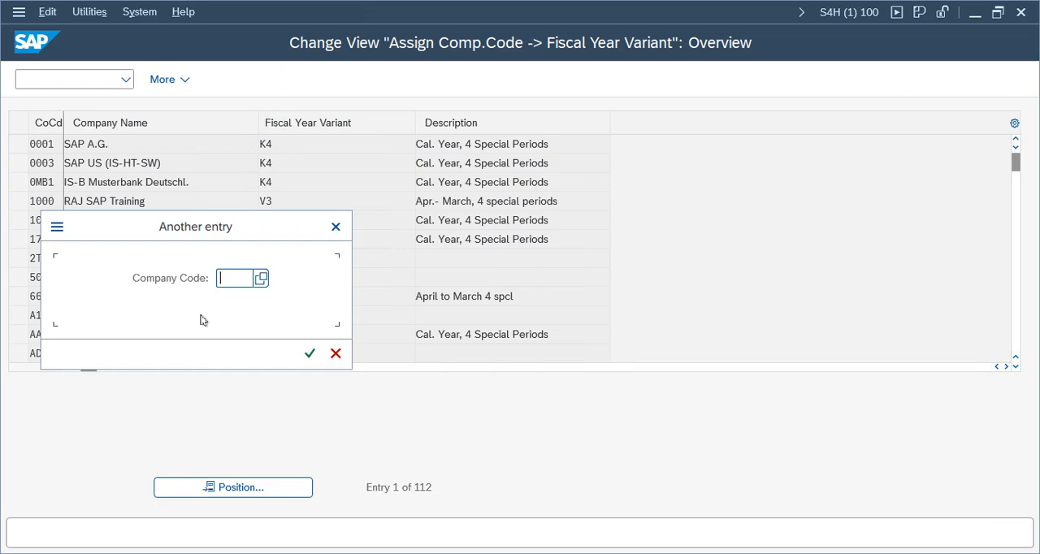
text(fv)
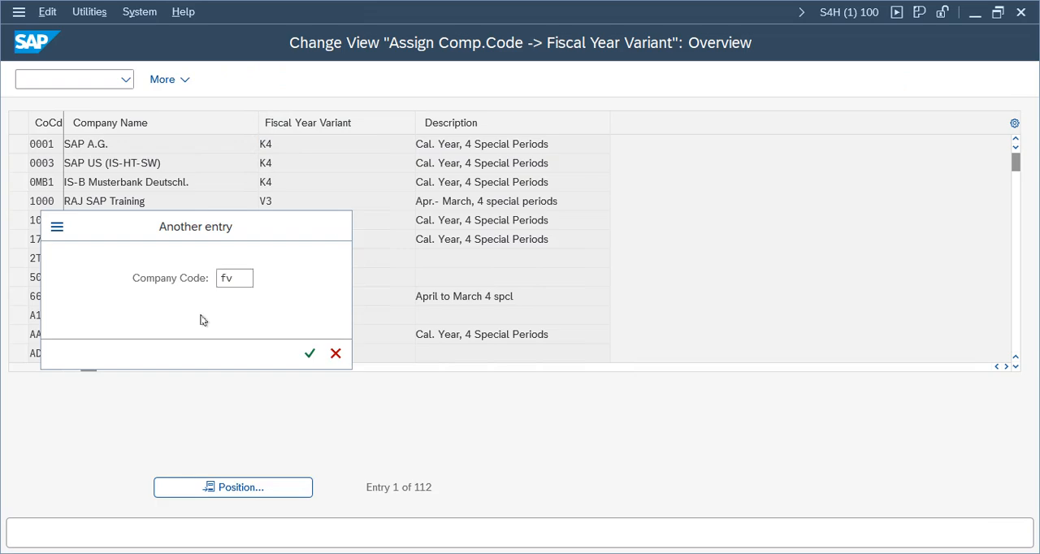
key(Return)
click(240, 489)
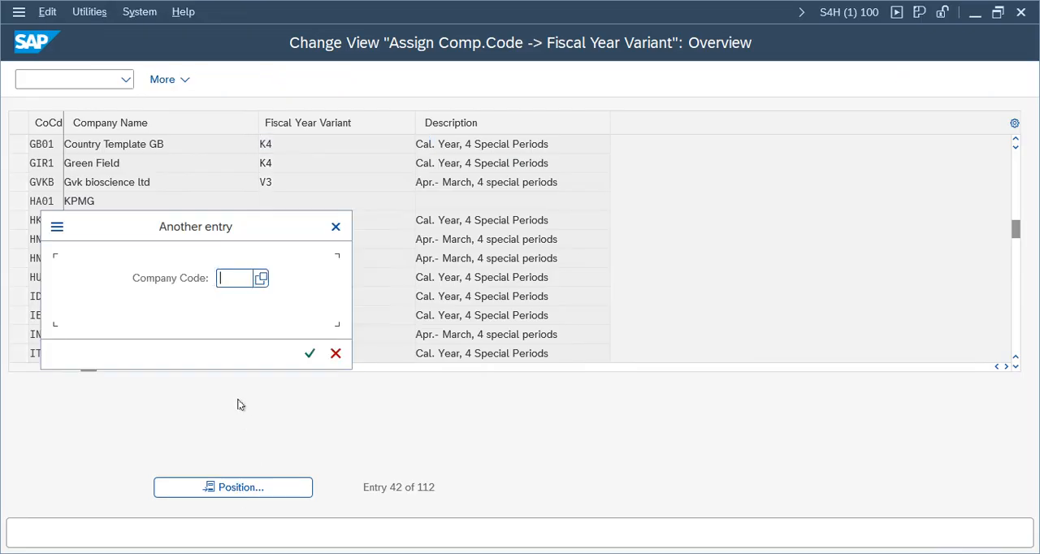
text(vz01)
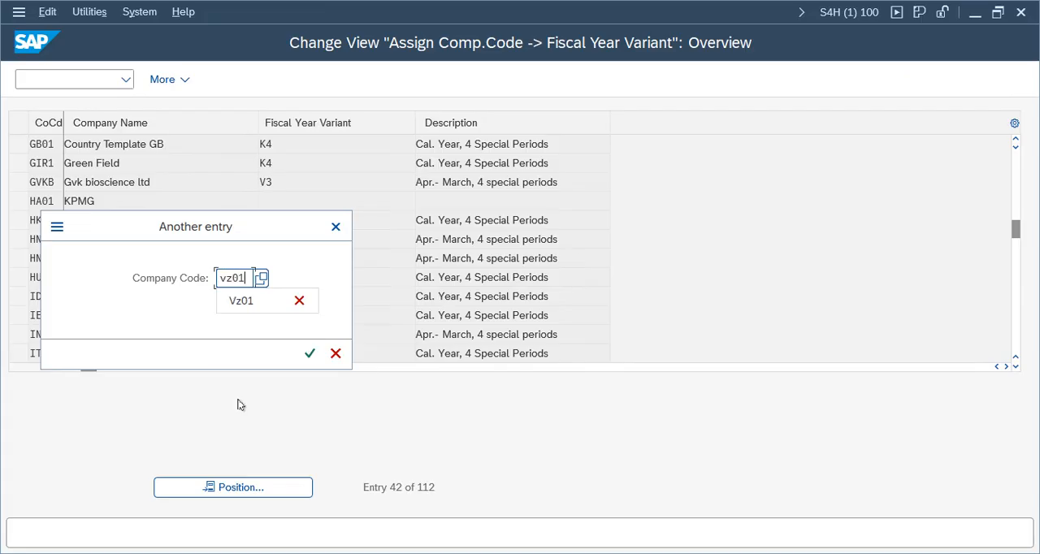
key(Return)
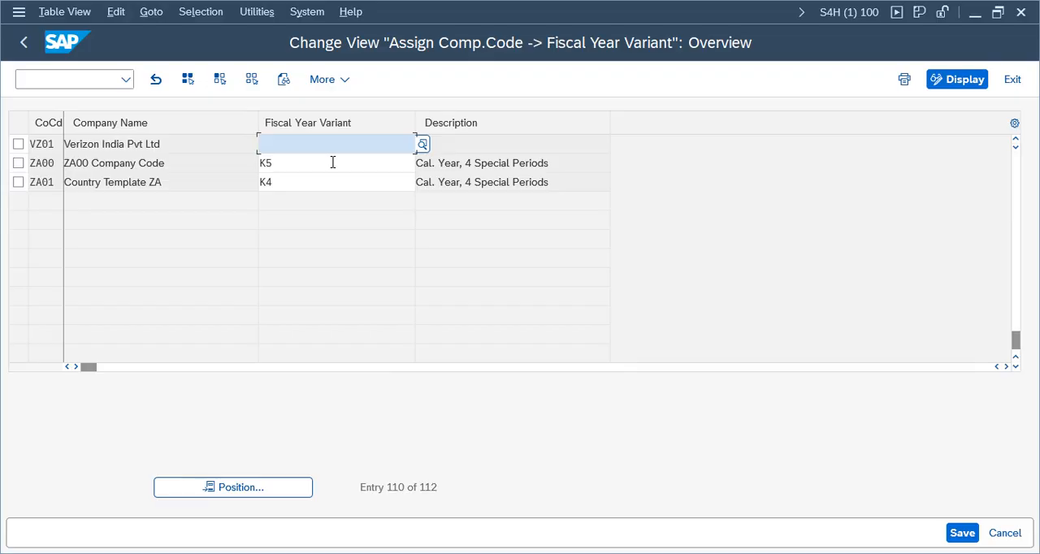
Step: Assign fiscal year variant FV to company code VZ01 and save it under customizing request S4HK902876
text(V3)
key(Return)
key(ctrl+s)
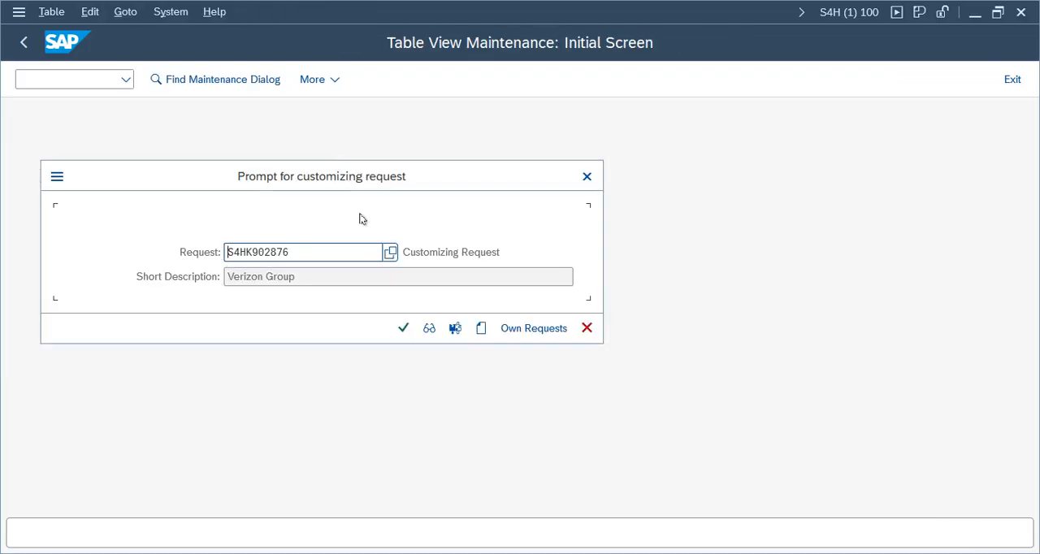
click(403, 328)
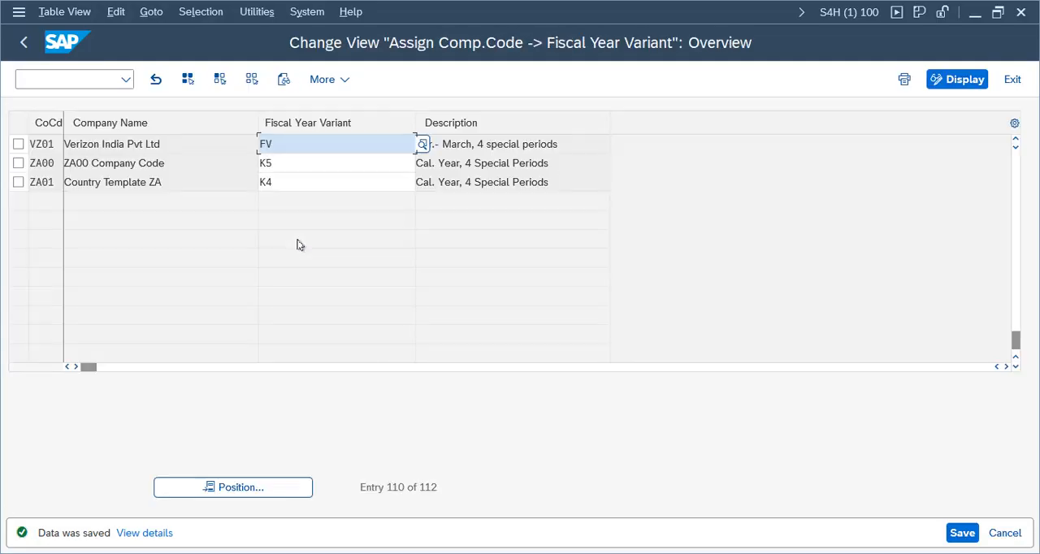
click(23, 51)
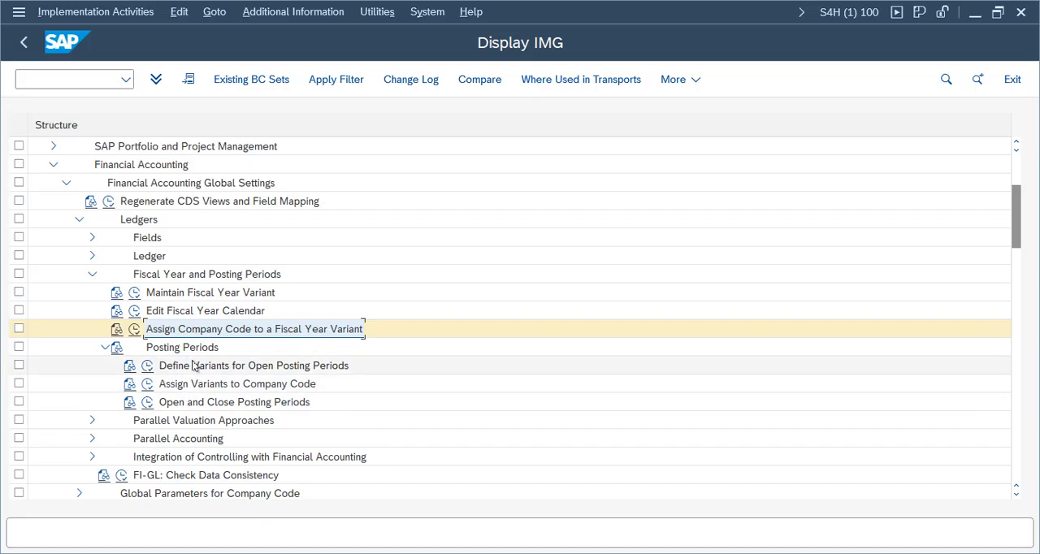
Step: Define a new variant for open posting periods, VPPV, with the name Verizon PPV
double_click(193, 368)
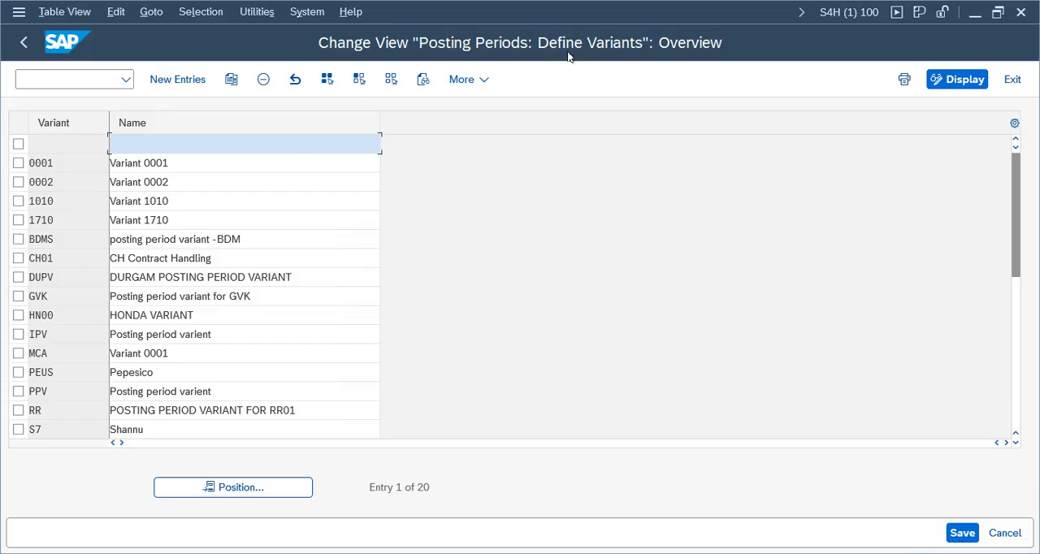
click(177, 79)
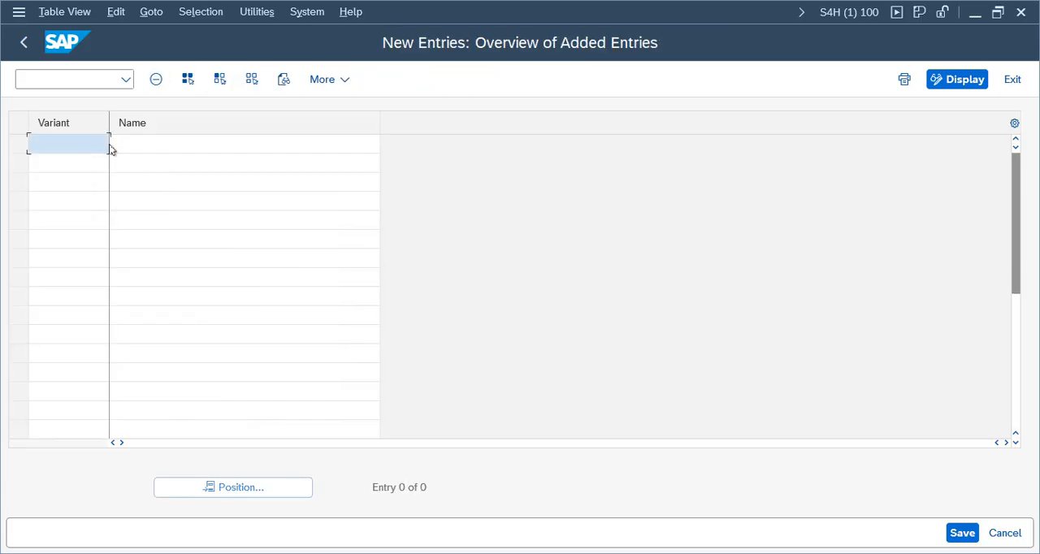
text(VPPV)
key(Tab)
text(P)
key(BackSpace)
text(Verizon PPV)
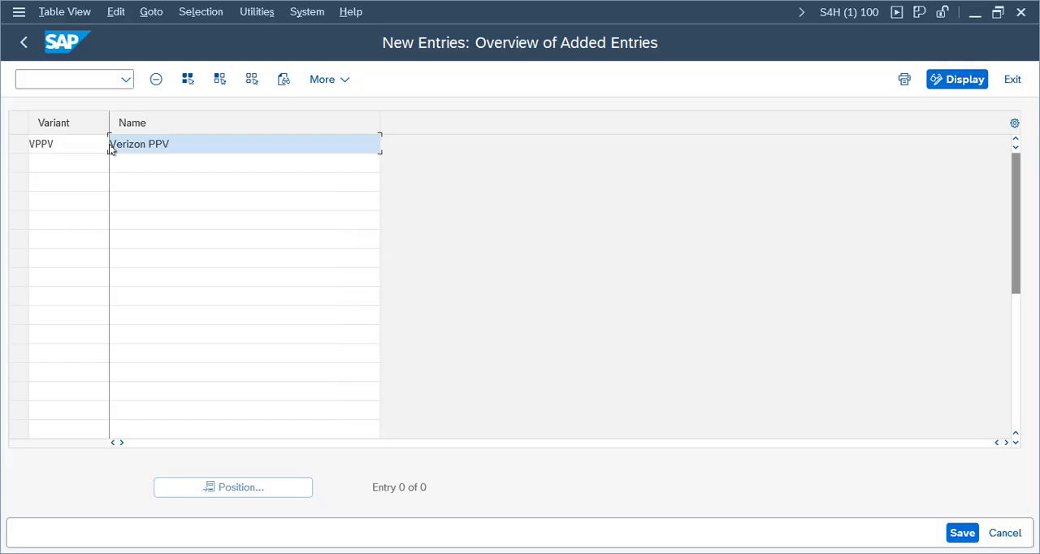
Step: Save the new posting period variant under customizing request S4HK902876 and return to the IMG structure
key(Return)
key(ctrl+s)
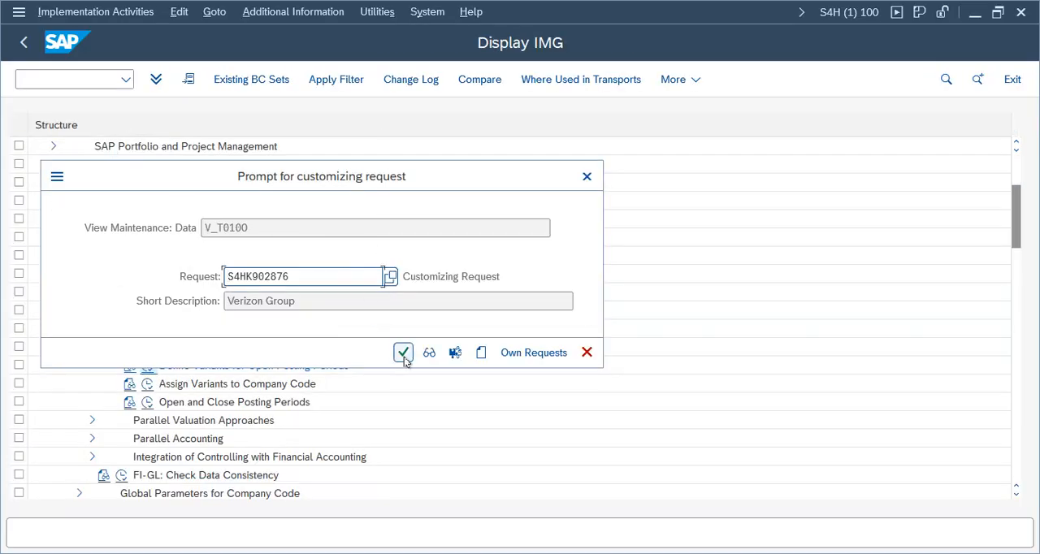
click(403, 353)
click(23, 42)
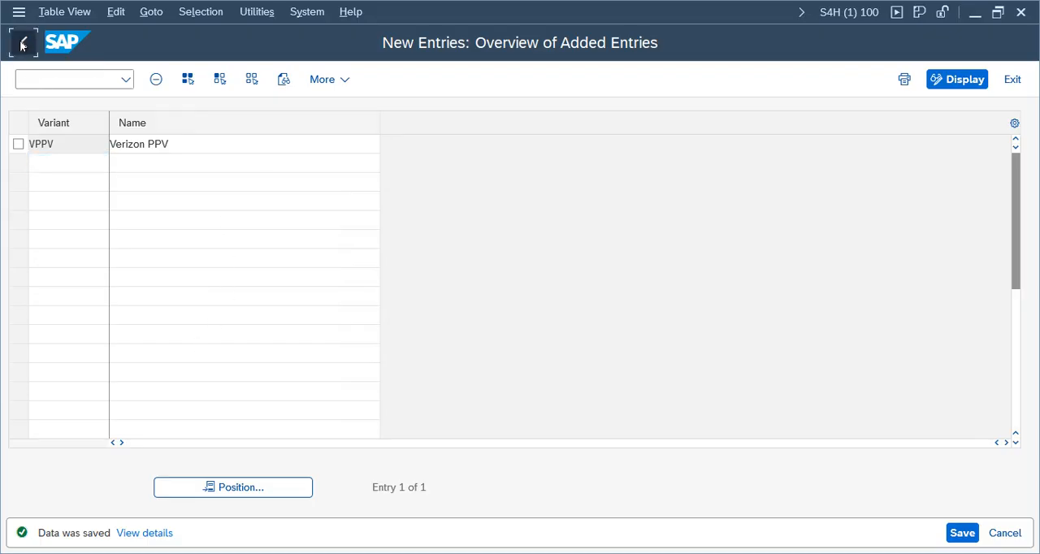
click(24, 42)
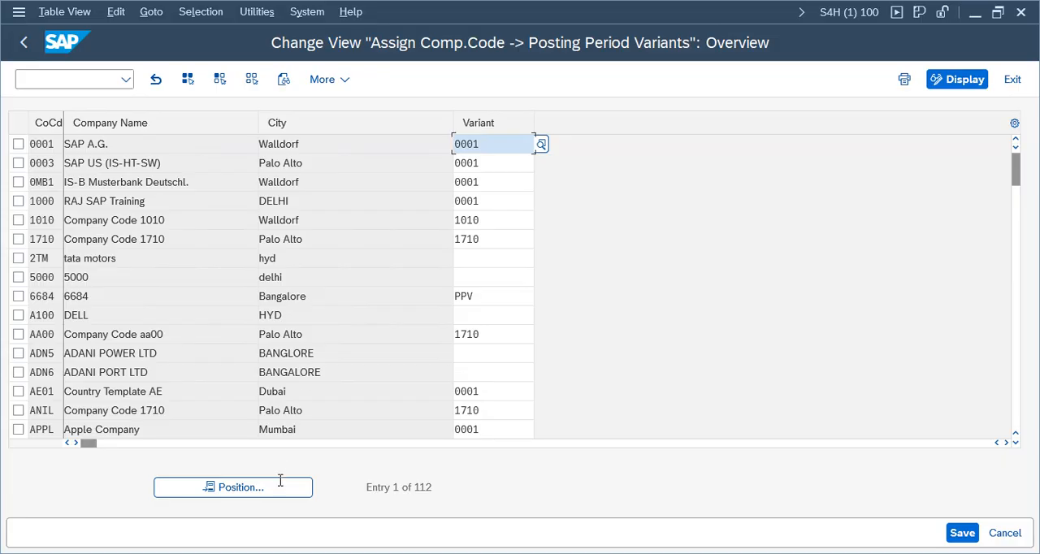
Step: Assign posting period variant VPPV to company code VZ01, save it under customizing request S4HK902876 and leave the view
click(268, 487)
text(vz01)
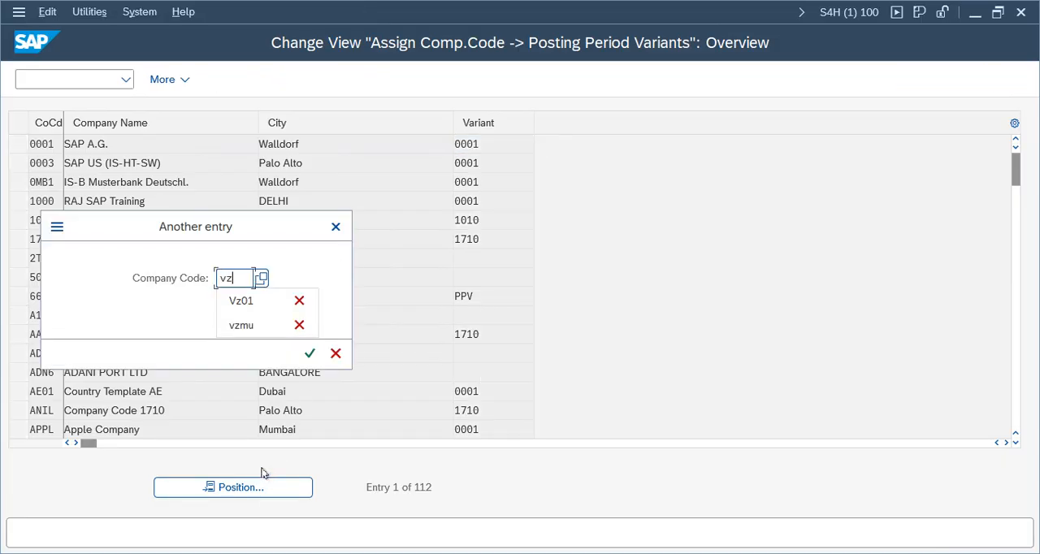
key(Return)
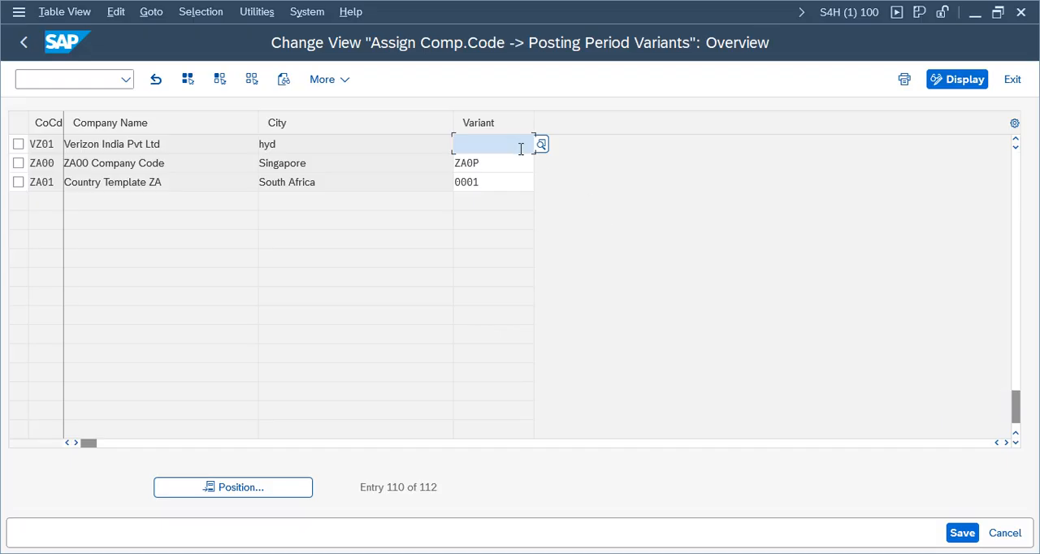
text(VPPV)
key(Return)
key(ctrl+s)
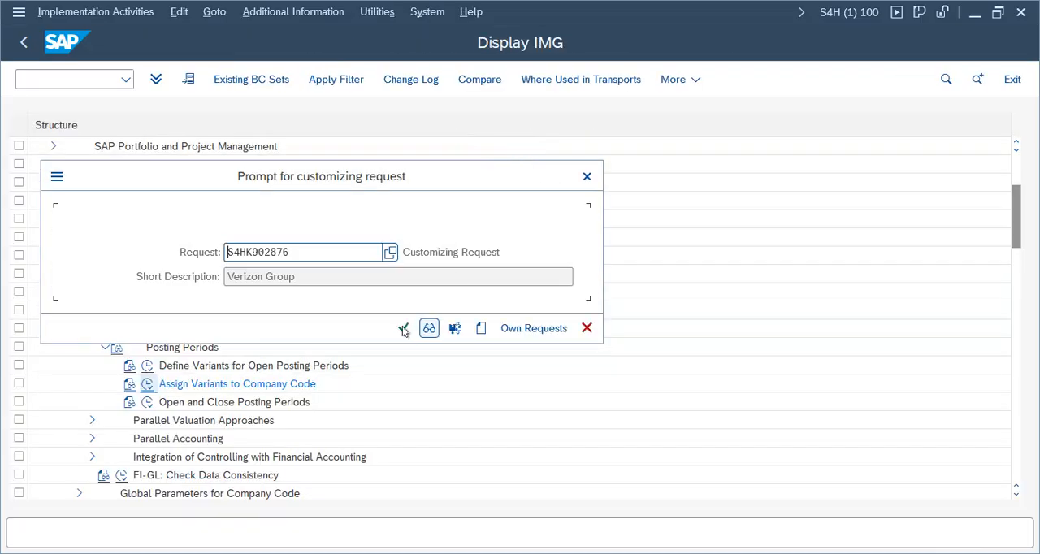
click(403, 328)
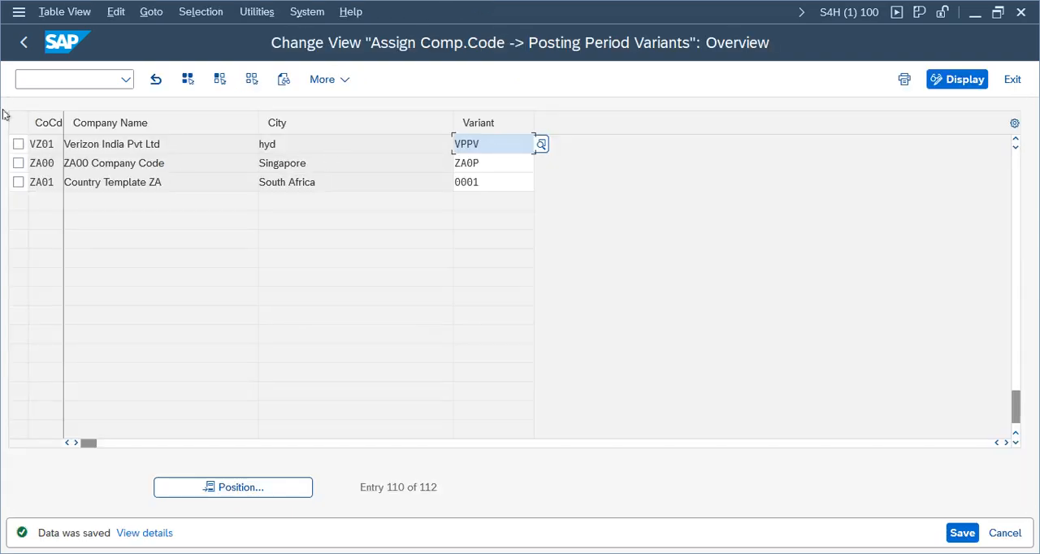
click(23, 42)
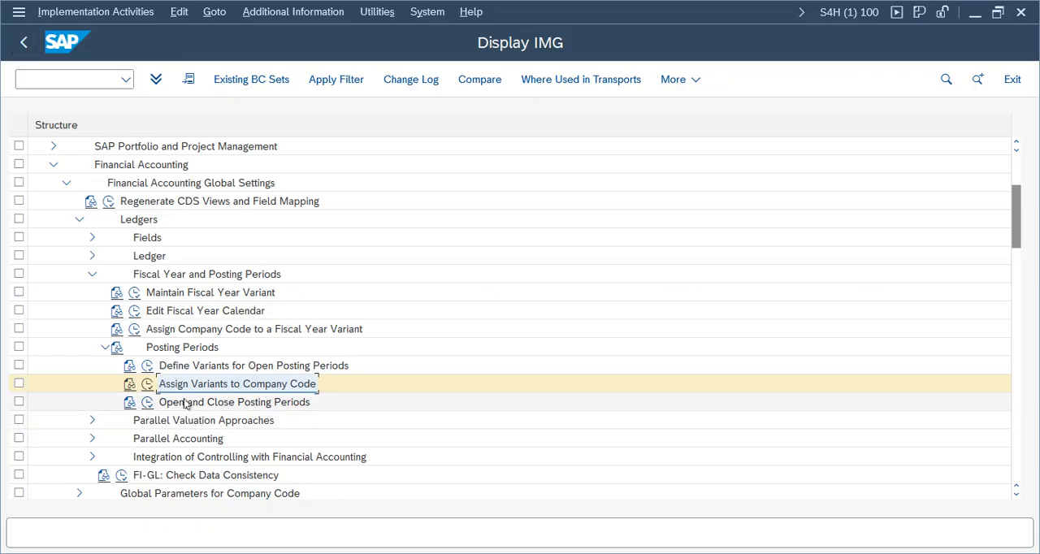
Step: Collapse the Financial Accounting Global Settings branch with its subnodes and expand General Ledger Accounting in the IMG structure
click(186, 404)
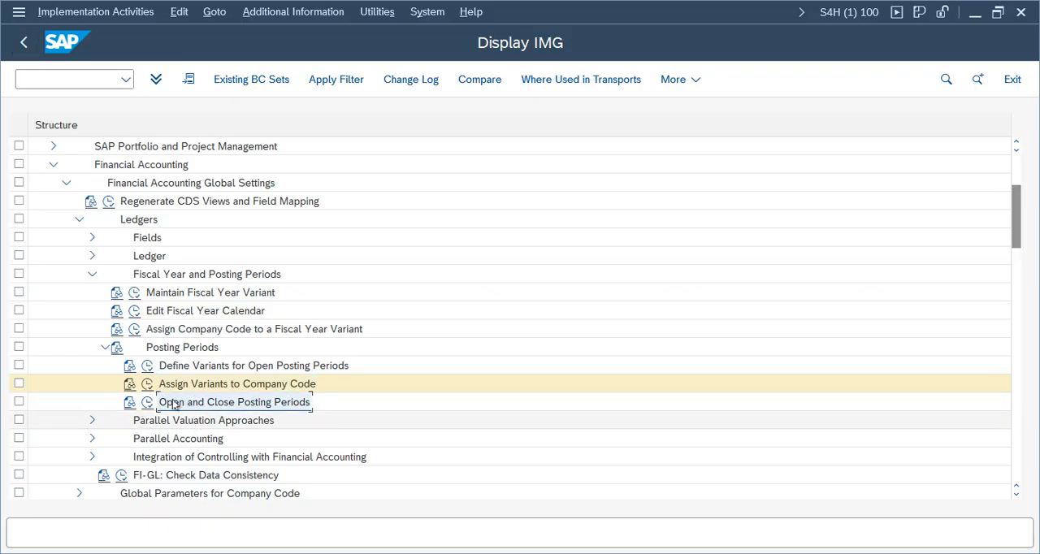
click(103, 348)
click(180, 349)
click(105, 347)
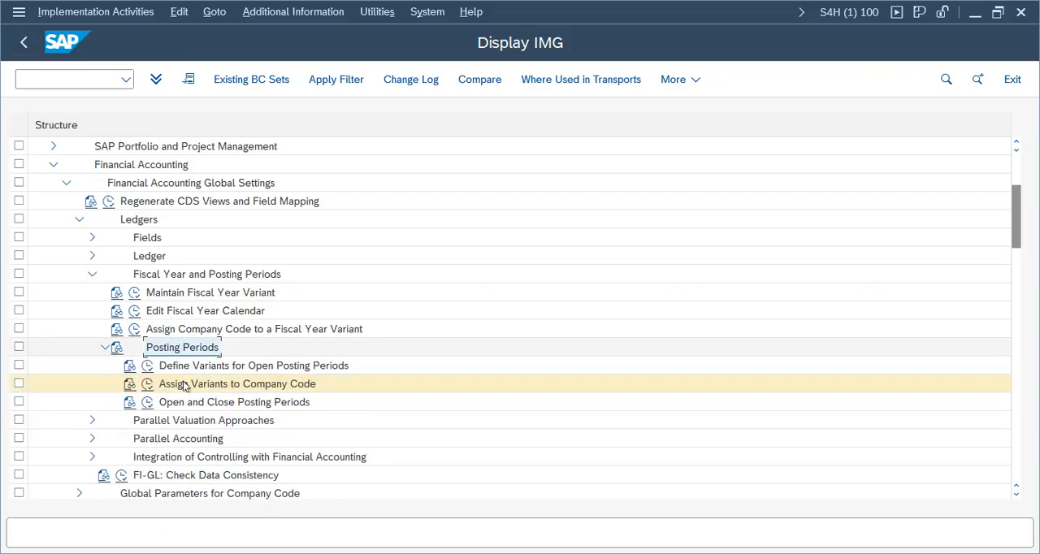
click(105, 348)
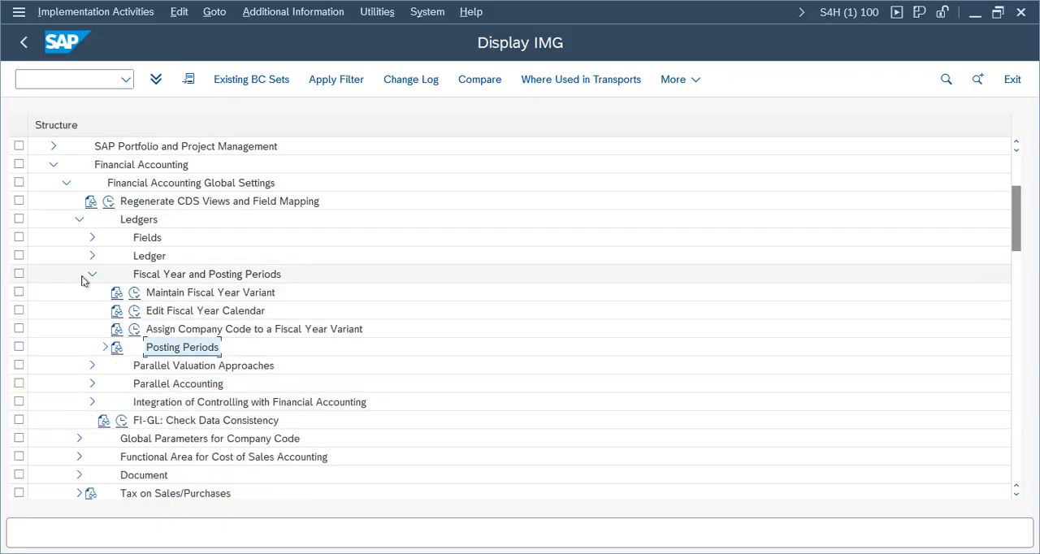
click(92, 275)
click(79, 219)
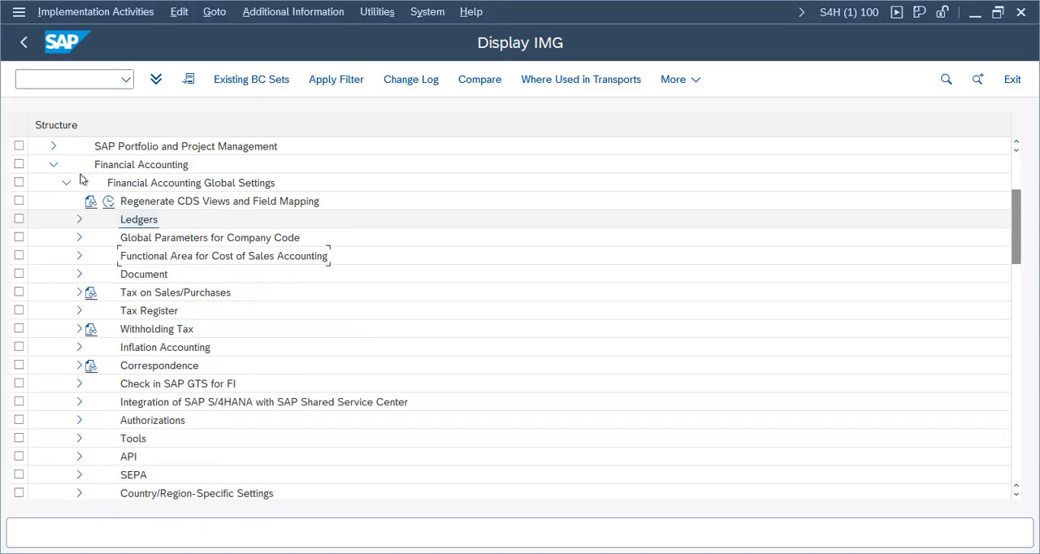
click(66, 183)
click(163, 201)
click(67, 202)
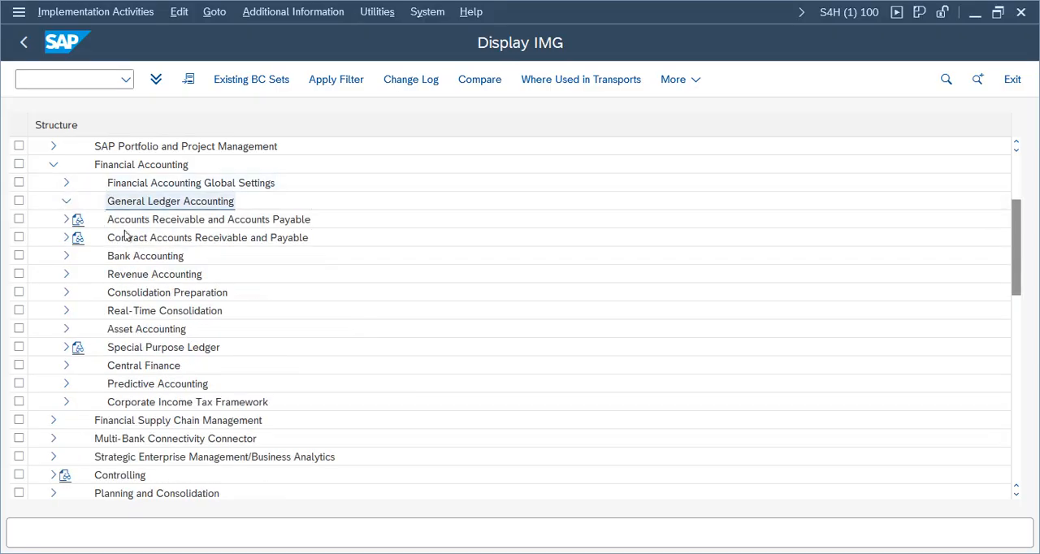
Step: Expand Master Data, G/L Accounts and Preparations under General Ledger Accounting and open the Edit Chart of Accounts List activity
click(79, 219)
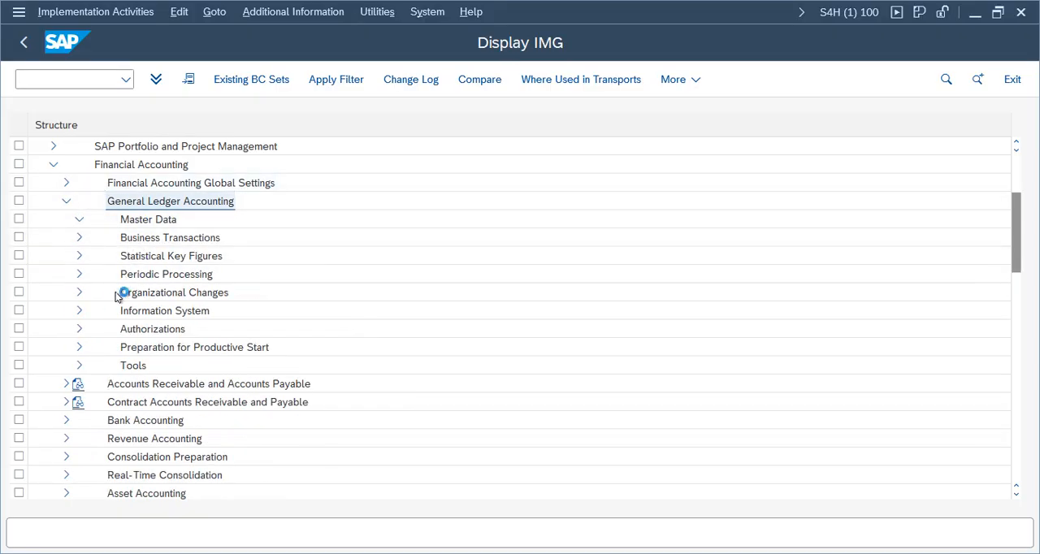
click(92, 237)
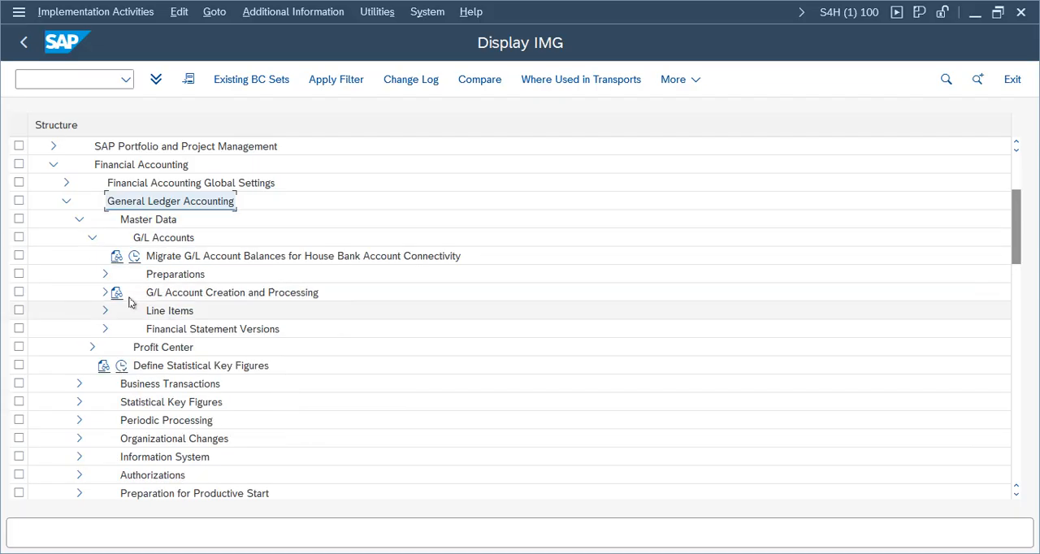
click(105, 275)
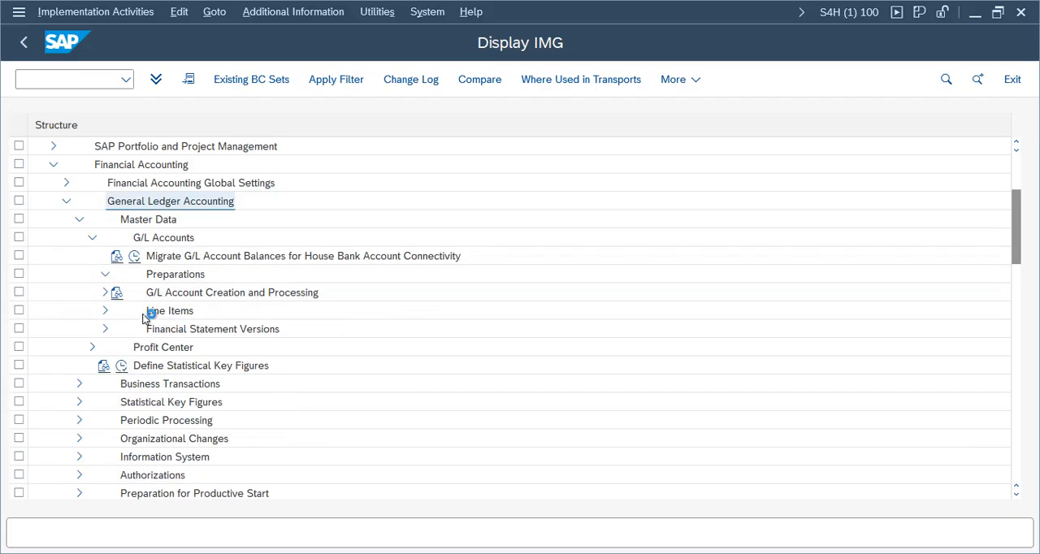
click(169, 298)
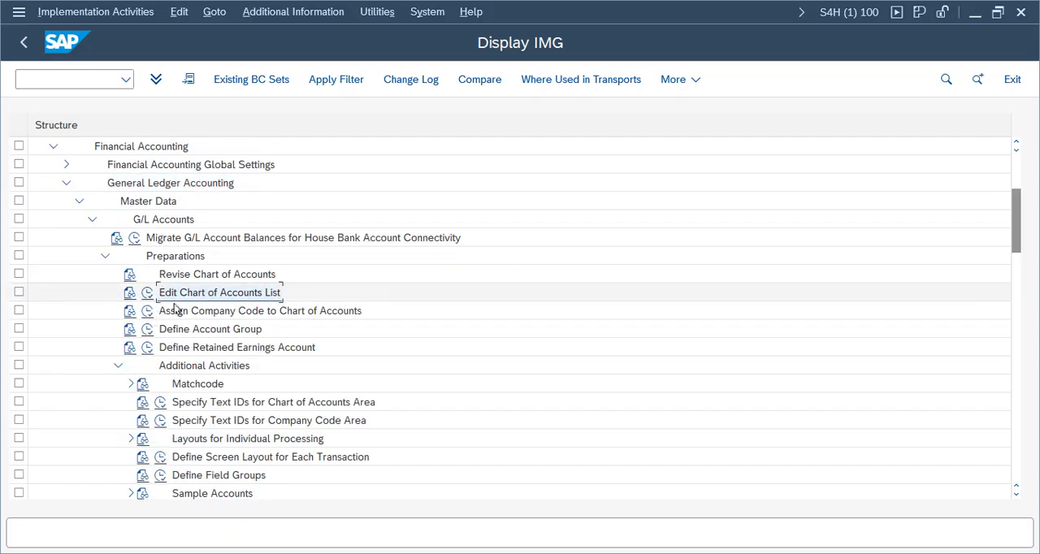
click(147, 292)
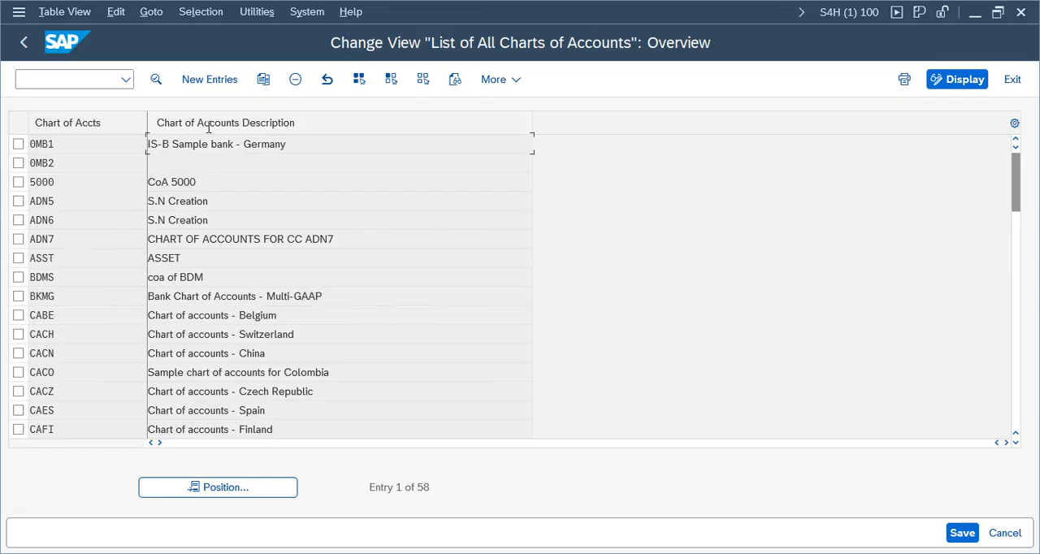
Step: Create chart of accounts VCOA described as Chart of accounts for Verizon, with maintenance language English and G/L account number length 10
click(210, 79)
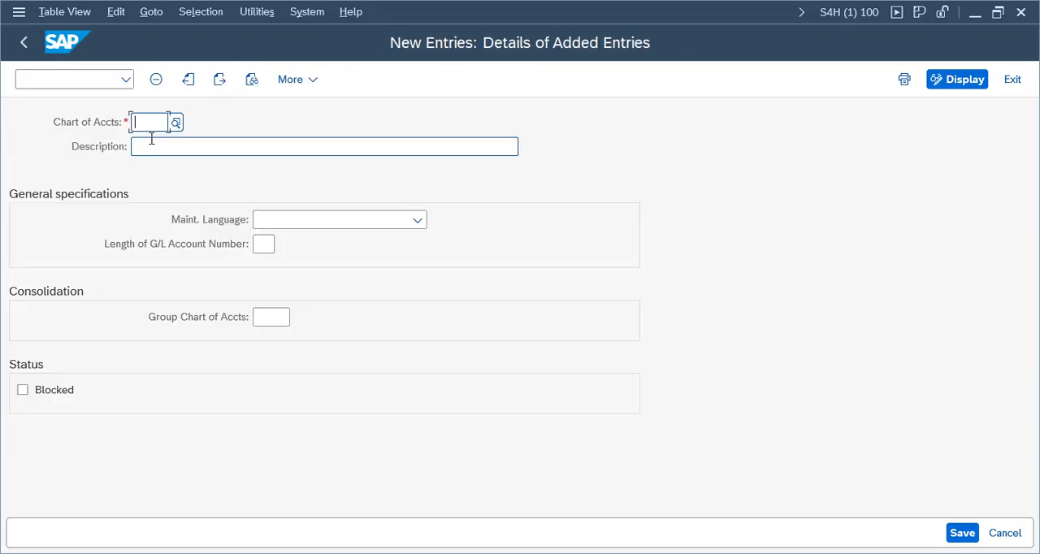
text(VCOA)
key(Tab)
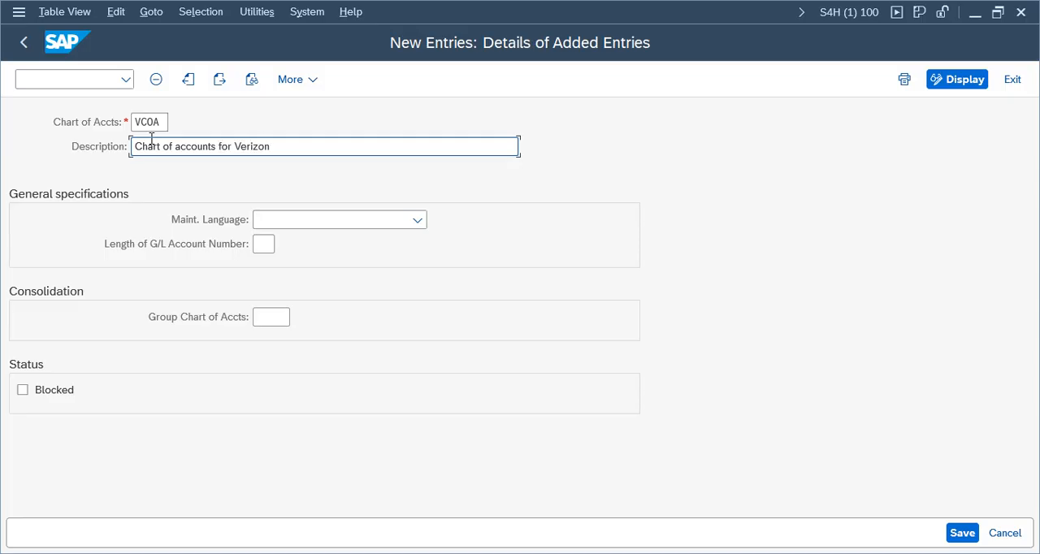
click(372, 226)
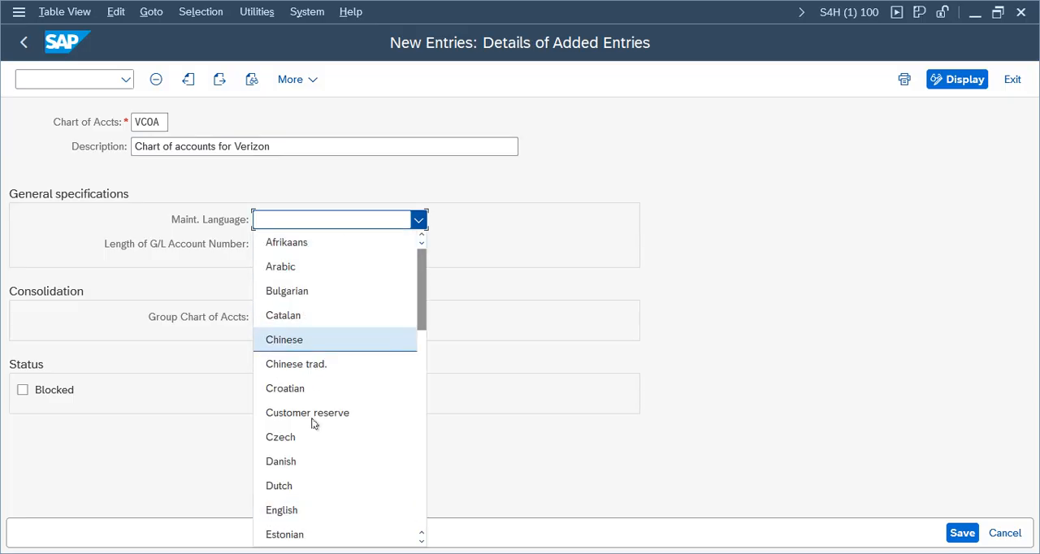
click(291, 512)
click(273, 258)
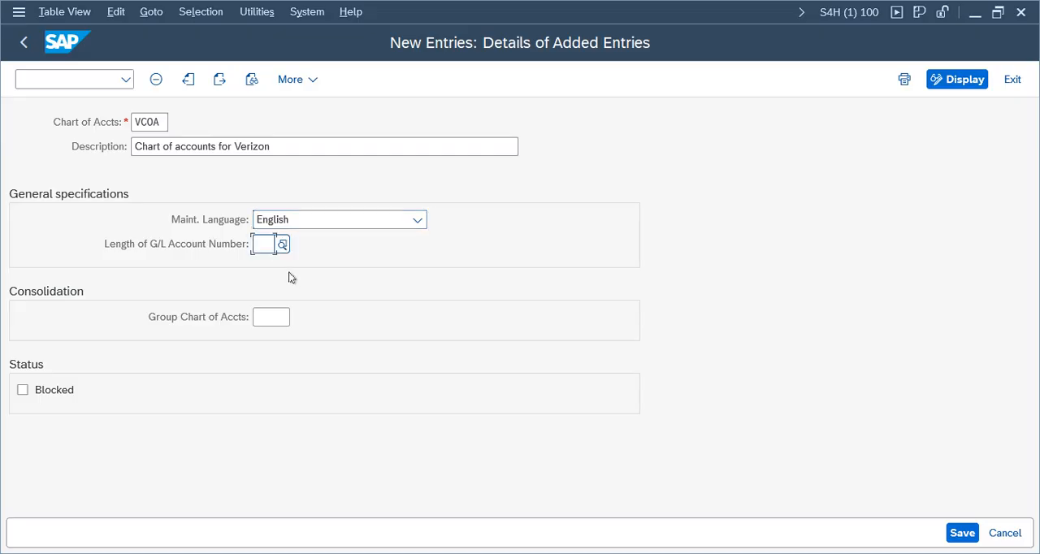
text(10)
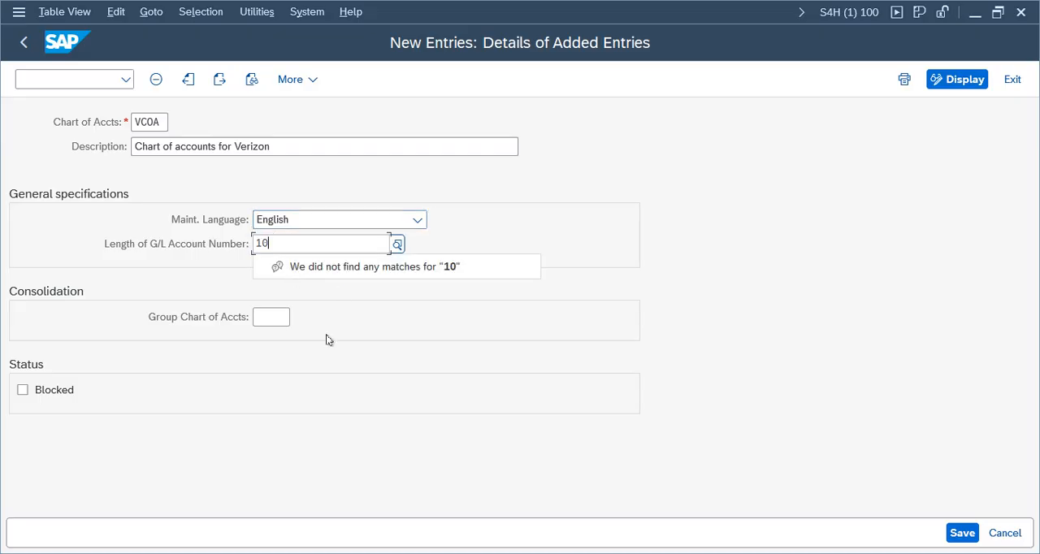
Step: Save chart of accounts VCOA, confirming the customizing request, and return to the IMG structure
click(962, 536)
click(404, 352)
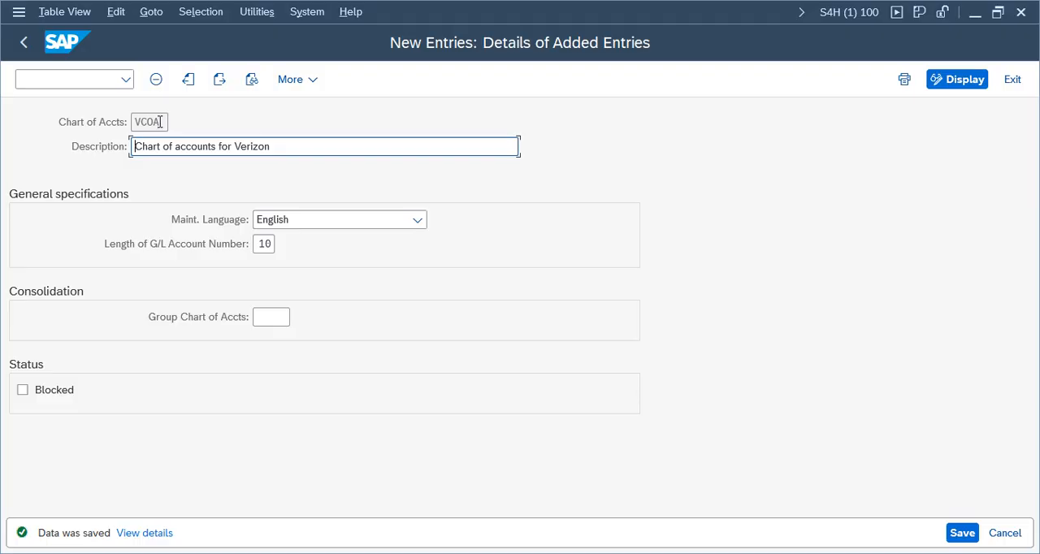
drag(160, 122, 131, 122)
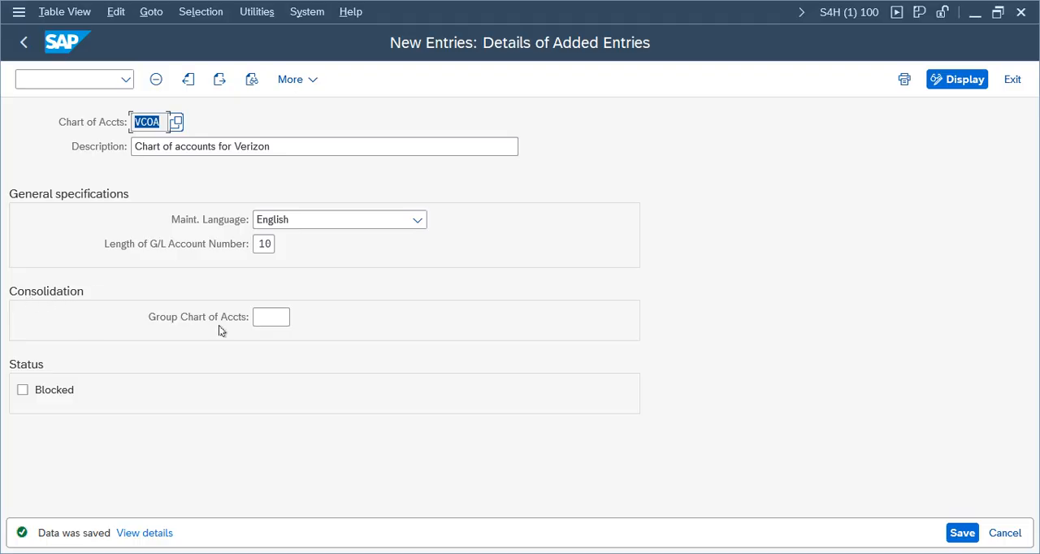
click(18, 46)
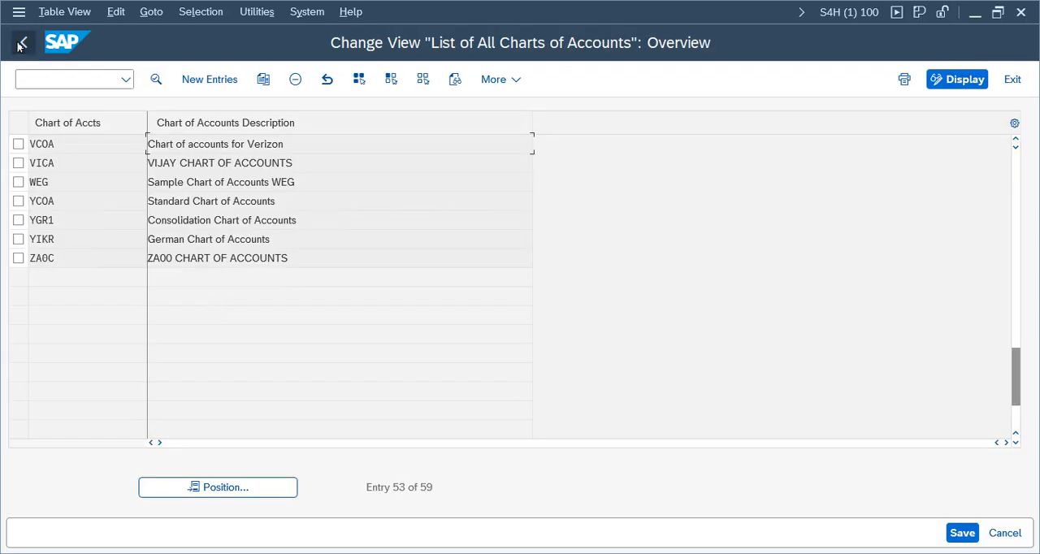
click(17, 45)
Step: Open Assign Company Code to Chart of Accounts, position to company code VZ01 and enter VCOA as its chart of accounts
click(244, 313)
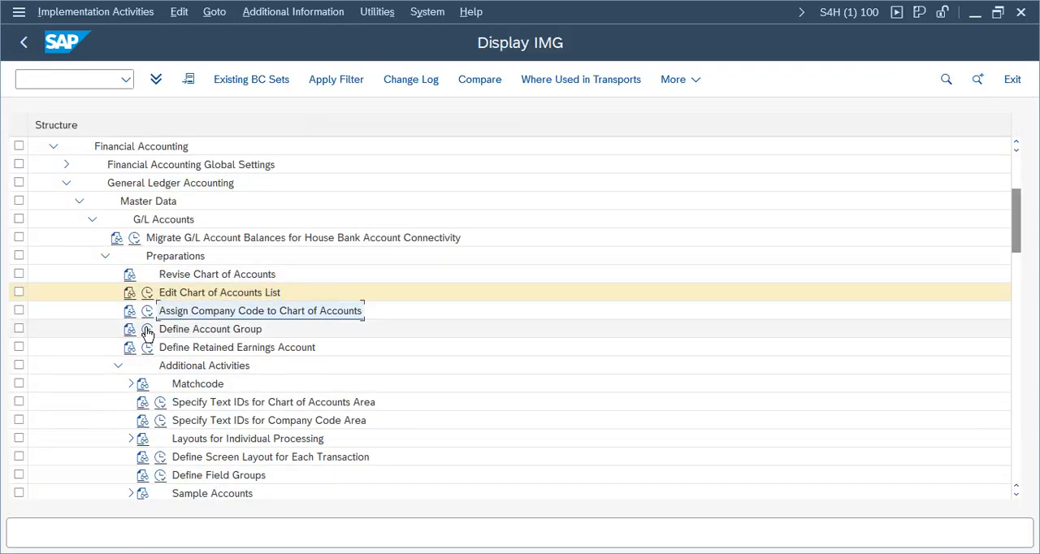
click(148, 312)
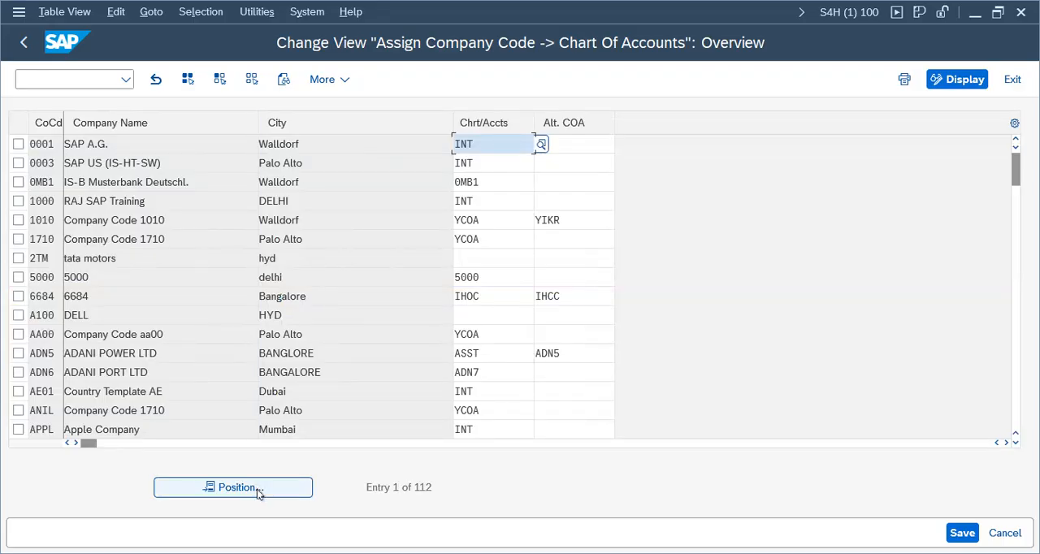
click(258, 491)
text(vz01)
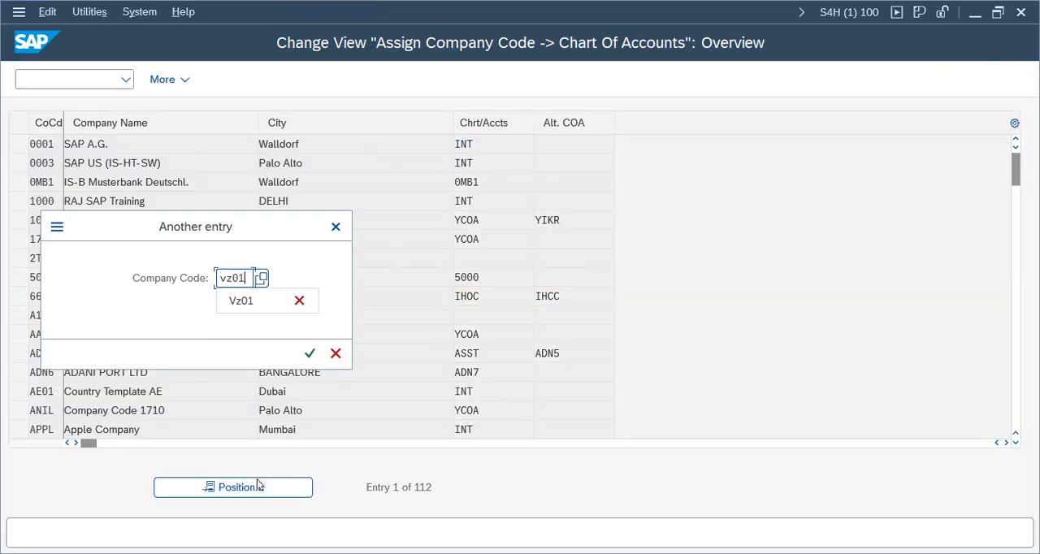
key(Return)
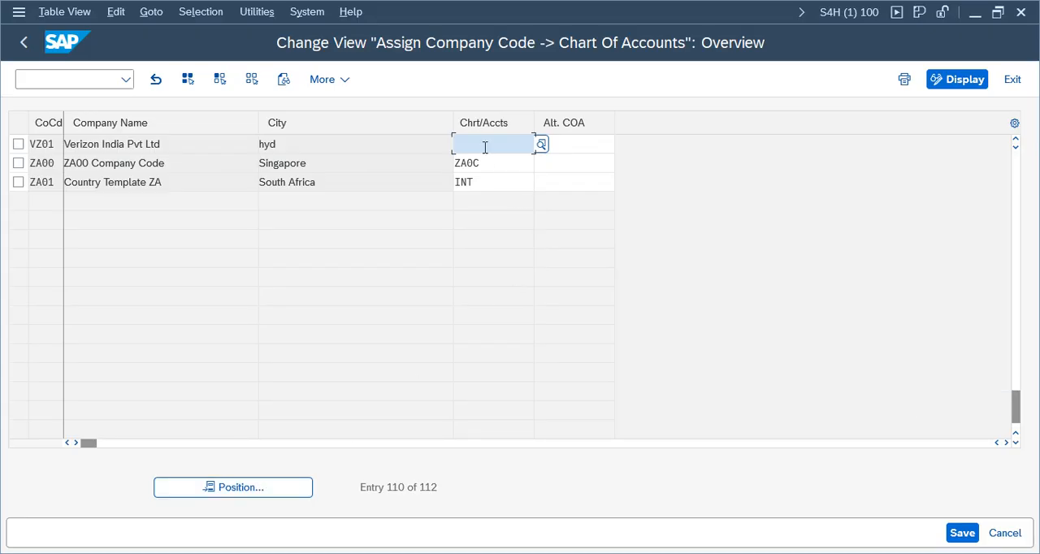
text(vc)
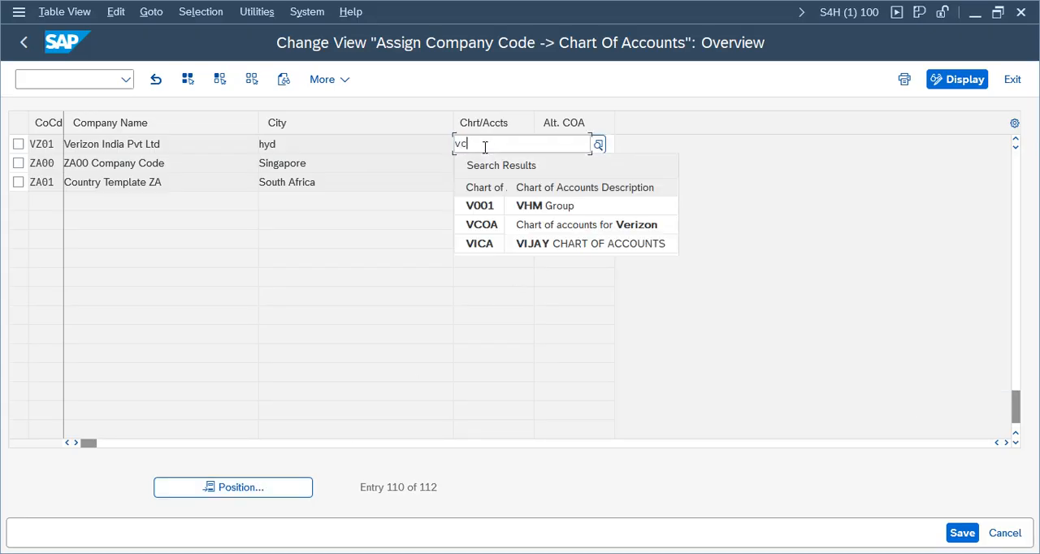
text(oa)
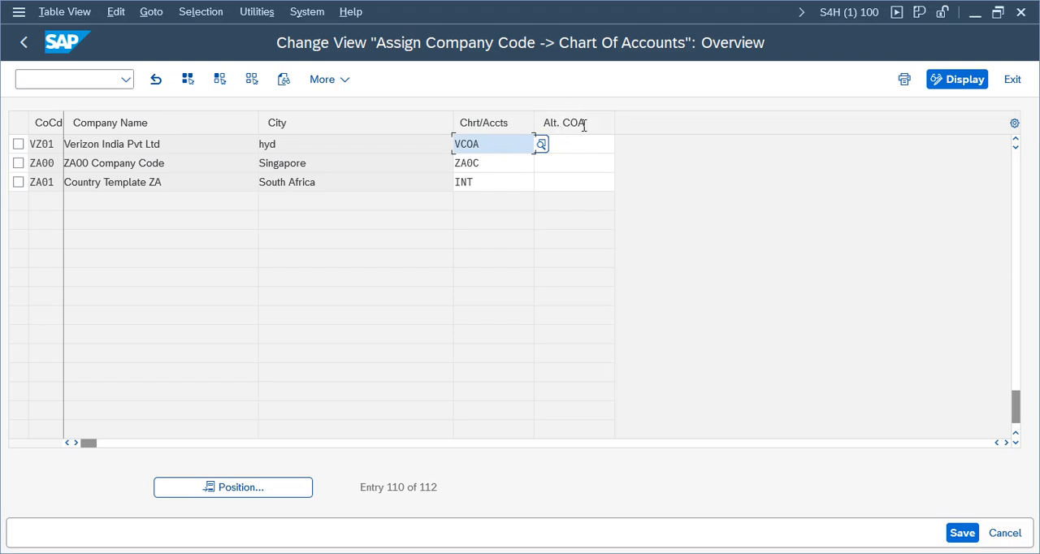
Step: Save the chart of accounts assignment for VZ01, confirming the customizing request, and return to the IMG structure
click(962, 536)
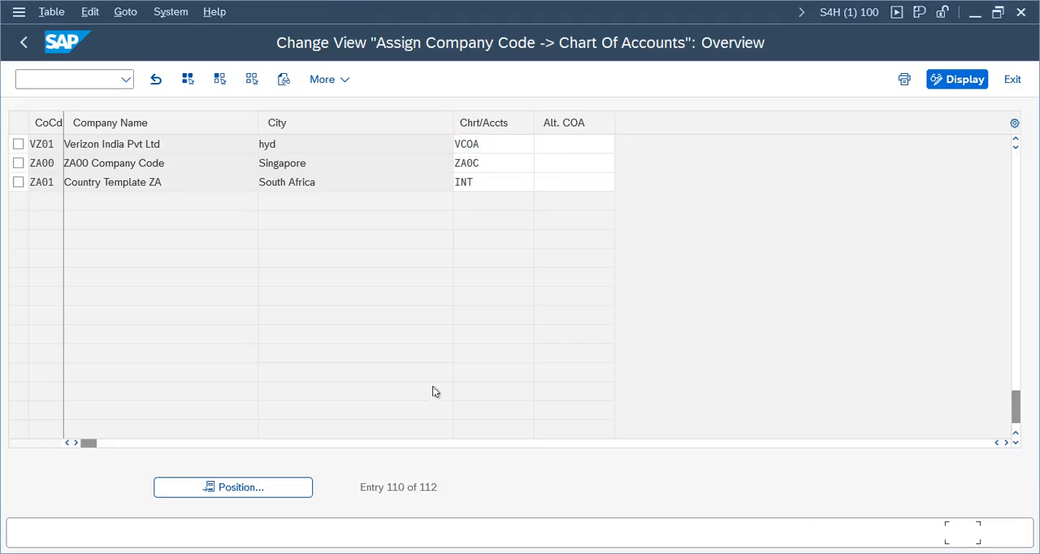
click(403, 352)
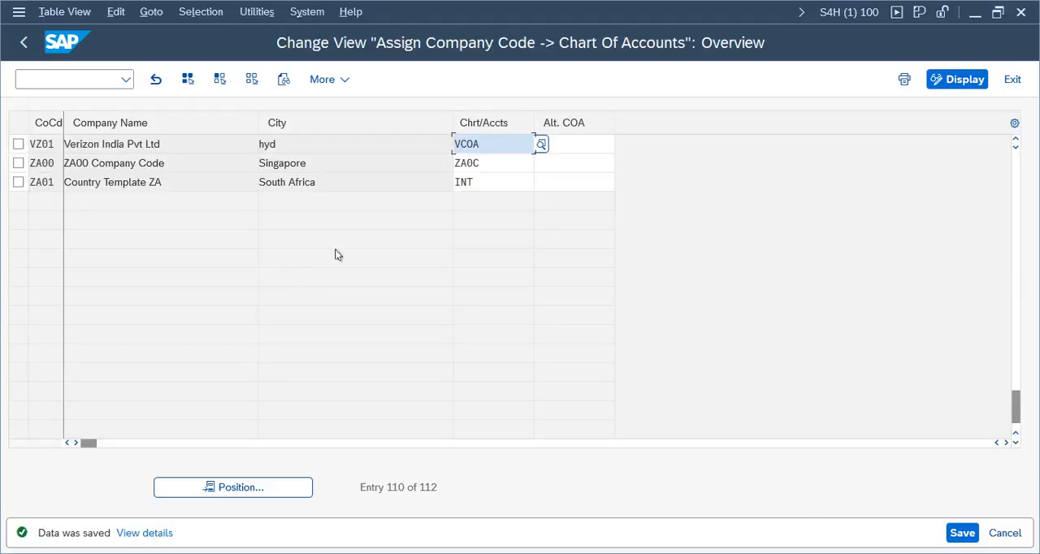
click(24, 42)
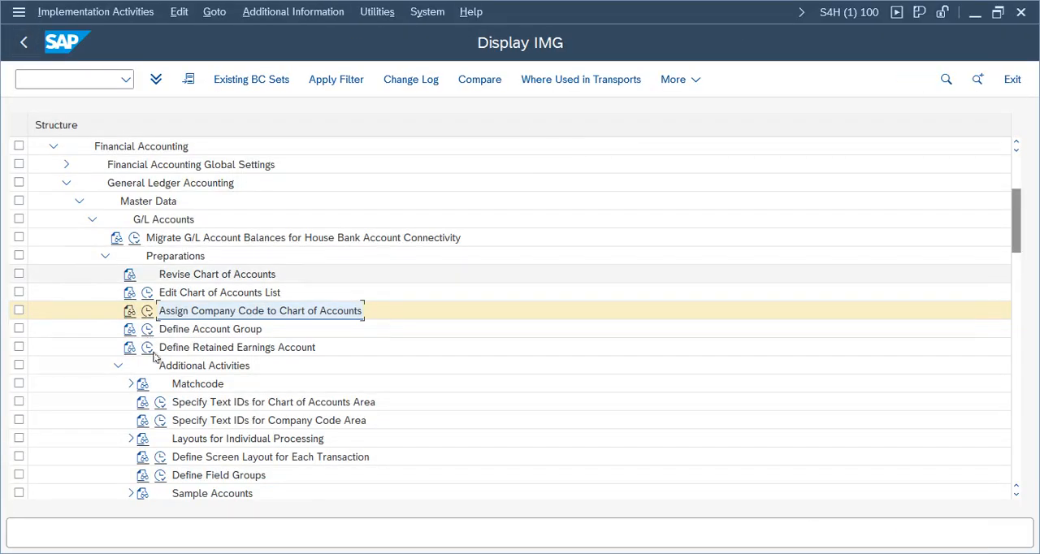
Step: Try to open the Define Account Group activity and decline displaying the locked data
click(199, 348)
click(150, 332)
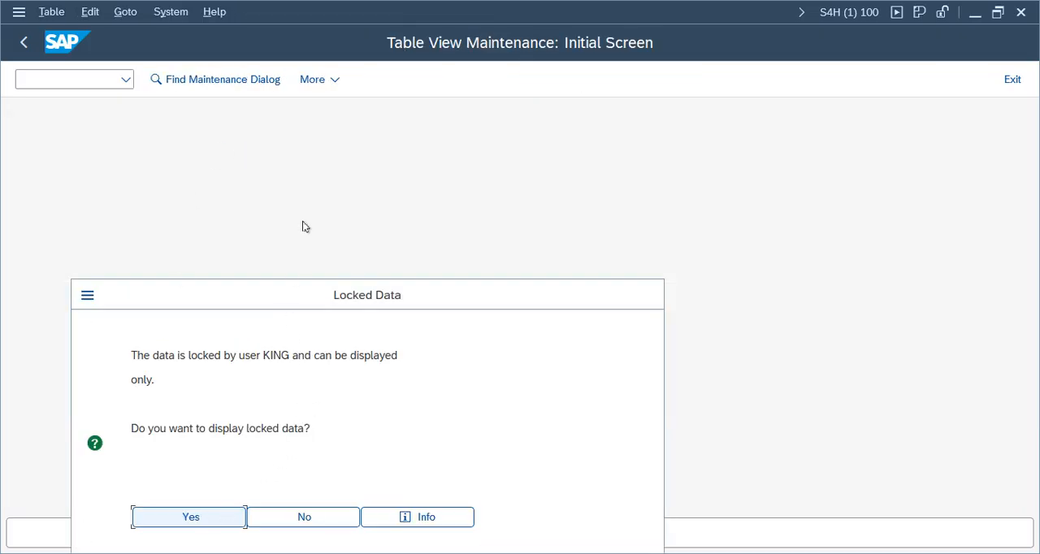
click(302, 519)
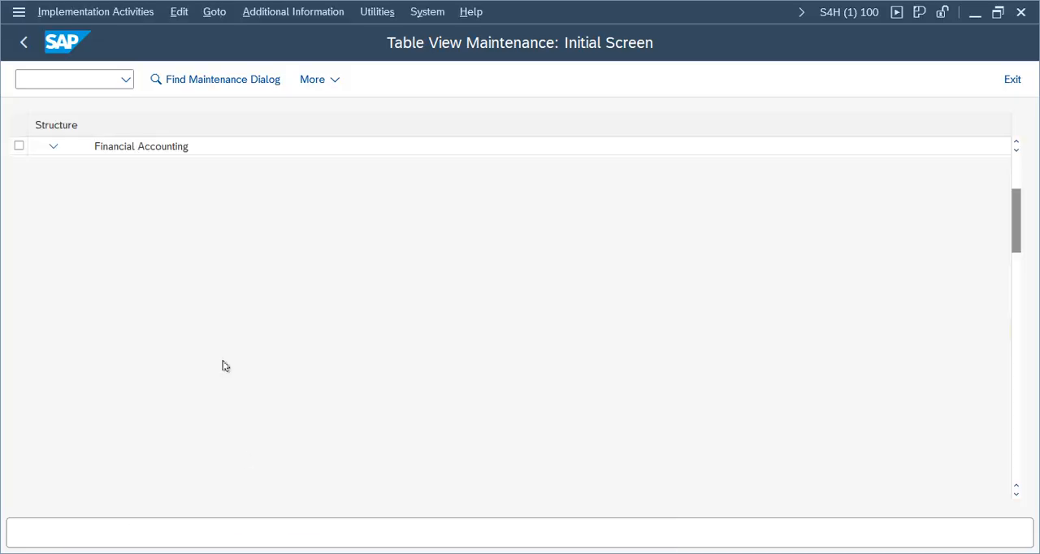
Step: Open transaction SM12 in a new session and search for locks in client 100 with the user name and number of locks cleared
click(91, 79)
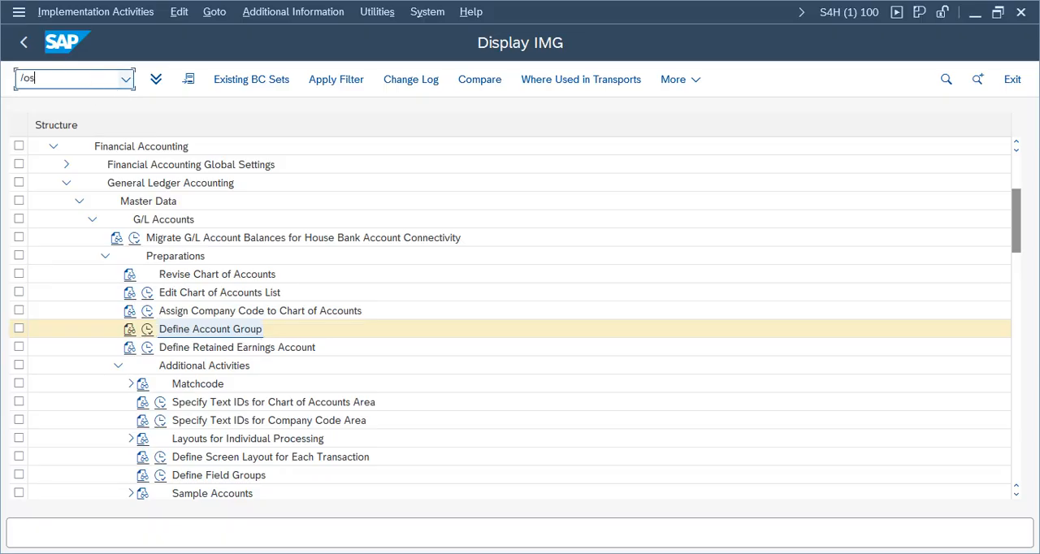
text(/osm12)
key(Return)
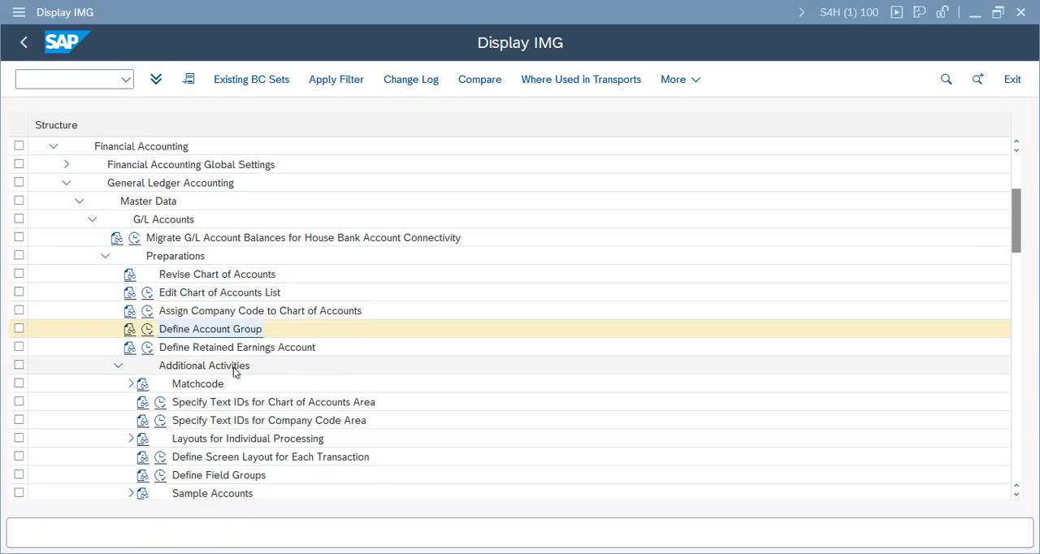
click(278, 170)
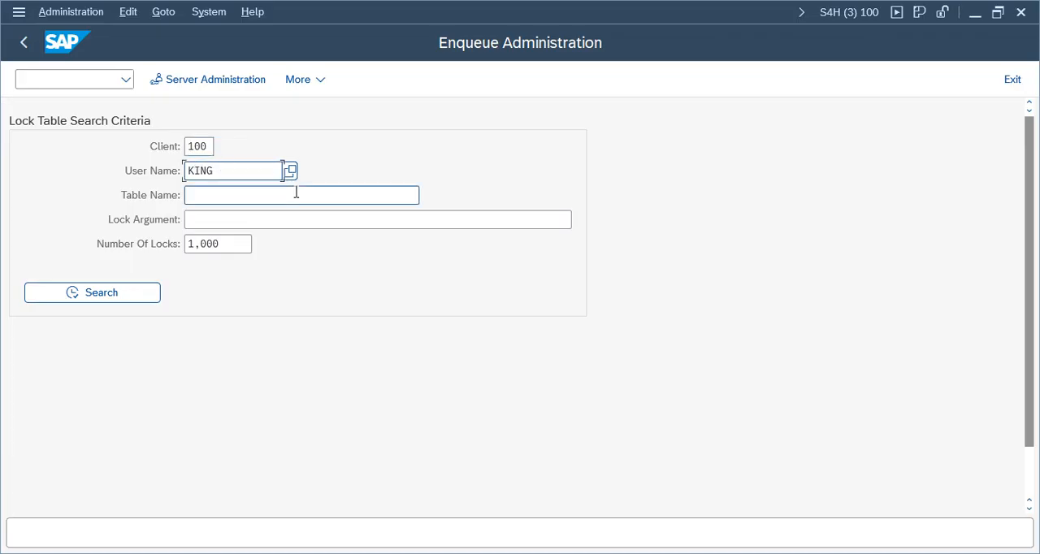
click(242, 249)
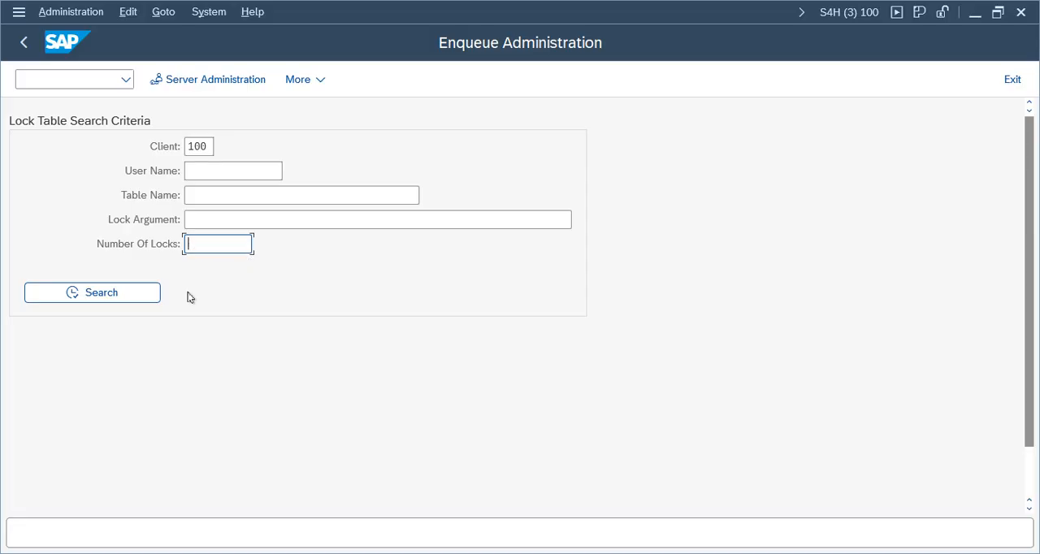
click(98, 295)
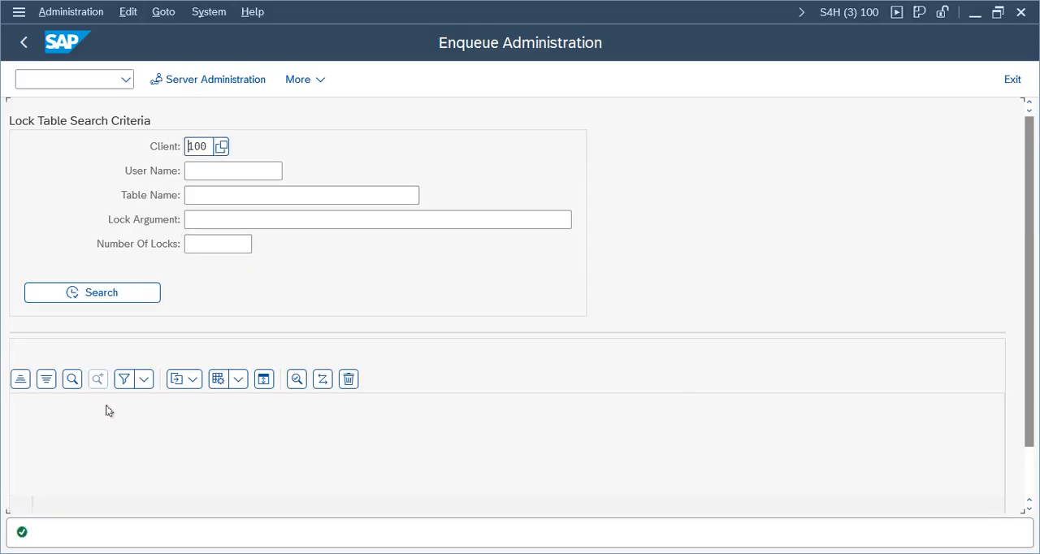
Step: Select all lock entries in the lock table and delete them, confirming the deletion
click(20, 405)
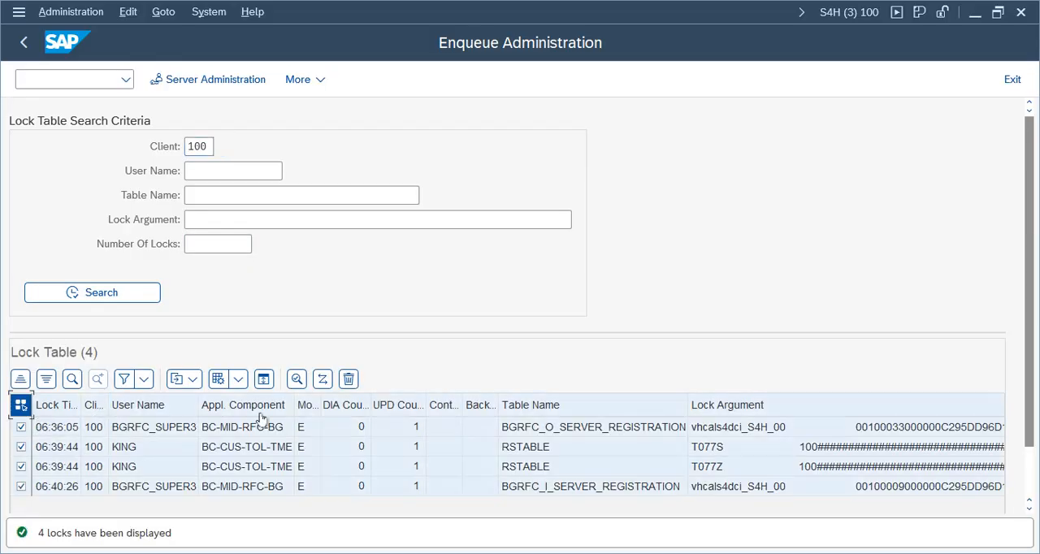
click(348, 379)
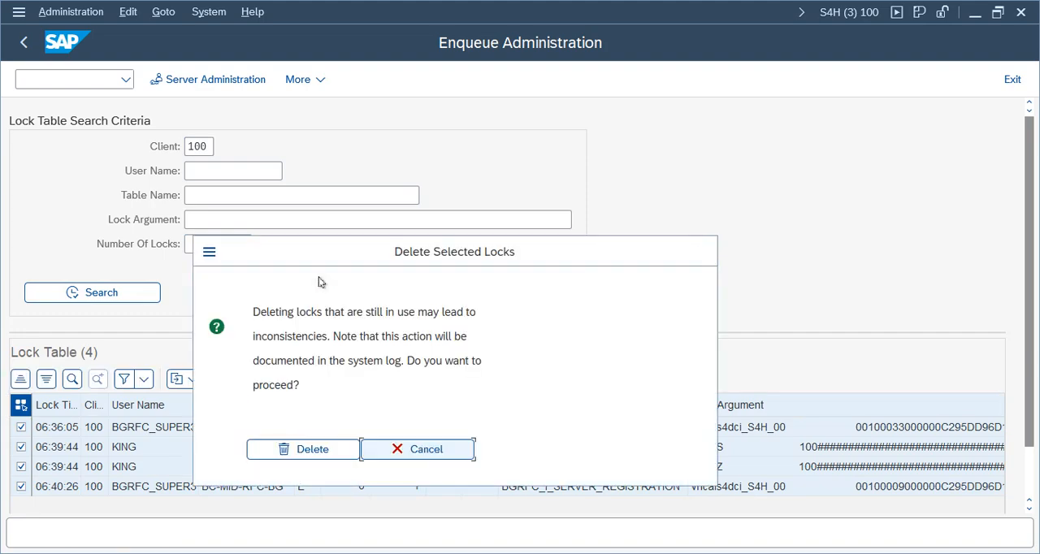
click(313, 453)
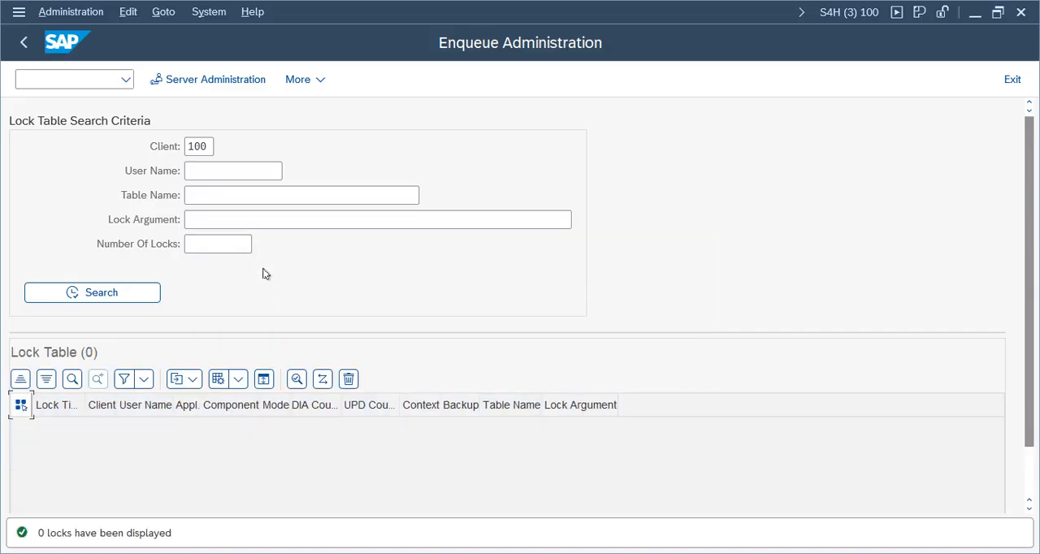
Step: Leave the lock administration, switch back to the Display IMG session and open the Define Account Group activity
key(F3)
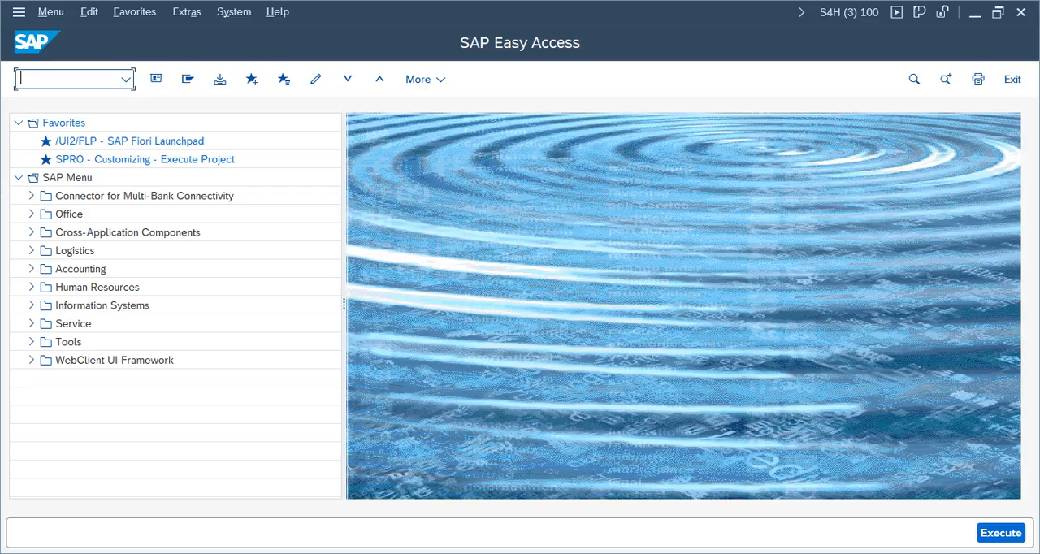
click(467, 553)
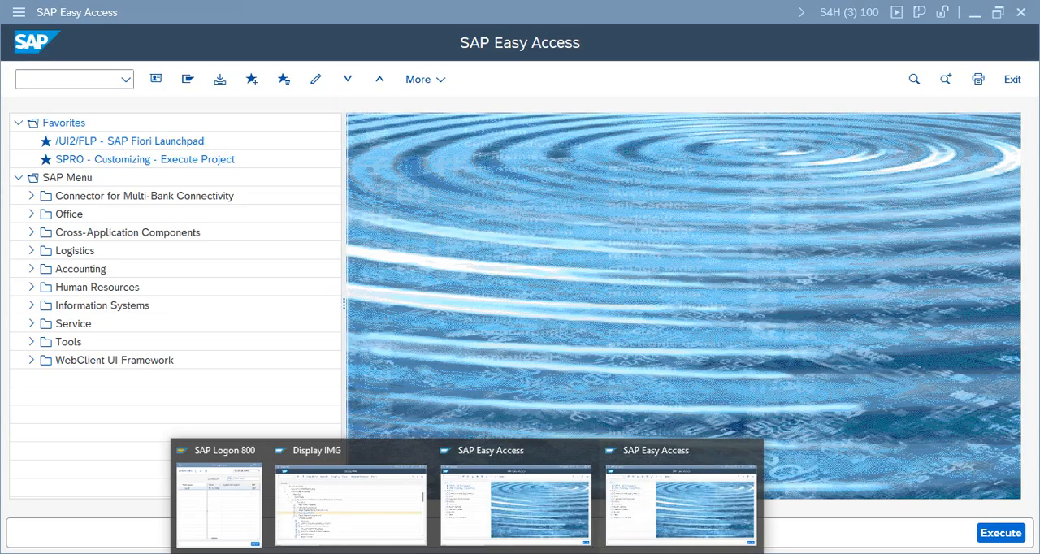
click(319, 518)
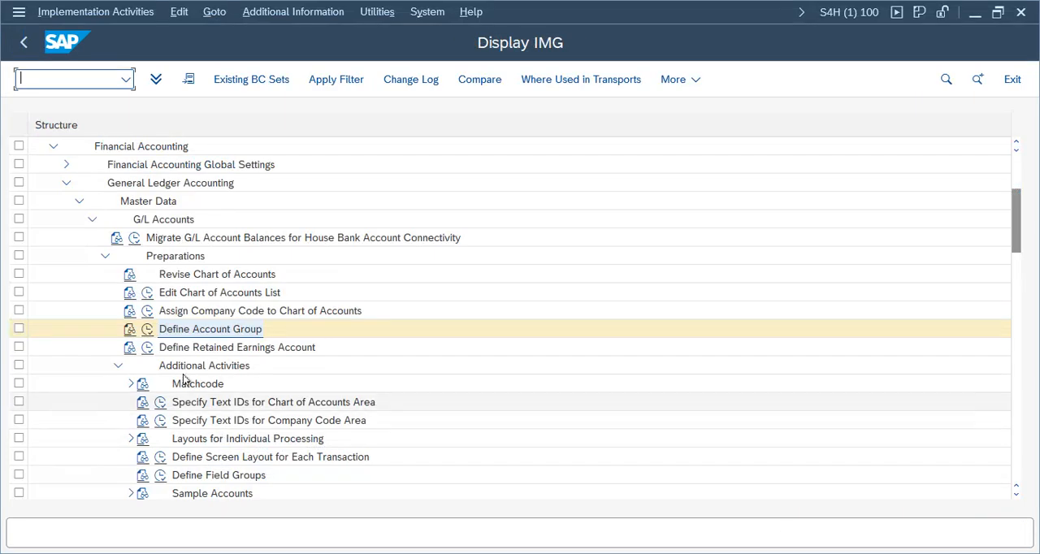
click(148, 331)
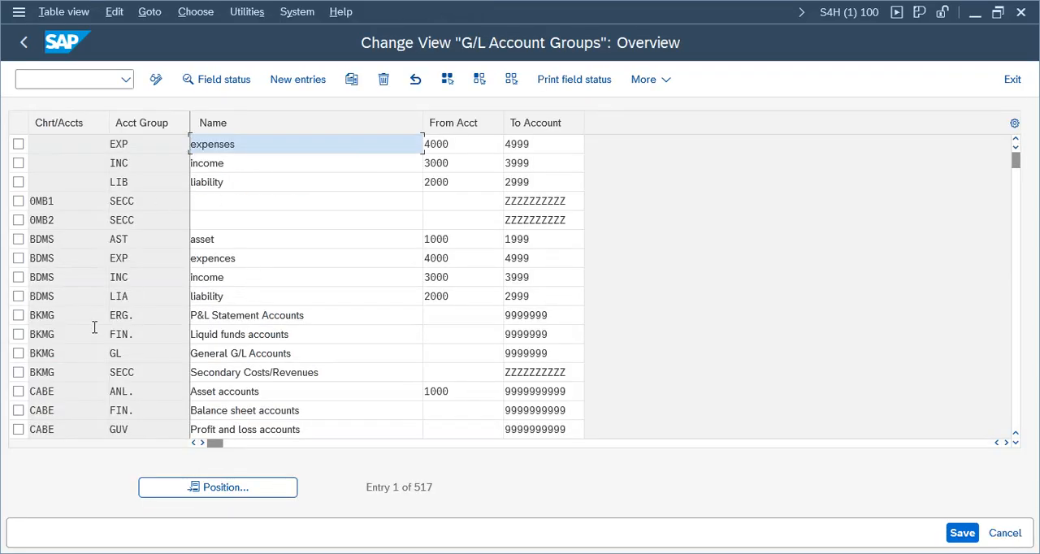
Step: Add new G/L account group entries and enter chart of accounts VCOA in the first four rows
click(298, 79)
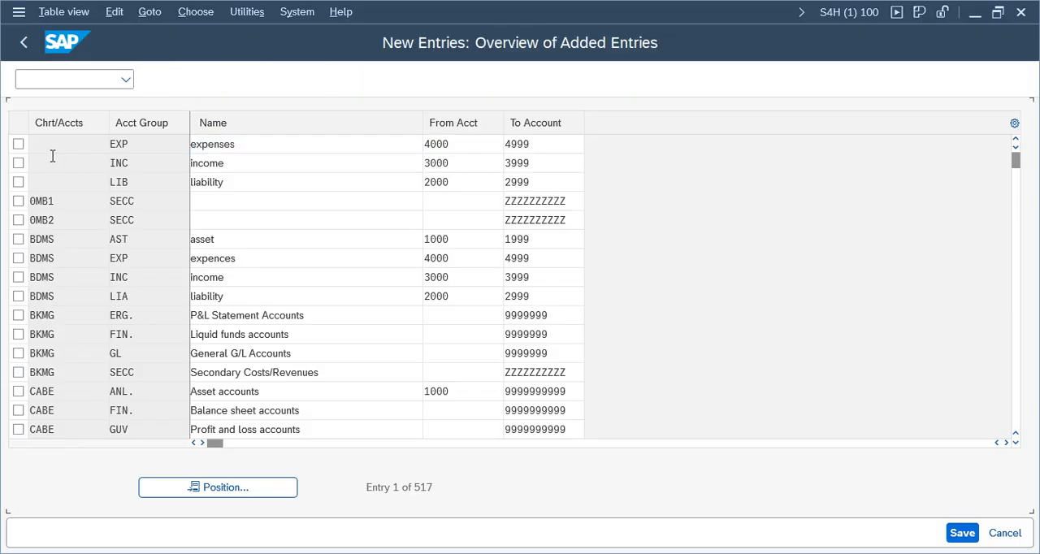
text(V)
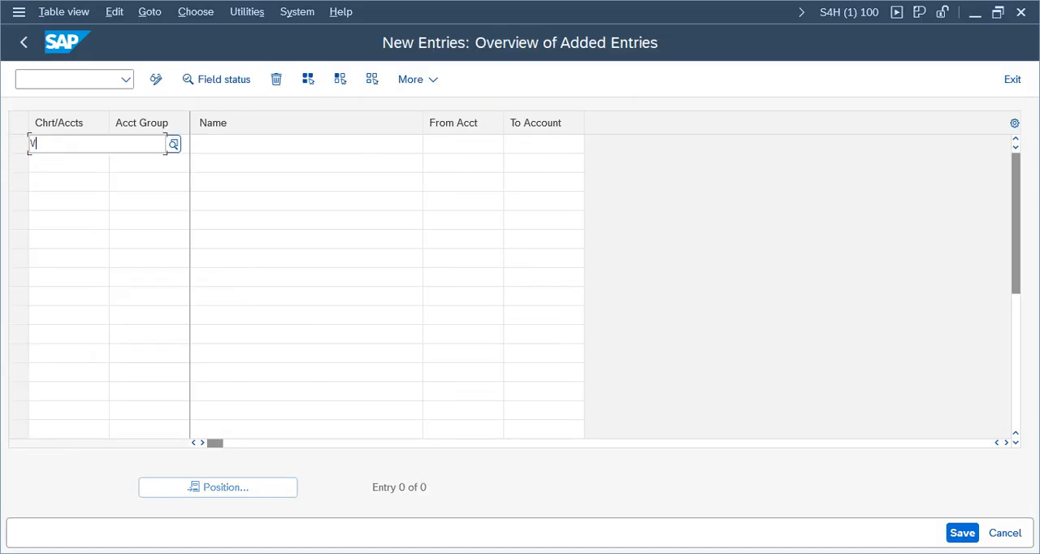
text(COA)
key(Tab)
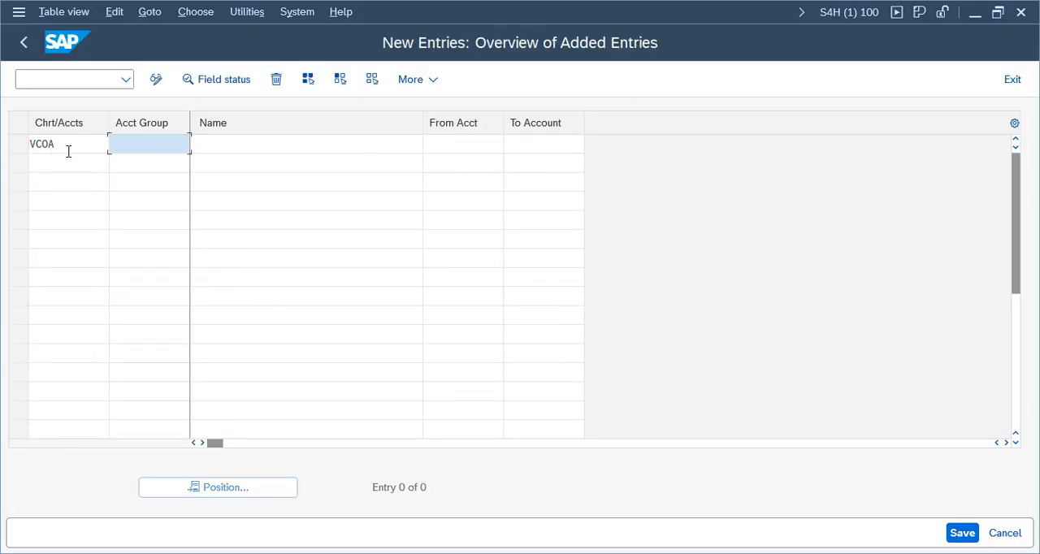
click(49, 167)
text(VCOA)
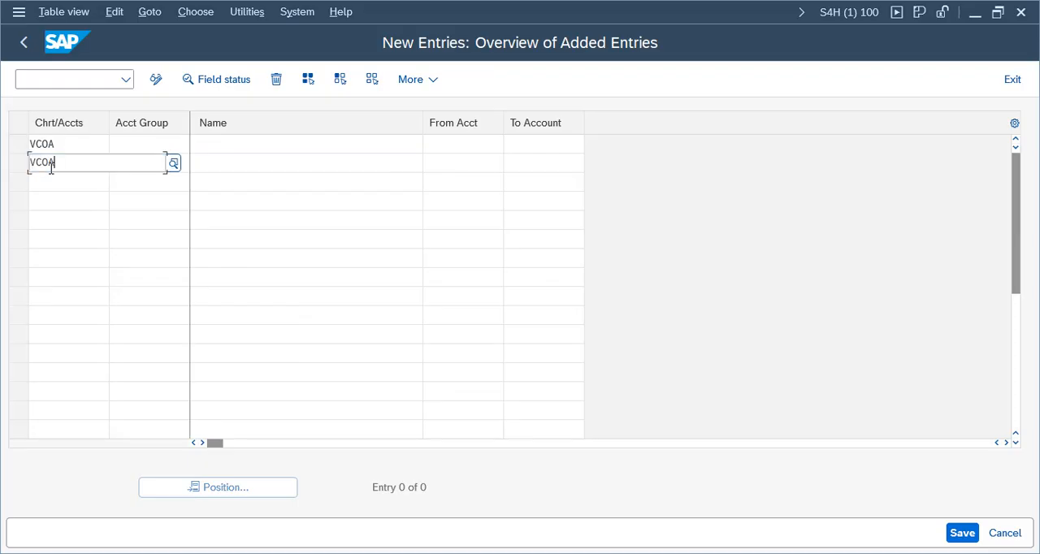
key(Tab)
click(49, 186)
text(VCOA)
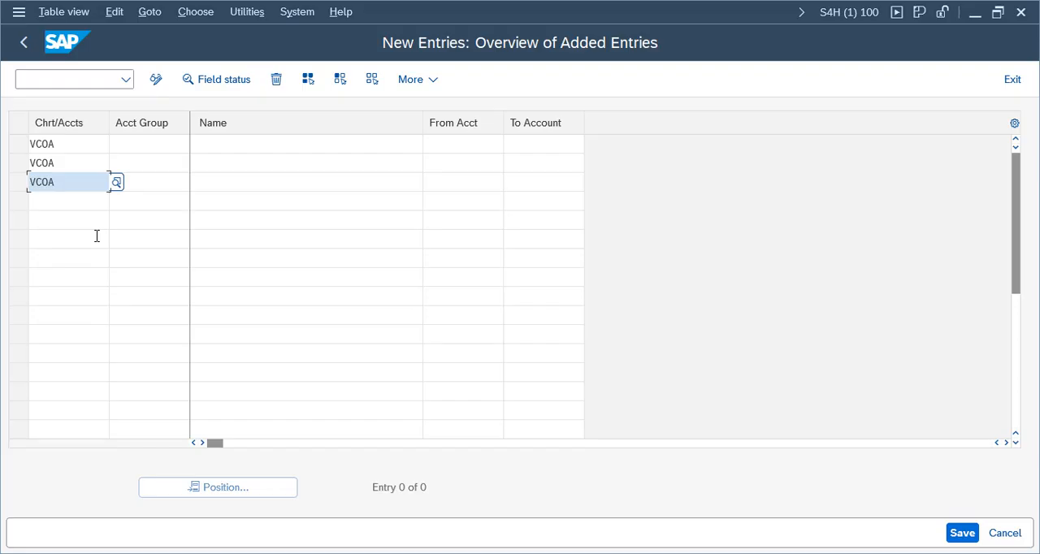
click(64, 199)
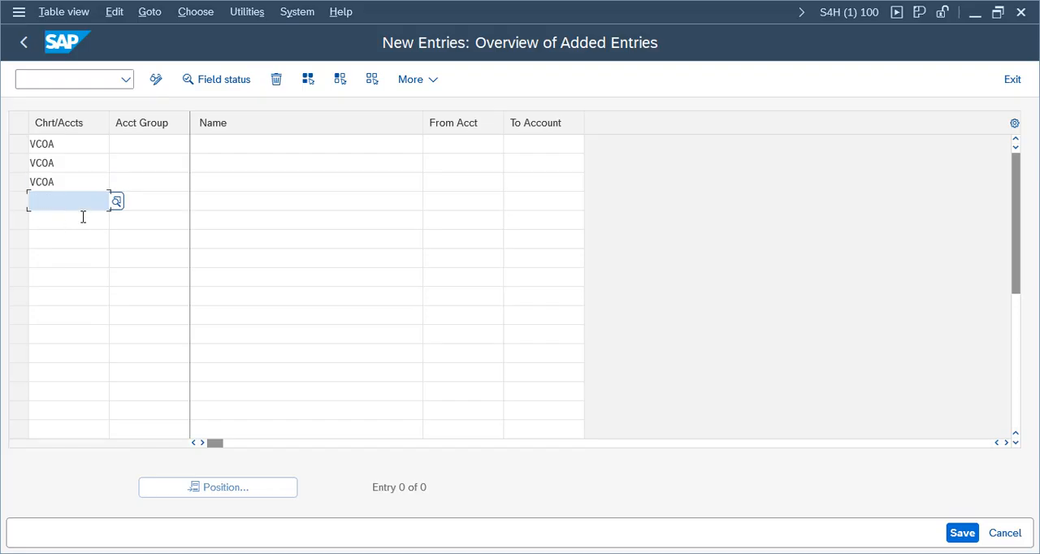
text(VCOA)
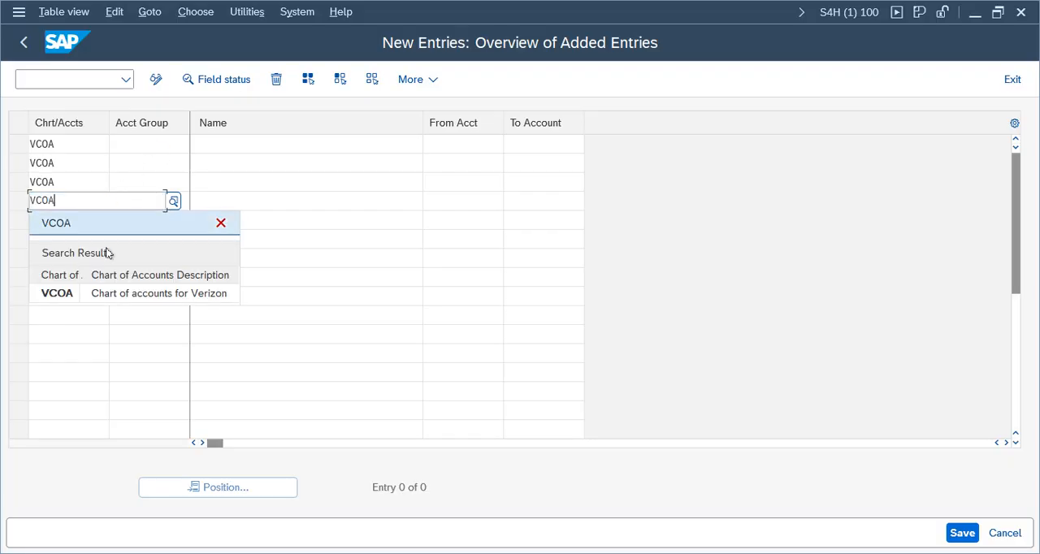
click(109, 293)
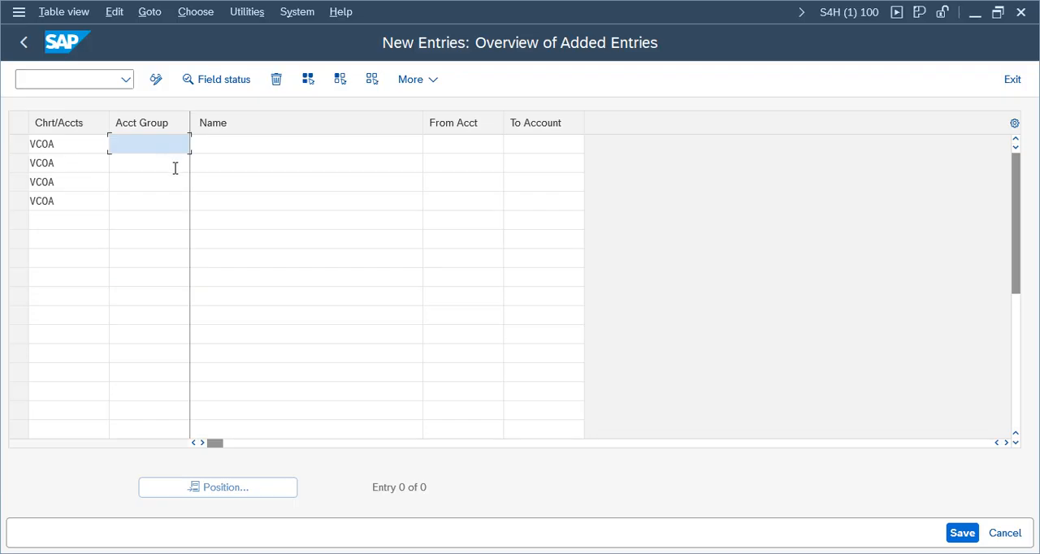
Step: Enter account groups ASSE, LIAB, EXP and INC for the four VCOA rows in that order
key(BackSpace)
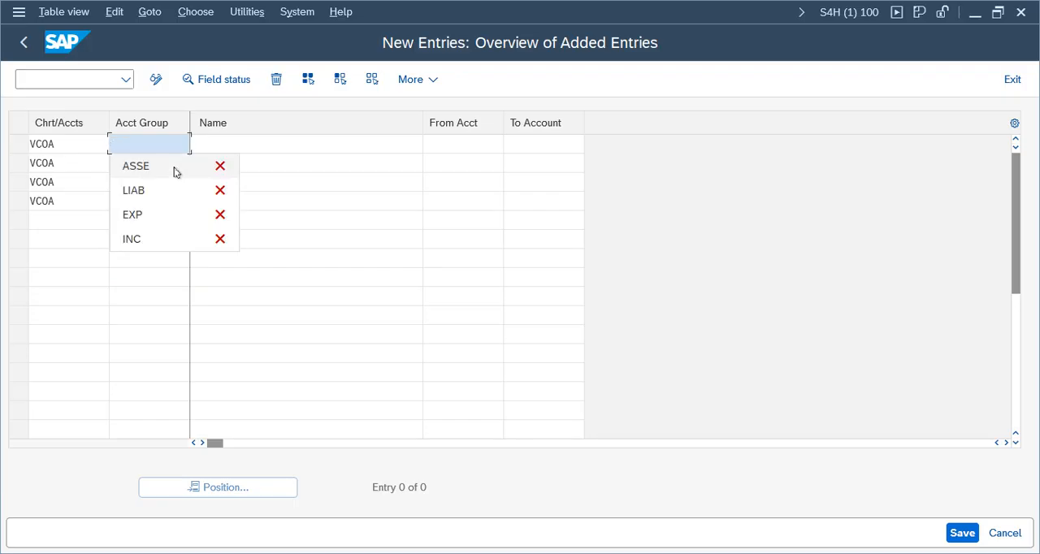
text(AS)
click(176, 168)
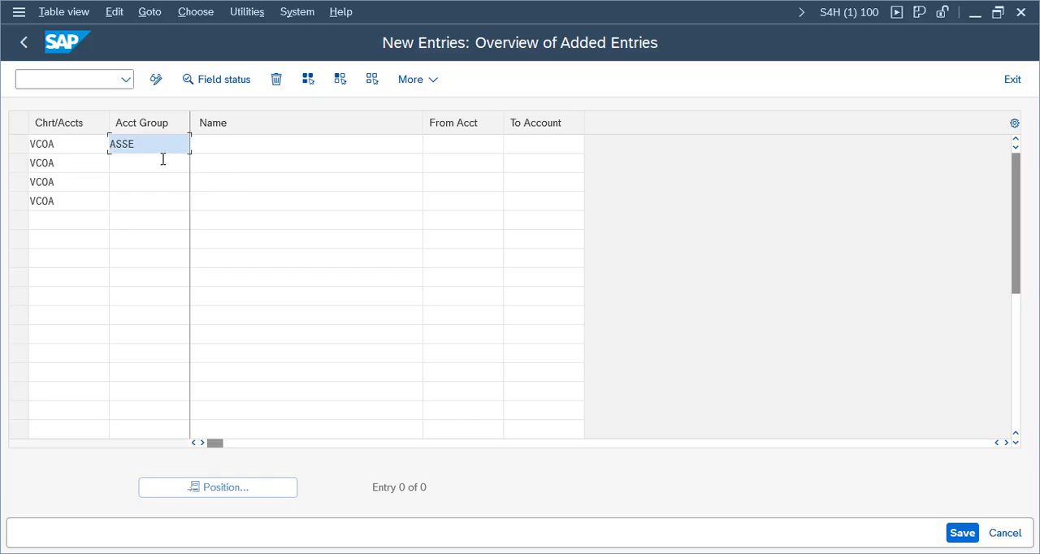
click(162, 162)
click(144, 211)
click(144, 183)
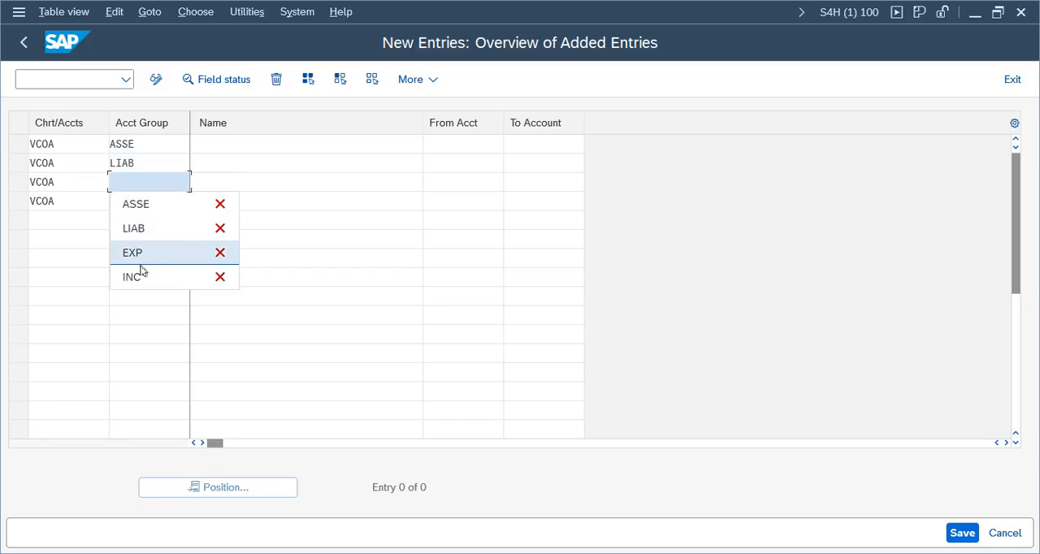
click(146, 252)
click(143, 204)
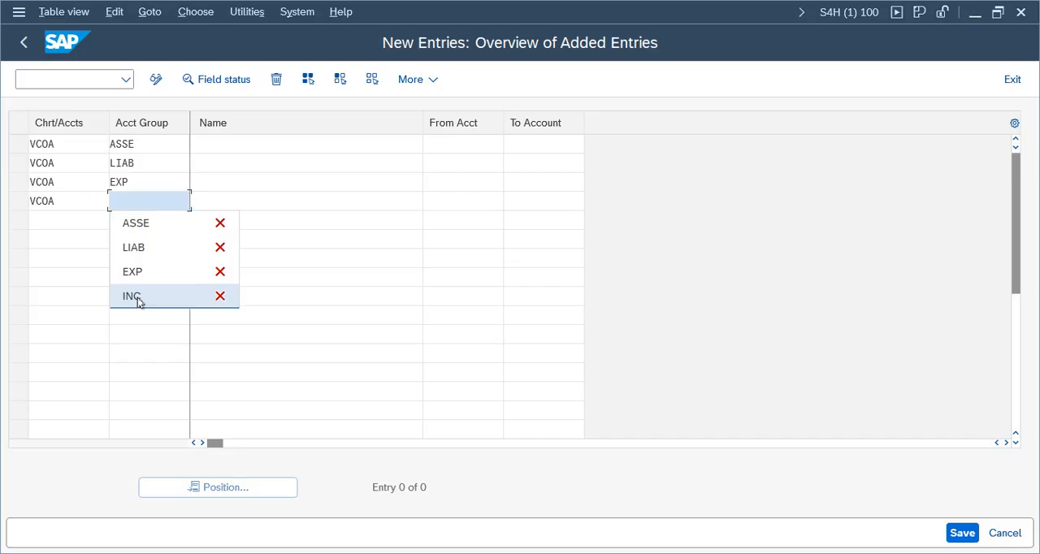
click(137, 298)
Step: Name the groups "Assets 1000 - 1999", "Liabilities 2000 -2999", "Exp 3000- 3999" and "Inc 4000 - 4999"
click(218, 147)
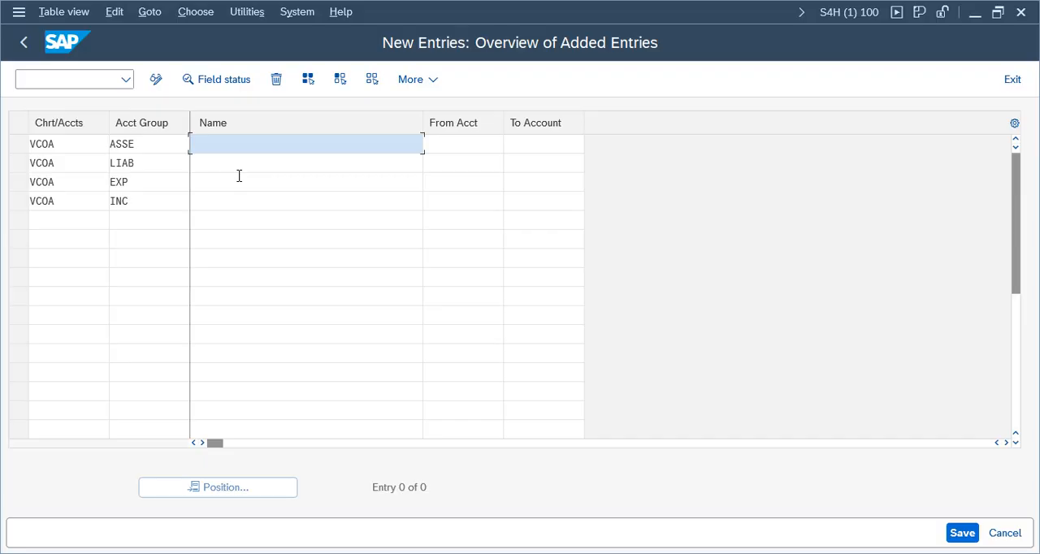
text(Assets)
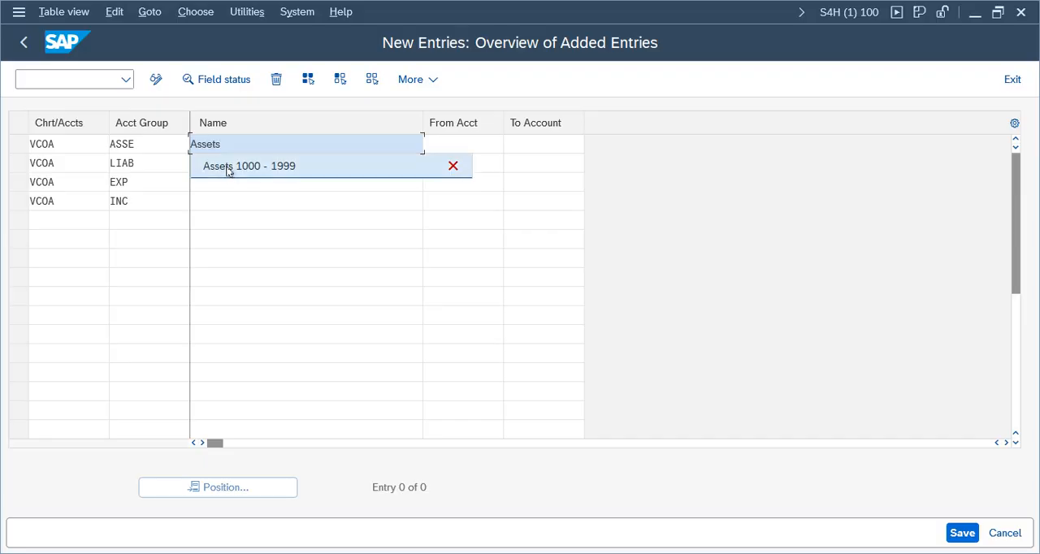
click(225, 169)
click(227, 164)
click(234, 209)
click(231, 184)
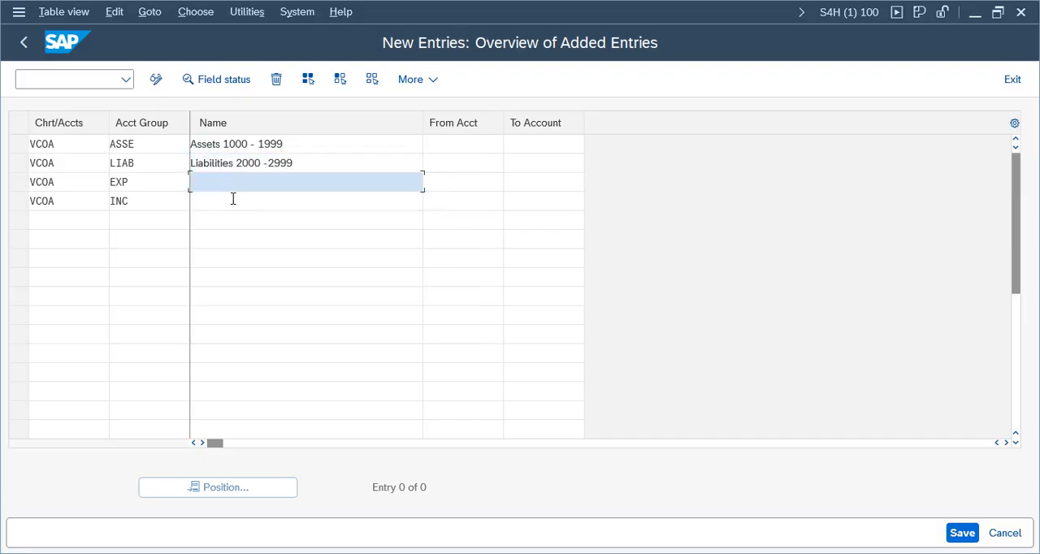
click(227, 278)
click(222, 200)
click(234, 326)
Step: Set the account number range of ASSE to 1000–1999 and of LIAB to 2000–2999
click(465, 147)
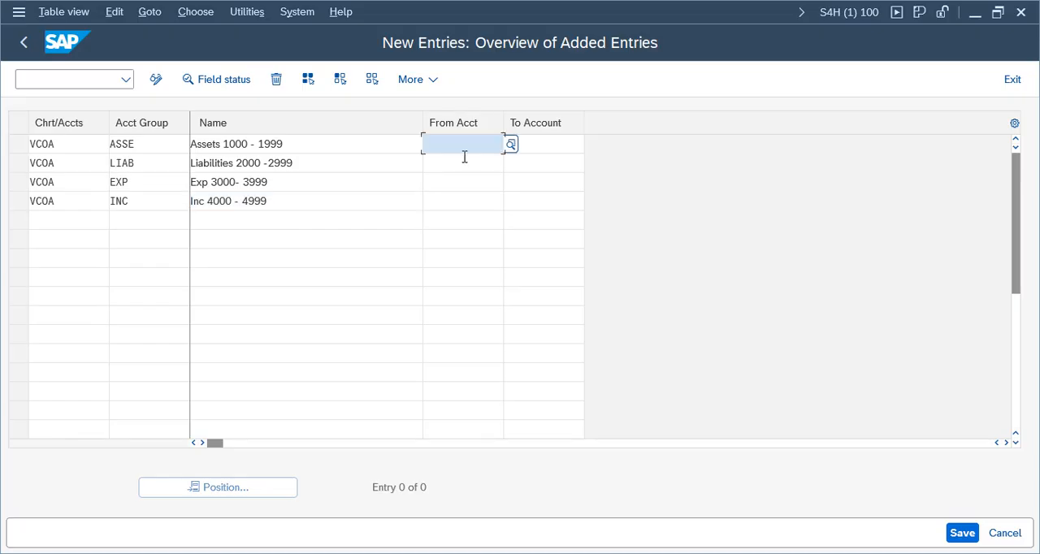
click(448, 239)
click(558, 148)
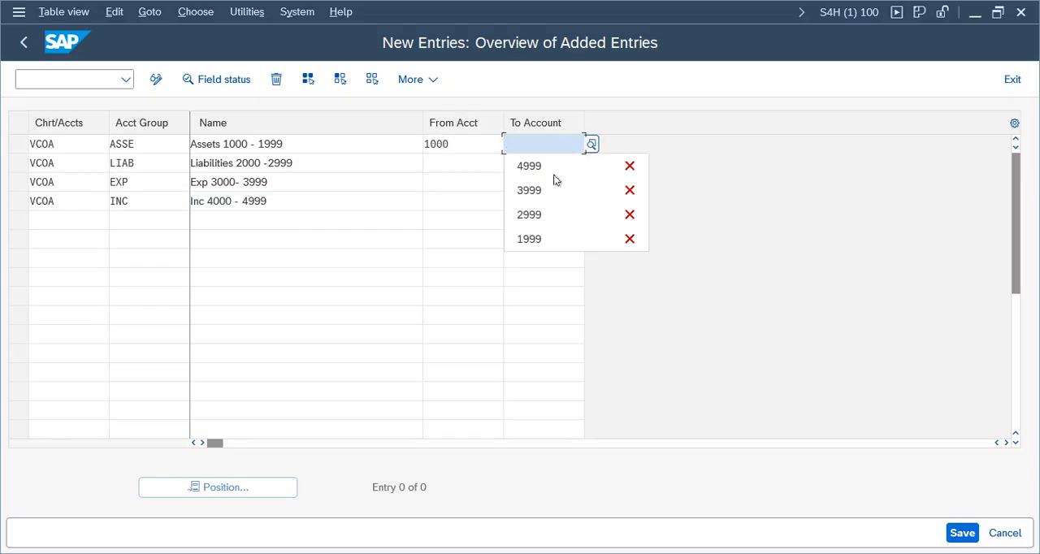
click(532, 238)
click(488, 162)
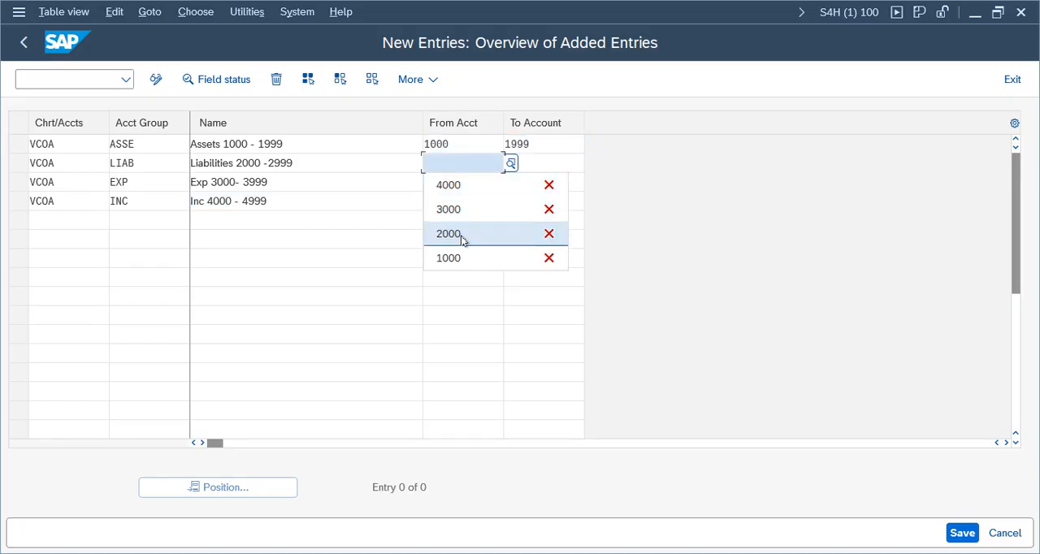
click(459, 235)
click(550, 162)
click(608, 237)
Step: Set the account number range of EXP to 3000–3999 and of INC to 4000–4999
click(478, 197)
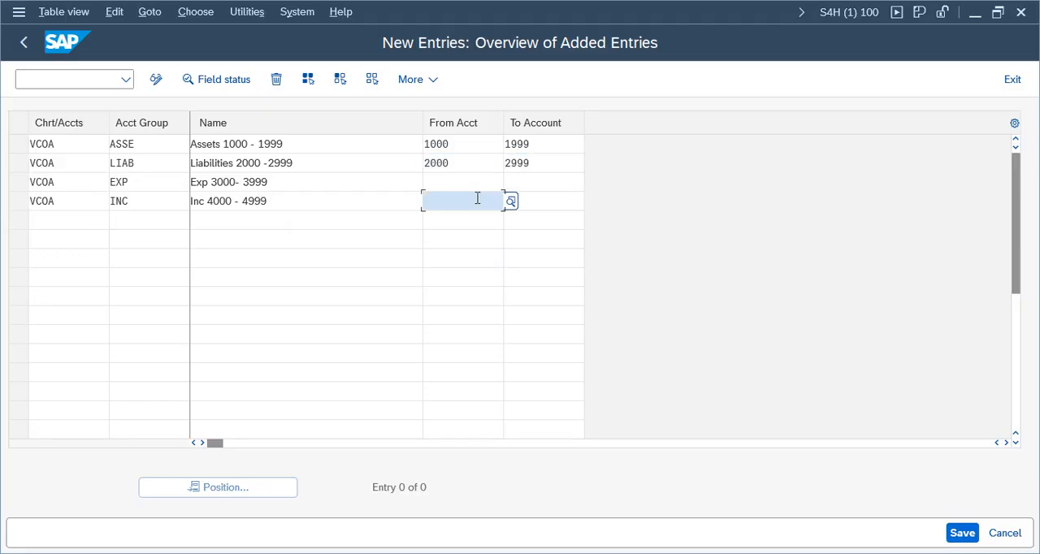
click(462, 179)
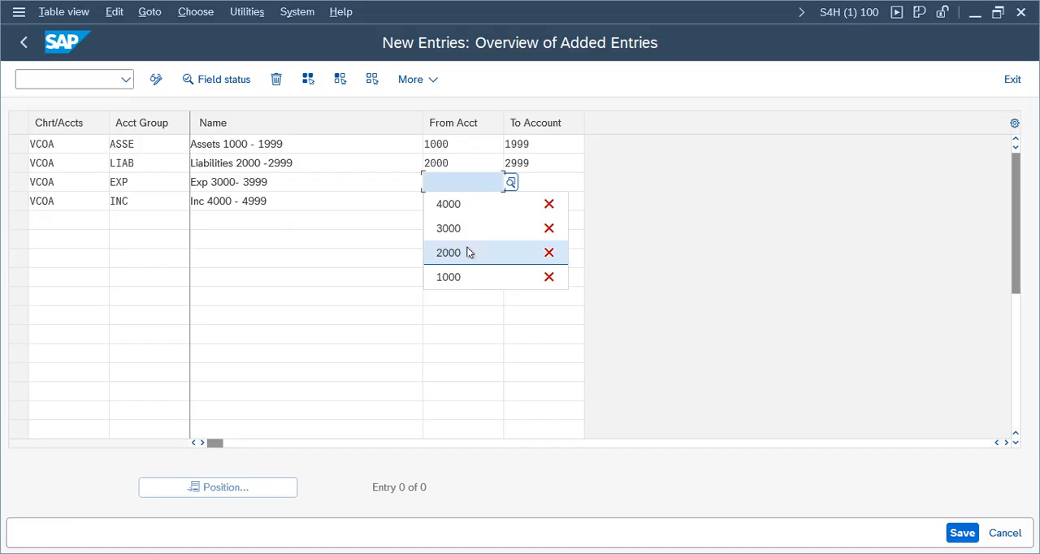
click(465, 228)
click(533, 182)
click(532, 231)
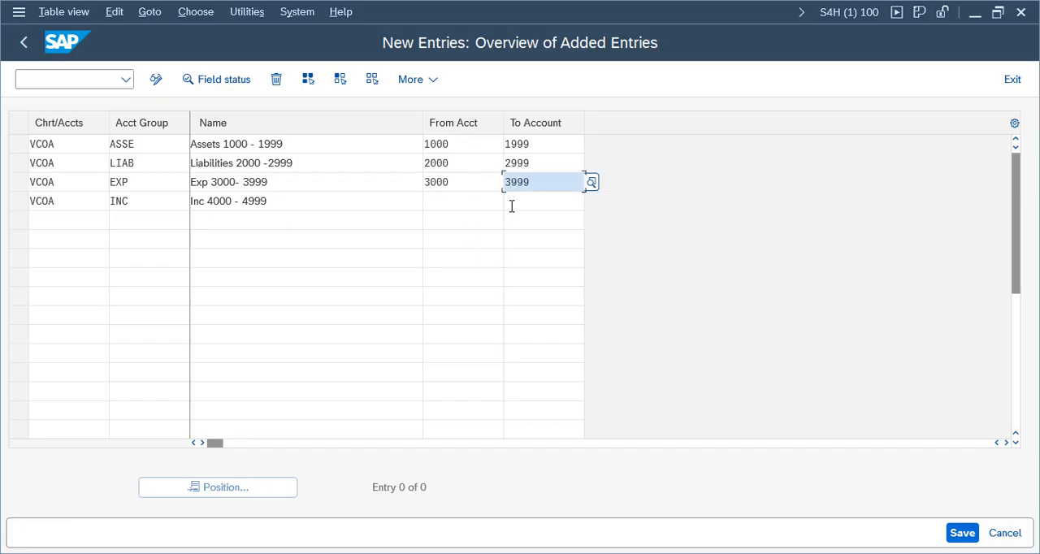
click(460, 199)
click(452, 223)
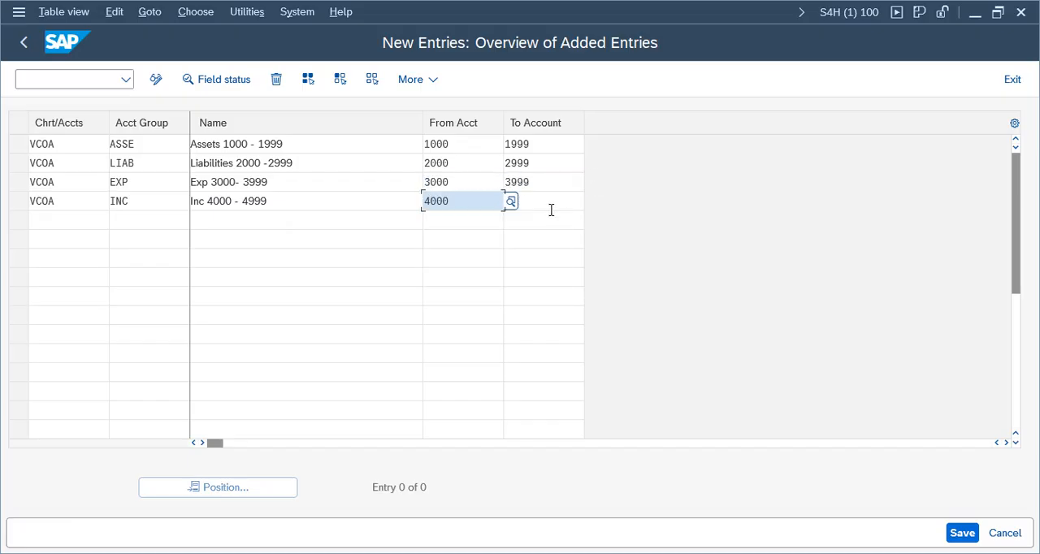
click(544, 202)
click(540, 224)
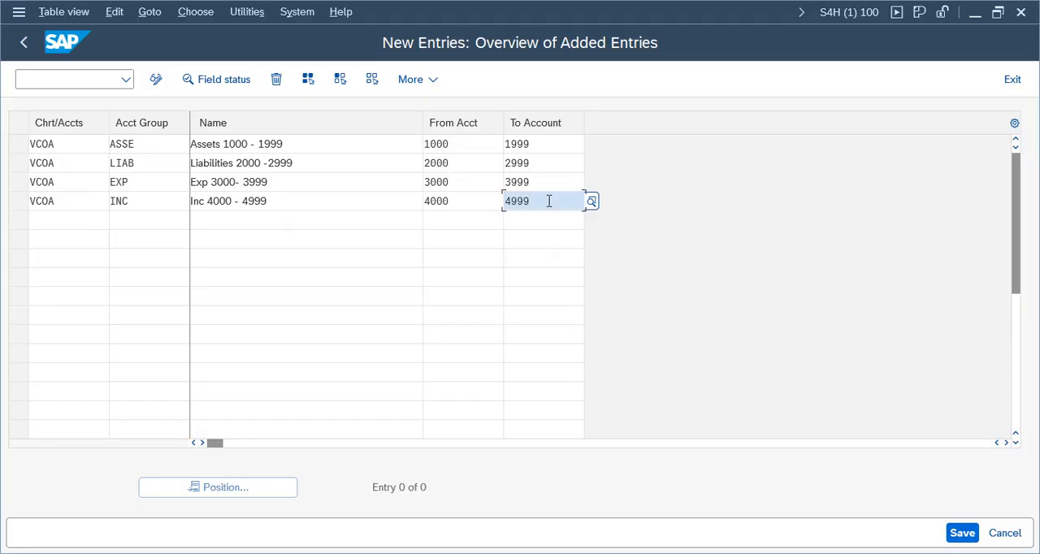
Step: Review the from and to account numbers of the new VCOA account groups against their names
click(462, 146)
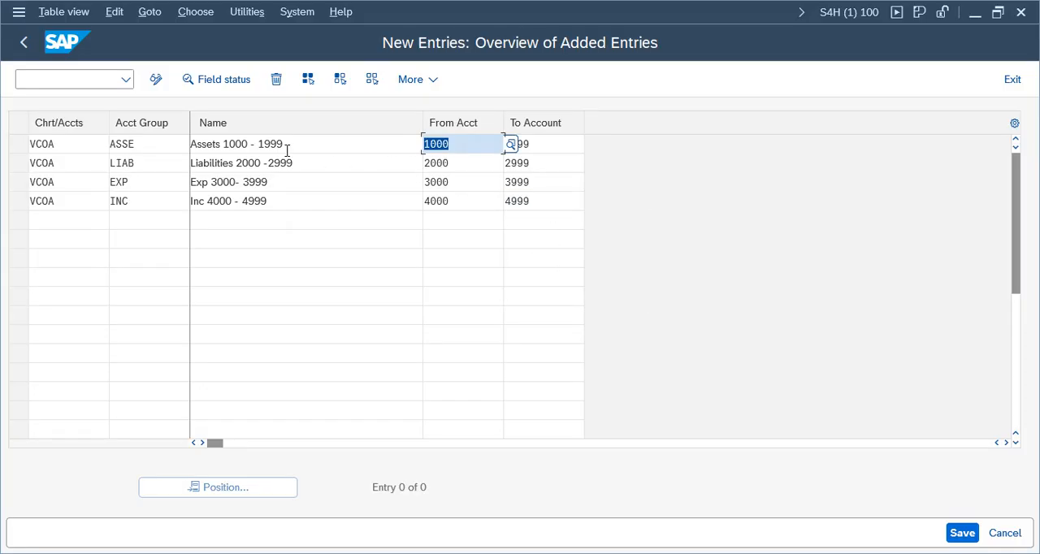
click(322, 153)
click(465, 146)
click(549, 146)
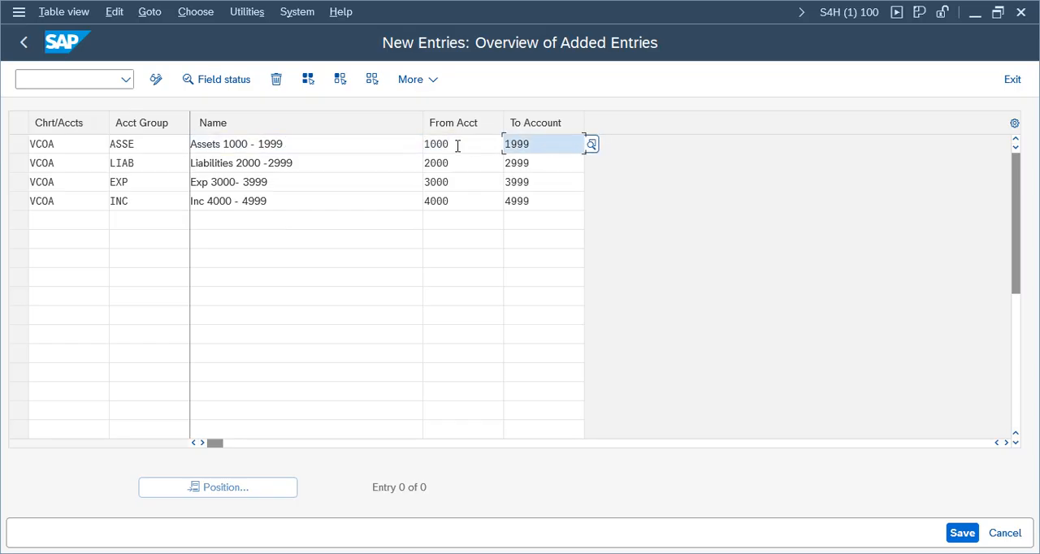
click(456, 146)
click(467, 165)
key(Tab)
click(477, 189)
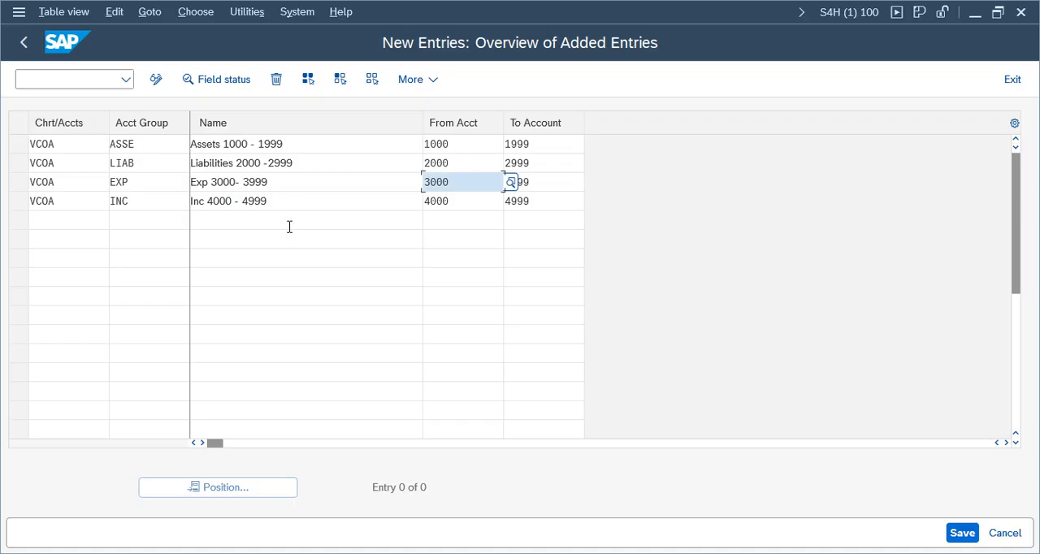
click(474, 146)
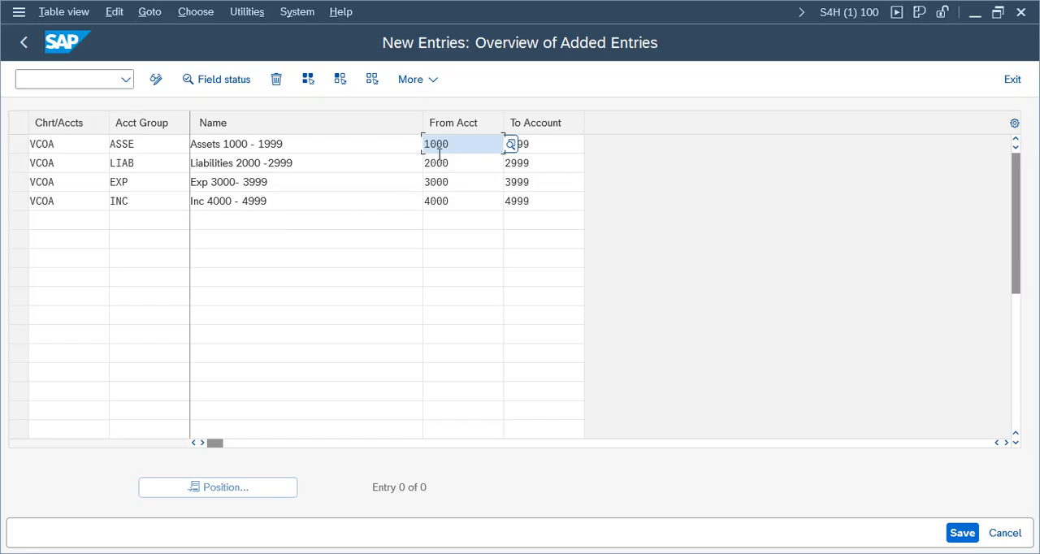
Step: Save the new account groups and confirm the Verizon Group customizing request
click(962, 533)
click(400, 355)
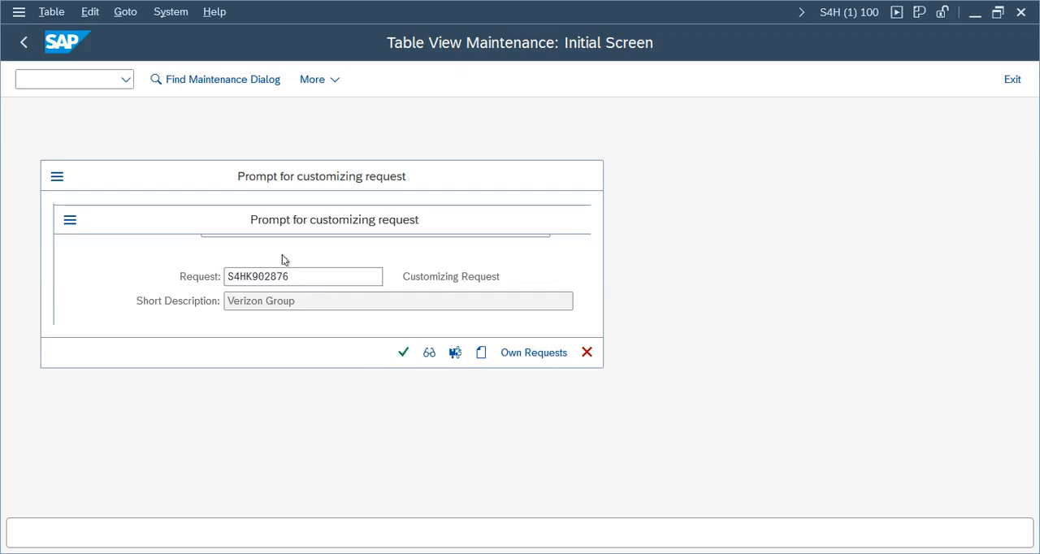
Step: Open the field status of account group ASSE and examine the Control group's fields, including Tax category
click(229, 144)
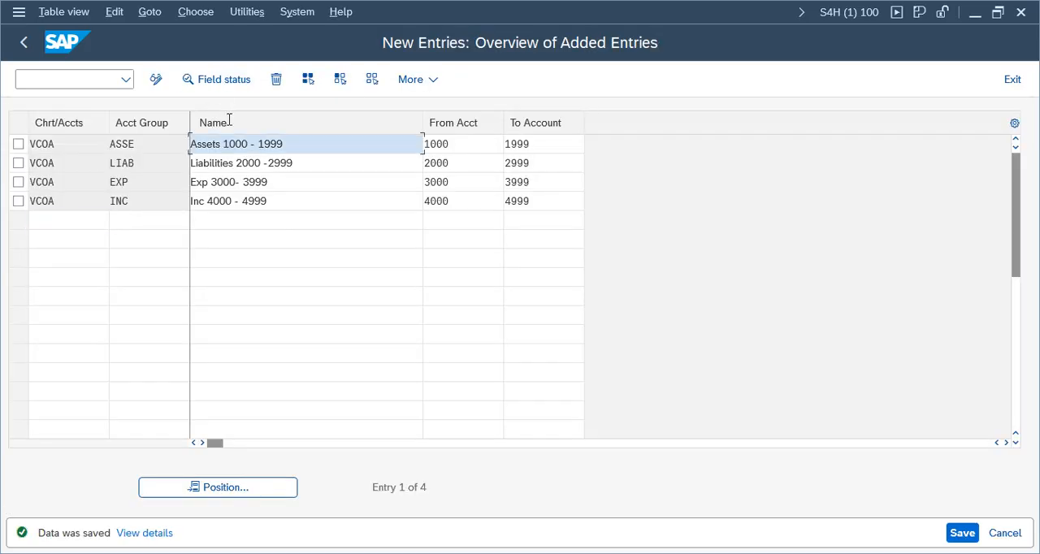
click(257, 79)
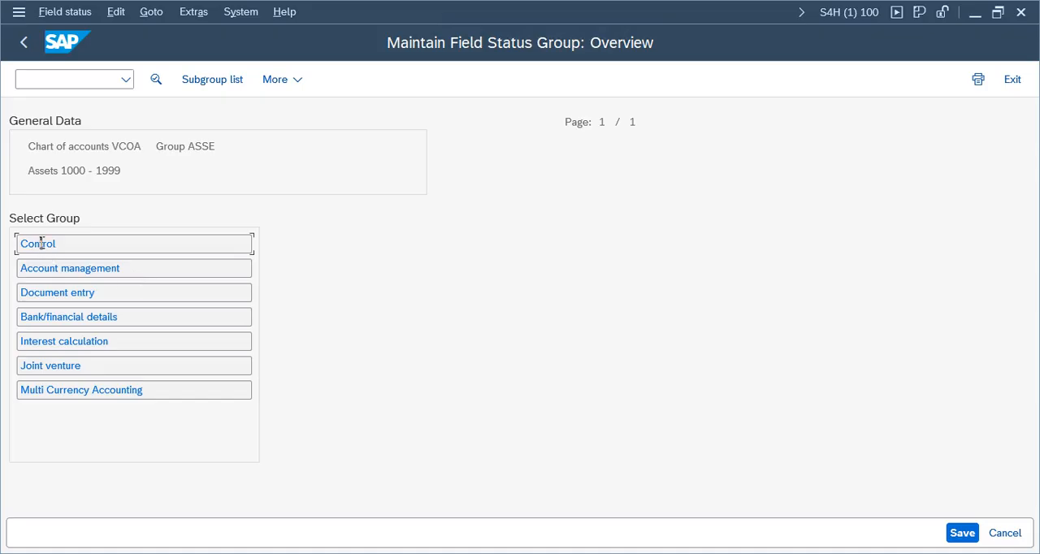
double_click(40, 242)
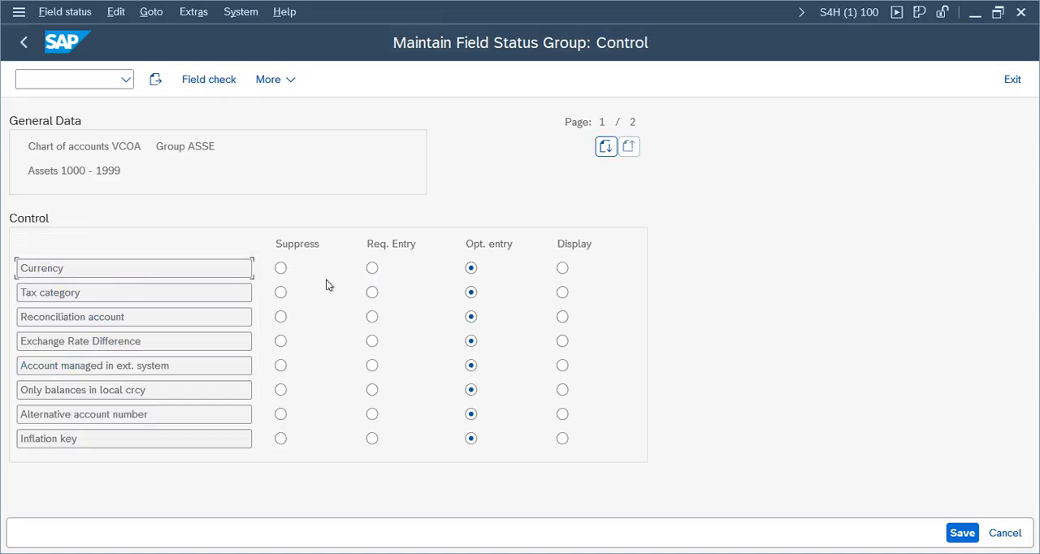
click(85, 296)
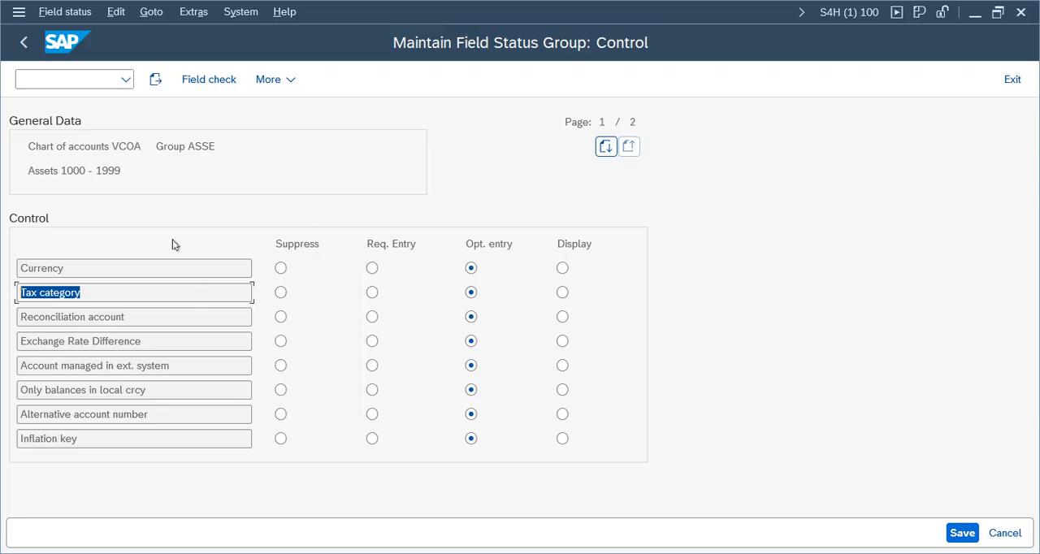
Step: Leave the field status and account group maintenance without changes and return to the Display IMG tree
click(1012, 535)
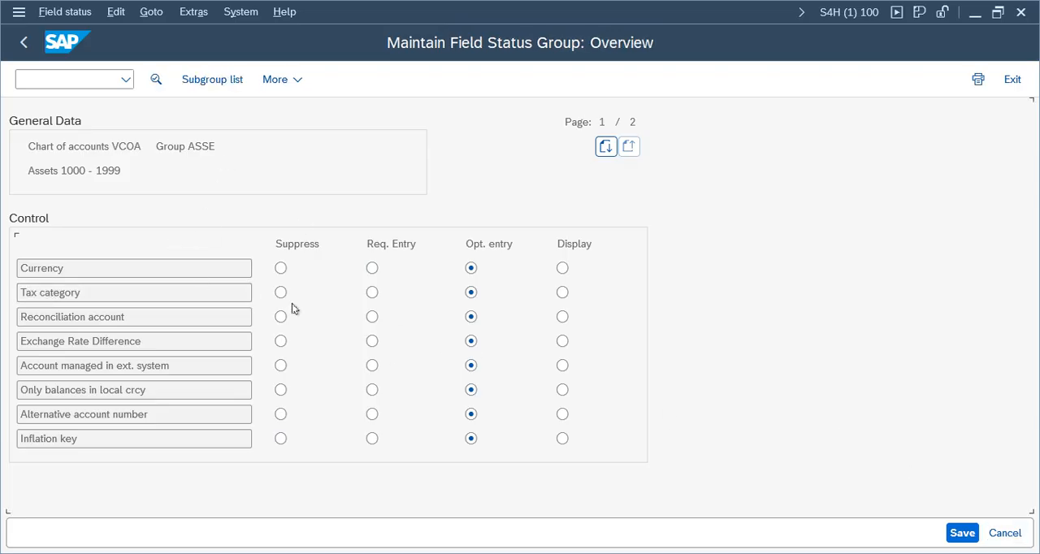
click(27, 44)
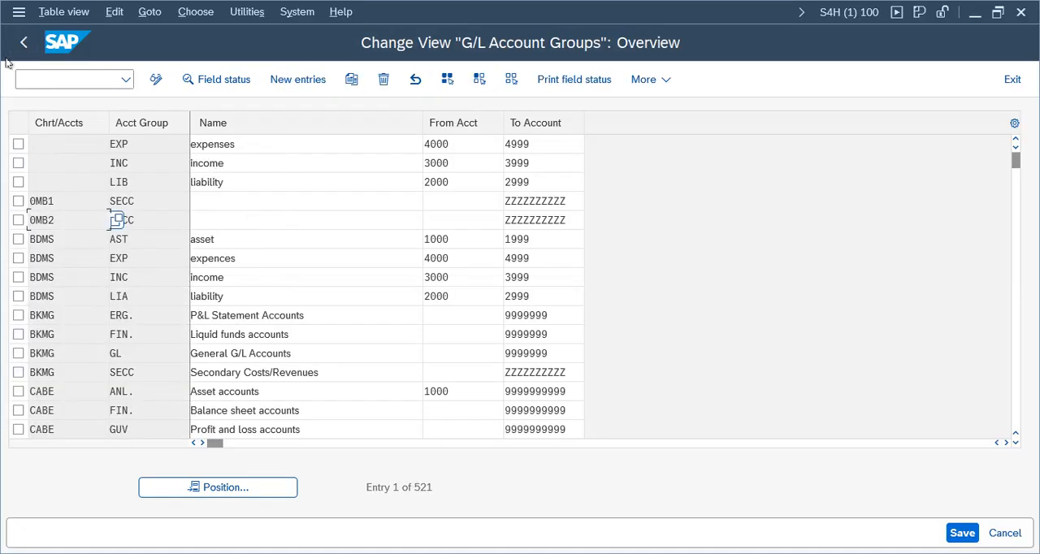
click(24, 42)
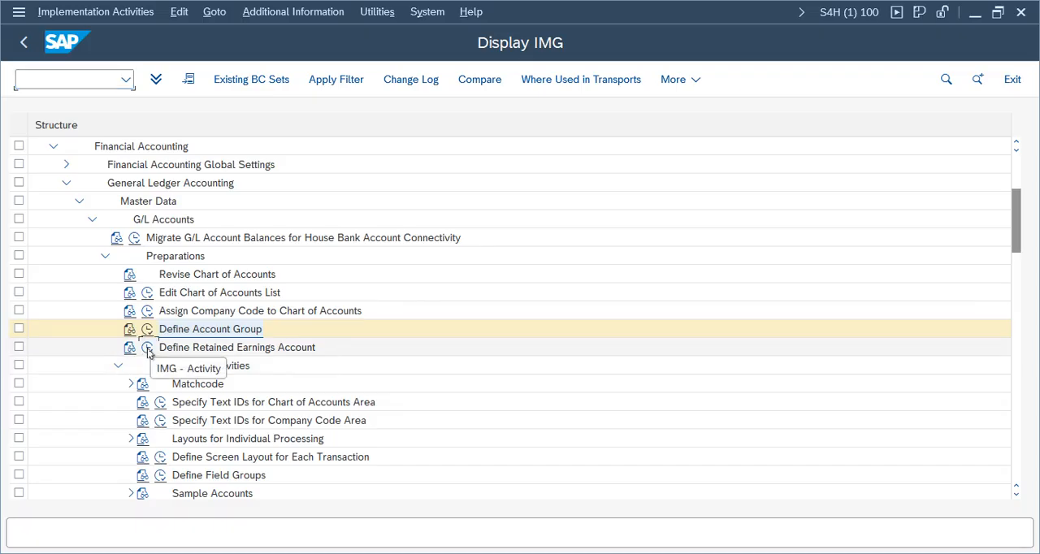
Step: Open the Define Retained Earnings Account activity for chart of accounts VCOA
click(148, 348)
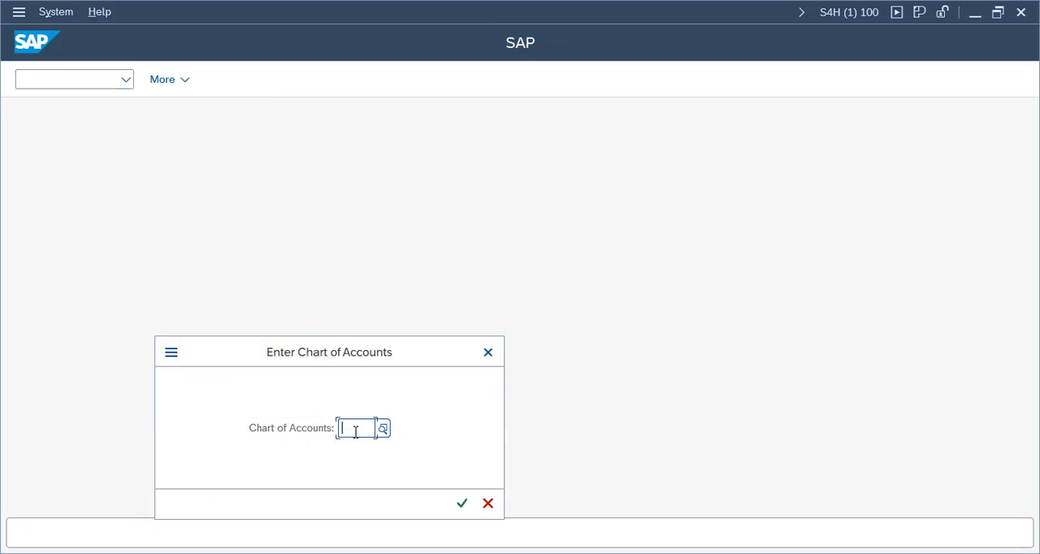
text(vcoa)
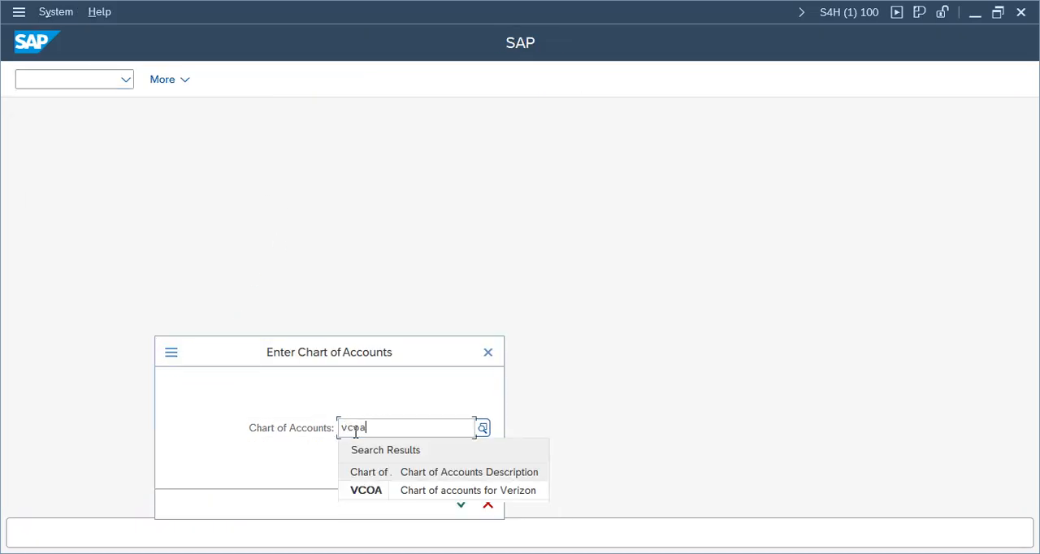
click(381, 492)
click(460, 503)
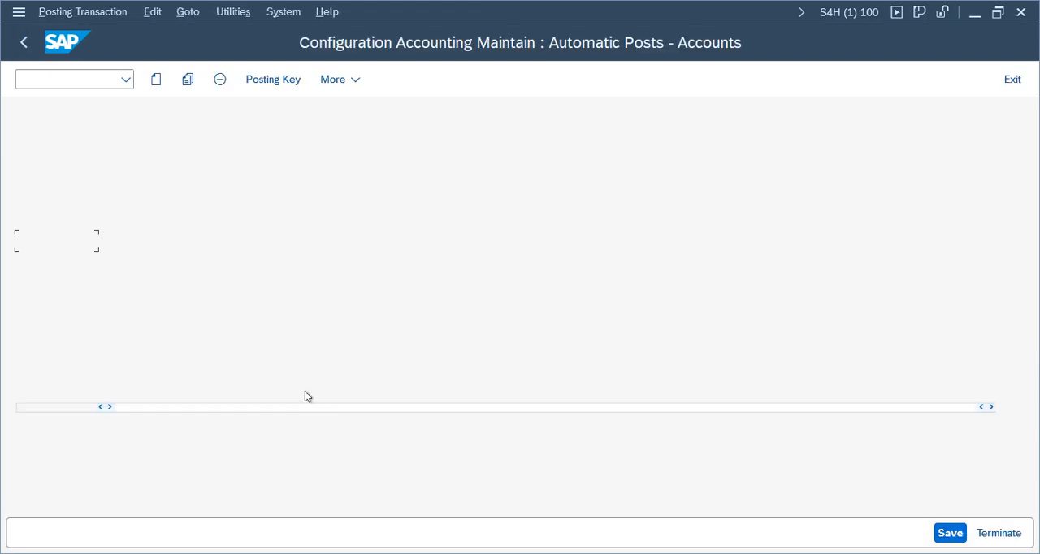
drag(354, 143, 213, 144)
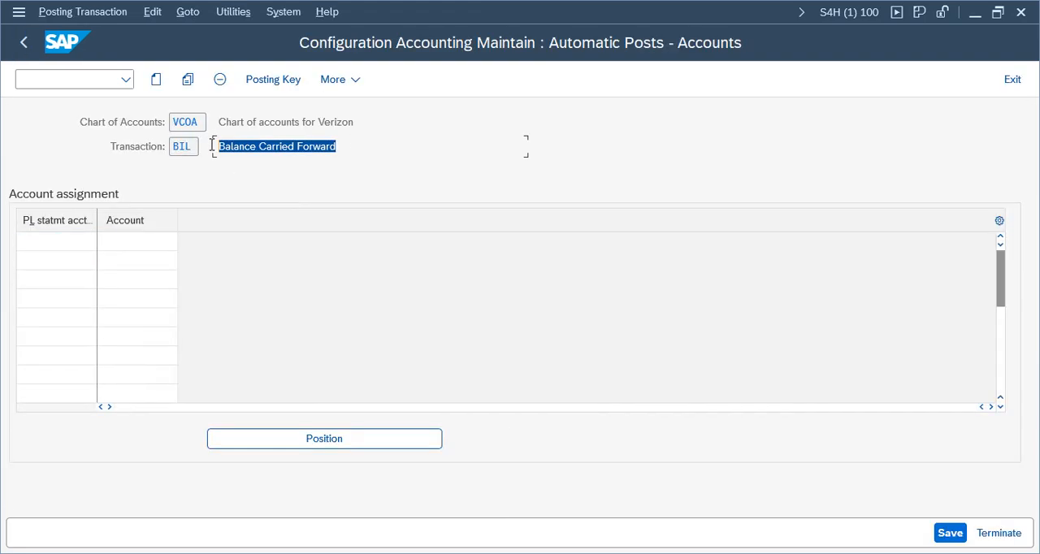
Step: Assign P&L statement account type X to retained earnings account 2000 in the first account assignment row
click(48, 239)
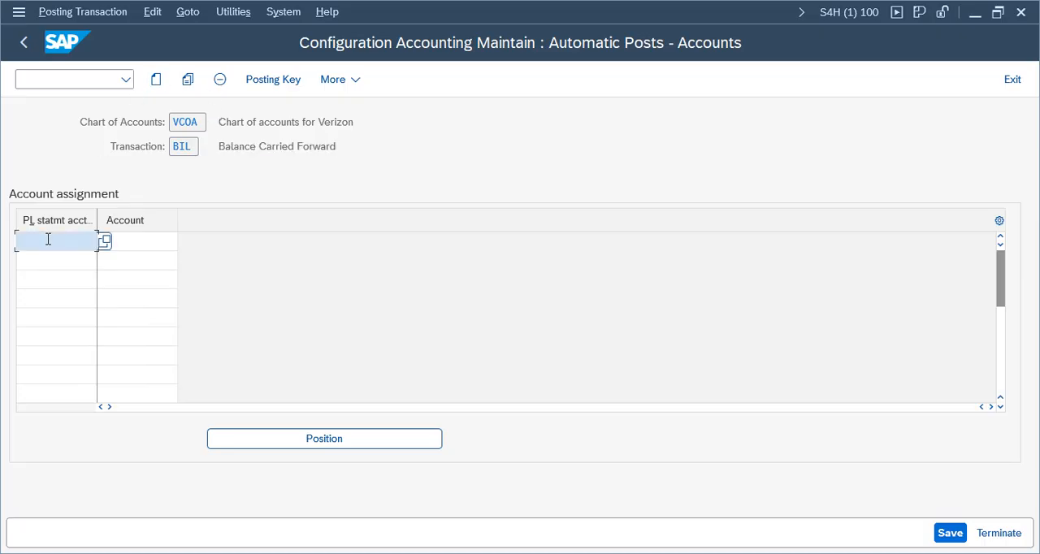
click(147, 240)
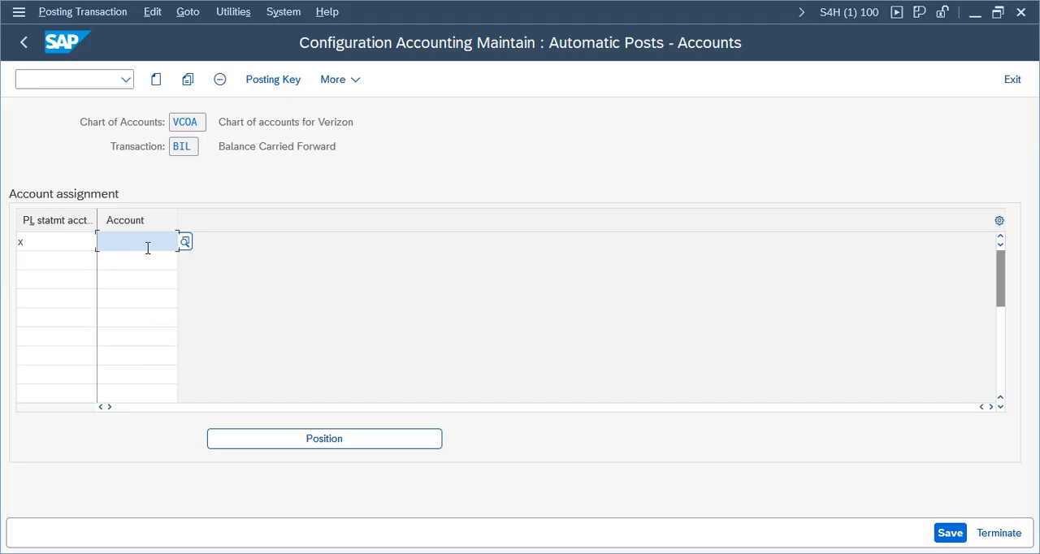
text(2000)
Step: Save the retained earnings assignment, accept the warning, confirm the Verizon Group customizing request and return to the Display IMG tree
click(949, 533)
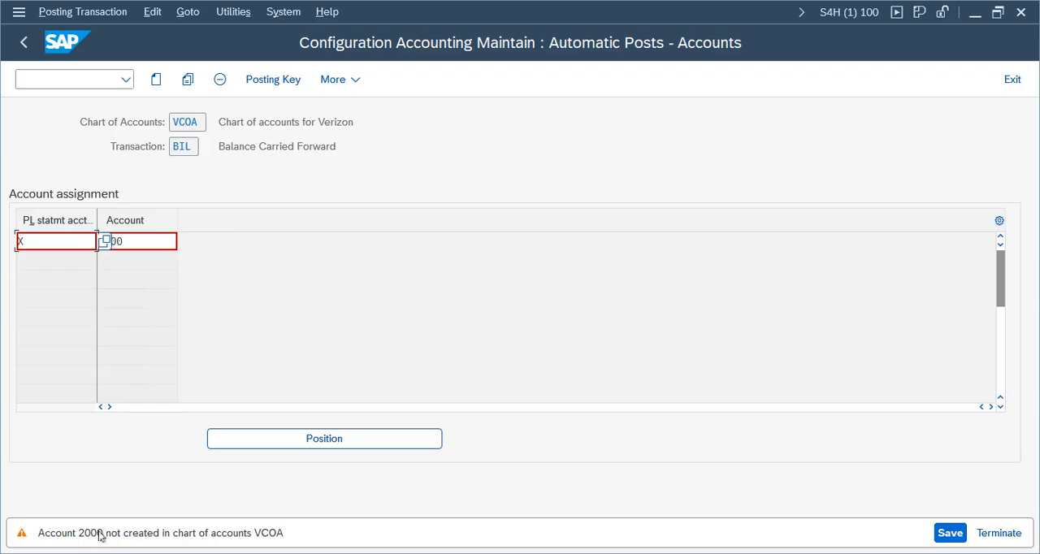
key(Return)
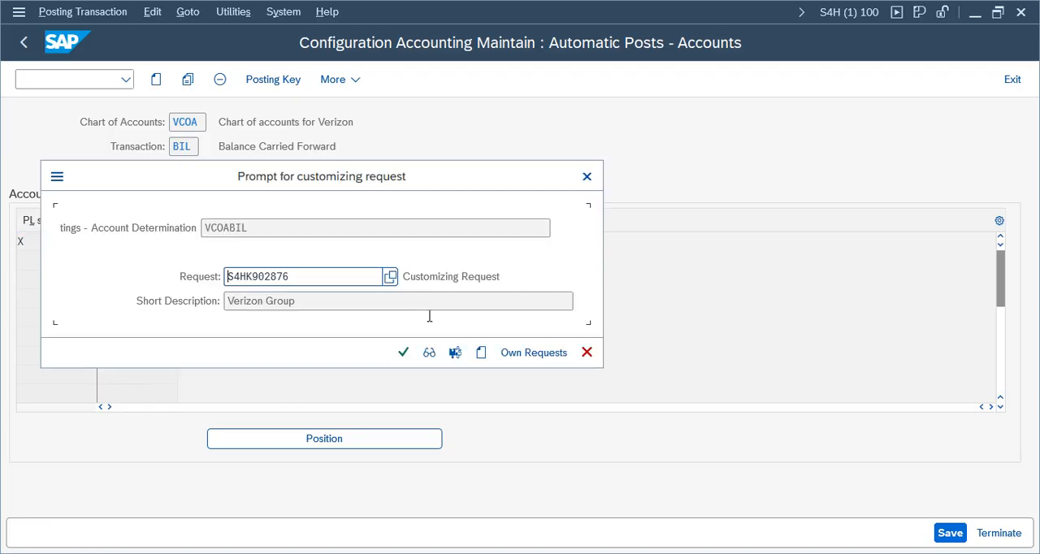
click(403, 353)
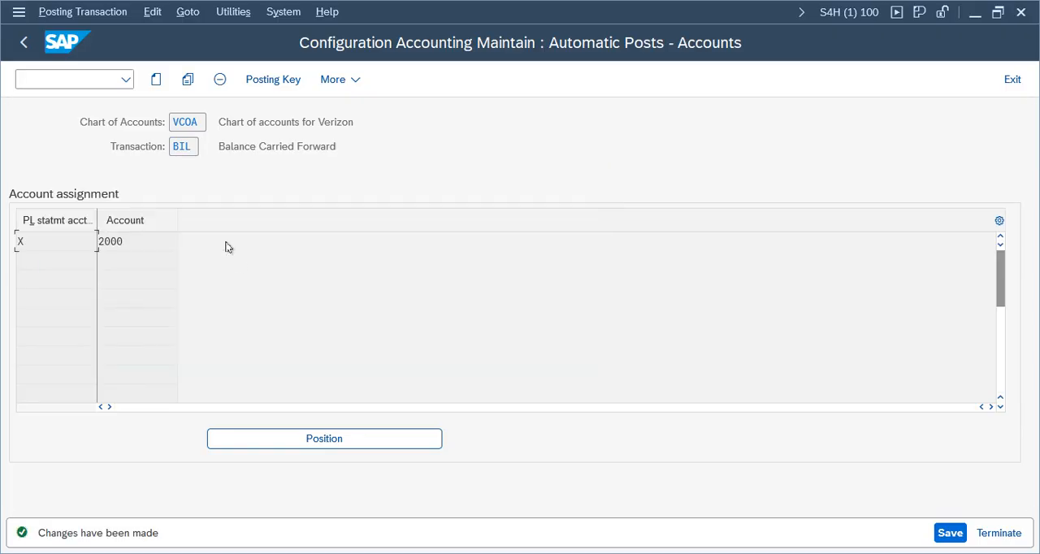
click(24, 42)
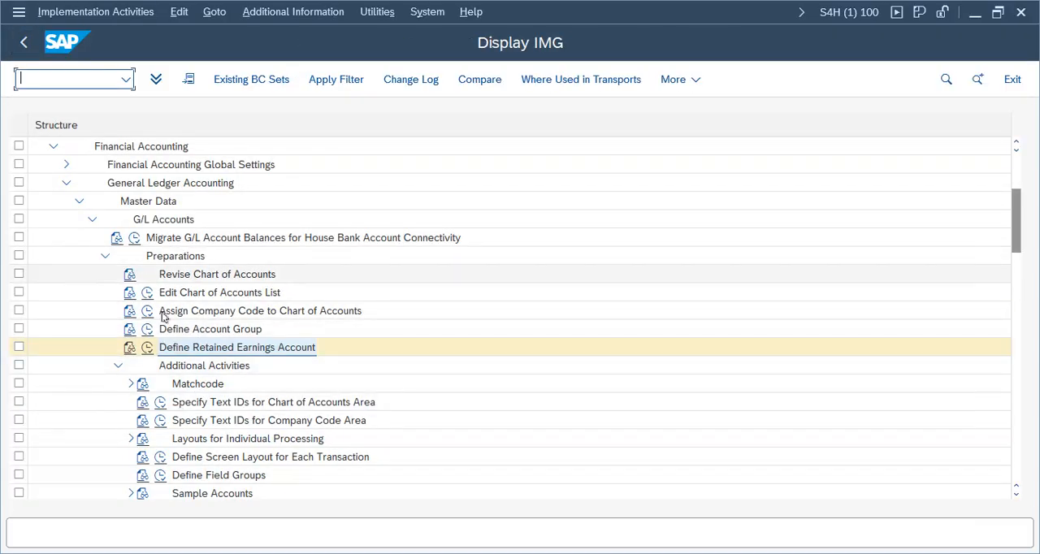
click(227, 294)
click(224, 313)
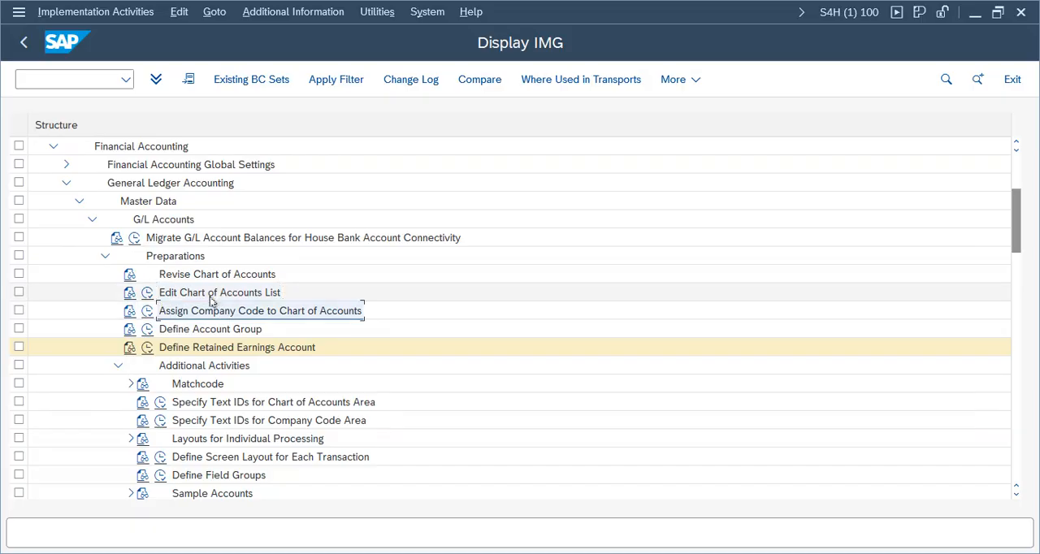
click(225, 331)
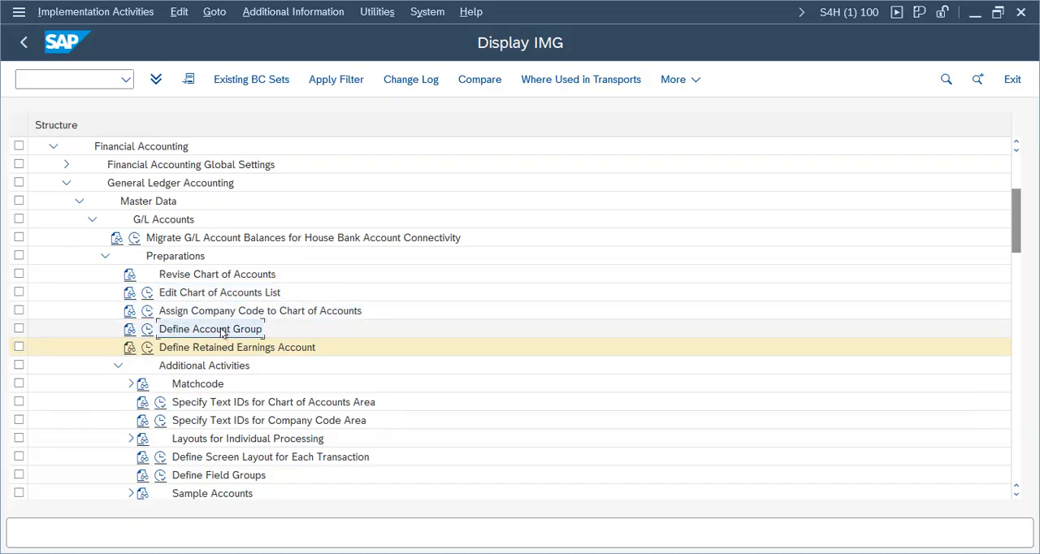
click(223, 349)
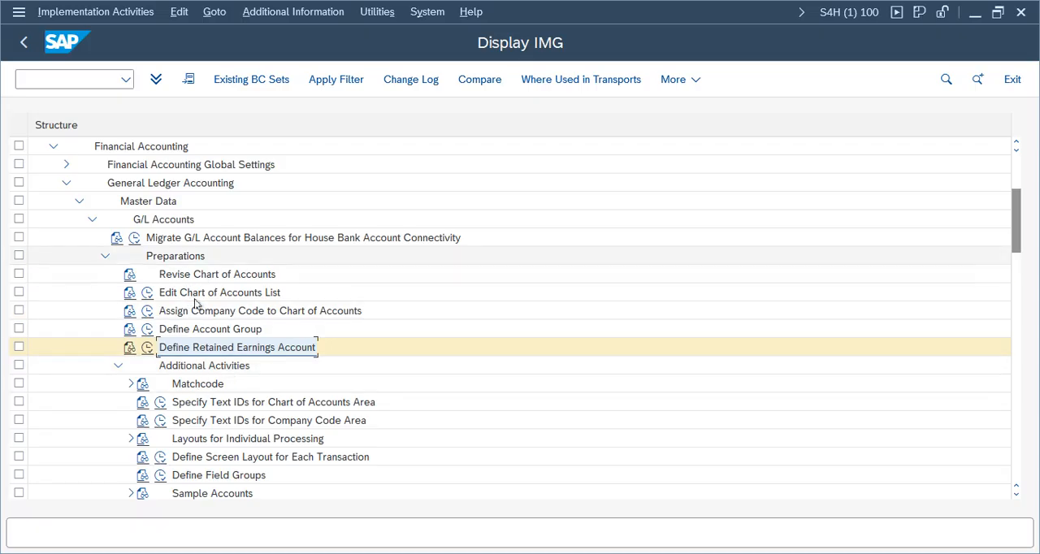
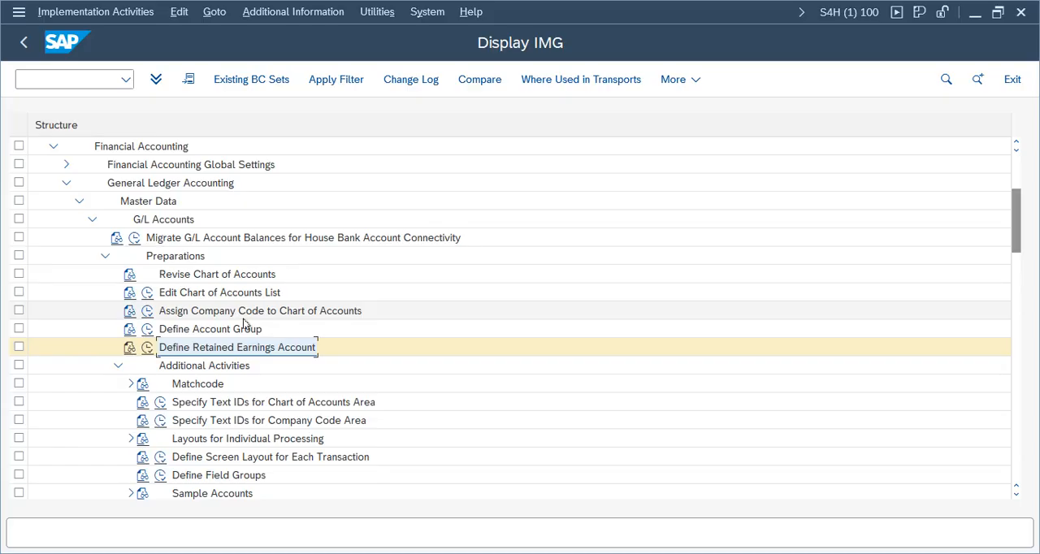
Step: Collapse the Preparations, G/L Accounts, Master Data and General Ledger Accounting nodes in the IMG tree
click(100, 257)
click(92, 219)
click(79, 201)
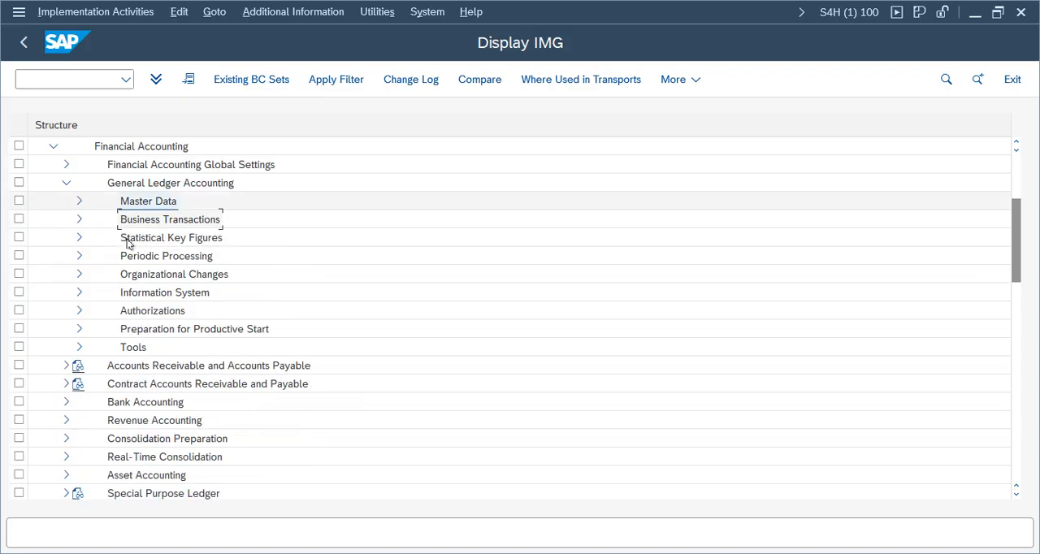
click(68, 183)
drag(1017, 272, 1017, 244)
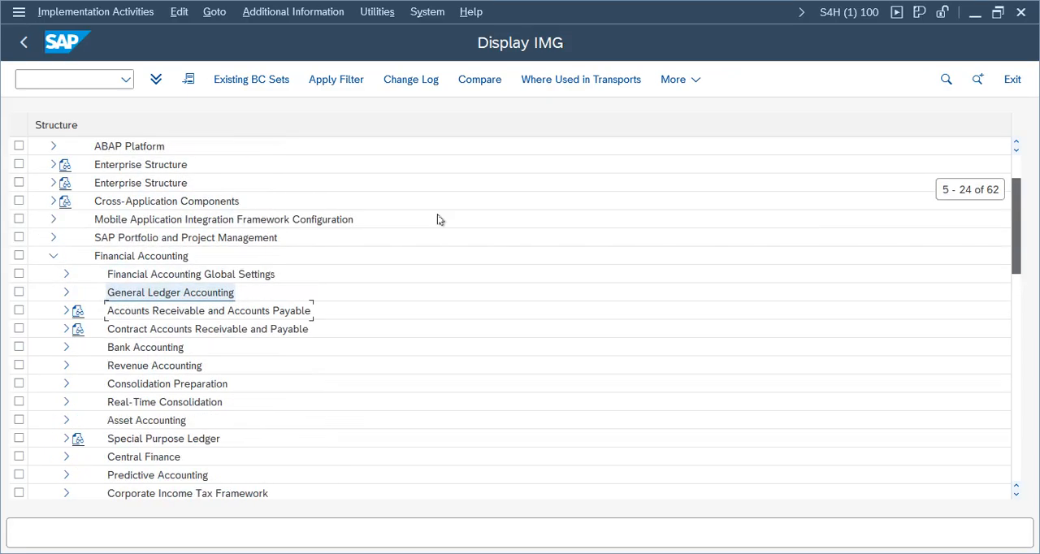
Step: Open the Define Field Status Variants activity under Financial Accounting Global Settings, Ledgers, Fields
click(65, 273)
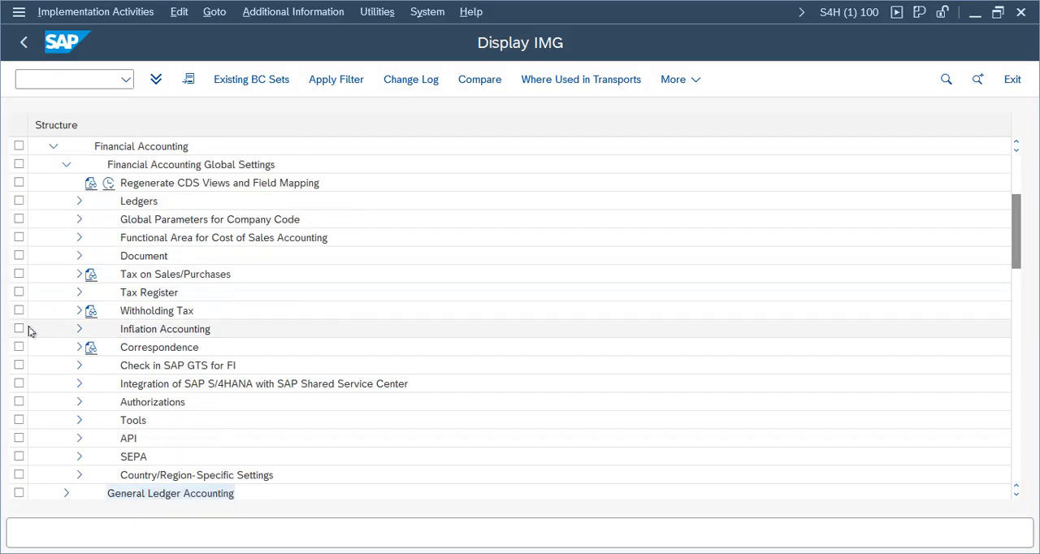
click(79, 202)
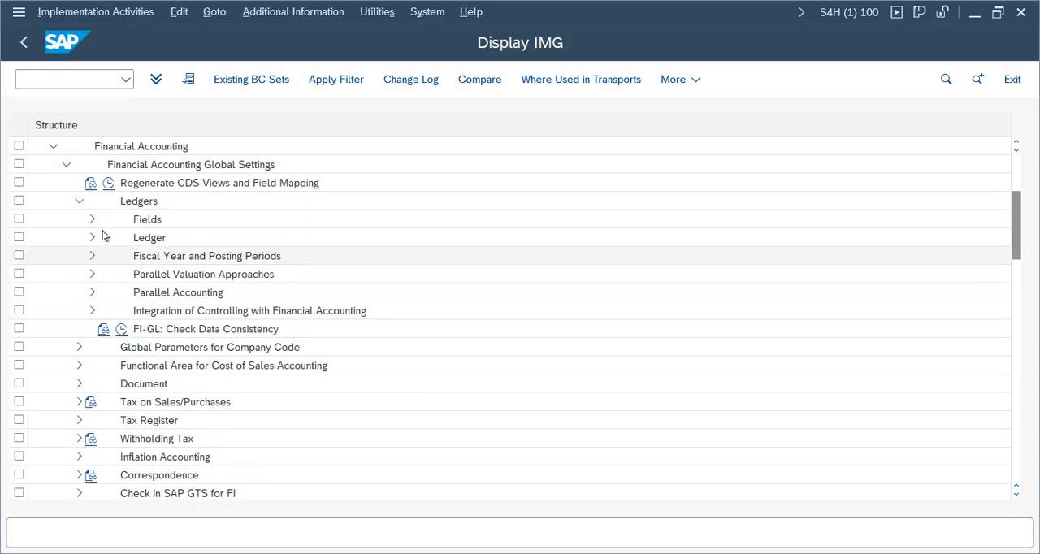
click(92, 219)
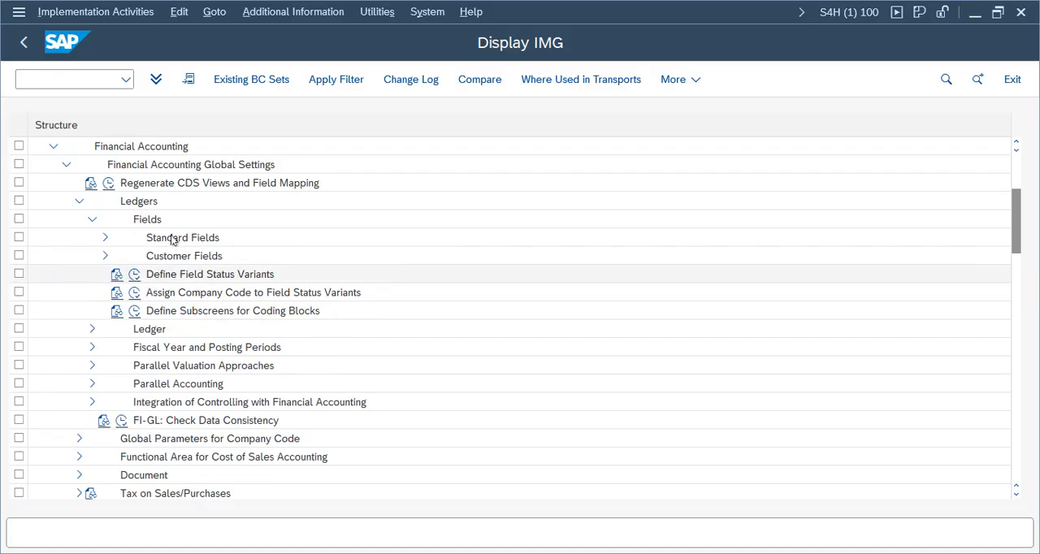
click(134, 275)
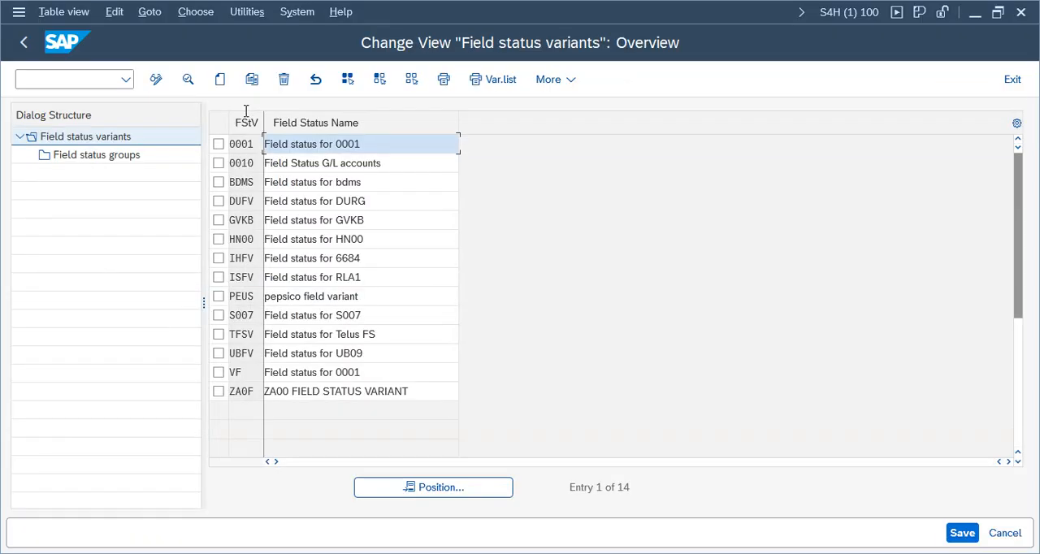
Step: Start a copy of field status variant 0001 and set the key of the new variant to VFSV
click(218, 144)
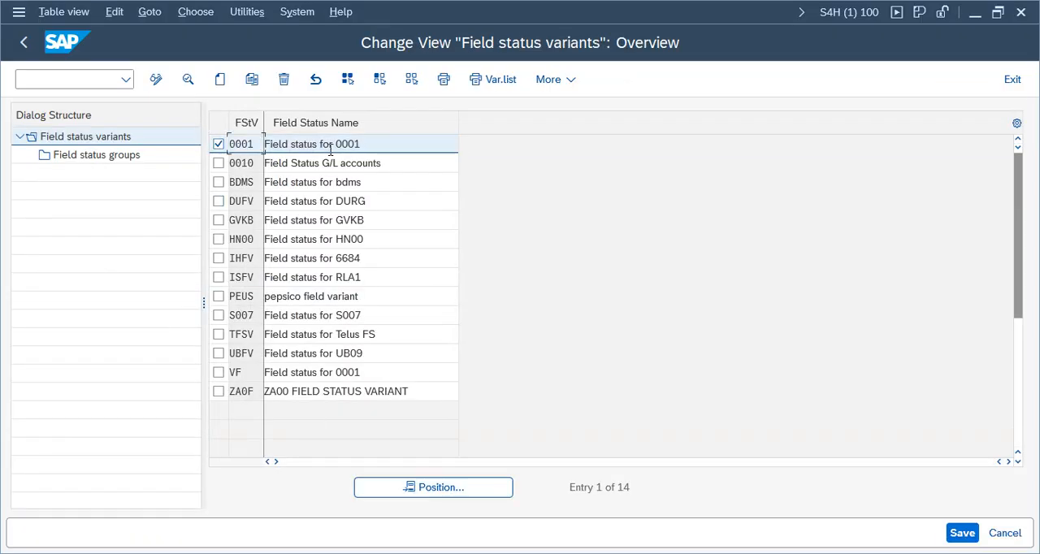
drag(396, 144, 195, 139)
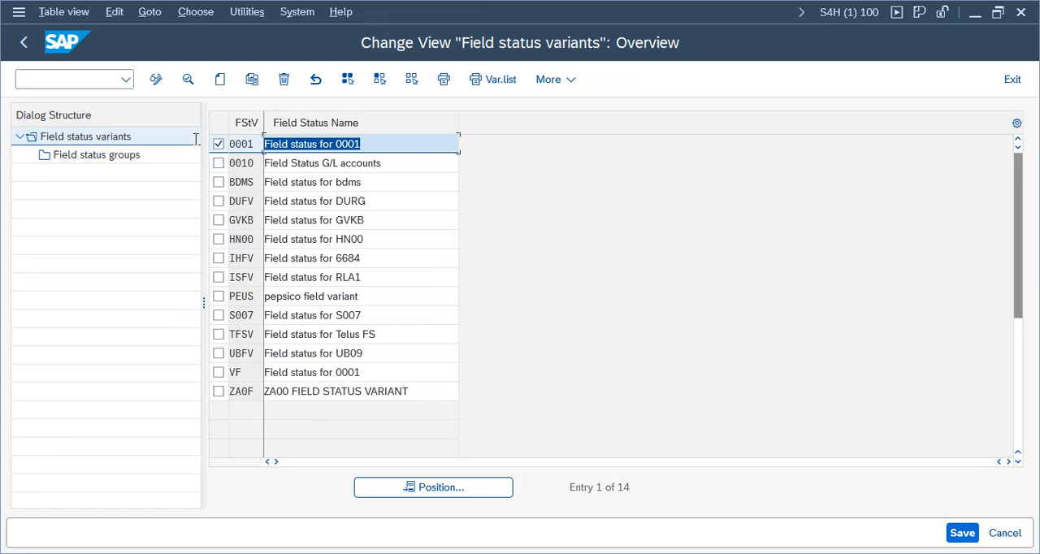
click(252, 79)
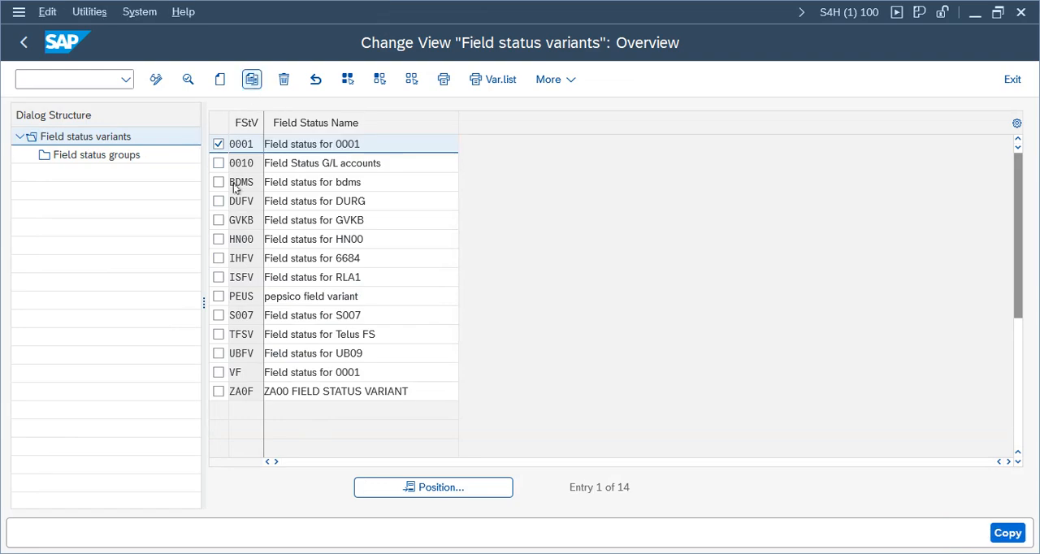
key(BackSpace)
key(BackSpace)
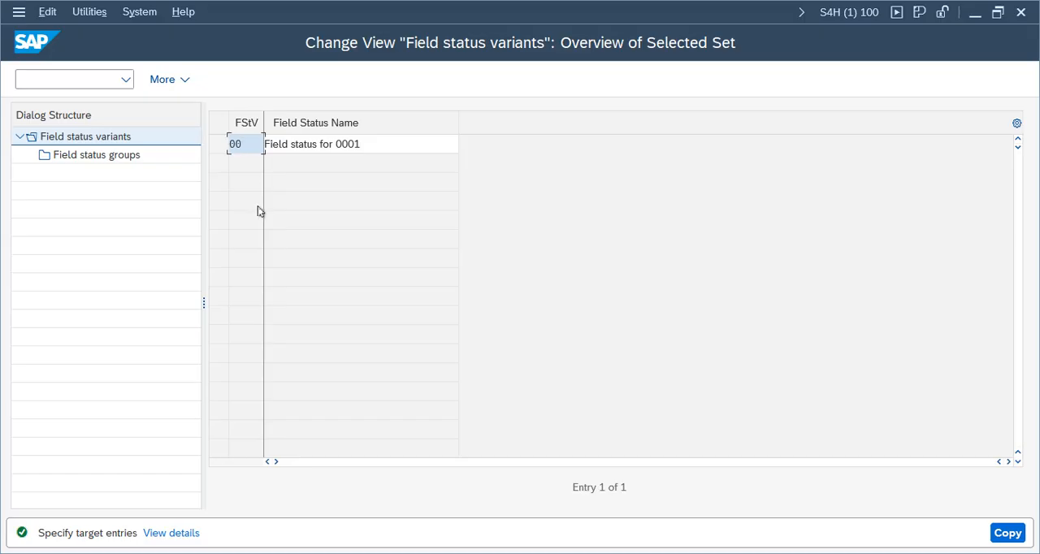
key(BackSpace)
key(BackSpace)
text(VFSV)
Step: Change the field status name of the copied variant to "Field status for Verizon"
click(395, 153)
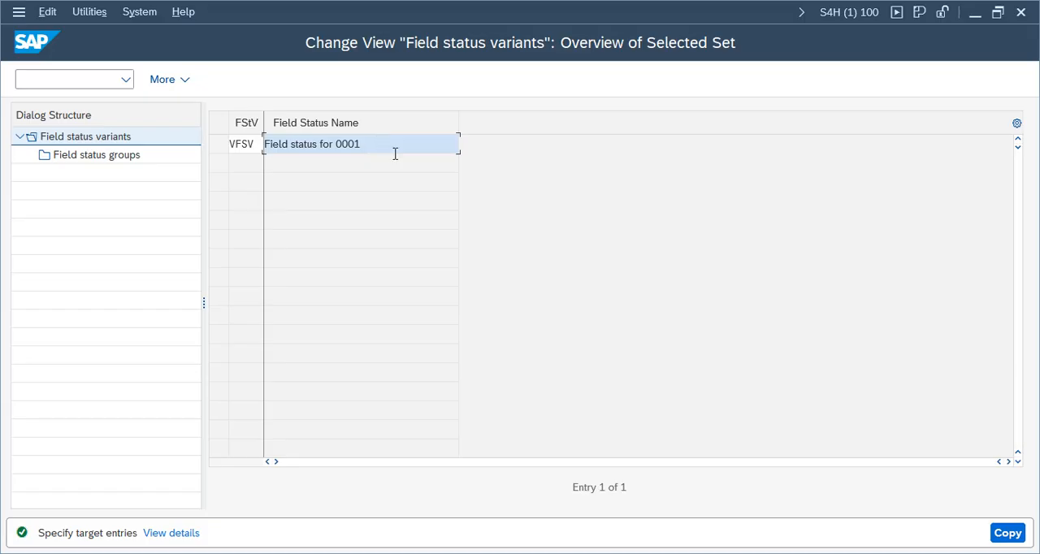
key(BackSpace)
key(BackSpace)
key(BackSpace)
key(BackSpace)
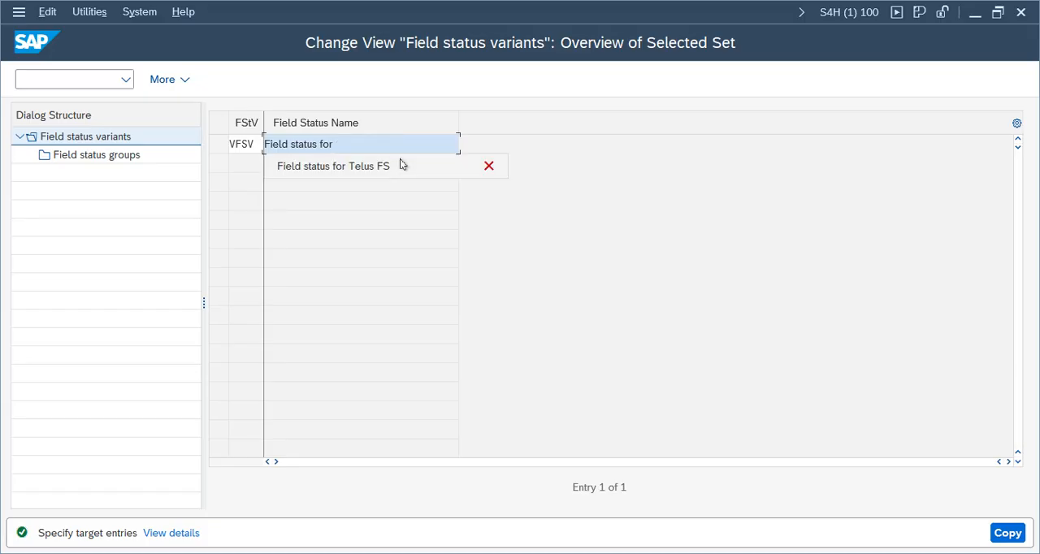
text(Veriozn)
key(BackSpace)
key(BackSpace)
key(BackSpace)
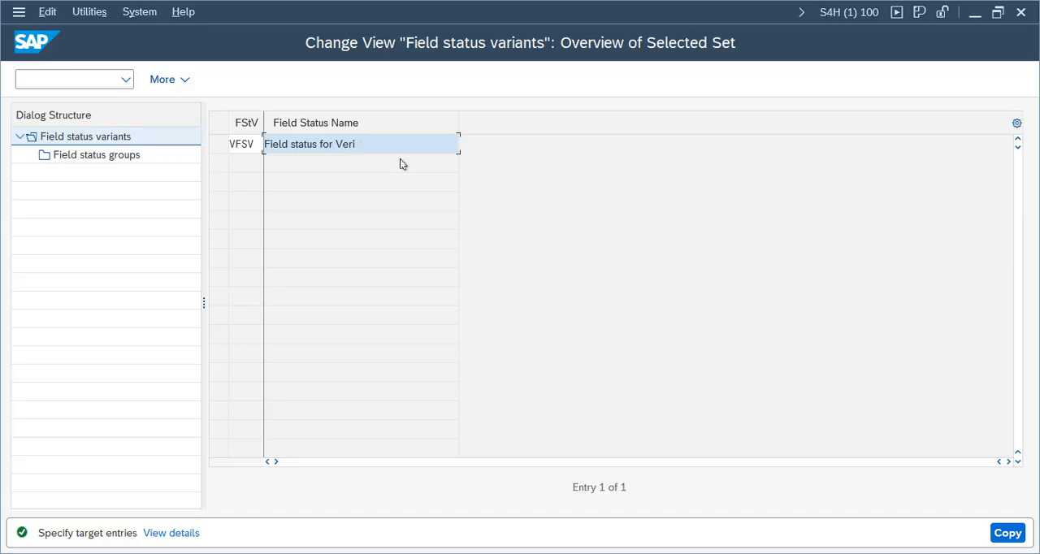
text(zon)
Step: Confirm the copy of the variant with all its dependent entries and acknowledge the information dialog
key(Return)
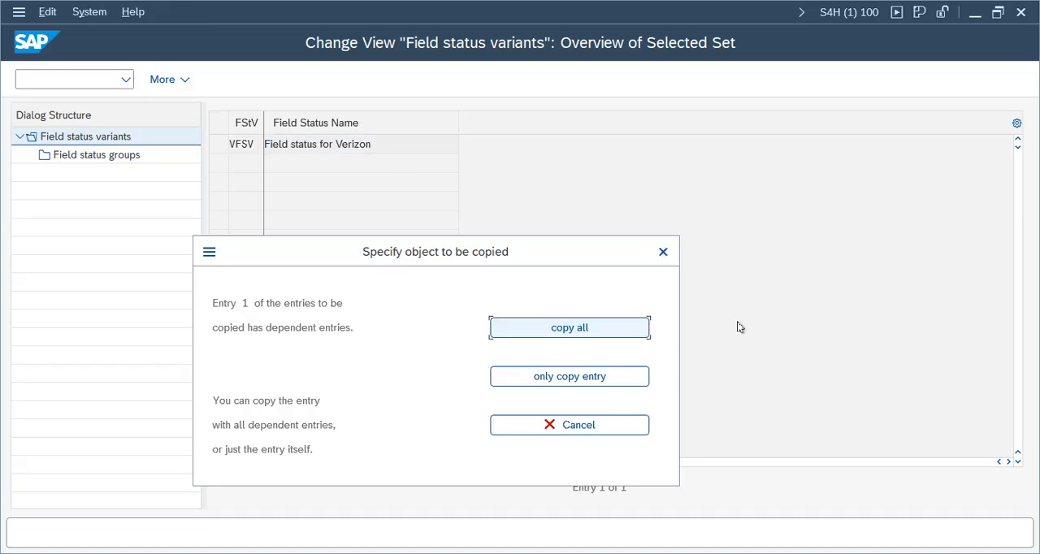
click(599, 329)
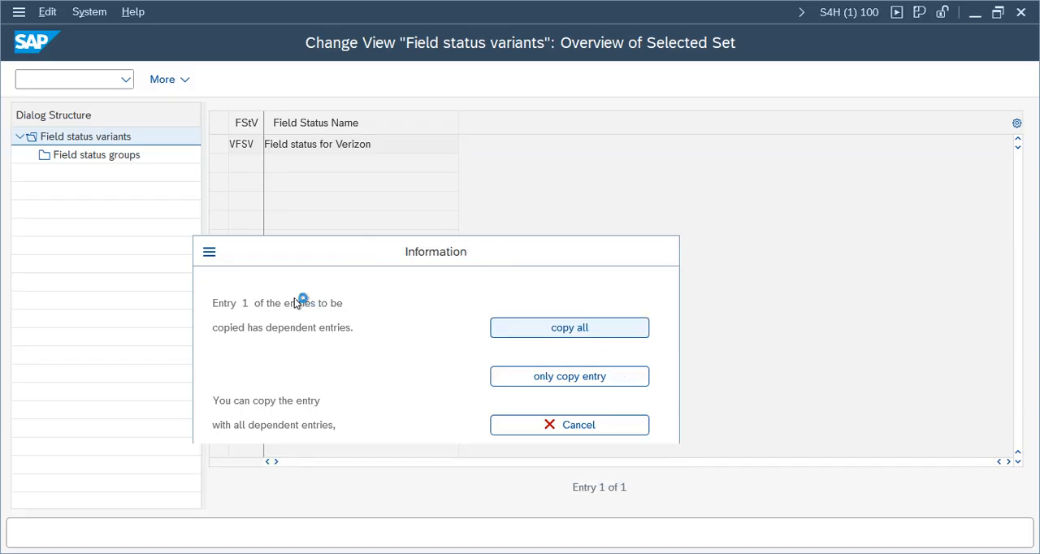
double_click(296, 440)
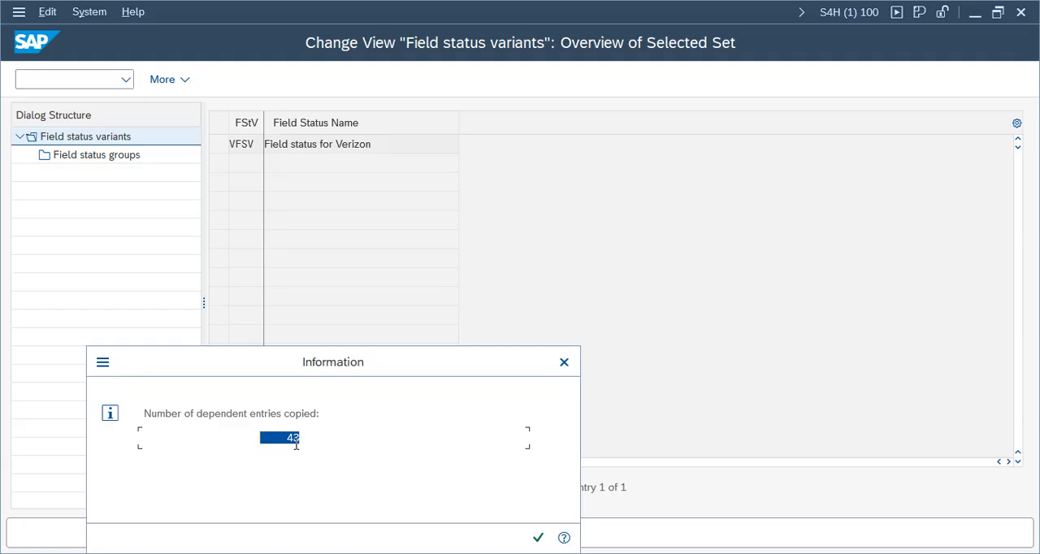
click(540, 538)
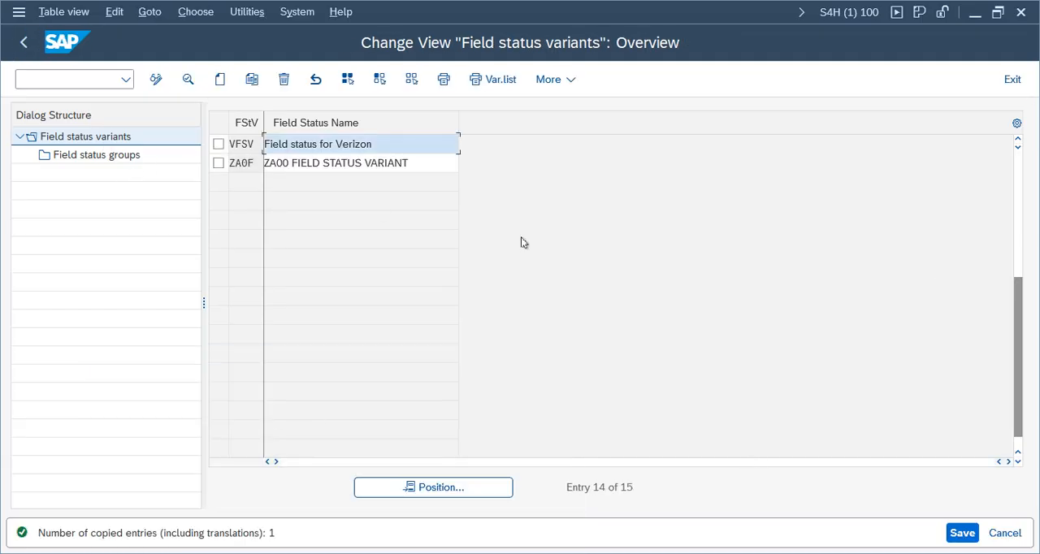
Step: Open the field status groups of variant VFSV and look through the group codes and their descriptions
click(217, 144)
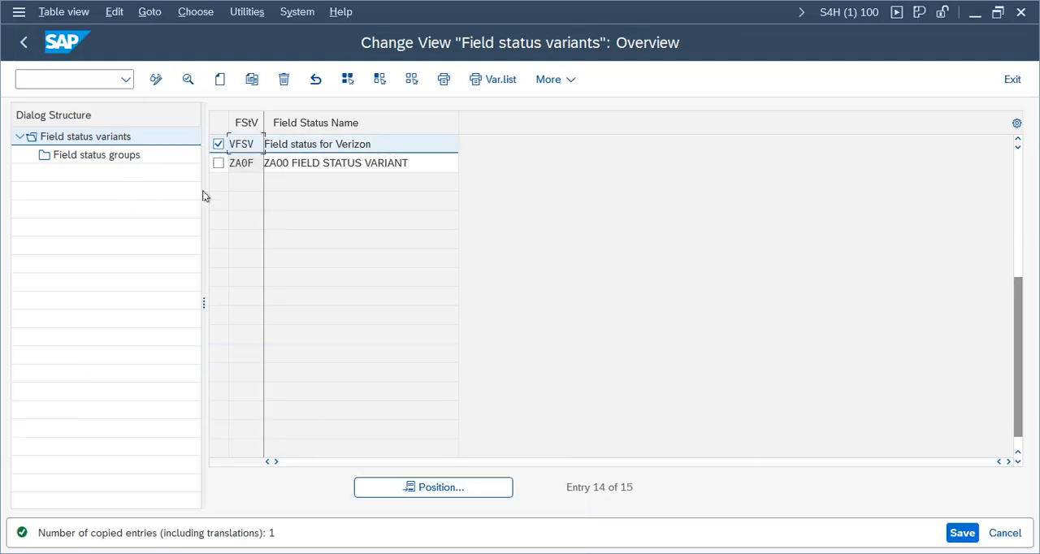
double_click(134, 156)
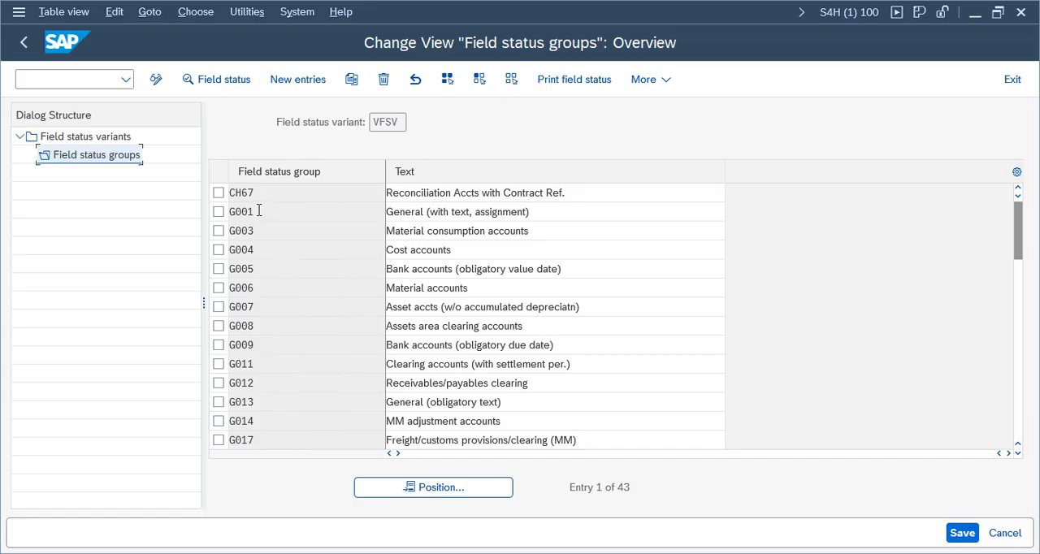
click(446, 226)
click(417, 334)
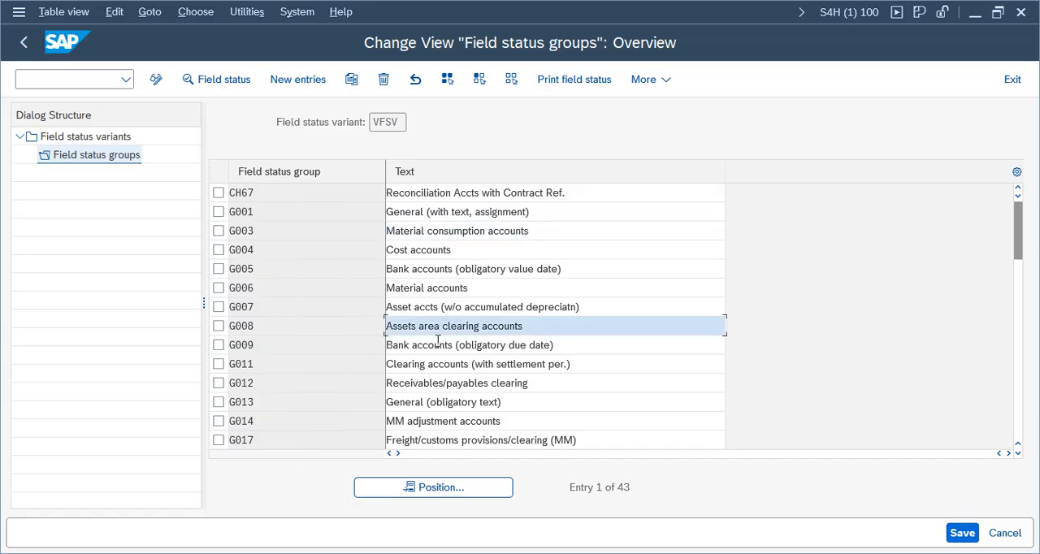
drag(585, 306, 330, 309)
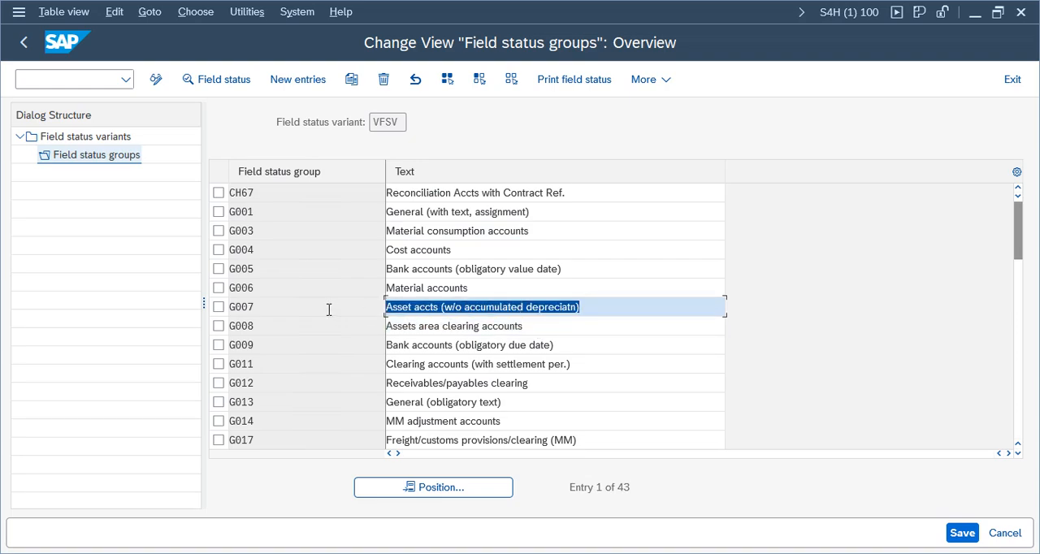
drag(484, 289, 332, 295)
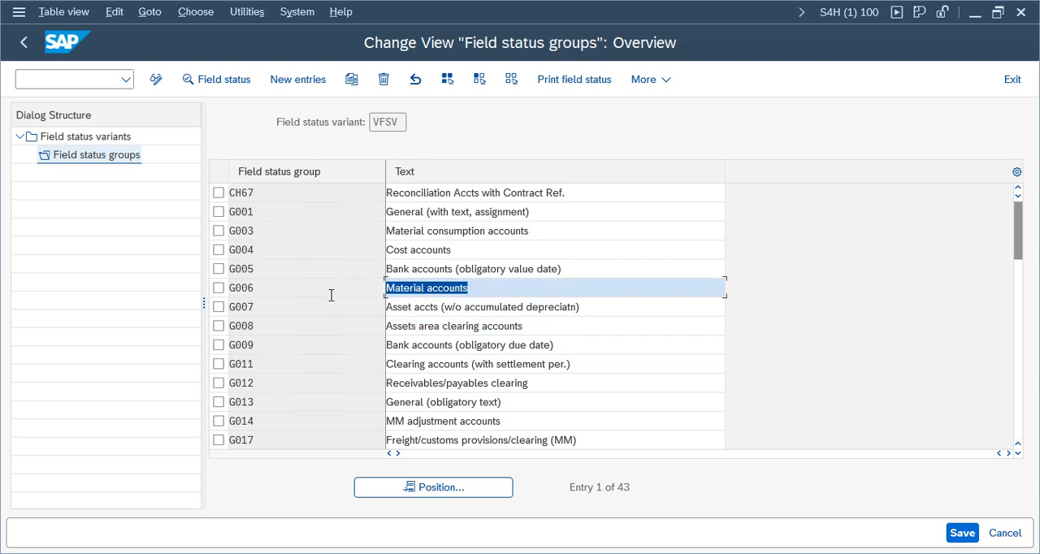
drag(444, 256, 140, 245)
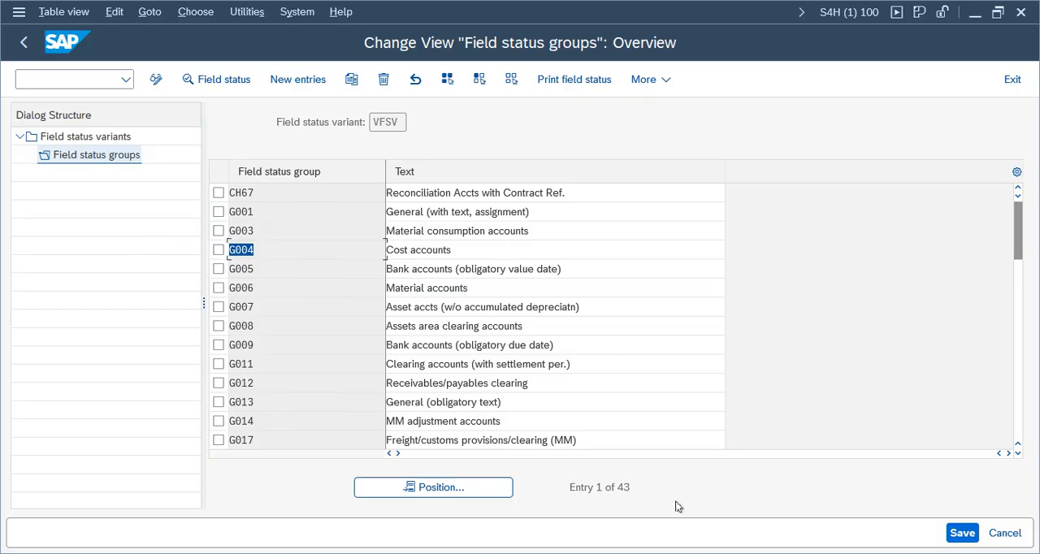
drag(748, 491, 231, 261)
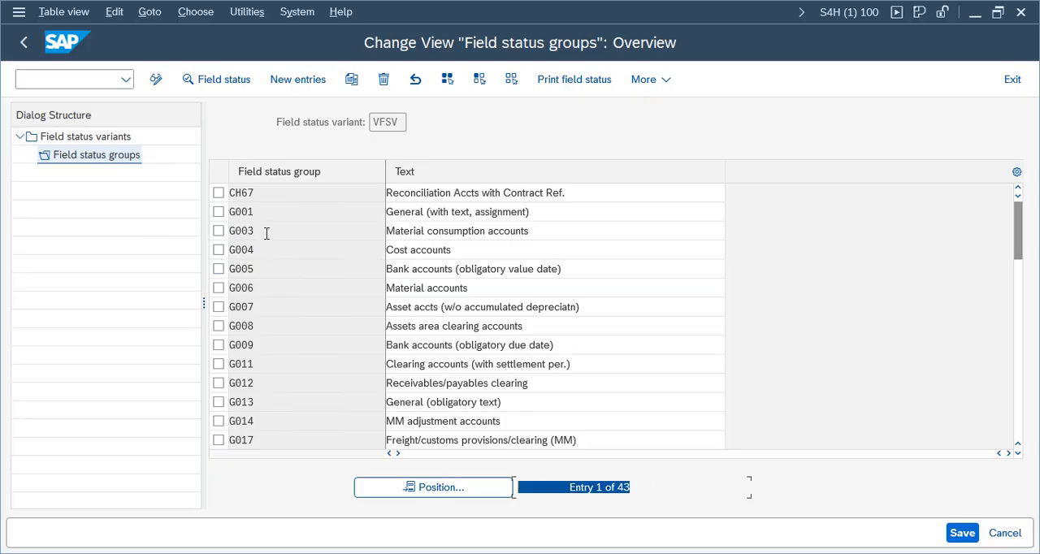
Step: Open the General Data field settings of field status group G001 and examine the suppressed, required and optional fields
double_click(218, 211)
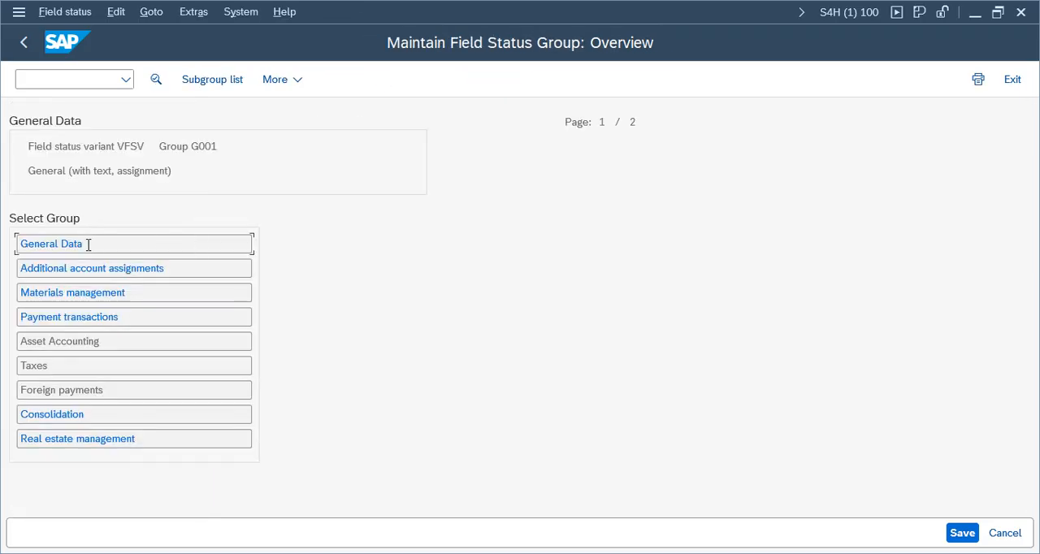
double_click(63, 243)
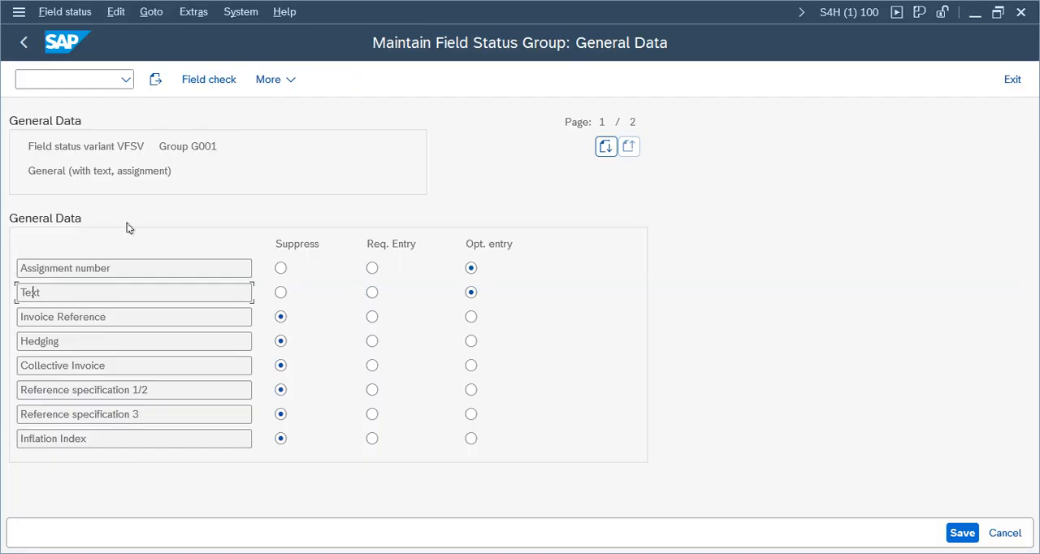
drag(221, 144, 146, 142)
click(234, 146)
drag(234, 145, 162, 146)
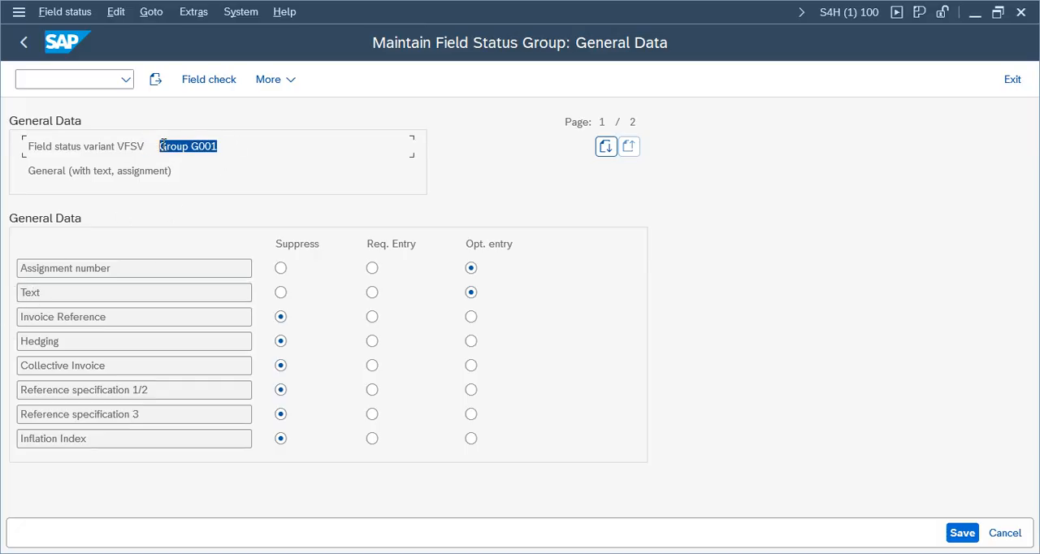
click(206, 147)
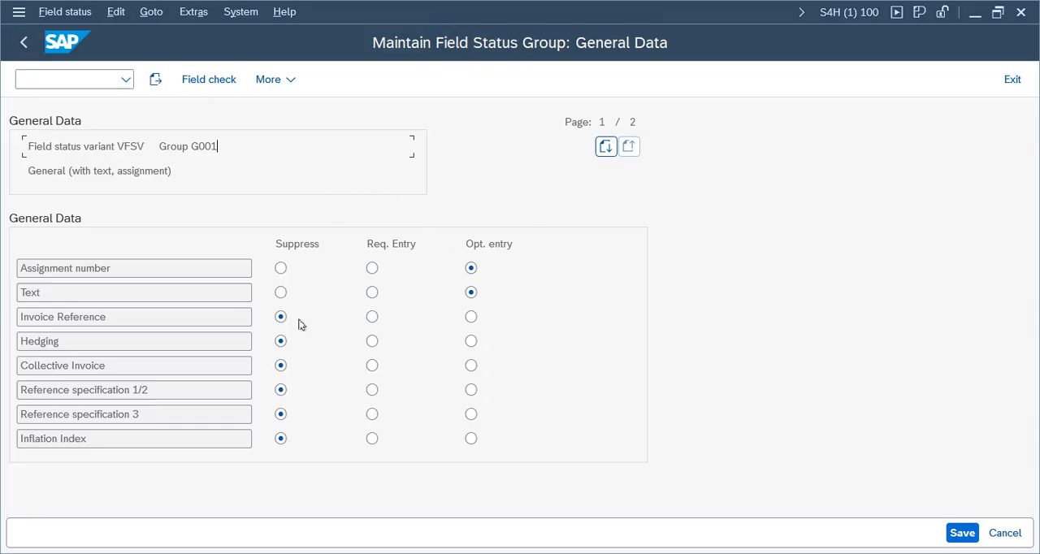
Step: Save the new field status variant, confirm the customizing request and return to the Display IMG tree
click(962, 533)
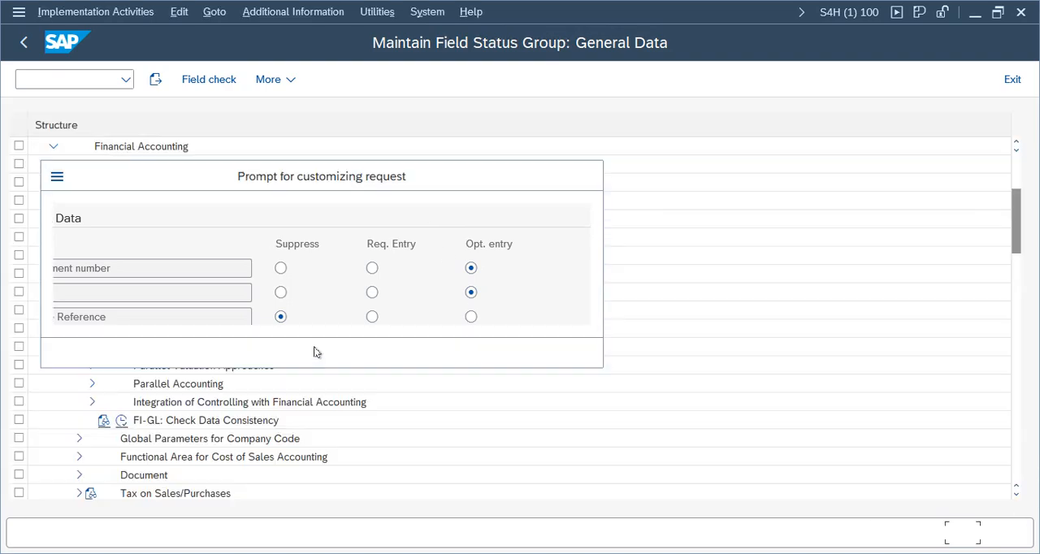
click(404, 352)
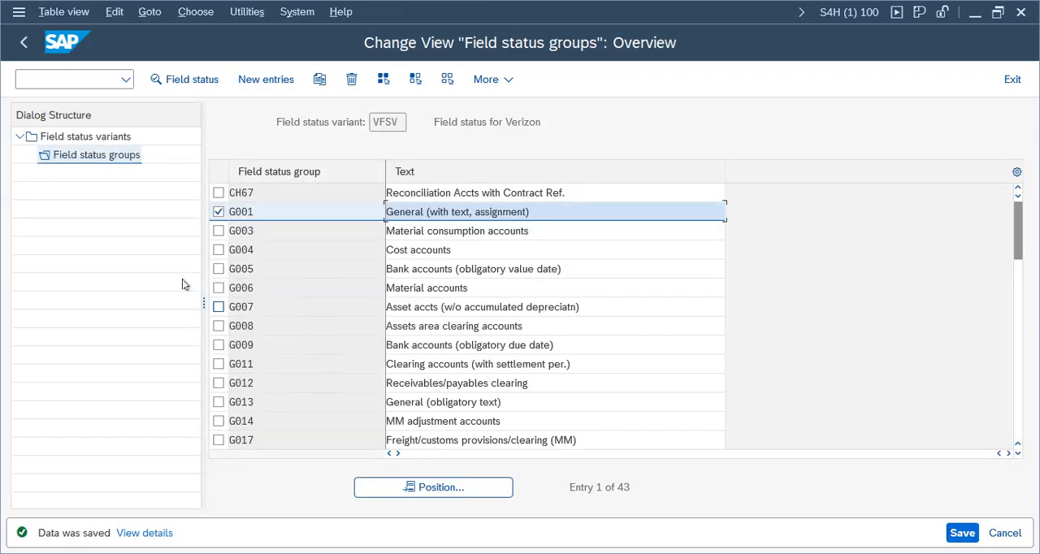
click(25, 41)
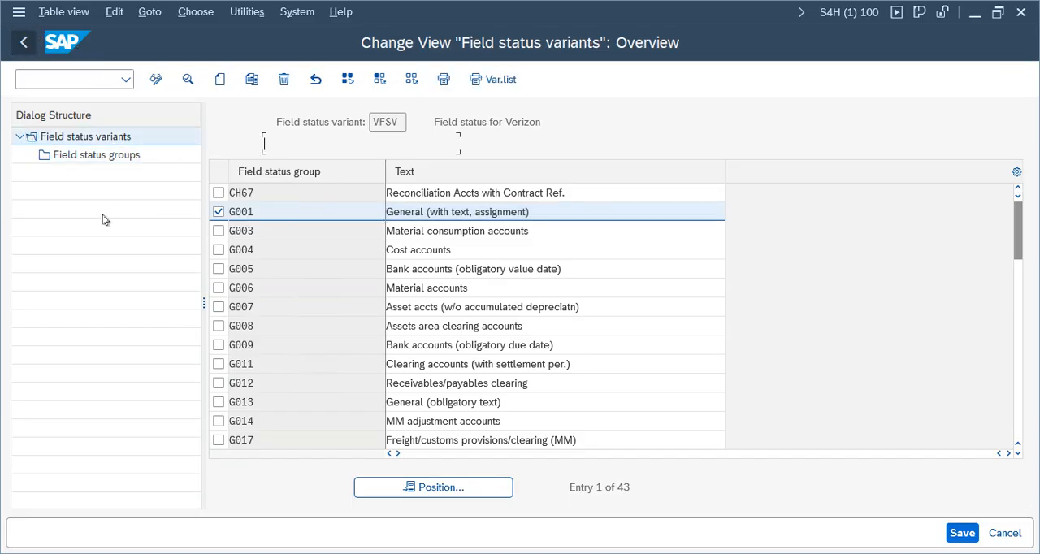
click(22, 44)
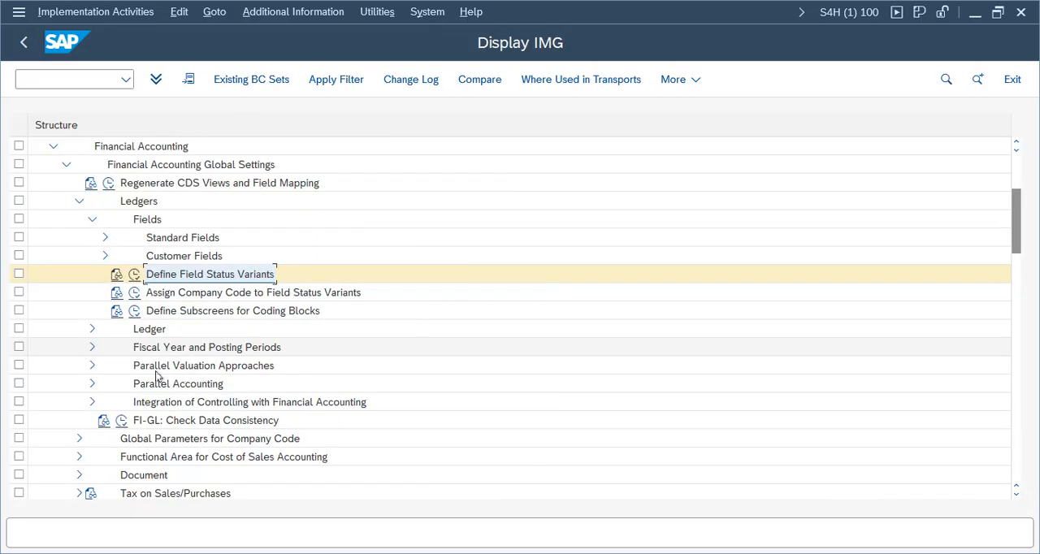
Step: Open the Assign Company Code to Field Status Variants activity and position the list at company code VZ01
double_click(236, 292)
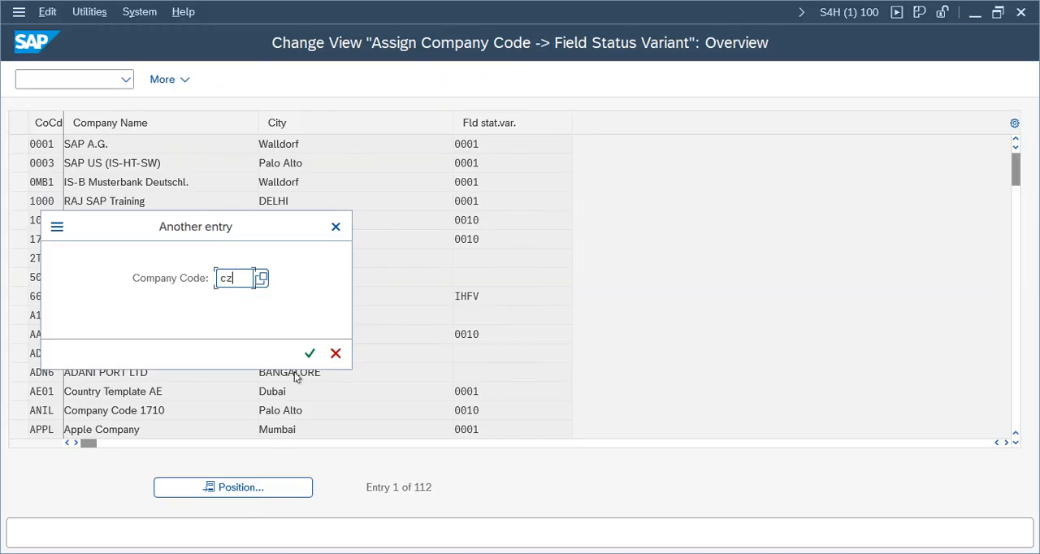
key(BackSpace)
key(BackSpace)
text(vv01)
key(Return)
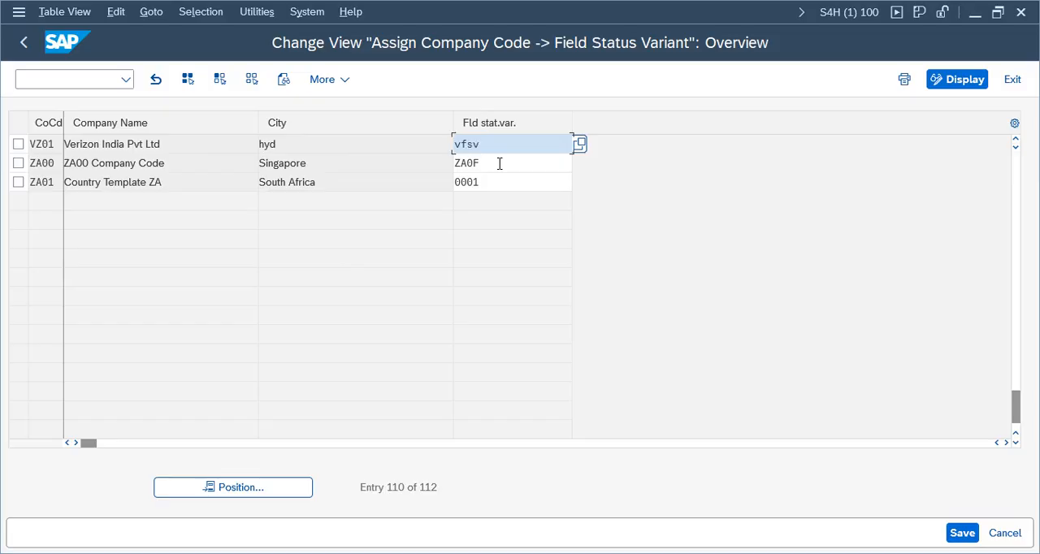
Step: Assign field status variant VFSV to company code VZ01, save it to the customizing request and return to the Display IMG tree
key(Return)
key(ctrl+s)
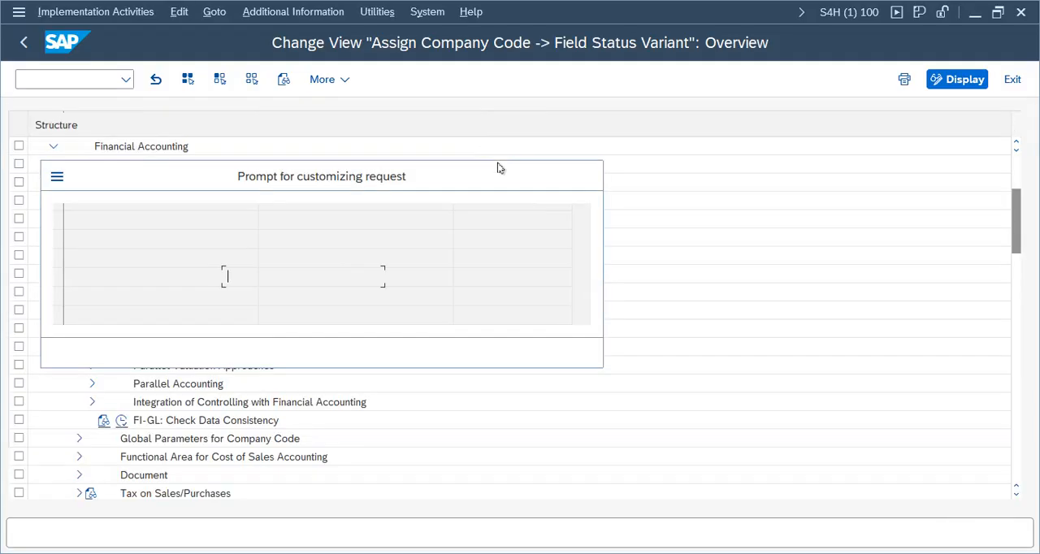
key(Return)
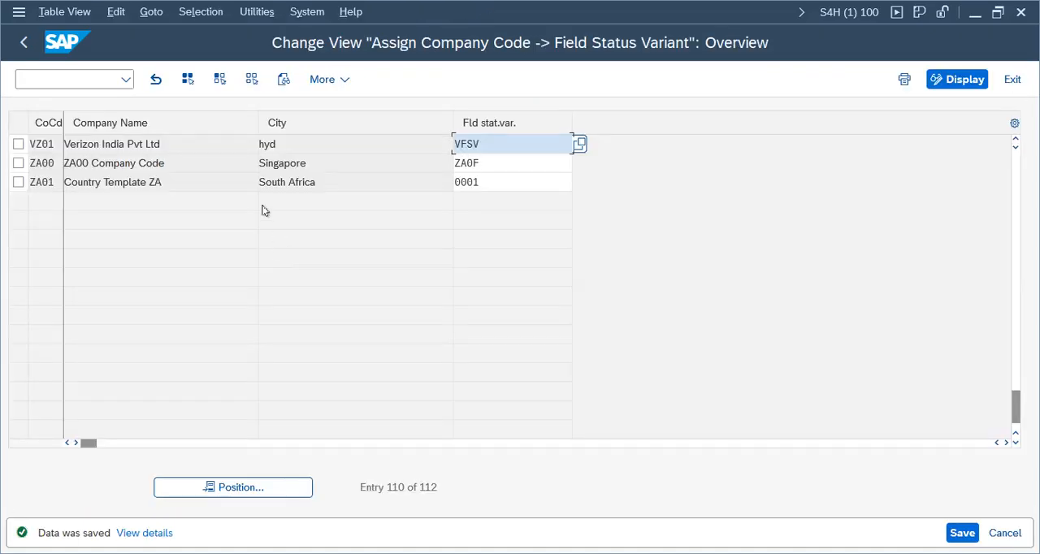
key(F3)
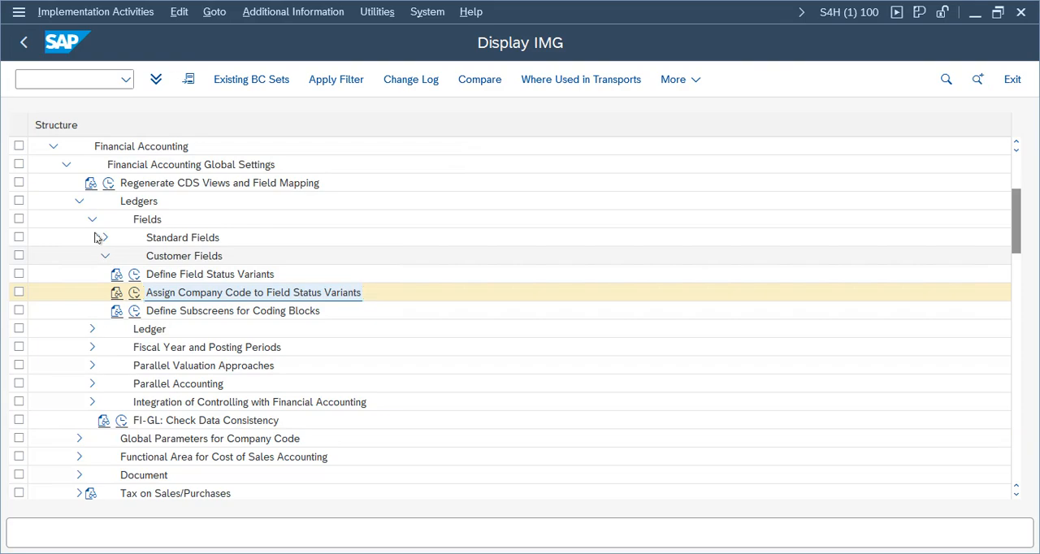
Step: Open the Define Settings for Ledgers and Currency Types activity, accepting the ledger assignment warning and closing the consistency check messages
click(112, 254)
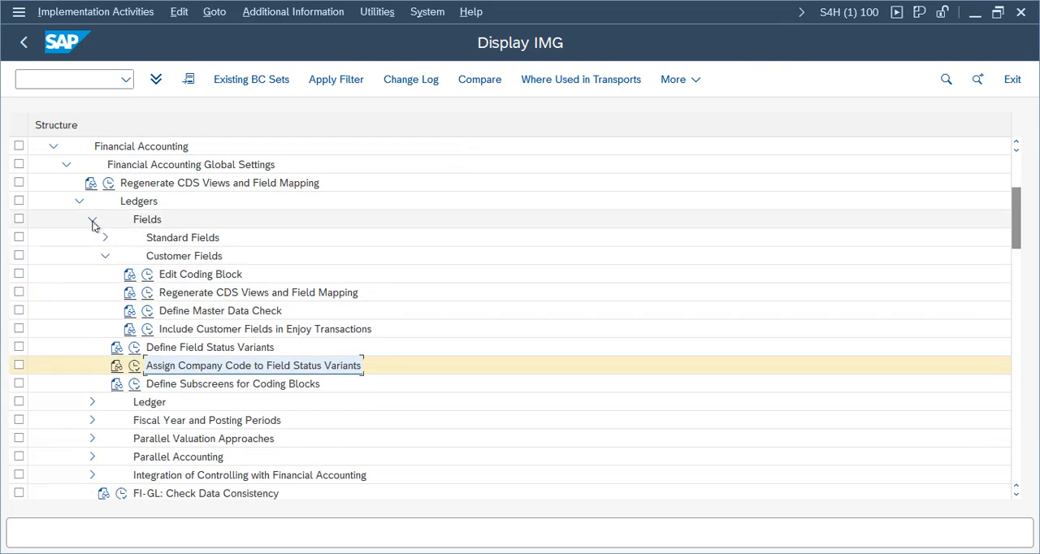
click(92, 220)
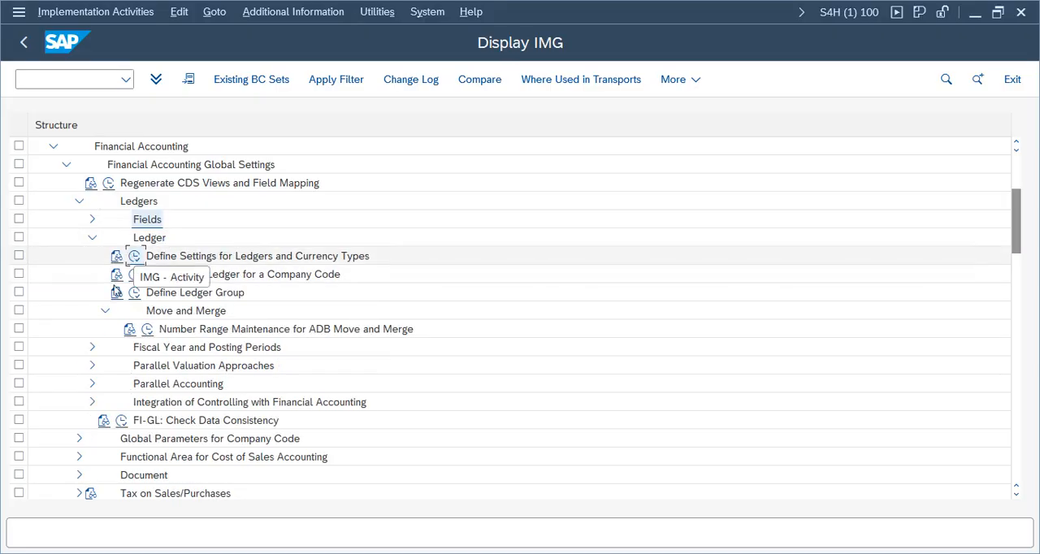
click(135, 257)
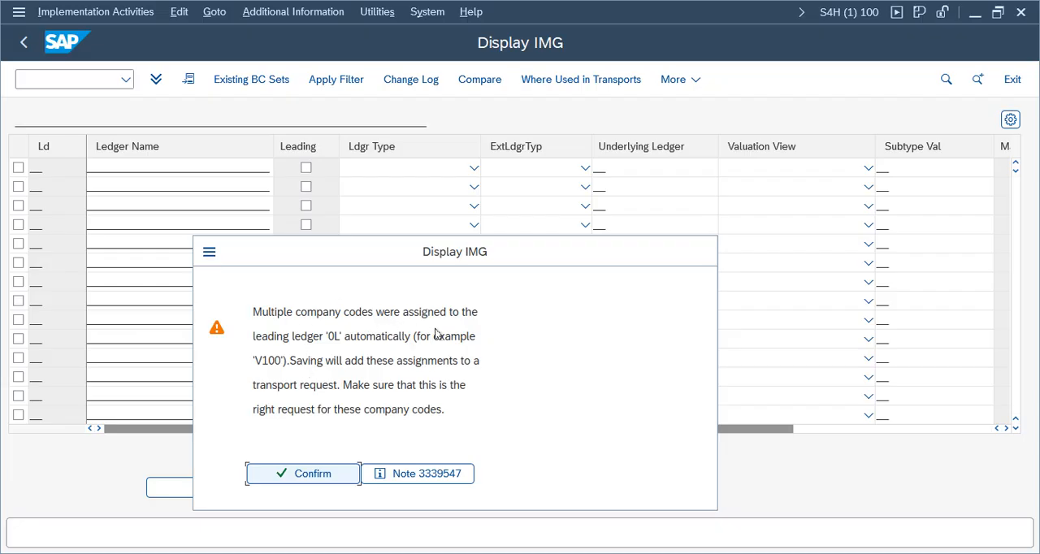
click(302, 478)
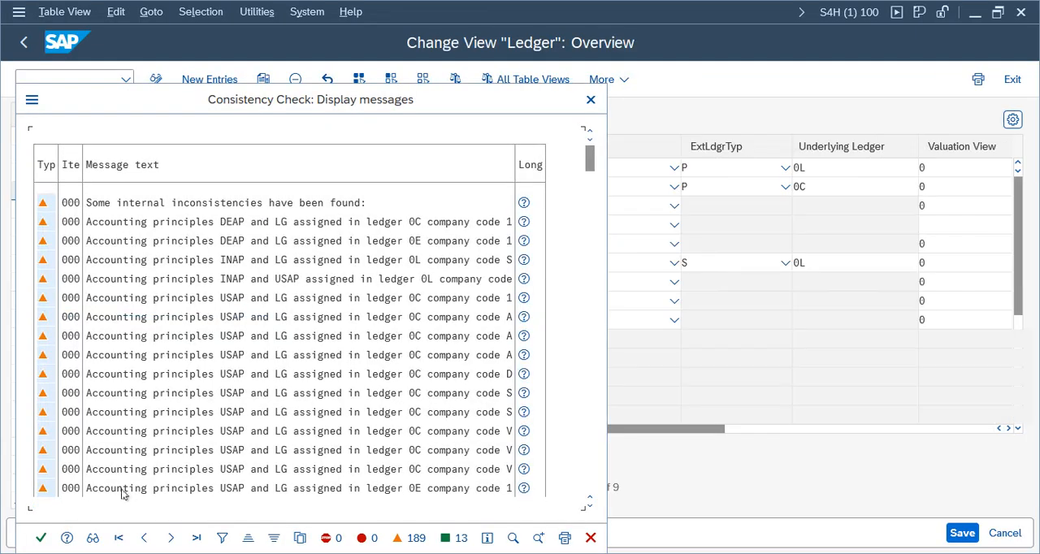
click(43, 541)
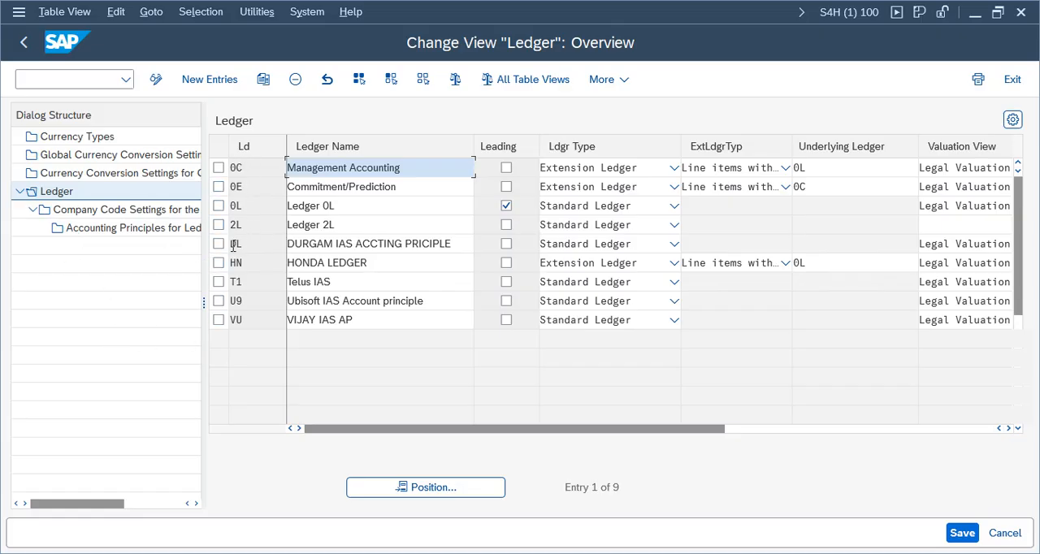
Step: Select leading ledger 0L and open its Company Code Settings for the Ledger, closing the consistency check messages
click(218, 206)
drag(337, 207, 283, 208)
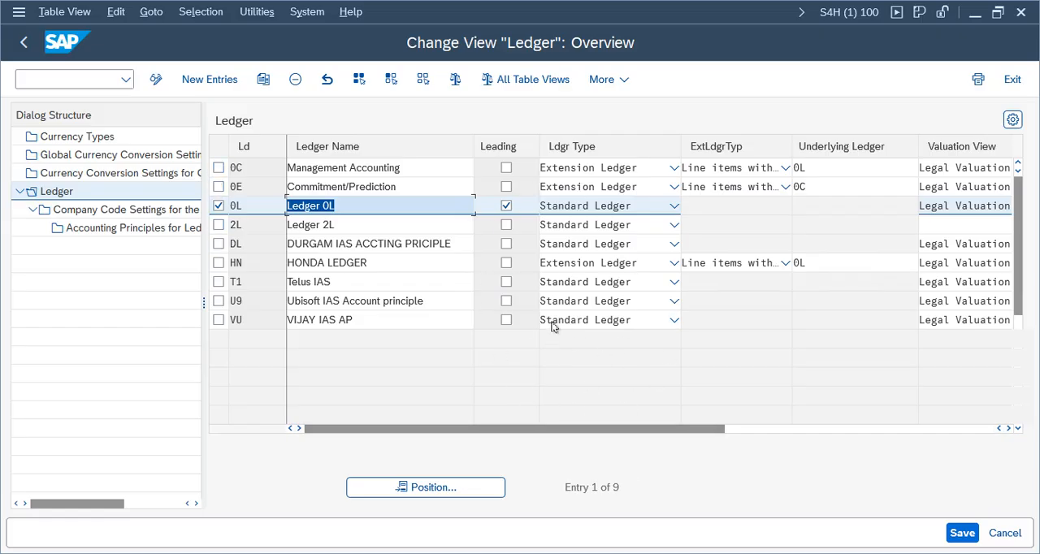
drag(621, 487, 567, 486)
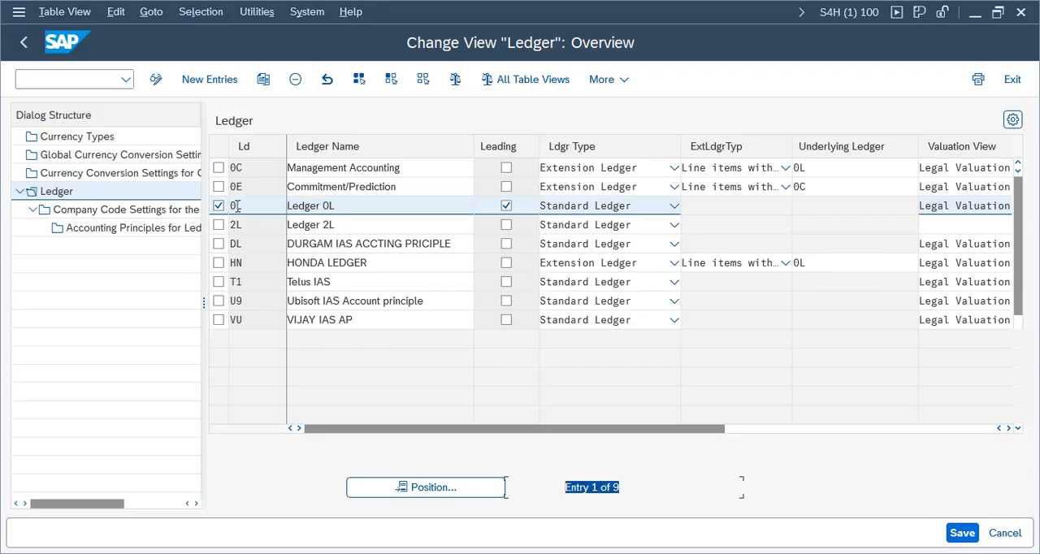
double_click(123, 211)
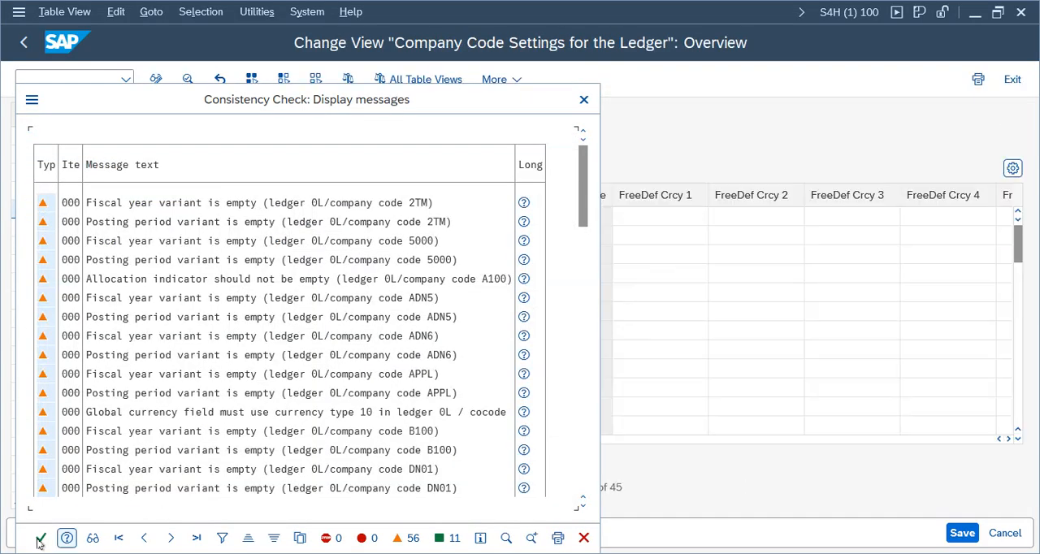
click(40, 540)
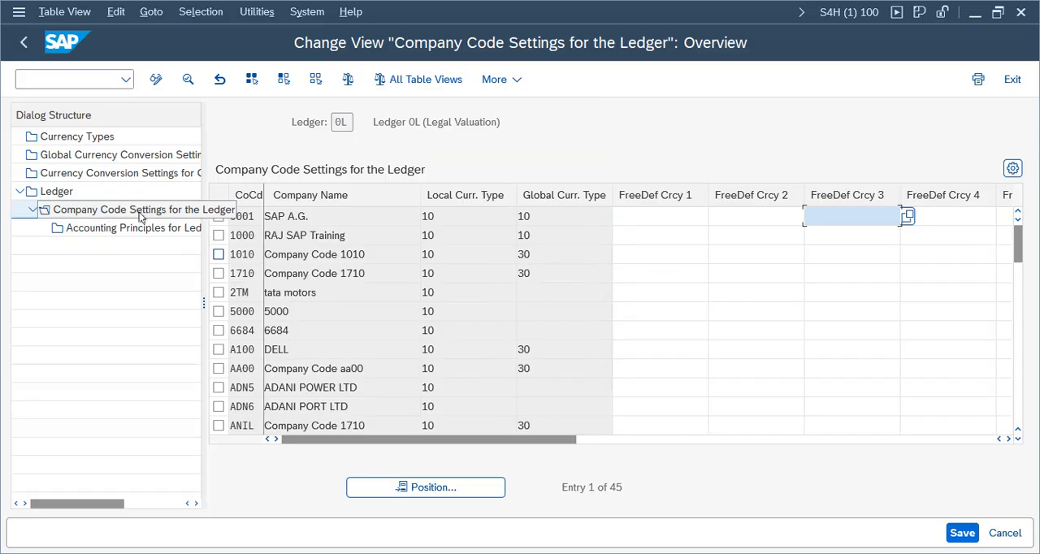
Step: Locate company code VZ01 in ledger 0L's company code settings, examine its entry and leave the activity without saving
click(424, 487)
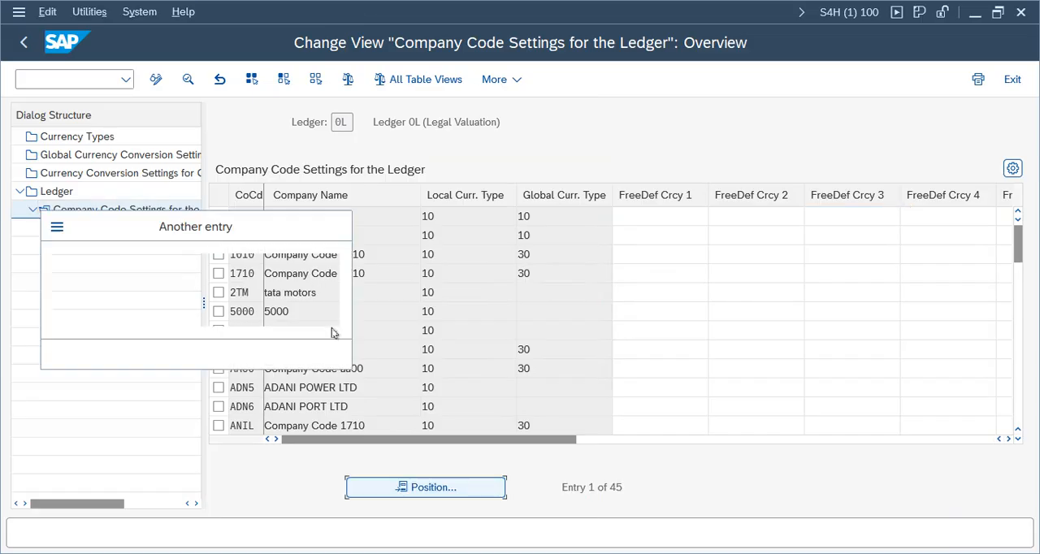
text(vz01)
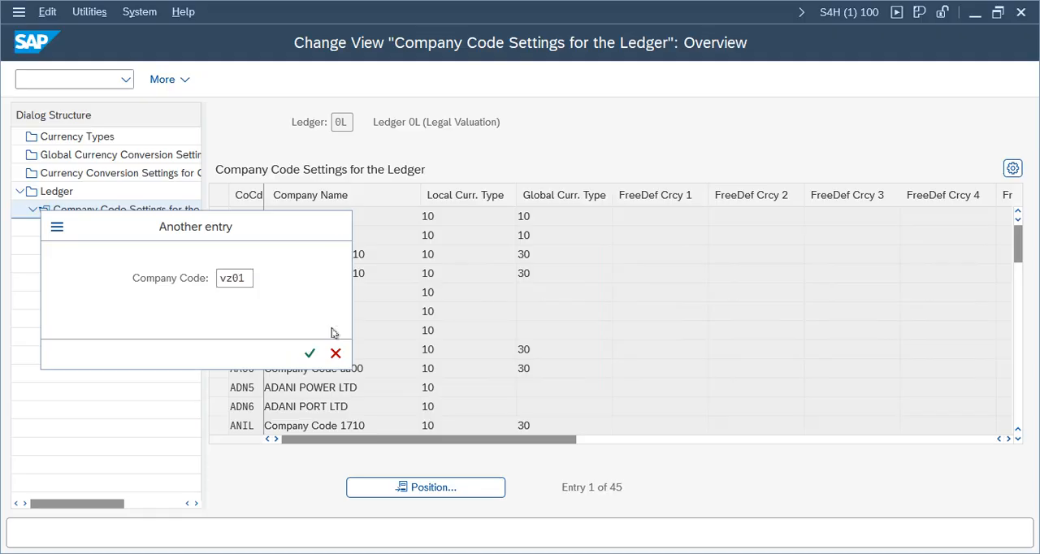
key(Return)
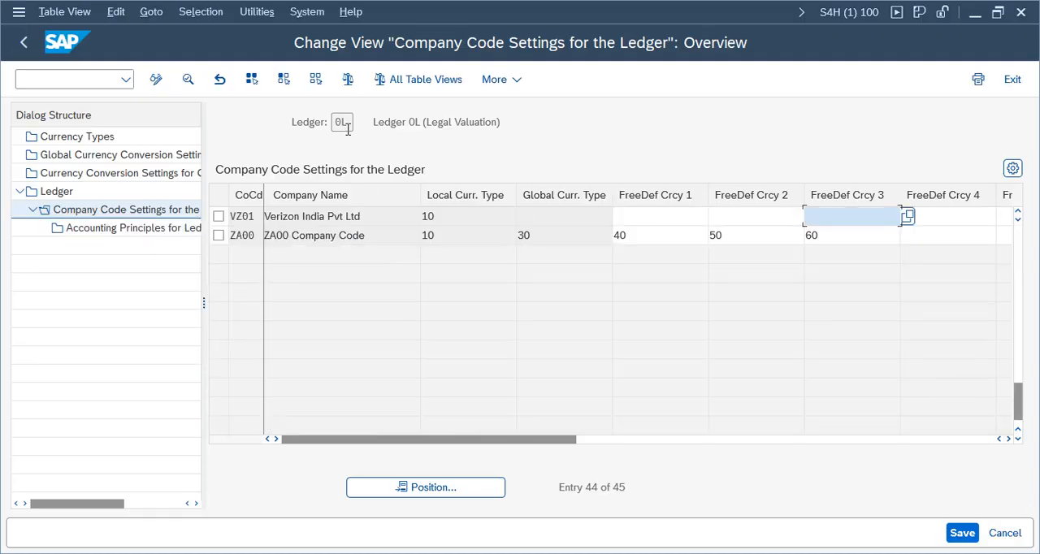
click(218, 216)
click(340, 122)
double_click(340, 121)
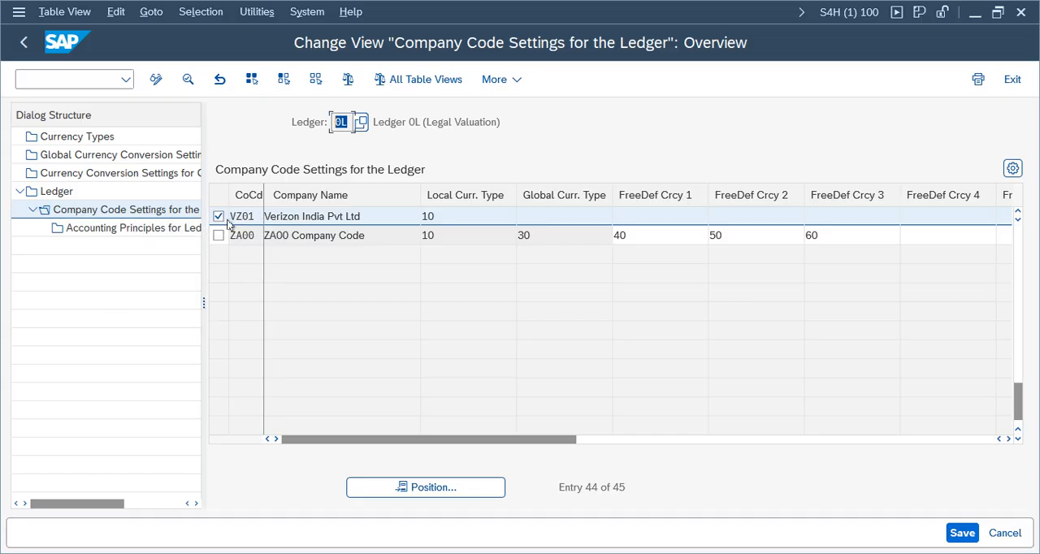
click(1012, 79)
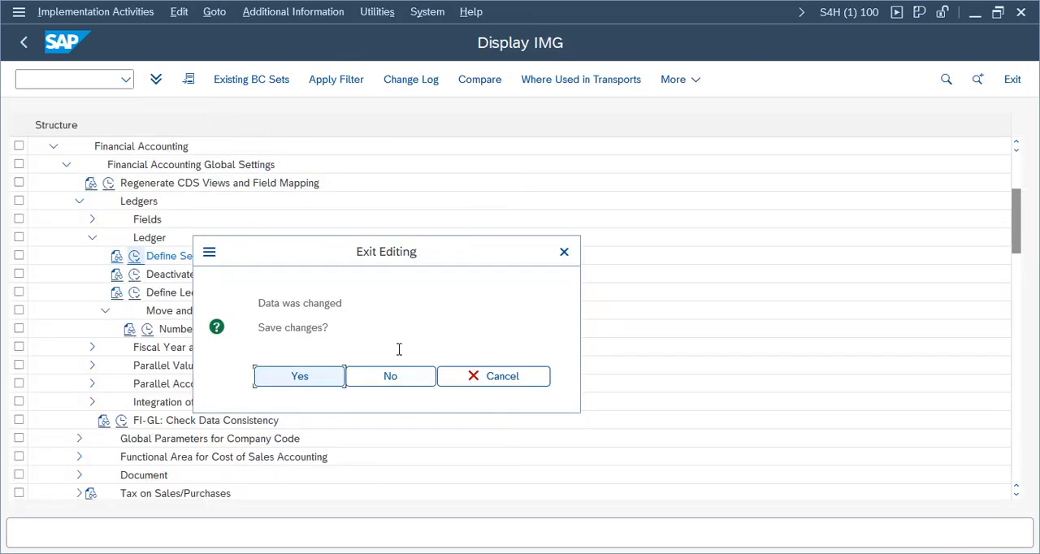
click(405, 380)
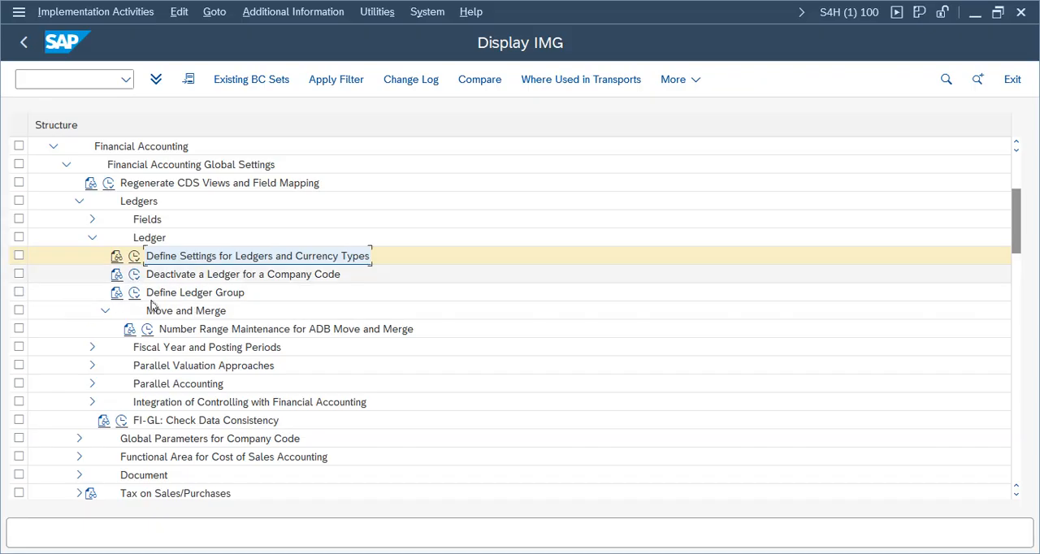
Step: Open Define Accounting Principles under Parallel Accounting and add principle VIAS named Verizon Indian Accounting Standard
click(172, 385)
click(93, 384)
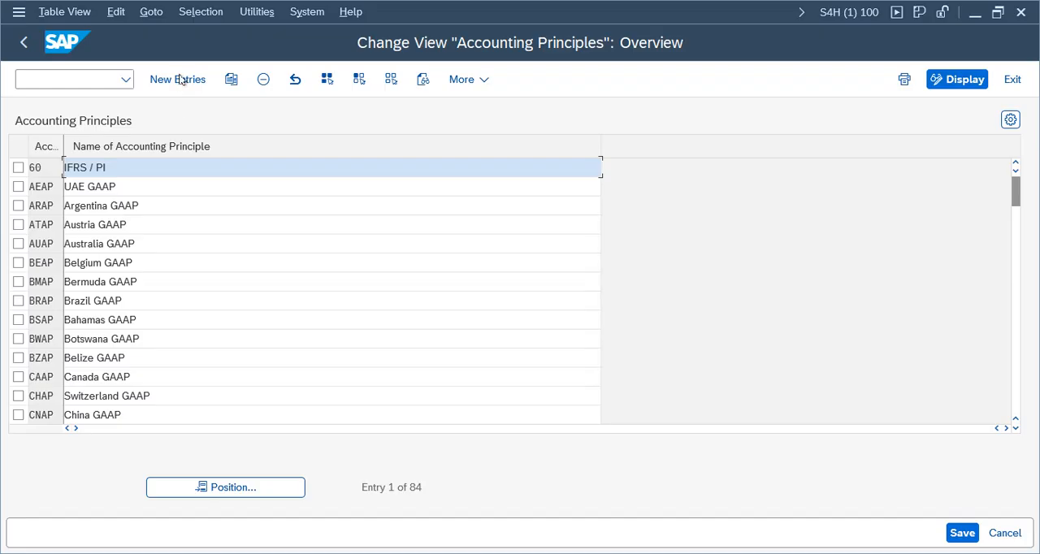
key(F5)
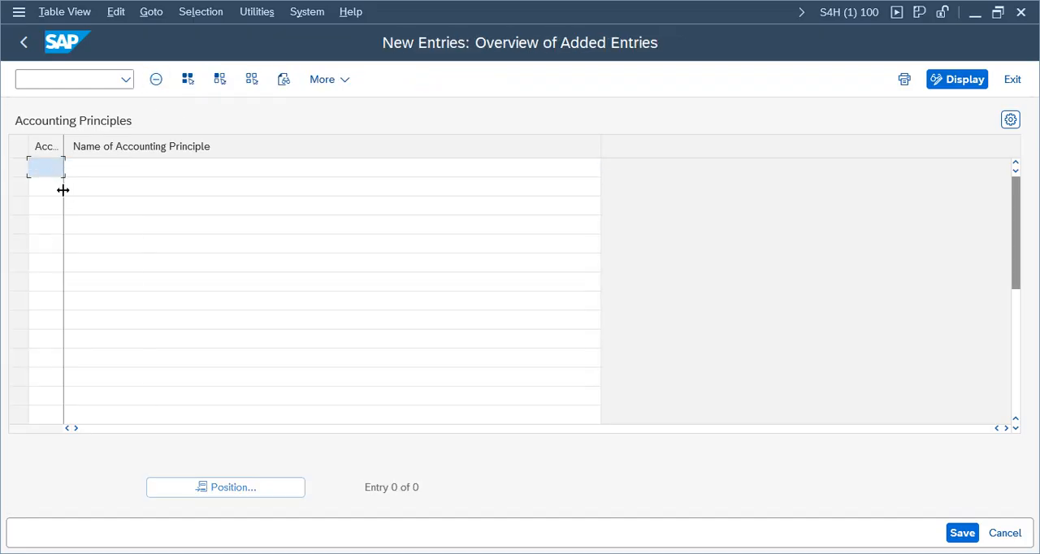
text(VIAS)
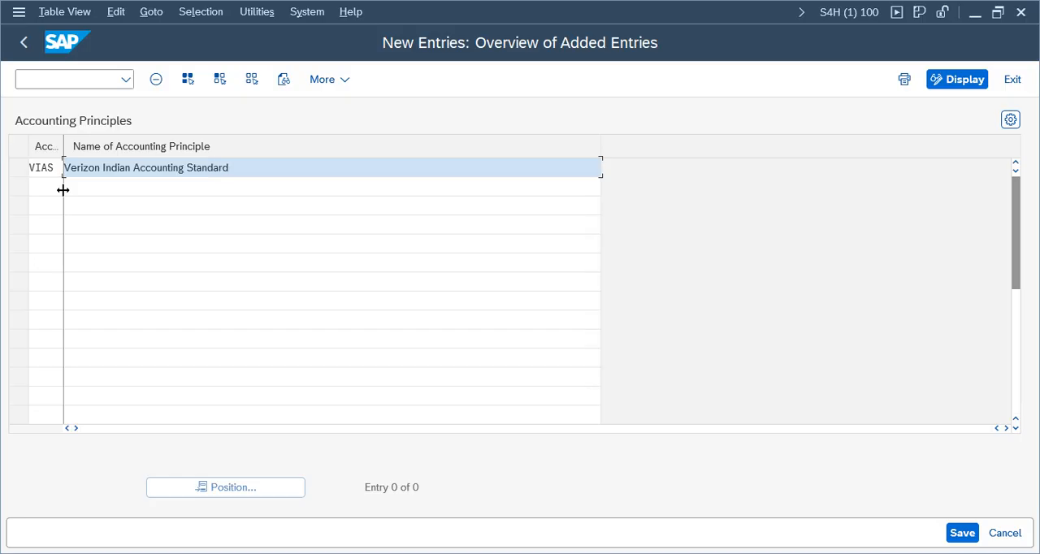
Step: Add accounting principle VUSG named Verion US GAAP, save both new entries to the customizing request and return to the IMG tree
click(45, 187)
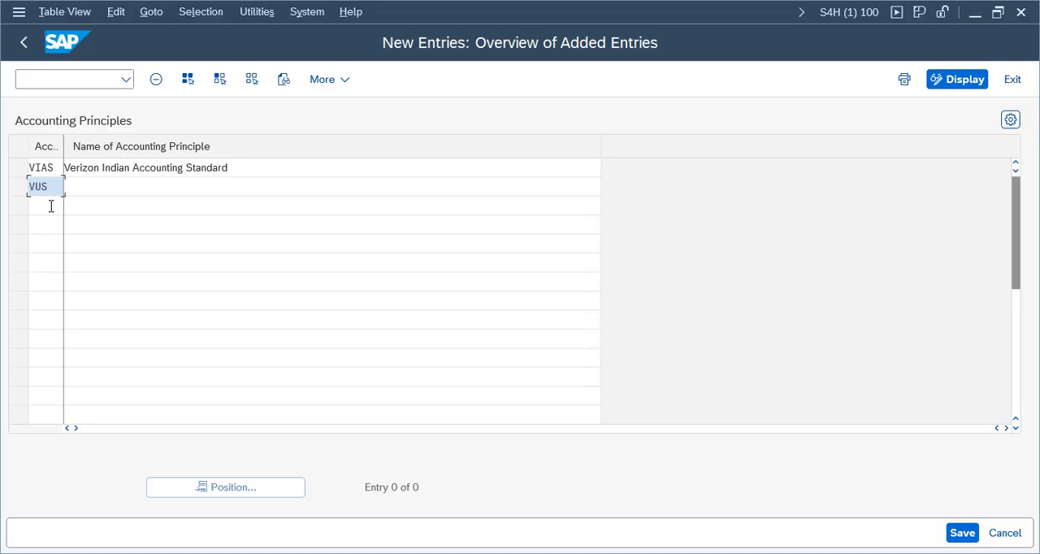
click(129, 191)
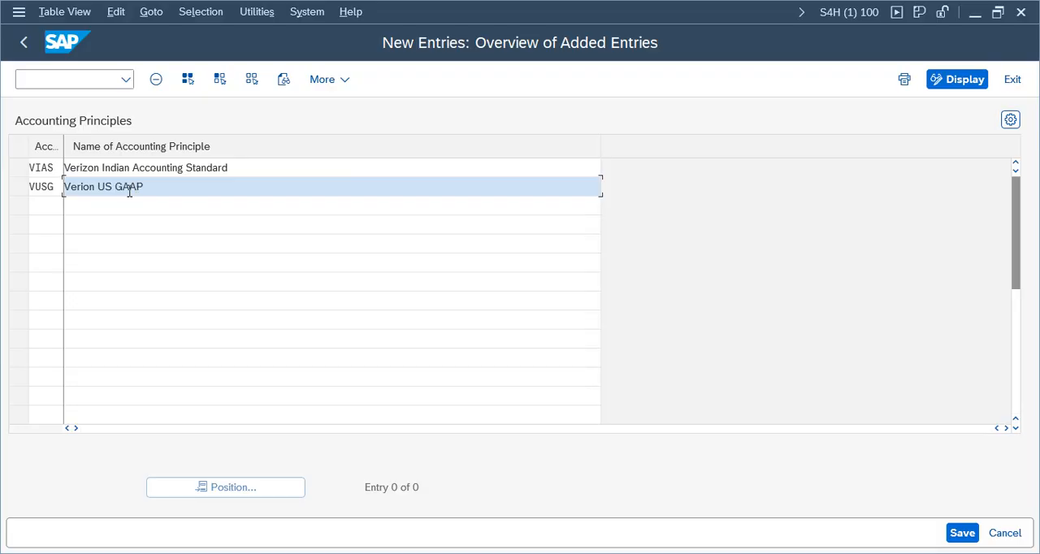
click(962, 533)
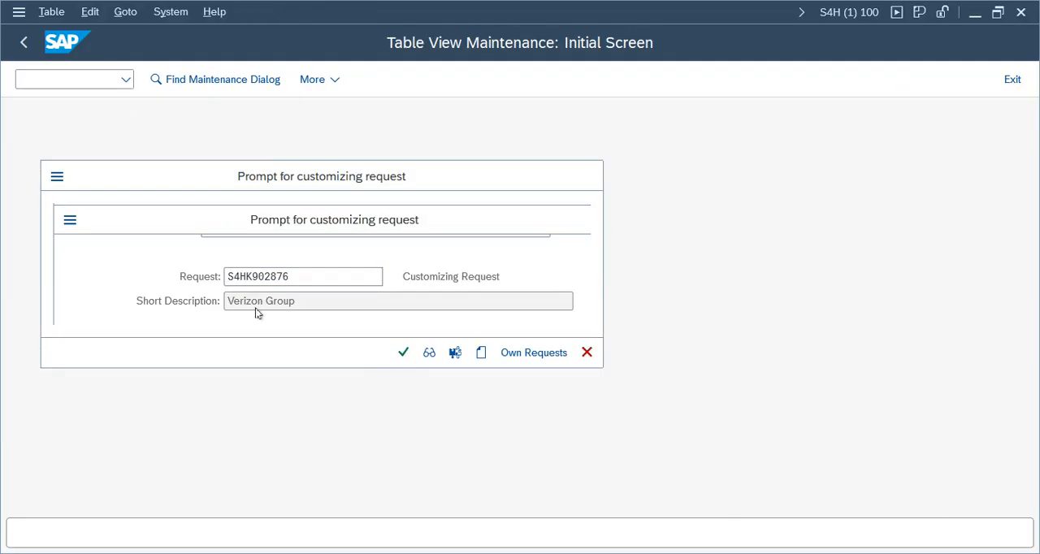
key(Return)
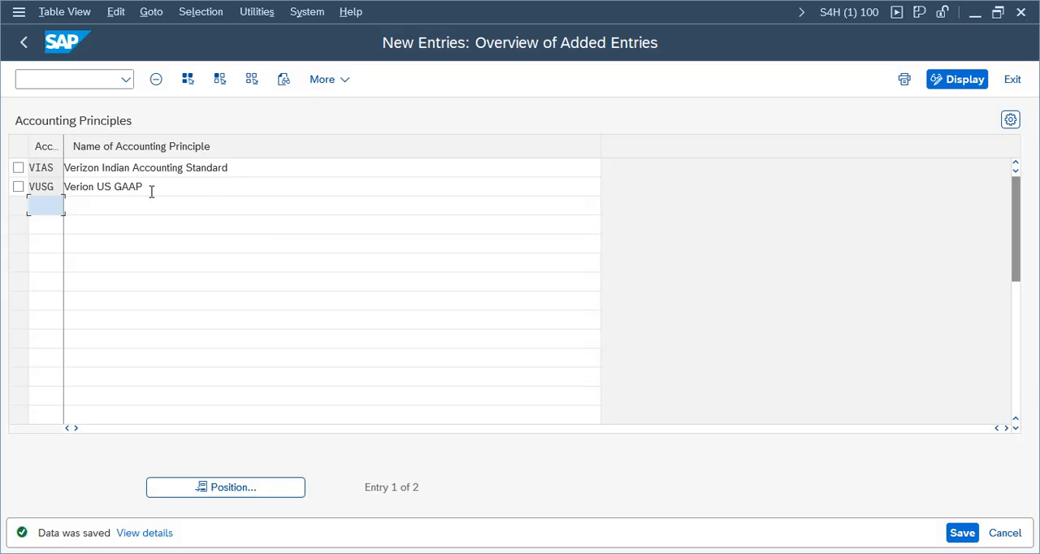
drag(147, 186, 9, 182)
drag(240, 167, 11, 87)
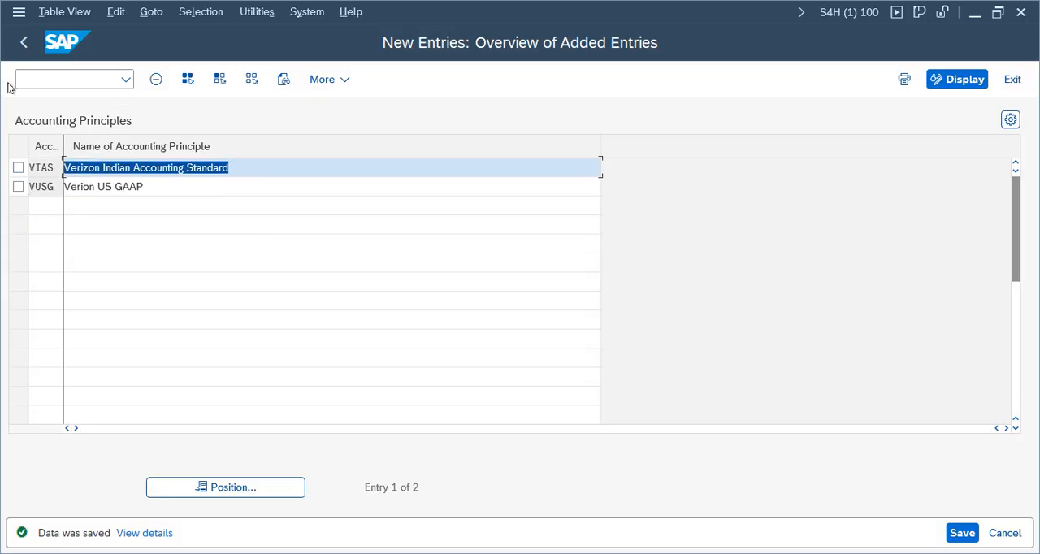
click(23, 42)
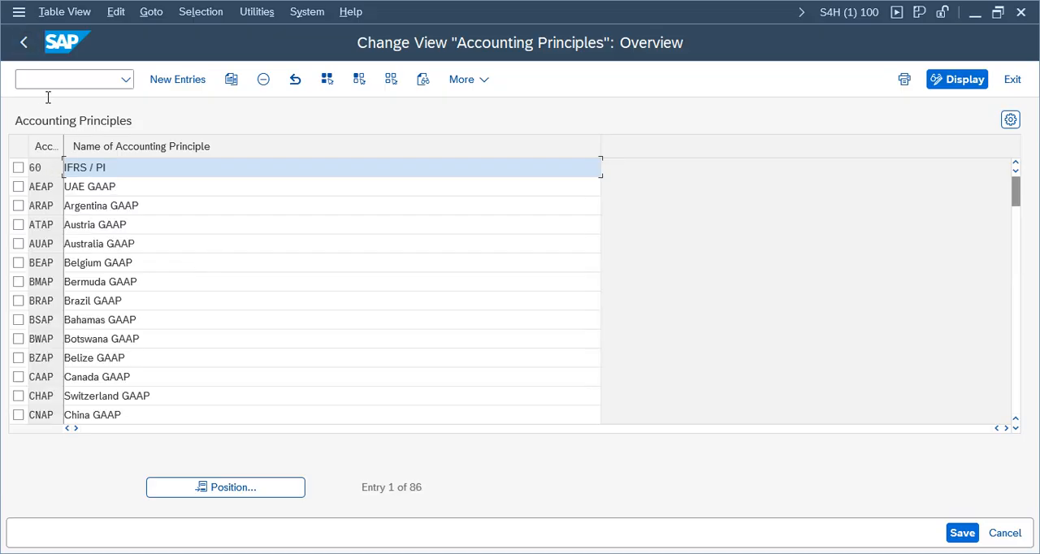
click(24, 43)
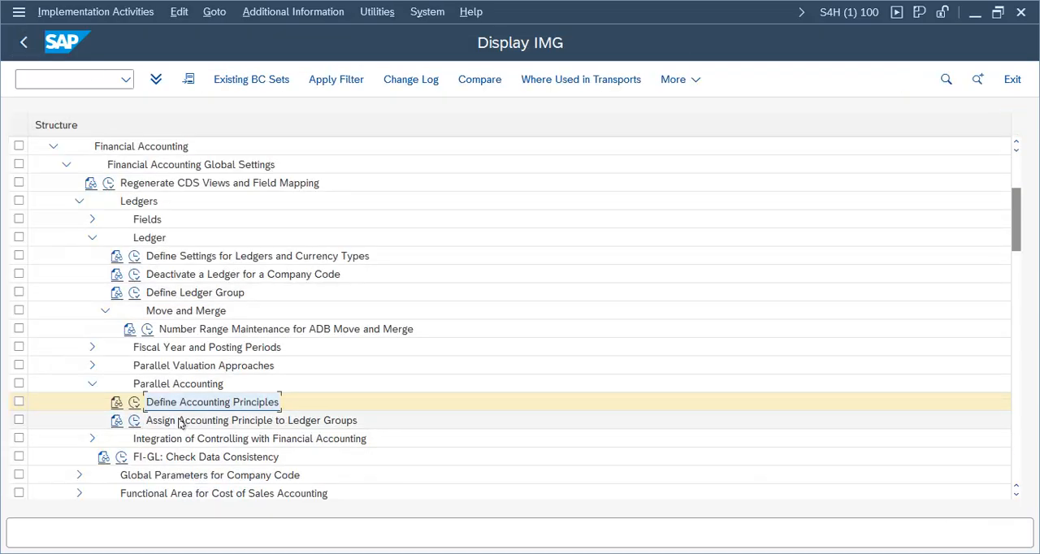
Step: Reopen the Define Settings for Ledgers and Currency Types activity and display the company code settings of ledger 0L
click(322, 425)
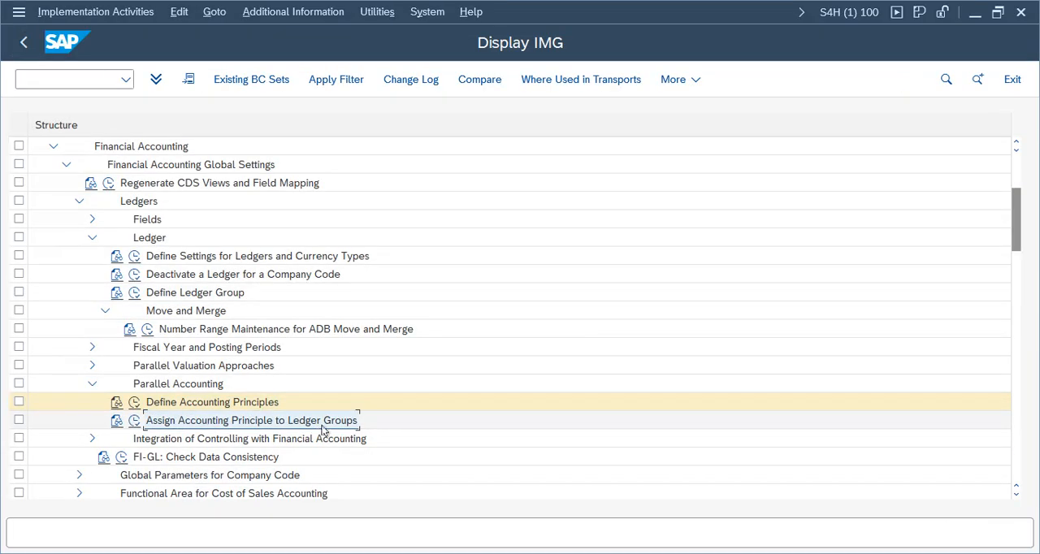
double_click(159, 255)
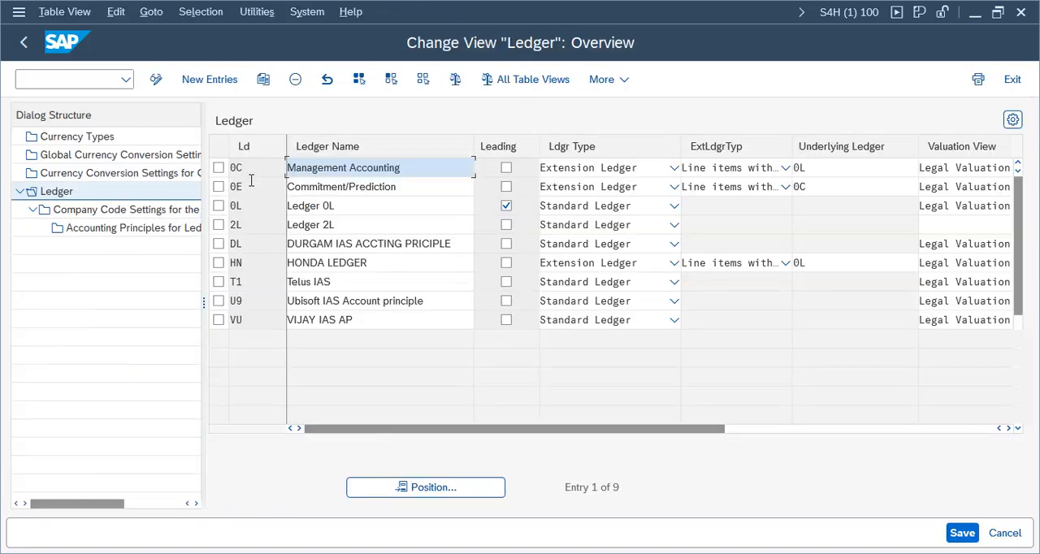
click(219, 168)
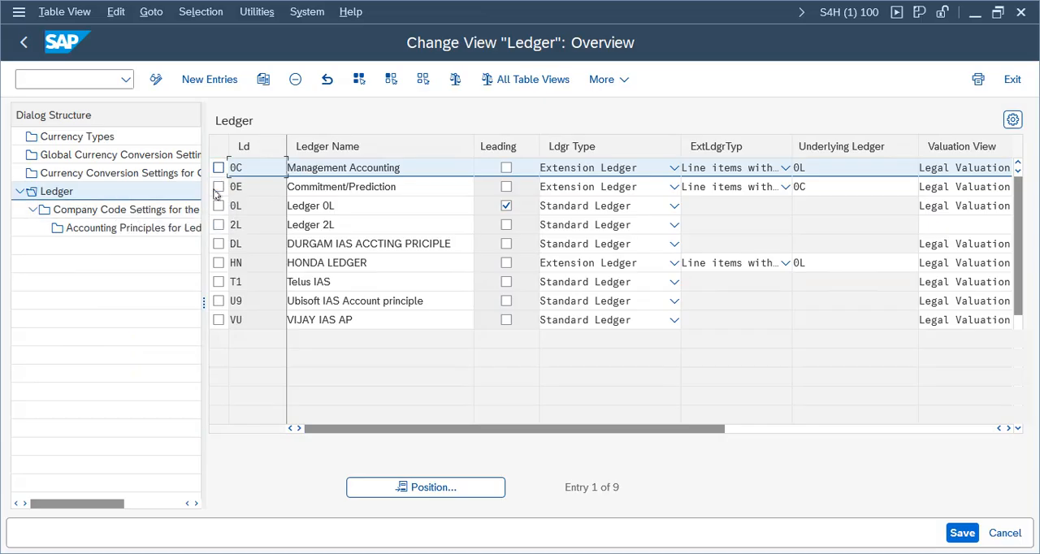
click(219, 206)
double_click(118, 210)
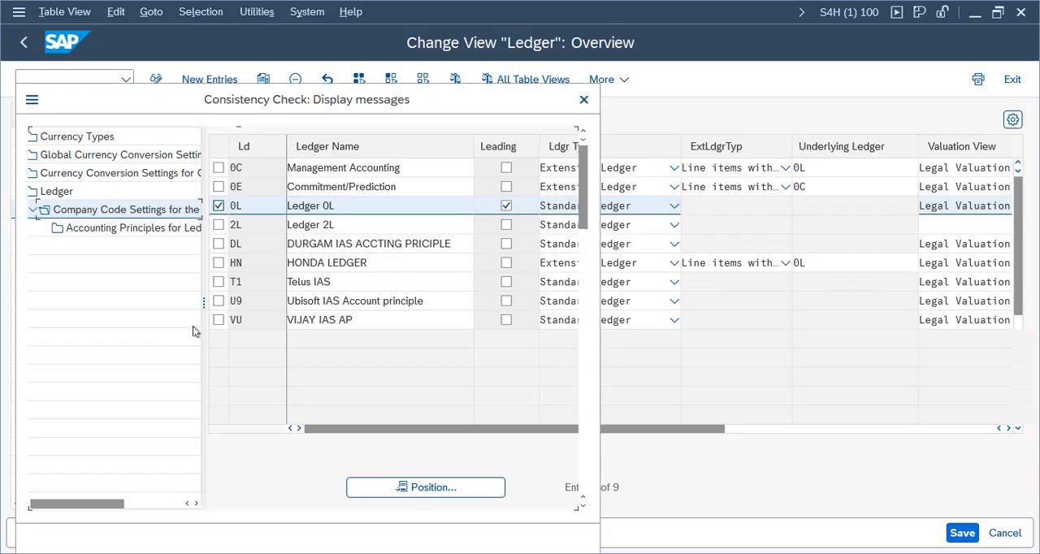
key(Return)
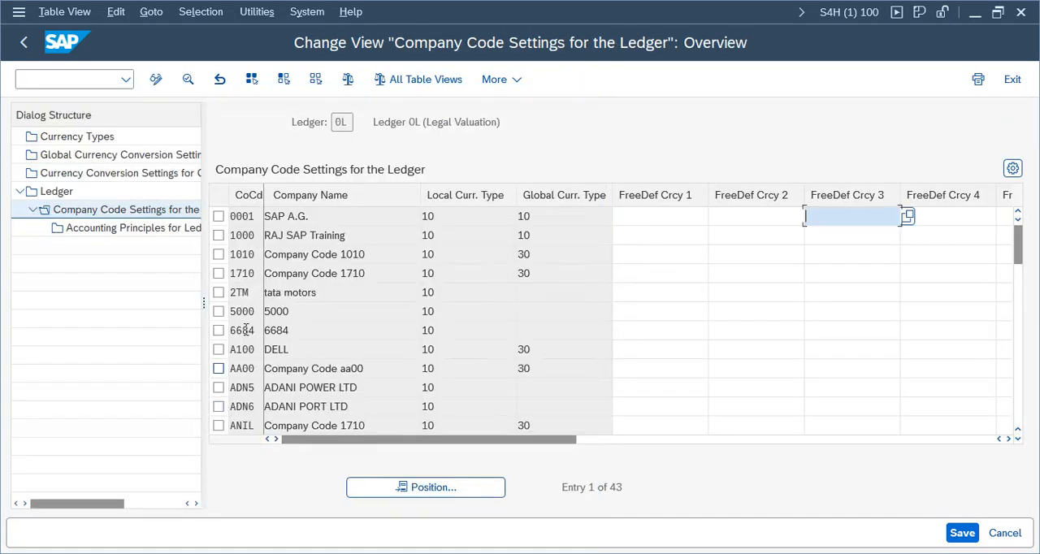
Step: Position the company code settings list of ledger 0L at company code ZA00
click(424, 488)
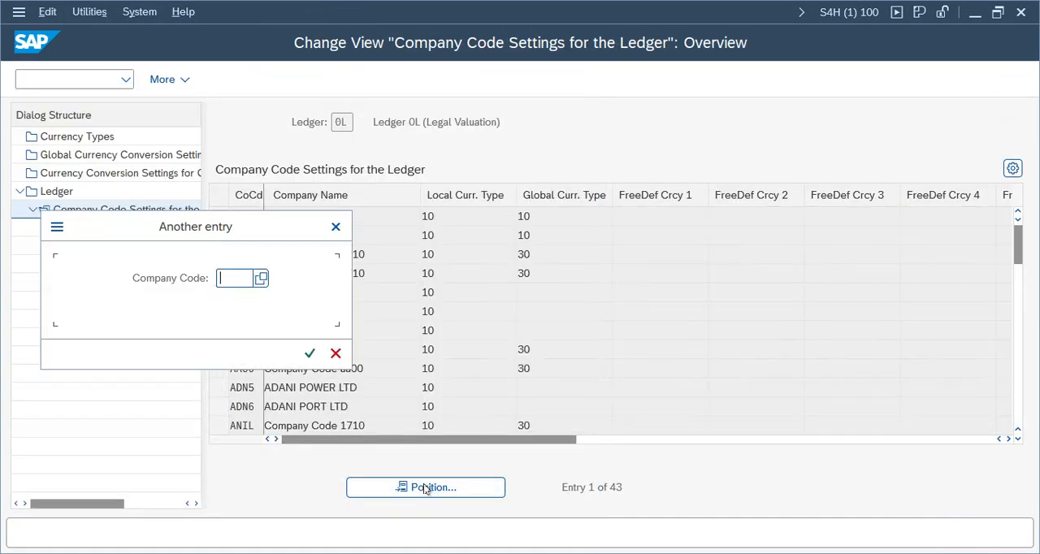
text(za00)
key(Return)
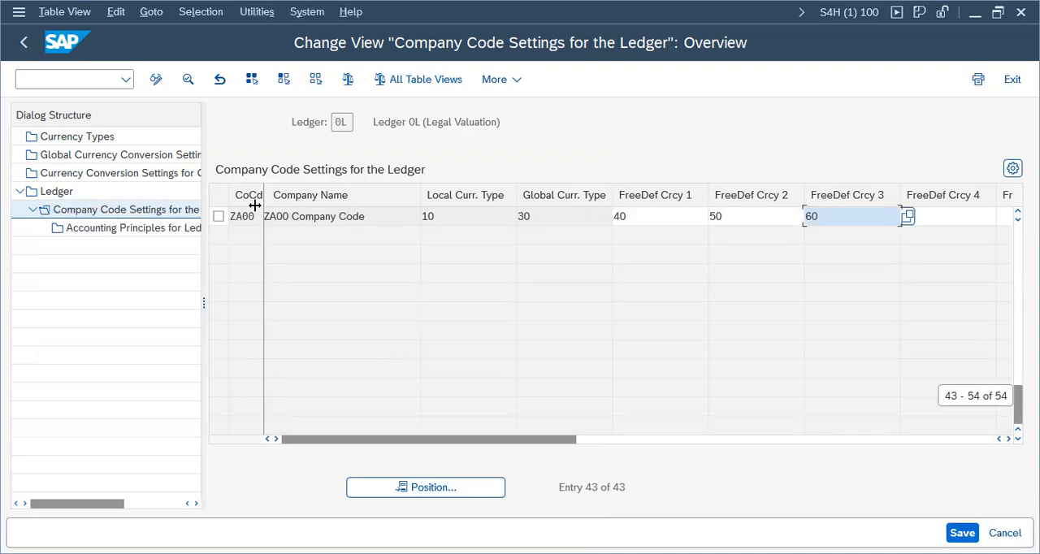
Step: Search the company code settings list of ledger 0L for company code VZ01 and look through its entries
click(405, 488)
text(vz)
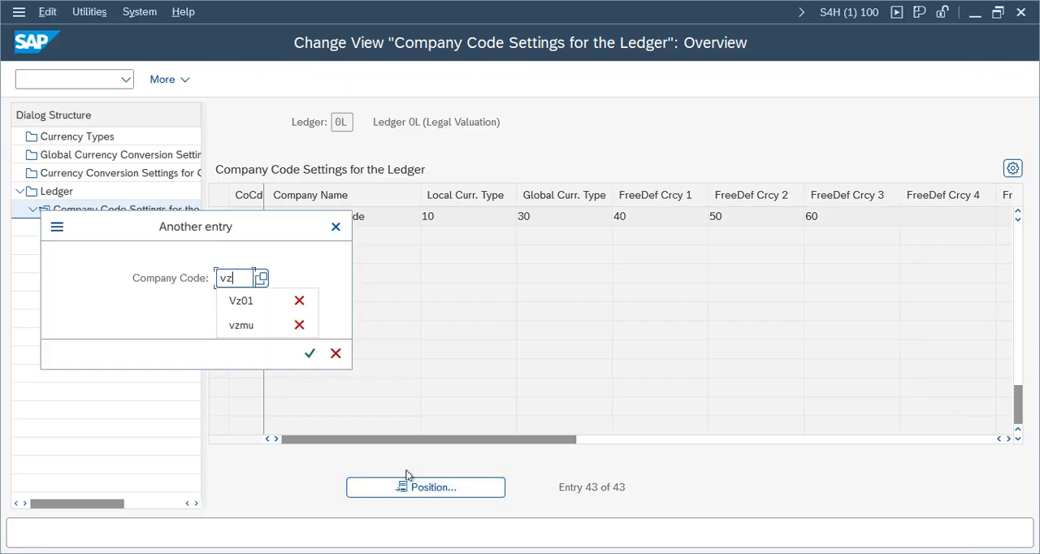
text(01)
key(Return)
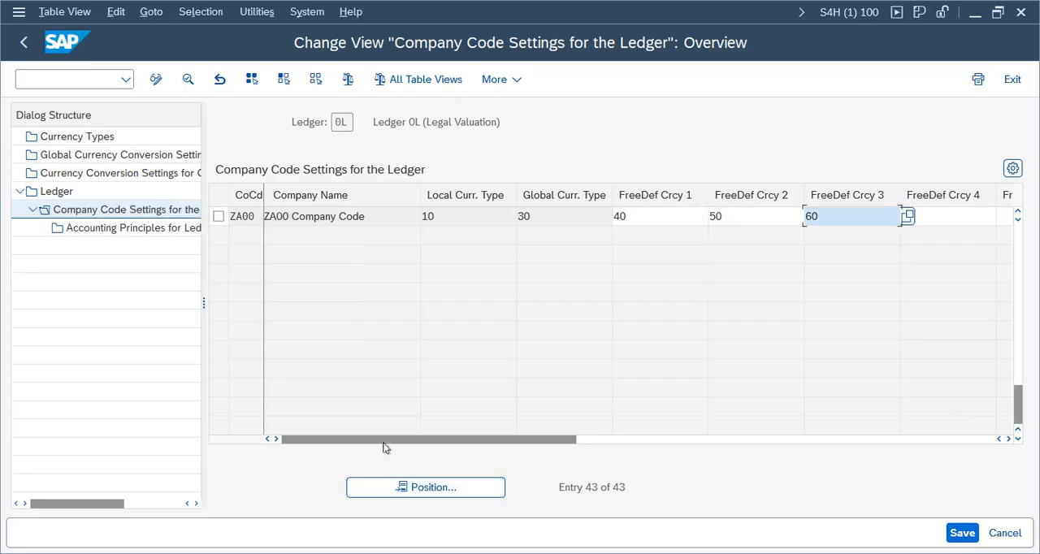
drag(1022, 399, 1018, 242)
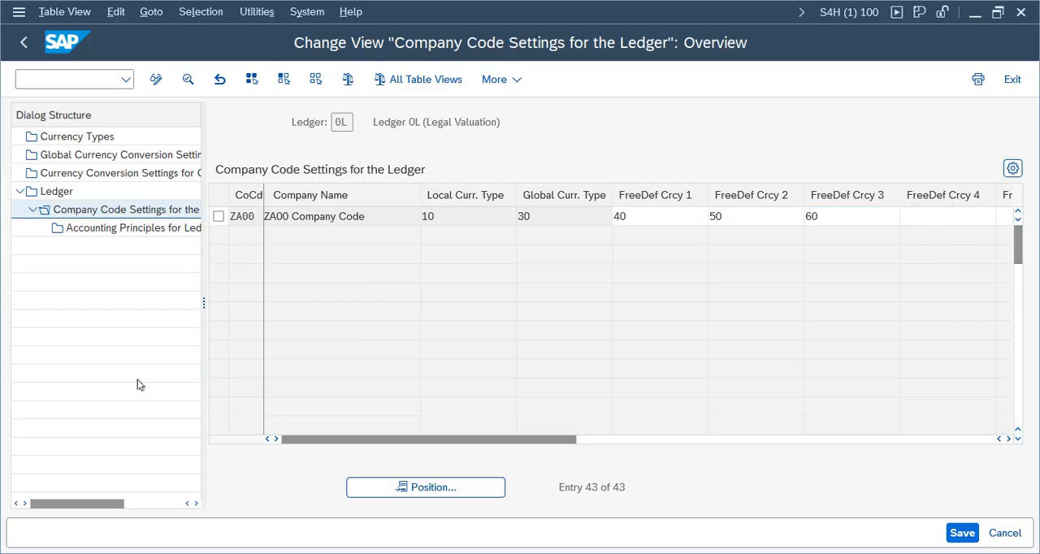
click(309, 419)
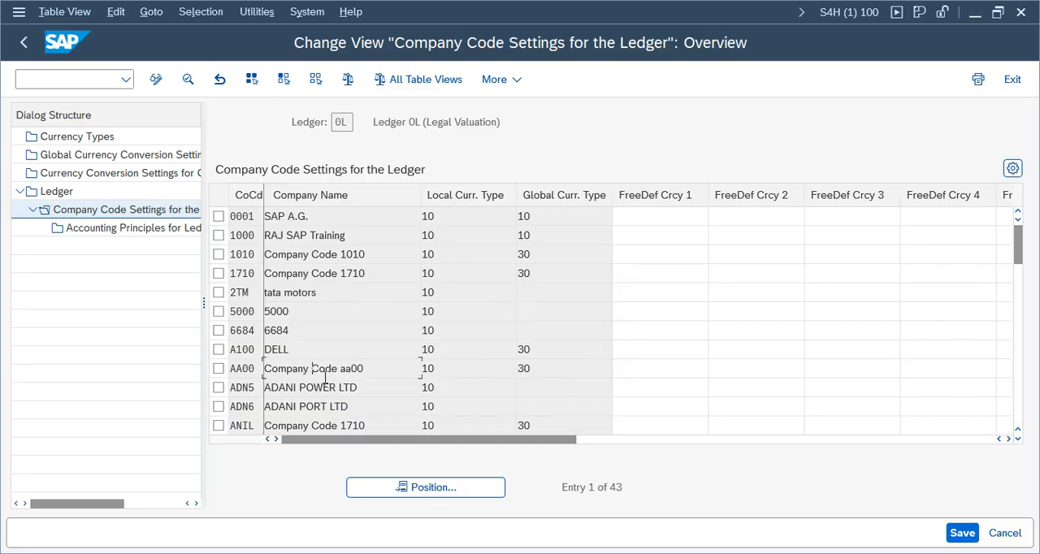
scroll(325, 377, down, 3)
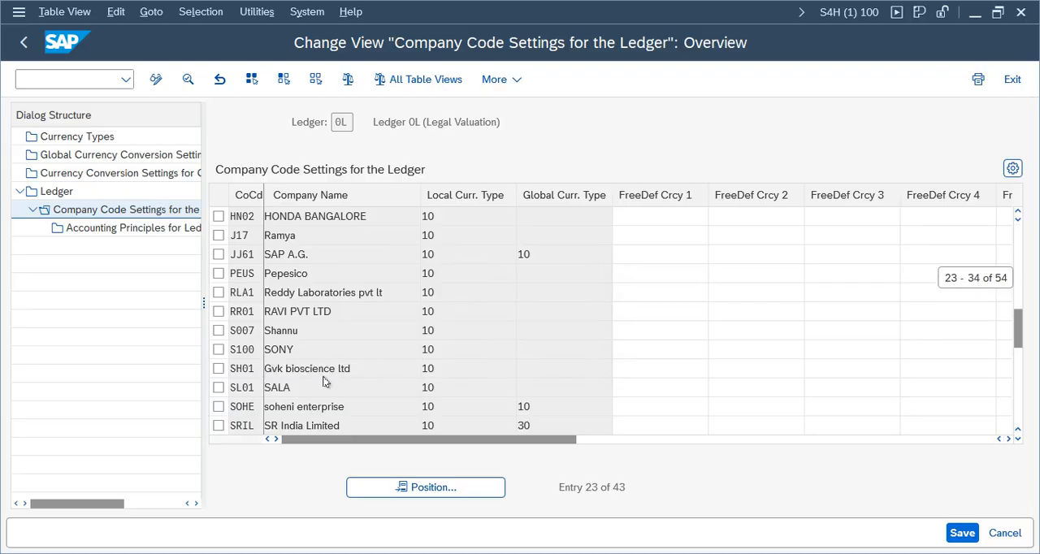
scroll(325, 376, up, 7)
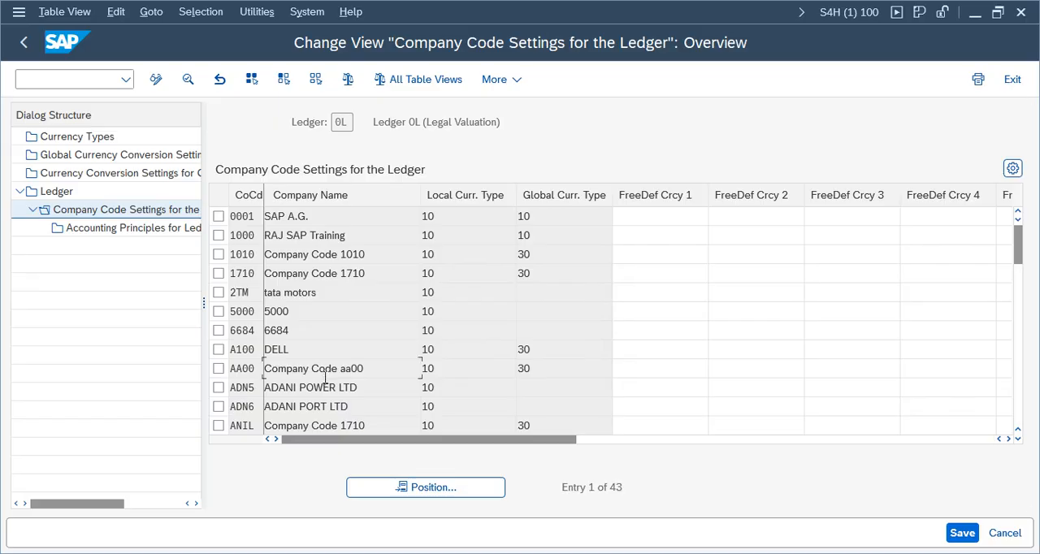
Step: Return to the ledger overview and redisplay the company code settings of ledger 0L, closing the consistency check messages
click(1013, 79)
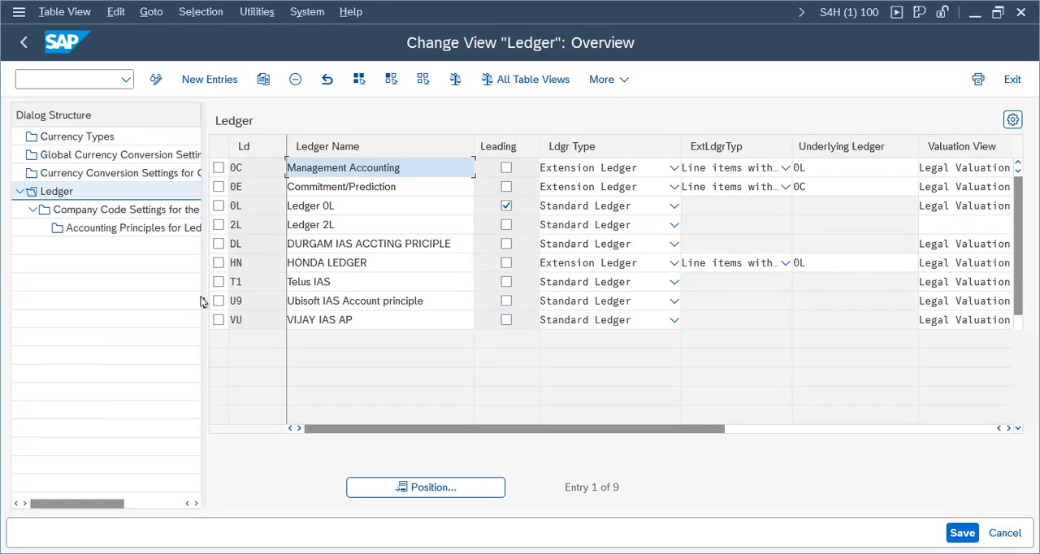
click(219, 205)
double_click(135, 209)
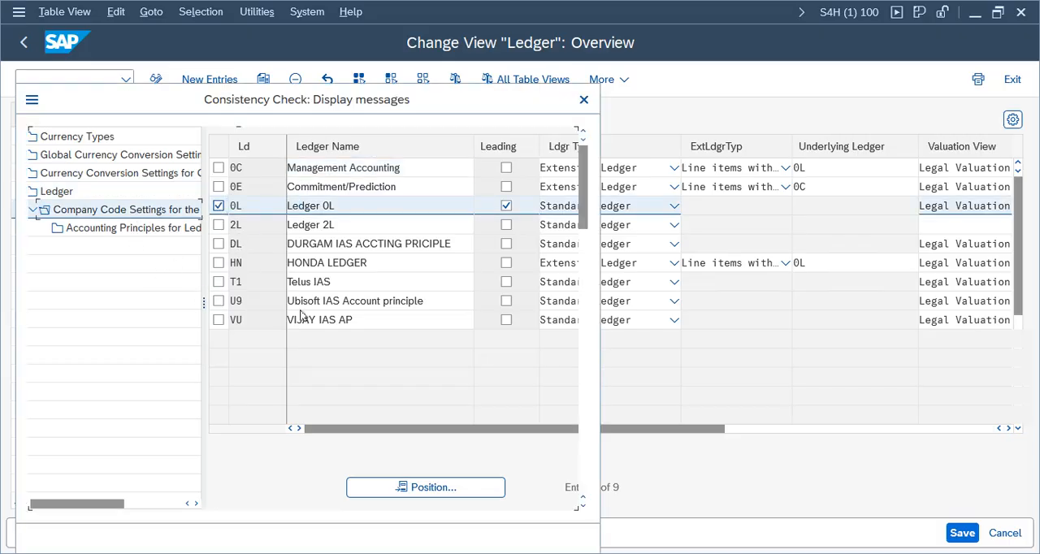
click(41, 538)
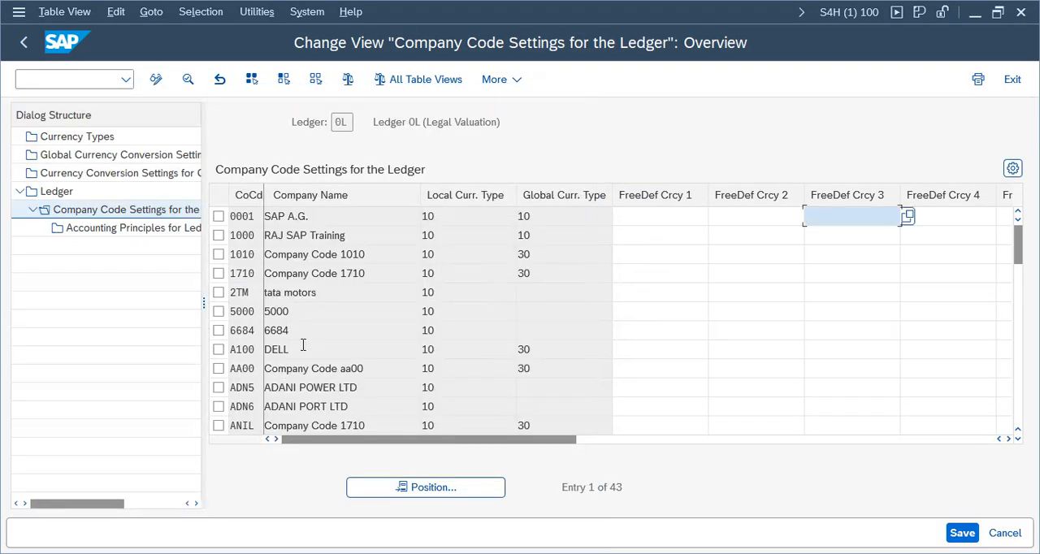
Step: Position the company code settings list at VZ01 again and examine the entries preceding ZA00 for the Verizon company code
click(450, 490)
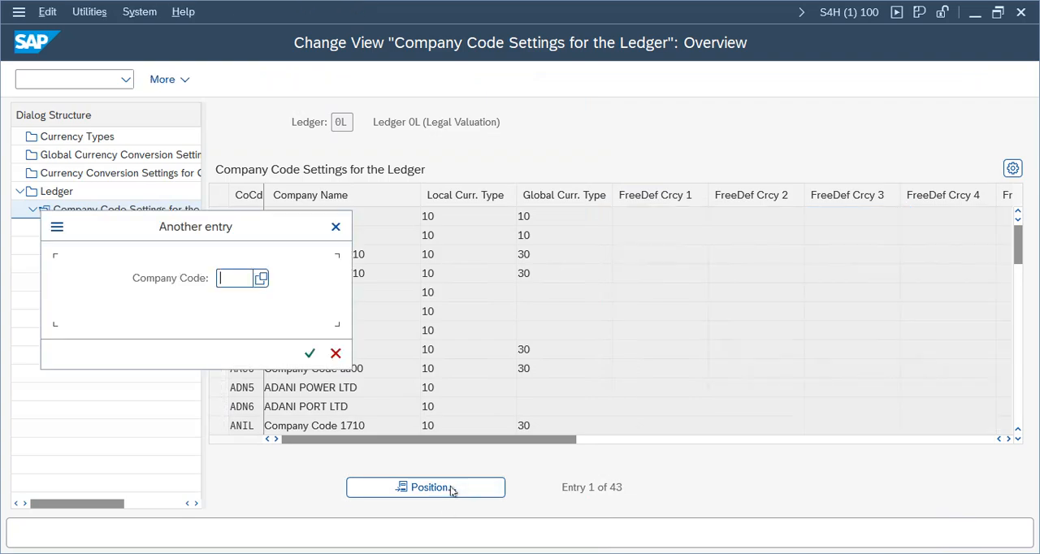
text(v)
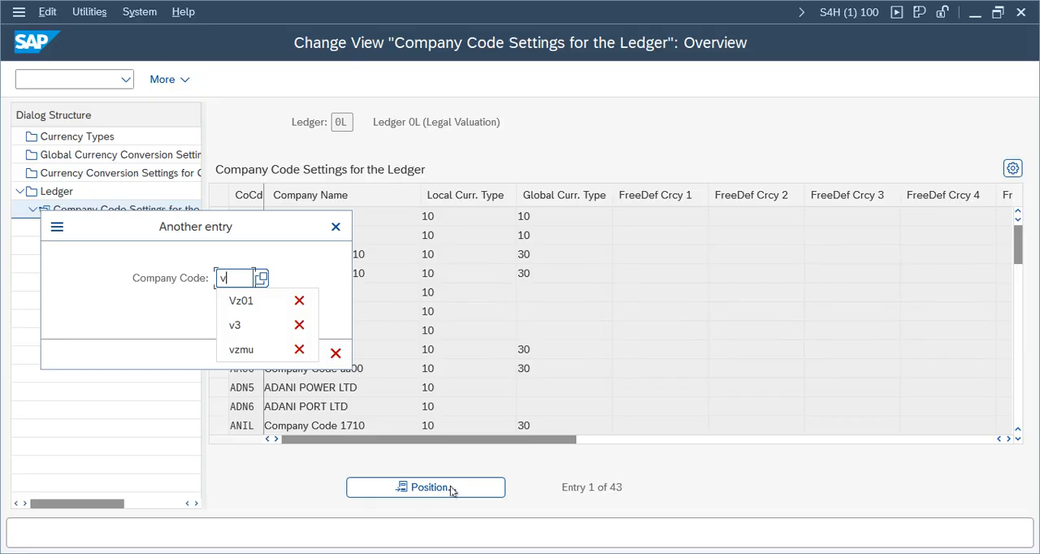
text(z01)
key(Return)
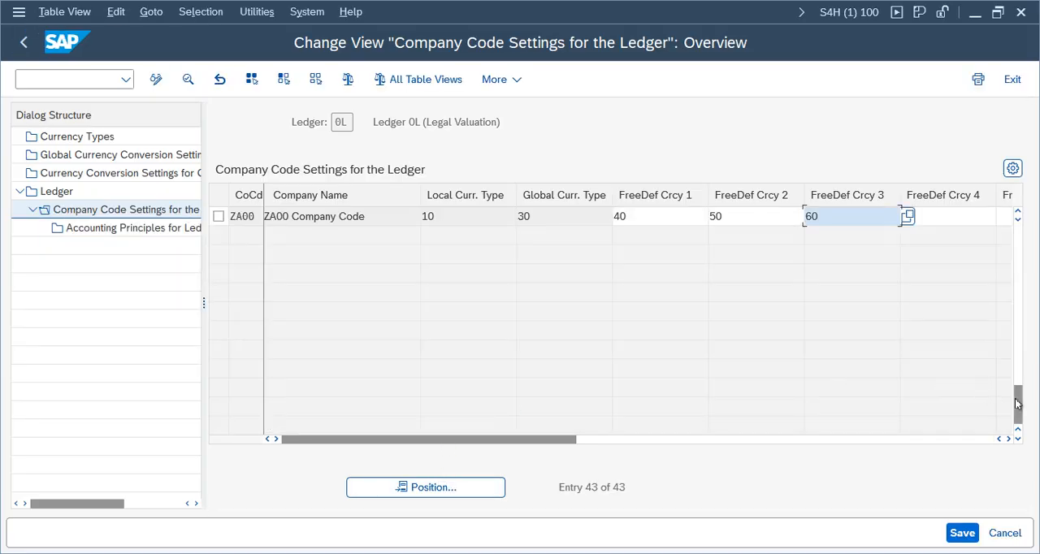
click(1018, 214)
click(1019, 214)
click(1018, 214)
click(1018, 214)
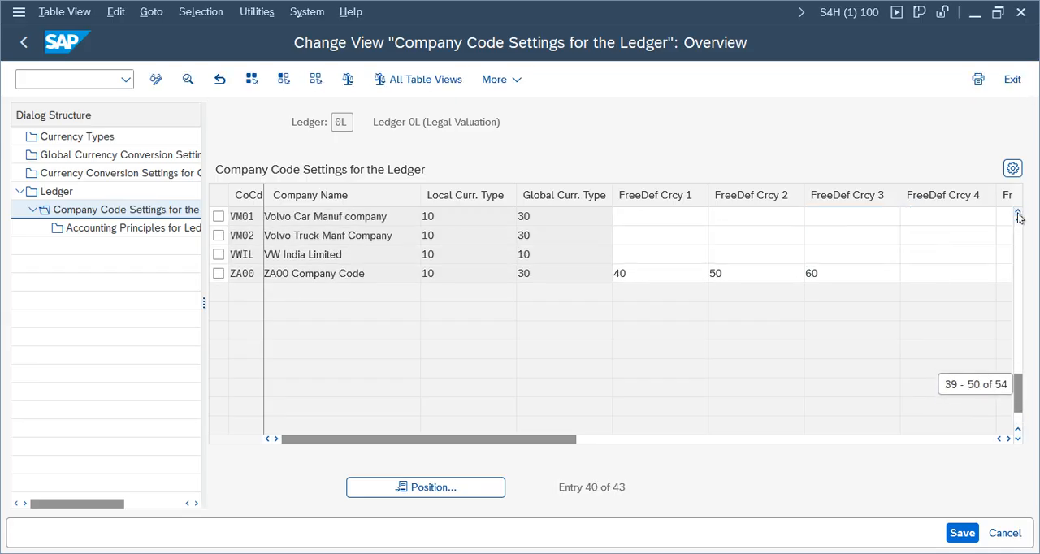
click(1018, 213)
click(1018, 213)
click(1018, 213)
click(1018, 213)
click(1018, 214)
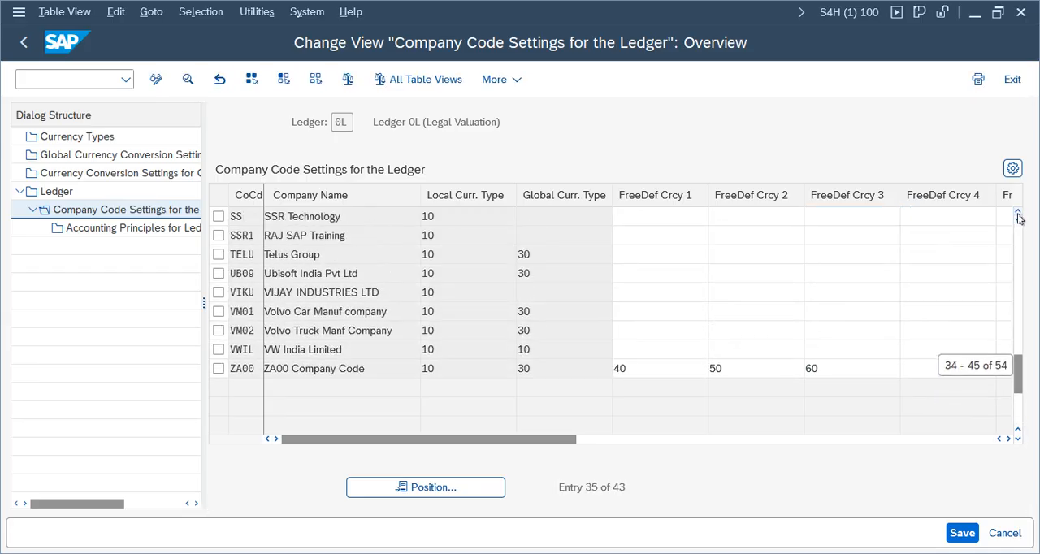
click(1018, 214)
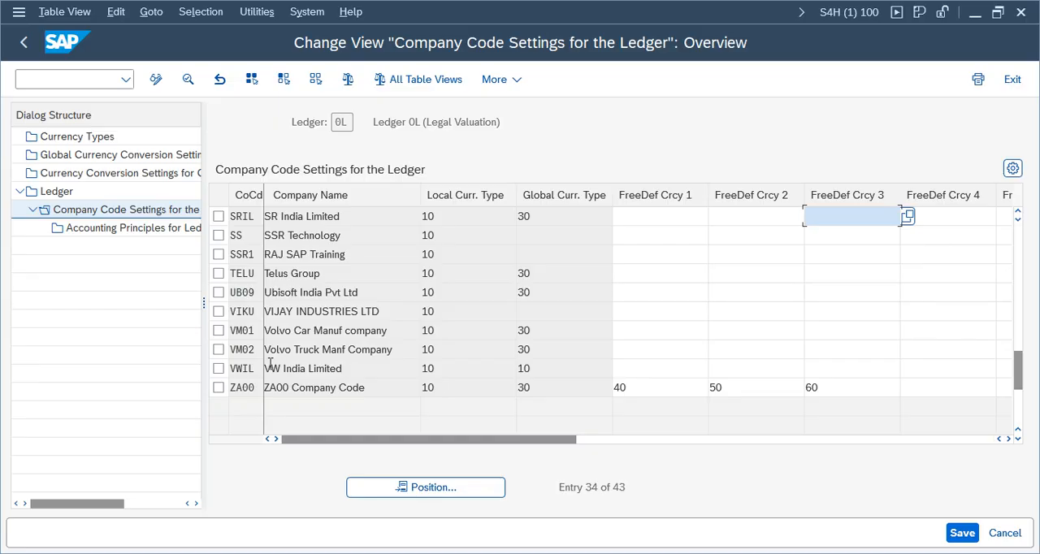
click(348, 129)
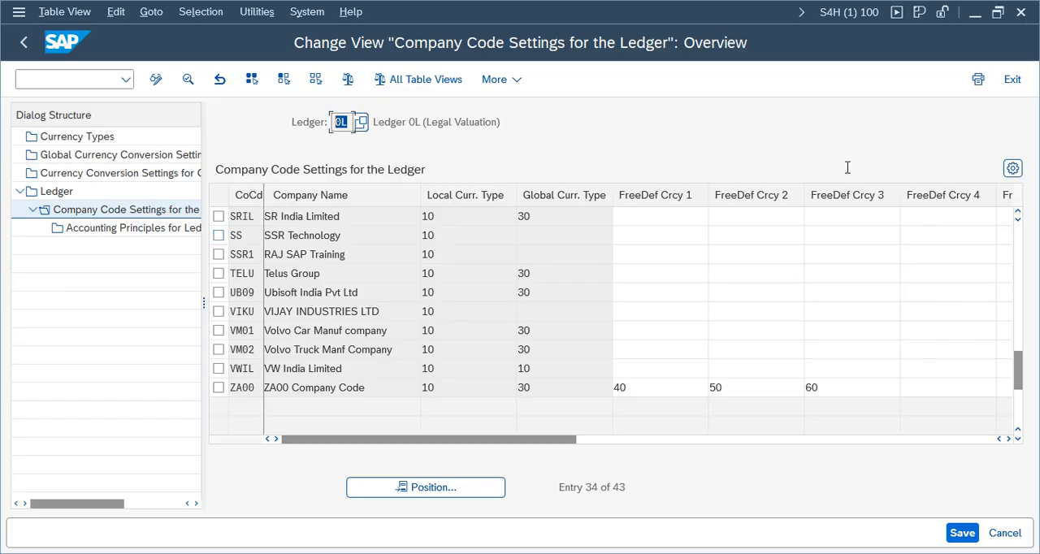
Step: Go back to the IMG tree, view the ledger assignment of group 0L under Define Ledger Group and return to the tree
click(1014, 81)
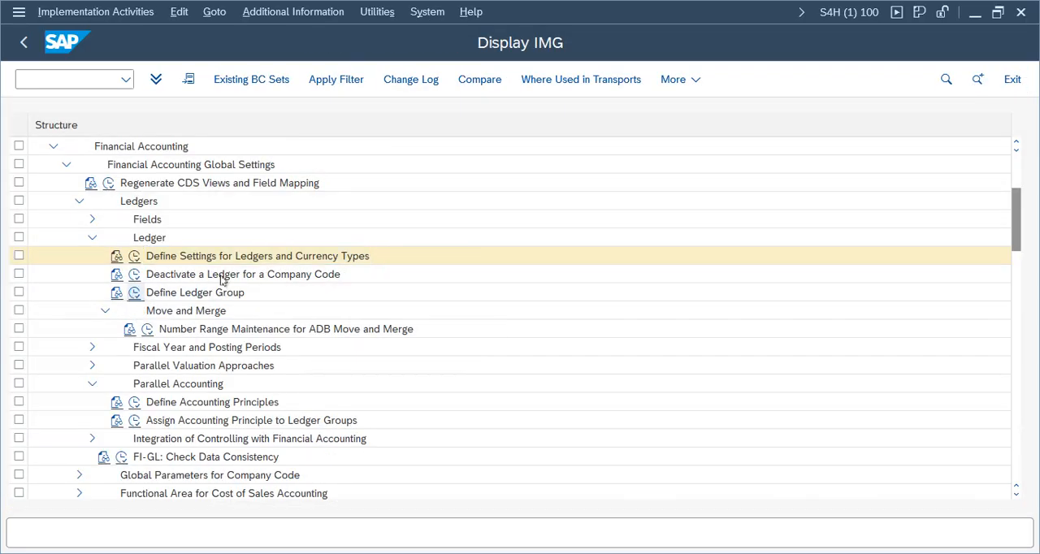
double_click(314, 260)
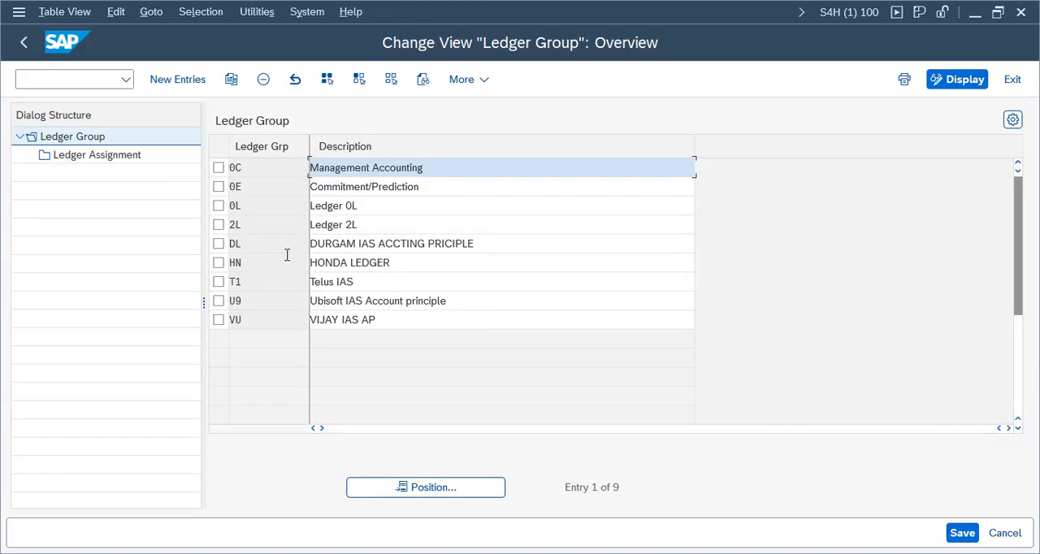
click(218, 205)
double_click(119, 158)
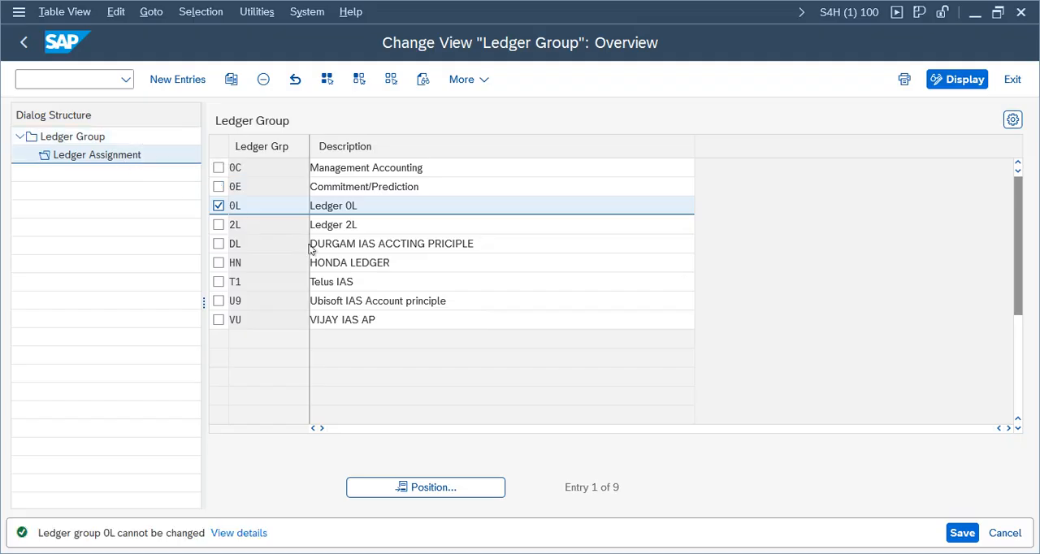
click(23, 43)
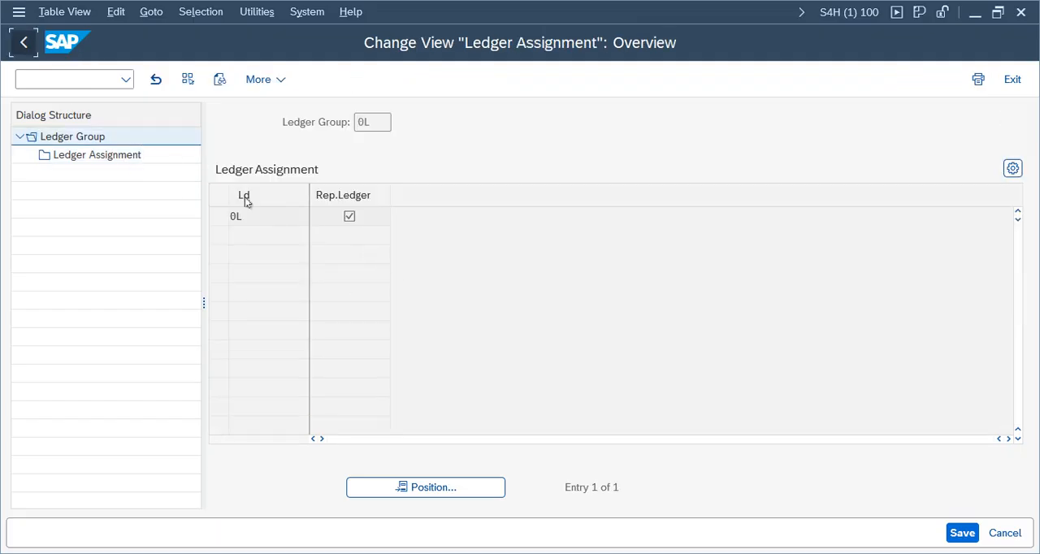
click(16, 46)
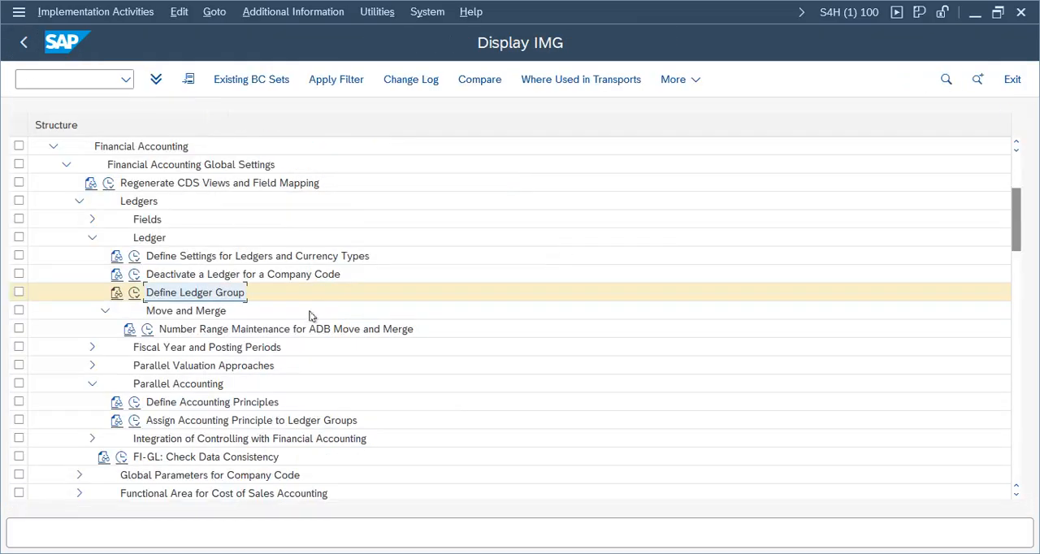
Step: Reopen Define Settings for Ledgers and Currency Types and display ledger 0L's company code settings, dismissing the consistency check messages
click(134, 256)
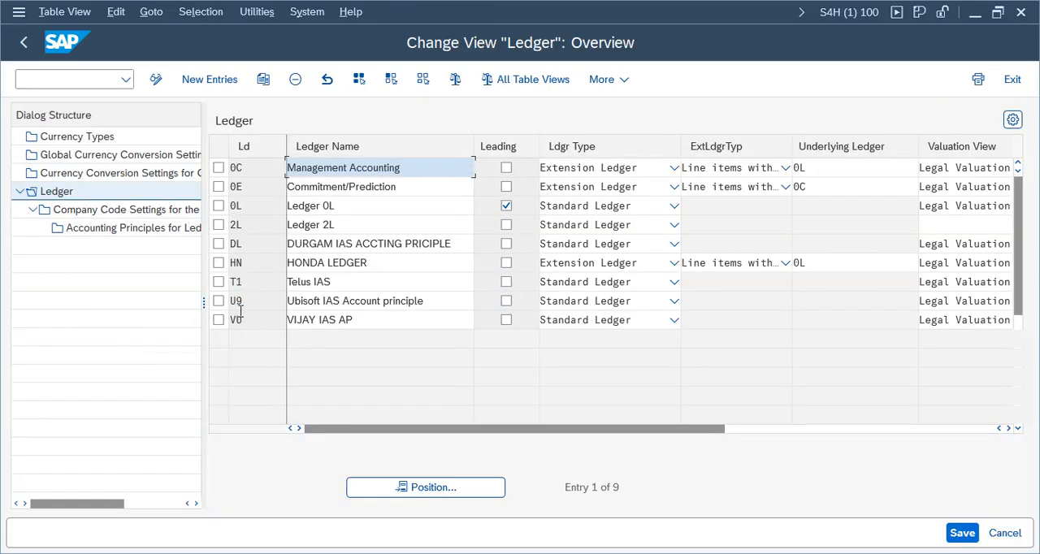
click(219, 205)
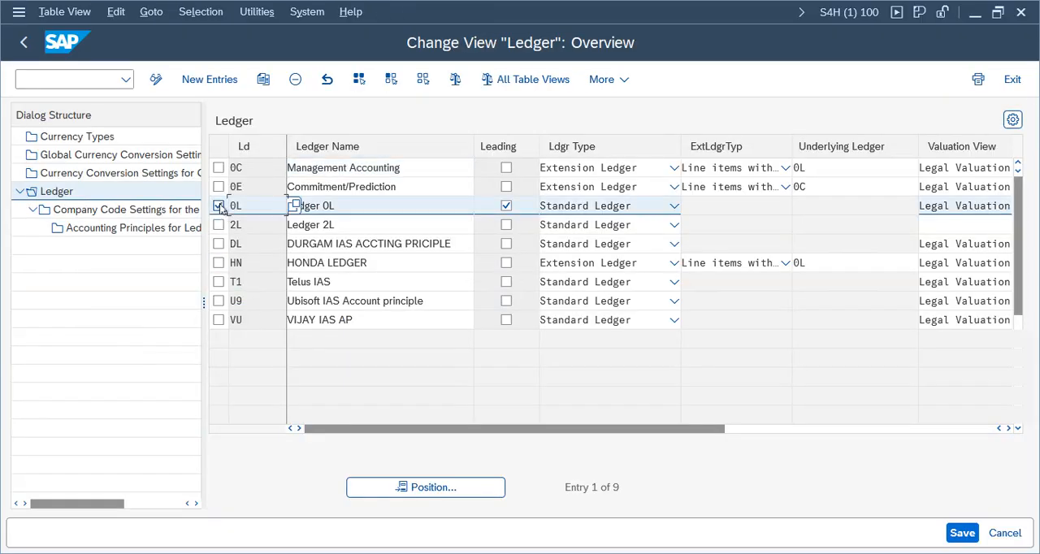
click(124, 210)
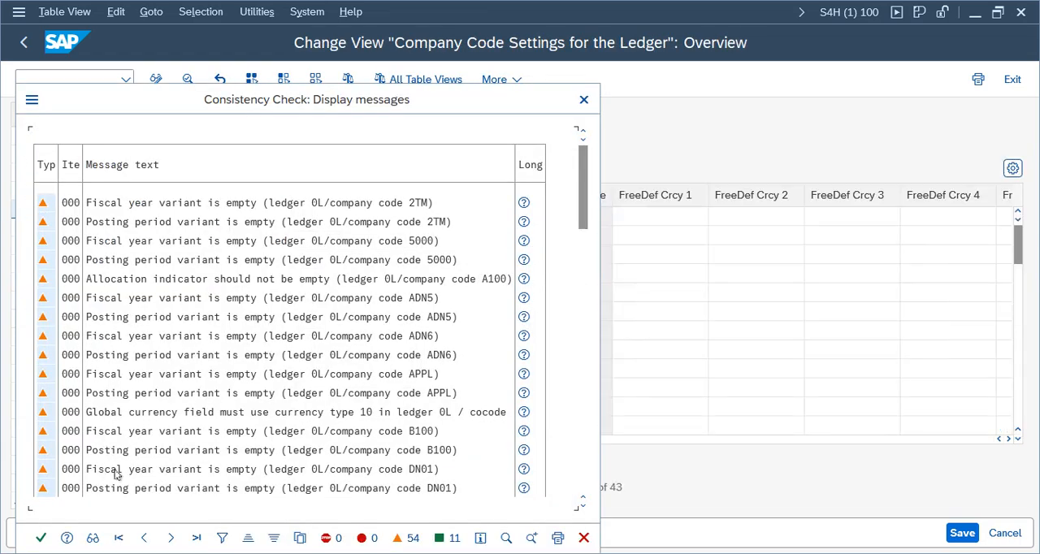
click(40, 538)
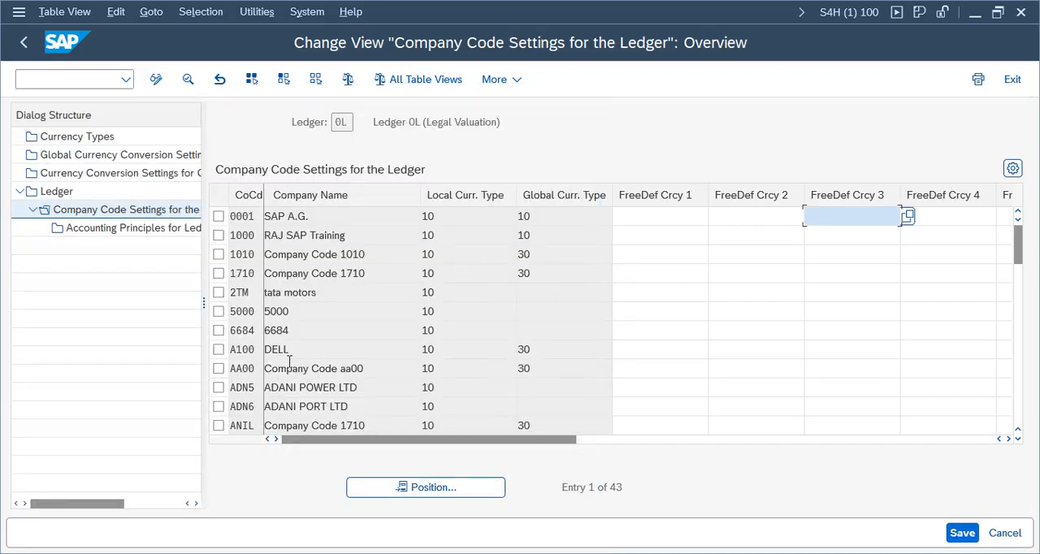
Step: Look through the whole company code settings list of ledger 0L for the Verizon company code
click(367, 369)
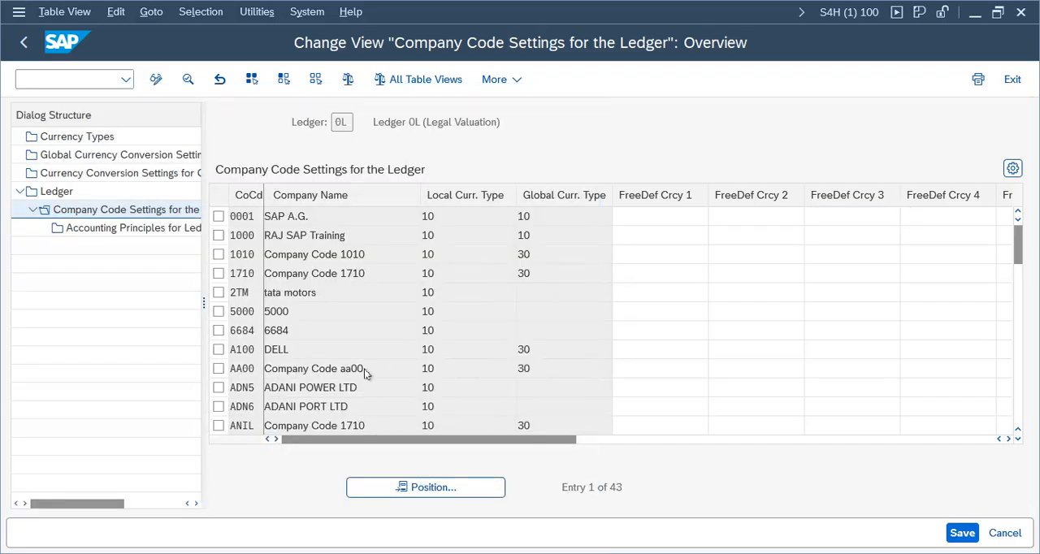
scroll(365, 370, down, 4)
scroll(367, 369, down, 4)
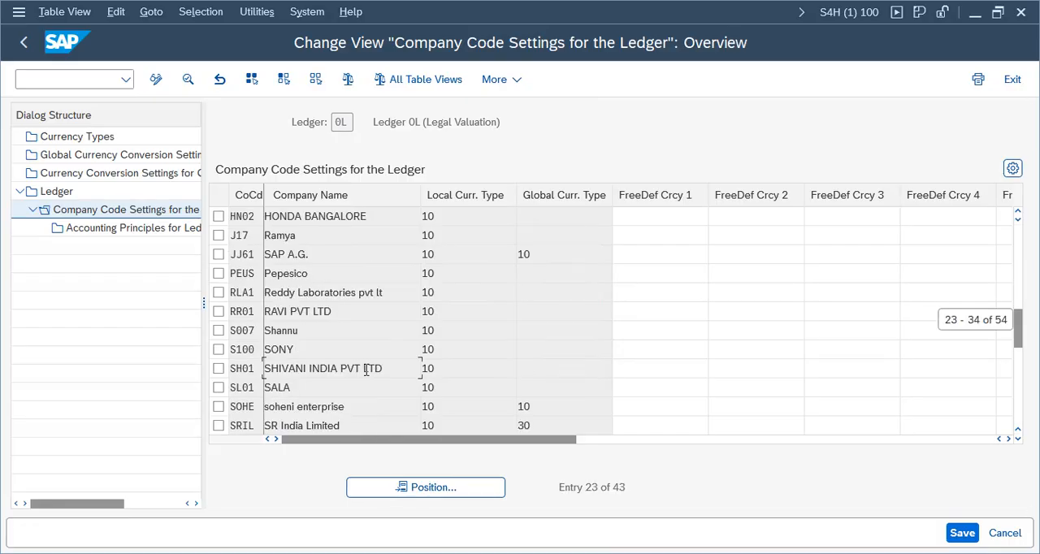
scroll(366, 370, down, 4)
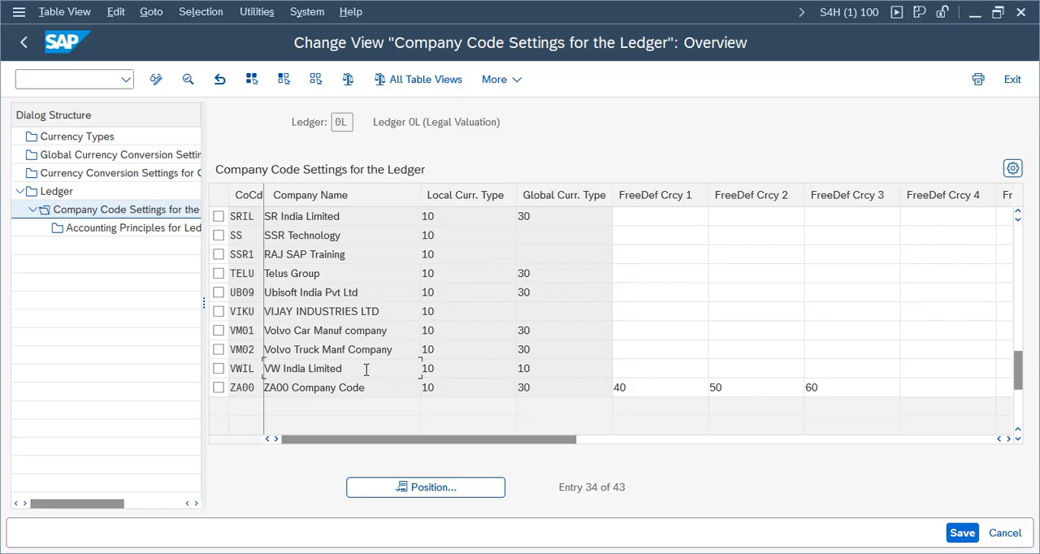
scroll(366, 369, up, 4)
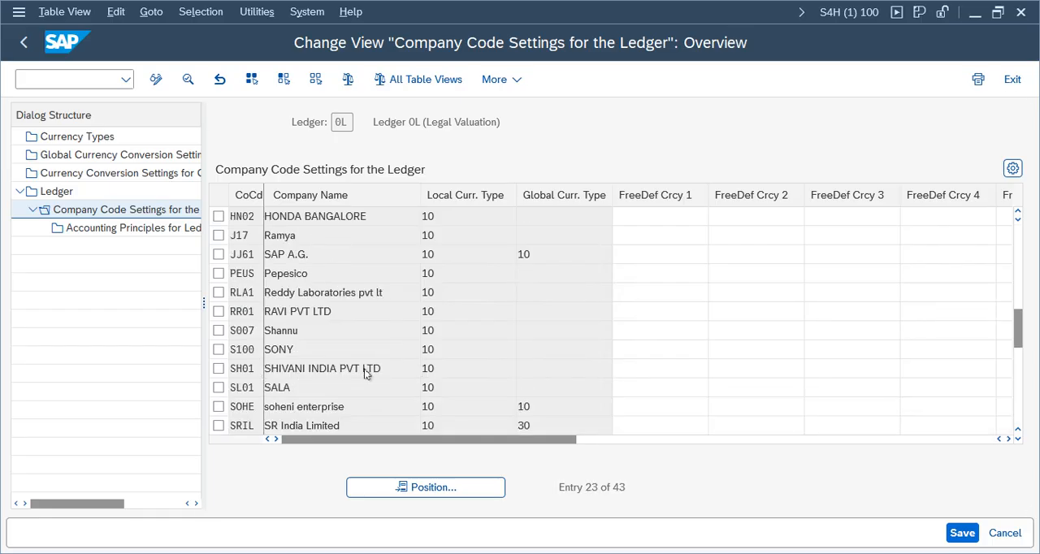
scroll(366, 370, down, 4)
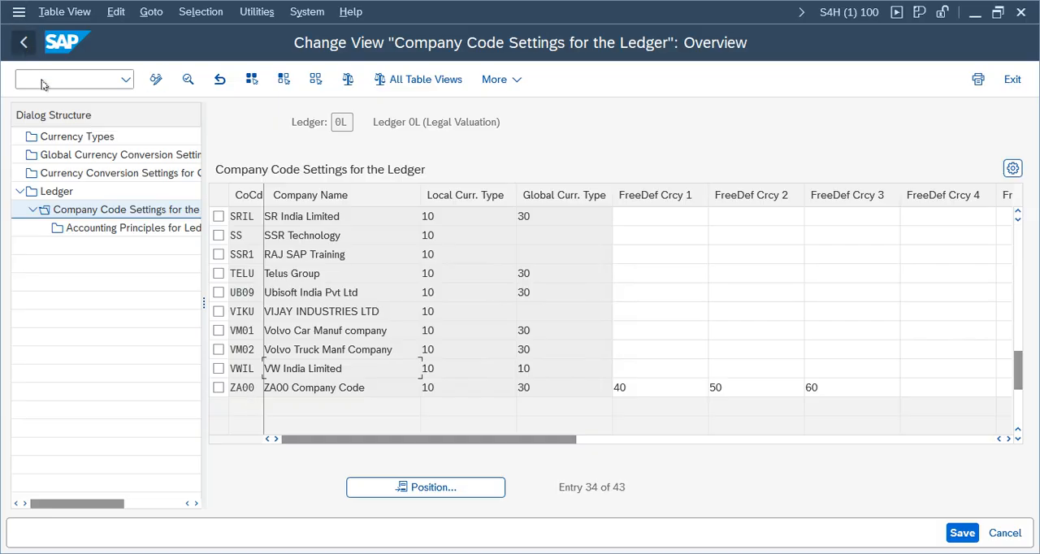
Step: Open the Company Code Global Data view in a new session and display the details of company code VZ01
click(78, 77)
text(/ooby6)
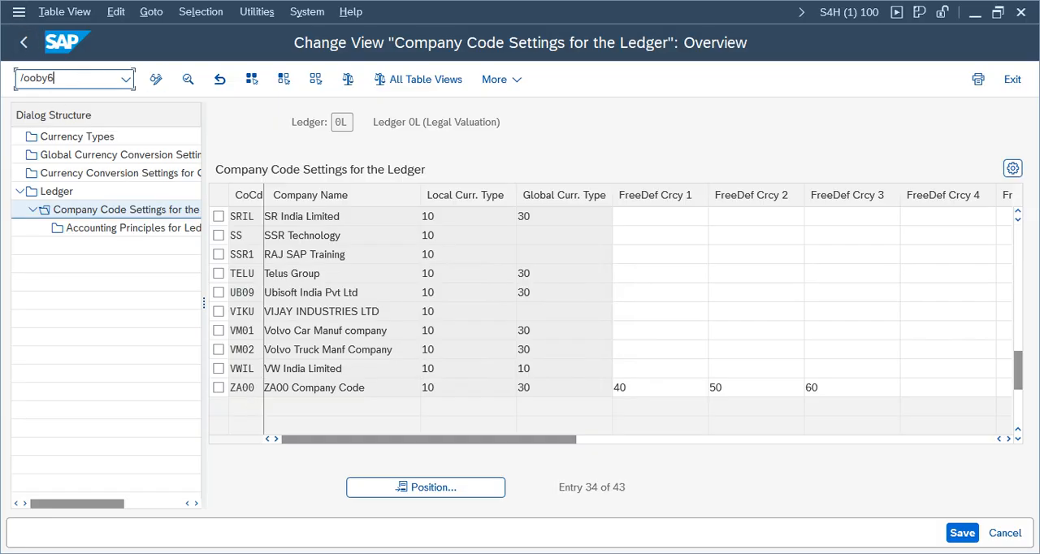
key(Return)
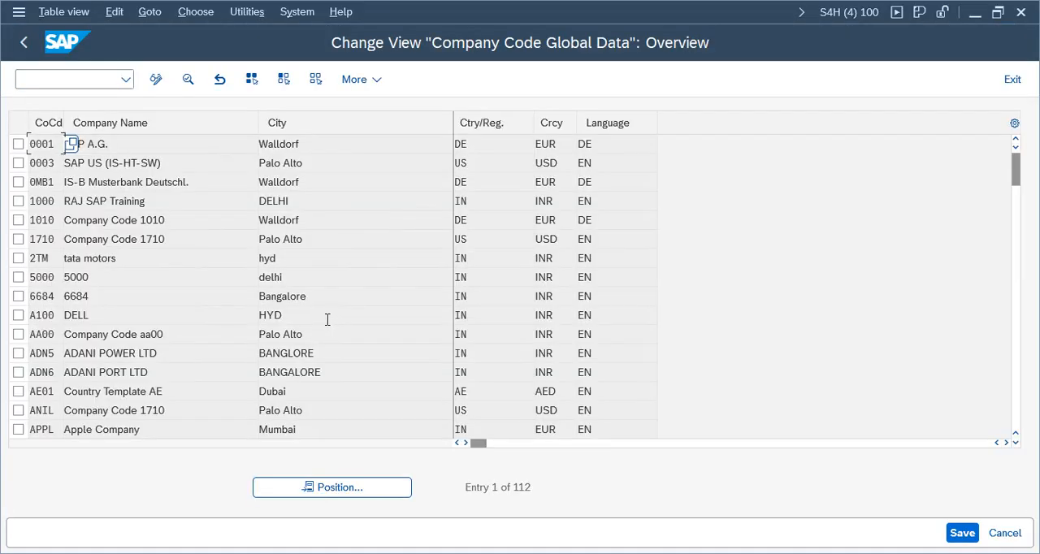
click(379, 491)
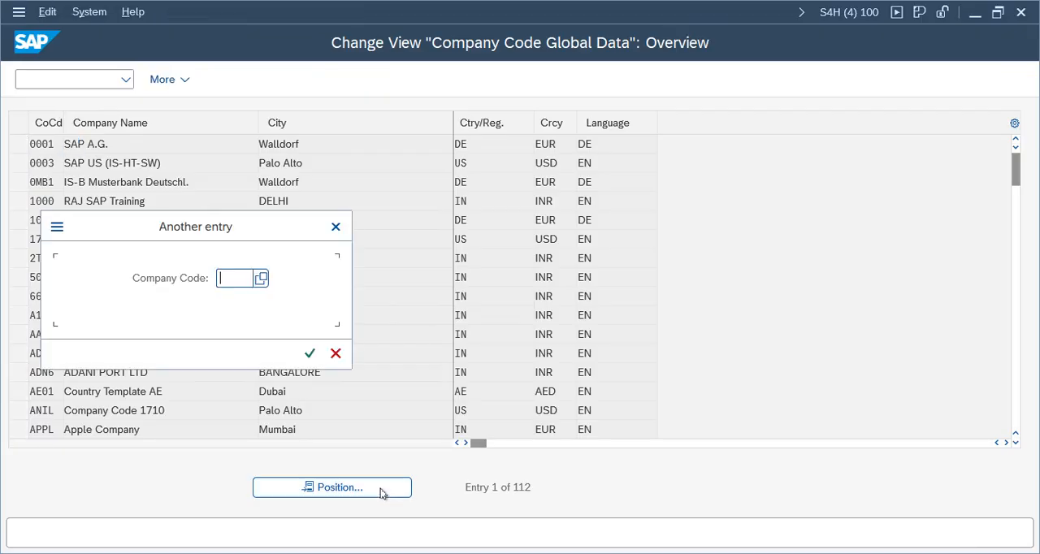
text(vz01)
key(Return)
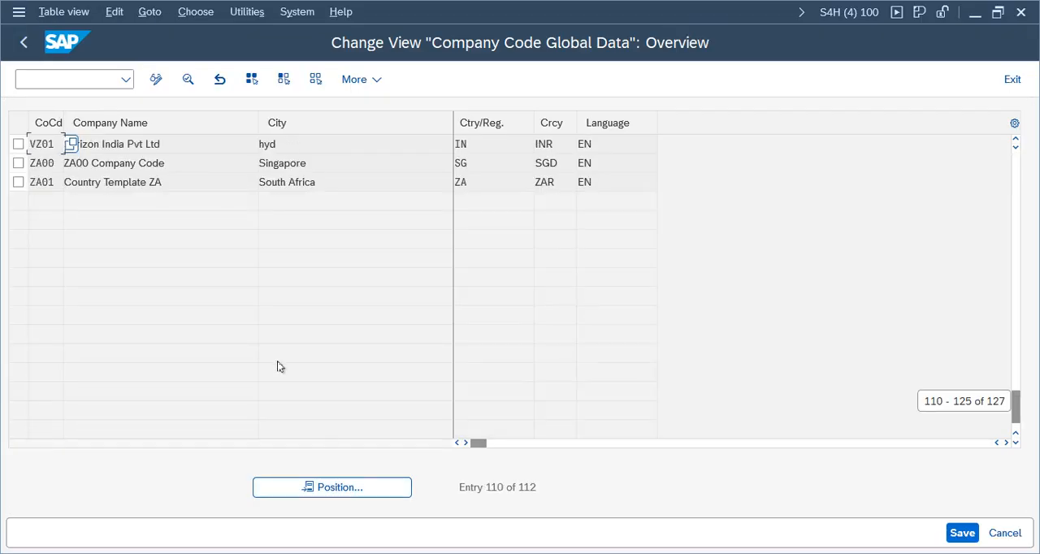
double_click(298, 142)
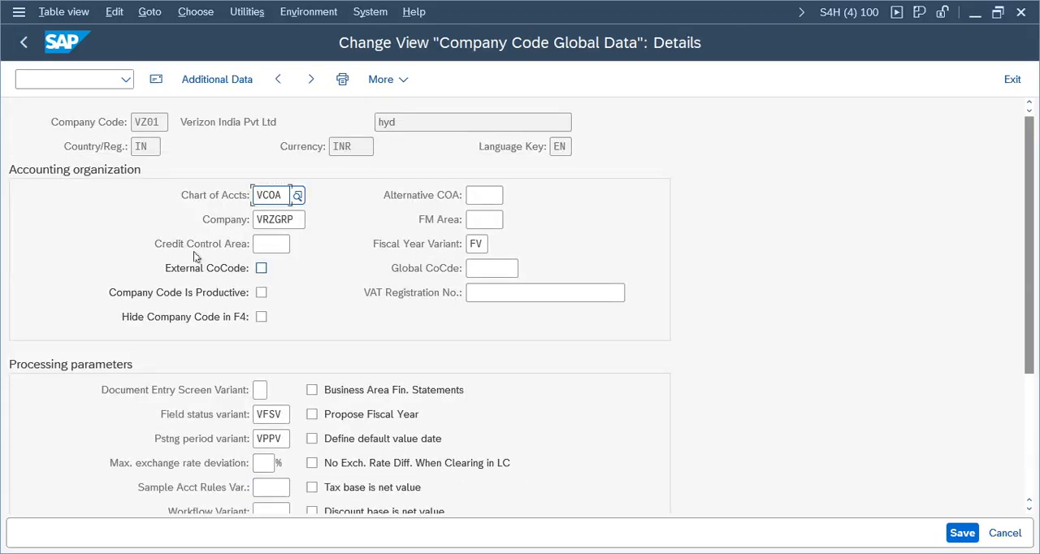
Step: Leave the Company Code Global Data view, switch to the ledger settings session and exit it completely to SAP Easy Access
drag(162, 122, 65, 124)
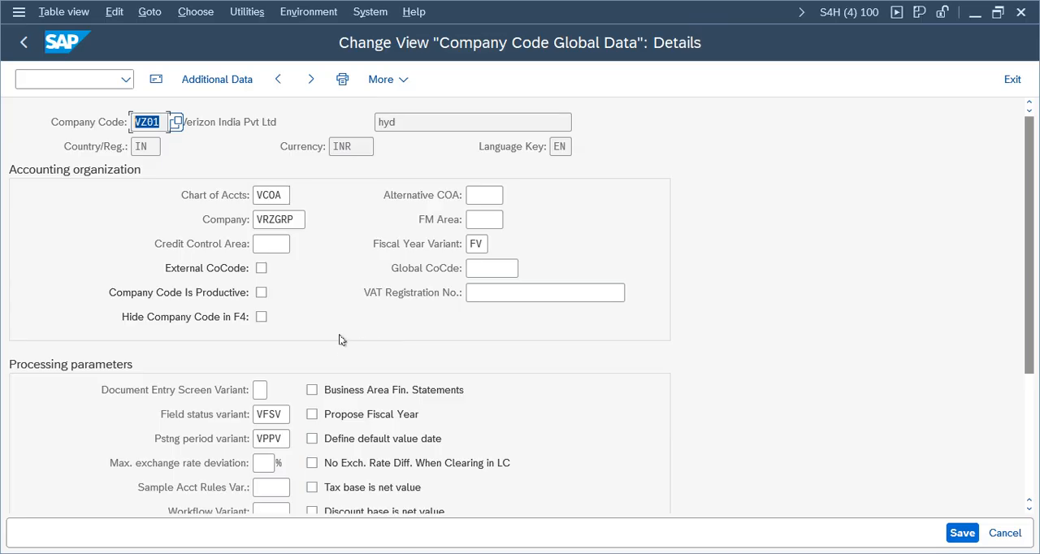
click(1012, 78)
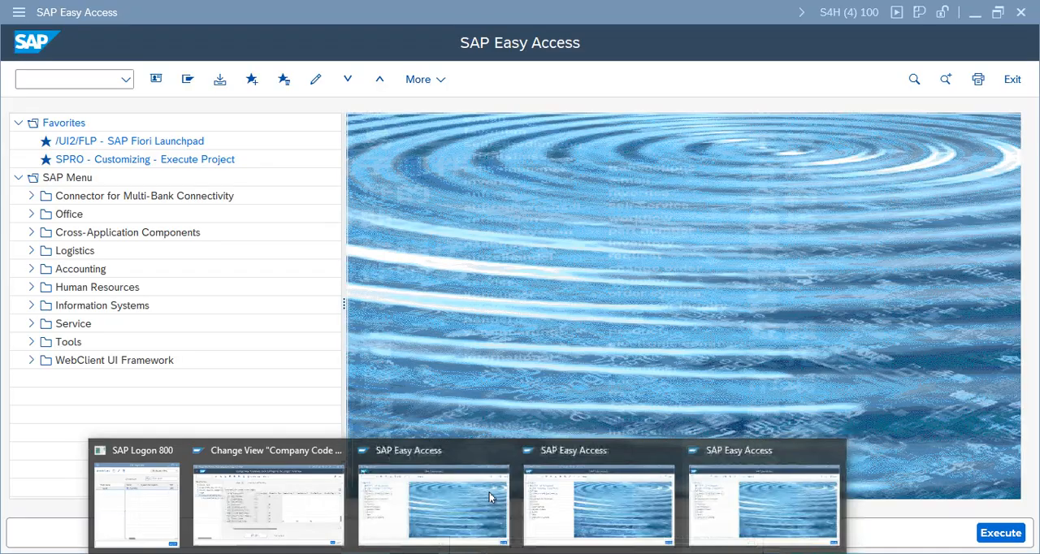
click(267, 540)
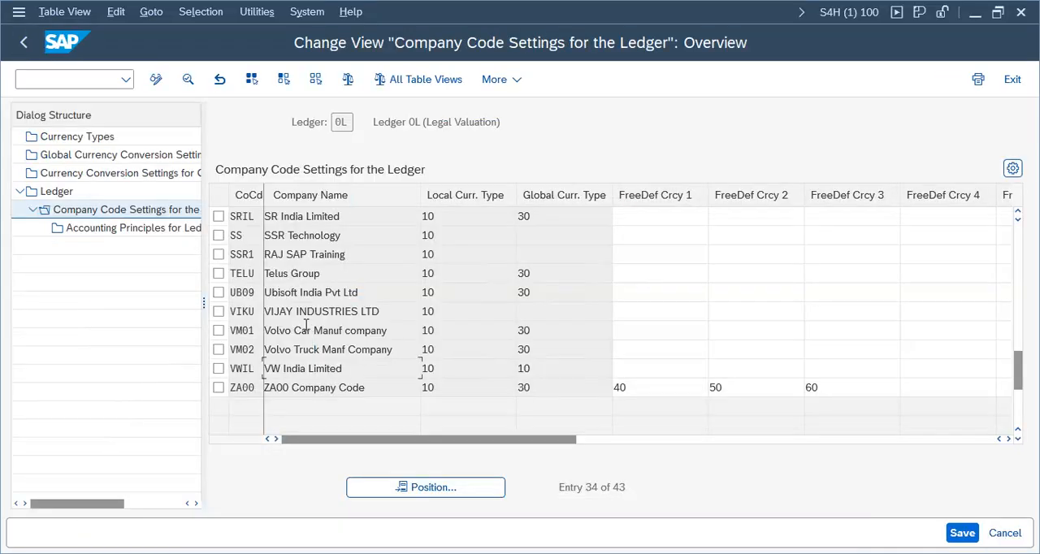
click(1016, 80)
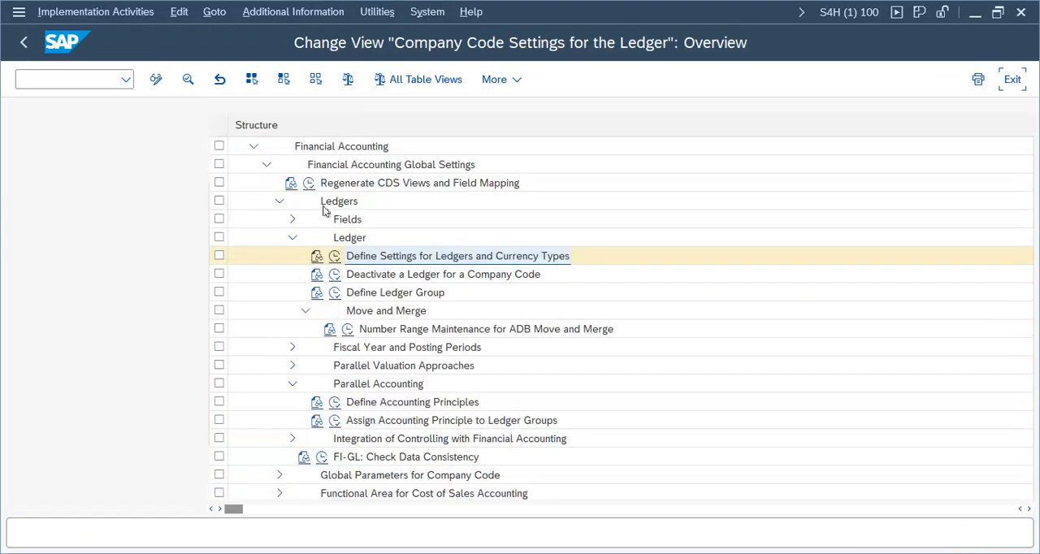
click(1014, 80)
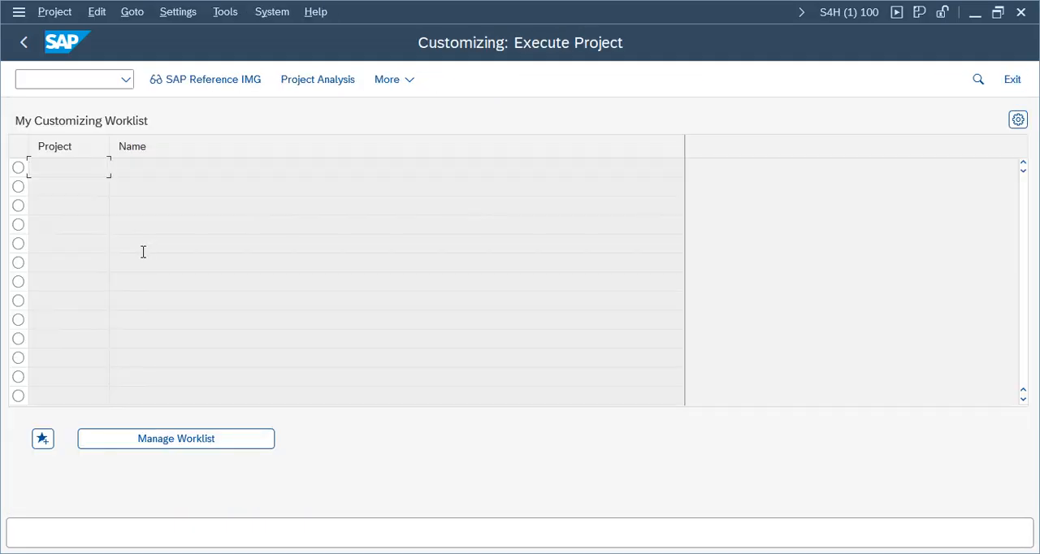
click(1014, 78)
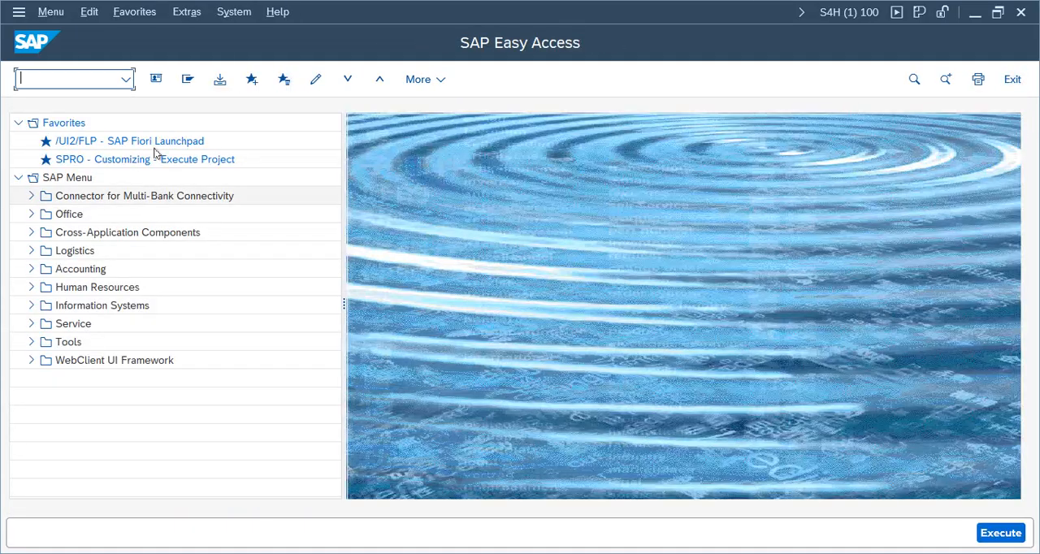
Step: Start SPRO, display the SAP Reference IMG and expand Financial Accounting, Financial Accounting Global Settings, Ledgers and Ledger
click(100, 82)
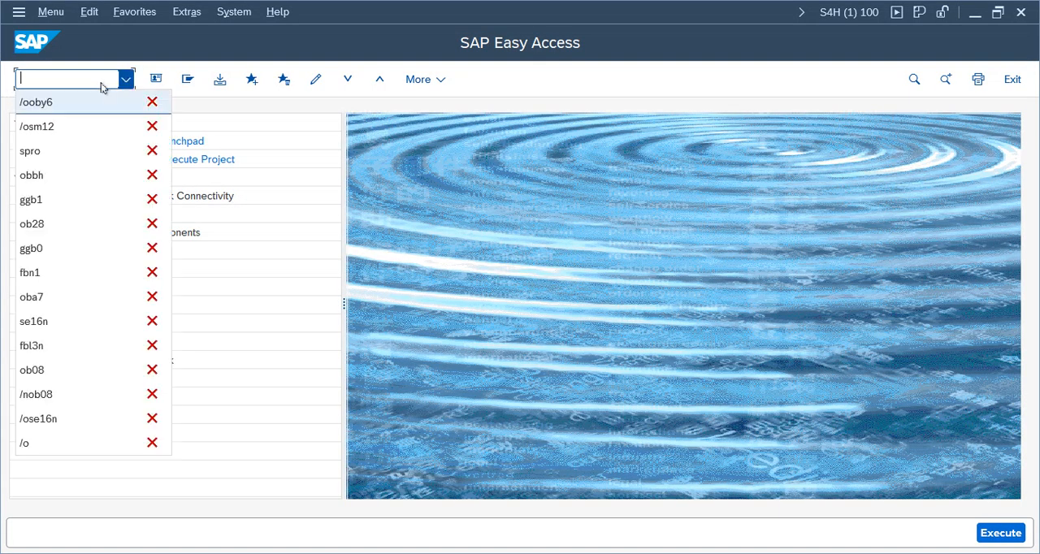
click(32, 151)
key(Return)
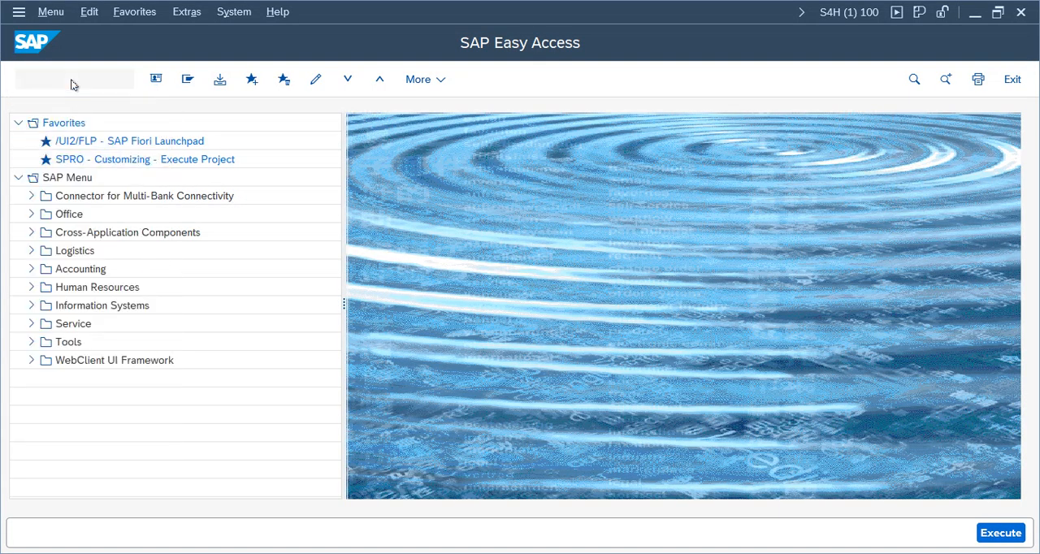
click(196, 81)
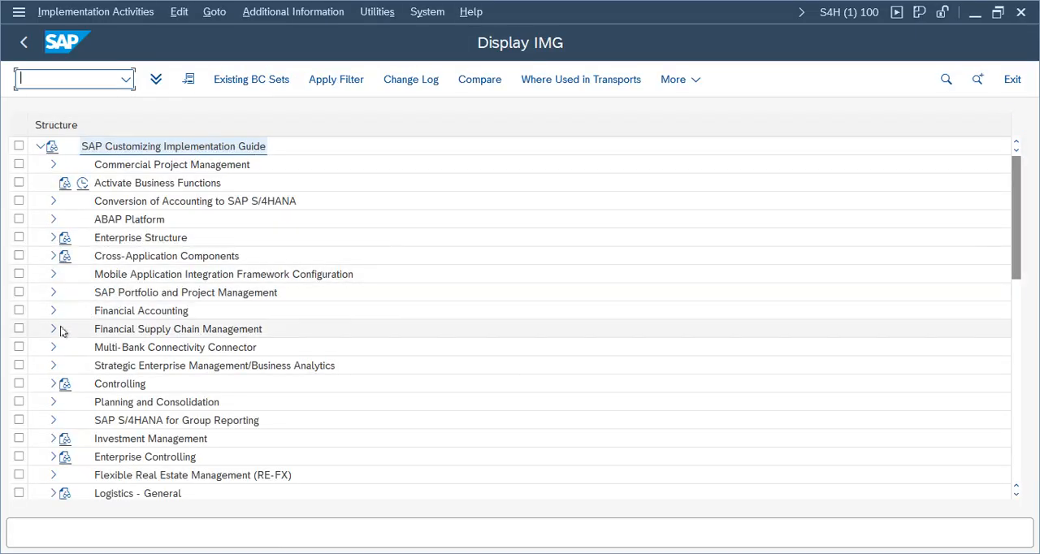
click(52, 310)
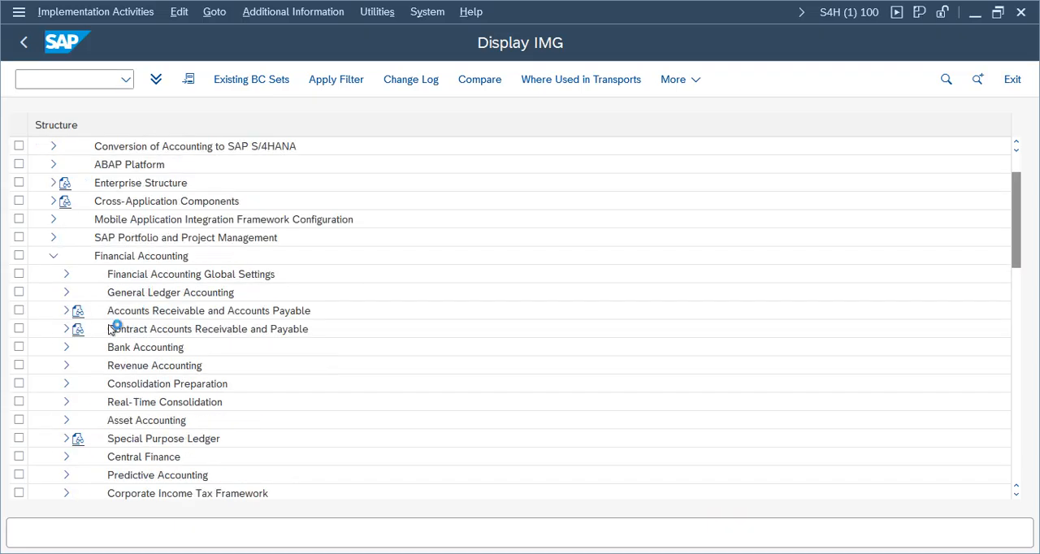
click(68, 274)
click(78, 220)
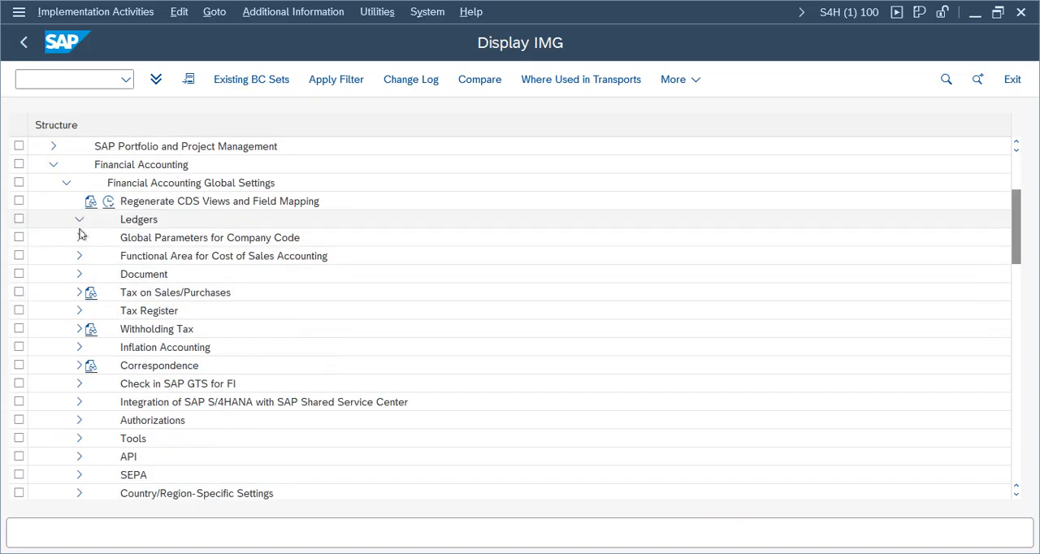
click(93, 257)
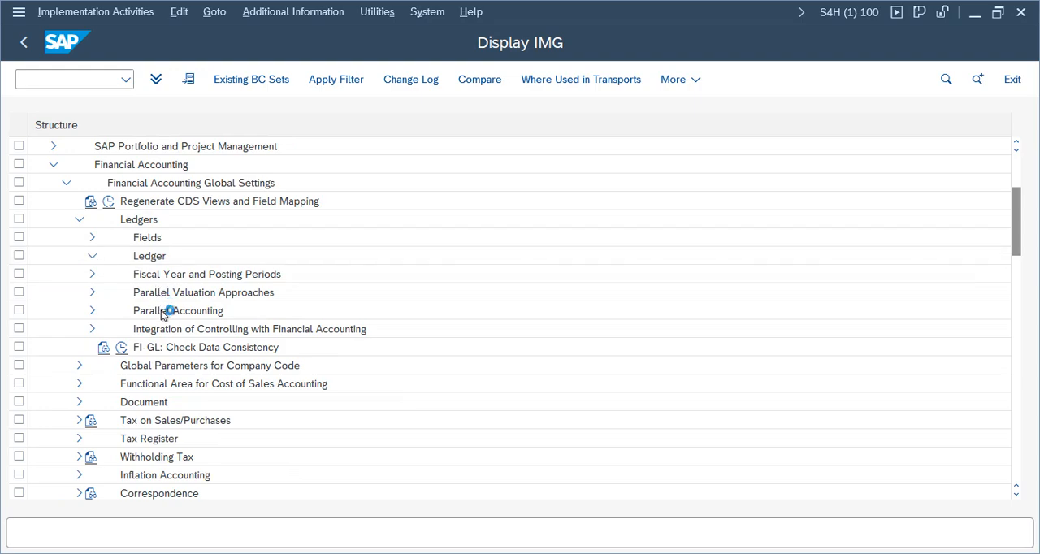
Step: Run Define Settings for Ledgers and Currency Types and display ledger 0L's company code settings, confirming the assignment notice and consistency check messages
click(134, 274)
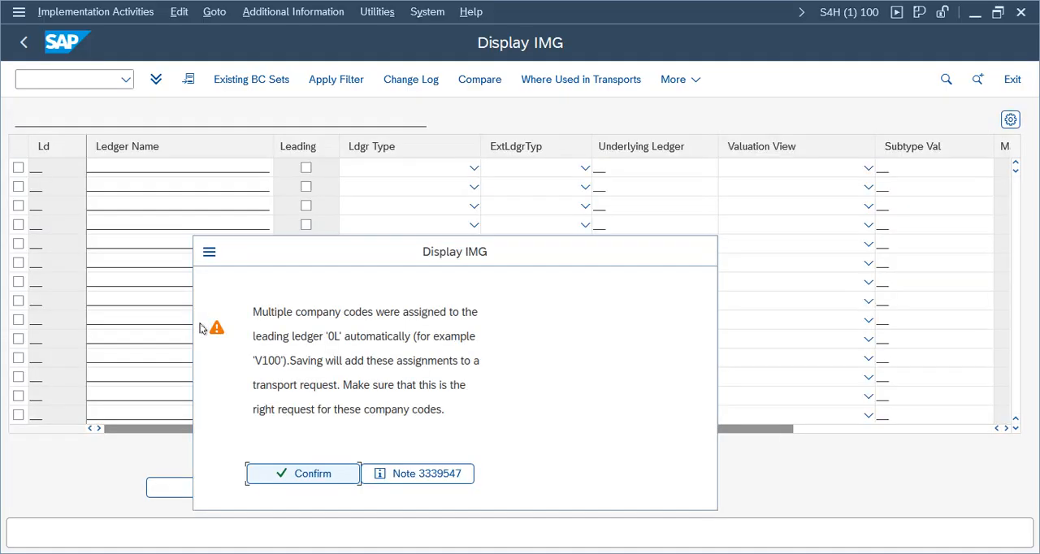
click(283, 476)
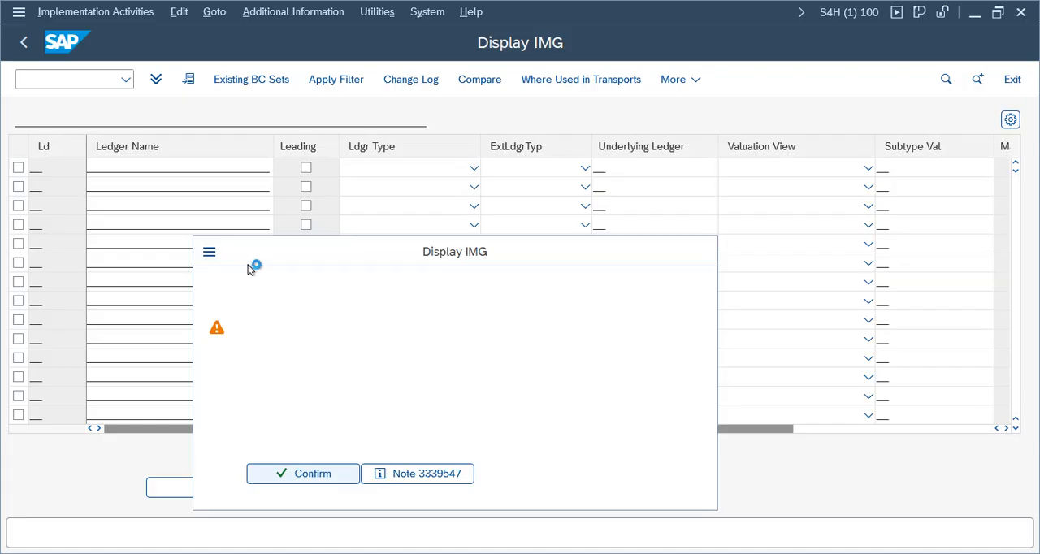
click(39, 540)
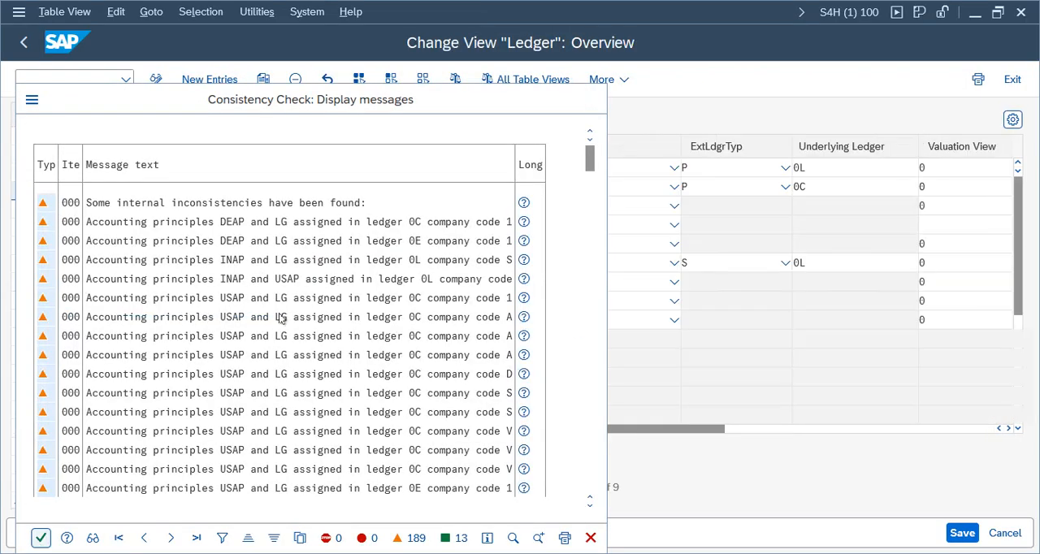
click(218, 205)
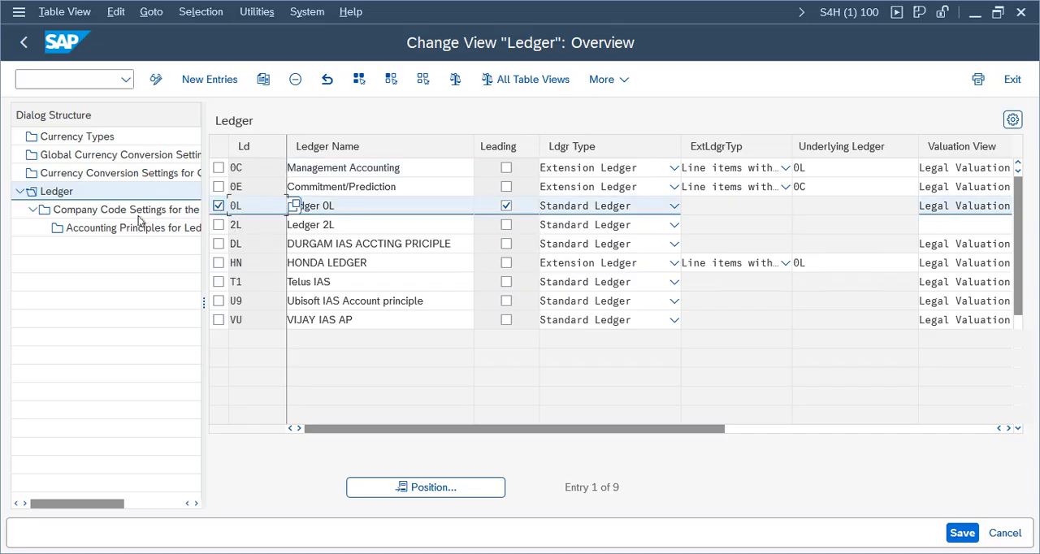
double_click(122, 209)
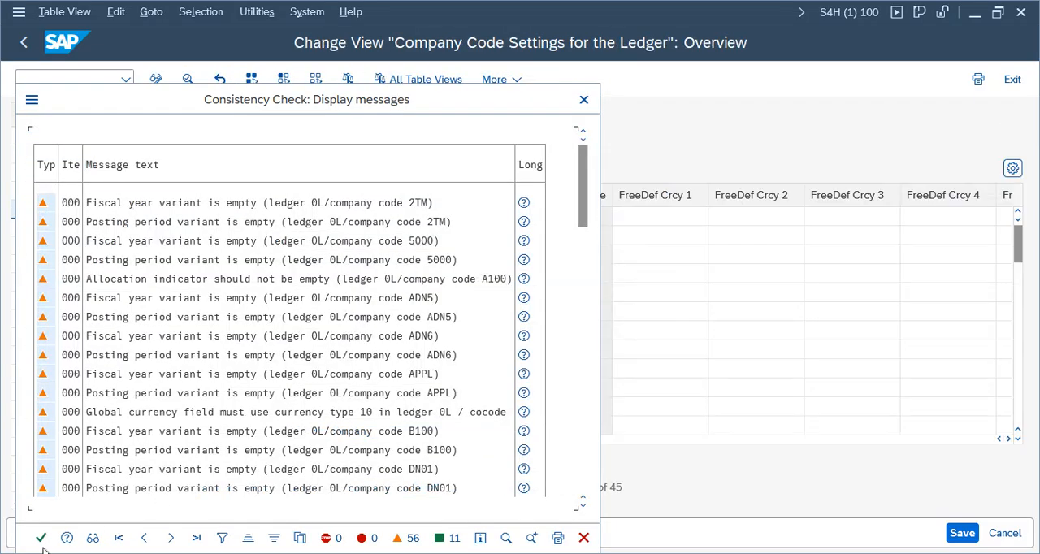
click(40, 540)
Step: Position ledger 0L's company code settings list on company code VZ01
click(427, 488)
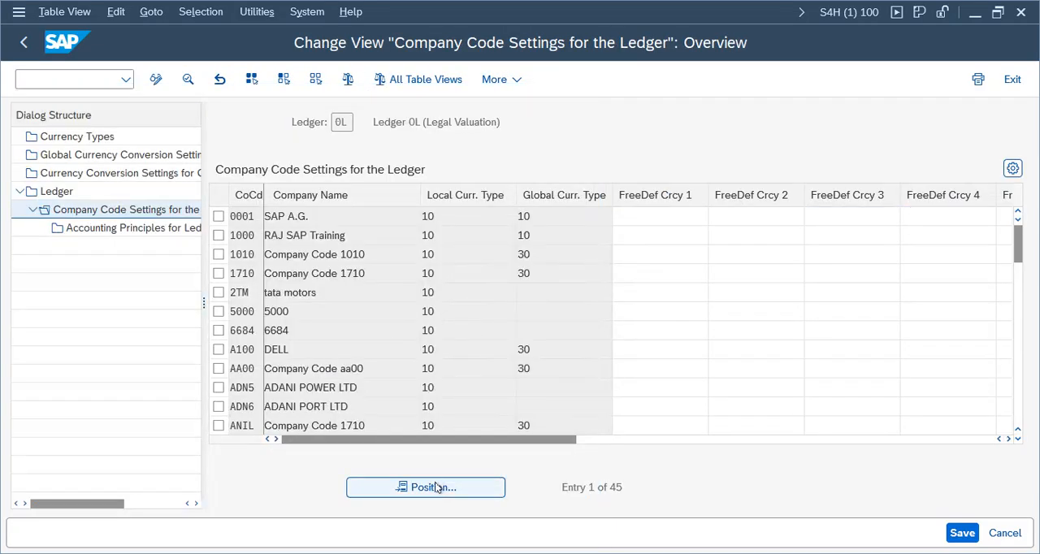
text(vz01)
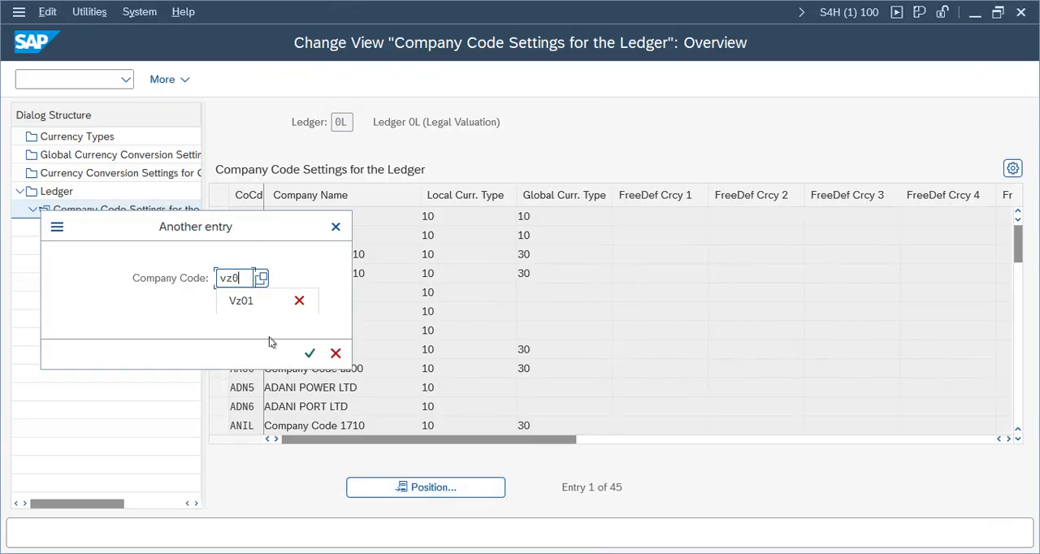
key(Return)
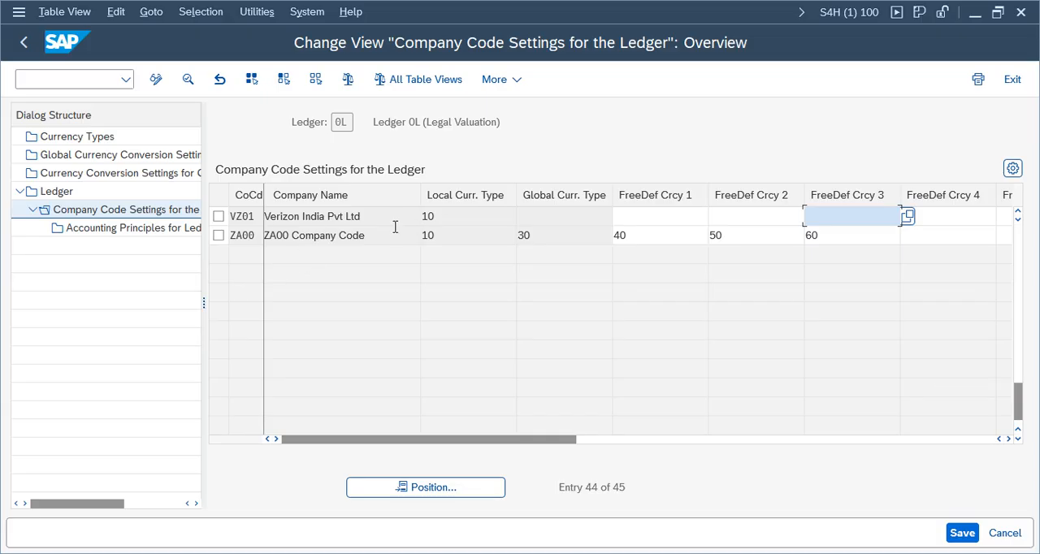
drag(389, 213, 219, 216)
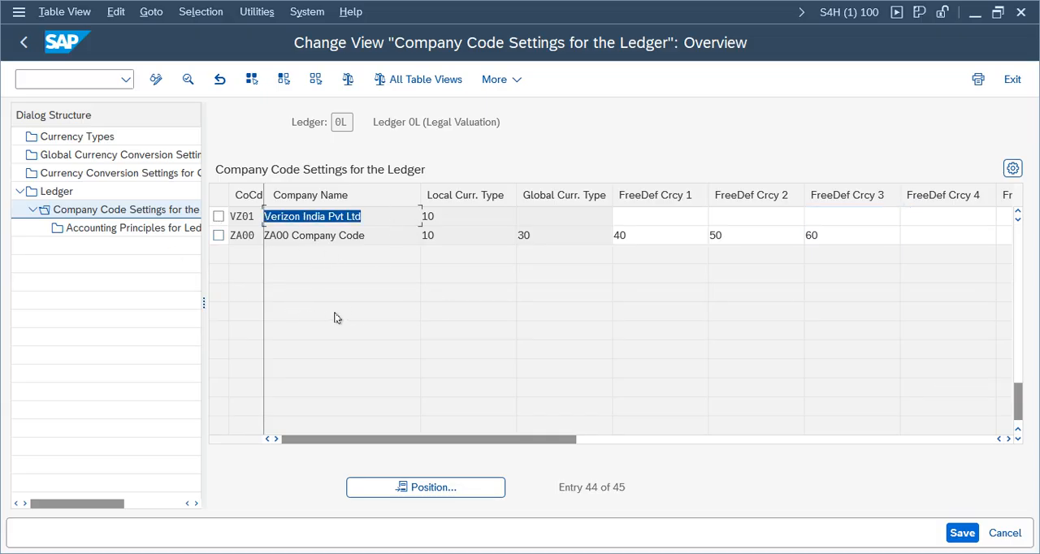
click(368, 216)
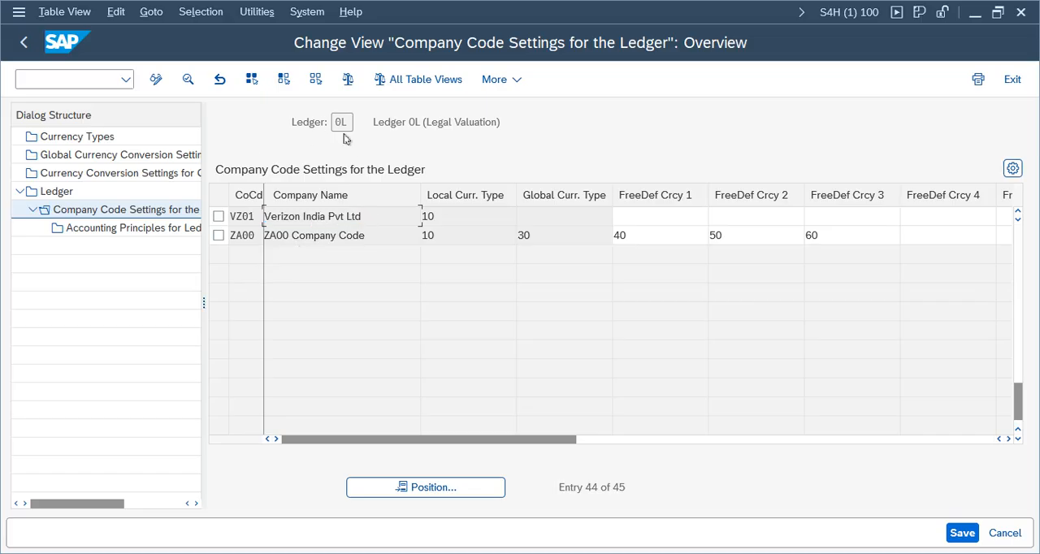
click(351, 122)
Step: Add accounting principle VUSG (Verion US GAAP) as a new entry for ledger 0L and company code VZ01
click(219, 216)
double_click(145, 229)
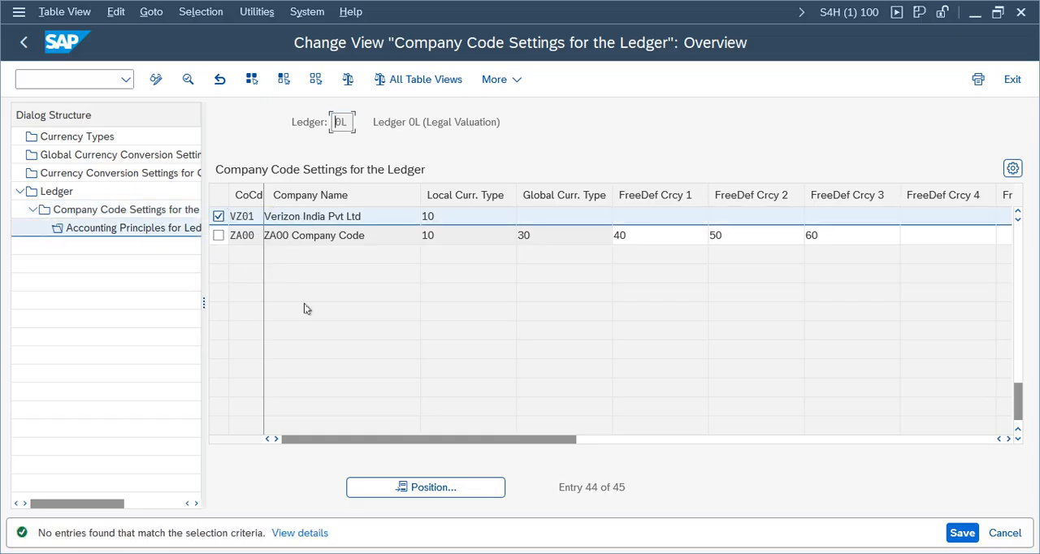
click(209, 79)
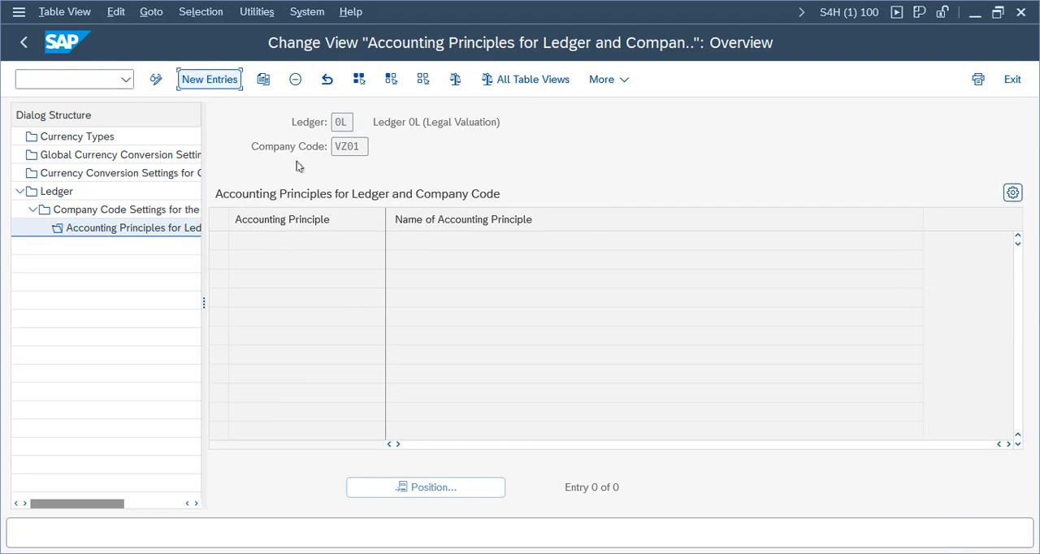
drag(366, 146, 313, 122)
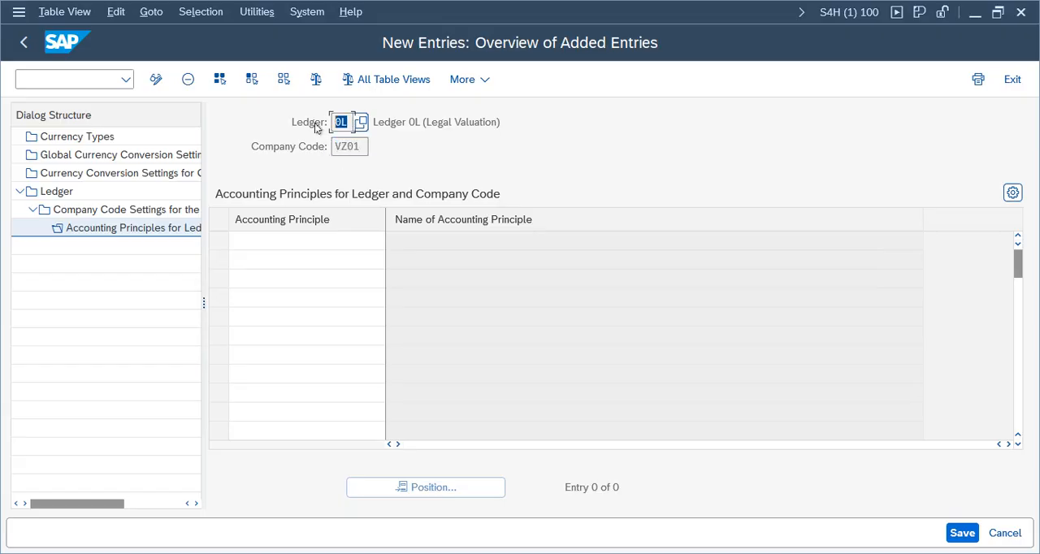
drag(536, 122, 326, 130)
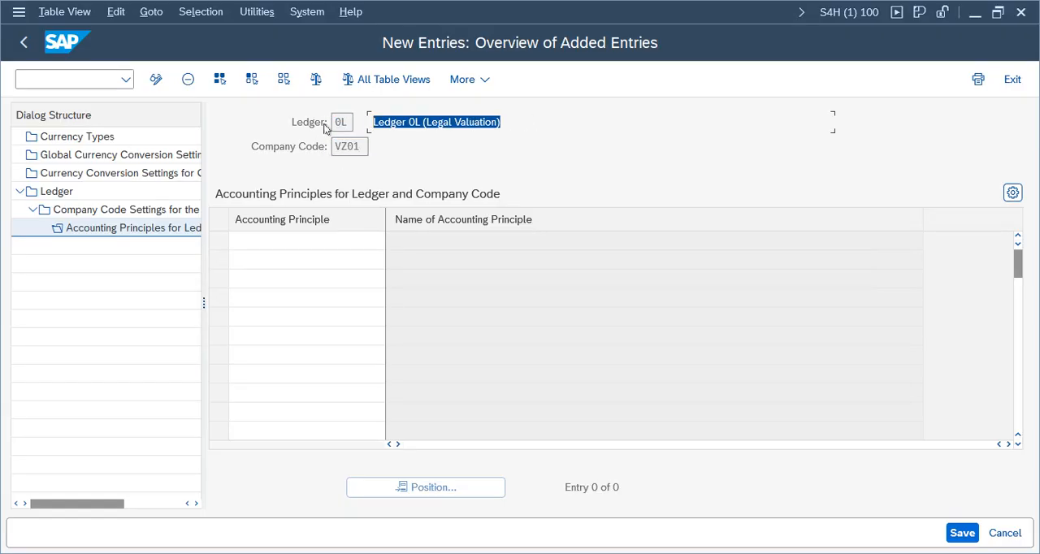
click(299, 237)
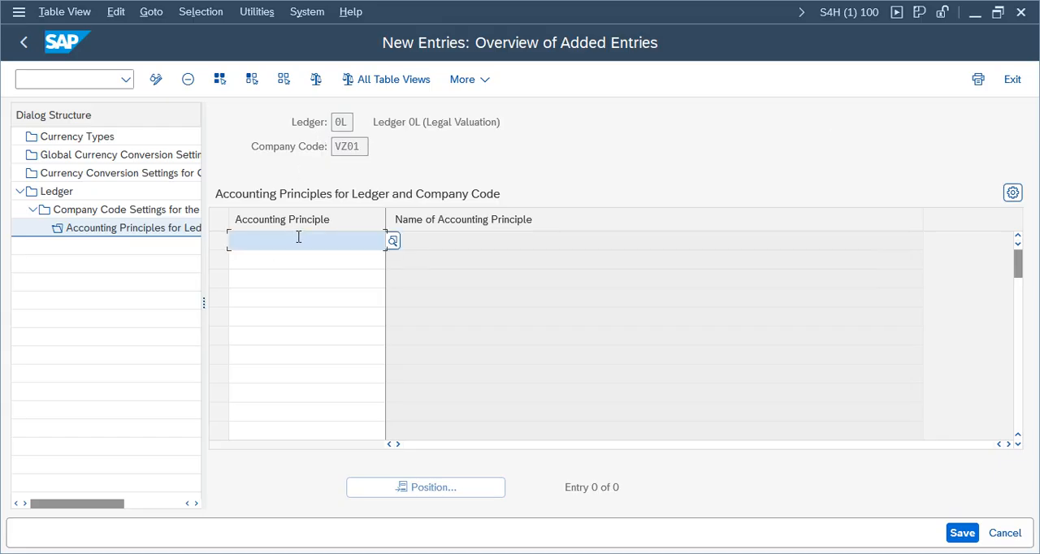
click(393, 242)
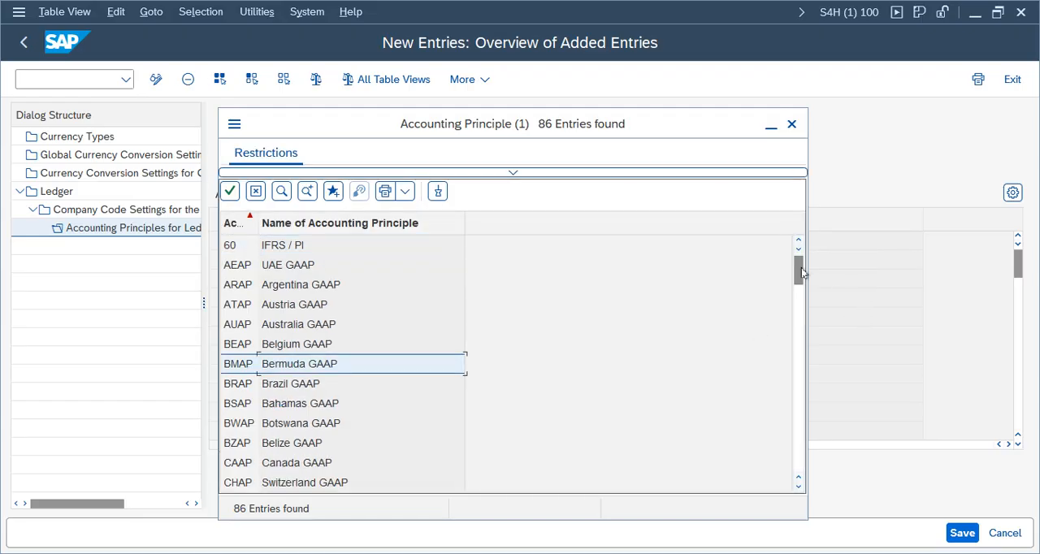
drag(799, 272, 787, 480)
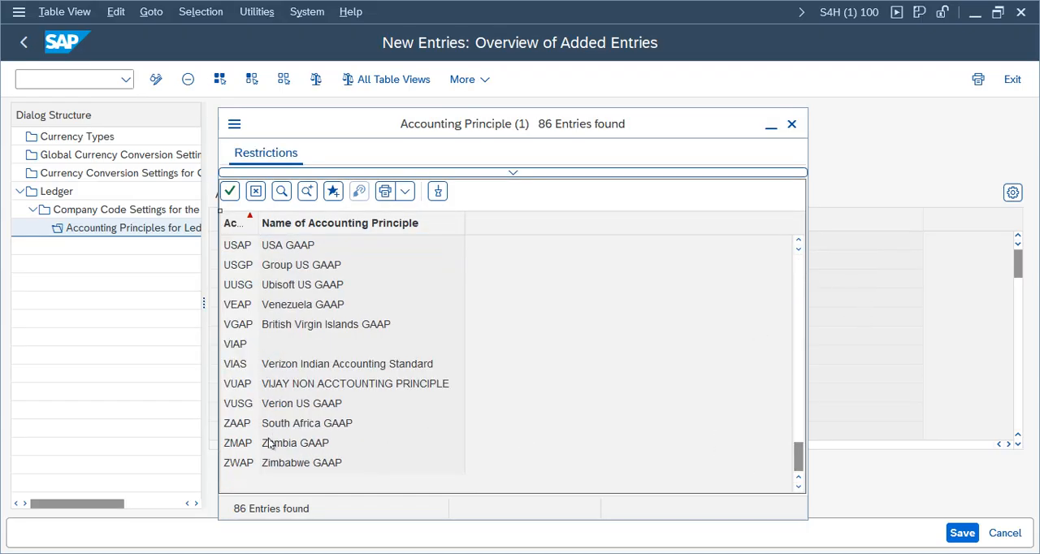
double_click(298, 406)
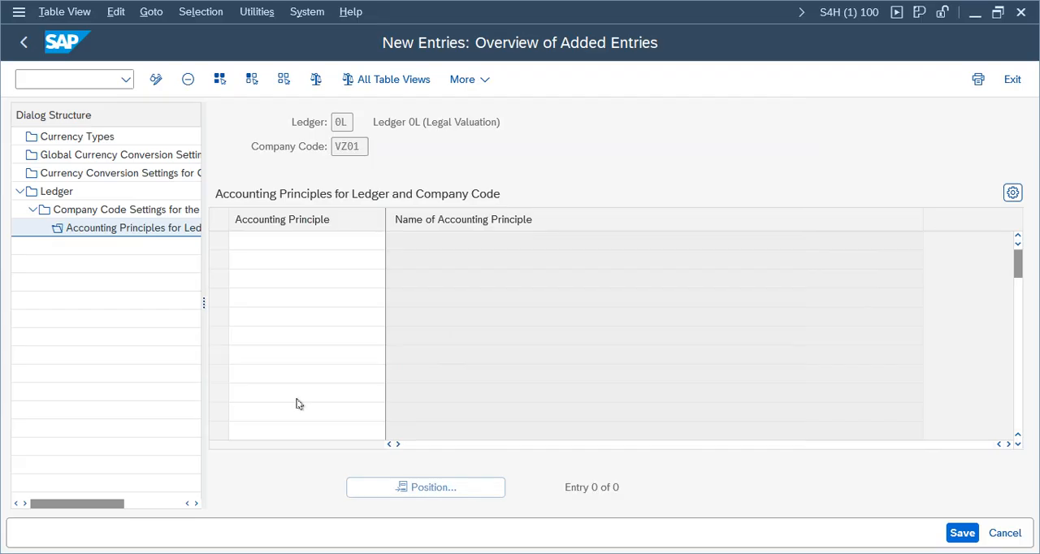
key(Return)
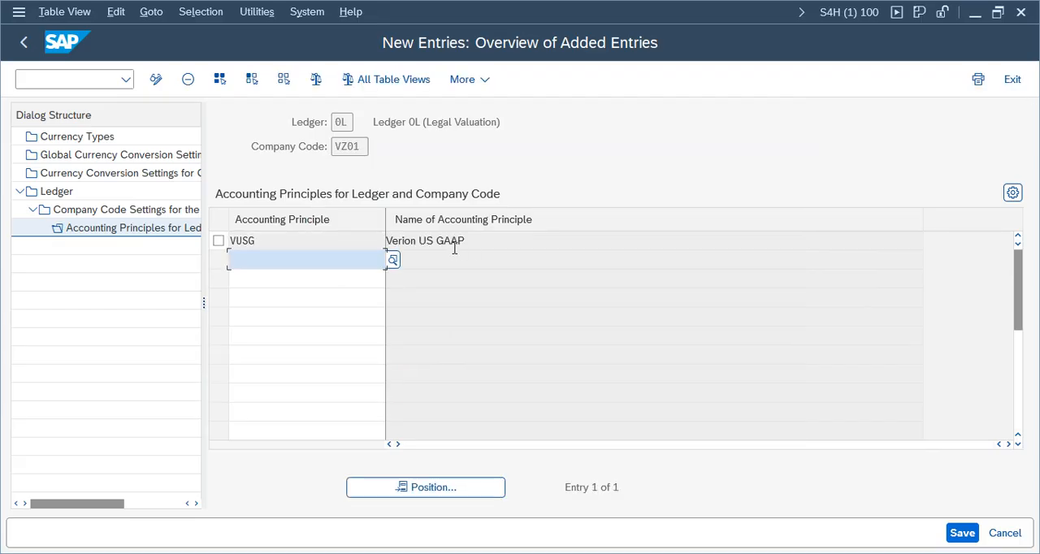
Step: Save the accounting principle assignment, dismiss the consistency check messages and return to the accounting principles overview
click(959, 538)
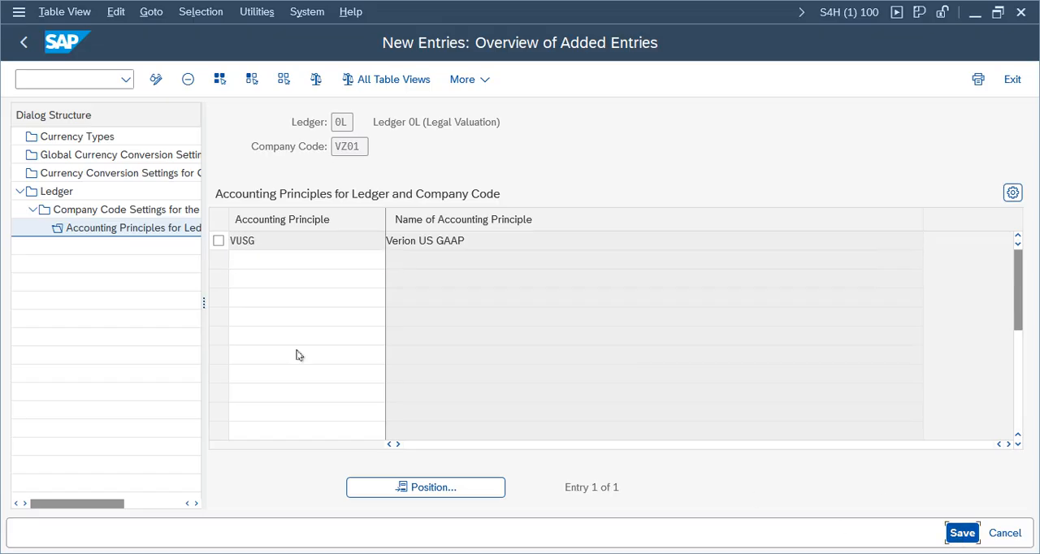
click(40, 538)
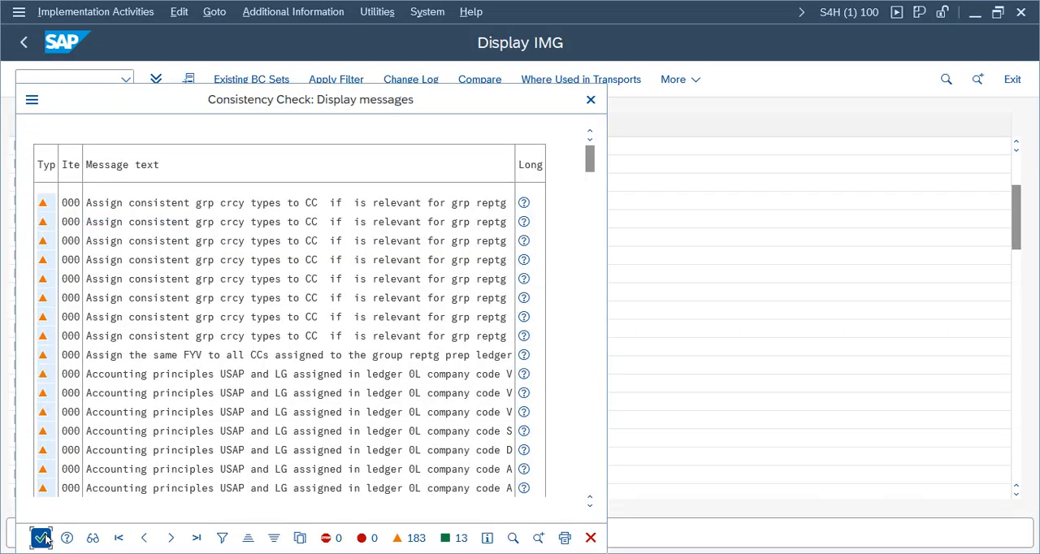
click(405, 330)
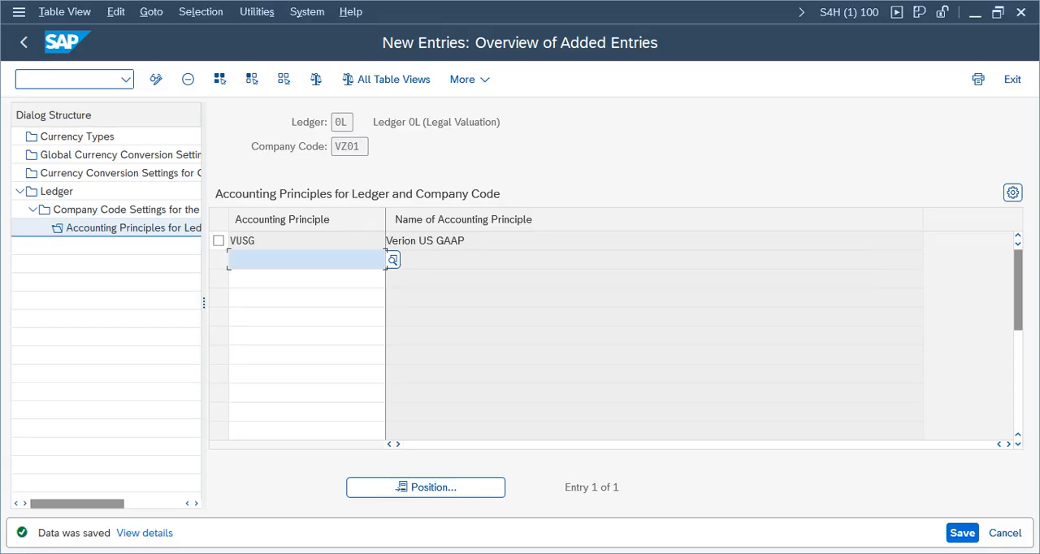
click(23, 42)
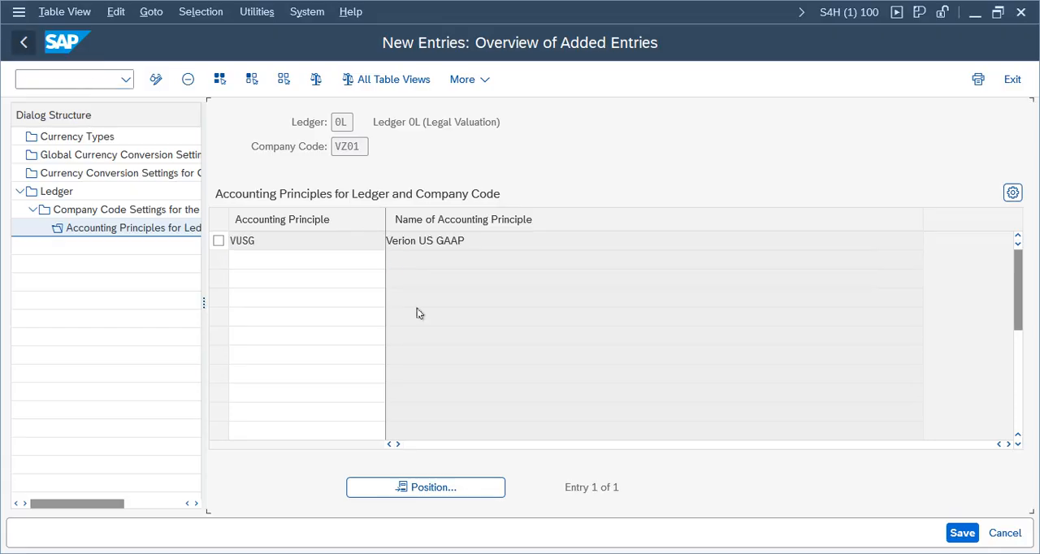
Step: Return to the ledger overview, dismissing the consistency check messages
click(24, 42)
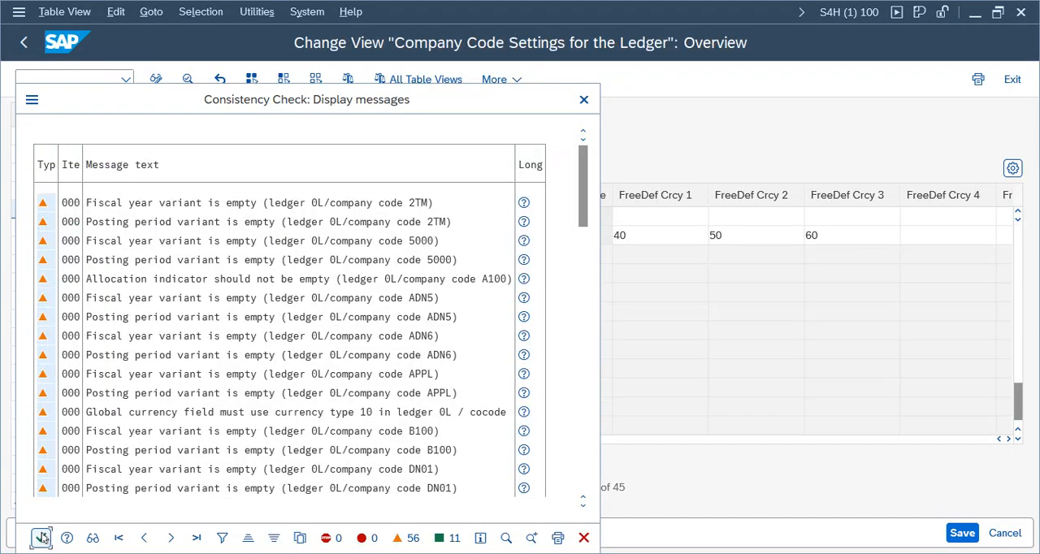
click(40, 537)
click(24, 42)
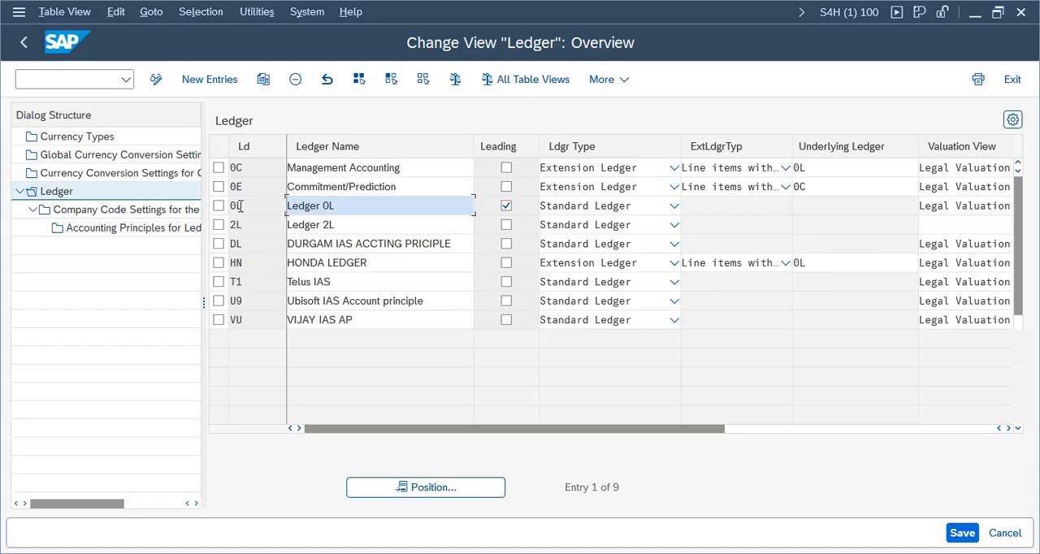
Step: Add a new ledger V1 with the name Indian IAS as a standard ledger
click(213, 81)
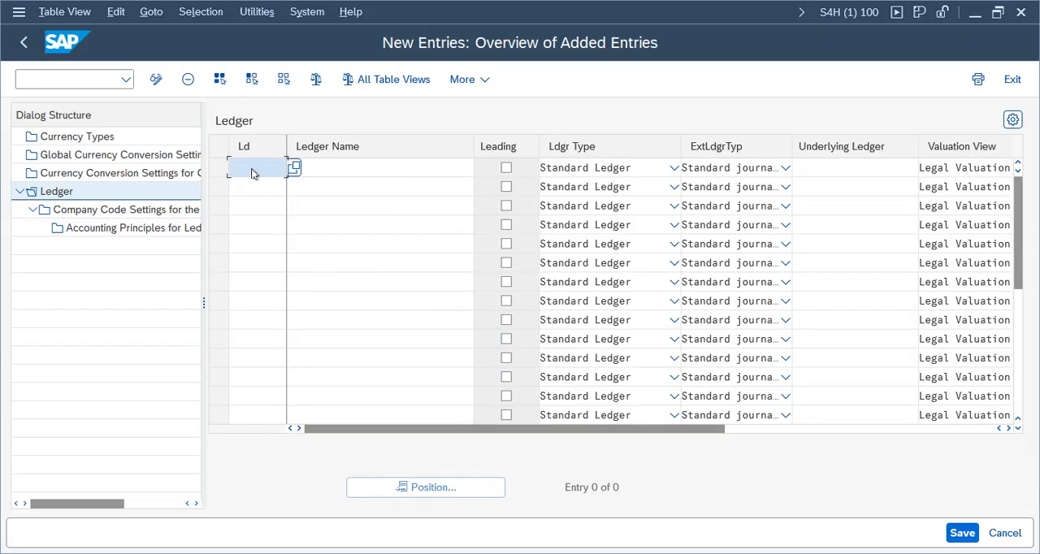
text(V1)
key(F4)
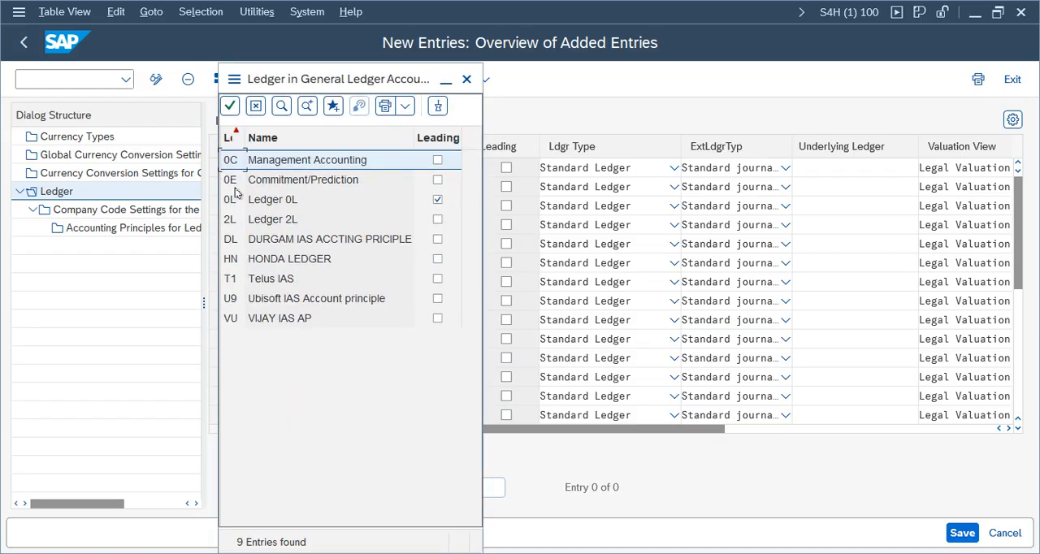
click(465, 81)
click(371, 169)
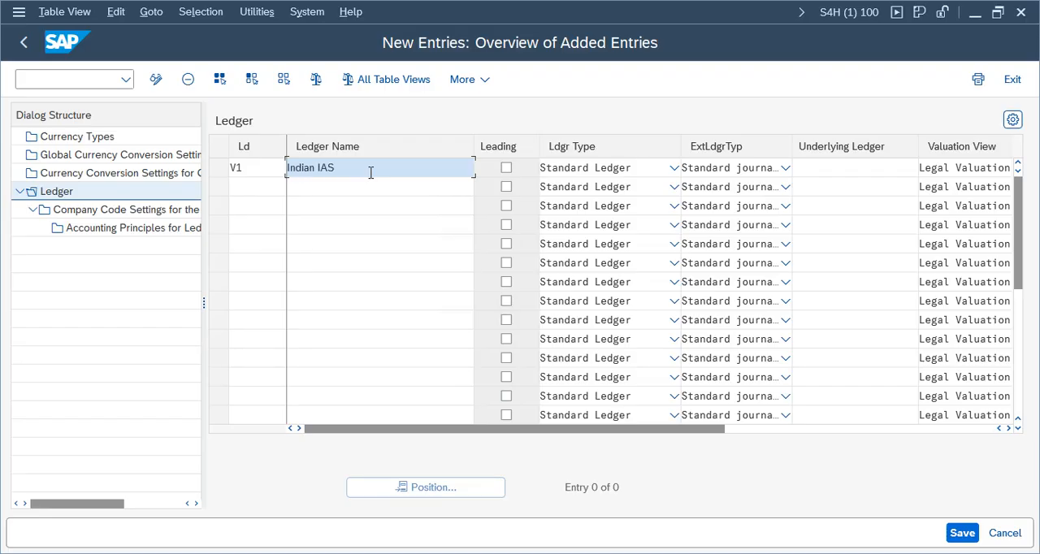
Step: Save the new ledger V1, confirming the consistency check messages and the ledger group notice
click(963, 534)
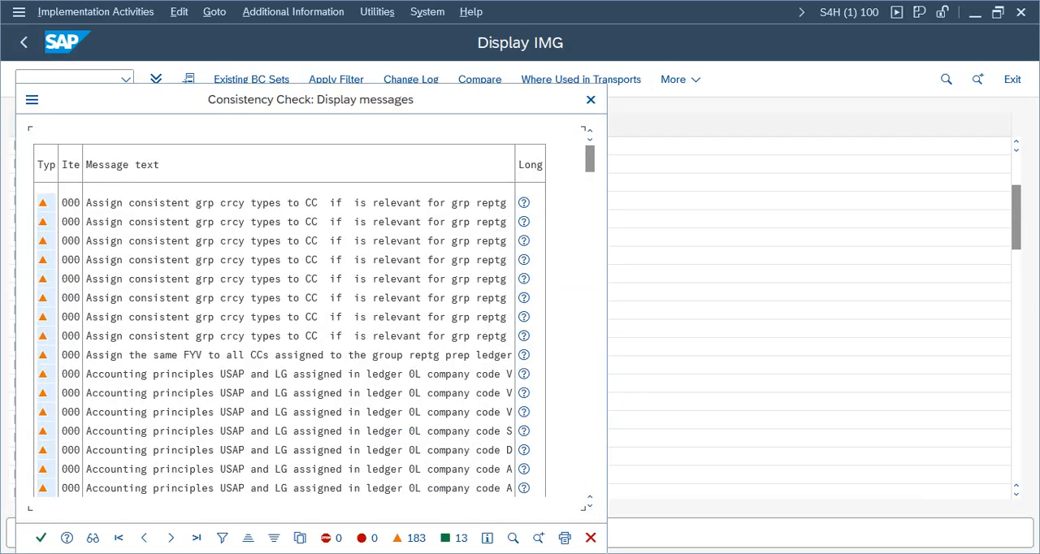
click(41, 537)
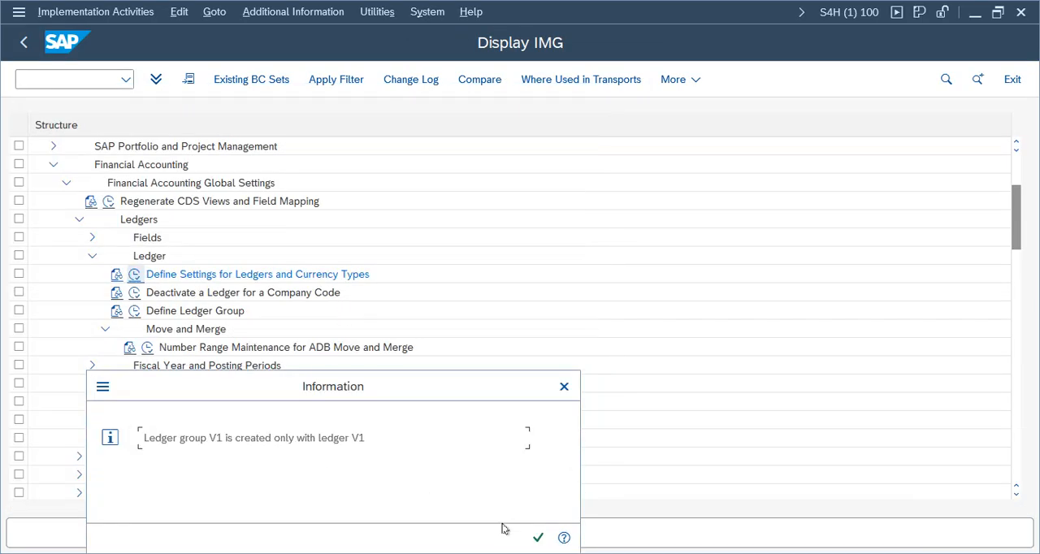
drag(155, 438, 382, 436)
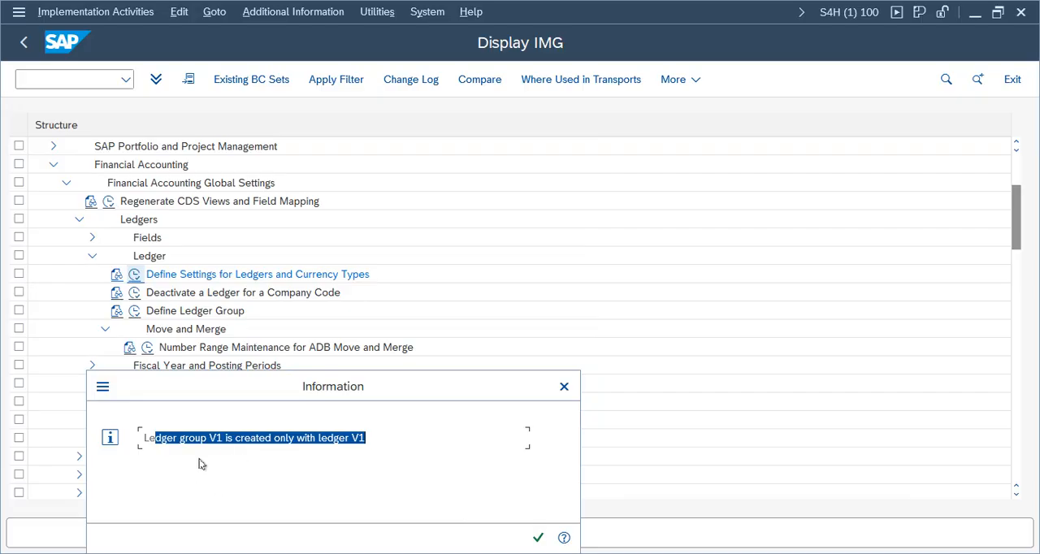
drag(266, 389, 559, 226)
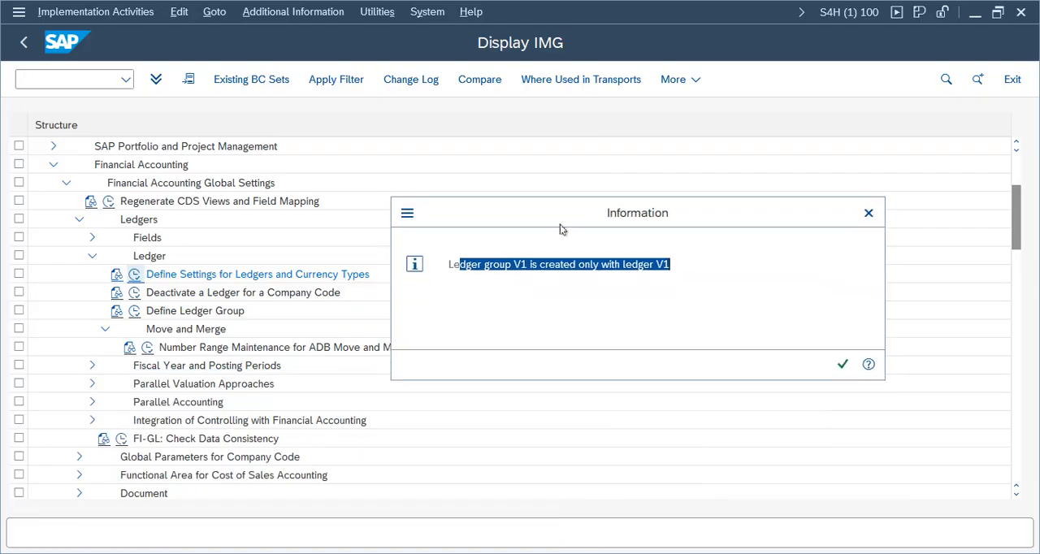
click(846, 364)
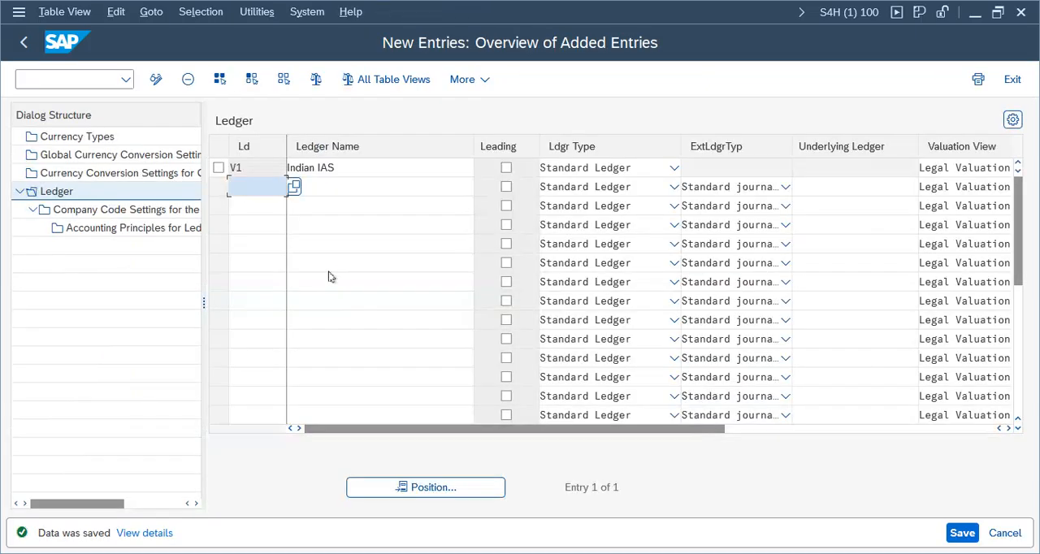
Step: Add company code VZ01 as a new entry in ledger V1's company code settings and check its local currency
click(218, 168)
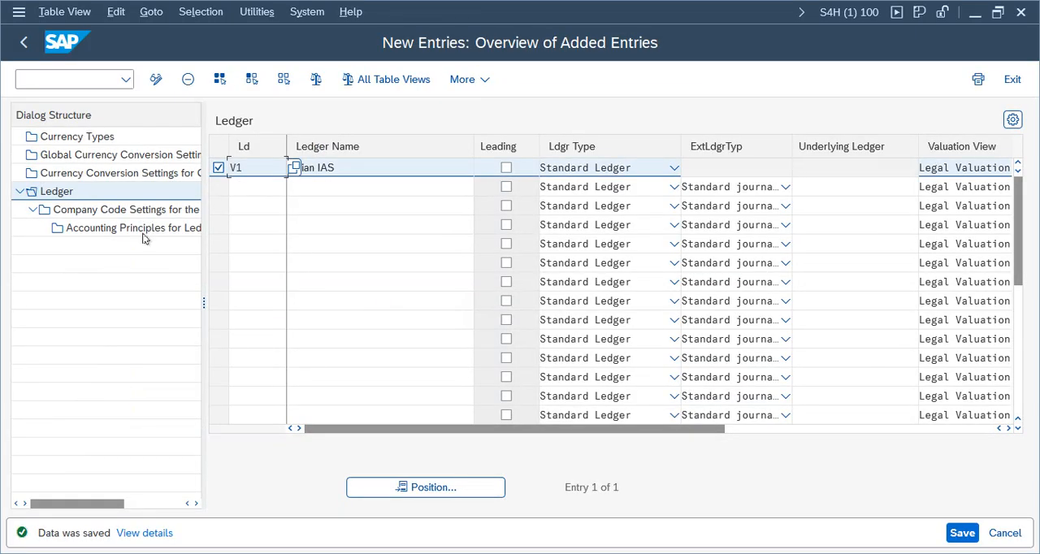
double_click(142, 212)
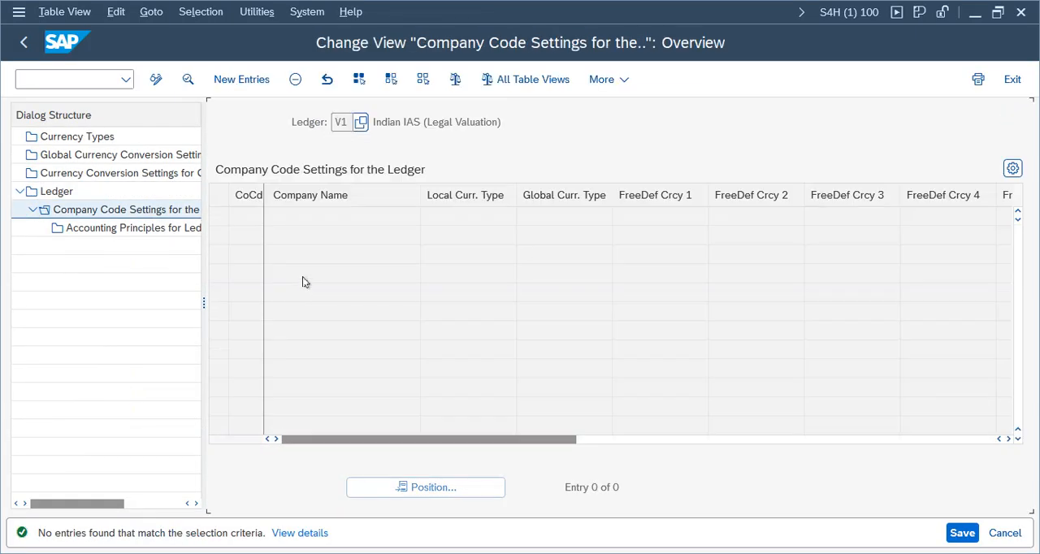
click(242, 84)
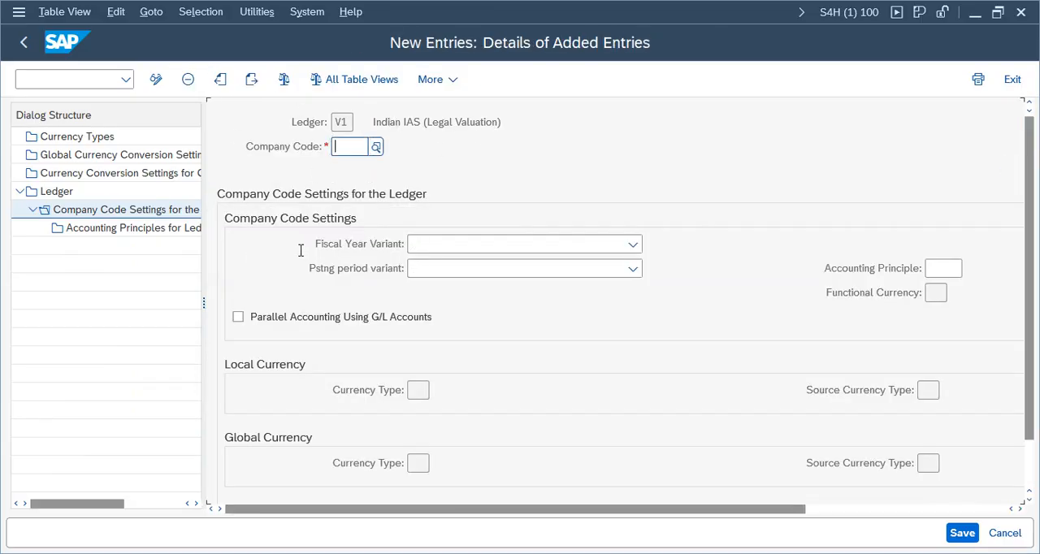
click(346, 151)
click(380, 151)
key(BackSpace)
text(VZ01)
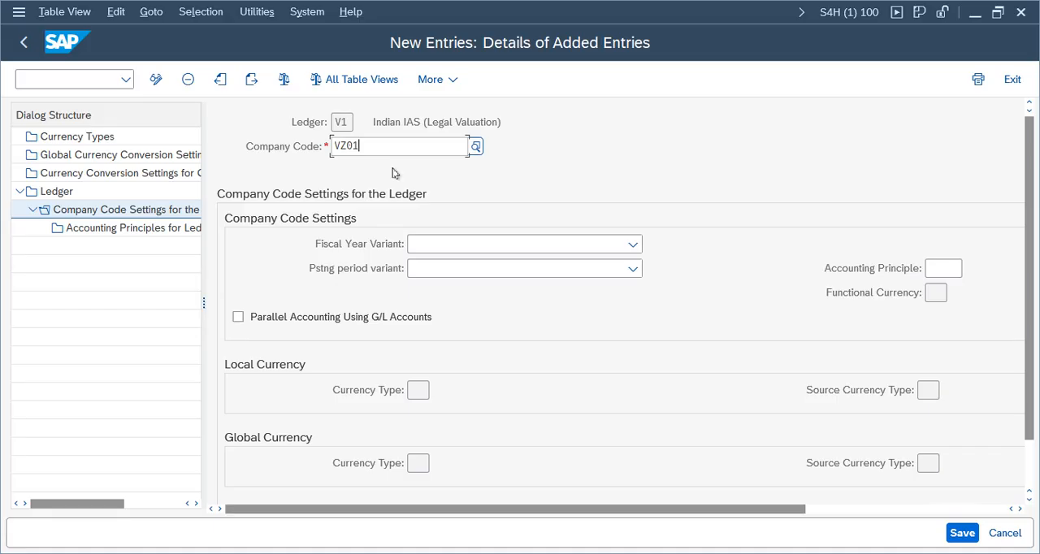
click(473, 265)
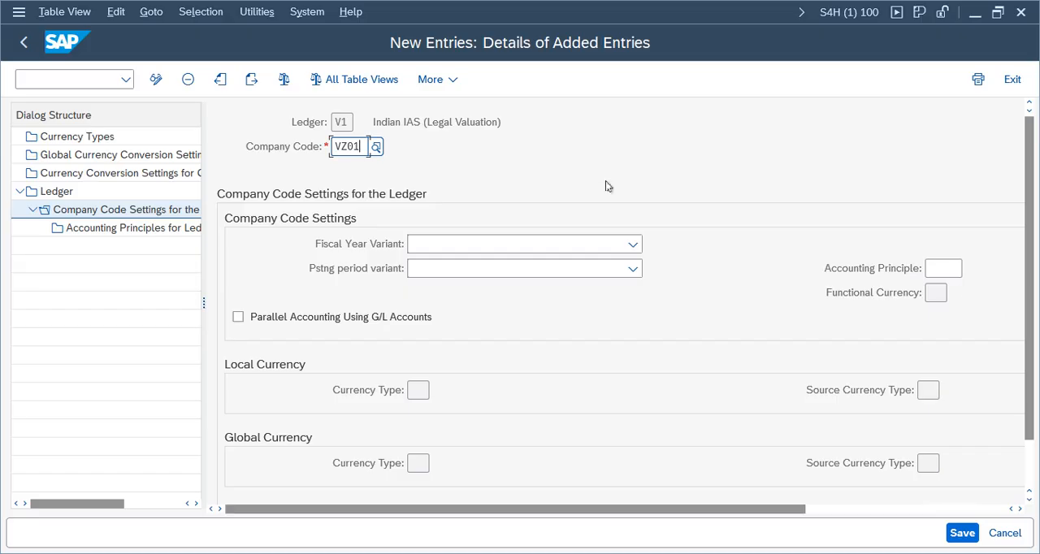
key(Return)
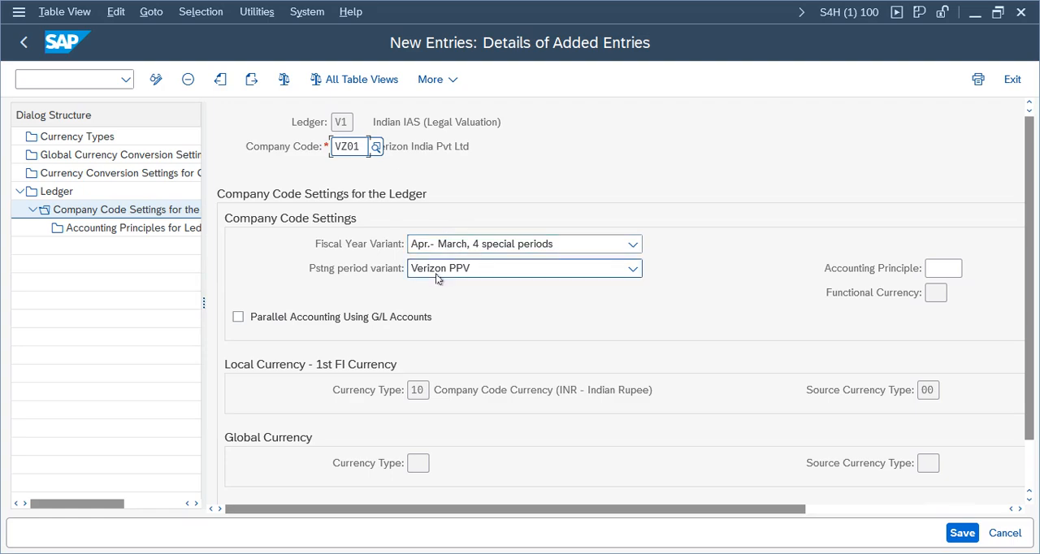
double_click(419, 390)
drag(647, 388, 381, 394)
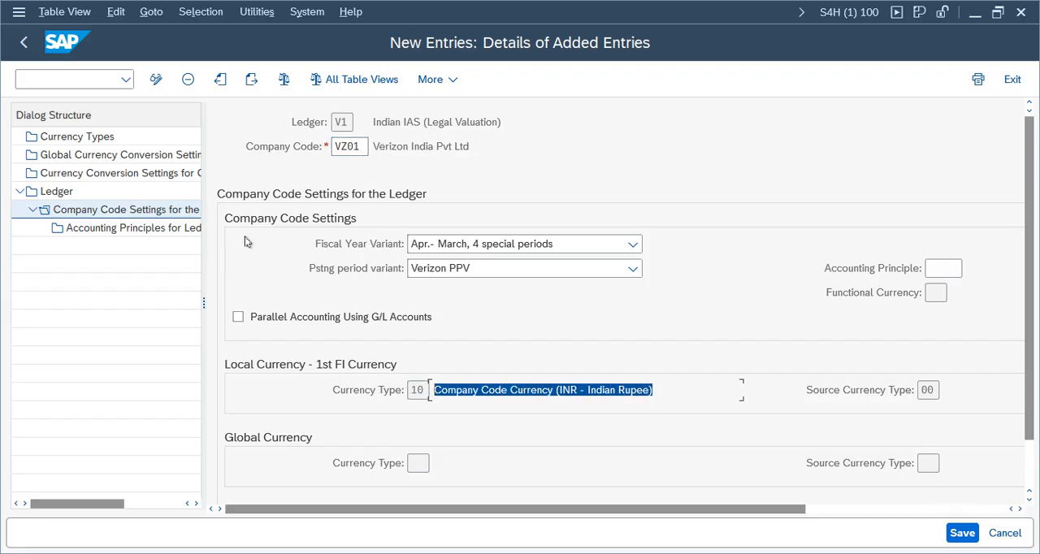
Step: Assign accounting principle VIAS to ledger V1 and company code VZ01, save it and confirm the consistency check messages
click(122, 230)
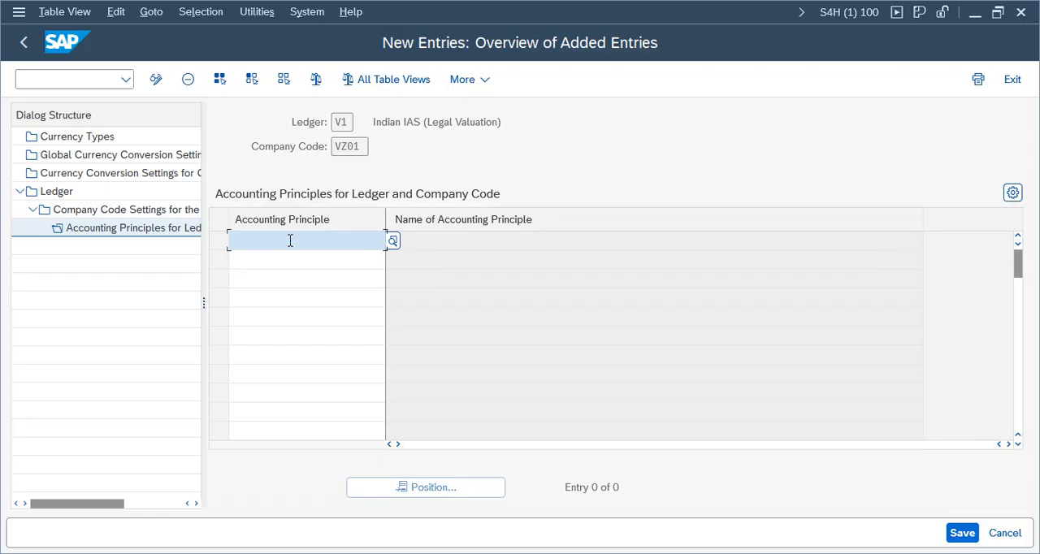
text(VIAS)
key(Return)
drag(605, 239, 334, 240)
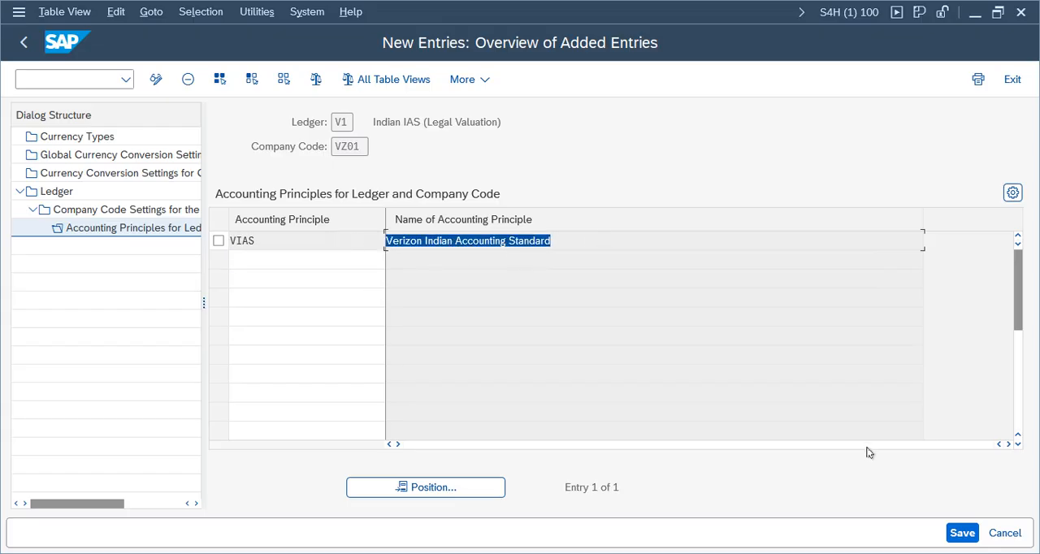
click(961, 533)
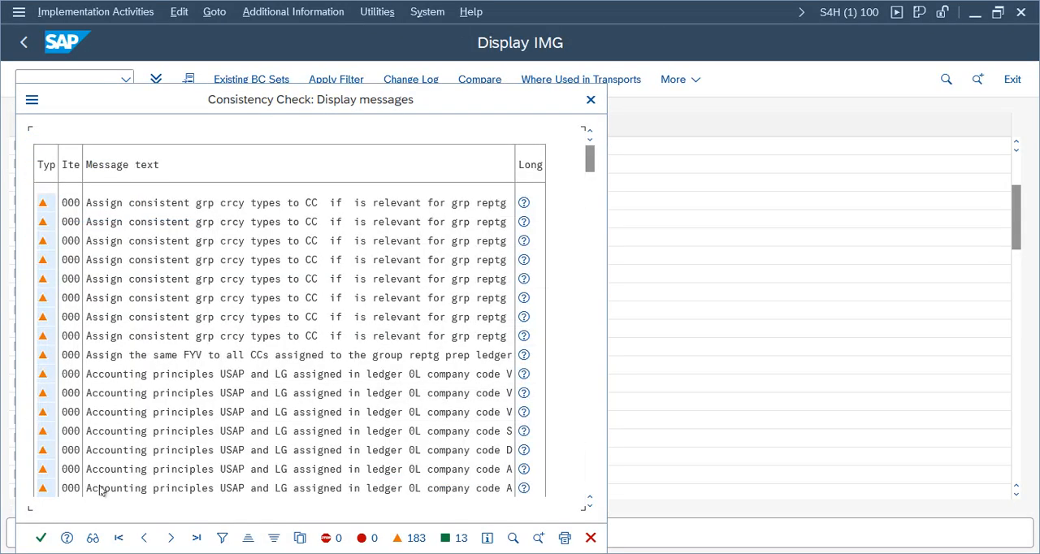
click(41, 537)
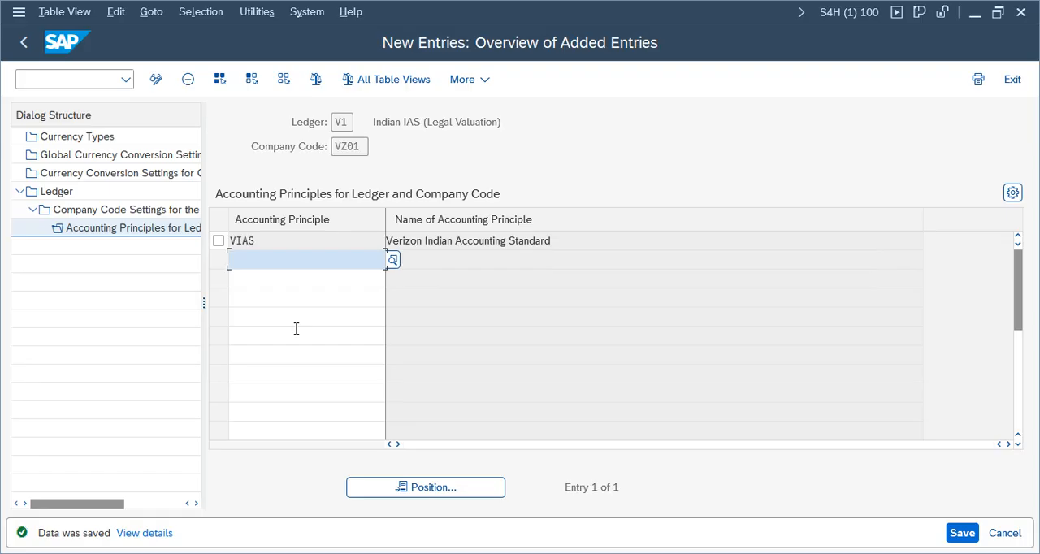
Step: Go back to the ledger overview and exit the ledger settings to the implementation guide
click(23, 42)
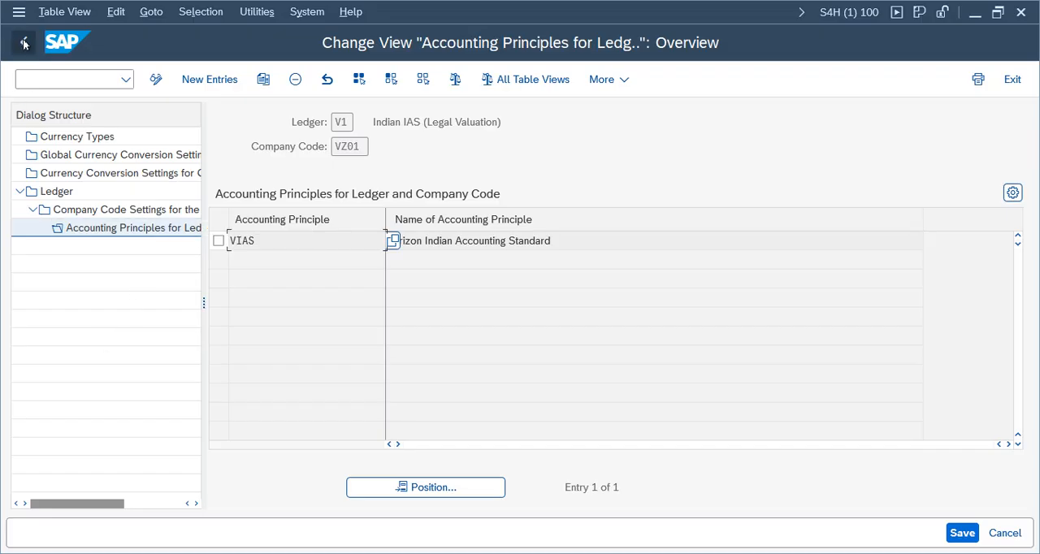
click(23, 42)
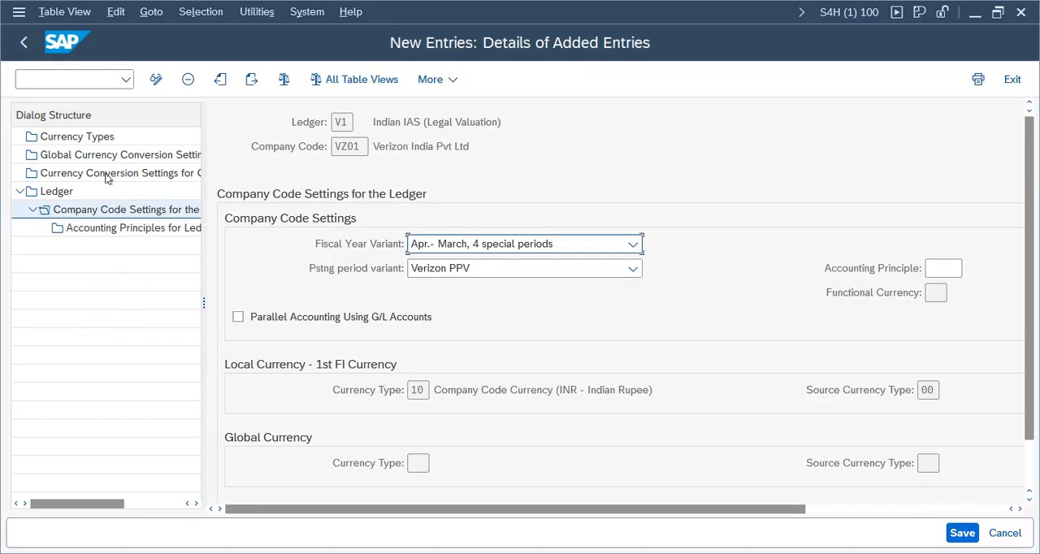
click(24, 44)
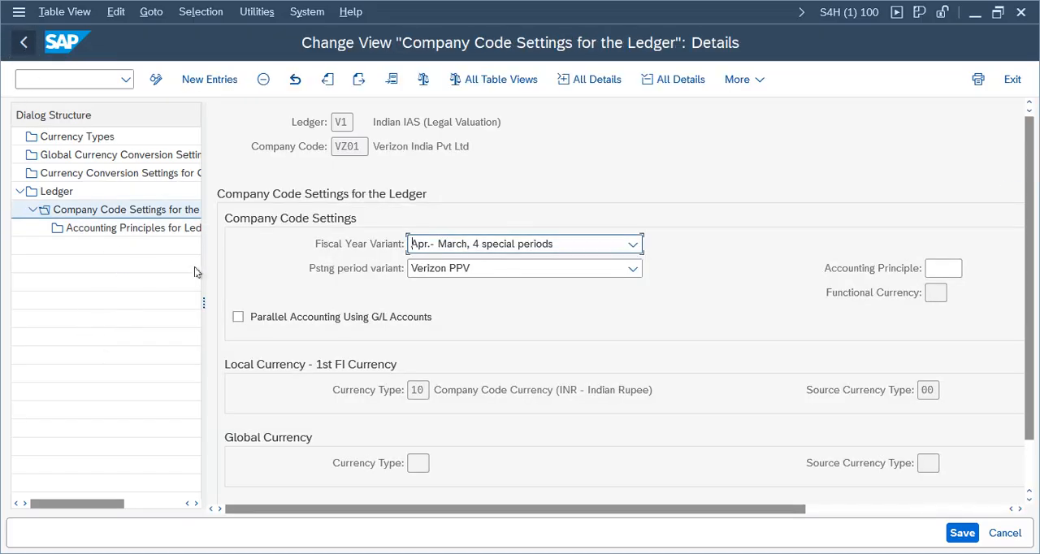
click(24, 44)
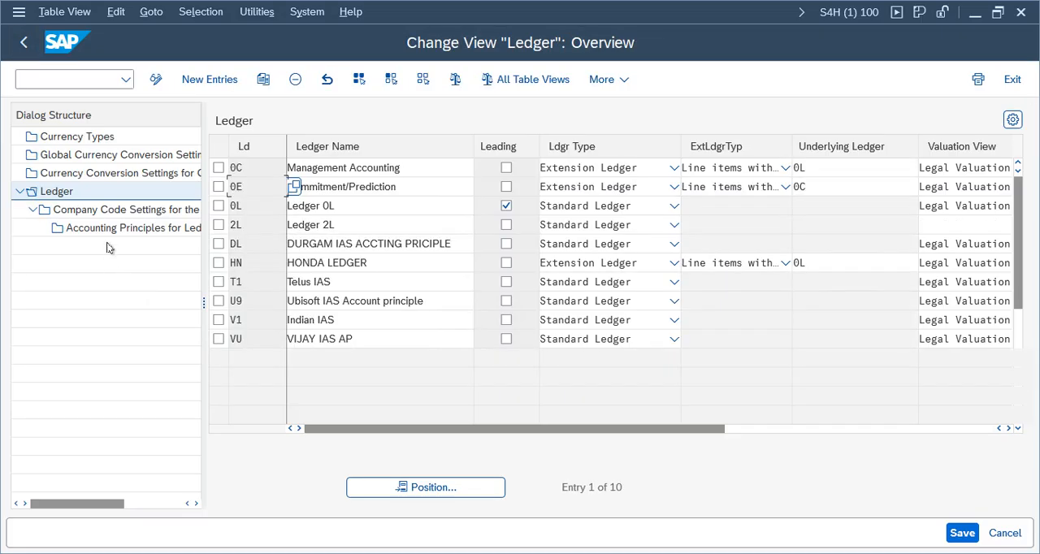
click(1013, 80)
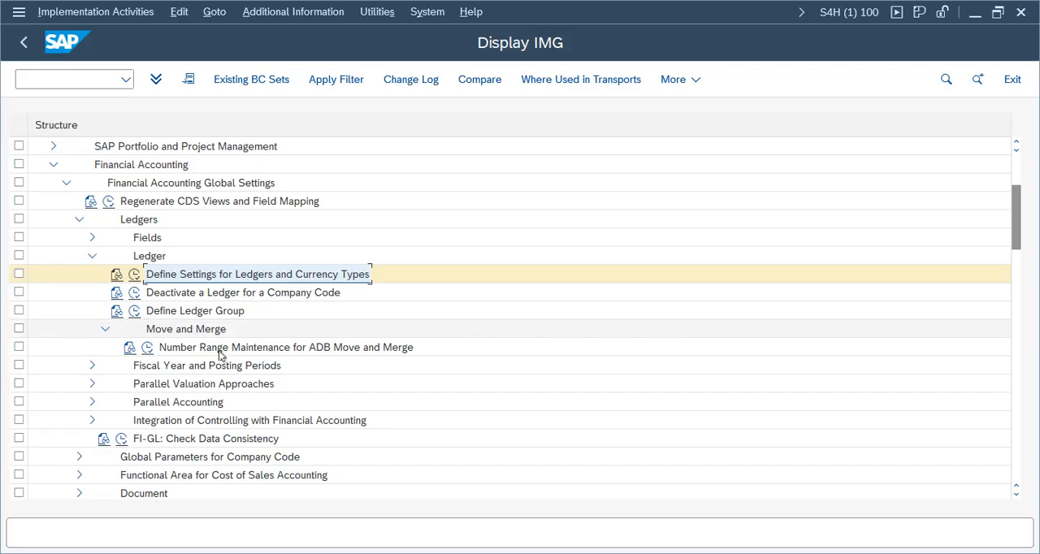
Step: Expand Parallel Accounting and start new entries in the assignment of accounting principles to target ledger groups
click(91, 403)
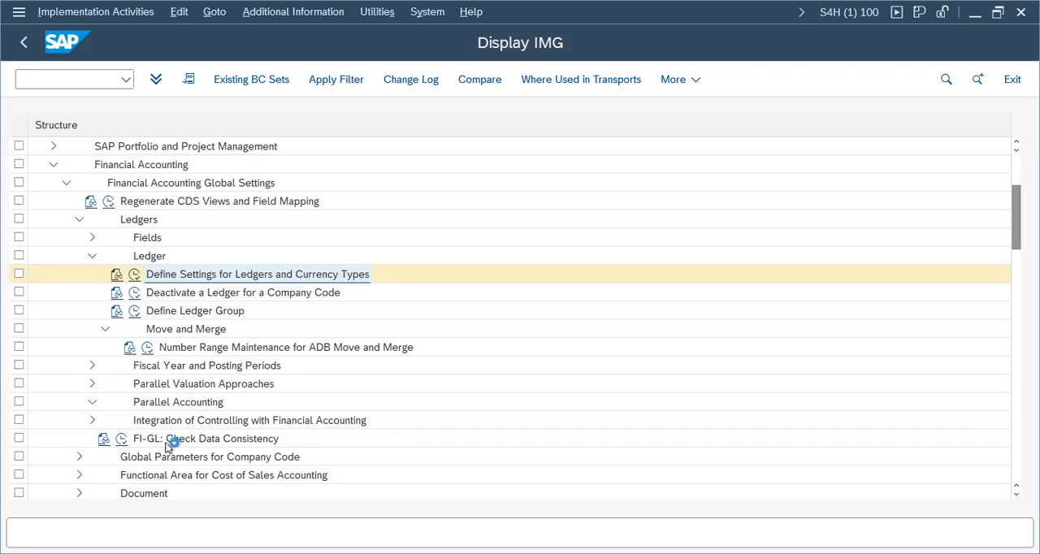
click(134, 439)
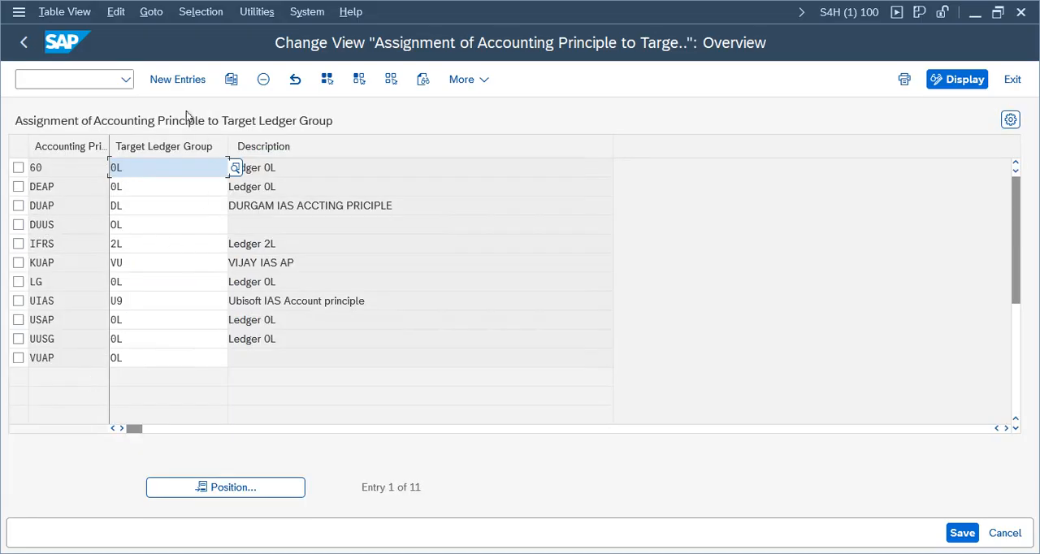
click(180, 80)
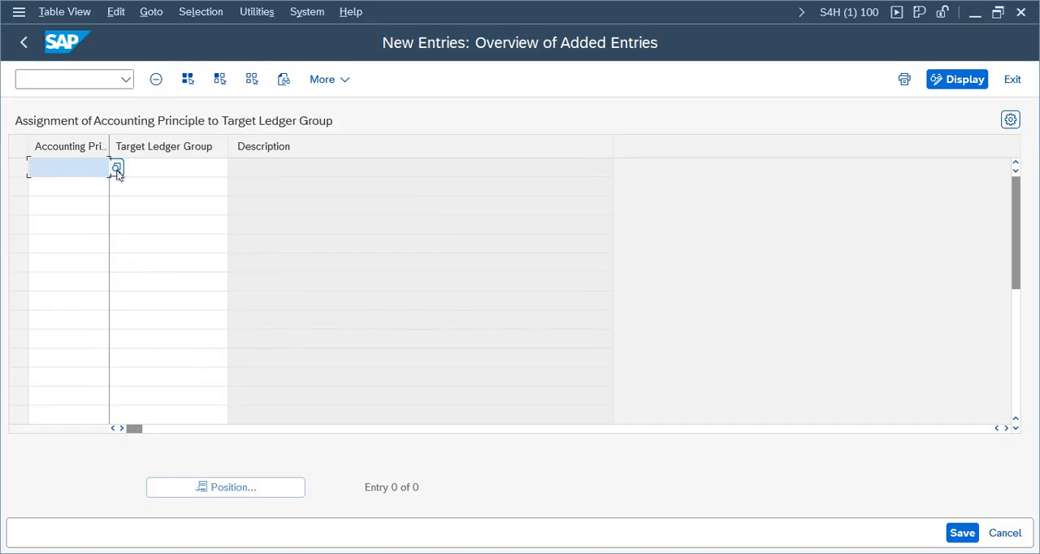
Step: Choose accounting principle VUSG (Verion US GAAP) for the first entry and assign it to target ledger group 0L
click(117, 170)
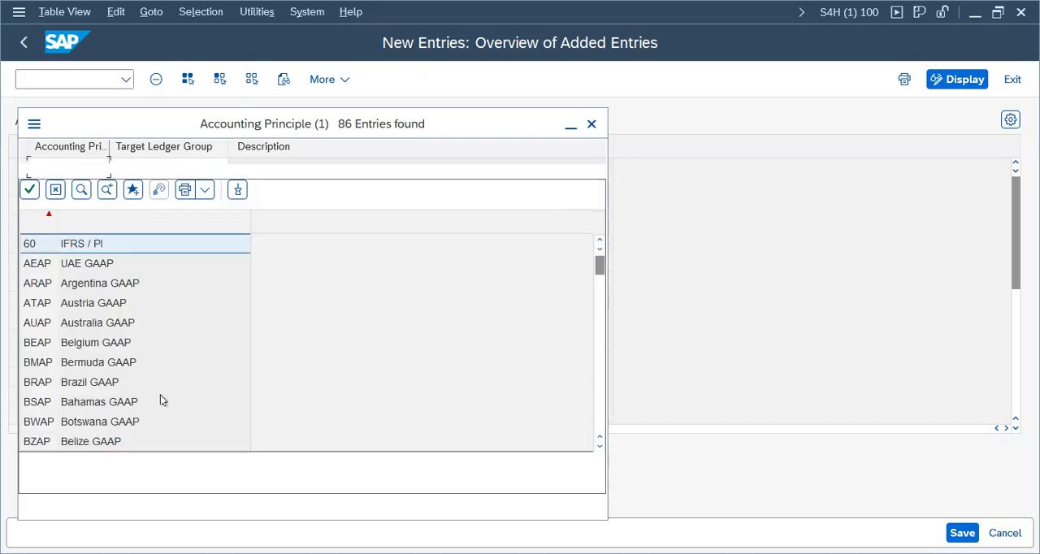
drag(599, 276, 598, 449)
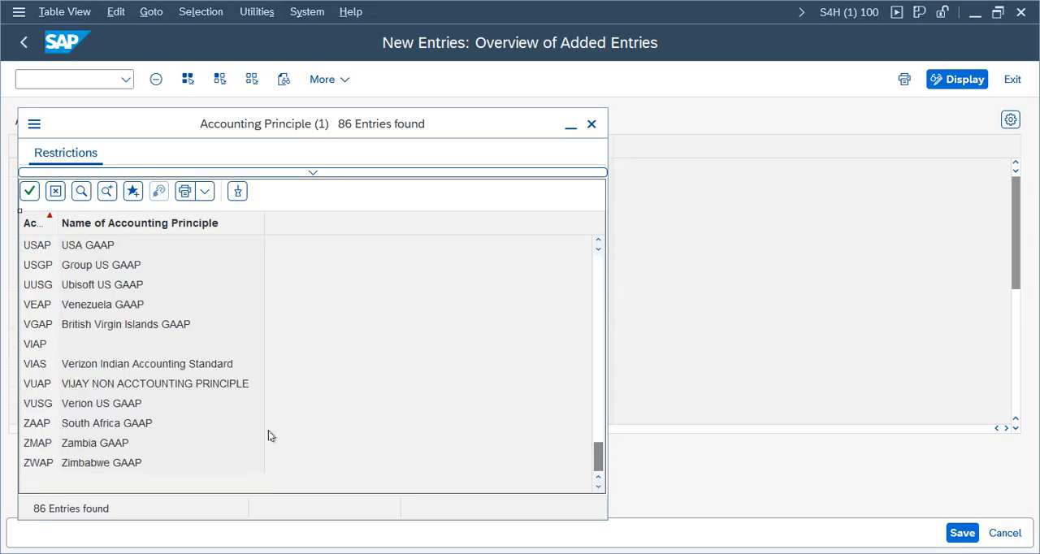
double_click(91, 405)
click(169, 174)
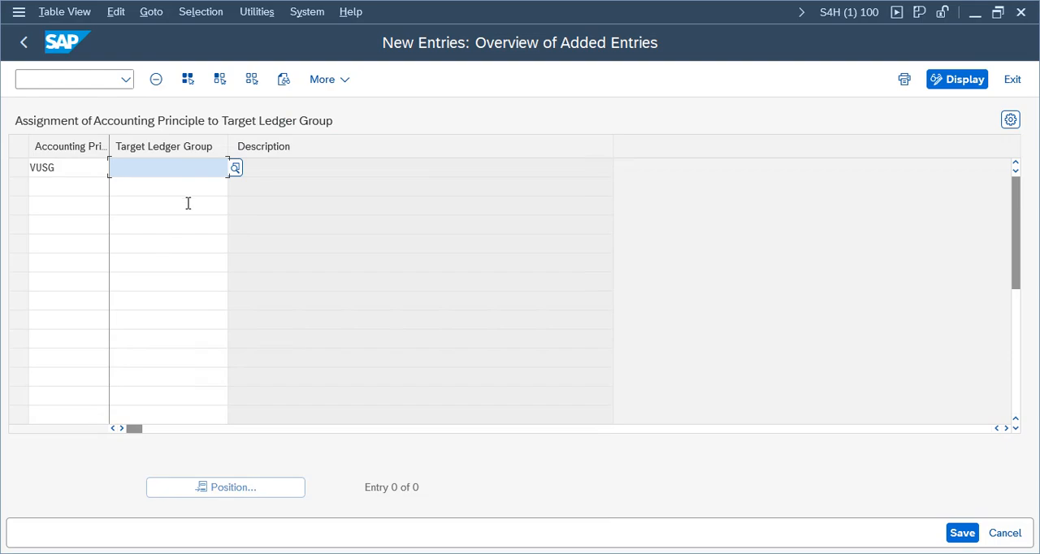
text(0L)
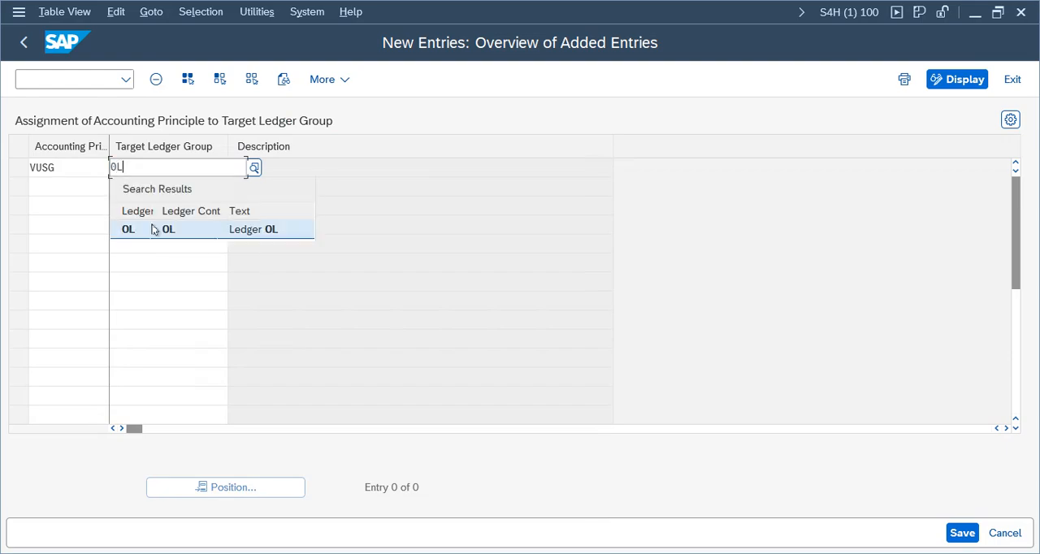
click(125, 225)
Step: Assign accounting principle VIAS to target ledger group V1, save the entries and accept the Verizon Group customizing request
click(82, 193)
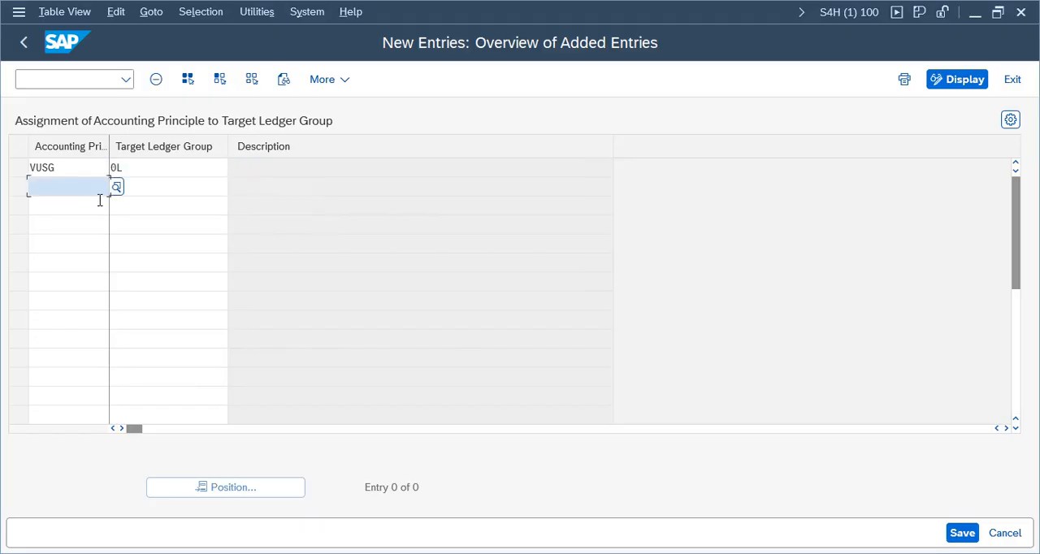
text(VIAS)
key(Tab)
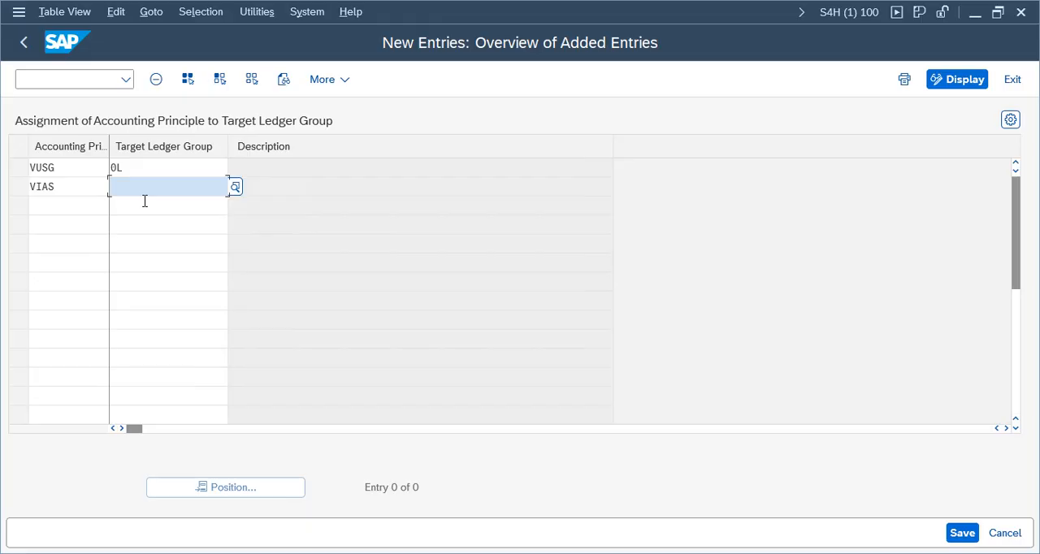
text(V1)
key(Return)
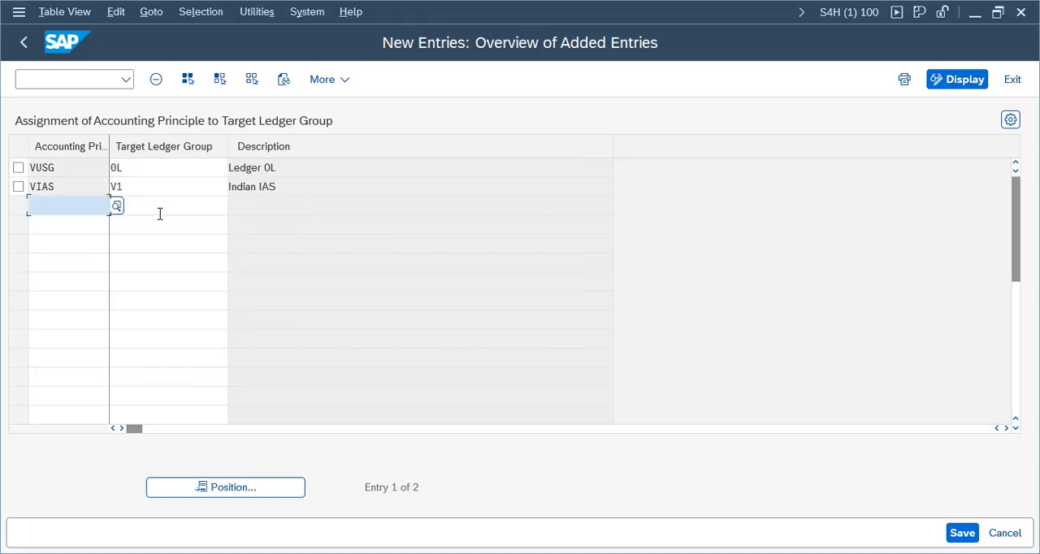
click(957, 543)
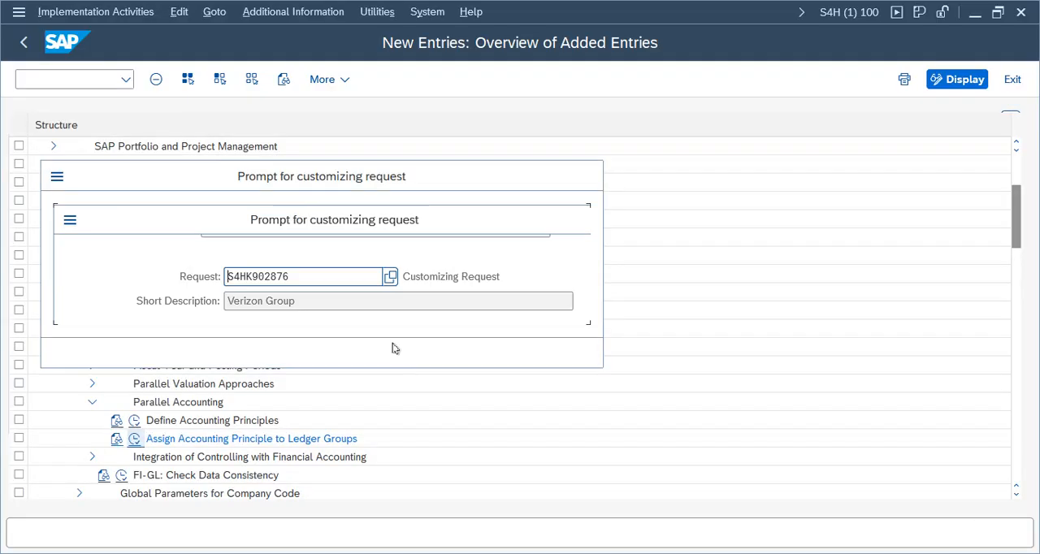
key(Return)
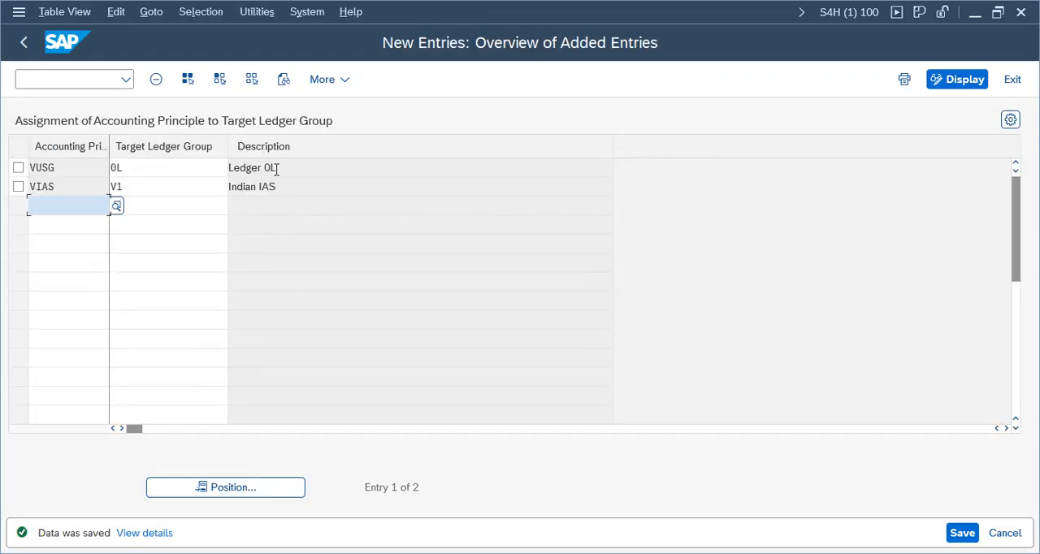
Step: Return to the implementation guide and collapse the Ledgers, Global Settings and Financial Accounting nodes
click(24, 45)
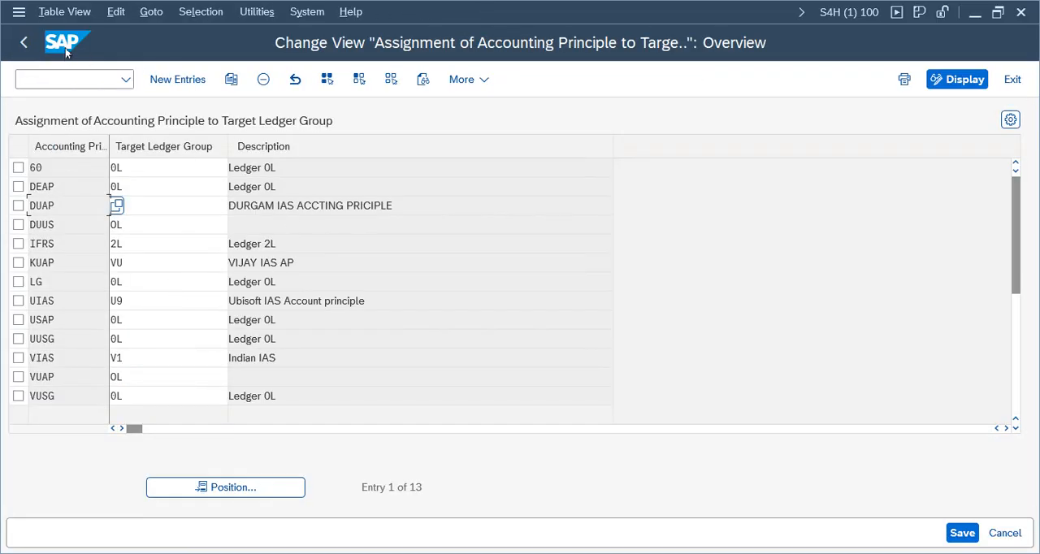
click(25, 45)
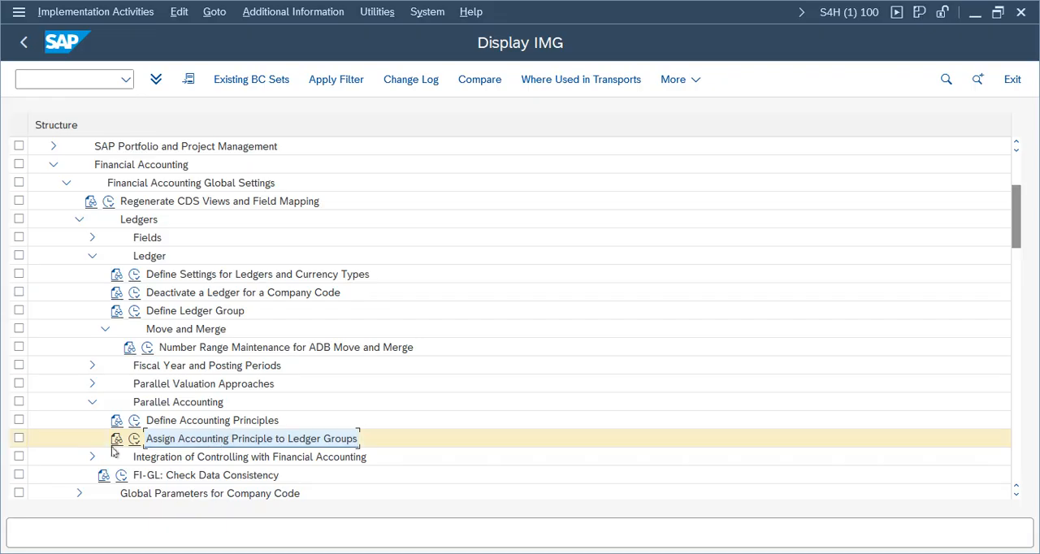
click(91, 256)
click(78, 220)
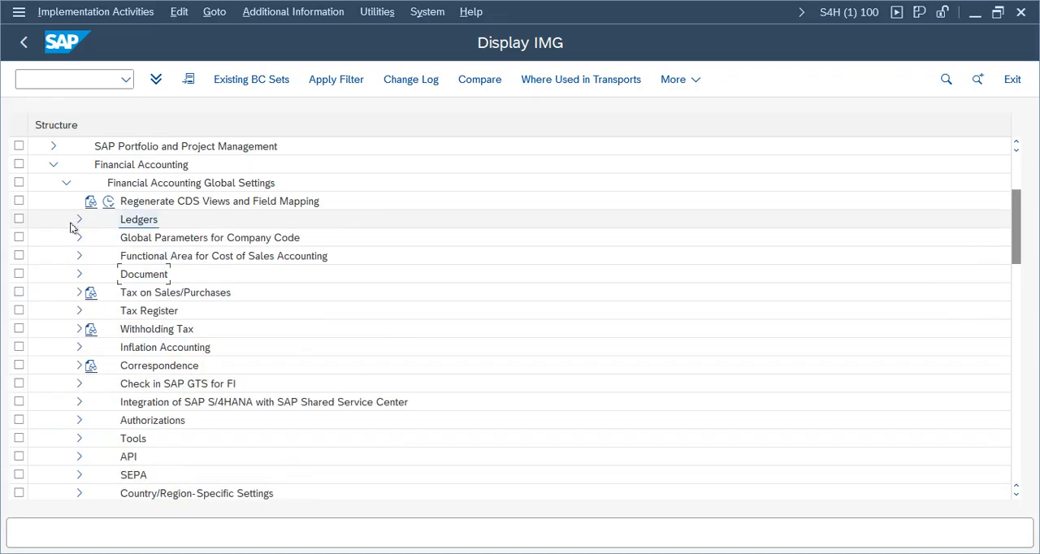
click(66, 183)
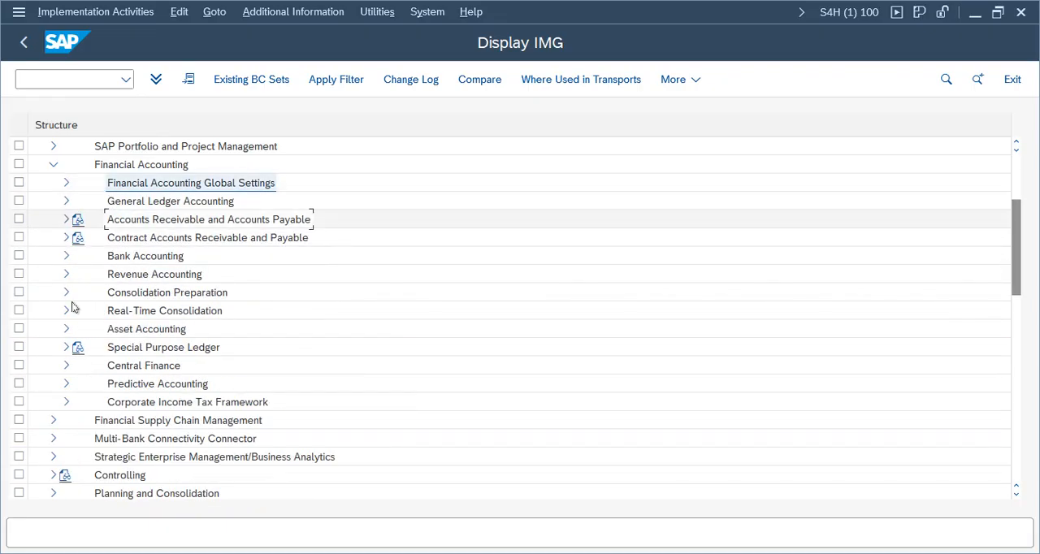
click(120, 256)
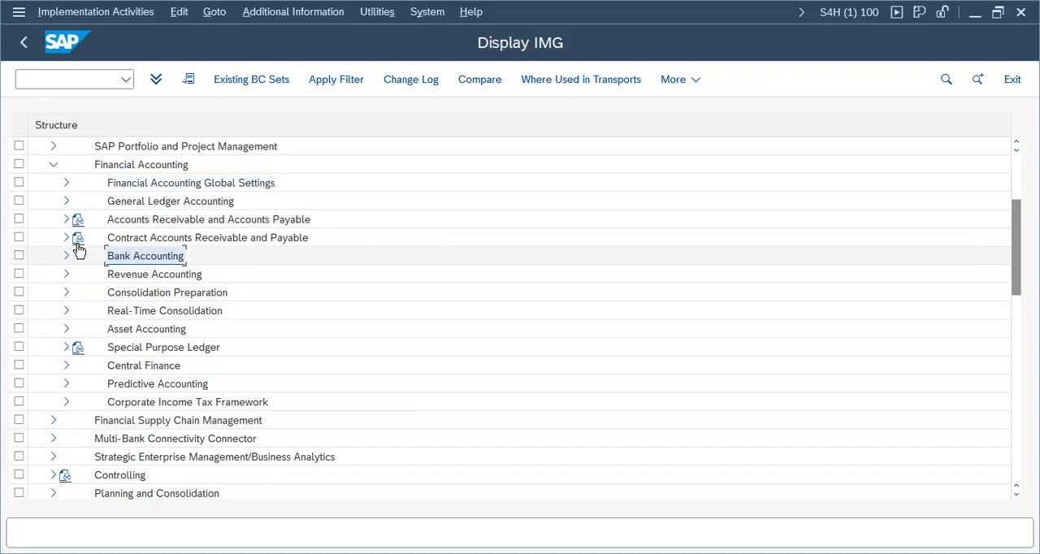
click(134, 165)
click(54, 165)
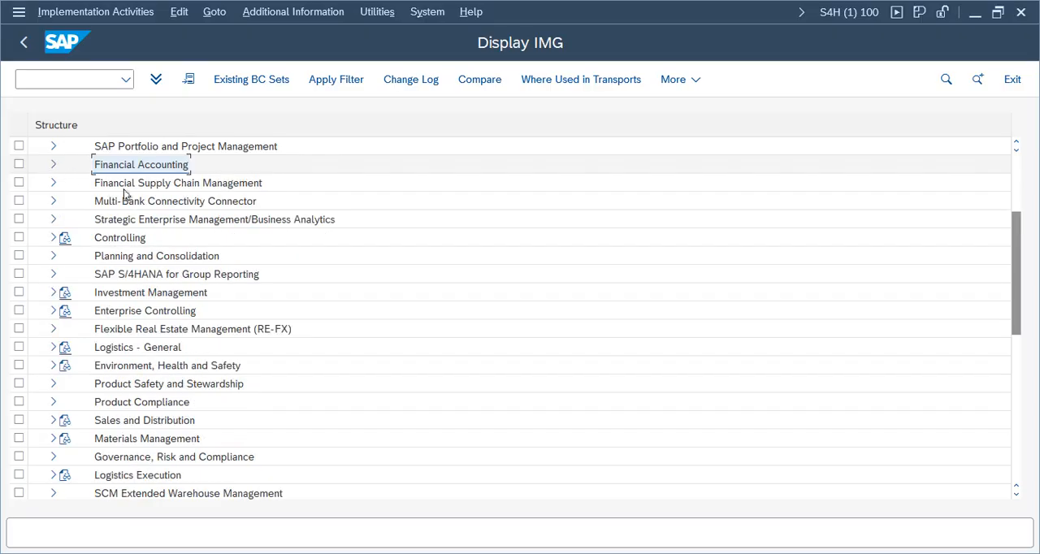
Step: Expand Controlling, General Controlling and Organization, try to open Maintain Controlling Area, and decline displaying the locked data
double_click(113, 238)
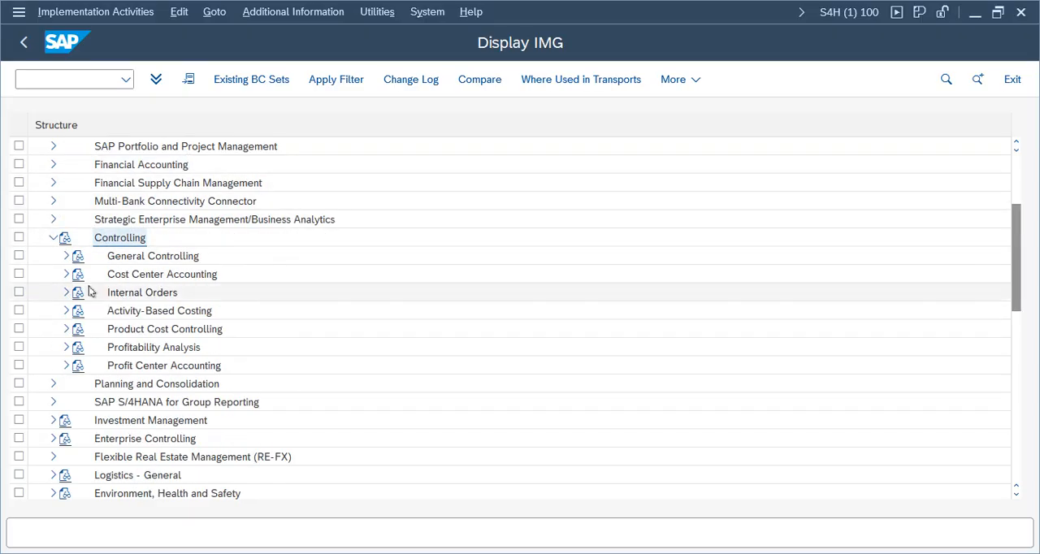
click(67, 256)
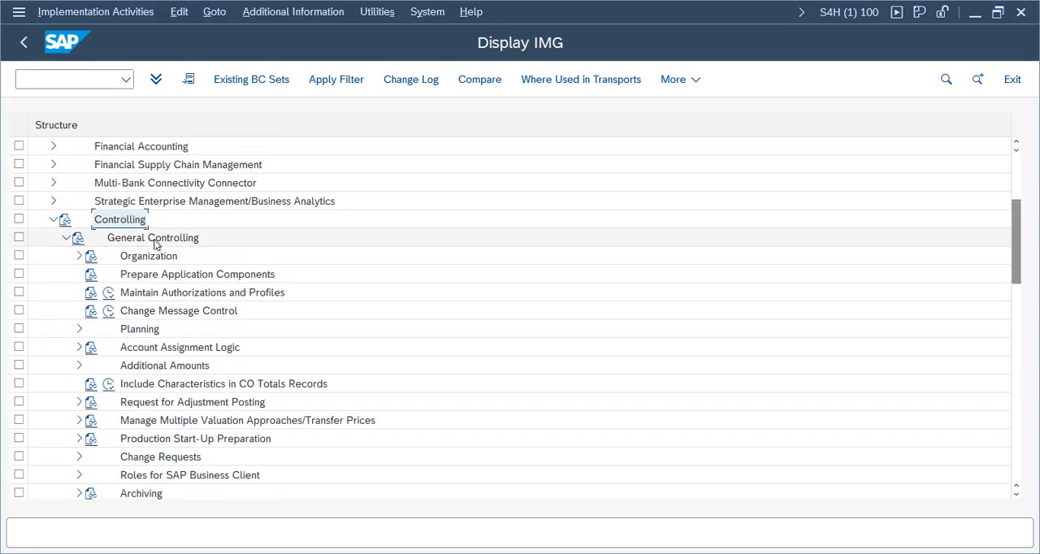
click(155, 239)
double_click(144, 256)
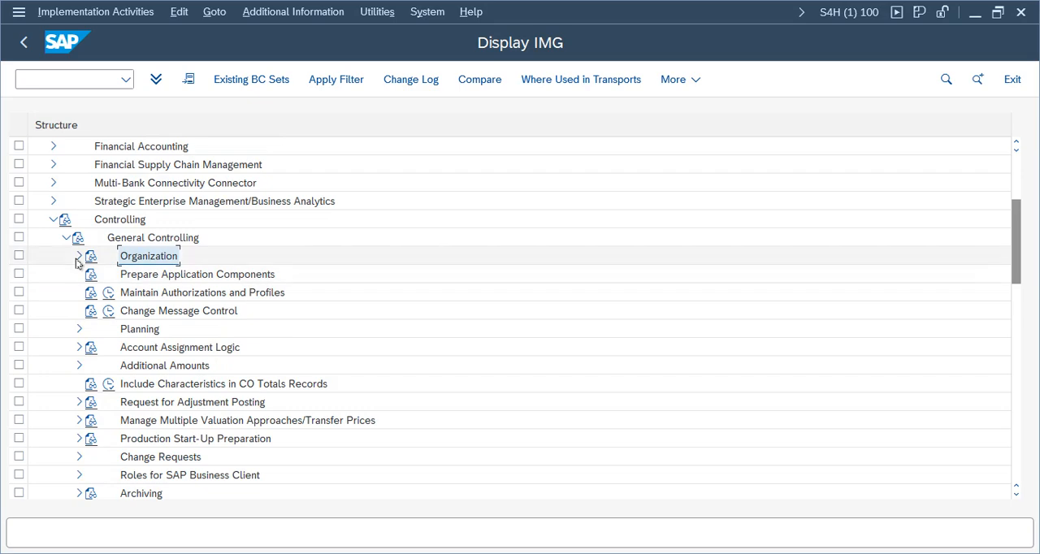
click(155, 275)
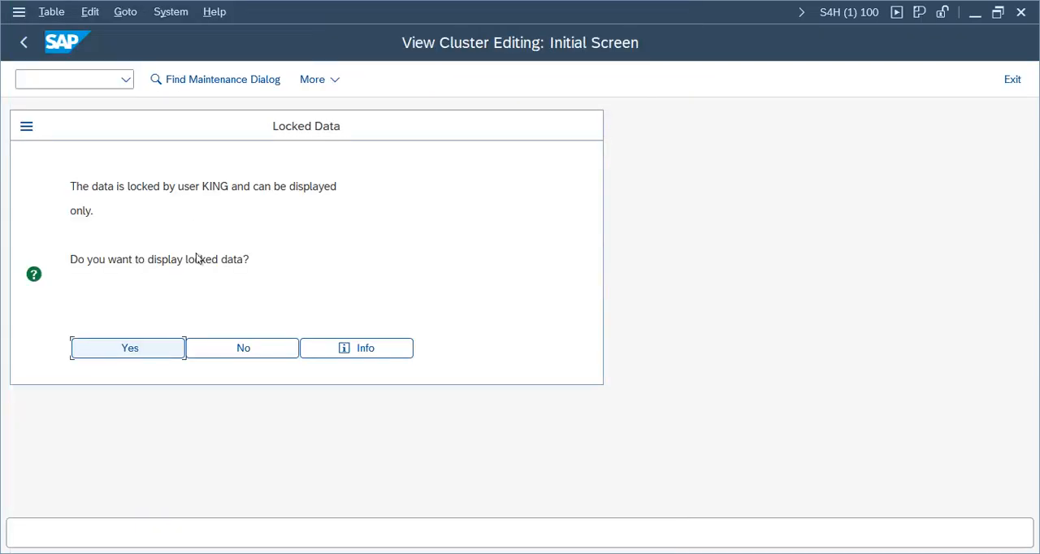
click(231, 349)
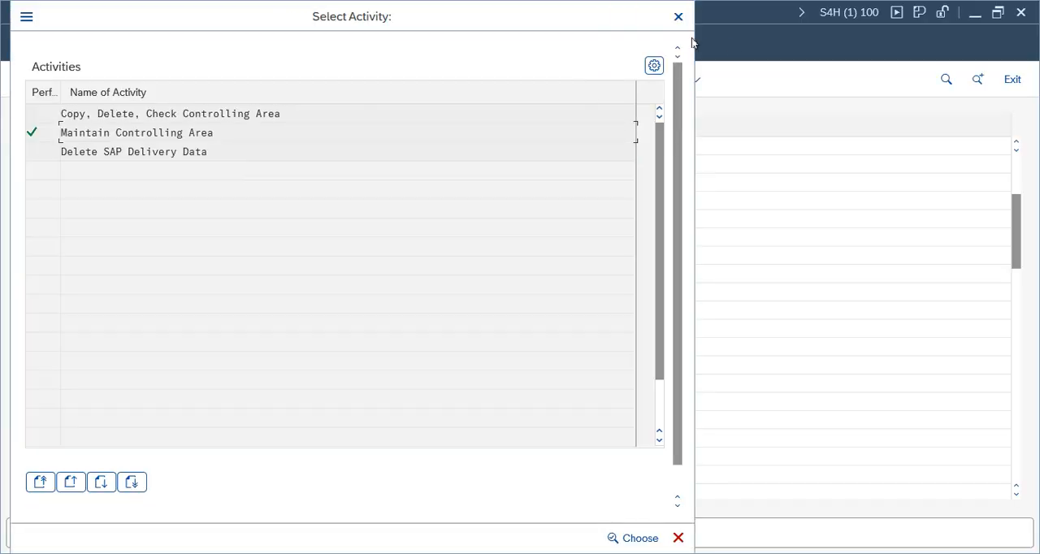
click(679, 16)
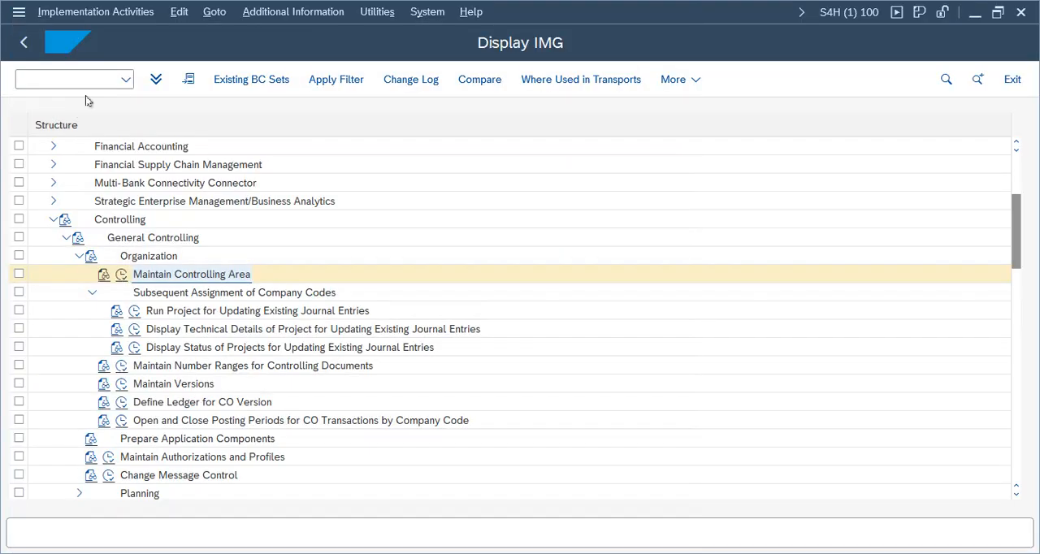
Step: Open Enqueue Administration in a new session and bring its window to the front
click(93, 80)
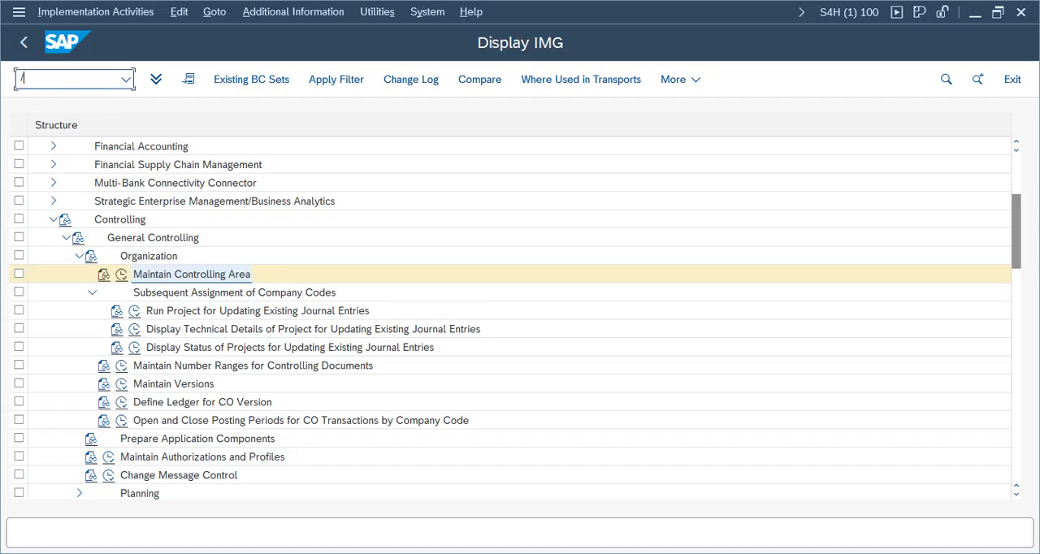
text(/osm30)
key(Return)
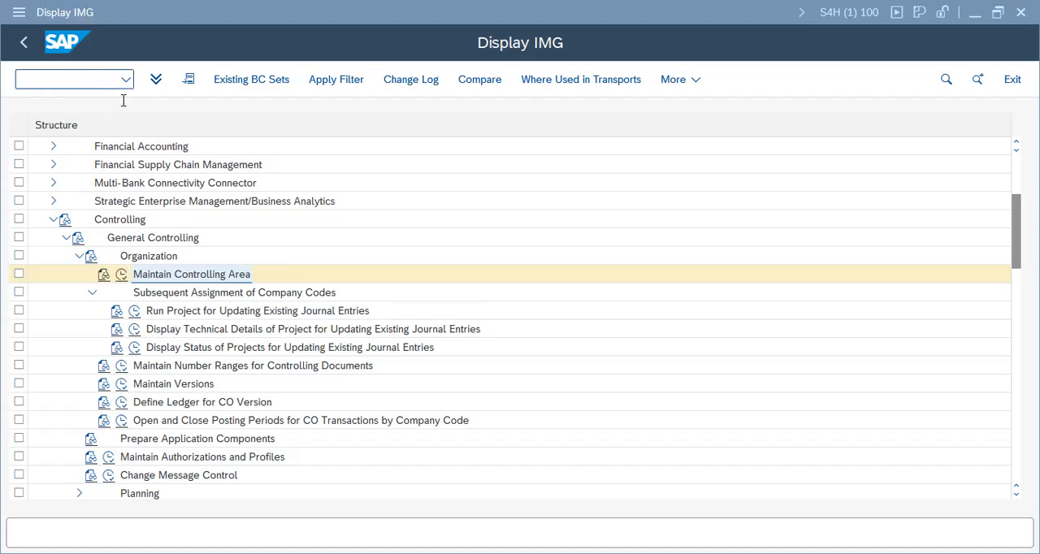
click(489, 553)
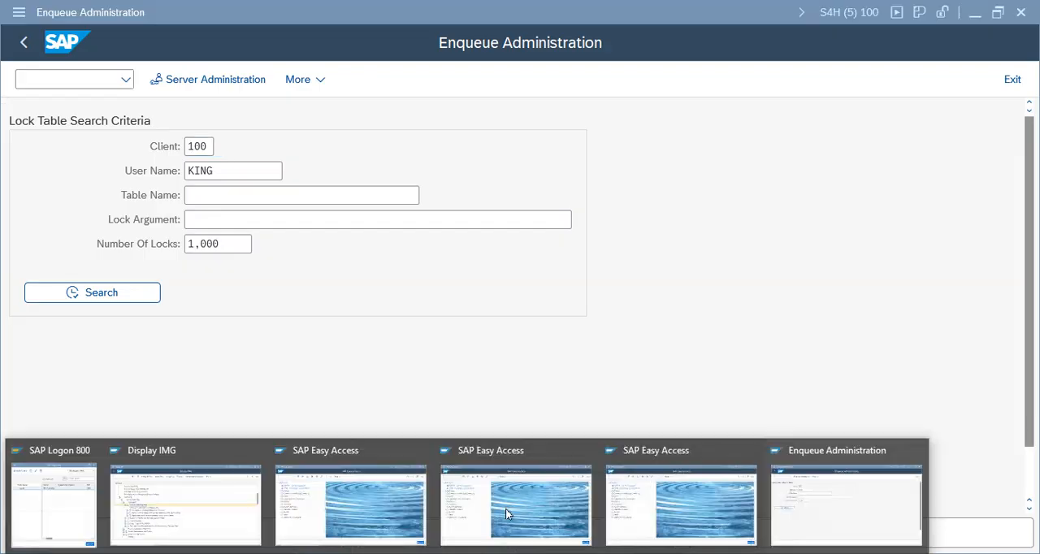
click(855, 468)
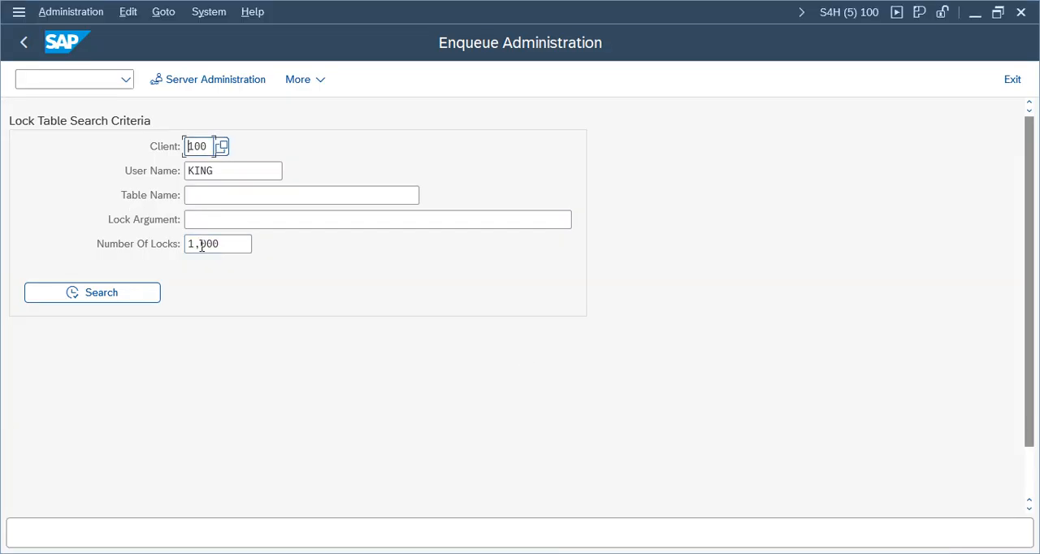
Step: Clear the user name and number of locks criteria and search for all locks in client 100
click(221, 244)
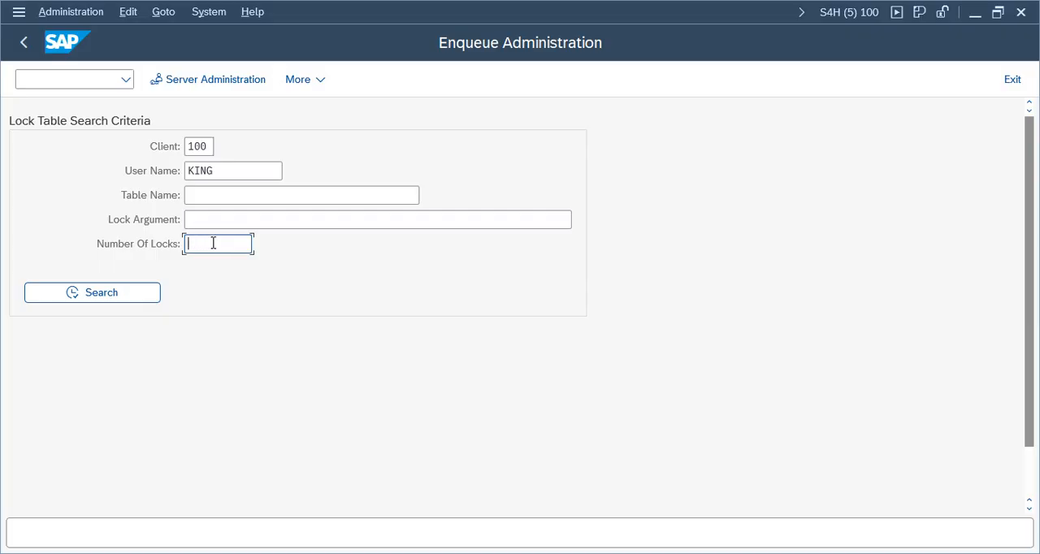
click(244, 178)
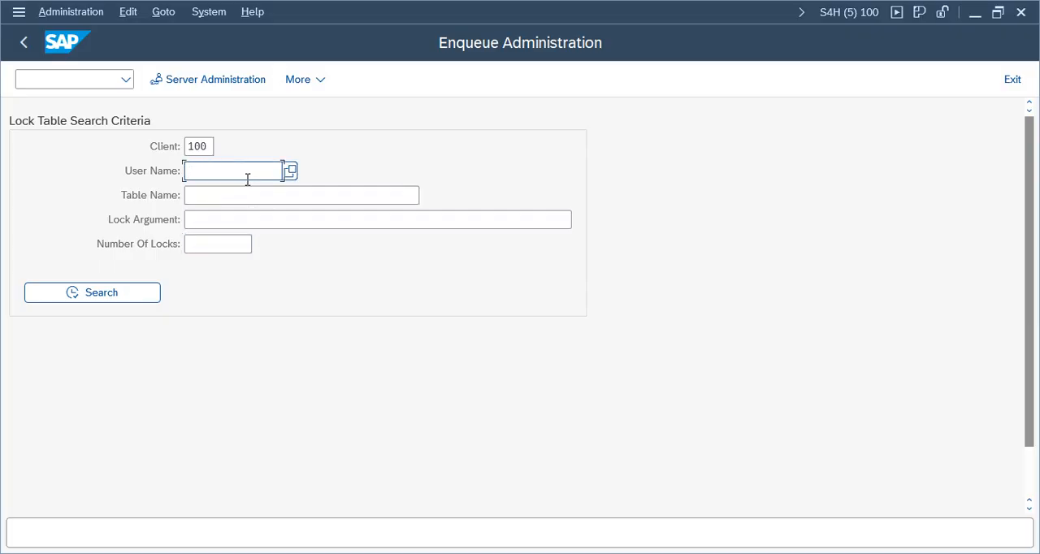
click(95, 296)
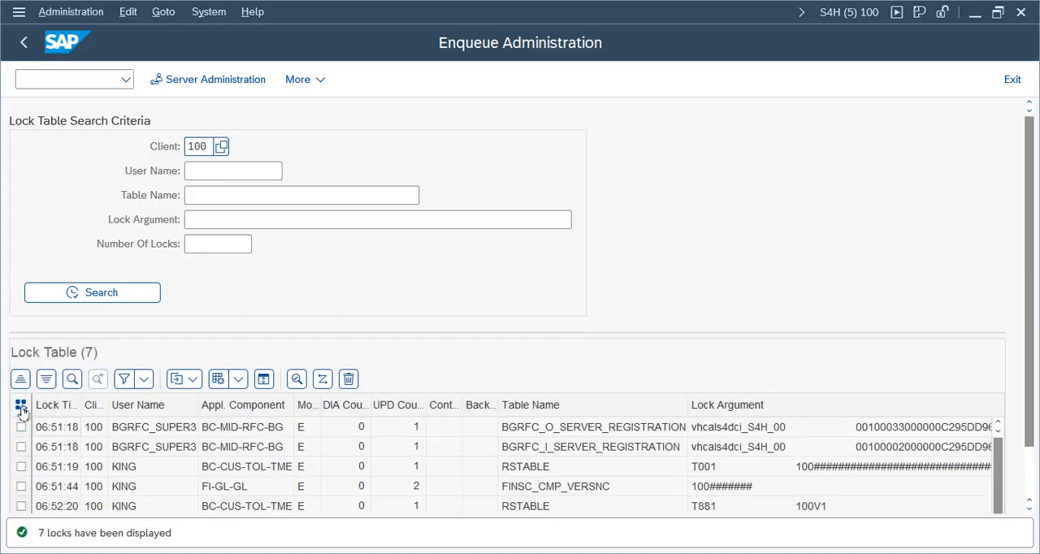
Step: Select all listed lock entries, delete them with confirmation, and search the lock table again
click(20, 406)
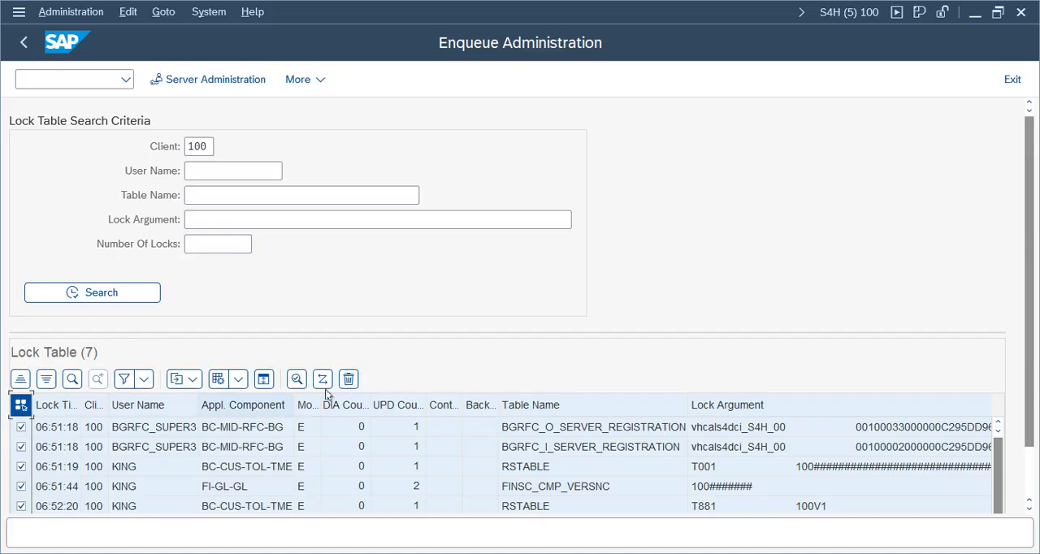
click(348, 379)
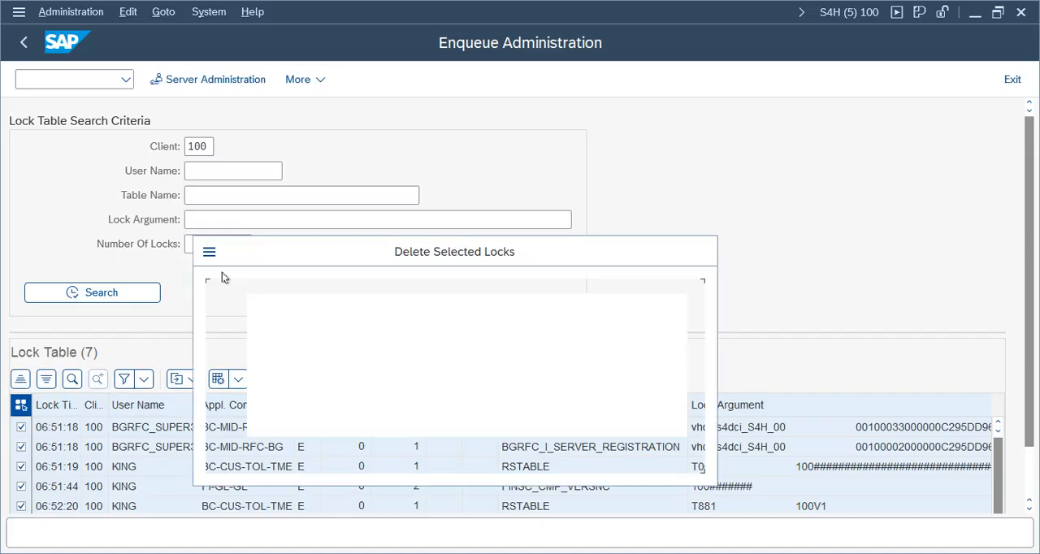
click(350, 452)
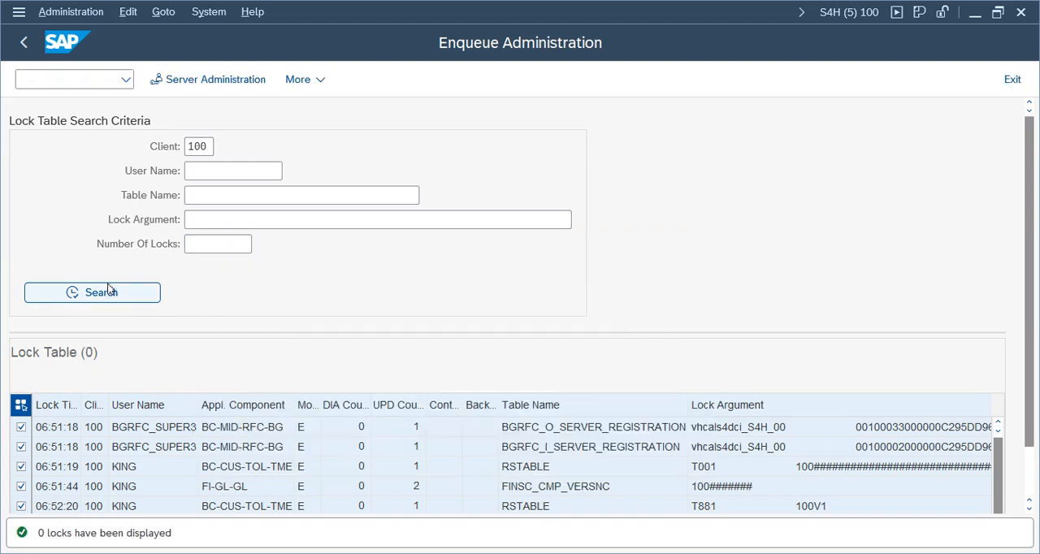
click(101, 293)
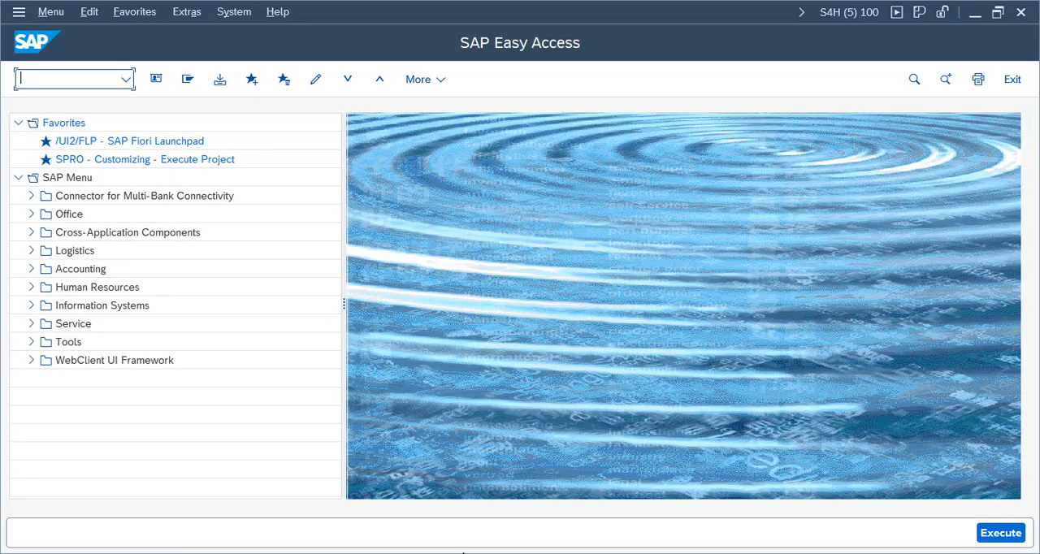
Step: Leave Enqueue Administration, switch back to the implementation guide session and open the Maintain Controlling Area activity
click(461, 552)
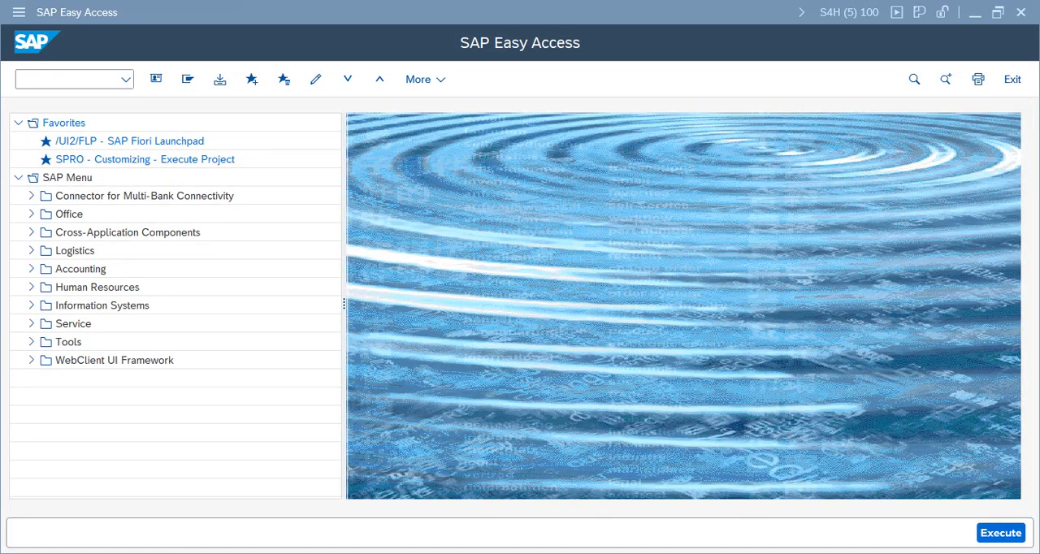
mouse_move(472, 553)
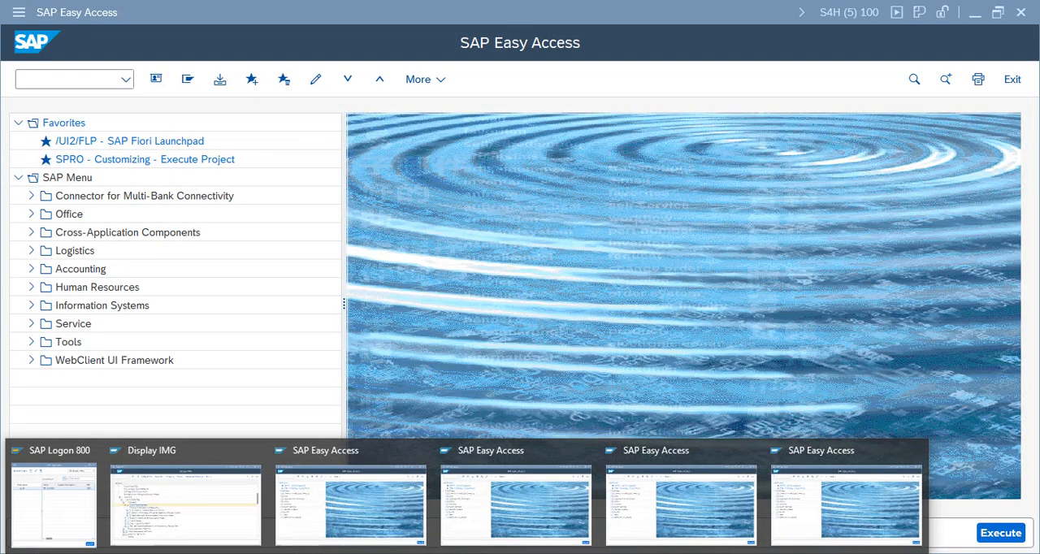
click(228, 504)
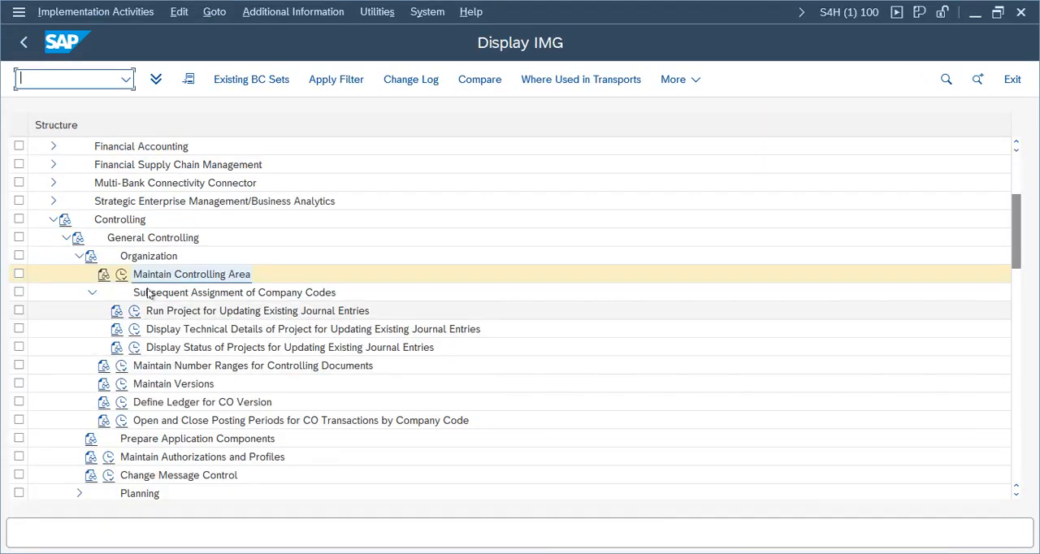
click(122, 274)
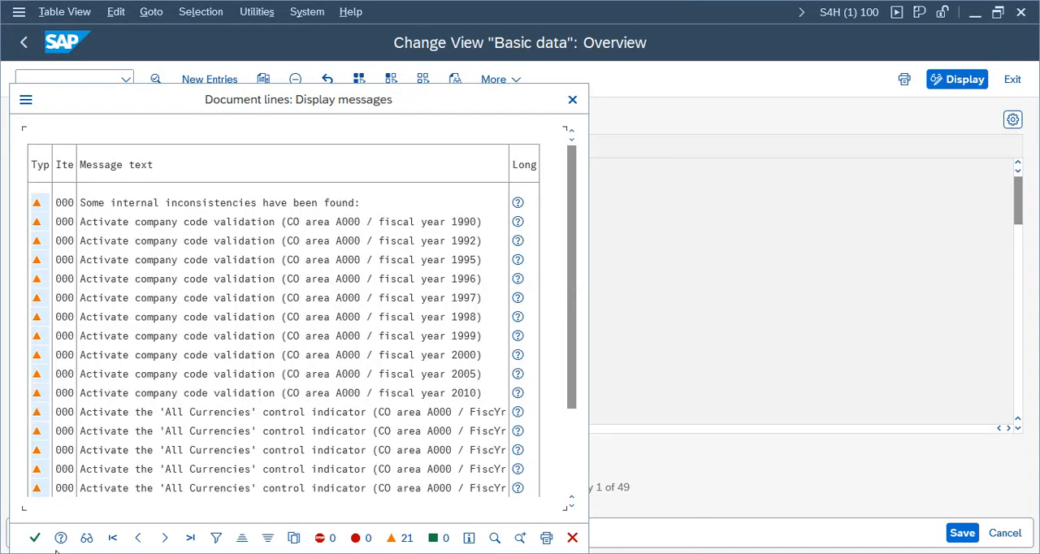
click(35, 537)
Step: Create a new controlling area entry VZCA with the name Verizon Controlling Area
click(209, 79)
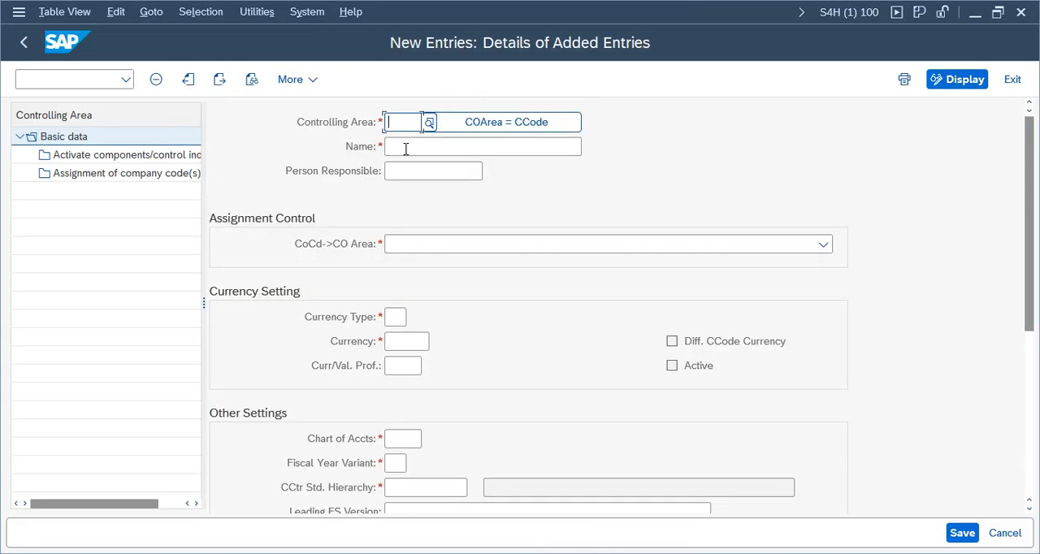
text(V)
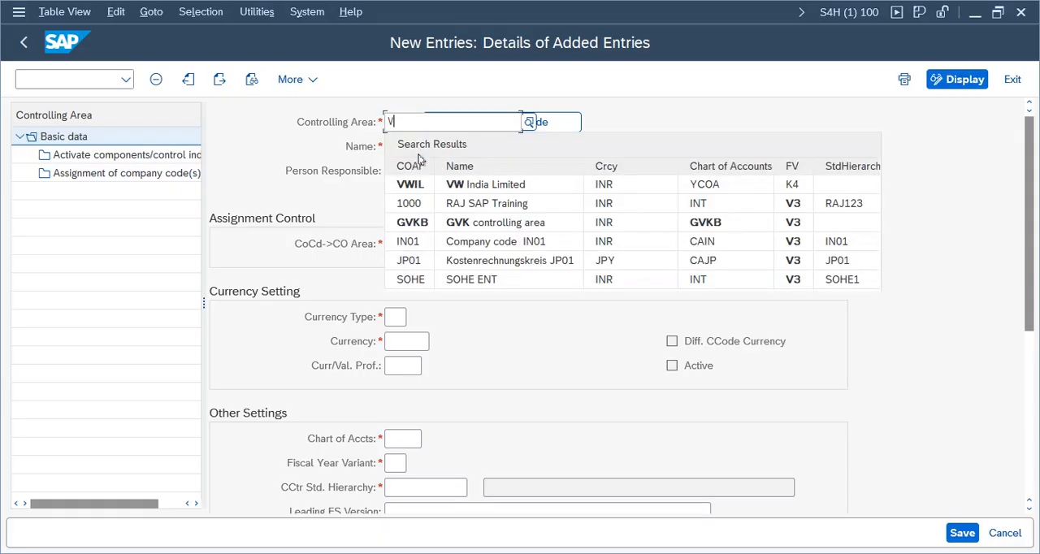
text(ZC)
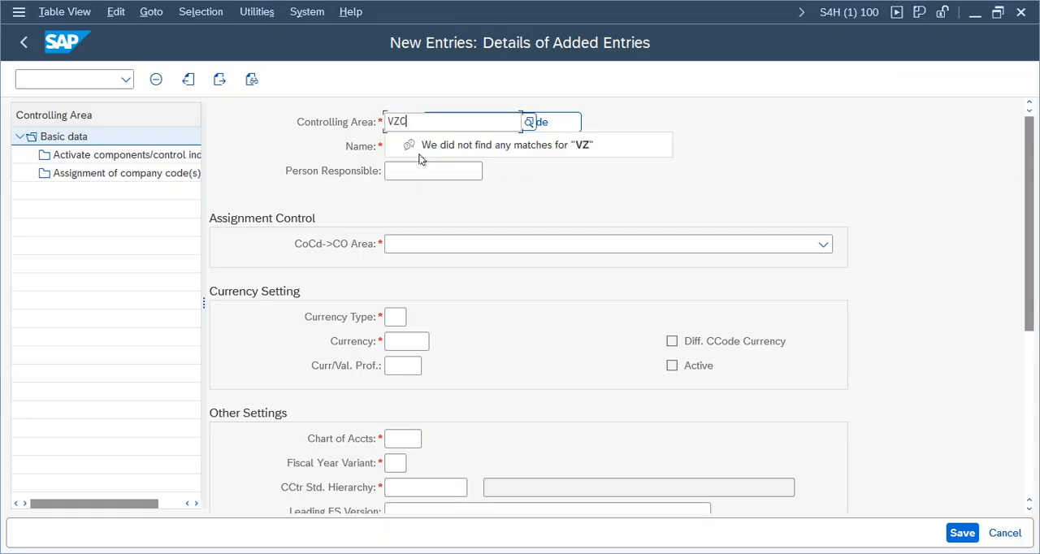
text(A)
click(433, 152)
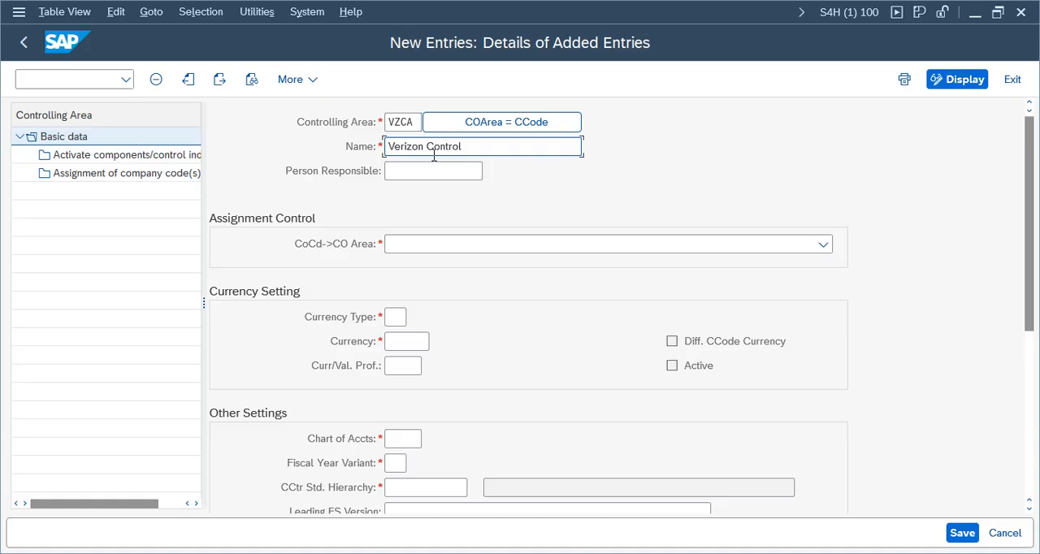
text(Verizon Controllin)
key(BackSpace)
text(g Area)
Step: Set the company code assignment control to Cross-company-code cost accounting and the currency type to 30 Group currency
click(507, 250)
click(469, 298)
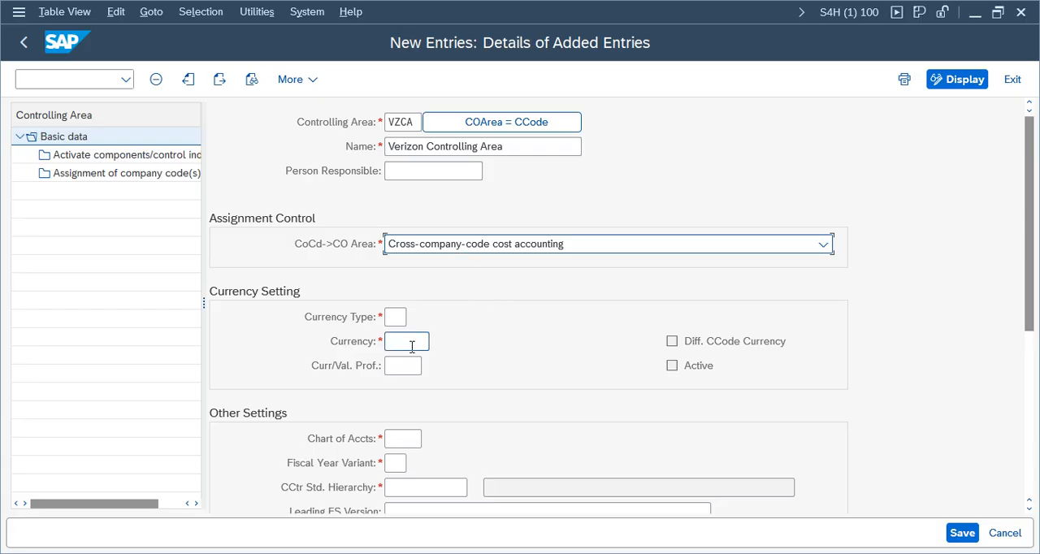
click(396, 319)
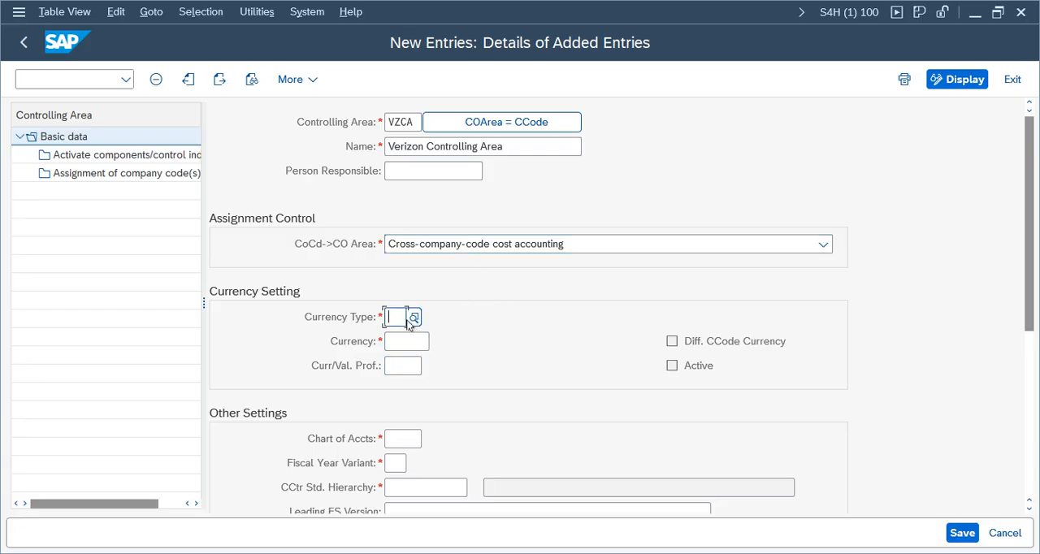
click(412, 319)
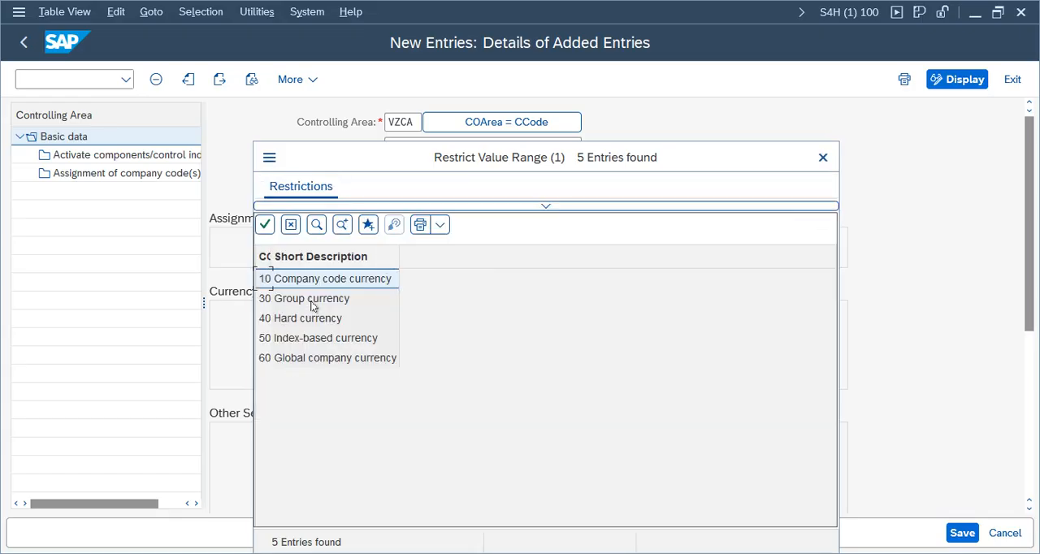
double_click(292, 305)
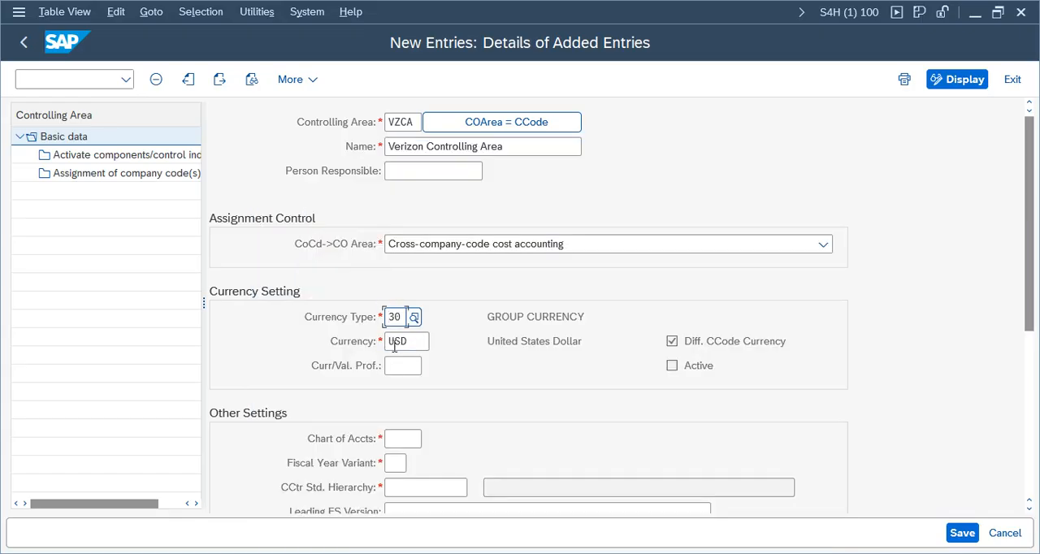
drag(413, 342, 385, 341)
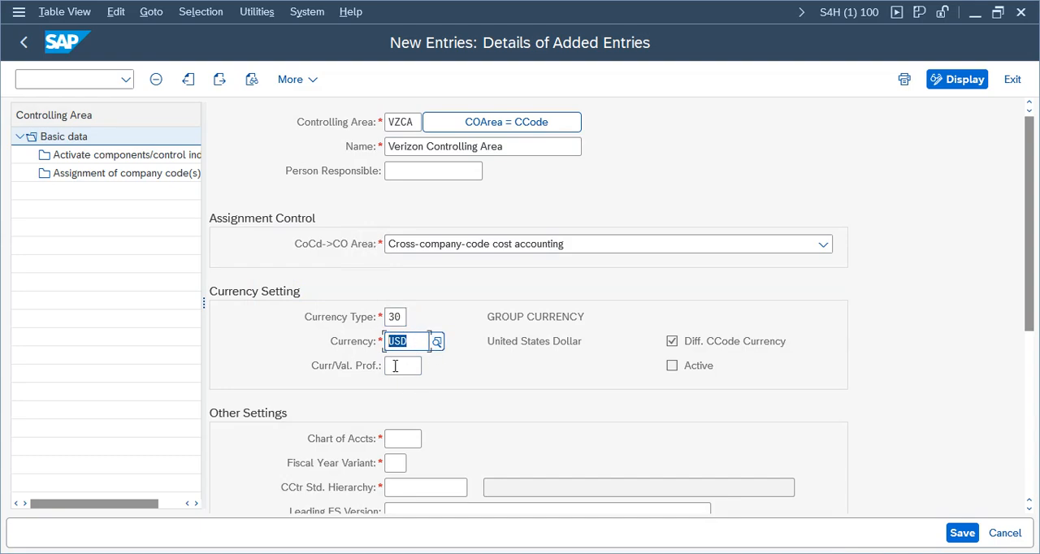
Step: Enter chart of accounts VCOA, fiscal year variant FV and cost center standard hierarchy CCH_VZ01 for the controlling area
click(400, 438)
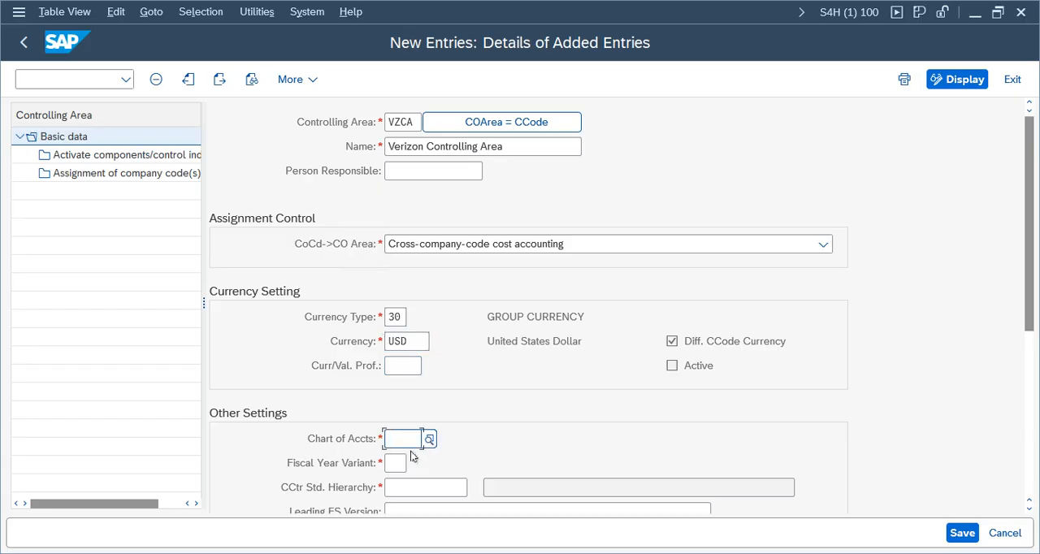
text(VCOA)
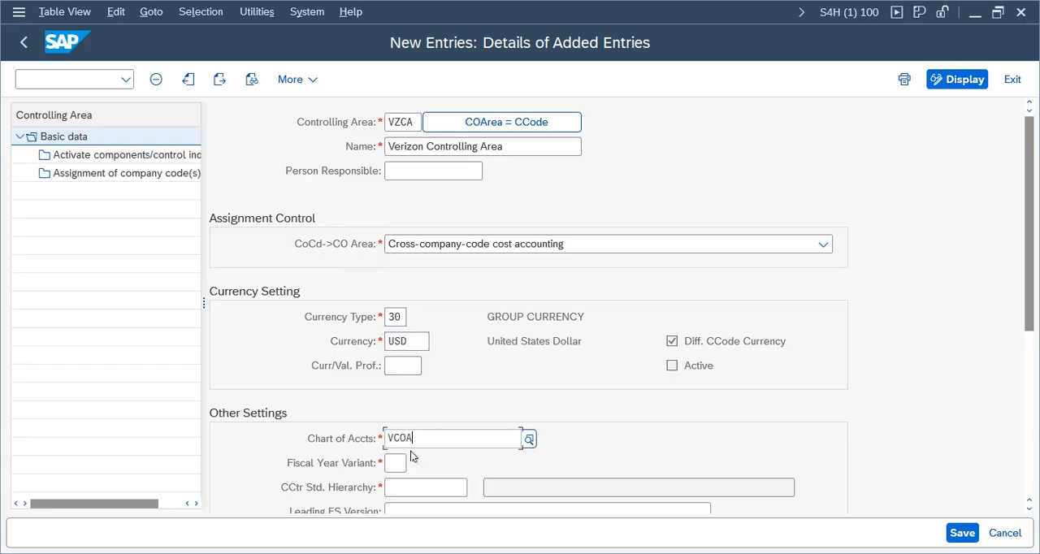
click(402, 467)
text(F)
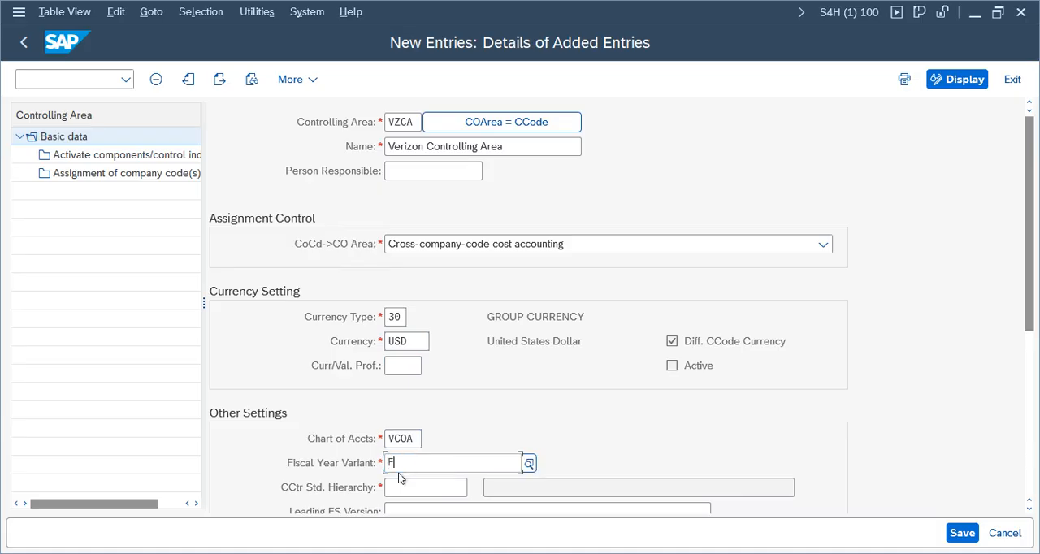
text(V)
click(419, 525)
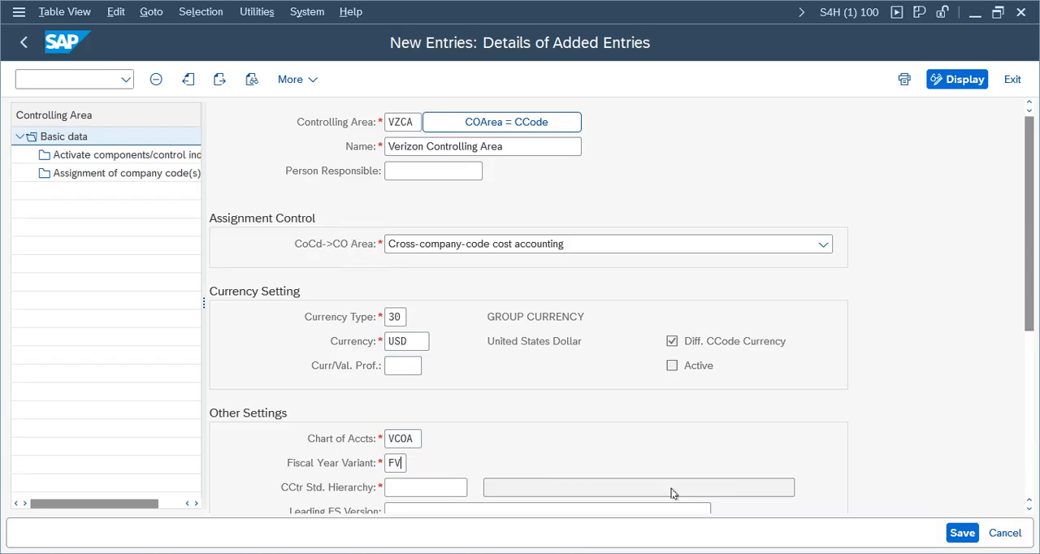
drag(1034, 284, 1012, 318)
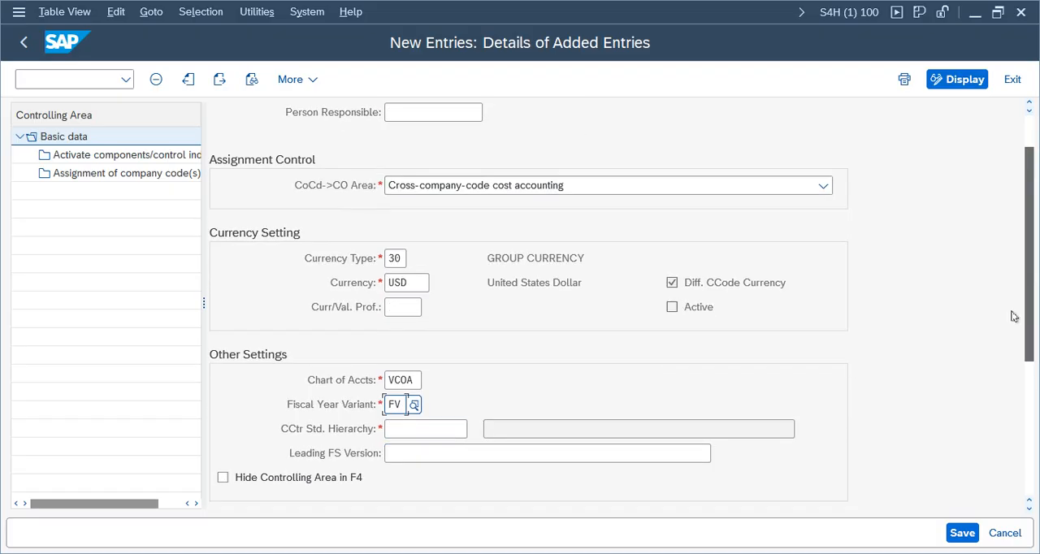
click(436, 432)
text(CCH_)
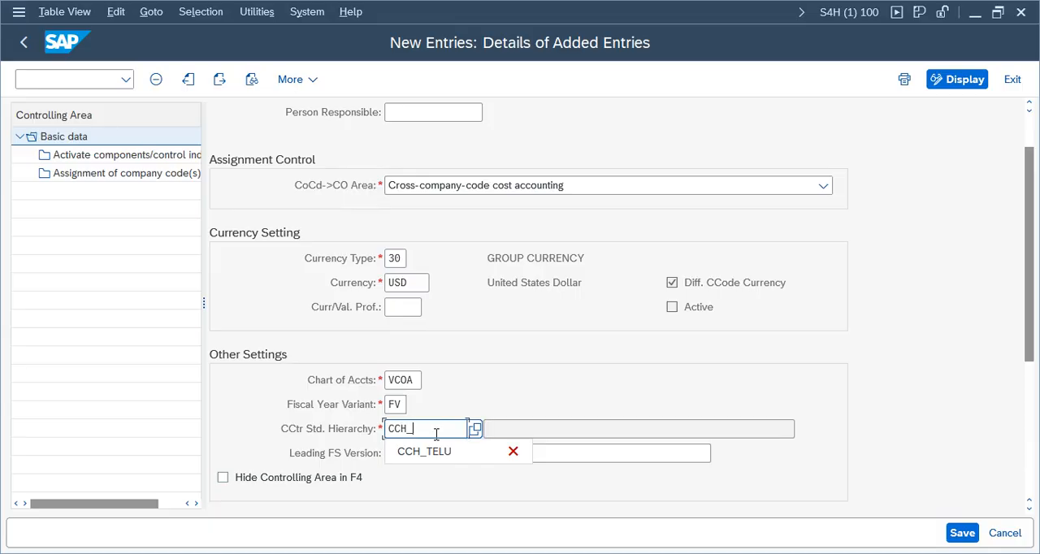
text(VZ01)
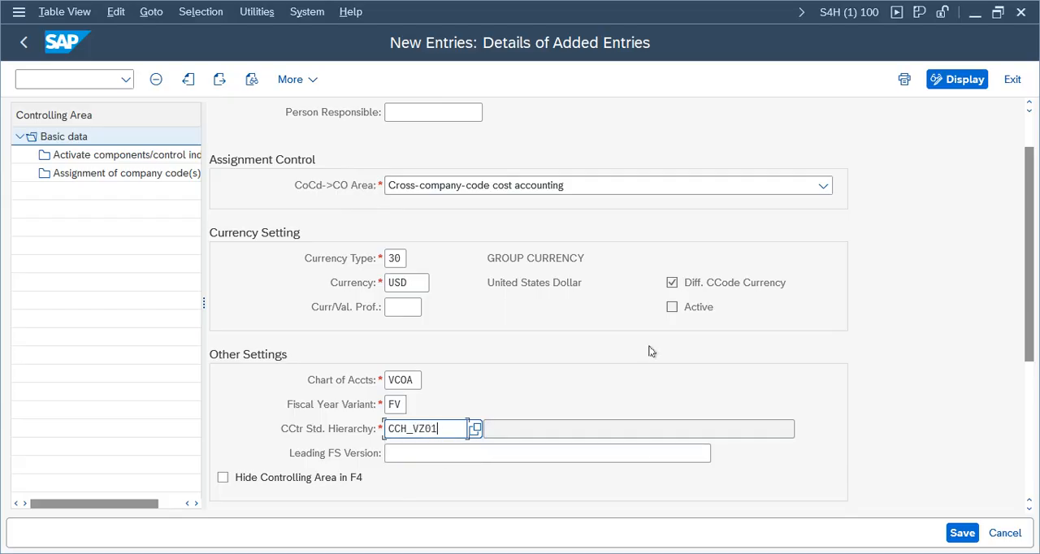
Step: Save the basic data of controlling area VZCA, confirming the prompts and closing the message log
key(ctrl+s)
click(298, 453)
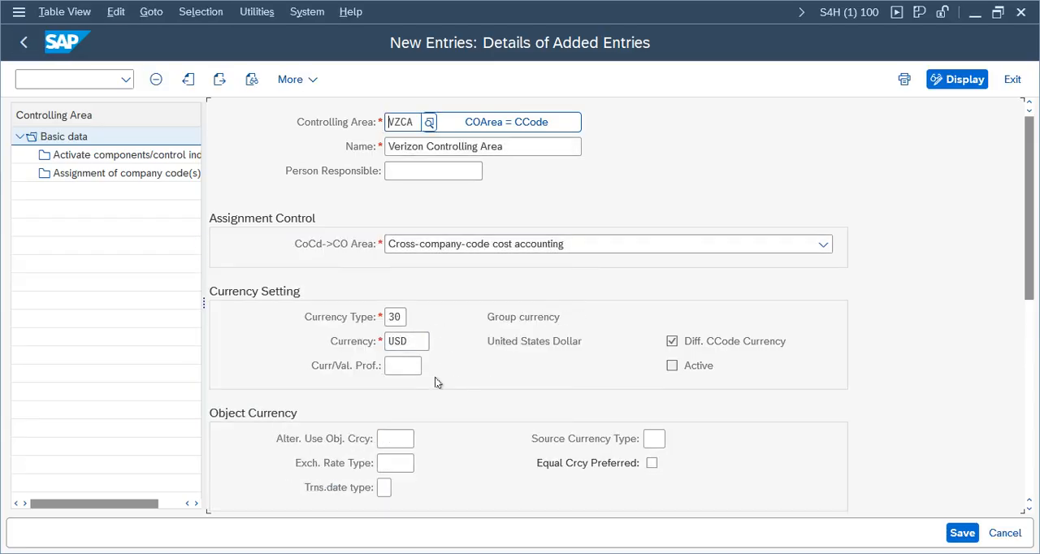
click(964, 533)
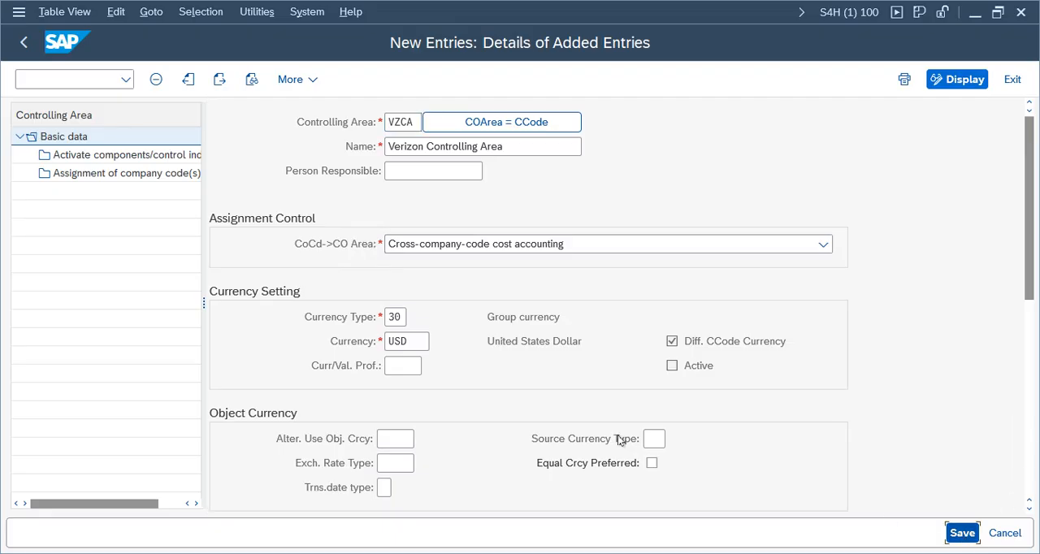
click(285, 449)
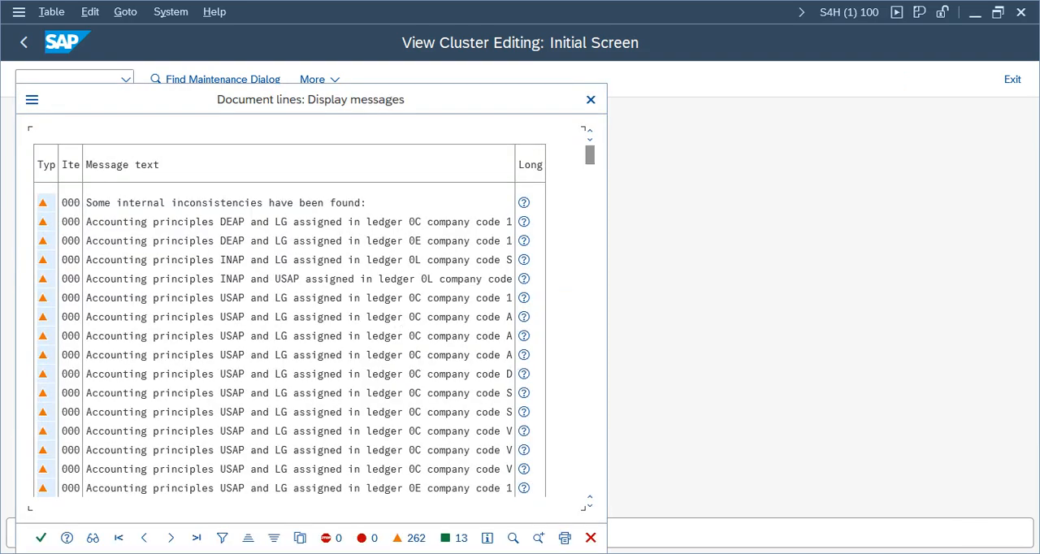
click(41, 537)
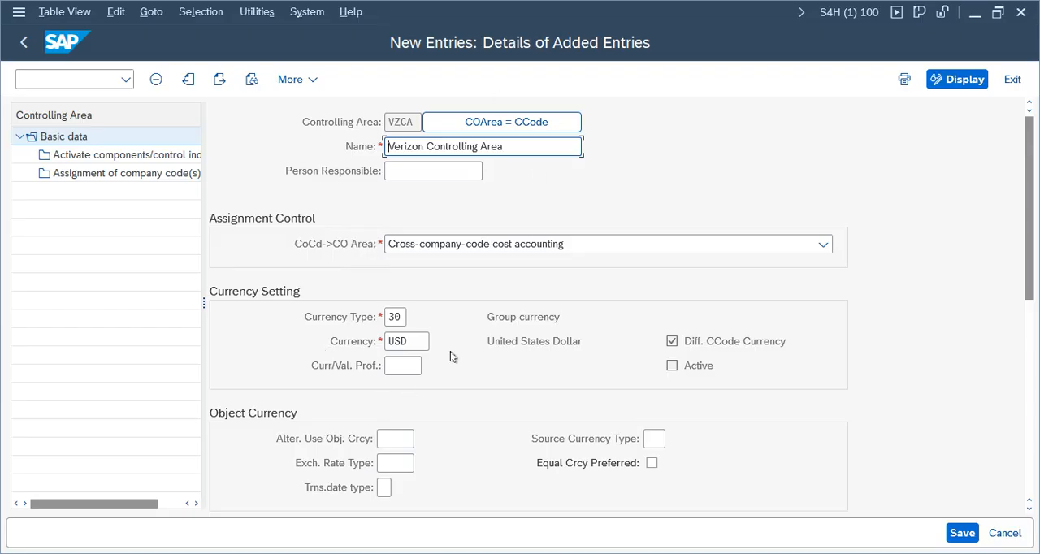
Step: Add a component activation entry for fiscal year 2025 with Cost Centers and Order Management set to Component active
click(135, 156)
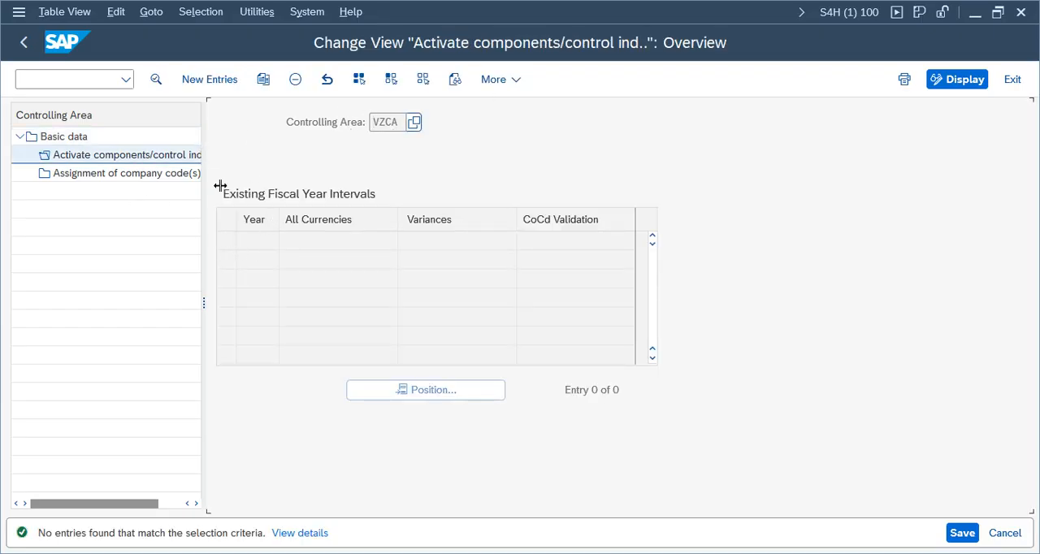
click(209, 79)
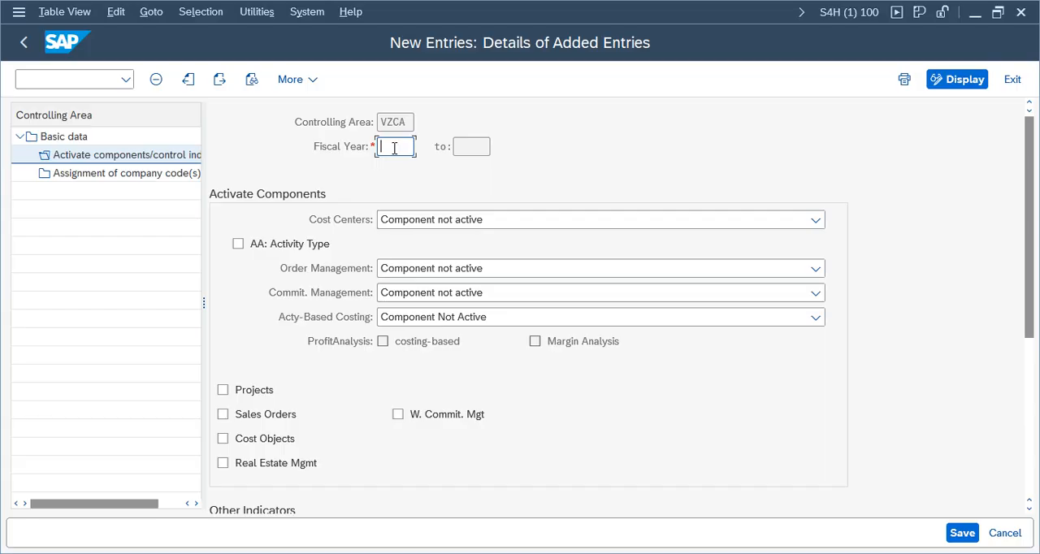
text(2025)
click(420, 226)
click(407, 265)
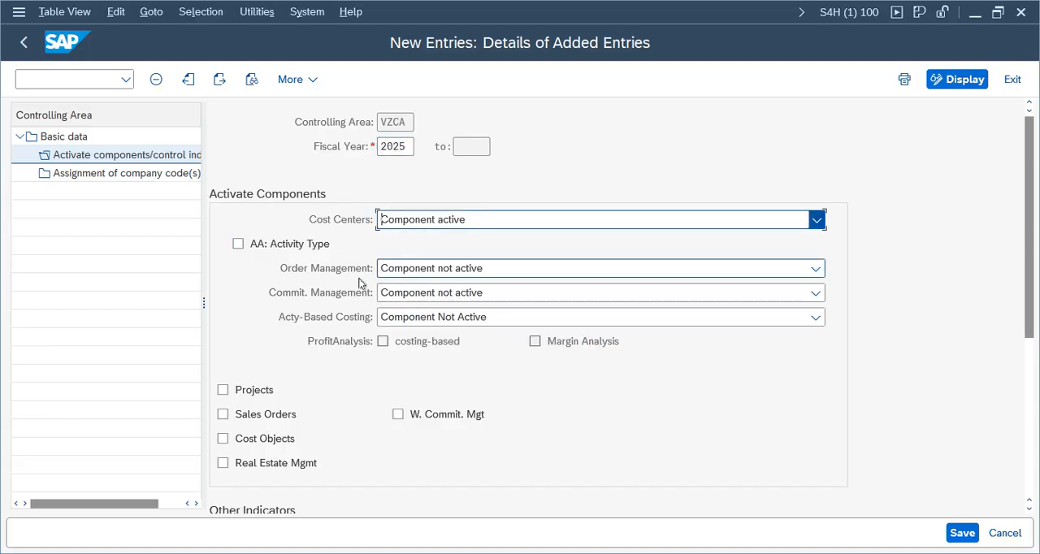
click(460, 270)
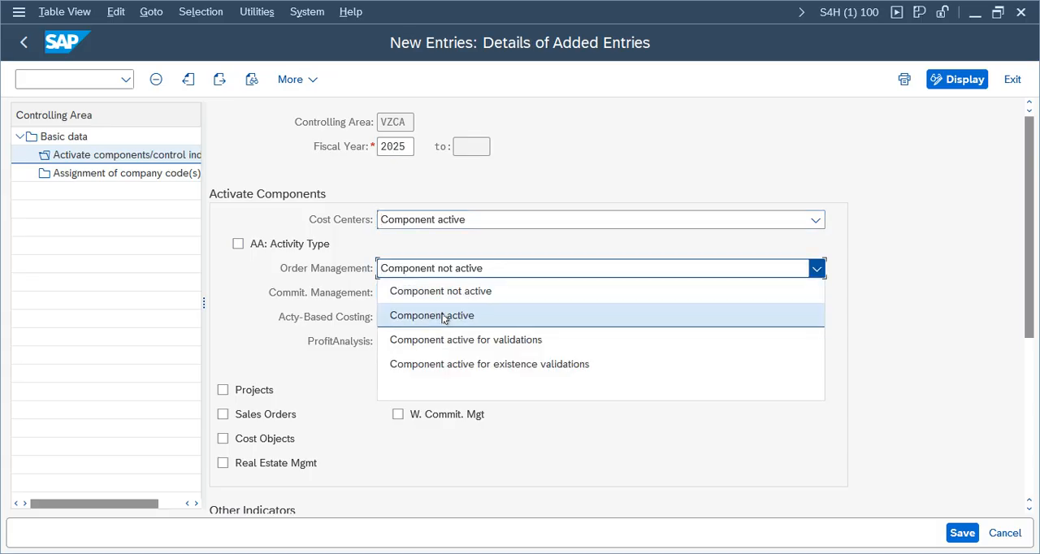
click(444, 319)
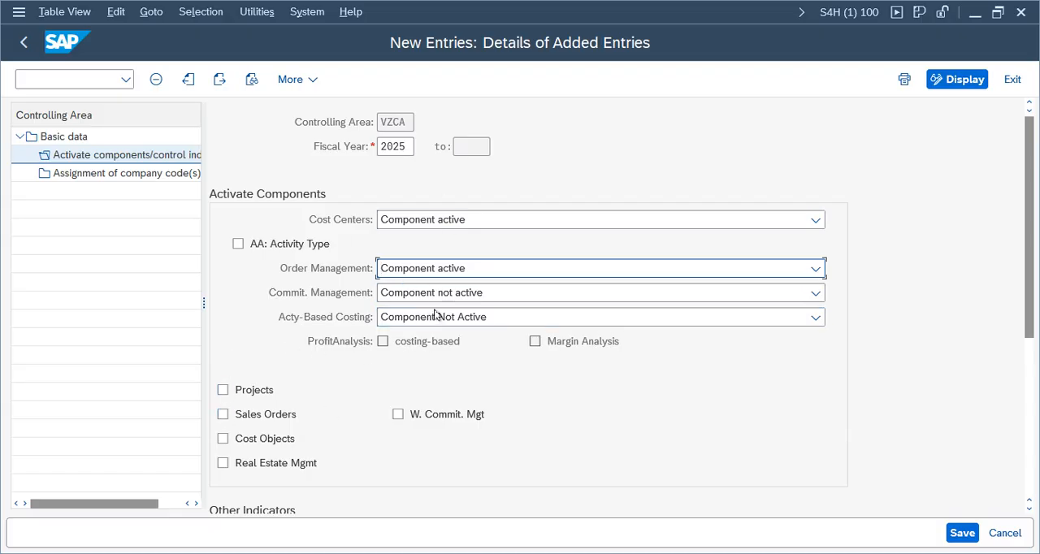
Step: Save the component activation settings of controlling area VZCA and close the message log
click(962, 532)
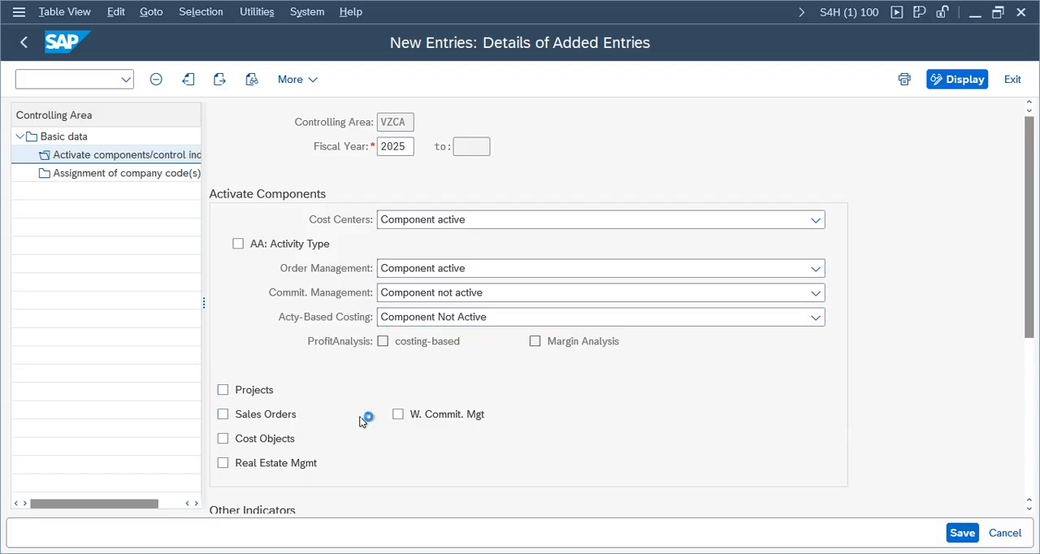
click(538, 539)
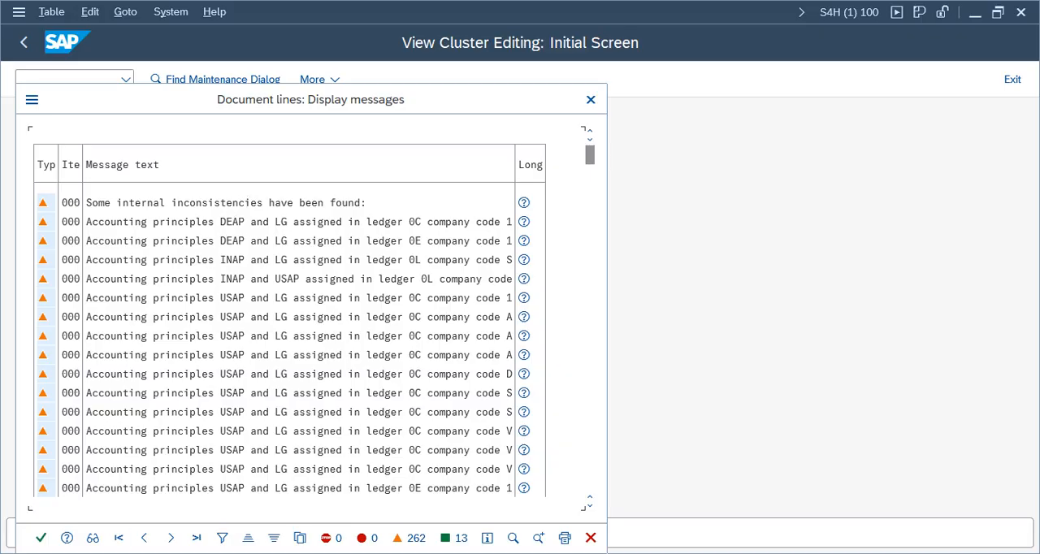
click(40, 538)
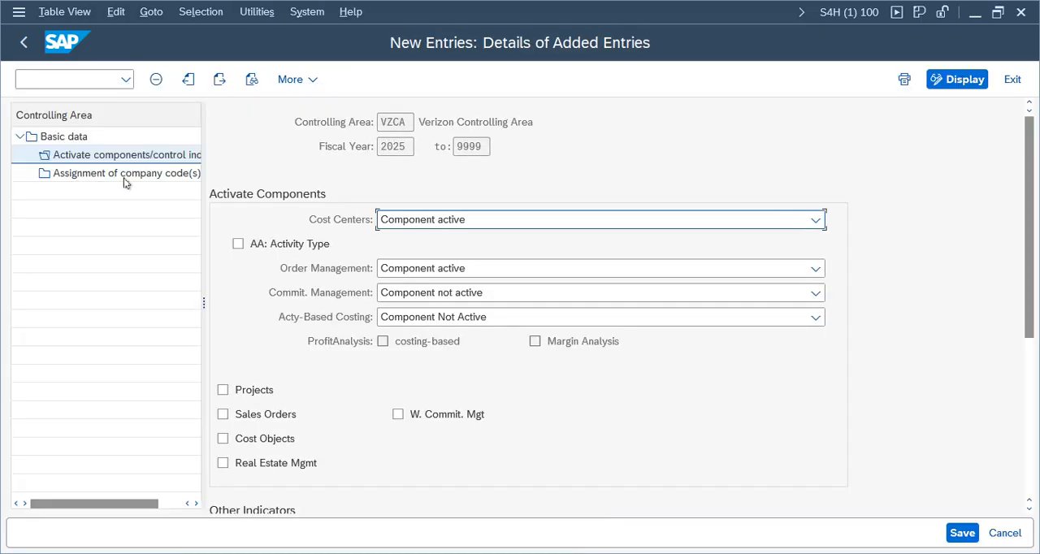
Step: Assign company code VZ01 to controlling area VZCA, save the assignment and acknowledge the message log
click(124, 173)
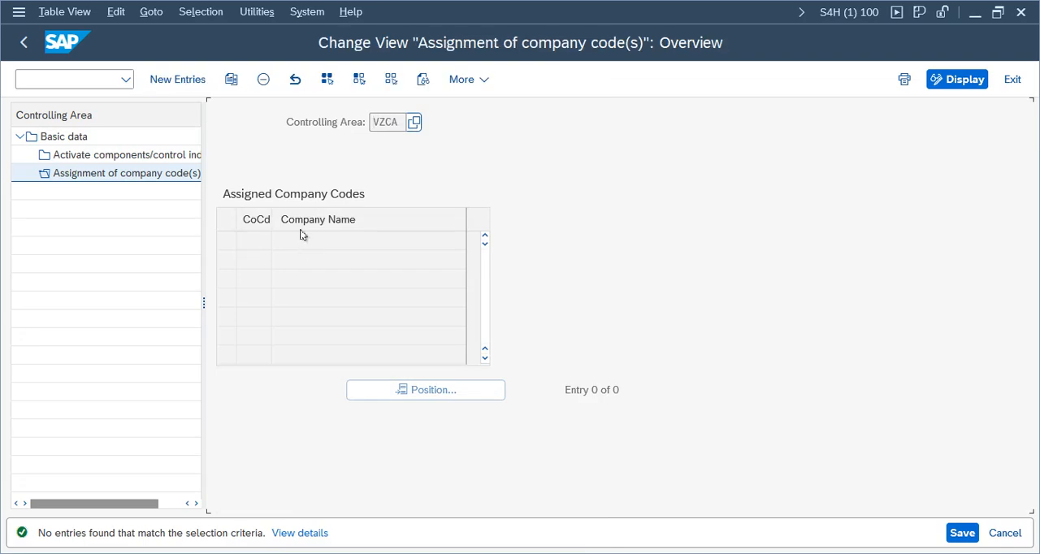
click(179, 79)
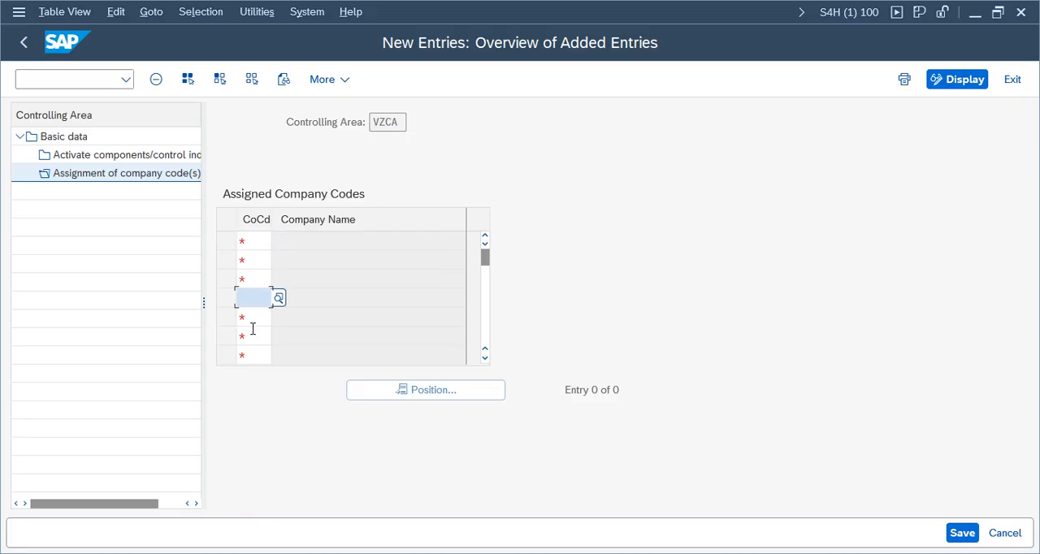
click(262, 240)
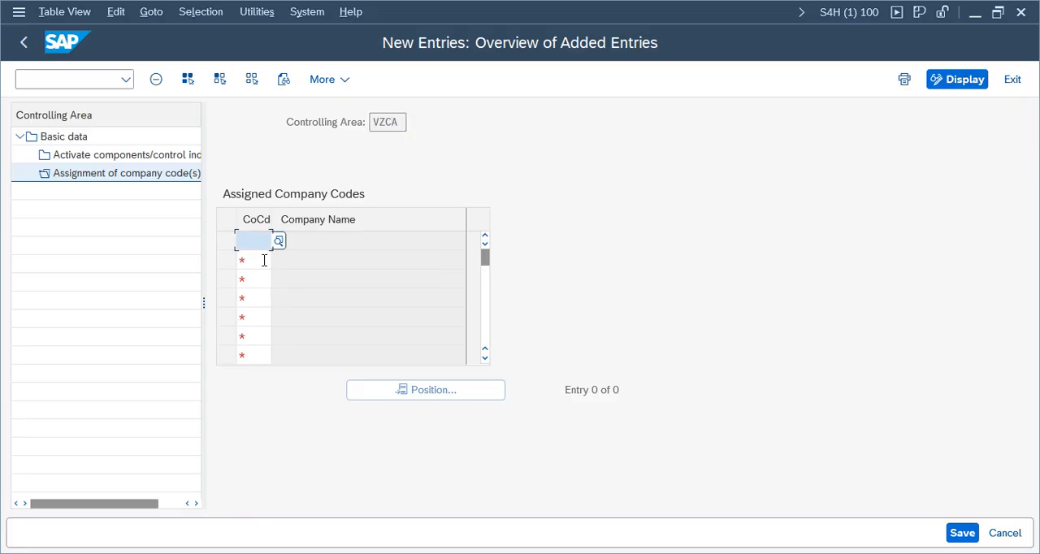
text(vz01)
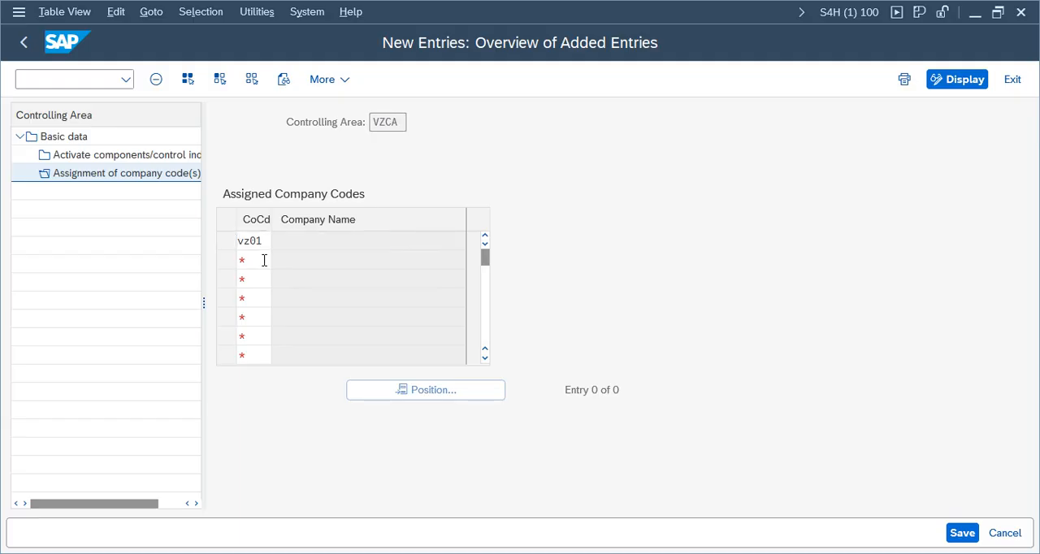
key(Return)
click(962, 536)
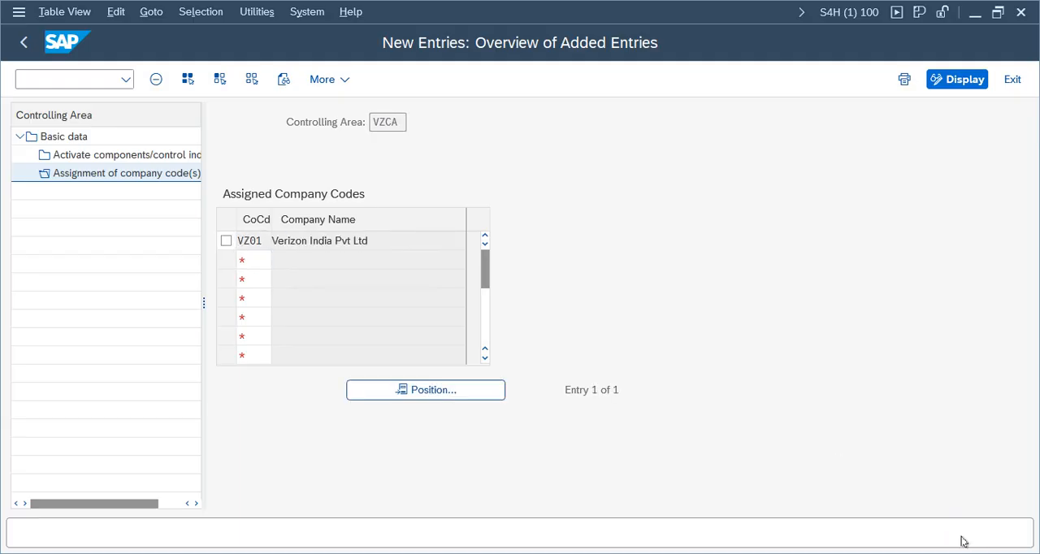
drag(290, 191, 610, 161)
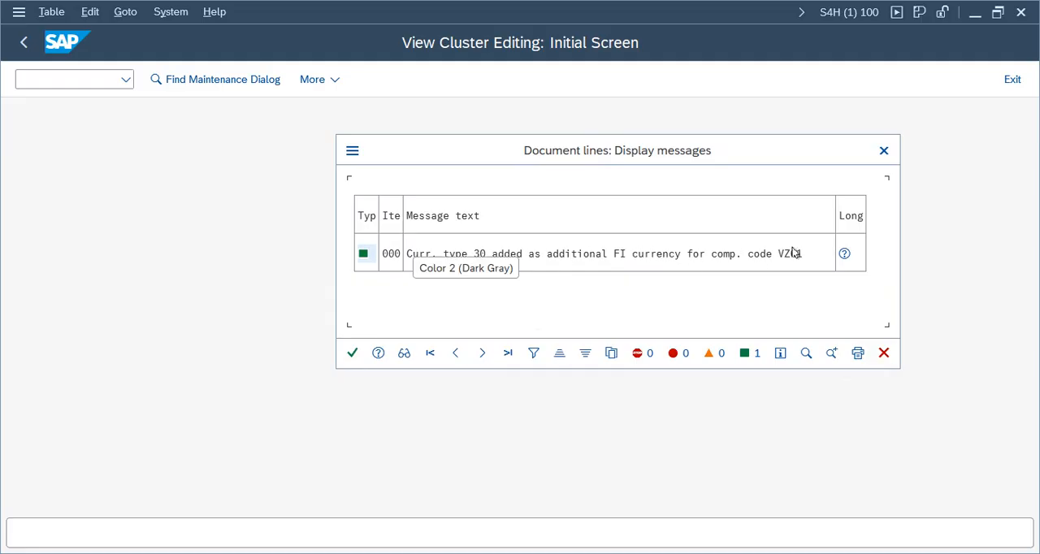
click(353, 352)
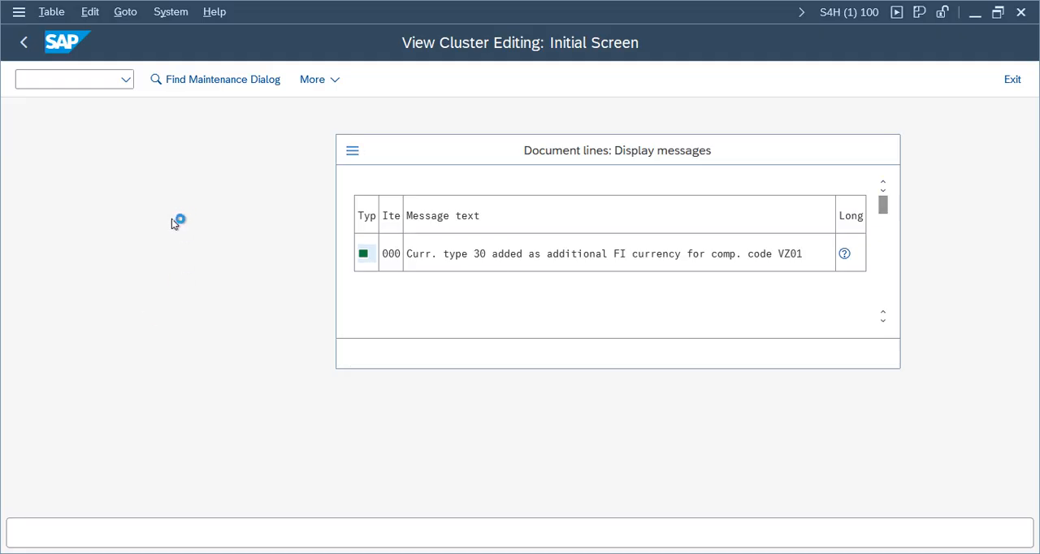
Step: Dismiss the message log, leave the company code assignment and basic data of controlling area VZCA, and return to the IMG structure
drag(582, 146, 578, 81)
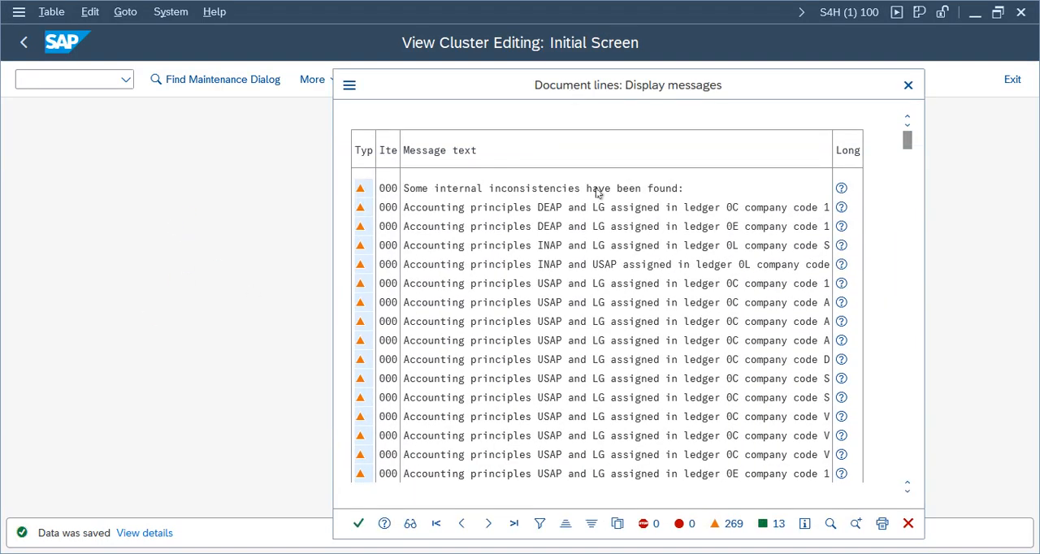
click(358, 524)
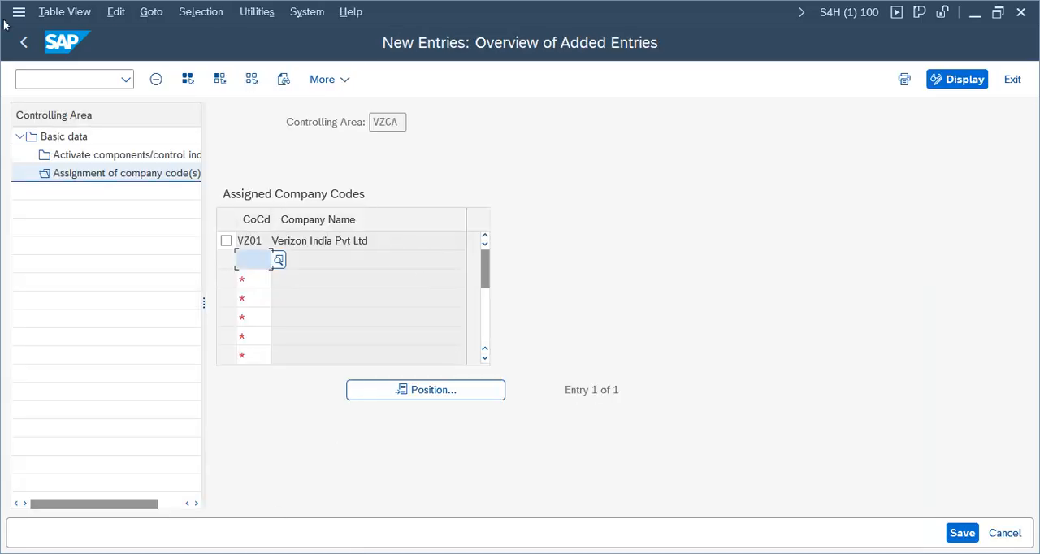
click(23, 42)
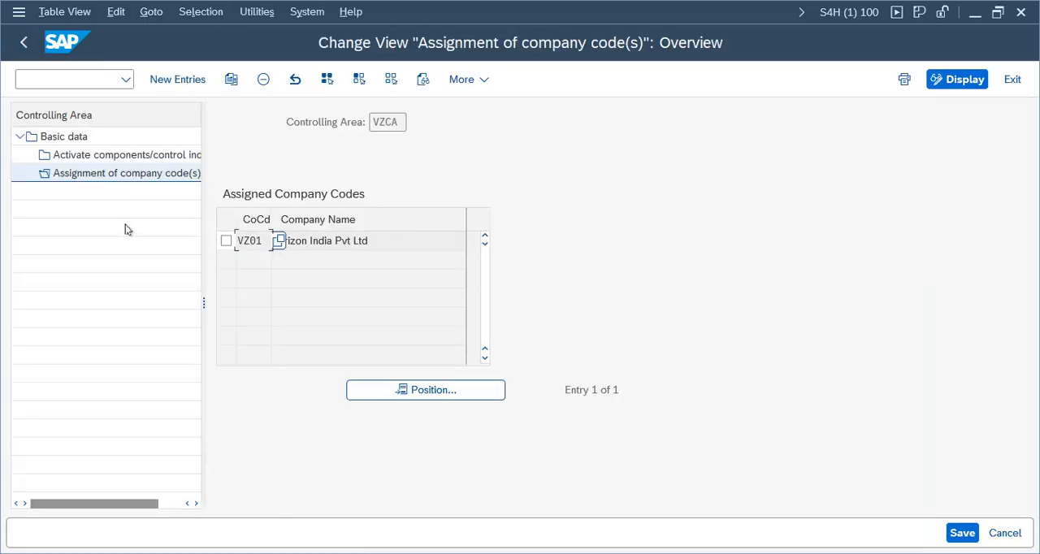
double_click(97, 139)
click(22, 45)
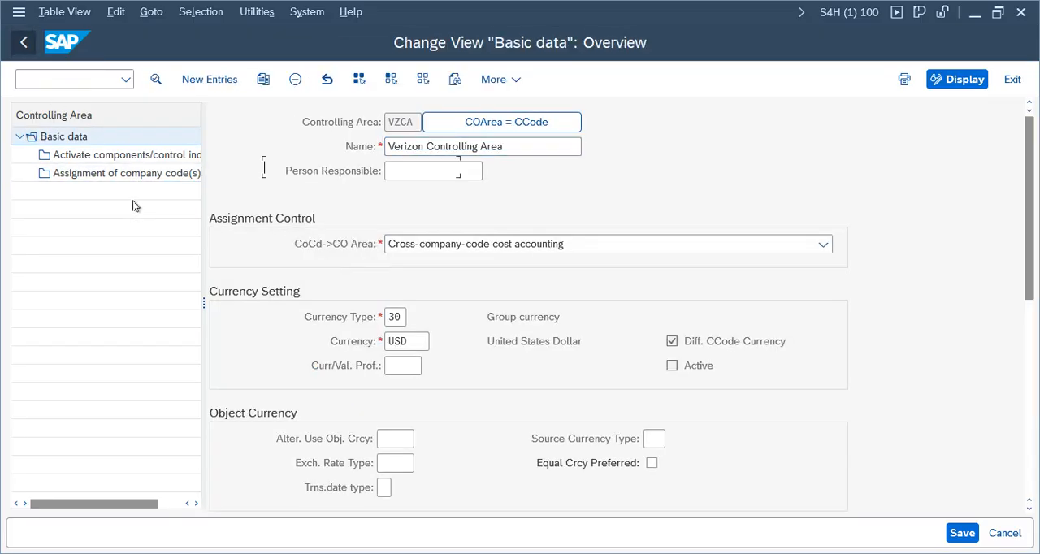
click(23, 45)
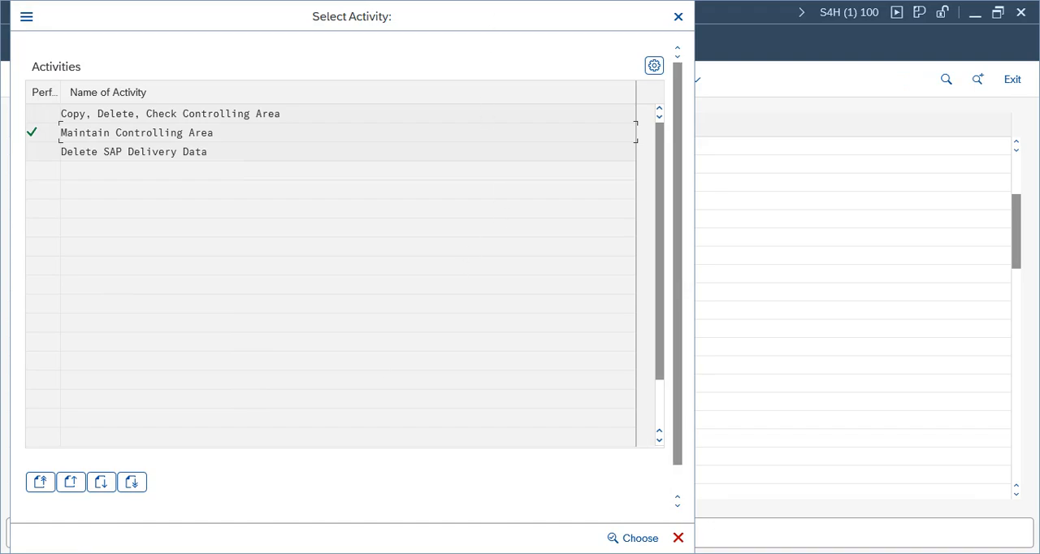
click(684, 538)
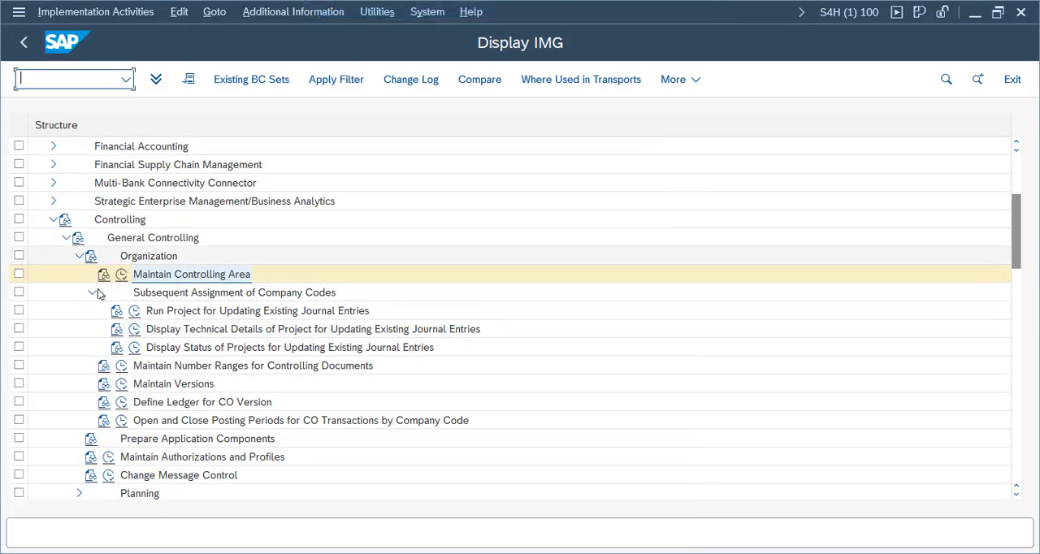
Step: Open the Maintain Versions activity and display the fiscal year settings of version 0 in controlling area UBCA
click(121, 384)
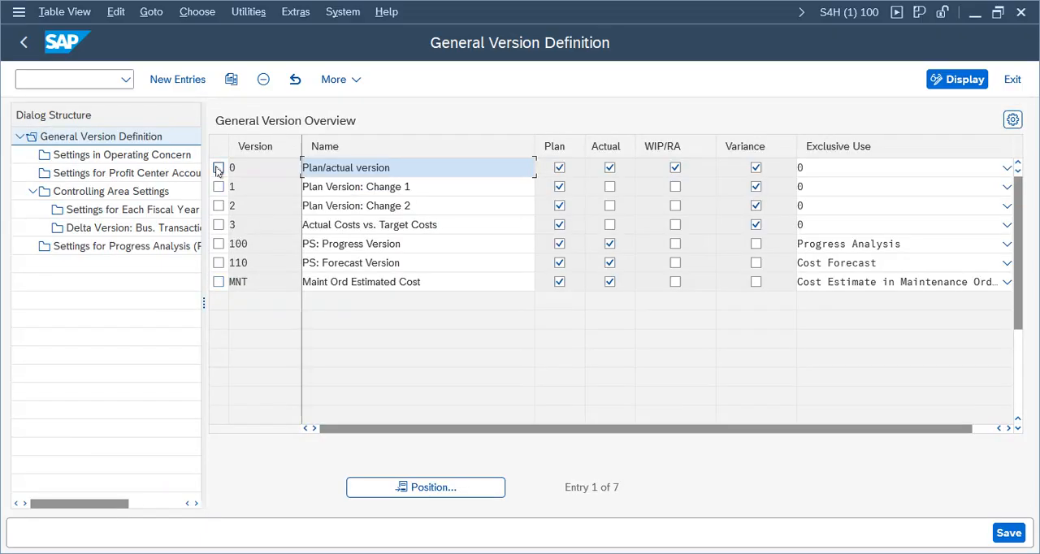
click(218, 168)
double_click(111, 191)
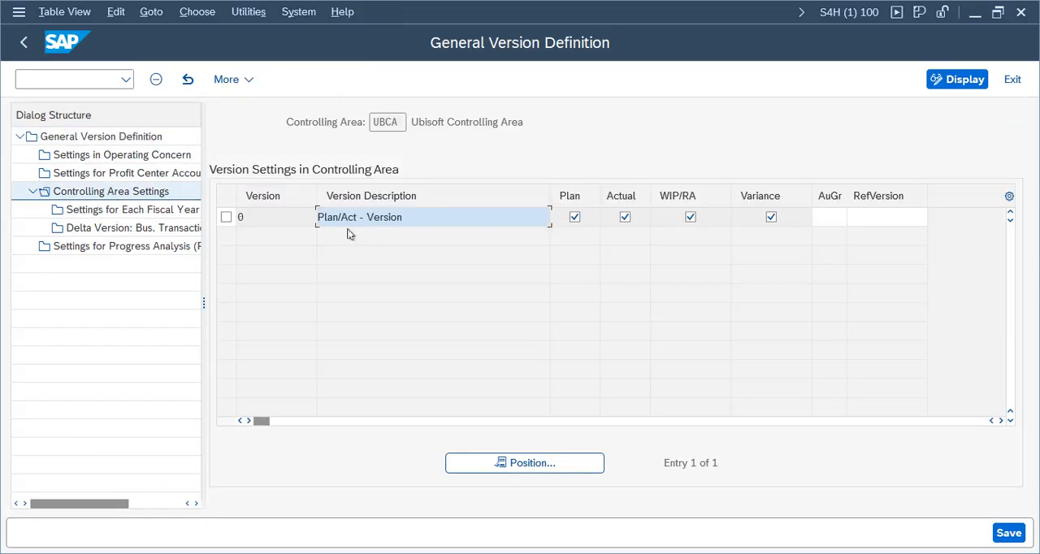
click(226, 217)
double_click(108, 214)
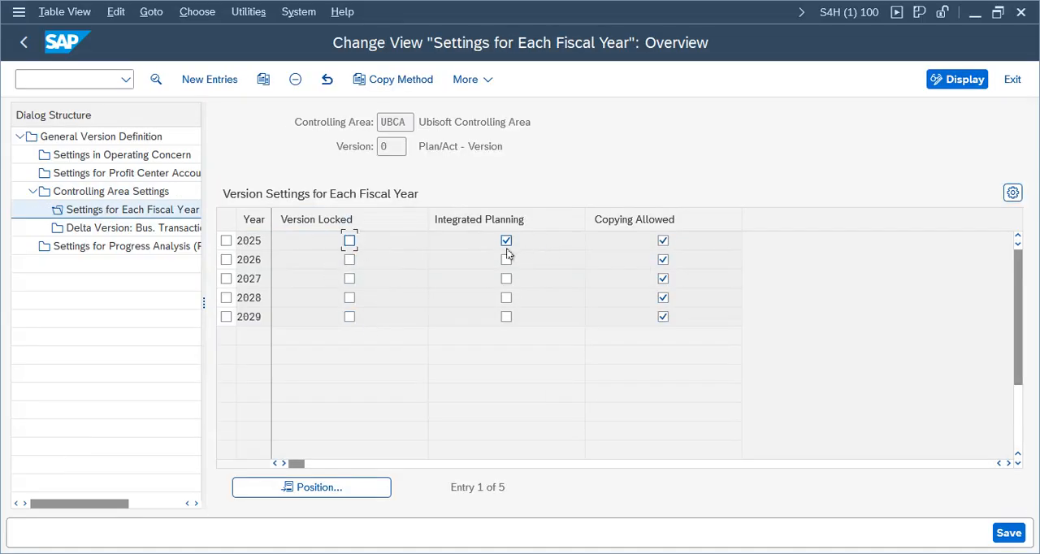
Step: Open the 2025 fiscal year details of version 0, review the planning settings and save them to the Verizon Group customizing request
double_click(255, 241)
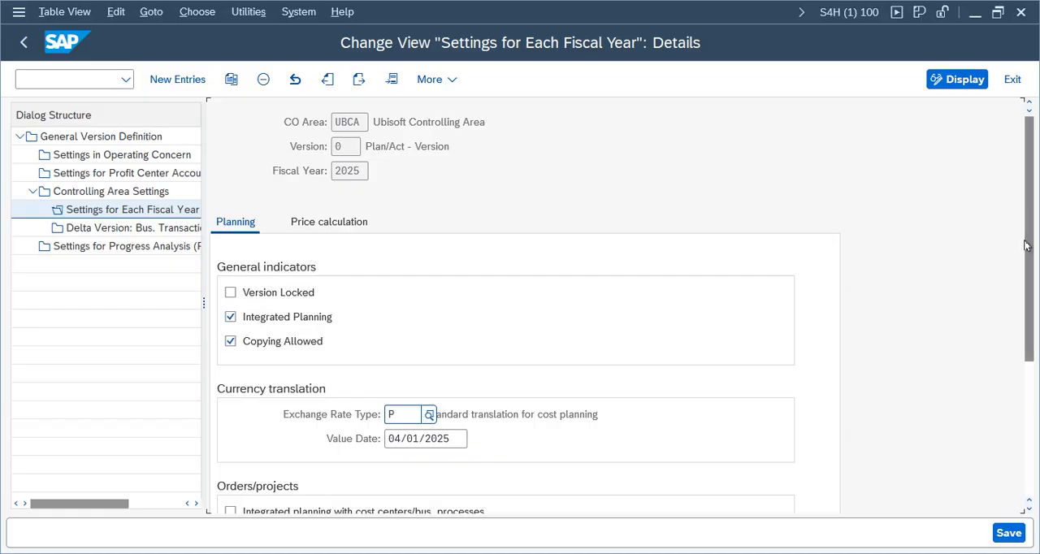
scroll(937, 308, down, 3)
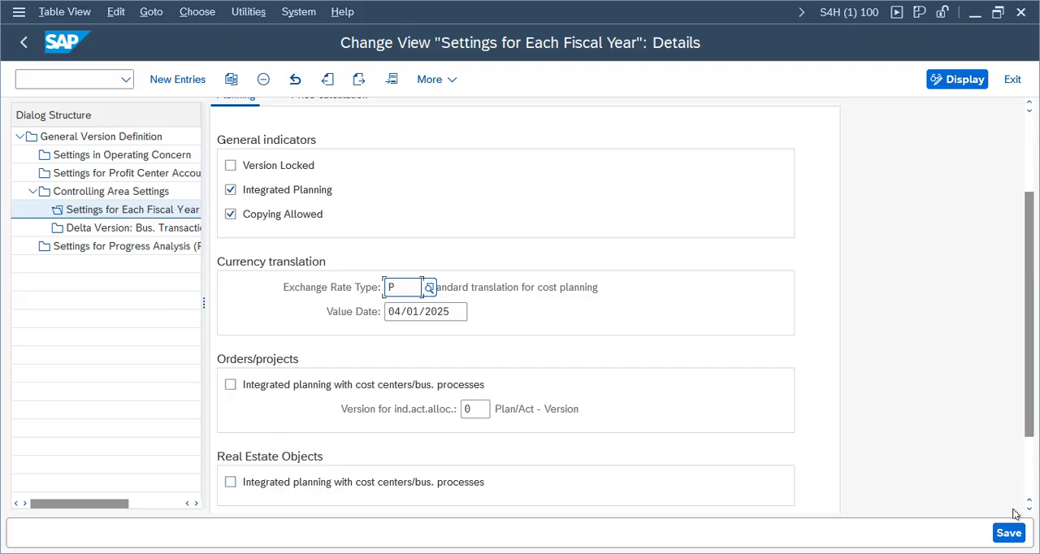
click(1008, 533)
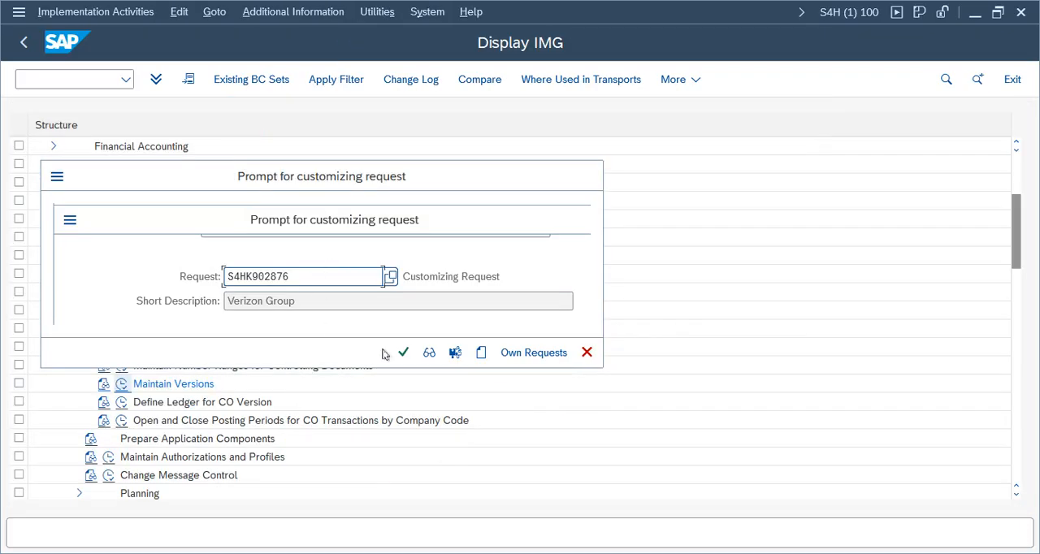
click(403, 351)
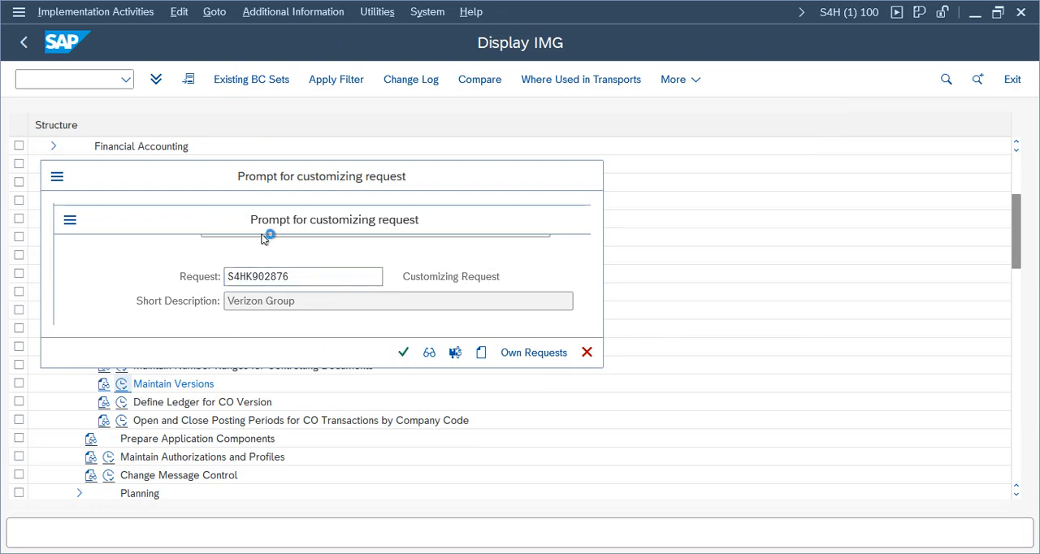
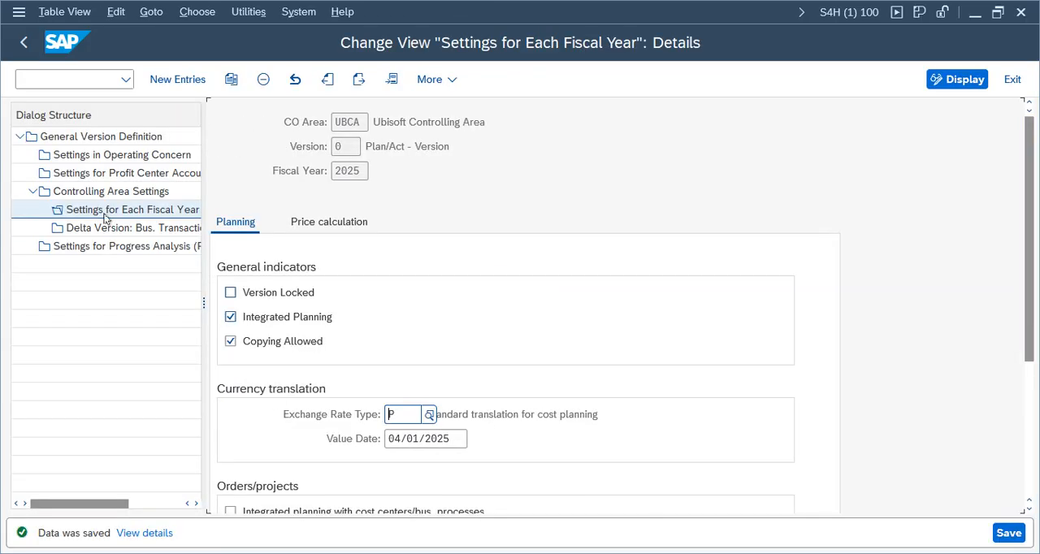
Step: Leave the 2025 fiscal year settings of version 0 in controlling area UBCA and return to the IMG structure
click(23, 42)
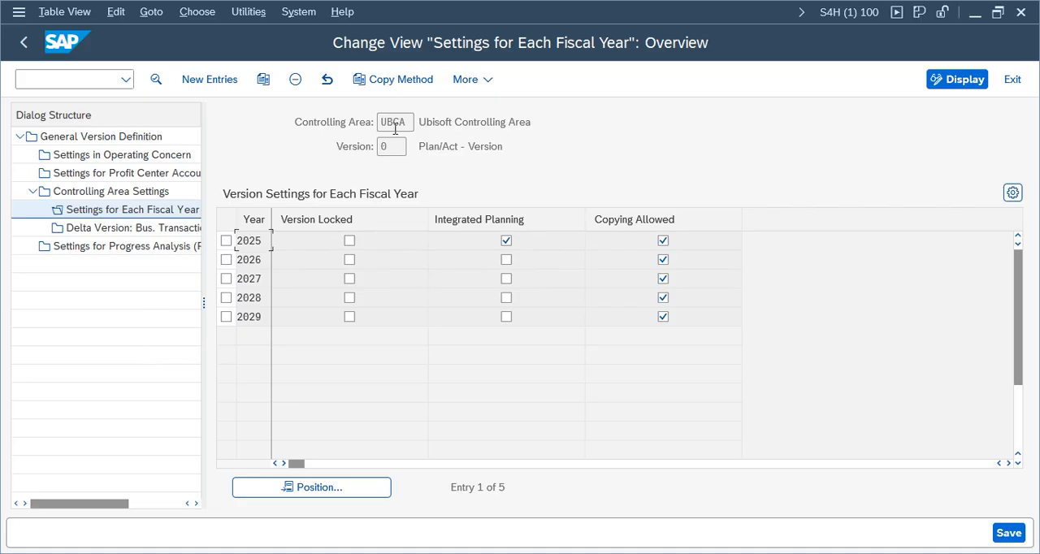
drag(381, 121, 422, 122)
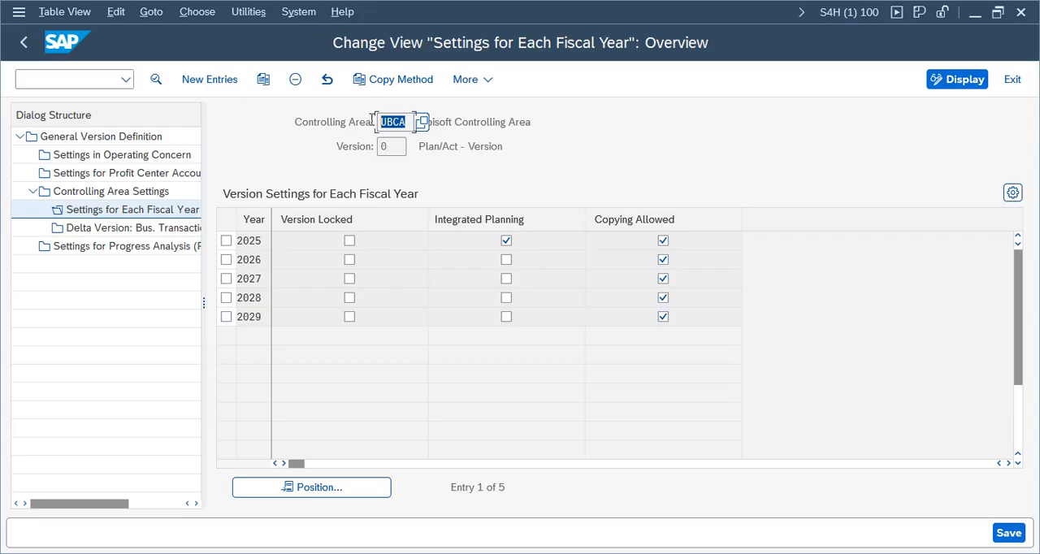
click(363, 122)
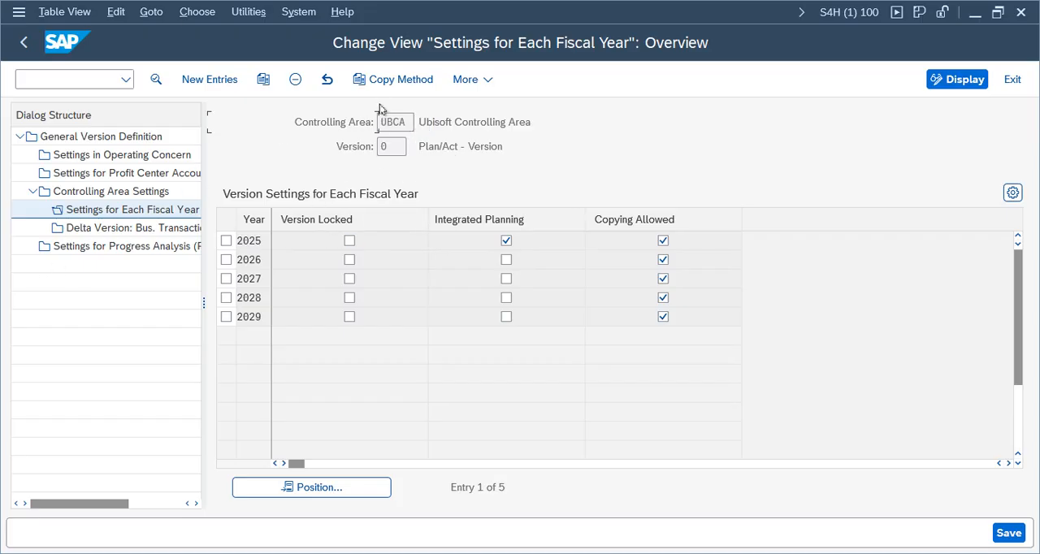
click(1012, 80)
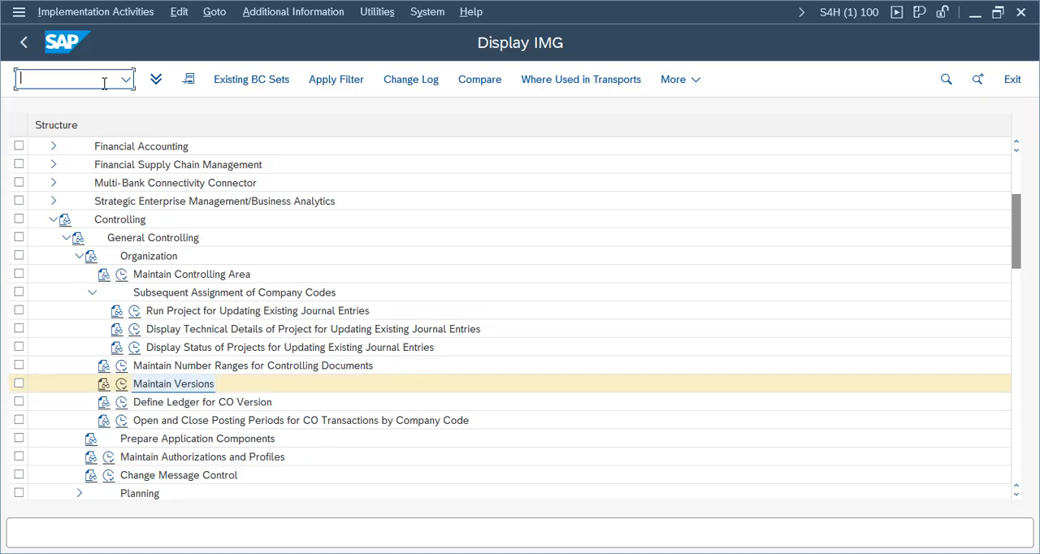
Step: Set the active controlling area to VZCA in place of UBCA
text(s)
key(Return)
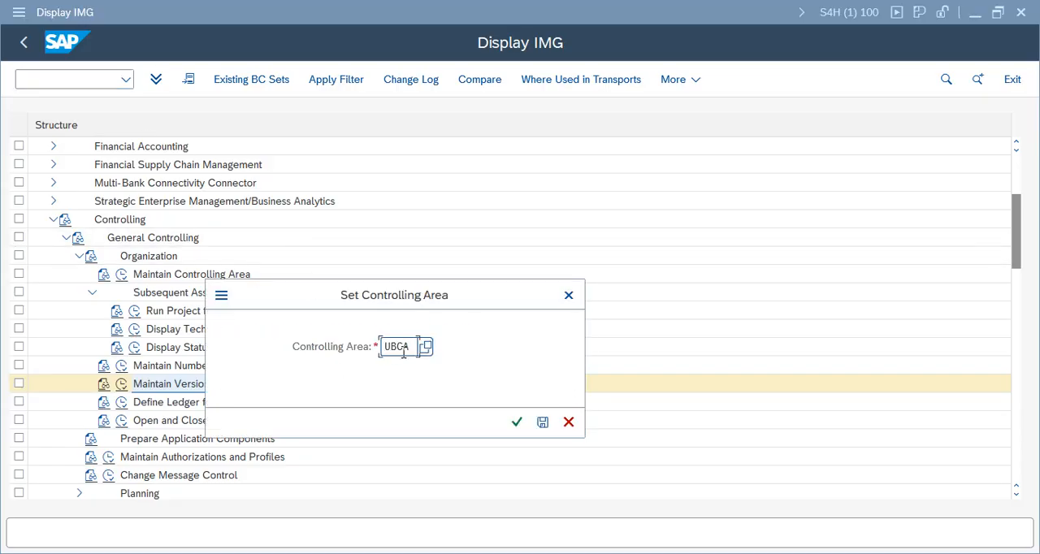
click(413, 347)
key(BackSpace)
key(BackSpace)
key(BackSpace)
key(BackSpace)
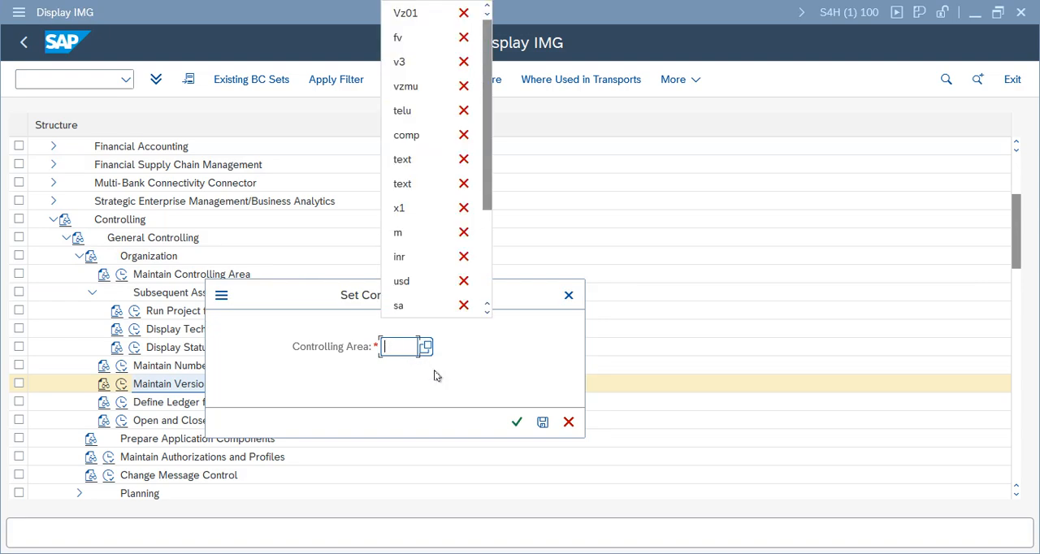
text(vzca)
key(Return)
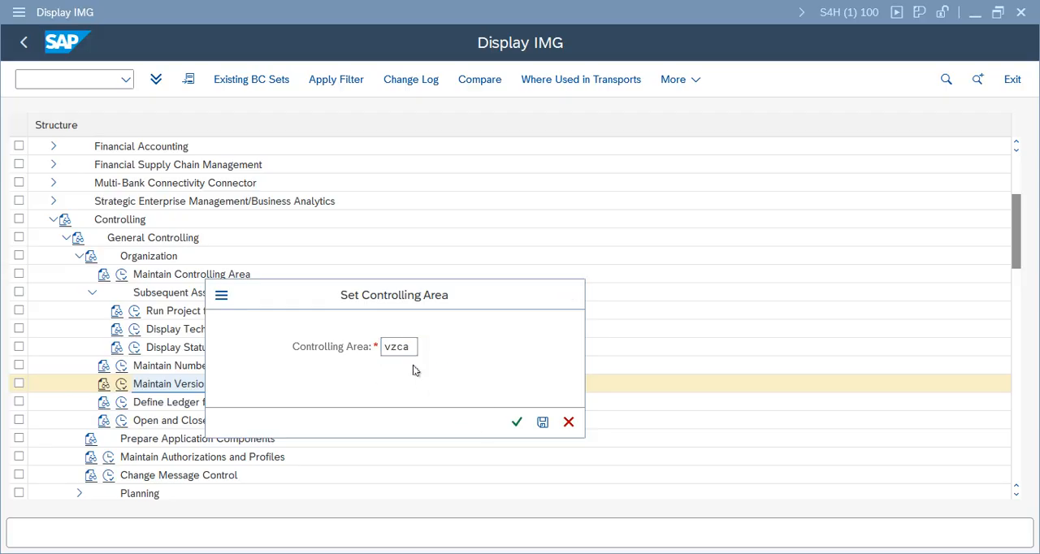
key(ctrl+n)
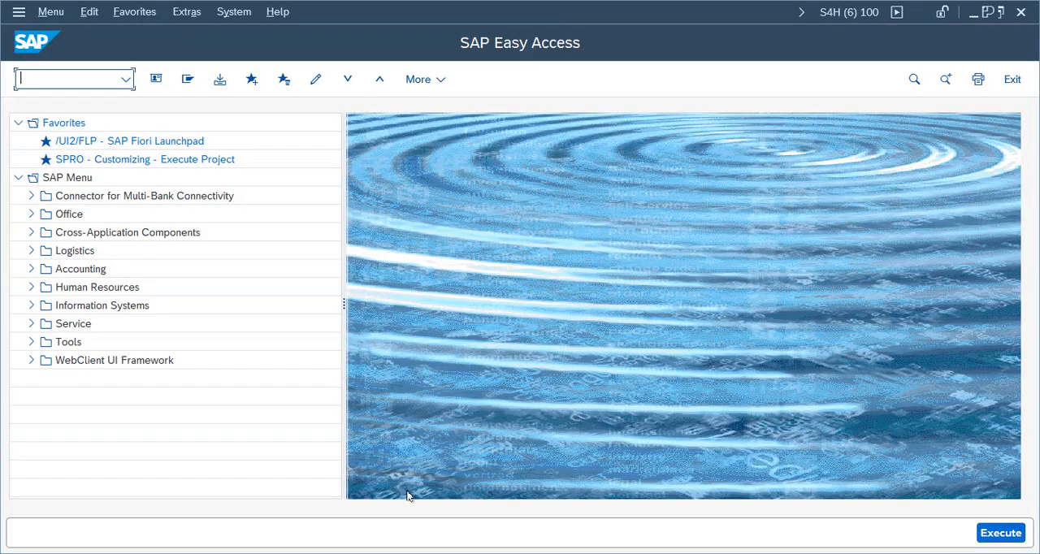
mouse_move(585, 553)
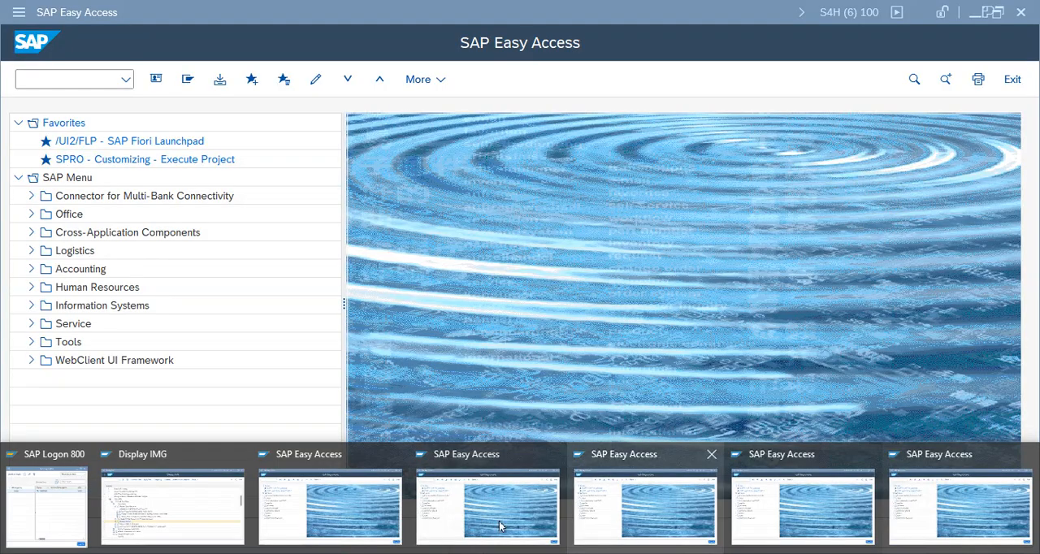
click(198, 522)
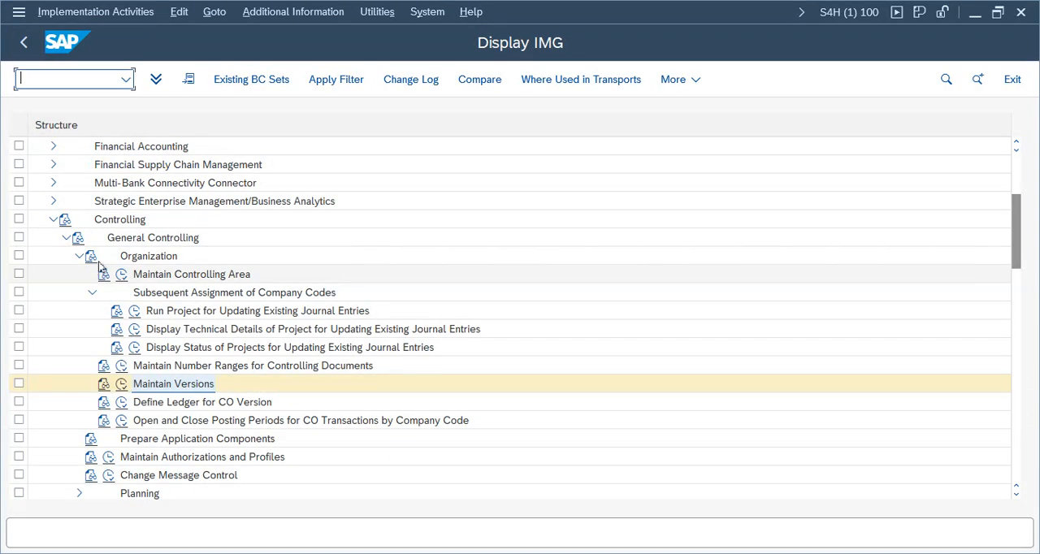
click(122, 277)
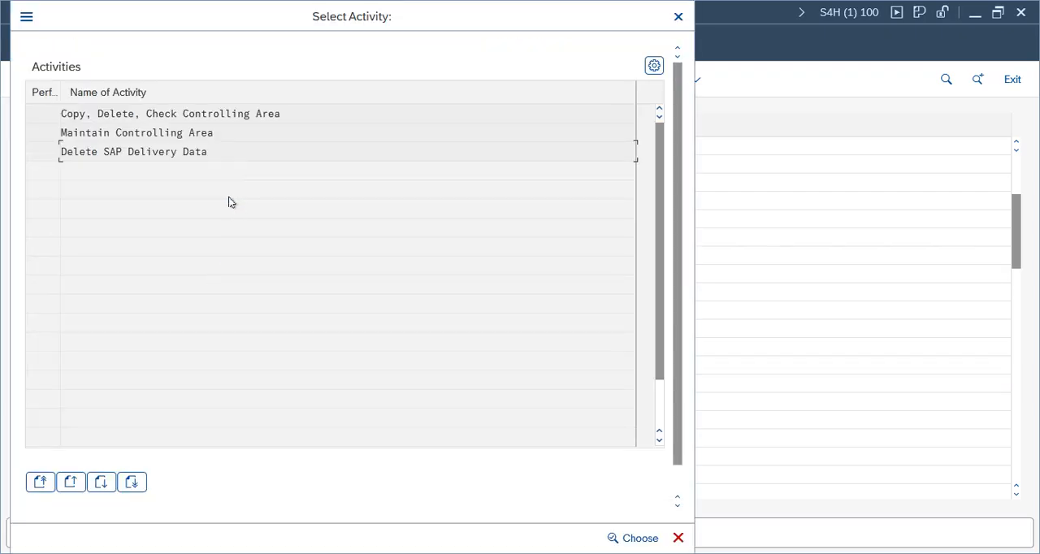
click(210, 138)
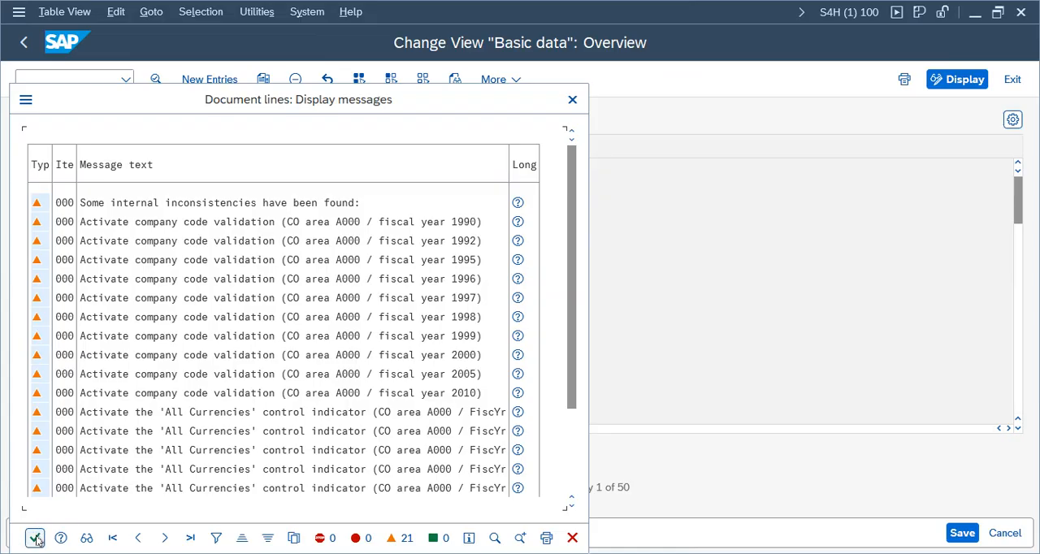
click(35, 538)
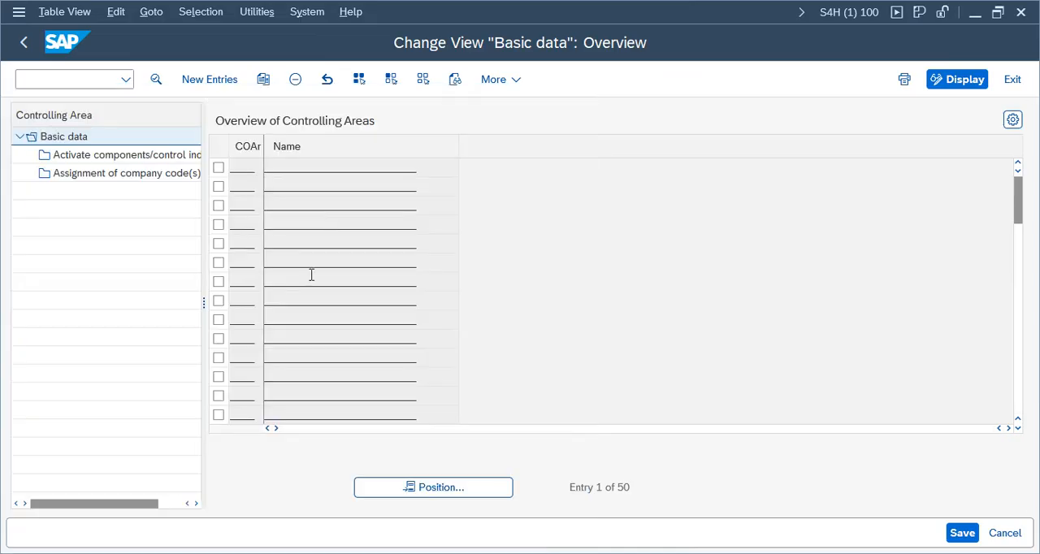
click(22, 46)
click(678, 16)
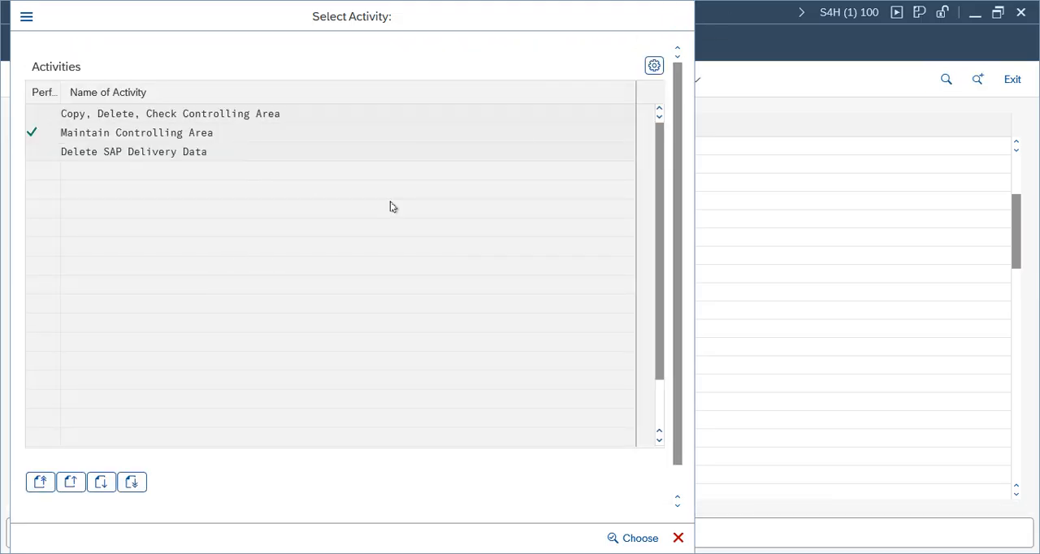
Step: Open the Maintain Versions activity and display the settings for each fiscal year of version 0 in controlling area VZCA
click(121, 386)
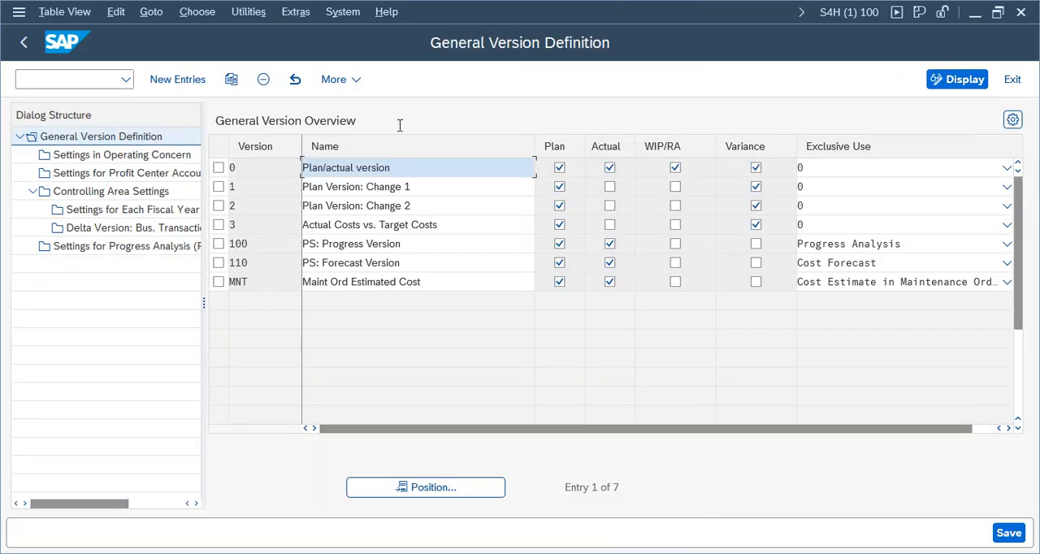
click(218, 167)
double_click(113, 193)
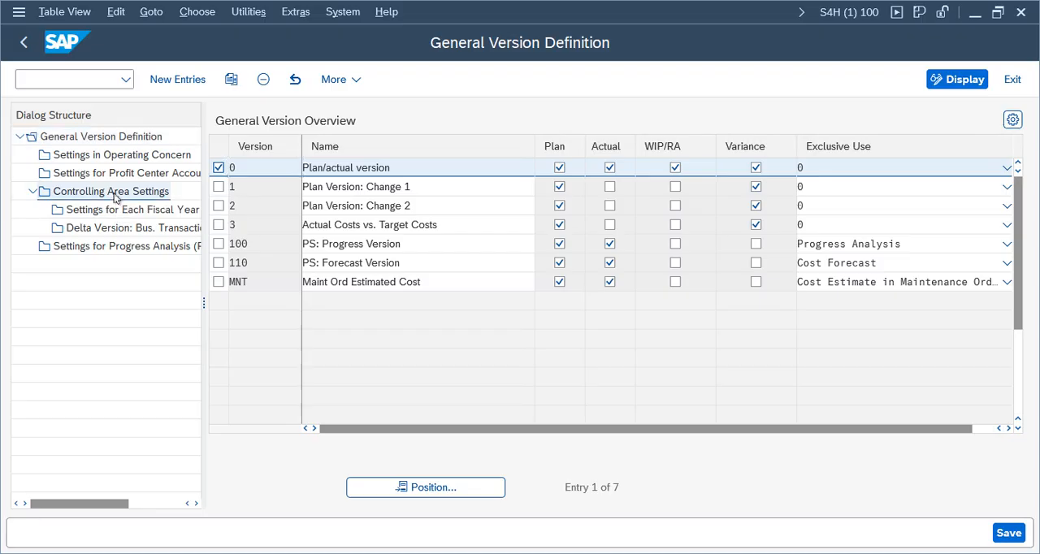
click(387, 121)
double_click(387, 122)
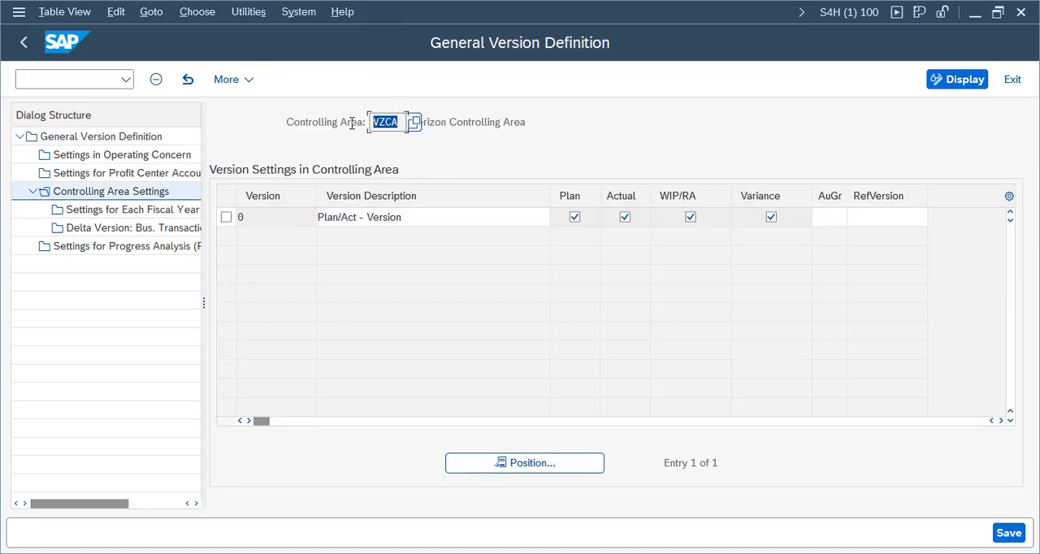
click(227, 217)
click(126, 210)
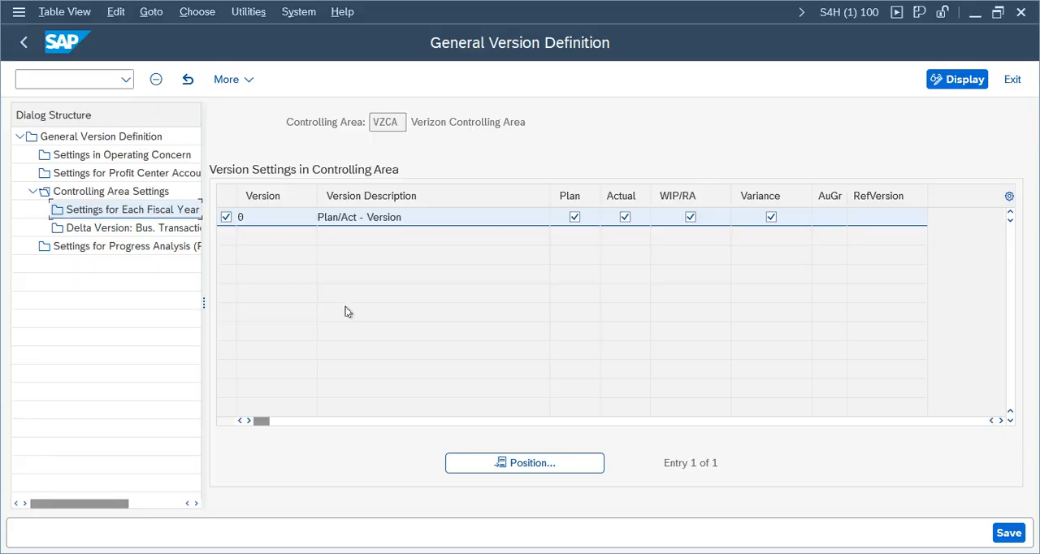
double_click(159, 209)
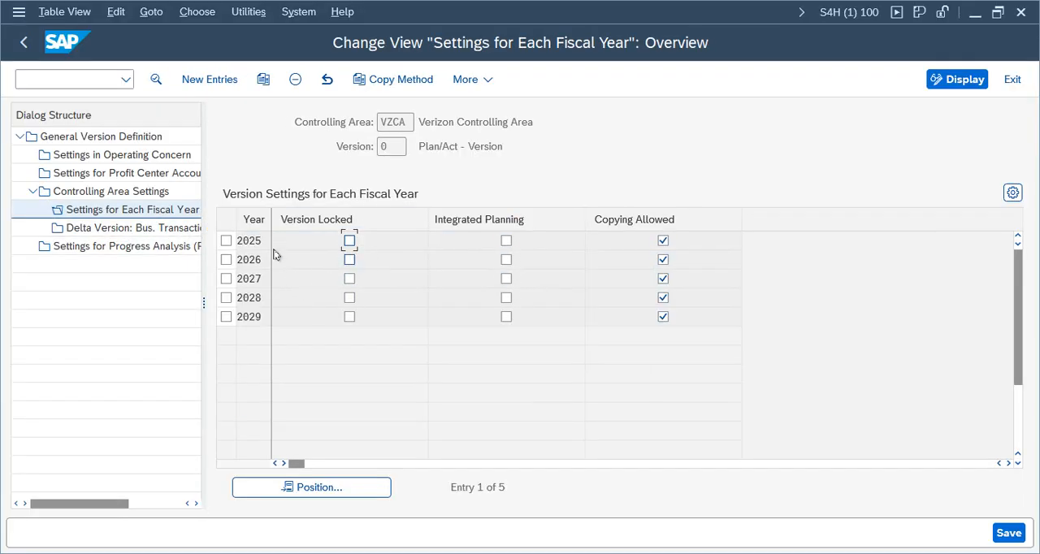
Step: Enable Integrated Planning in the 2025 fiscal year details of version 0 for controlling area VZCA and save
double_click(253, 239)
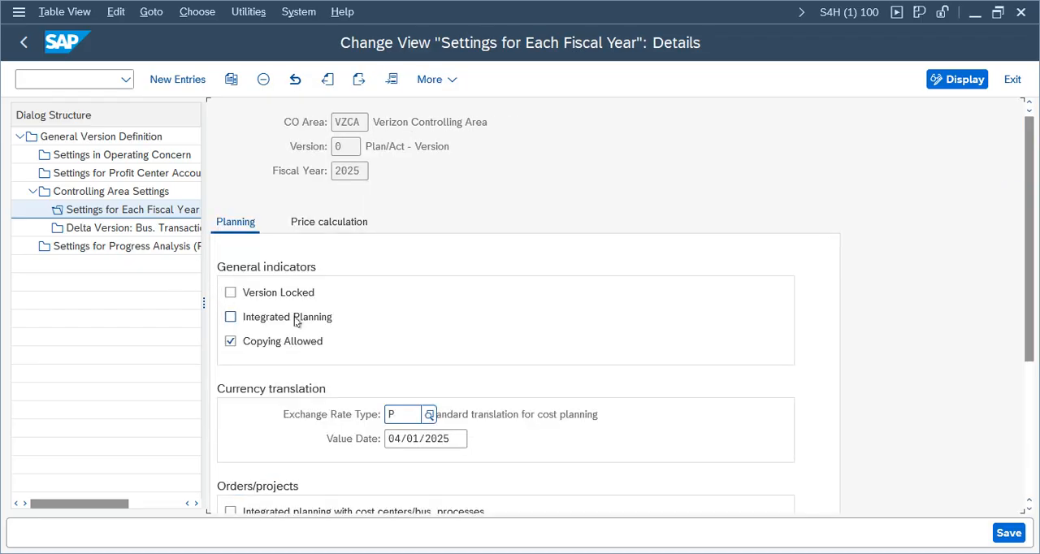
click(230, 316)
drag(1030, 272, 1036, 396)
scroll(639, 413, up, 3)
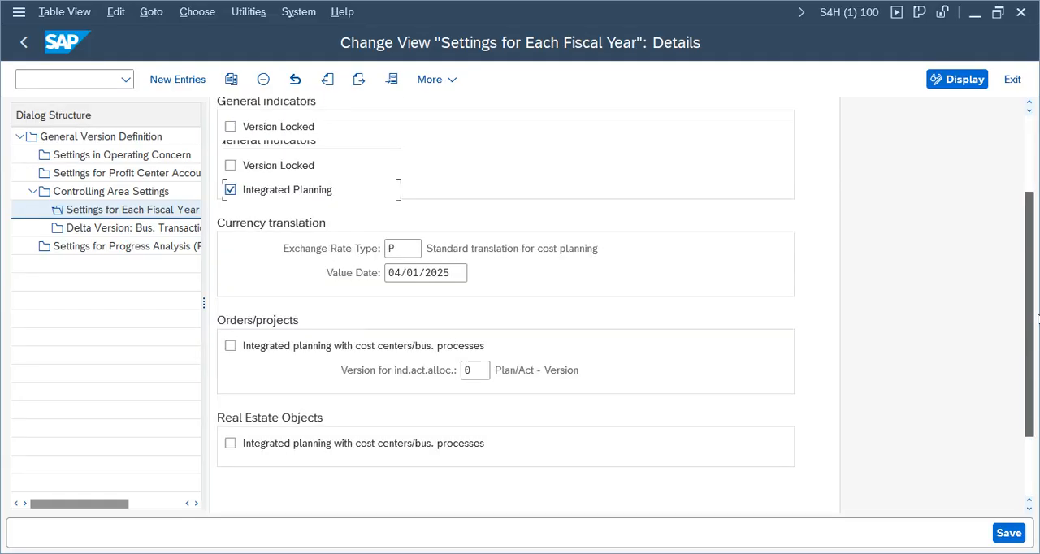
click(1012, 537)
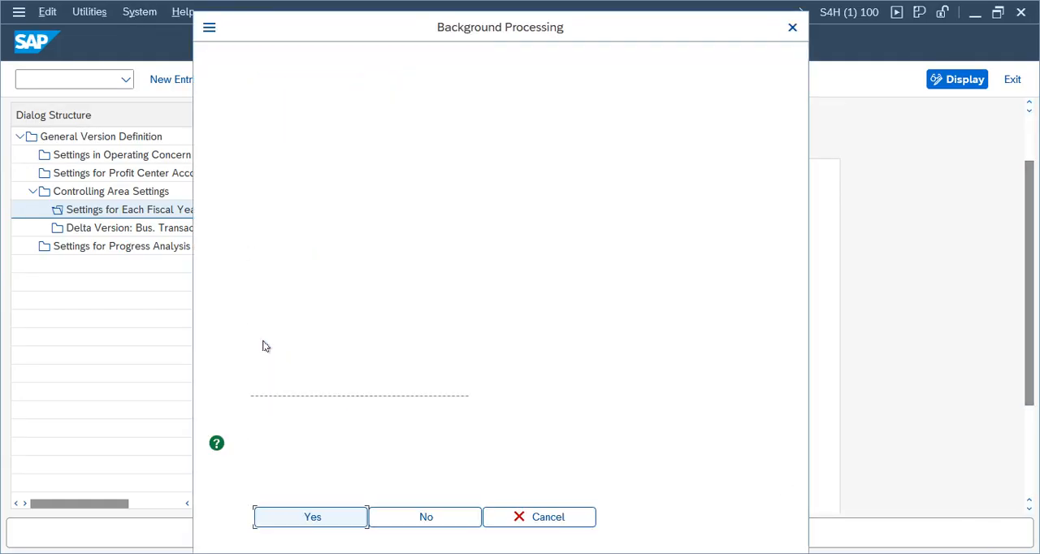
Step: Execute the Change version function in the background, with LP01 as the output device for the print list
click(317, 517)
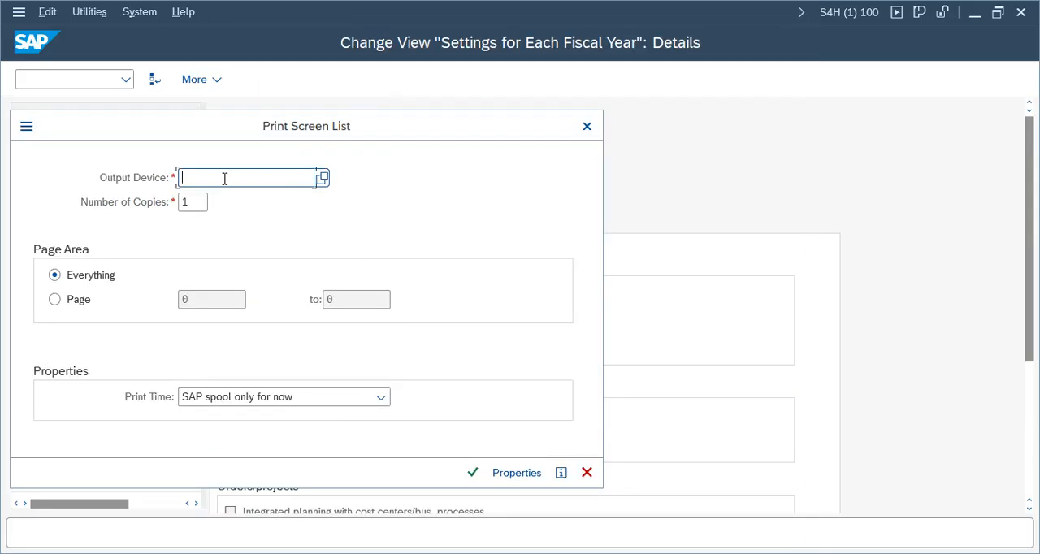
text(lp)
click(312, 202)
key(Return)
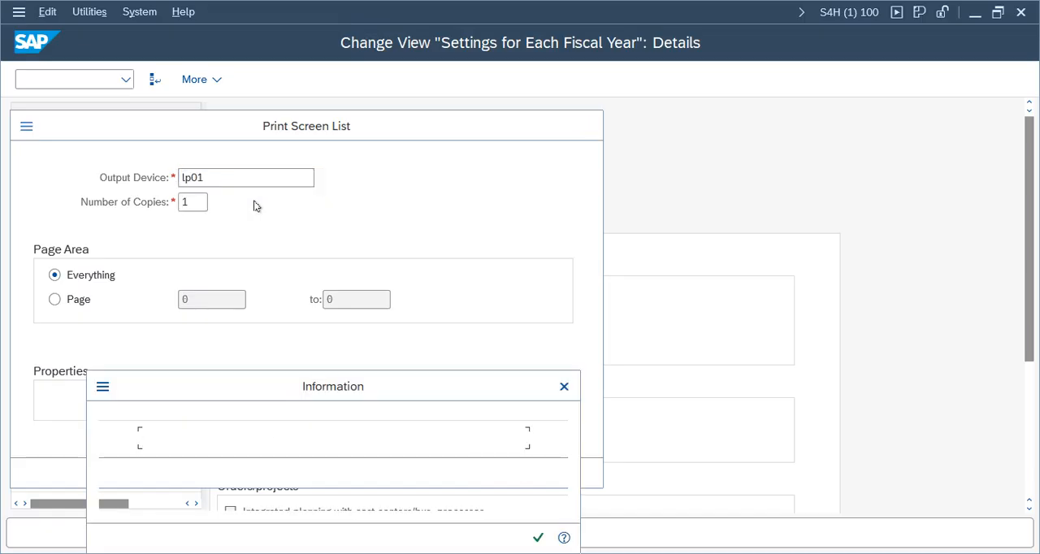
click(538, 538)
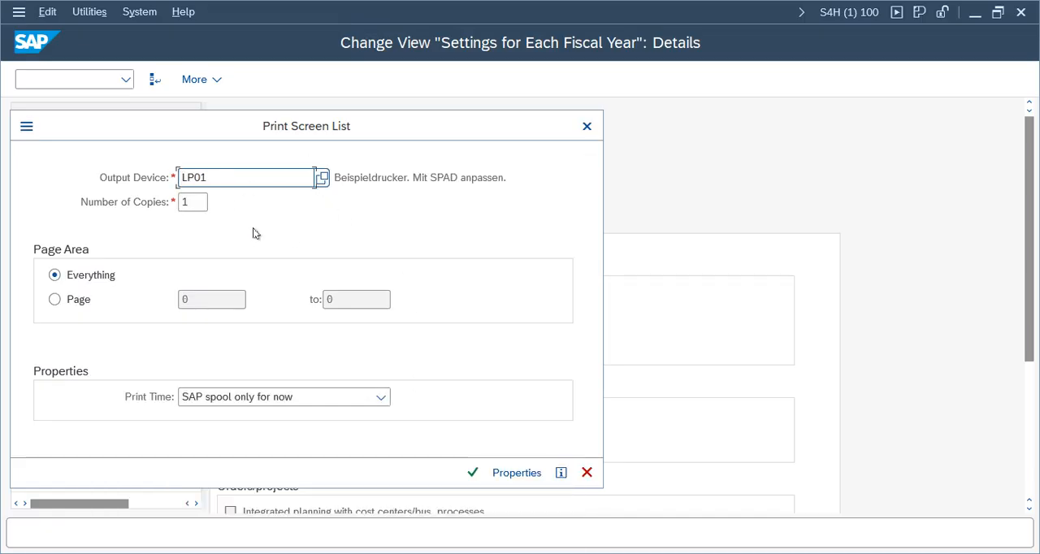
click(473, 472)
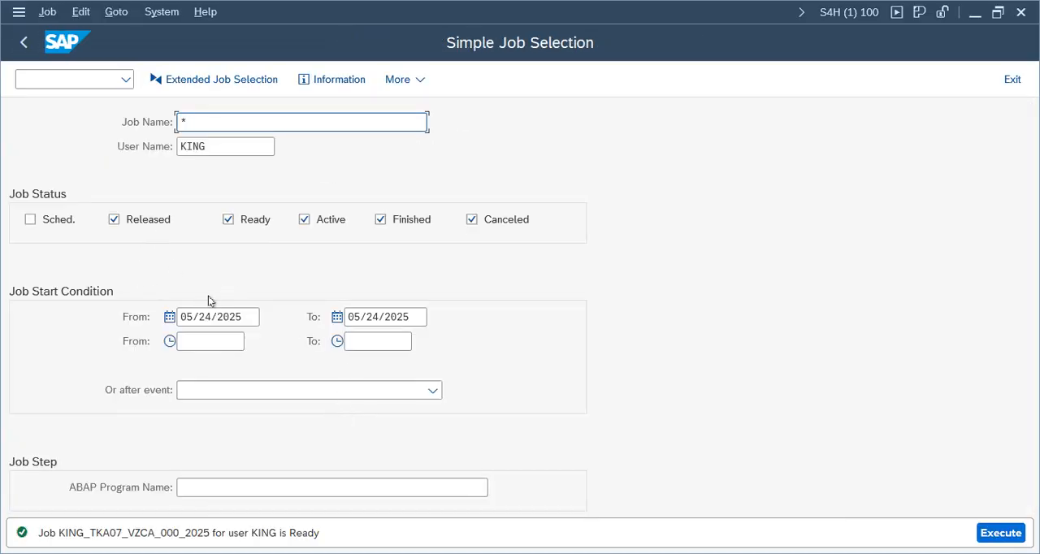
Step: Display the background job overview for 05/24/2025 and return to the SAP Easy Access screen
click(1001, 532)
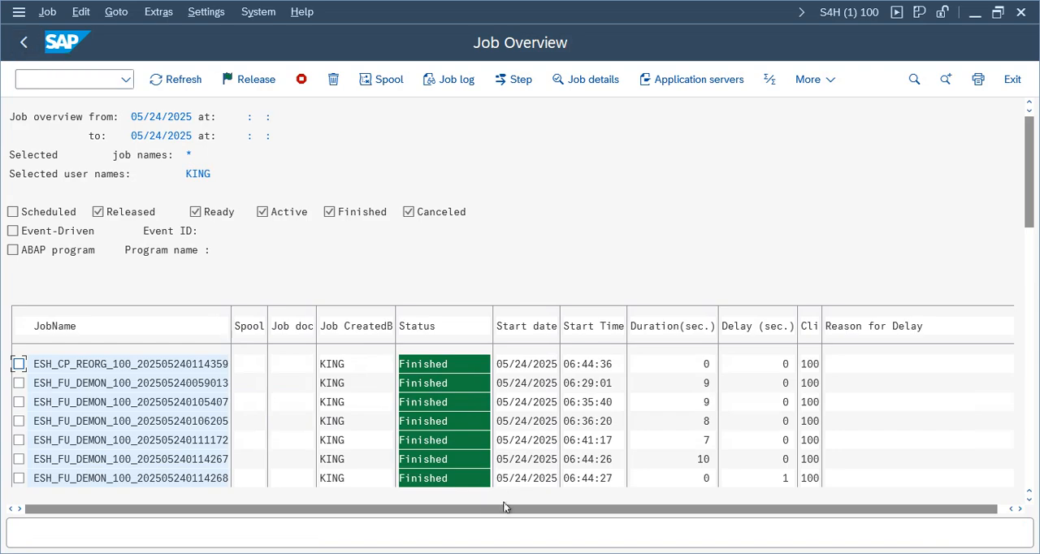
click(23, 42)
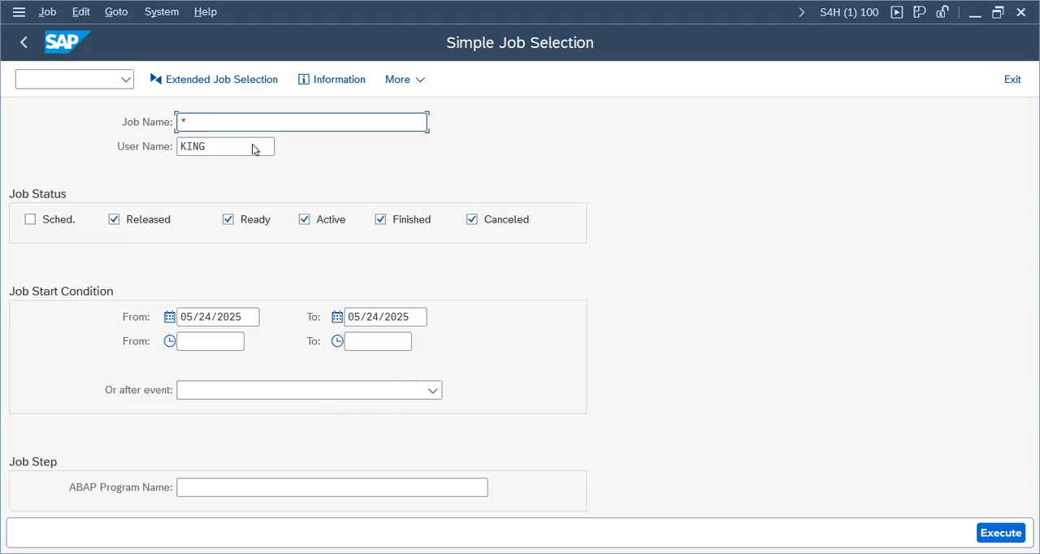
click(23, 42)
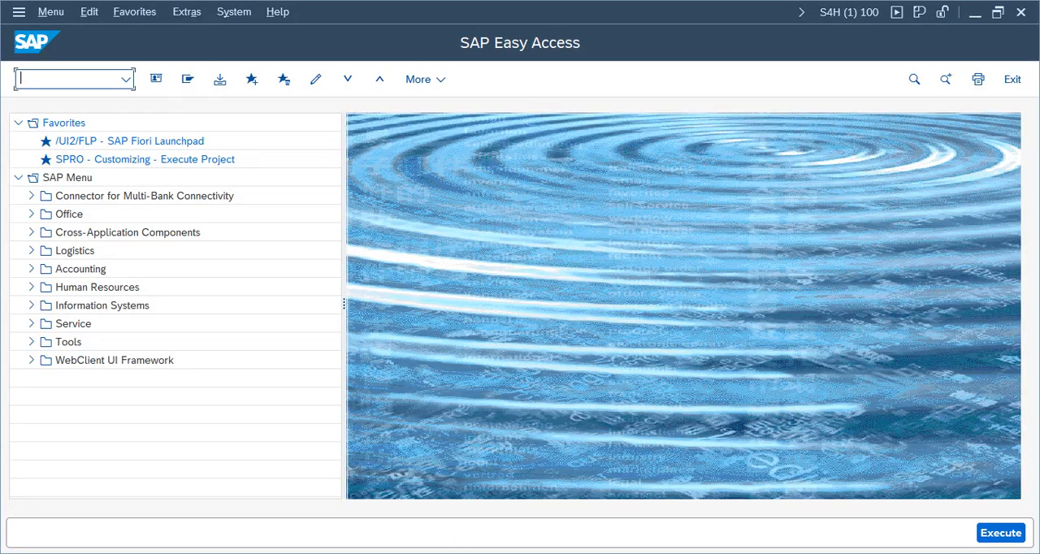
Step: Switch to another SAP session and open the SAP Reference IMG through transaction SPRO
mouse_move(421, 553)
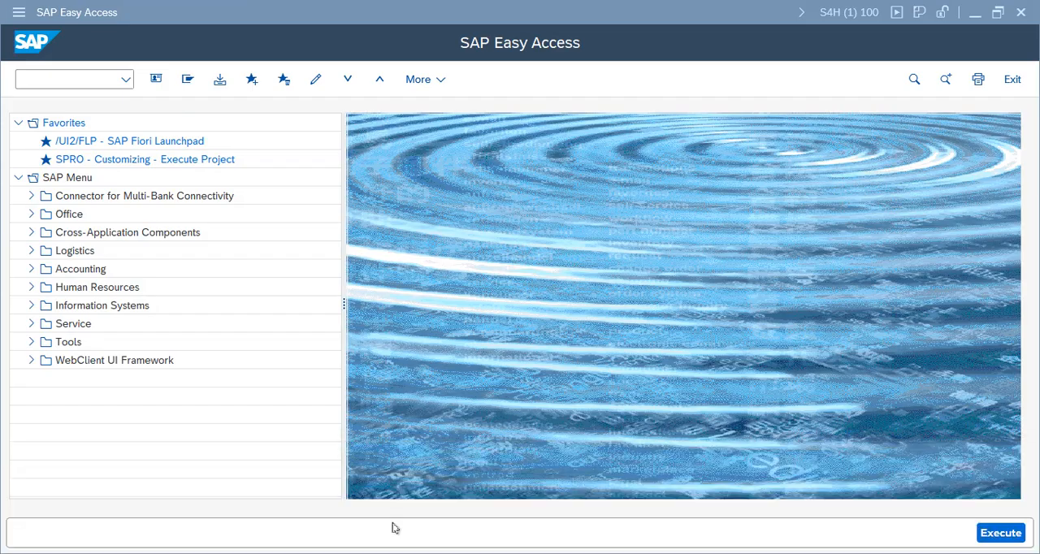
click(379, 504)
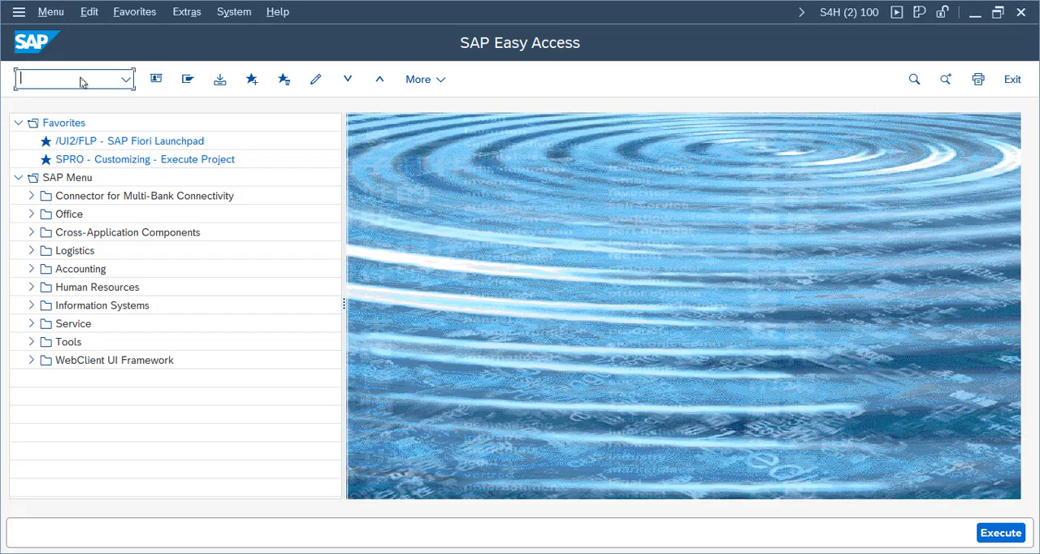
text(spro)
key(Return)
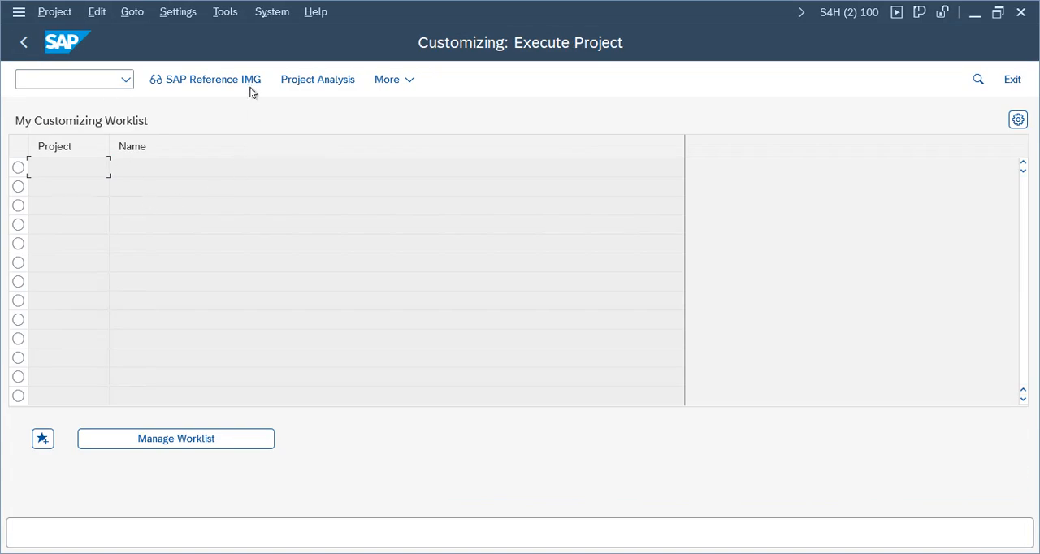
click(251, 89)
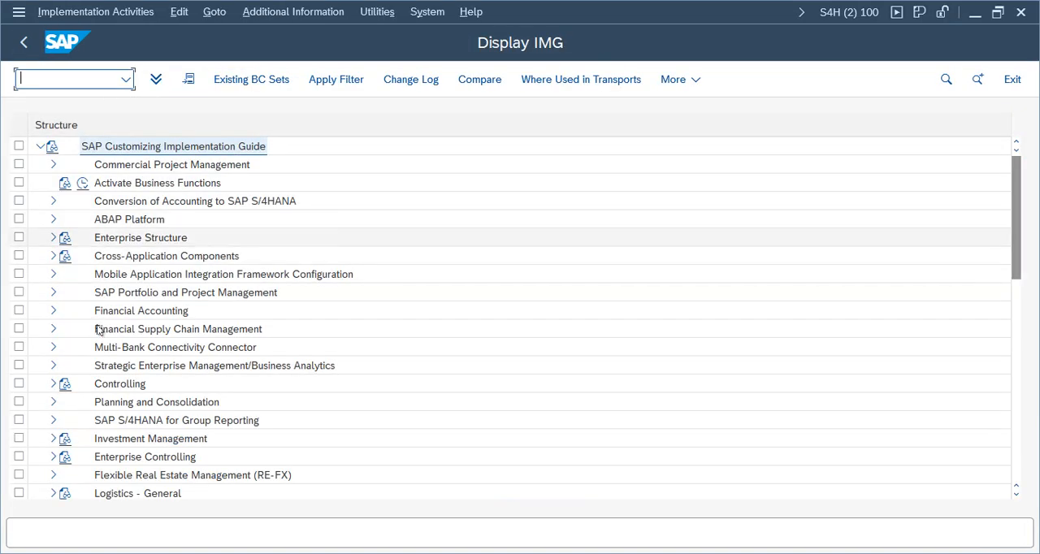
double_click(130, 311)
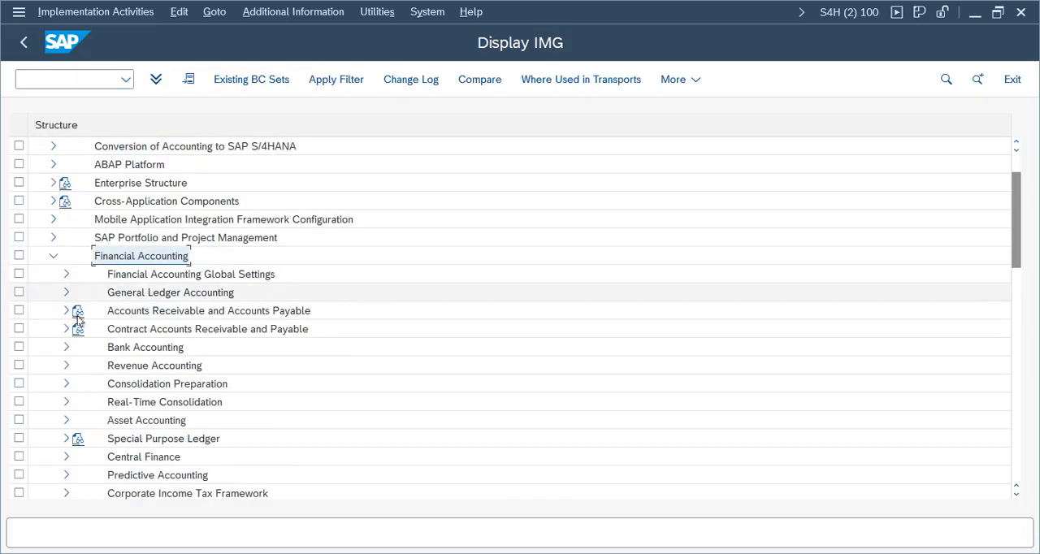
click(53, 256)
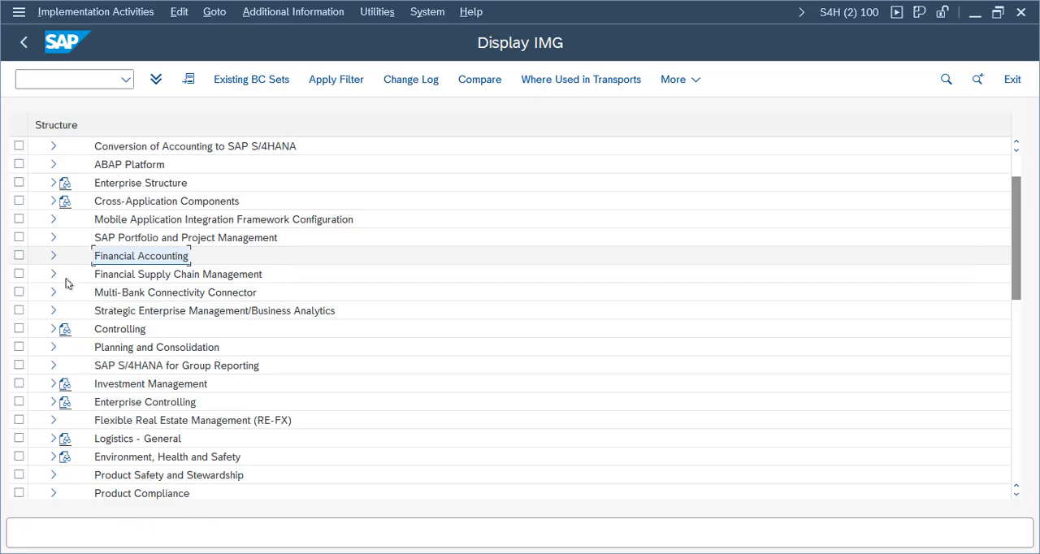
Step: Open the Define Ledger for CO Version activity in the Organization node of General Controlling
click(54, 331)
click(65, 351)
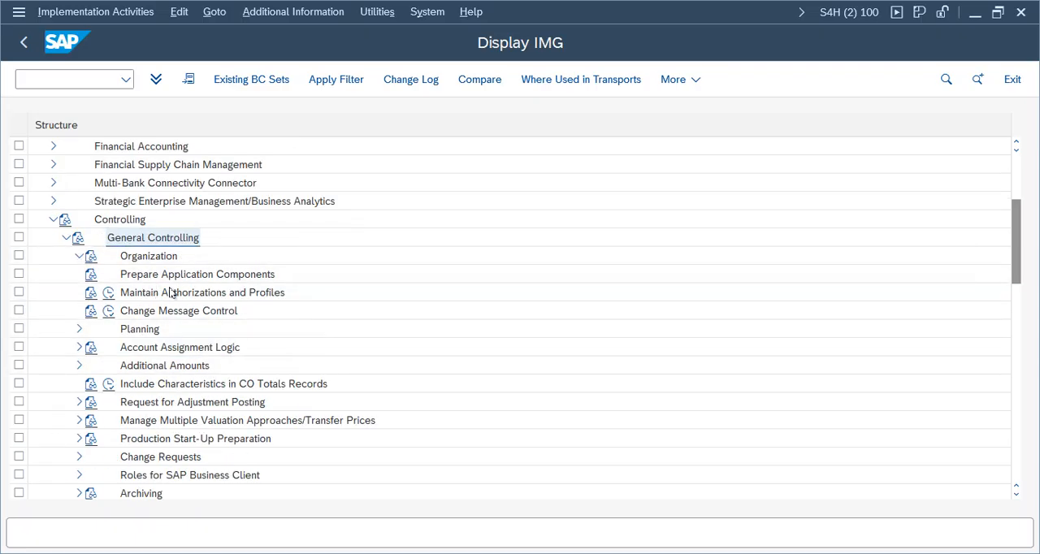
click(151, 386)
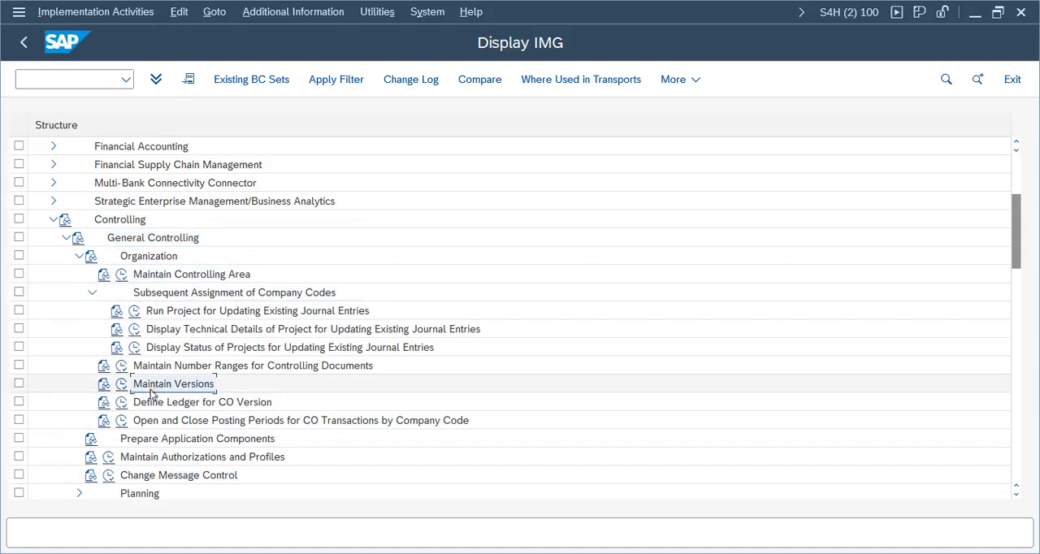
click(154, 402)
click(122, 402)
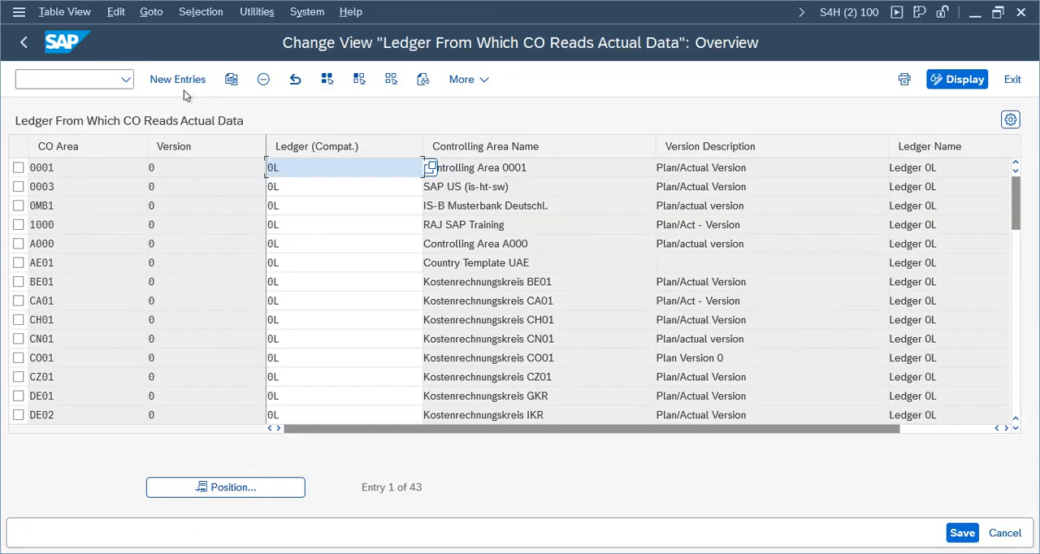
Step: Add a new entry that assigns ledger 0L to version 0 of controlling area VZCA
click(178, 80)
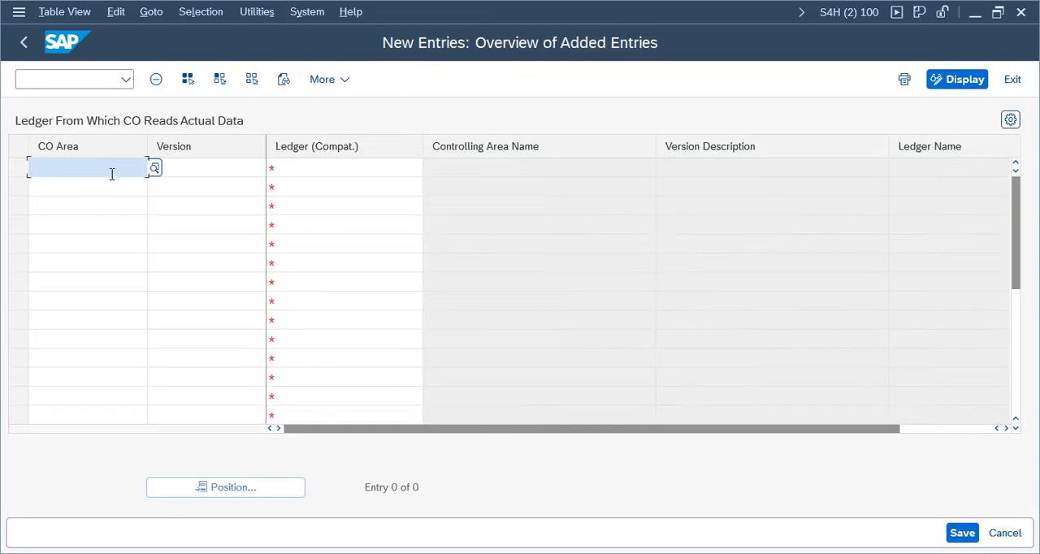
text(V)
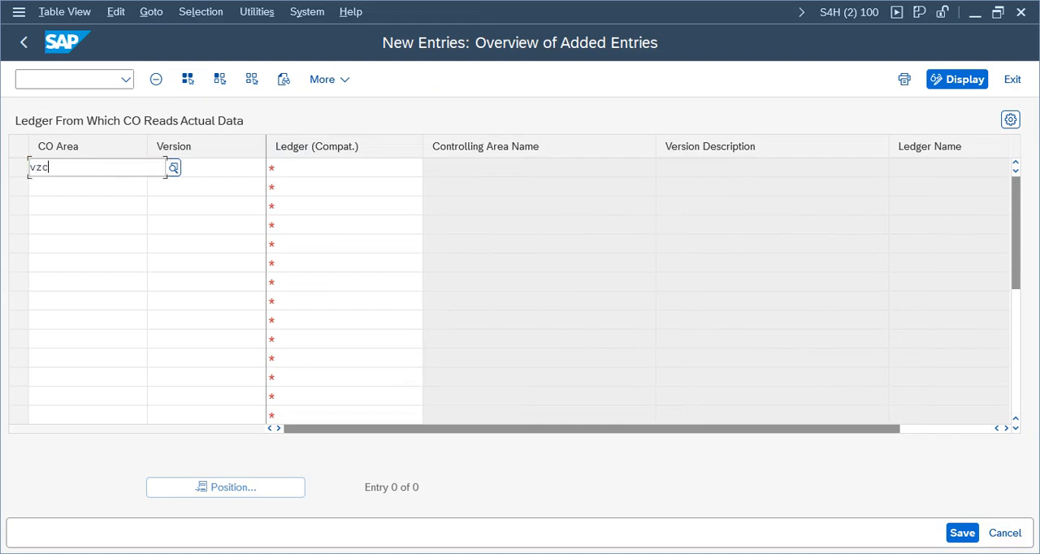
key(Tab)
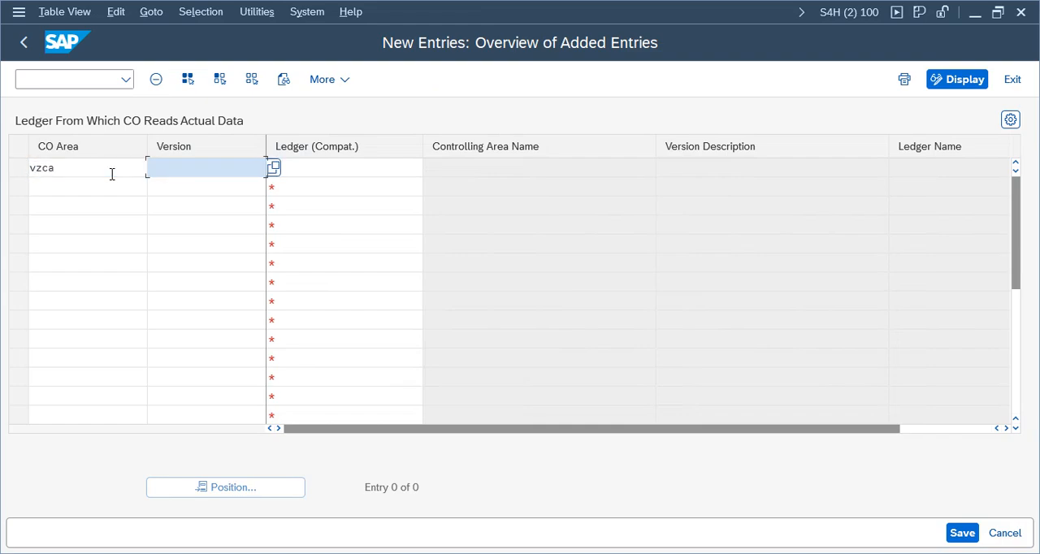
text(0)
key(Tab)
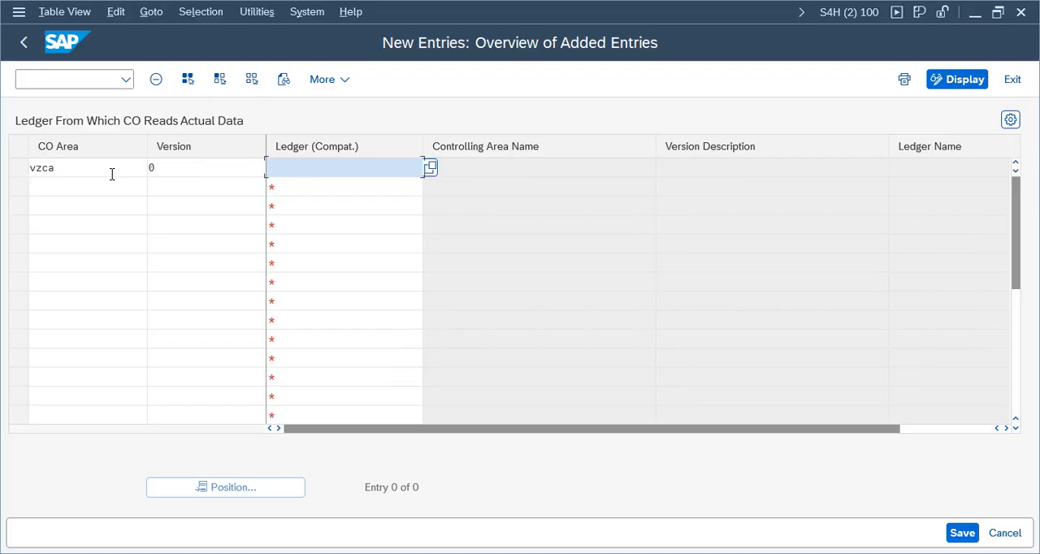
text(0L)
key(Return)
Step: Save the ledger assignment in the proposed customizing request and return to the IMG structure
key(ctrl+s)
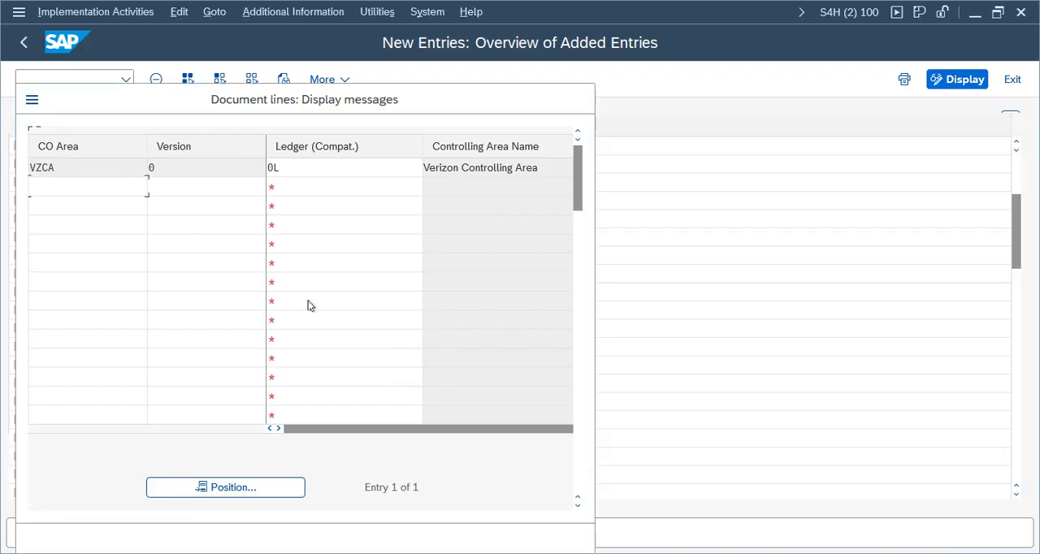
click(43, 543)
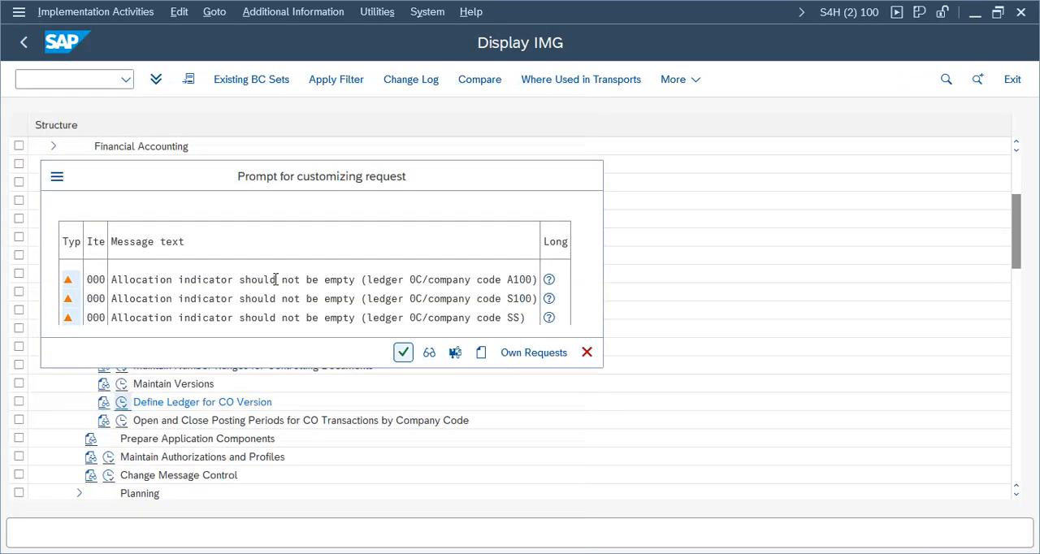
click(405, 353)
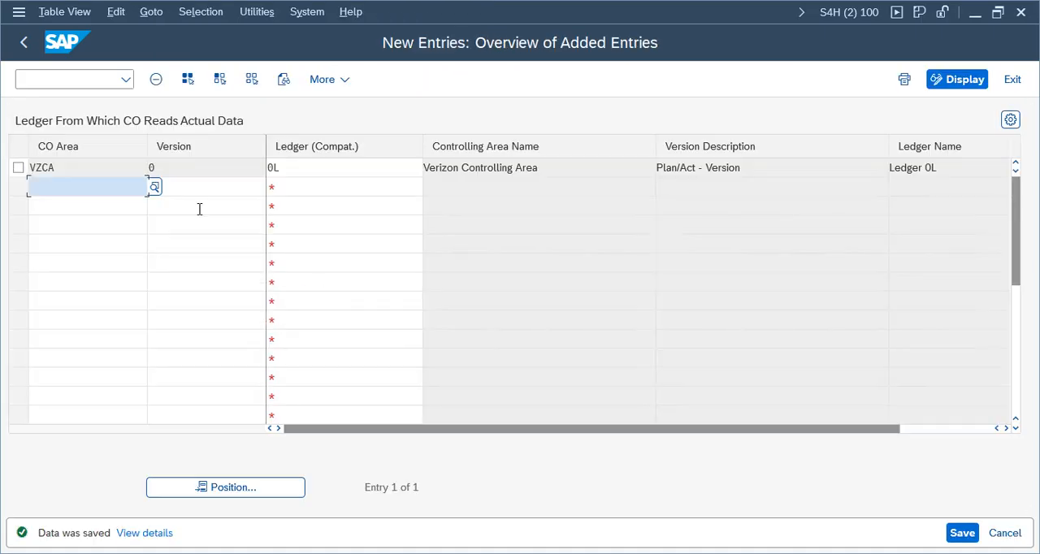
click(22, 42)
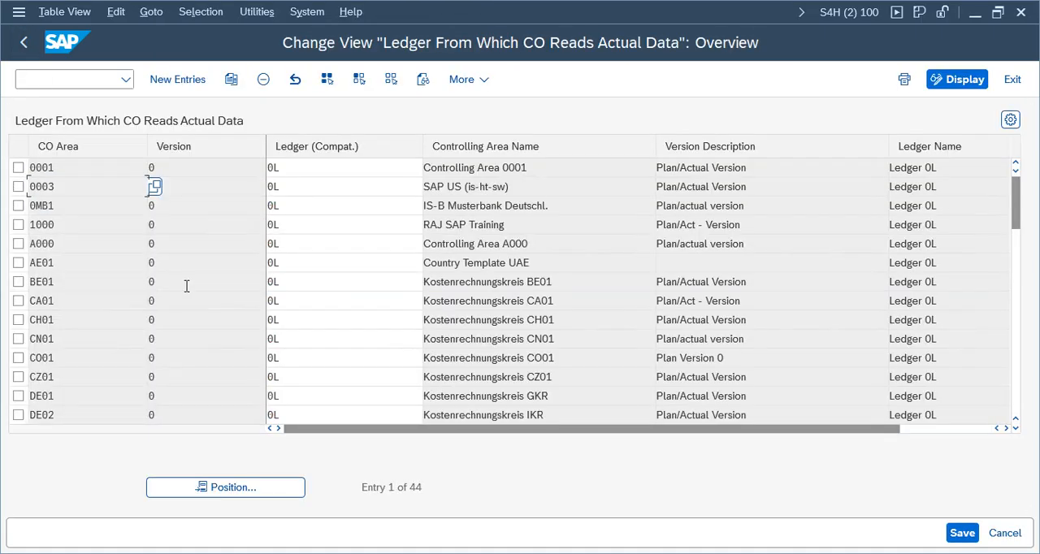
click(22, 43)
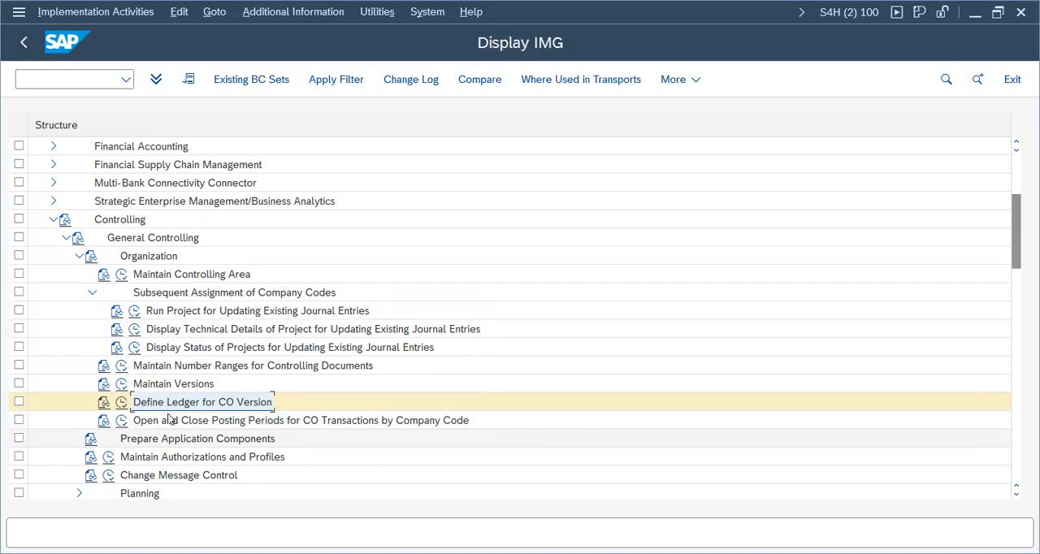
Step: Collapse the Subsequent Assignment of Company Codes, Organization and General Controlling nodes in the IMG
click(92, 293)
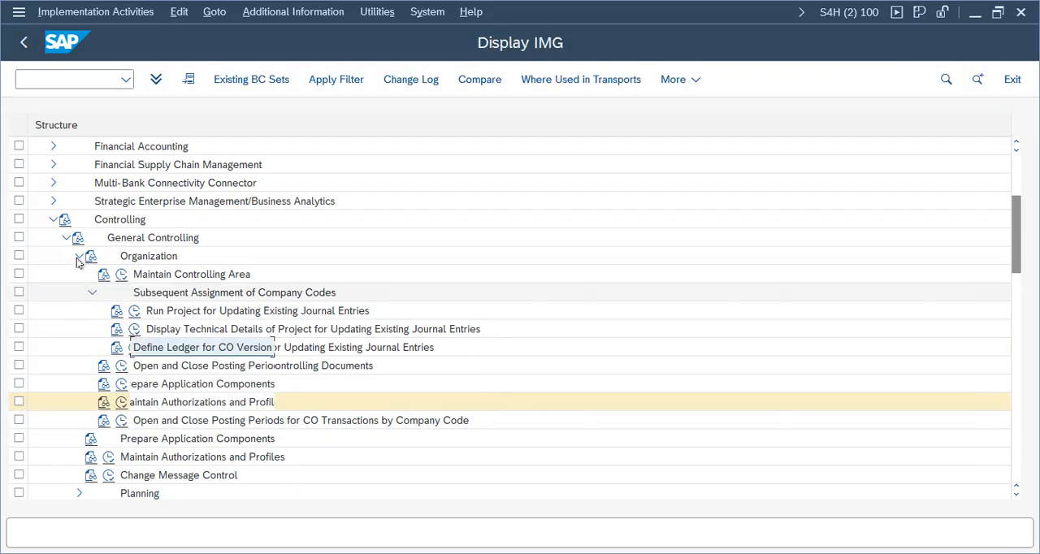
click(78, 257)
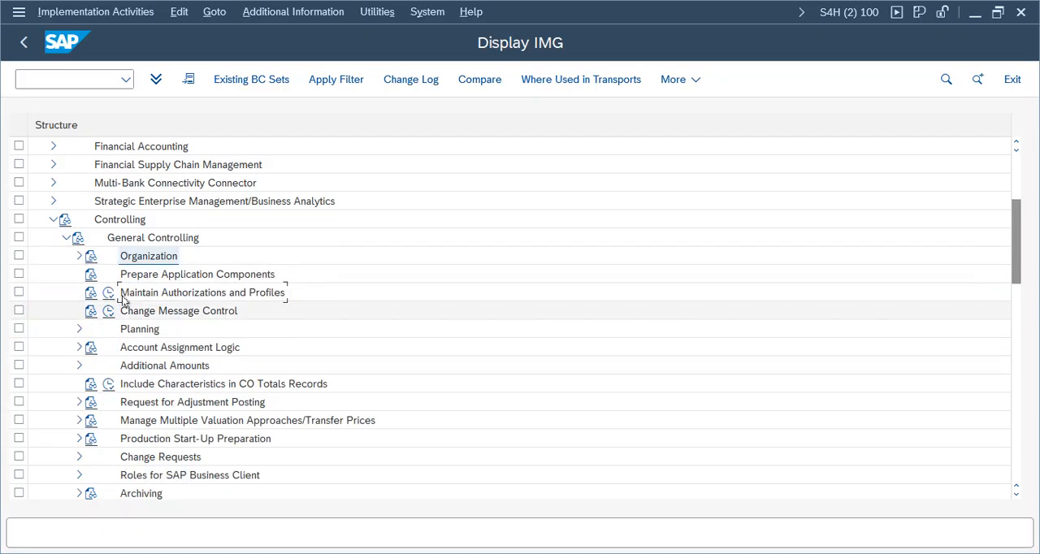
click(81, 259)
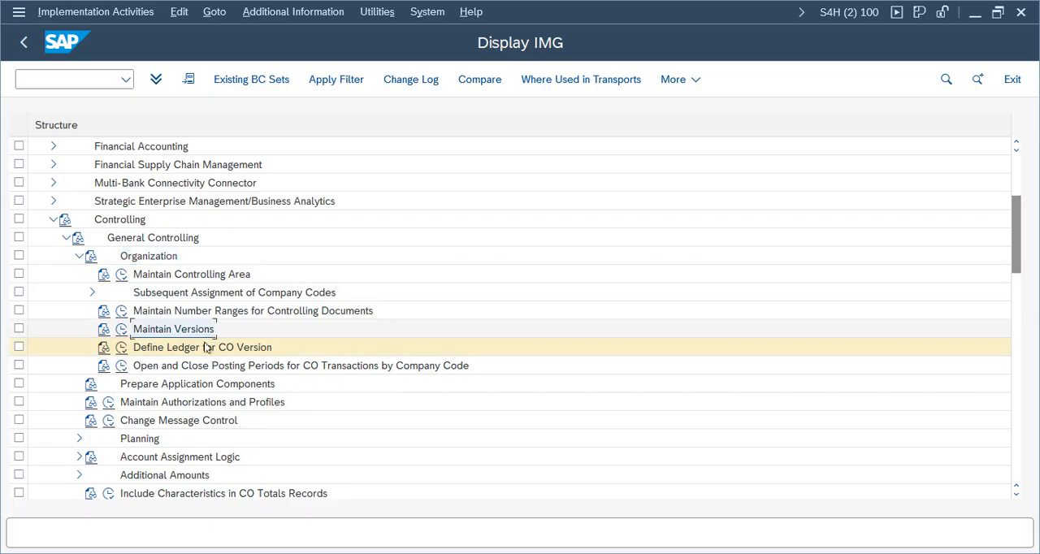
click(179, 347)
click(78, 259)
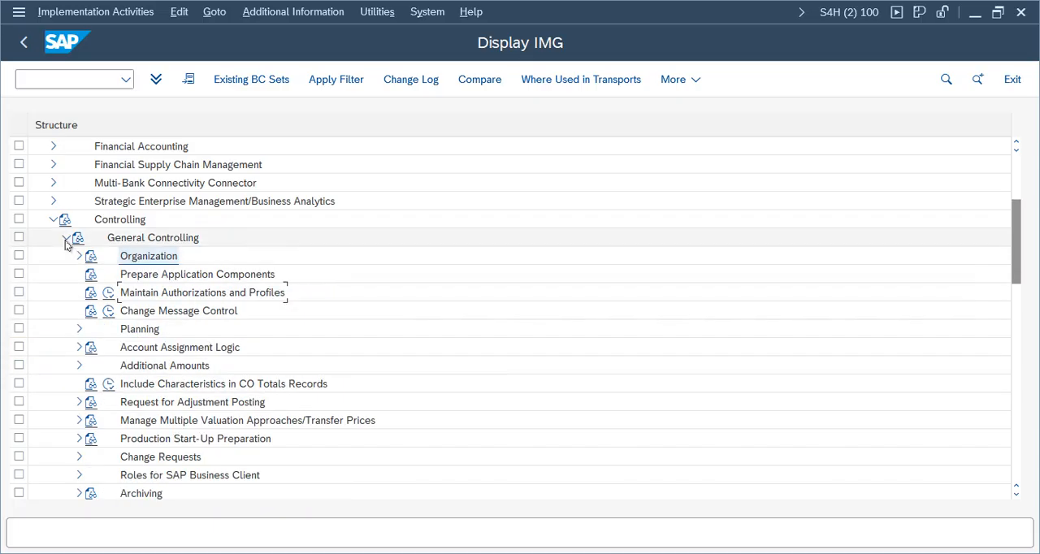
click(67, 237)
Step: Open the Maintain Controlling Area Settings activity in the Basic Settings of Profit Center Accounting
click(117, 349)
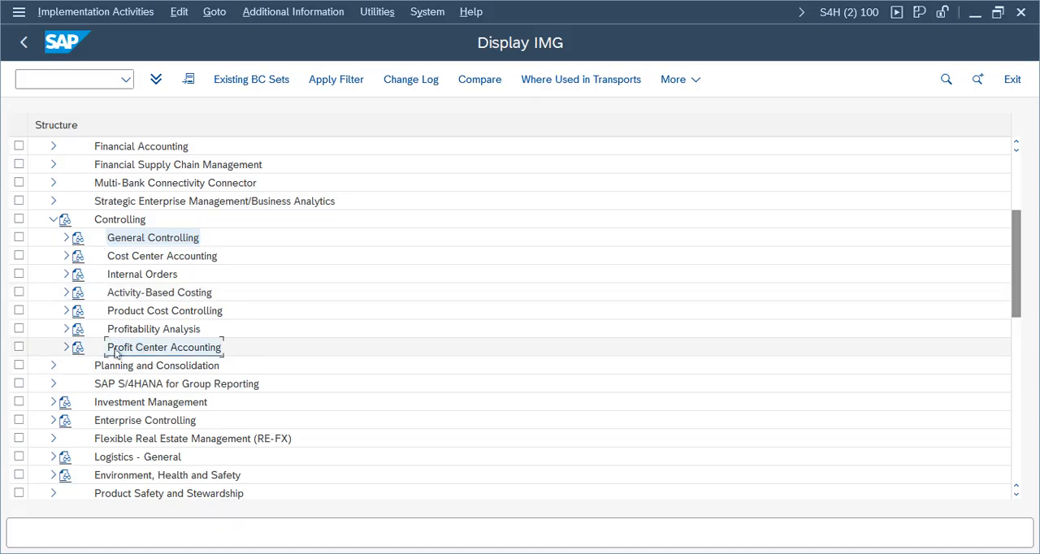
click(67, 347)
click(79, 347)
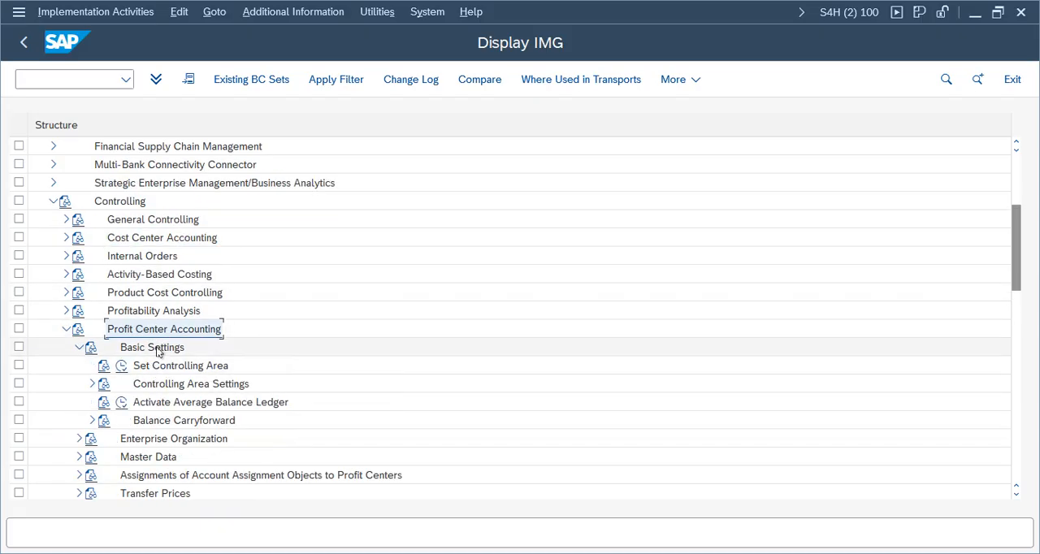
click(155, 366)
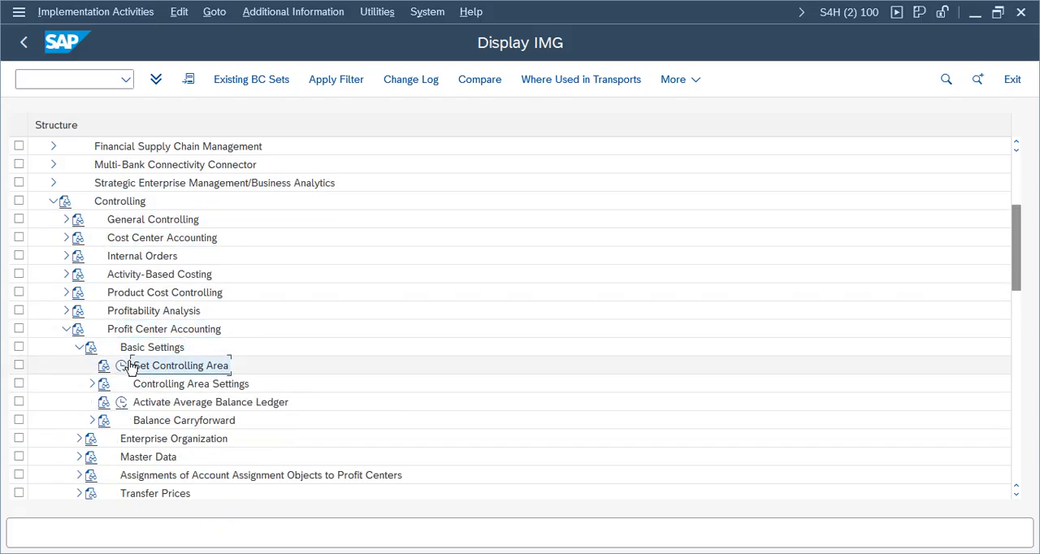
click(92, 384)
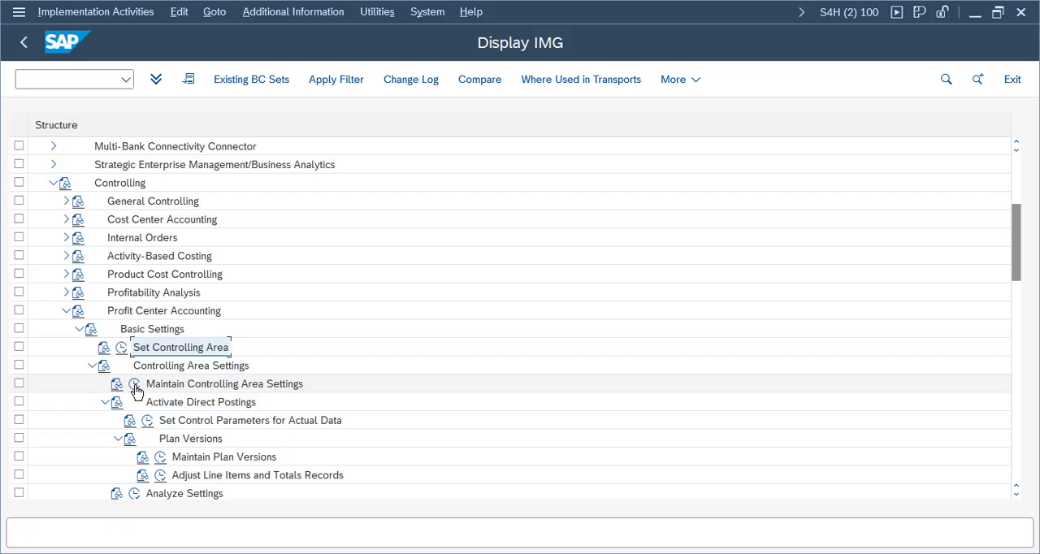
click(135, 388)
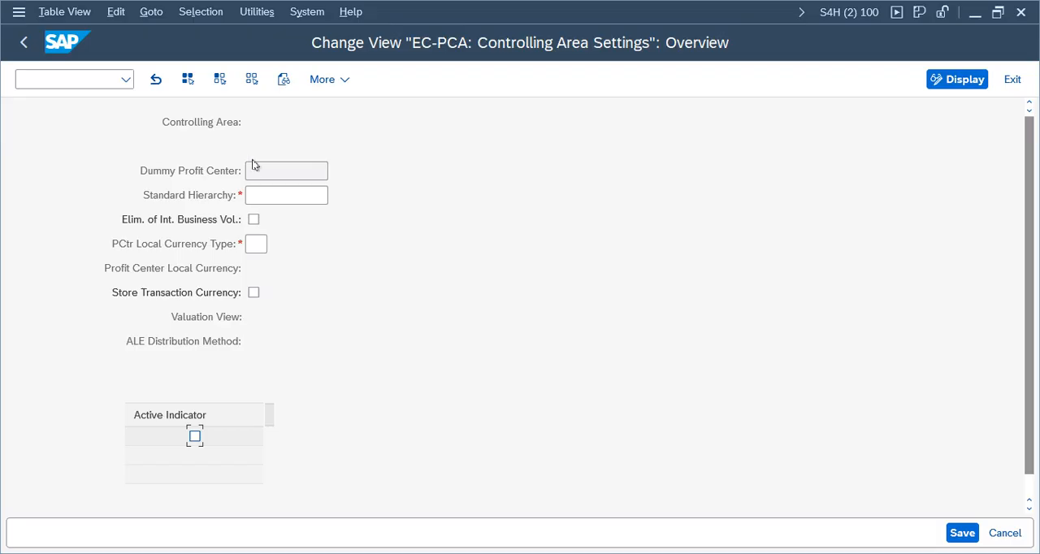
Step: Set the standard hierarchy to PCA_VZ01 and the profit center local currency type to 90, Profit center currency
click(266, 197)
text(PCA)
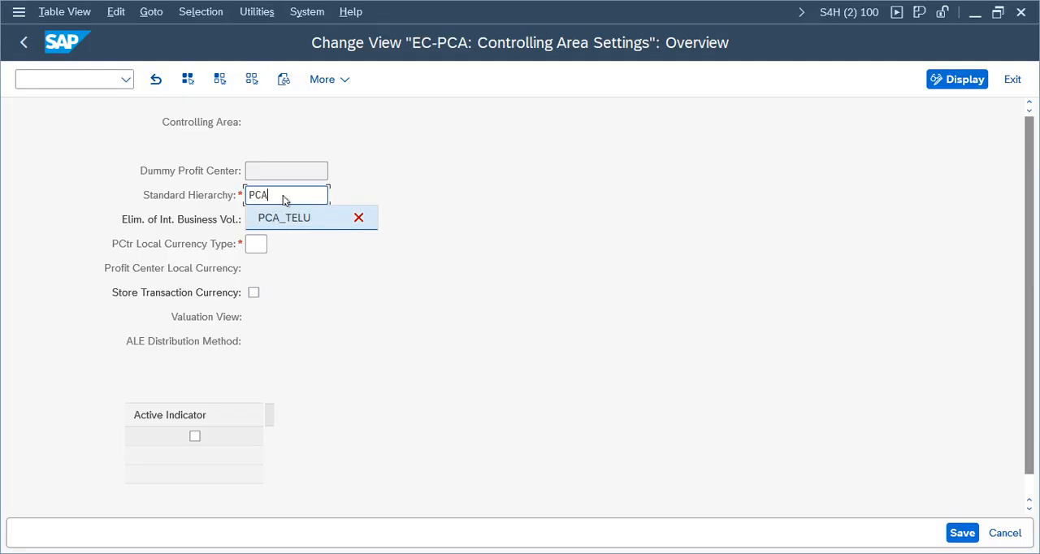
text(_VZ01)
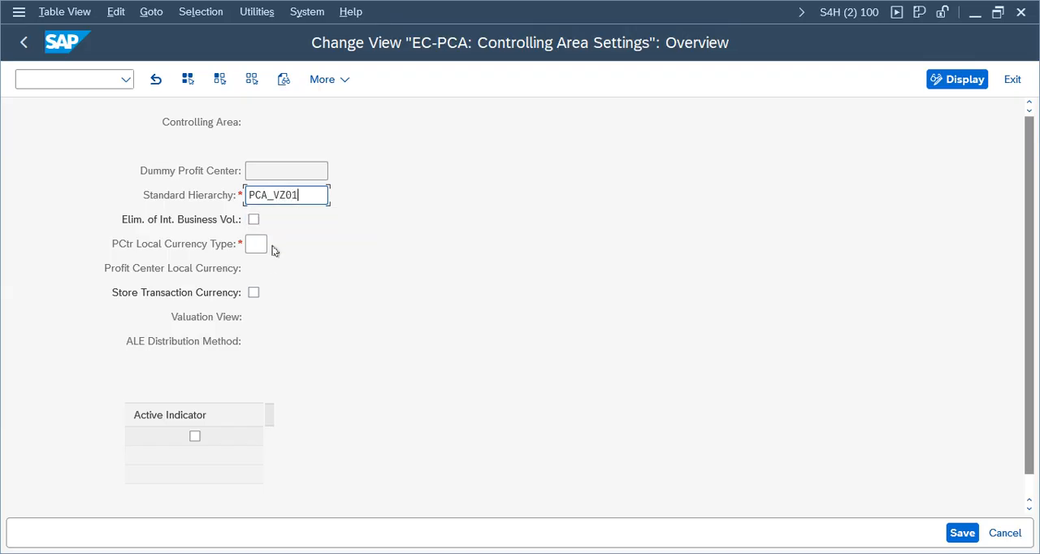
click(256, 244)
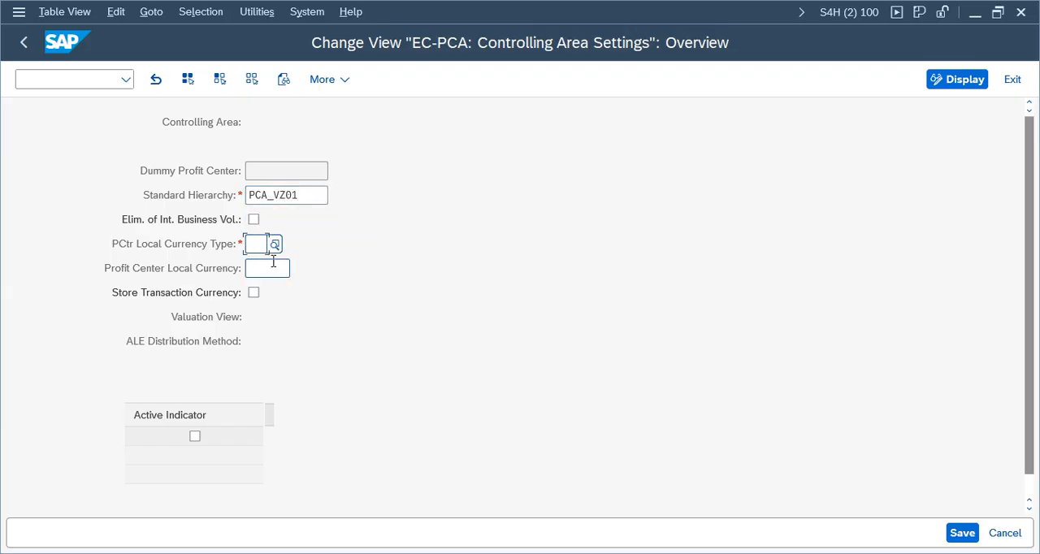
click(275, 243)
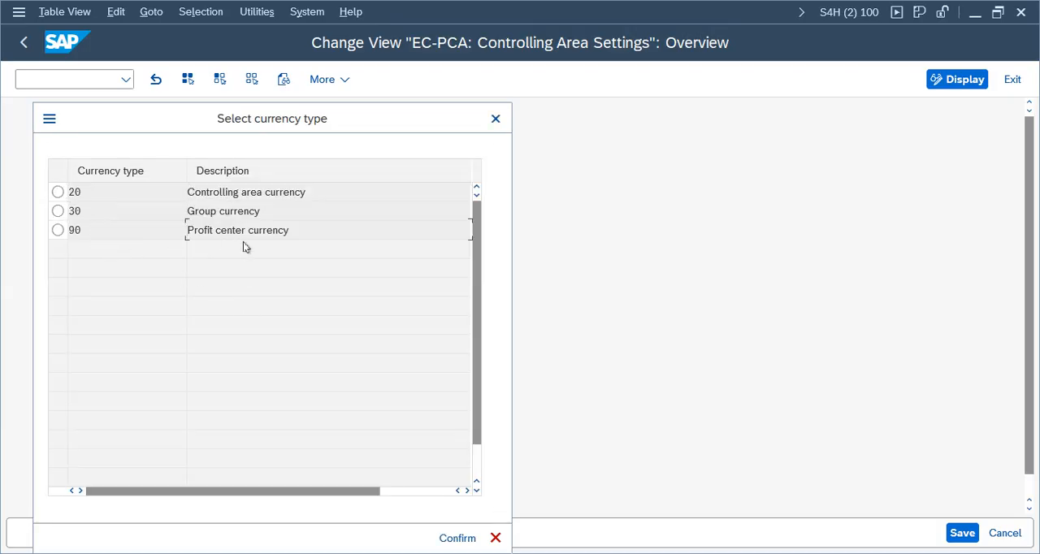
click(58, 230)
click(445, 538)
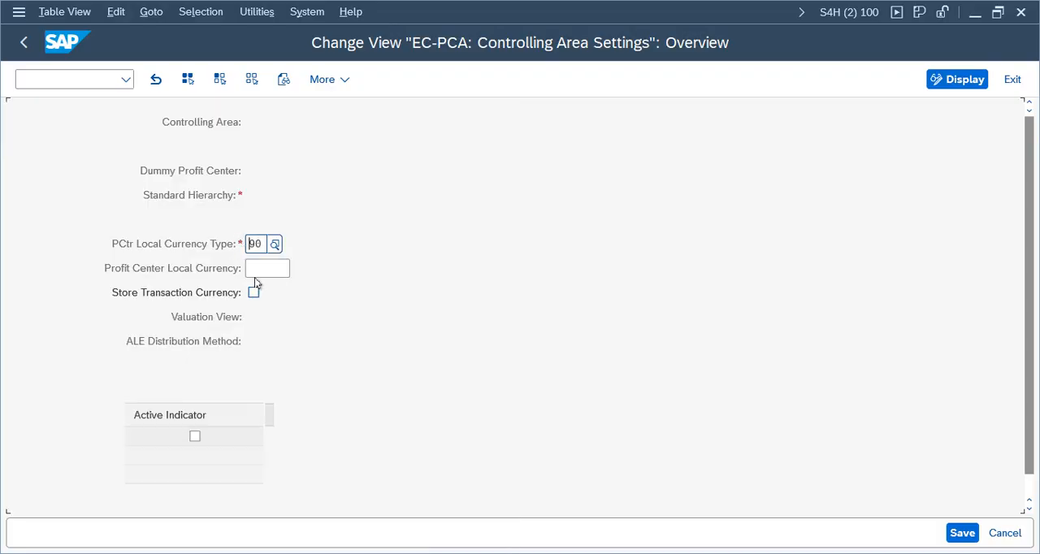
Step: Set the profit center local currency to INR, enable Store Transaction Currency and the Active Indicator, and save the controlling area settings
click(282, 274)
text(INR)
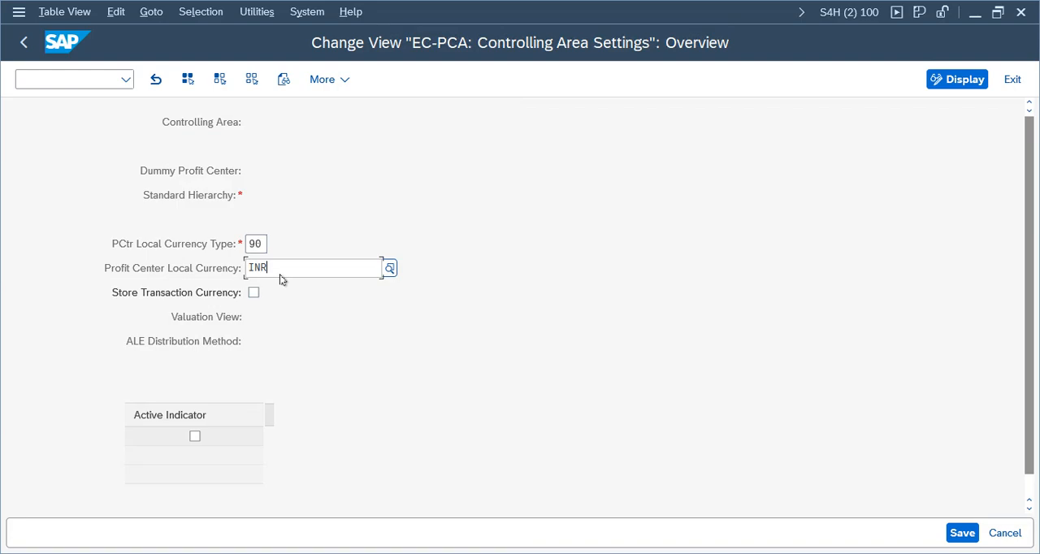
click(254, 359)
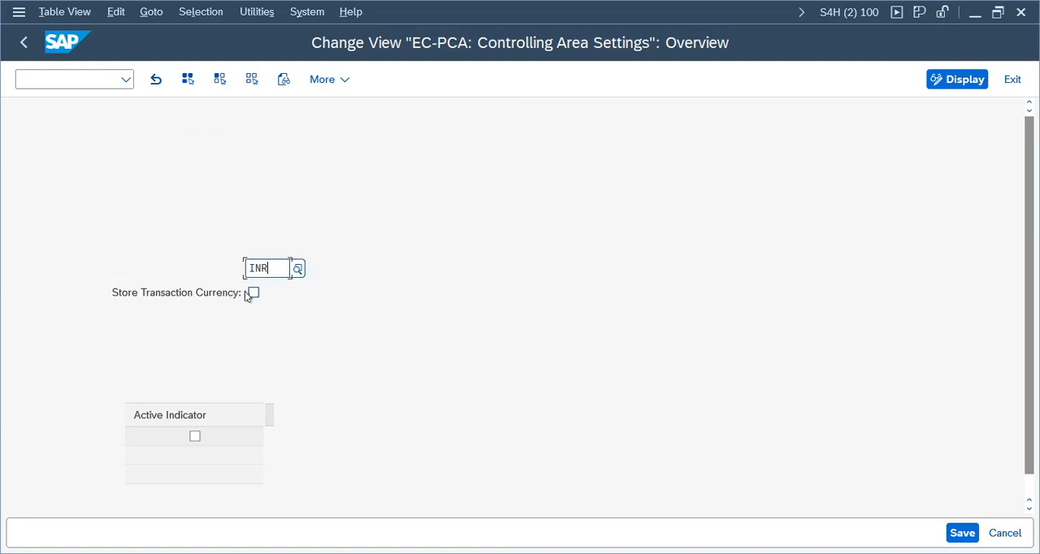
click(253, 292)
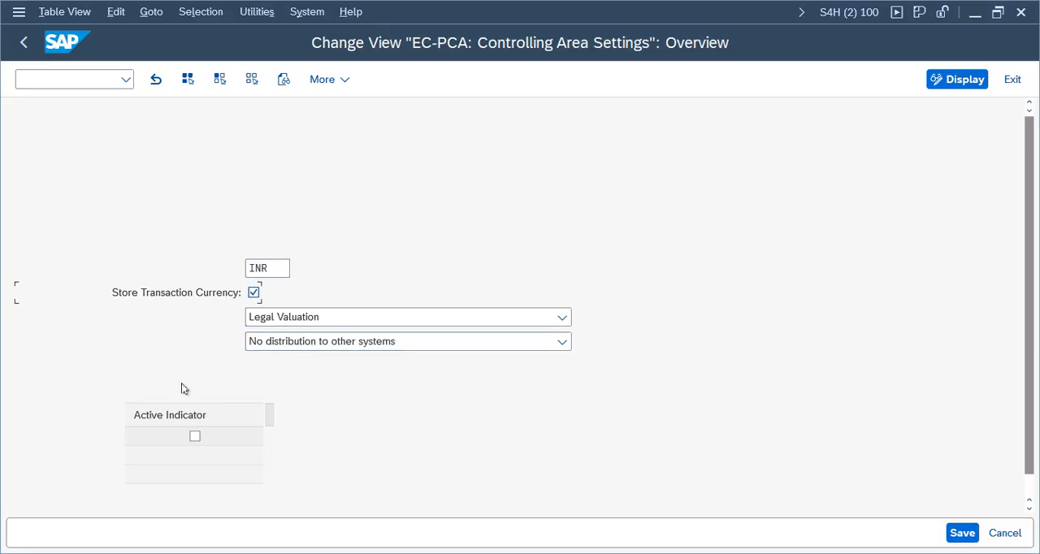
click(960, 533)
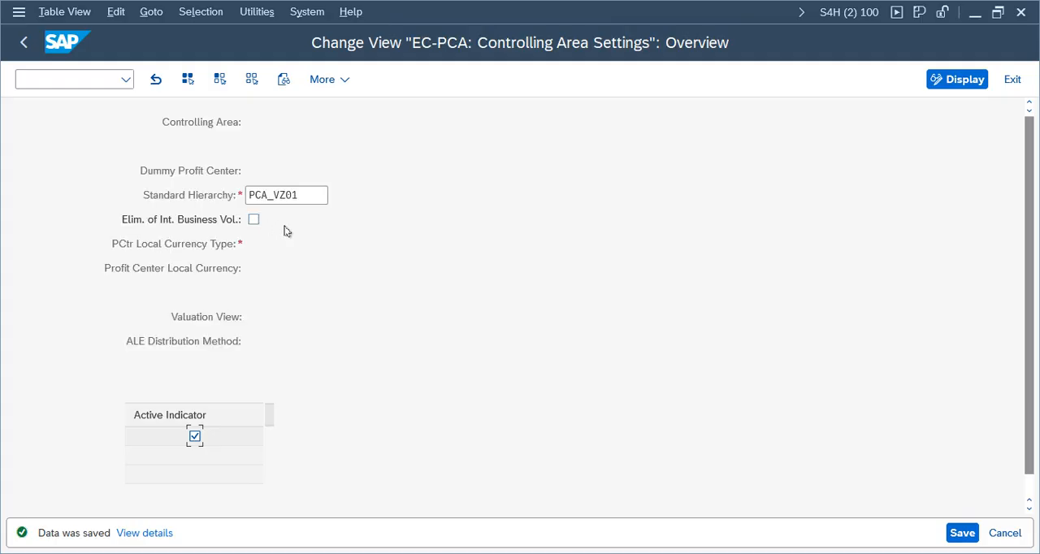
click(962, 533)
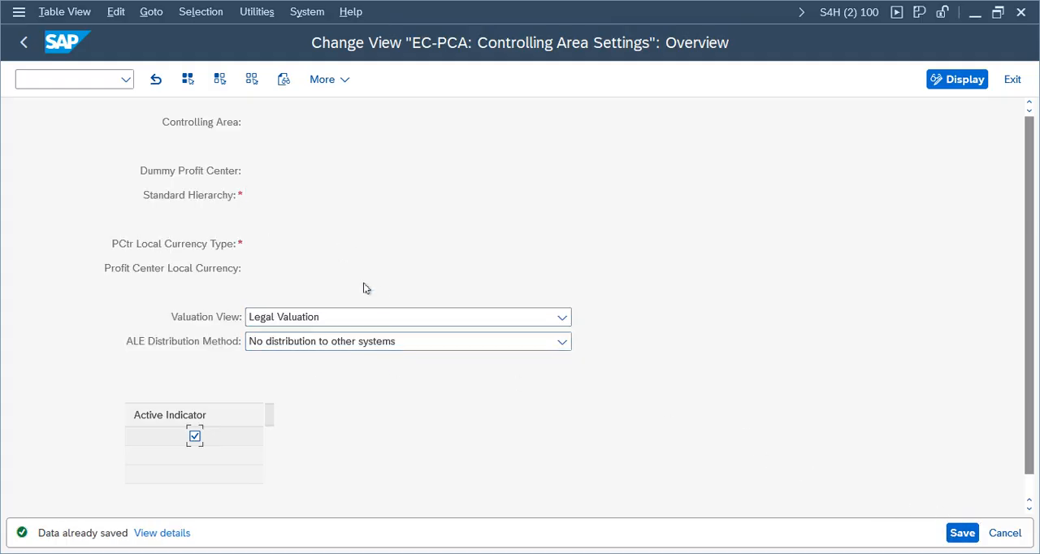
click(24, 45)
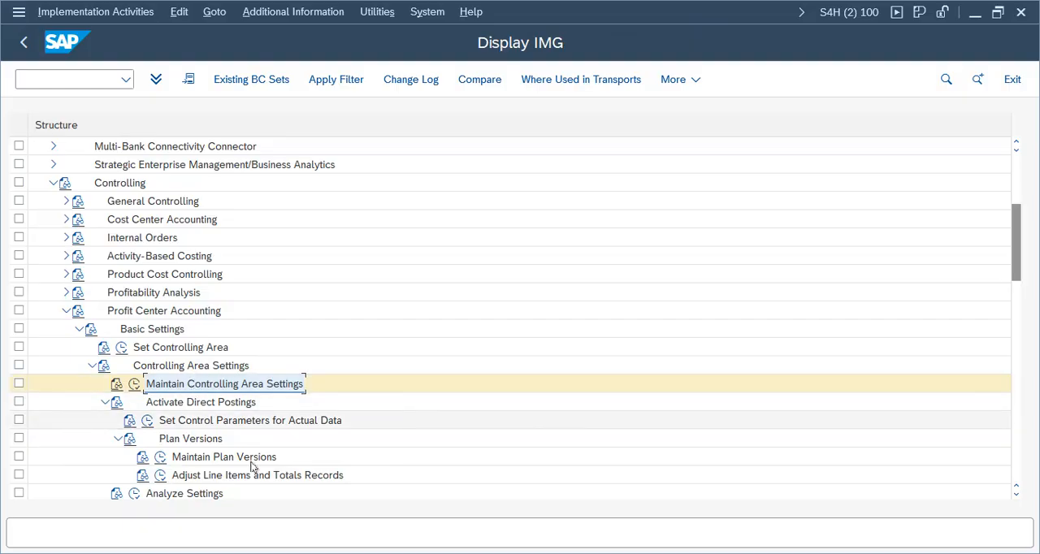
Step: Collapse the Profit Center Accounting subtree and the whole Controlling node in the IMG
click(92, 366)
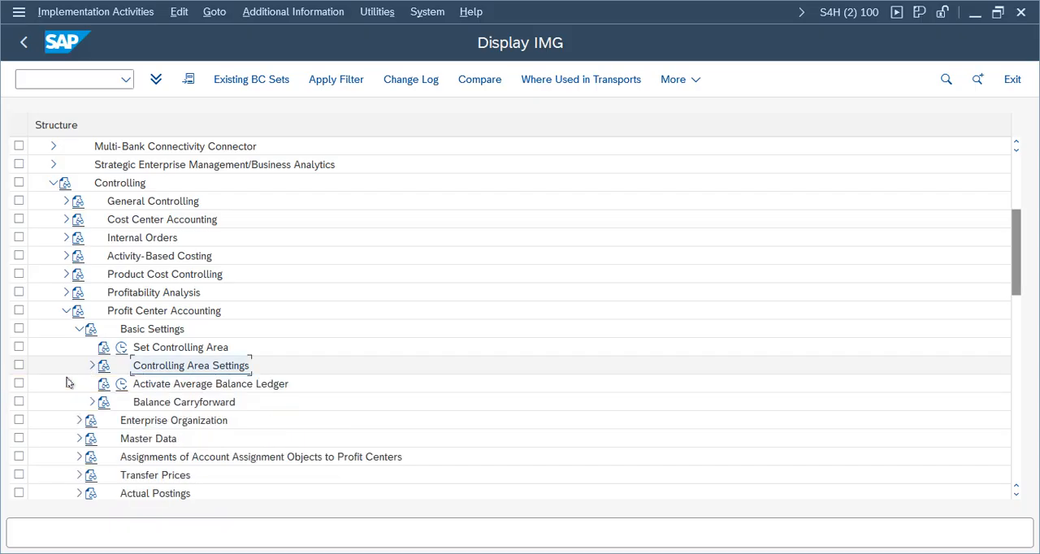
click(79, 329)
click(66, 311)
click(139, 338)
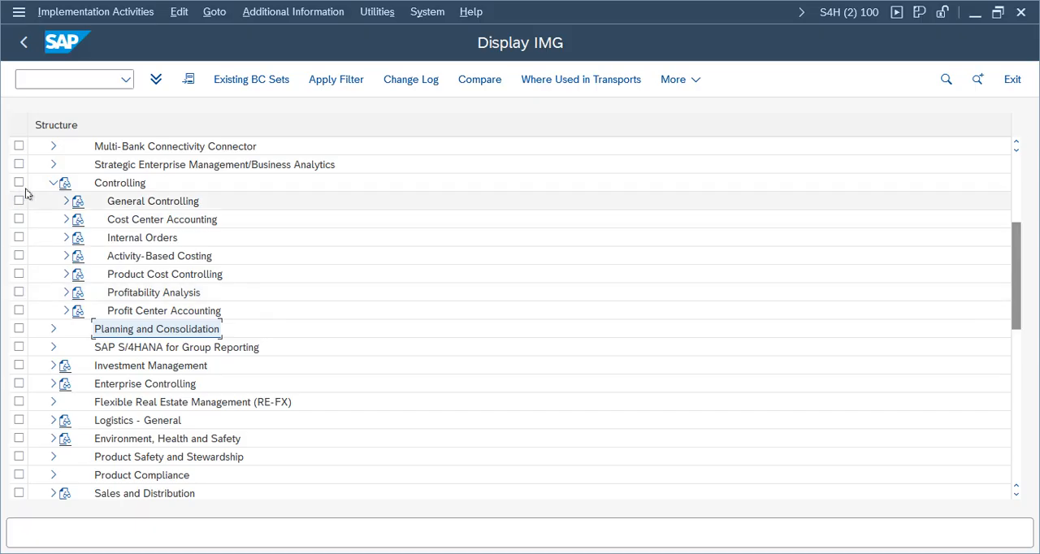
click(52, 184)
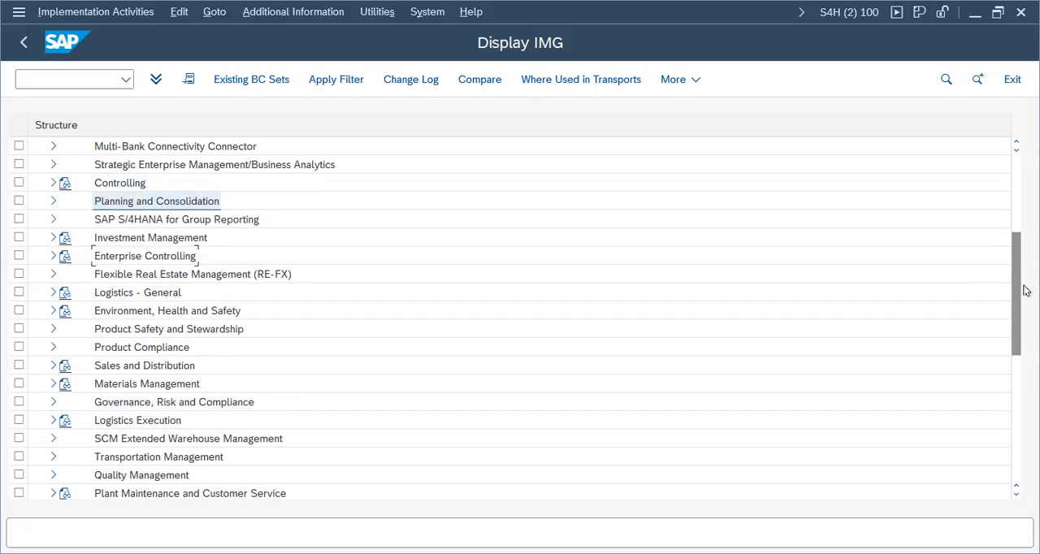
Step: Open the Activate Document Splitting activity in the IMG under Financial Accounting, General Ledger Accounting, Business Transactions, Document Splitting
drag(1020, 290, 1019, 249)
click(53, 220)
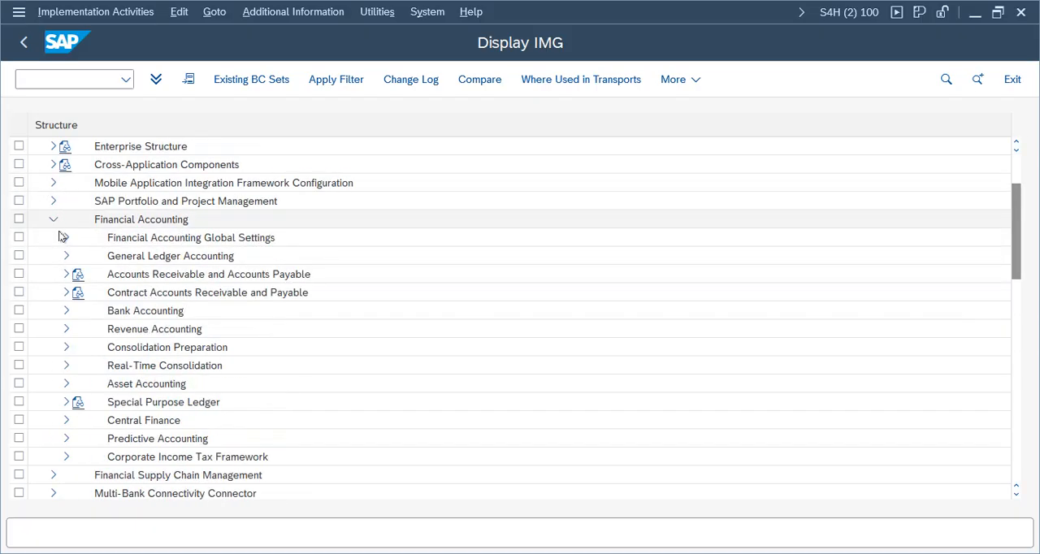
click(68, 239)
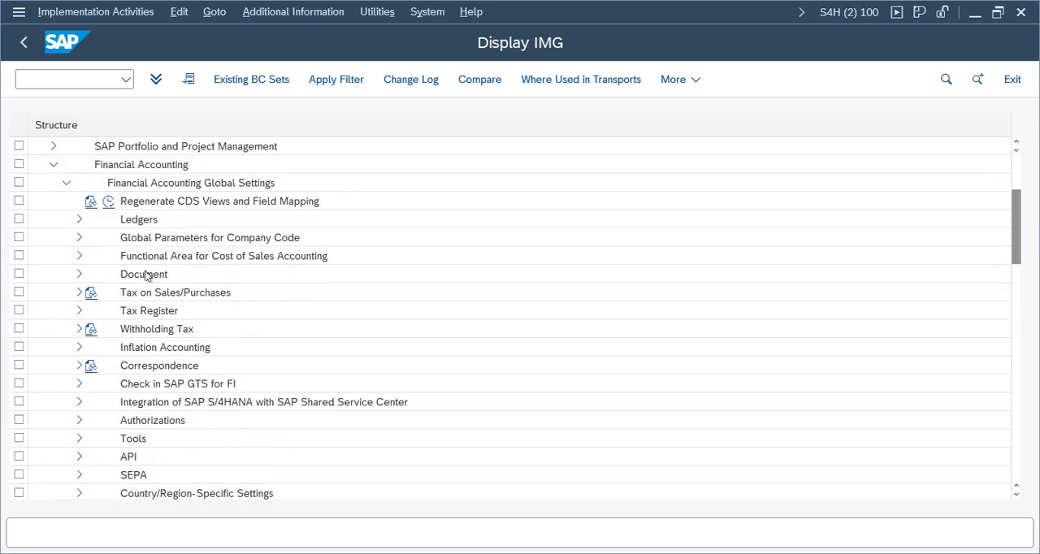
click(67, 184)
click(65, 201)
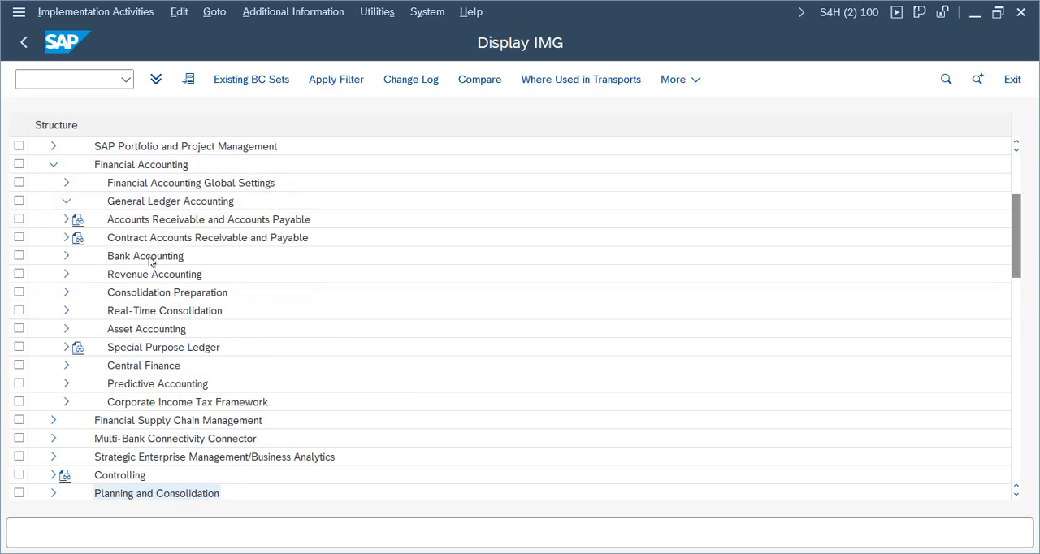
click(79, 237)
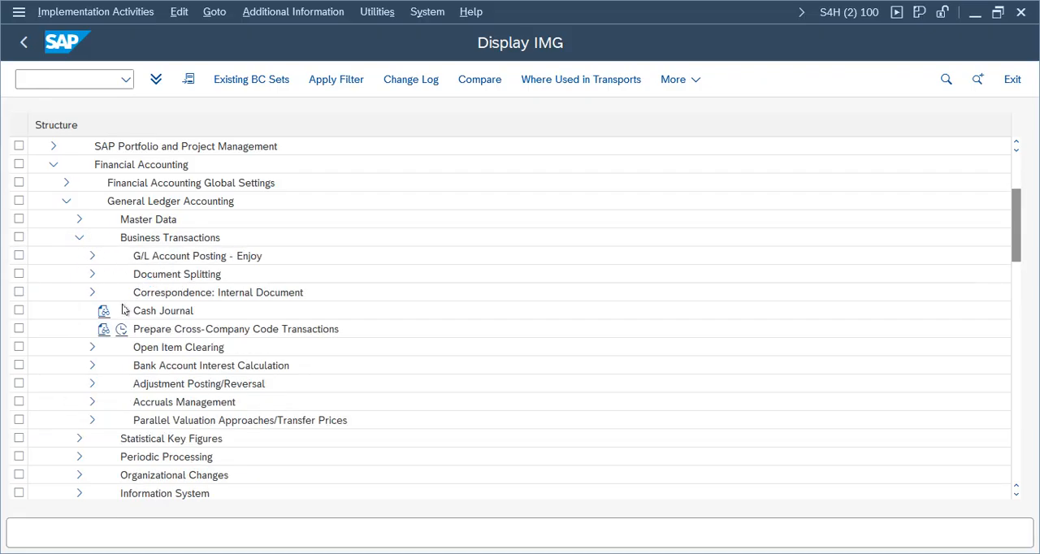
click(92, 274)
drag(1018, 230, 1018, 244)
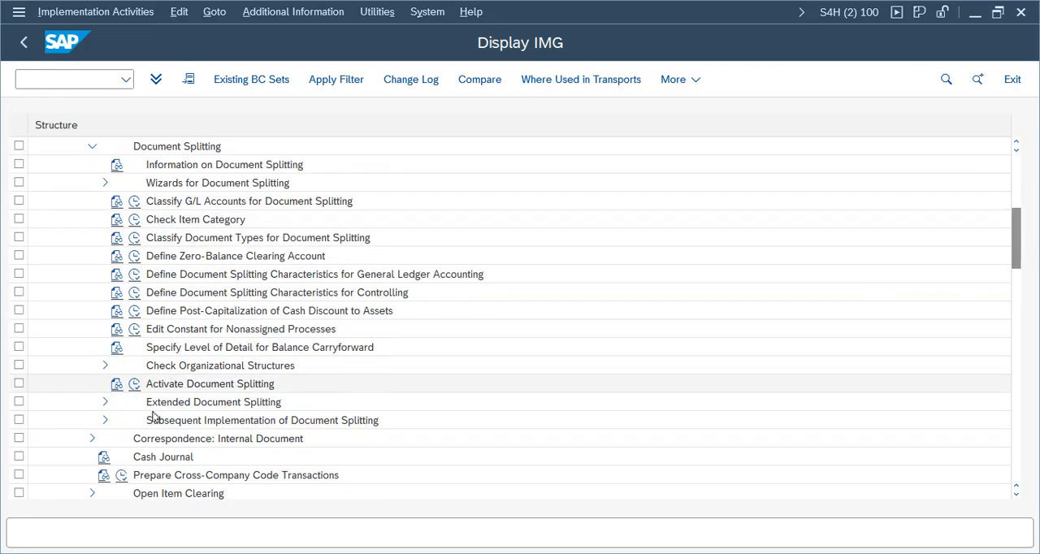
click(201, 221)
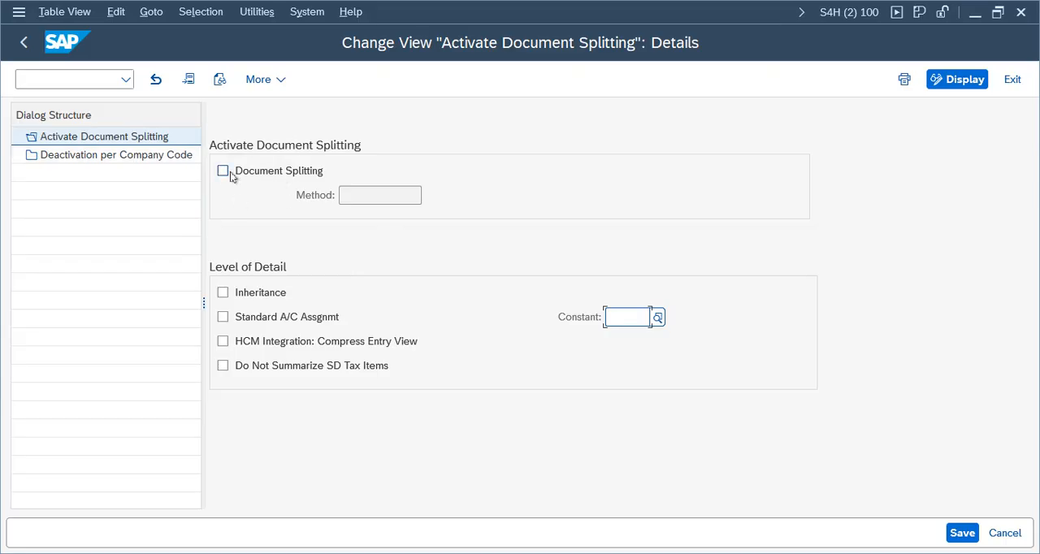
Step: Mark document splitting as inactive for company code VZ01, save it to the Verizon Group customizing request, and return to the IMG
click(135, 160)
double_click(135, 159)
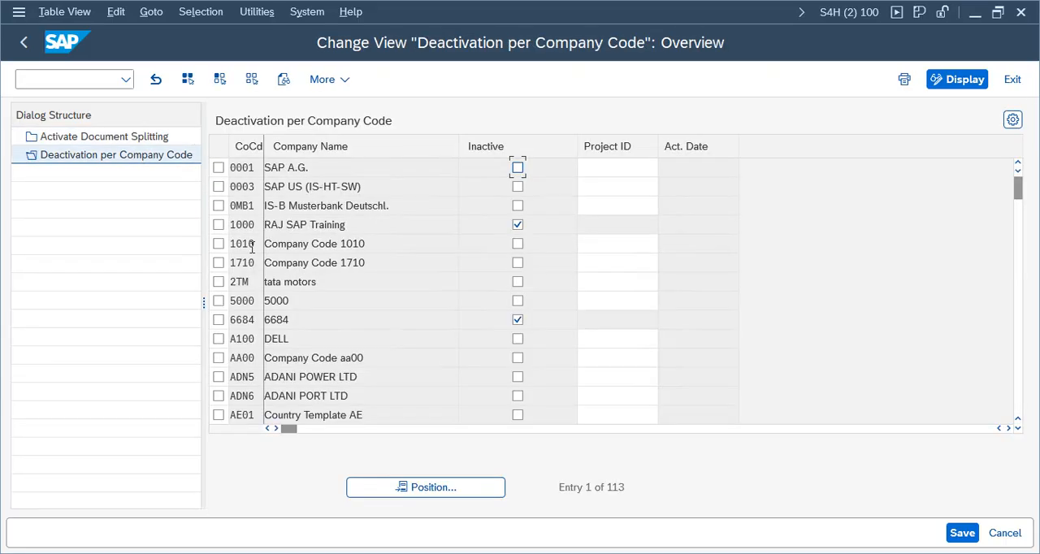
click(455, 488)
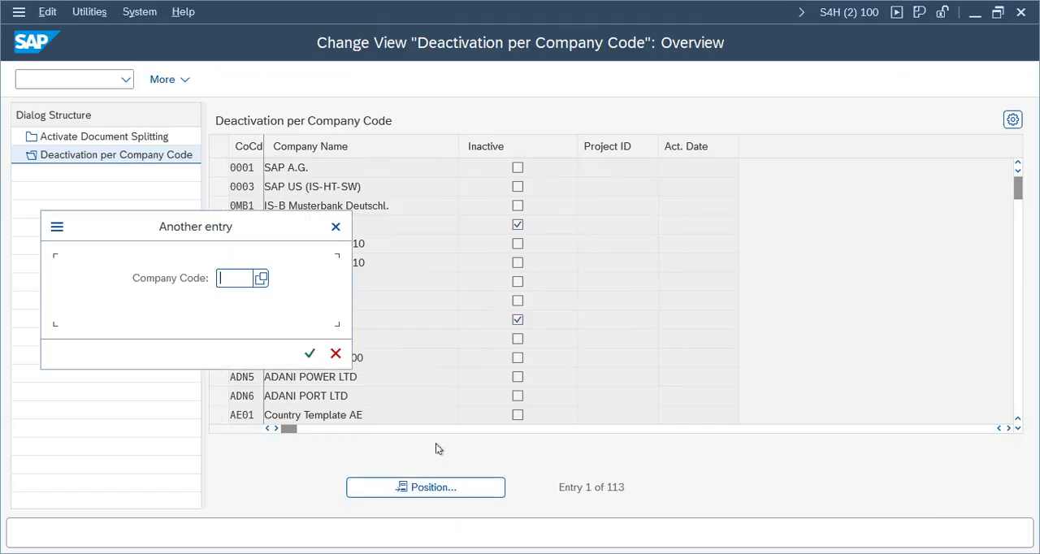
text(vz01)
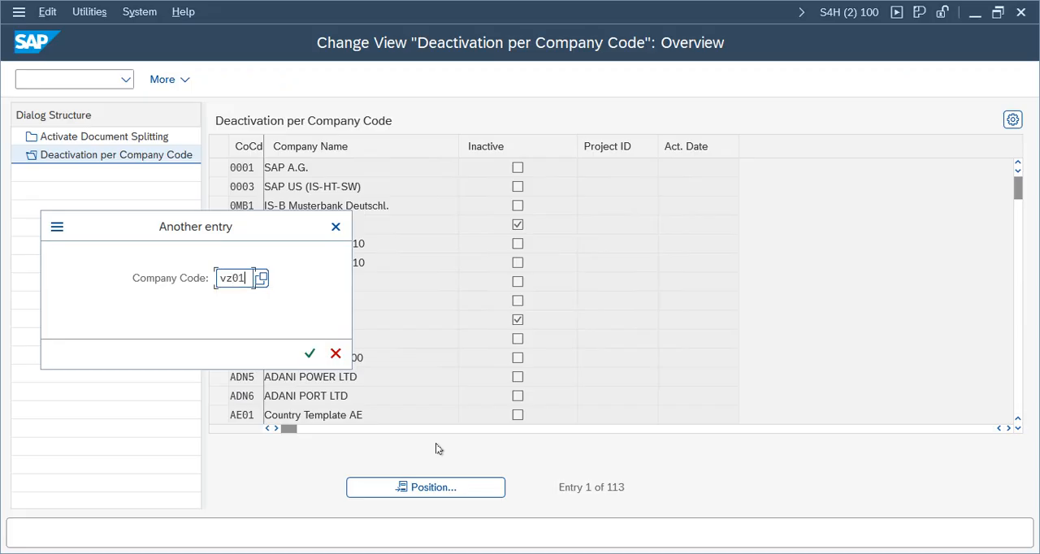
key(Return)
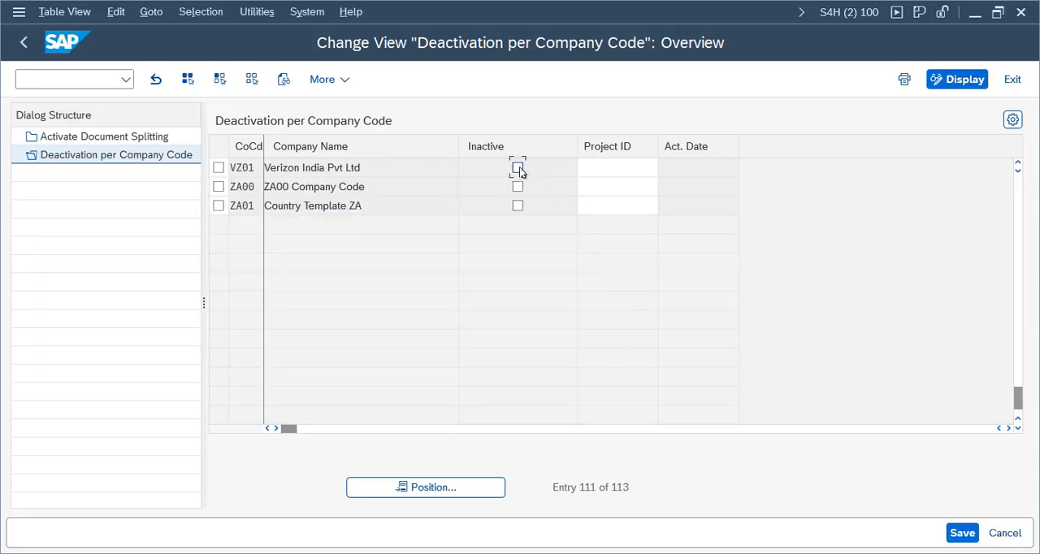
click(518, 169)
click(959, 532)
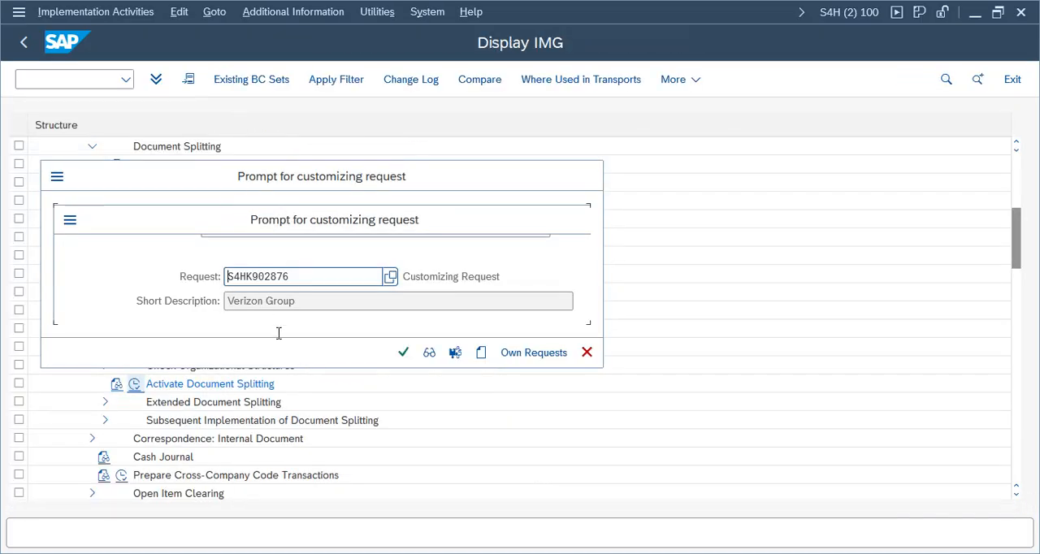
click(404, 352)
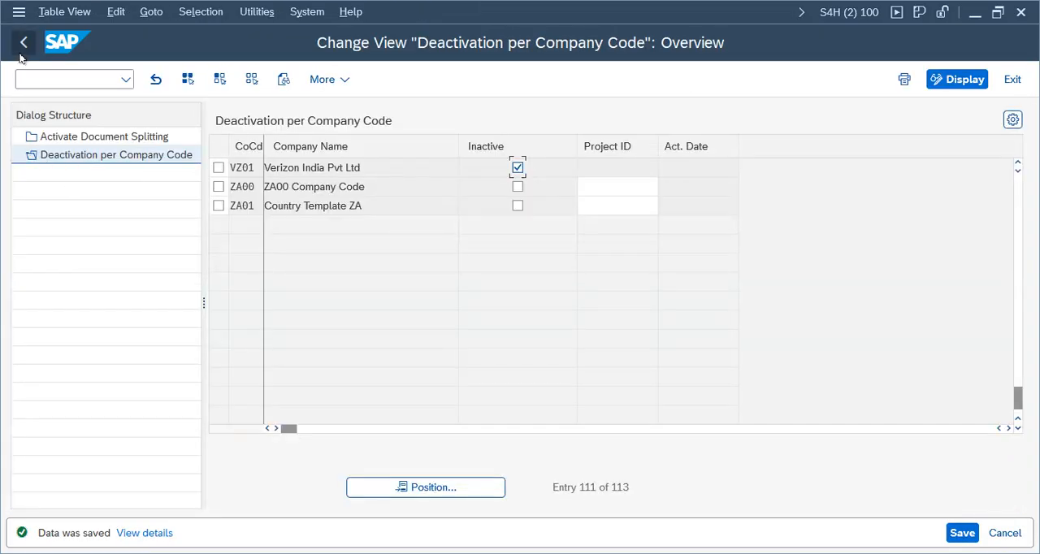
click(99, 136)
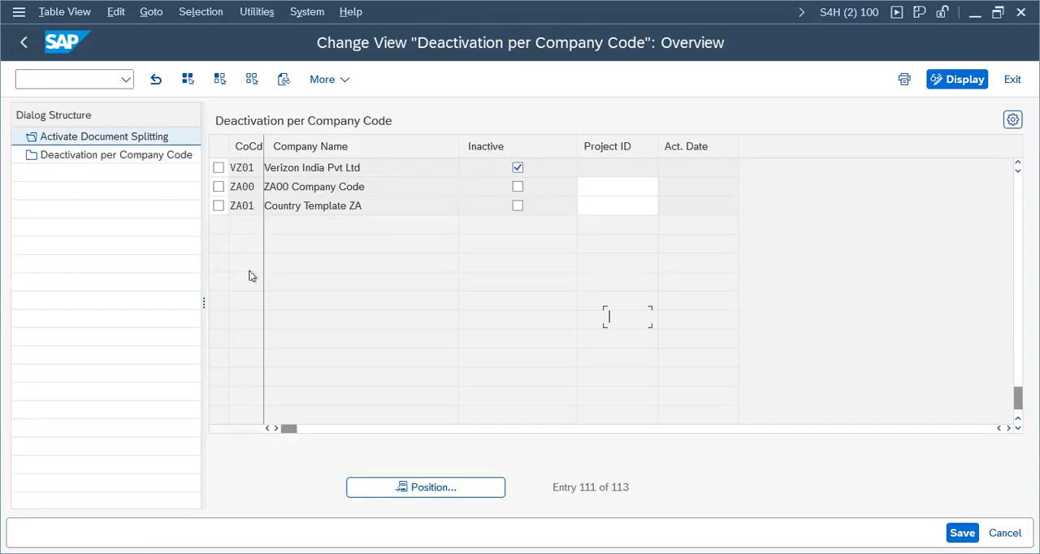
click(22, 45)
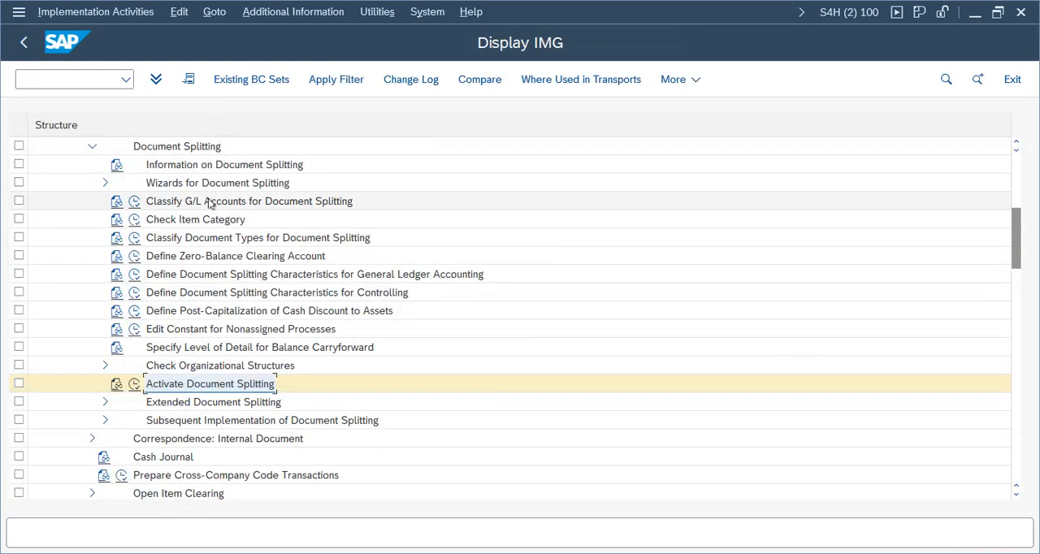
Step: Collapse the Business Transactions and General Ledger Accounting nodes in the IMG
scroll(116, 268, up, 3)
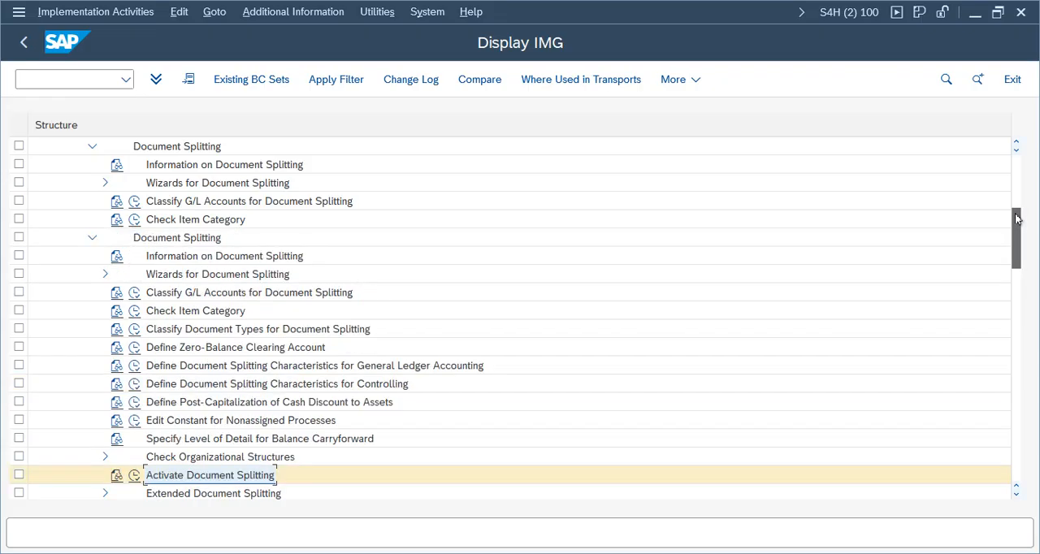
click(78, 273)
click(67, 237)
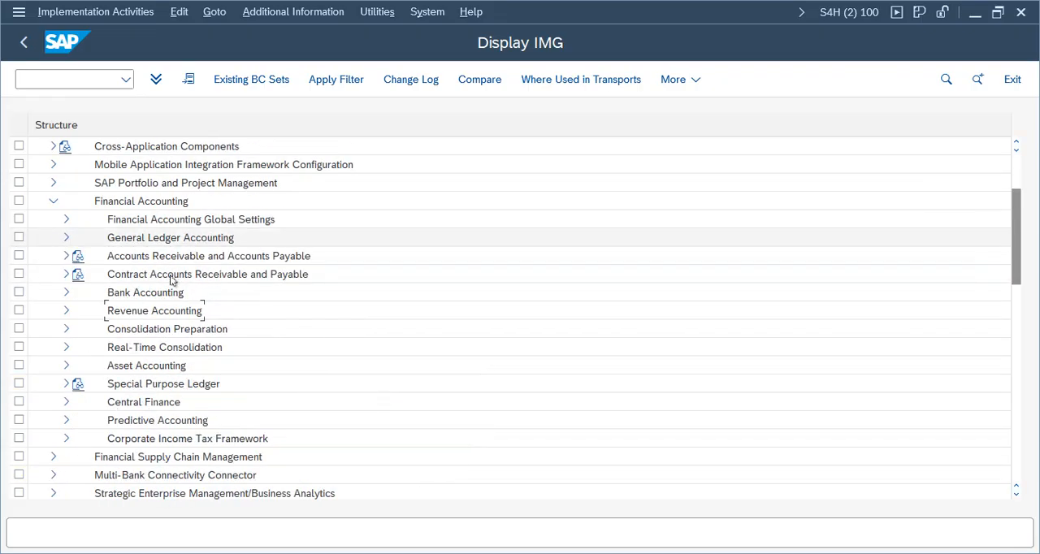
click(150, 244)
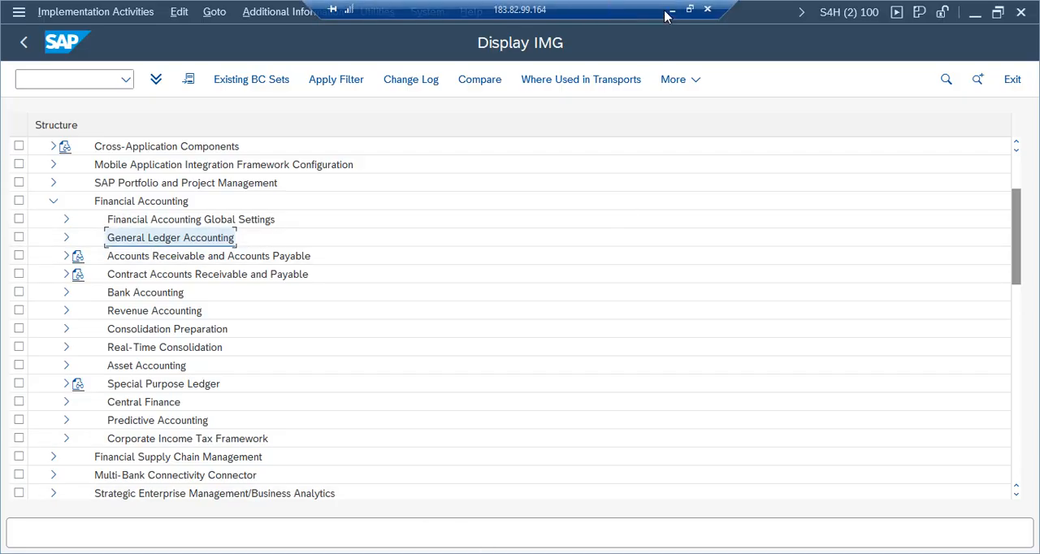
Step: Switch to the FI Working Notes spreadsheet in Google Sheets and review the Configuration Settings list from Define Company to Bank Account Create
click(671, 13)
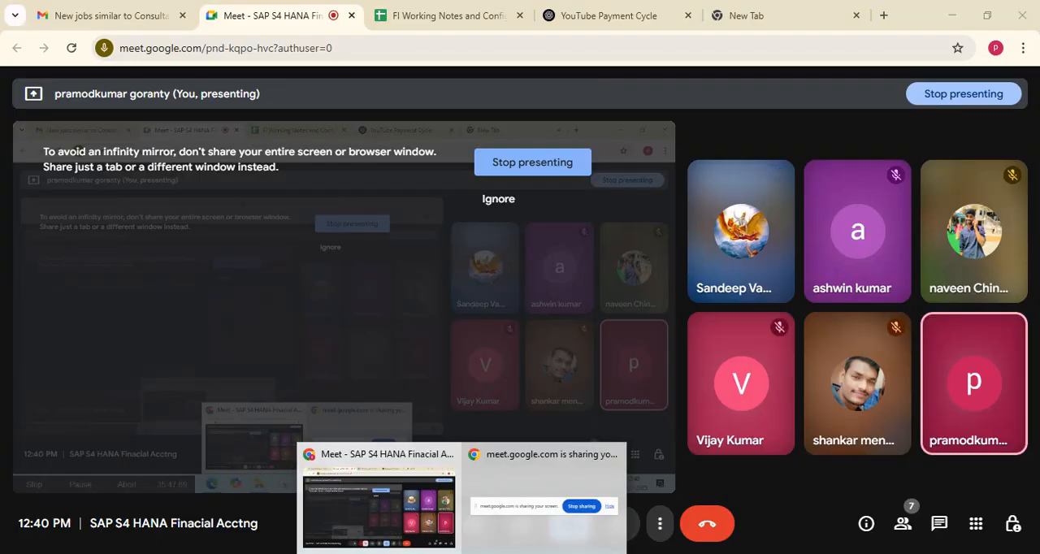
click(443, 17)
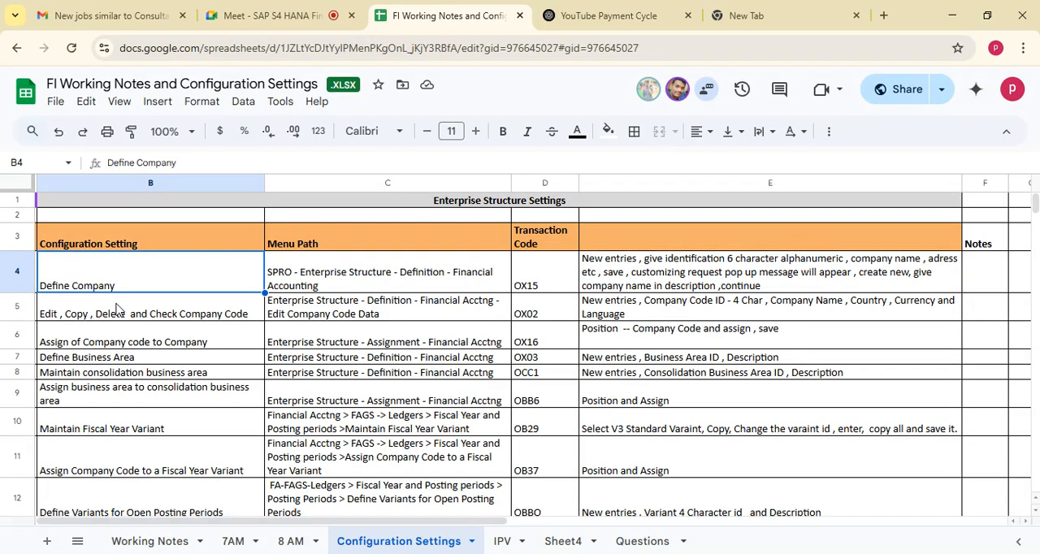
click(117, 312)
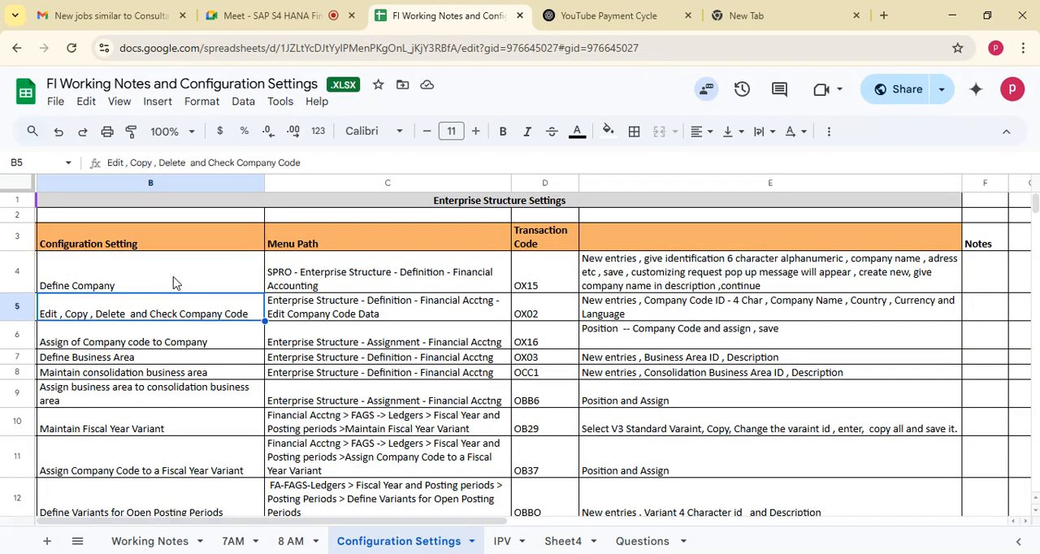
click(145, 343)
click(144, 378)
key(Down)
key(Down)
key(Down)
key(Down)
key(Down)
key(Down)
key(Down)
key(Down)
key(Down)
key(Down)
key(Down)
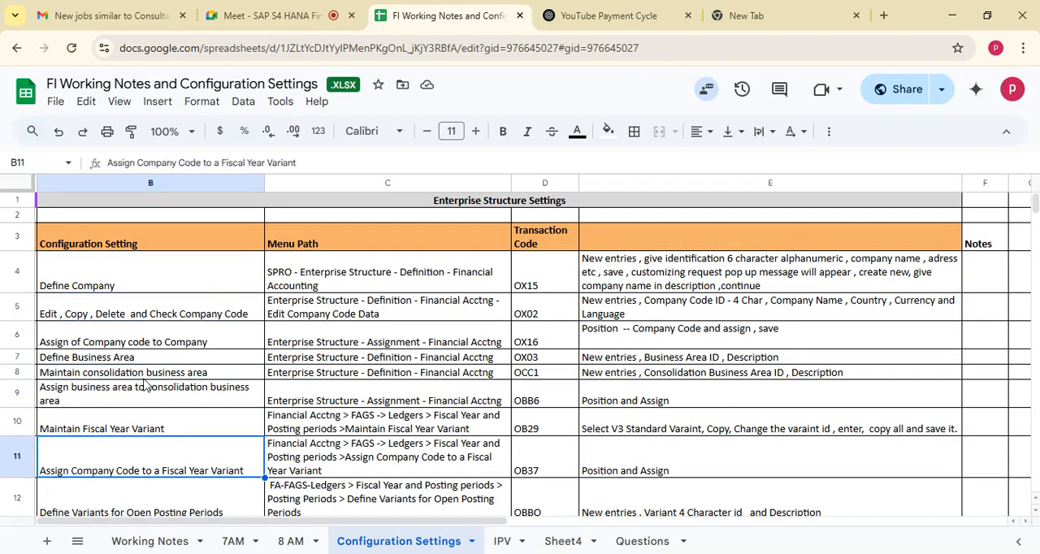
key(Down)
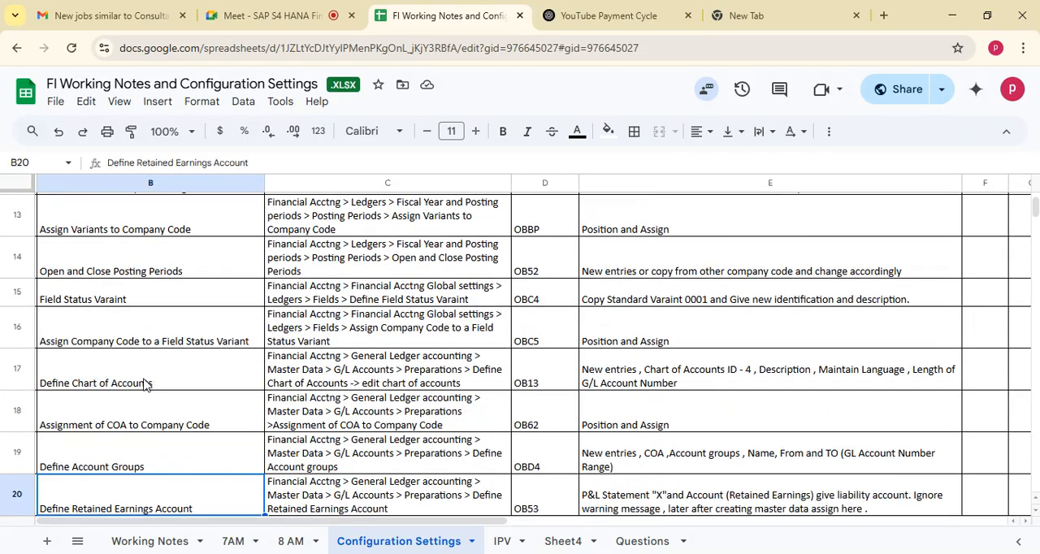
key(Down)
key(Down)
key(Down)
key(Down)
key(Down)
key(Down)
key(Down)
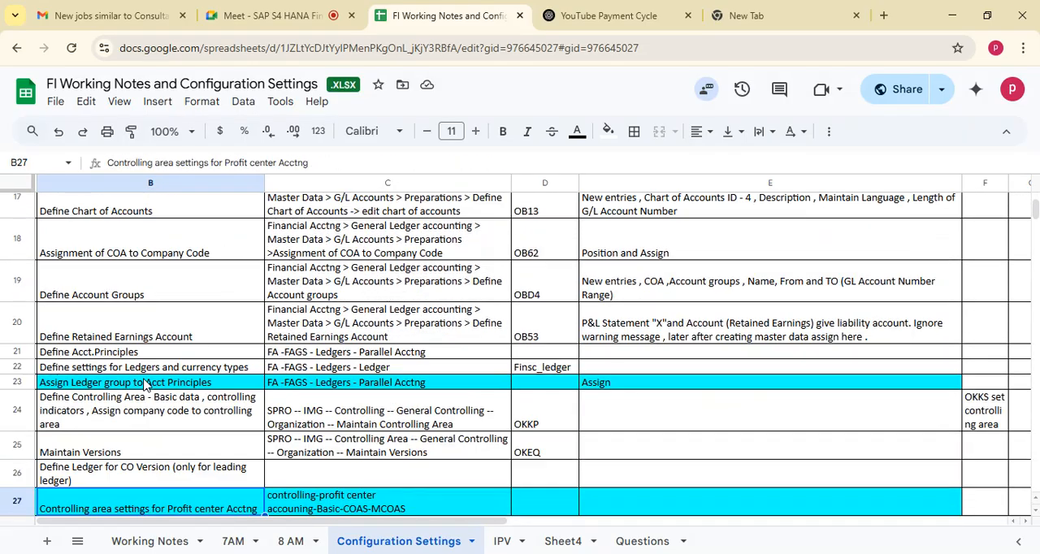
key(Down)
key(Down)
key(Down)
key(Down)
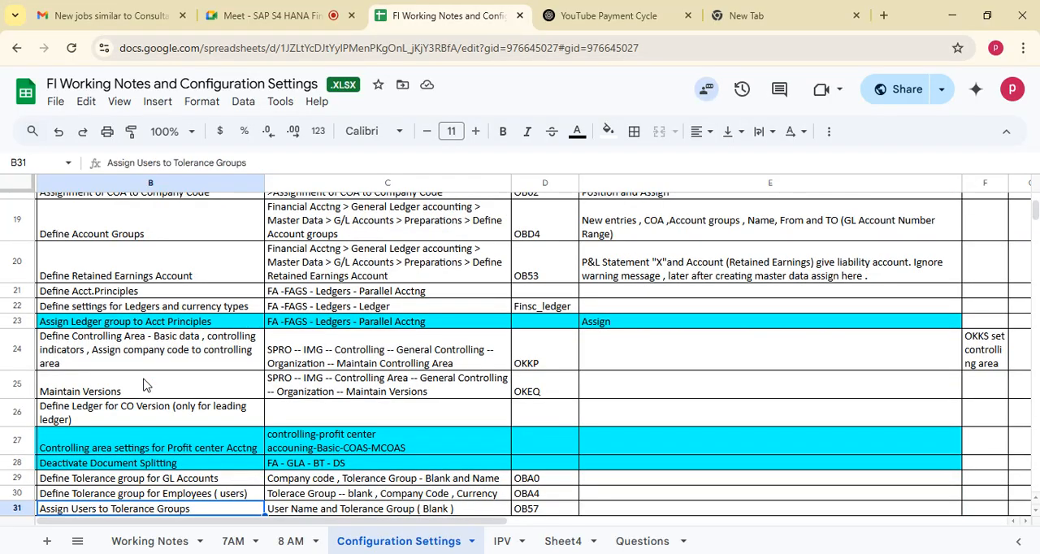
key(Down)
key(Down)
key(Down)
key(Down)
key(Down)
key(Down)
key(Down)
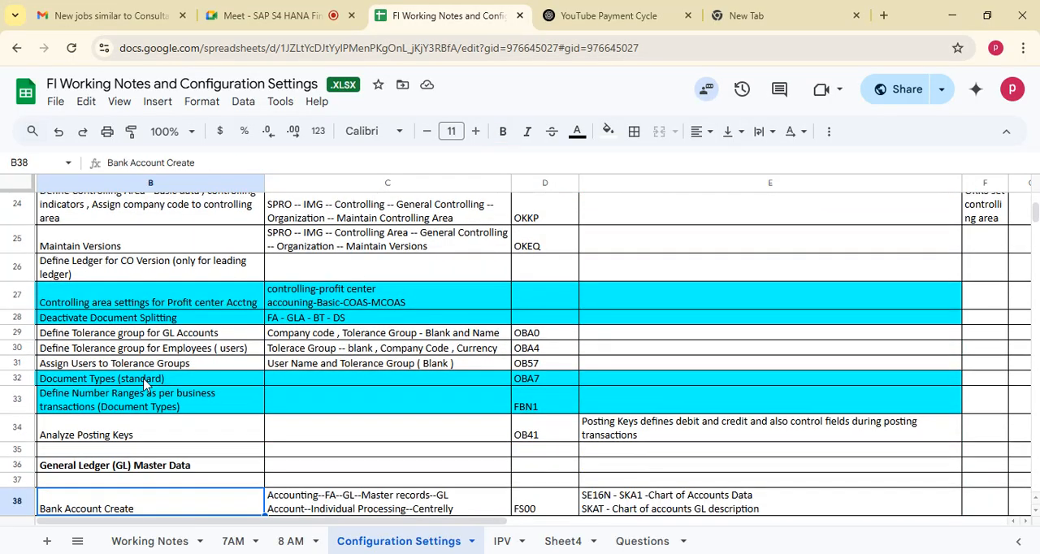
Step: Examine the spreadsheet rows for tolerance groups, document types, number ranges and posting keys
click(94, 335)
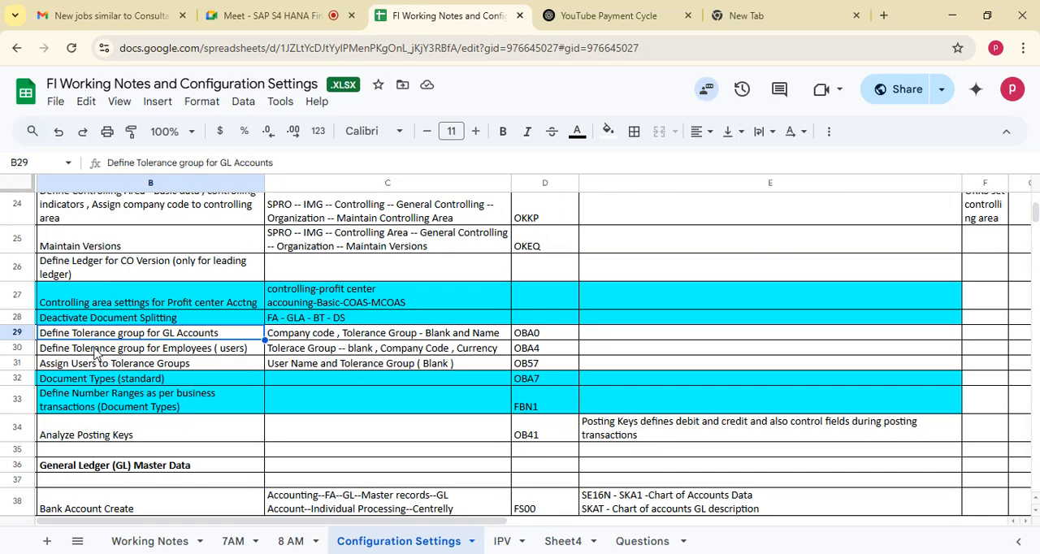
click(98, 349)
click(100, 363)
click(103, 406)
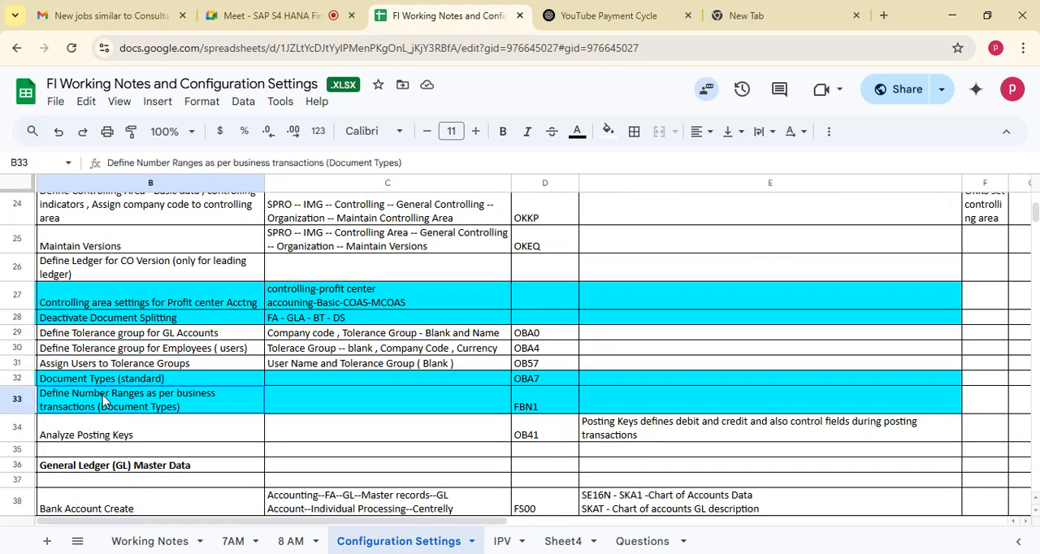
click(107, 382)
click(122, 437)
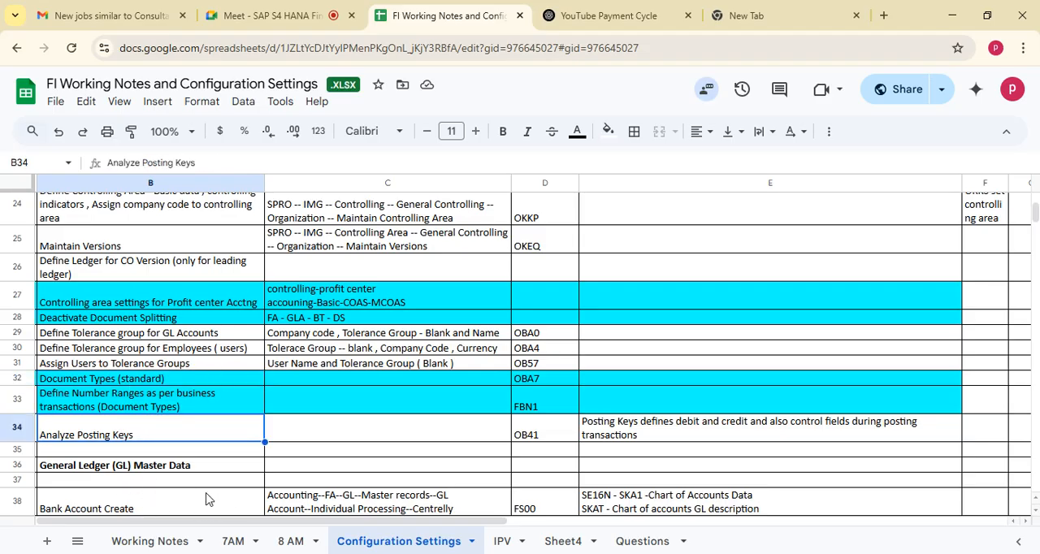
Step: Review the General Ledger (GL) Master Data section and select the Bank Account Create and Cash Account Create cells
click(119, 468)
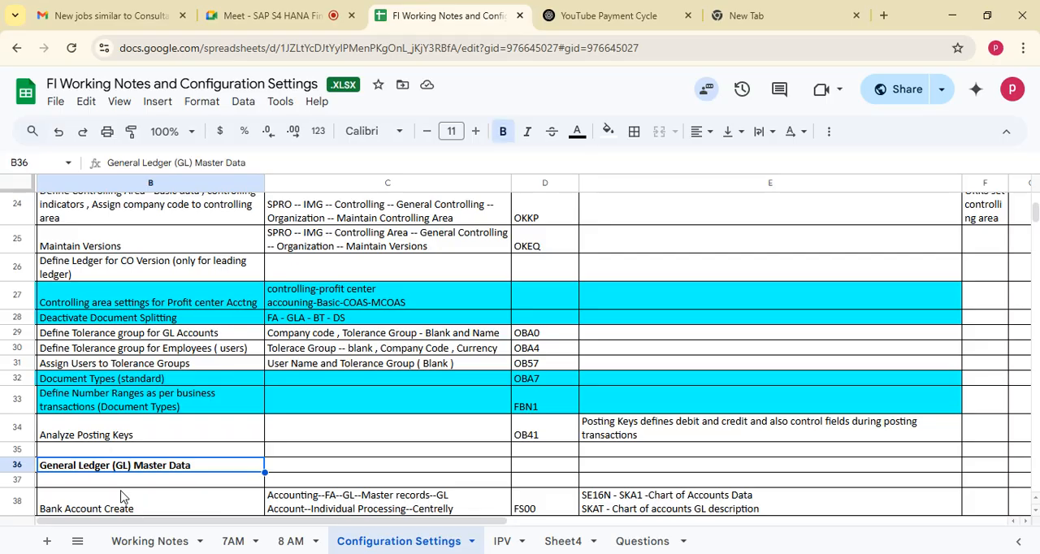
key(Down)
key(Down)
key(Down)
key(Down)
key(Down)
key(Down)
key(Down)
key(Down)
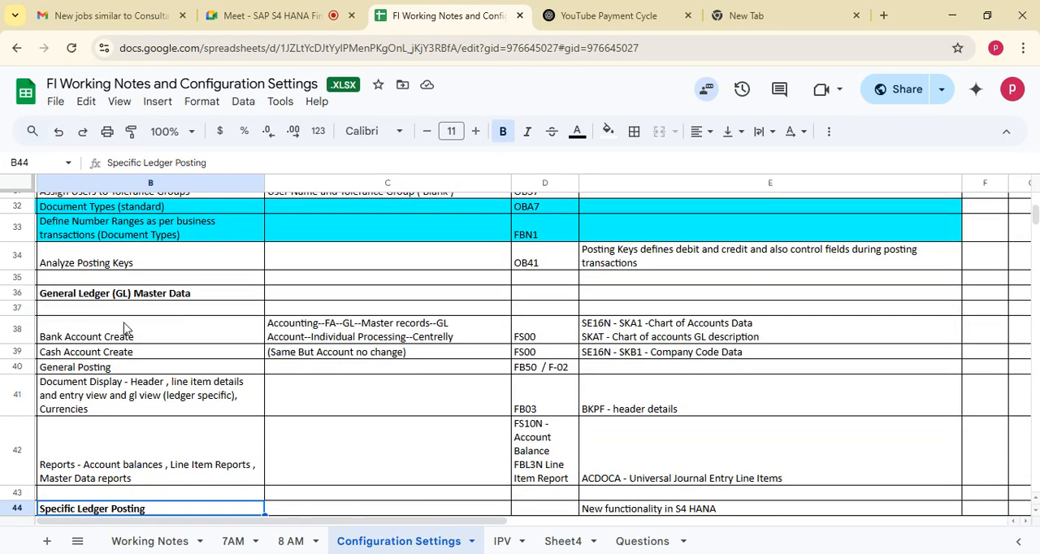
click(114, 340)
shift+click(158, 361)
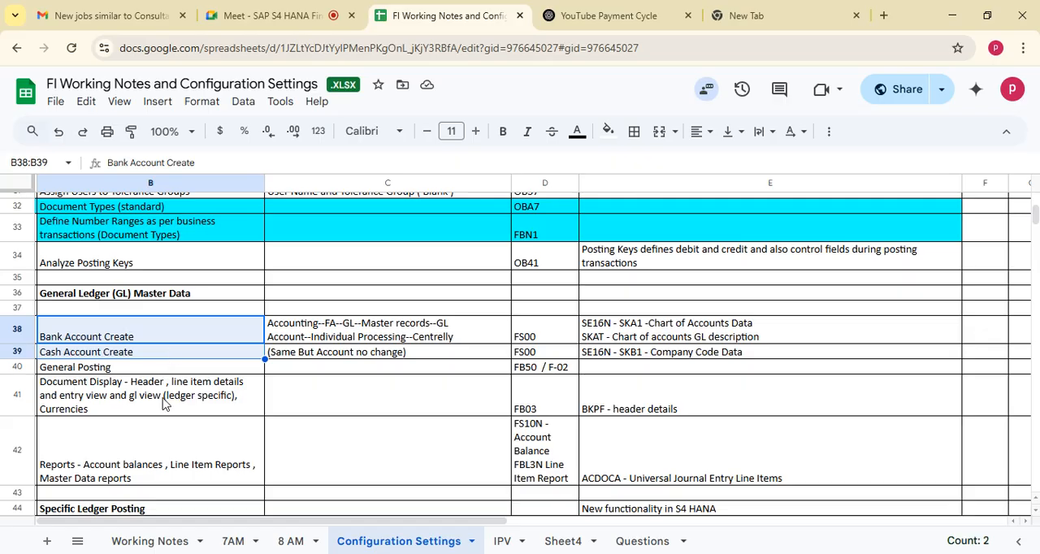
drag(116, 328, 64, 358)
Step: Switch back to SAP, collapse the Financial Accounting node, and exit the IMG to SAP Easy Access
click(790, 520)
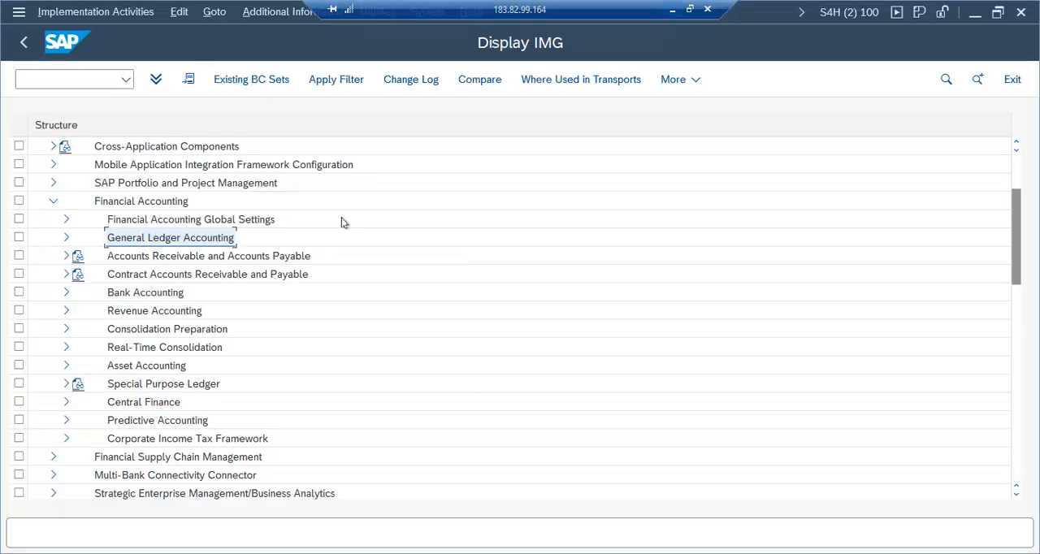
click(53, 201)
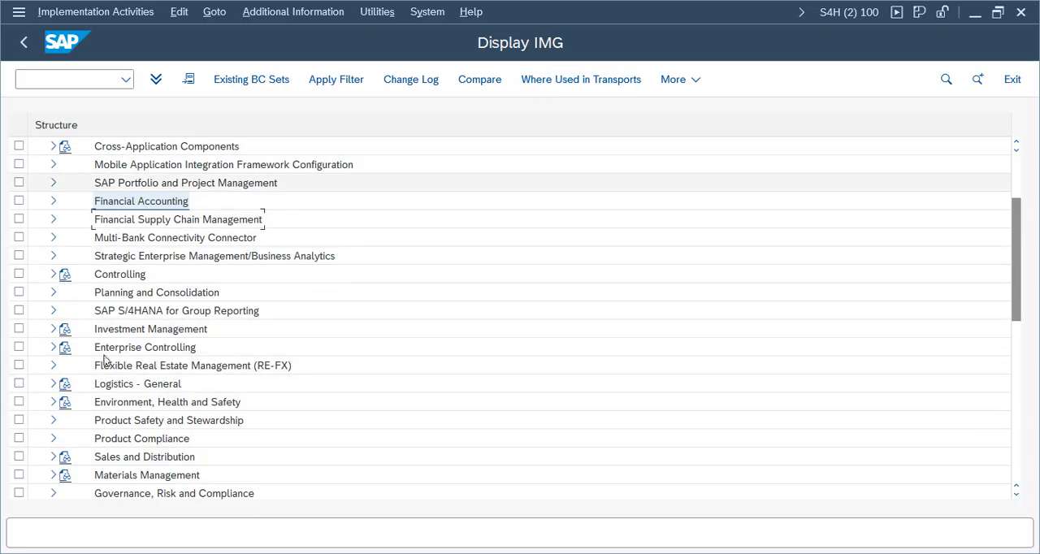
click(1012, 79)
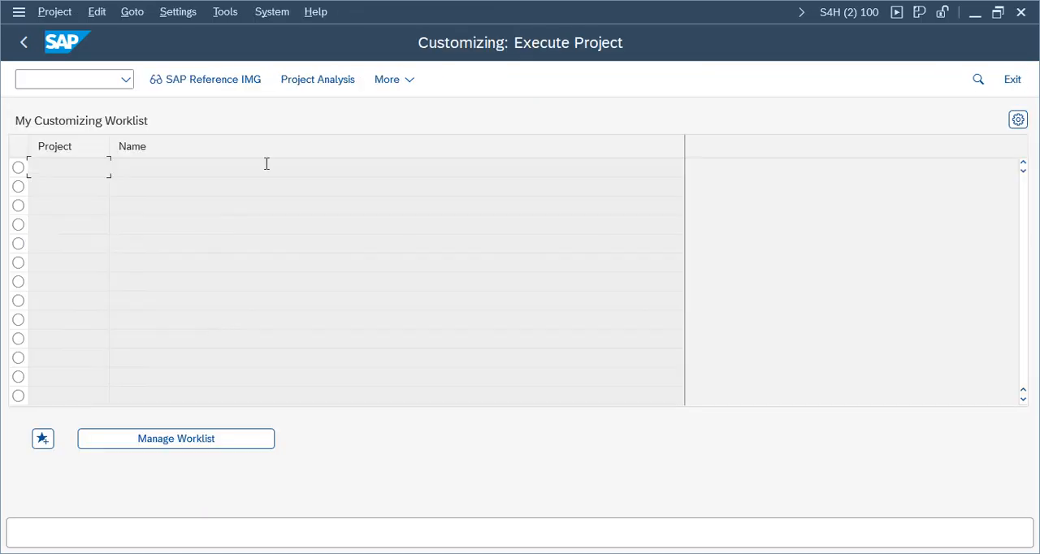
click(1014, 78)
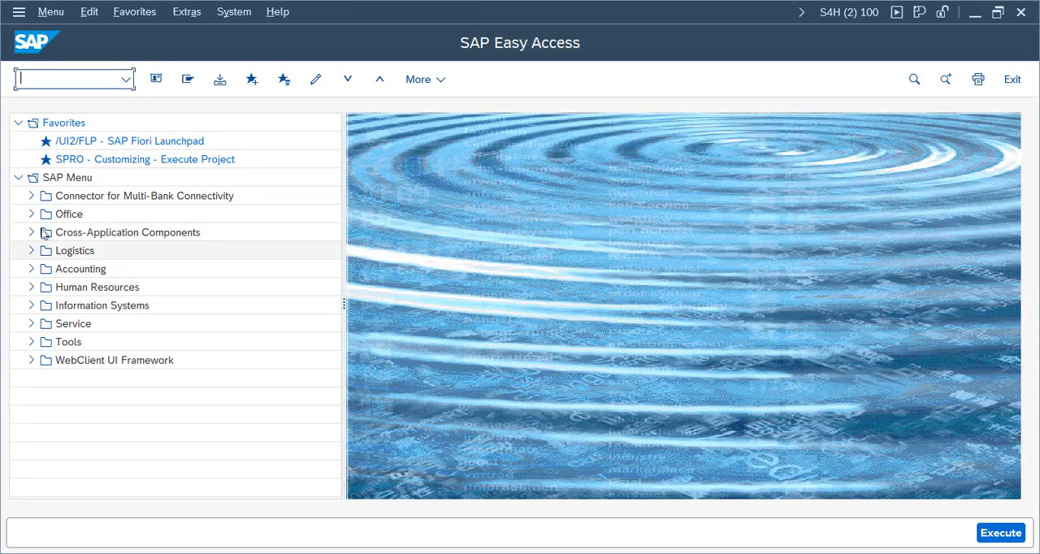
Step: Expand the SAP menu tree through Accounting and Financial Accounting to General Ledger
click(31, 269)
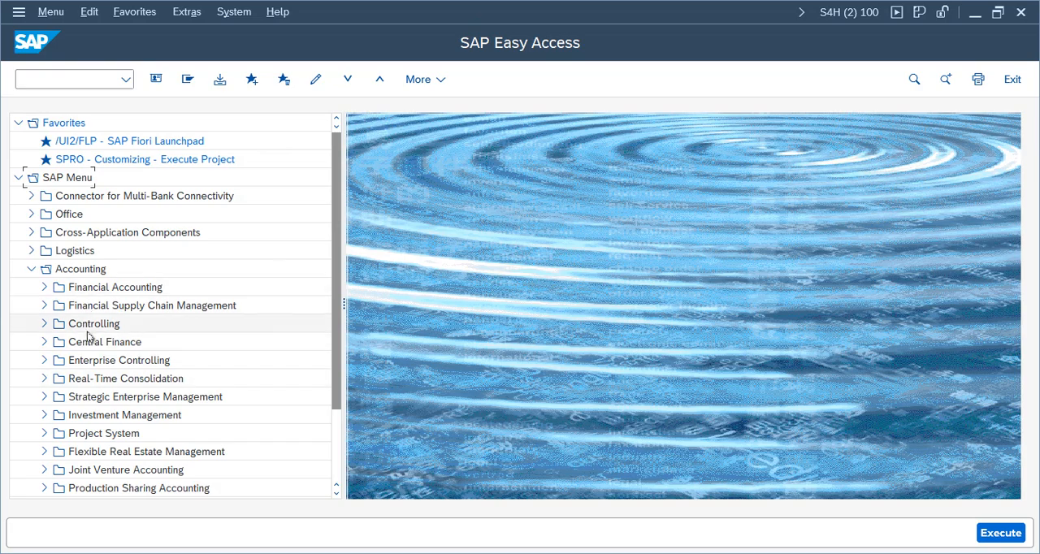
click(44, 287)
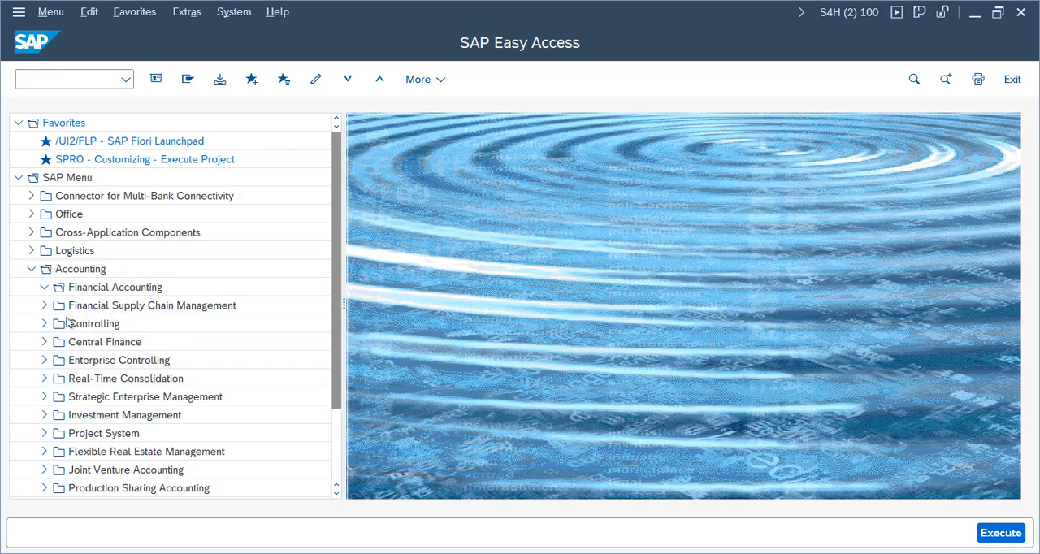
click(57, 305)
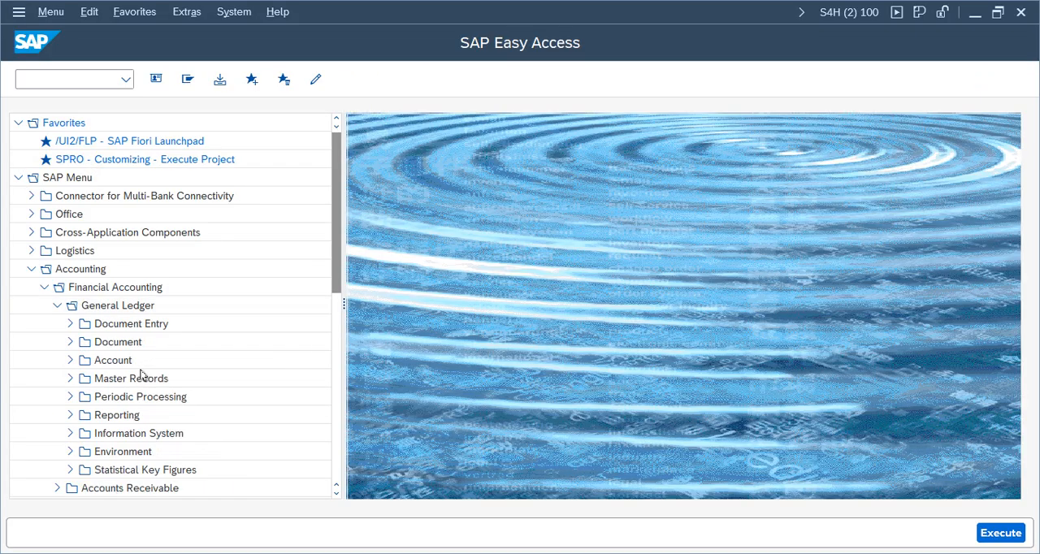
click(81, 269)
click(90, 287)
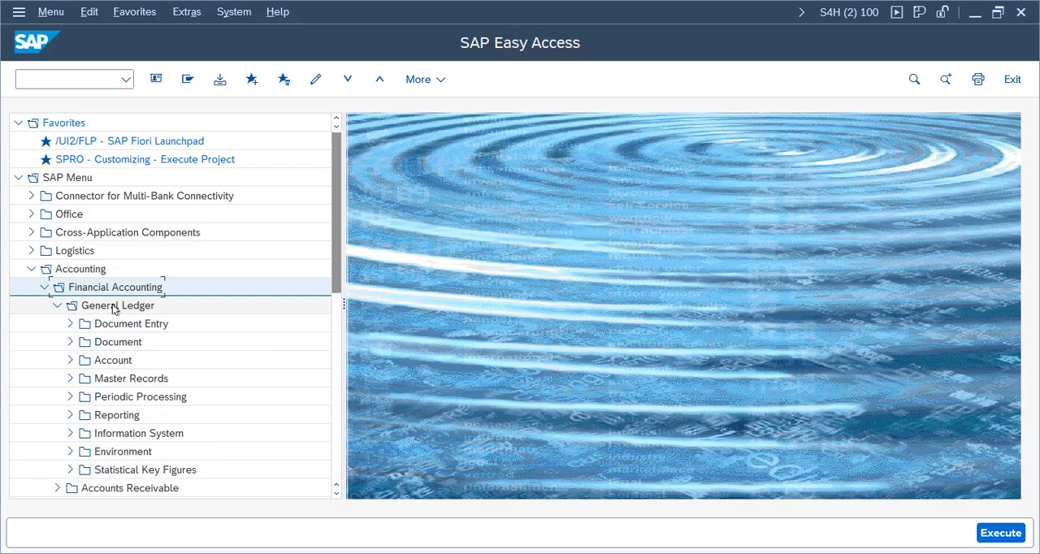
click(116, 306)
click(70, 323)
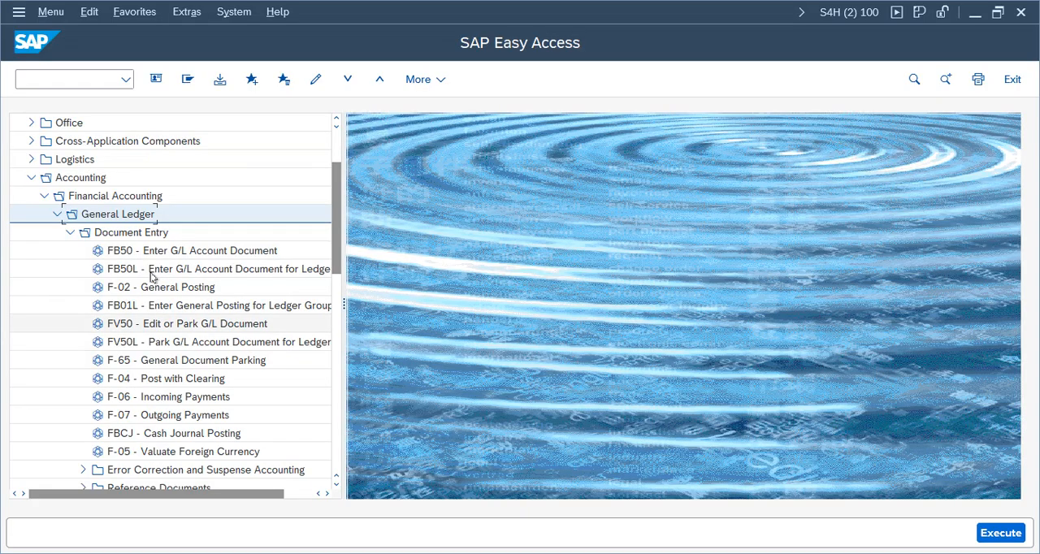
click(120, 232)
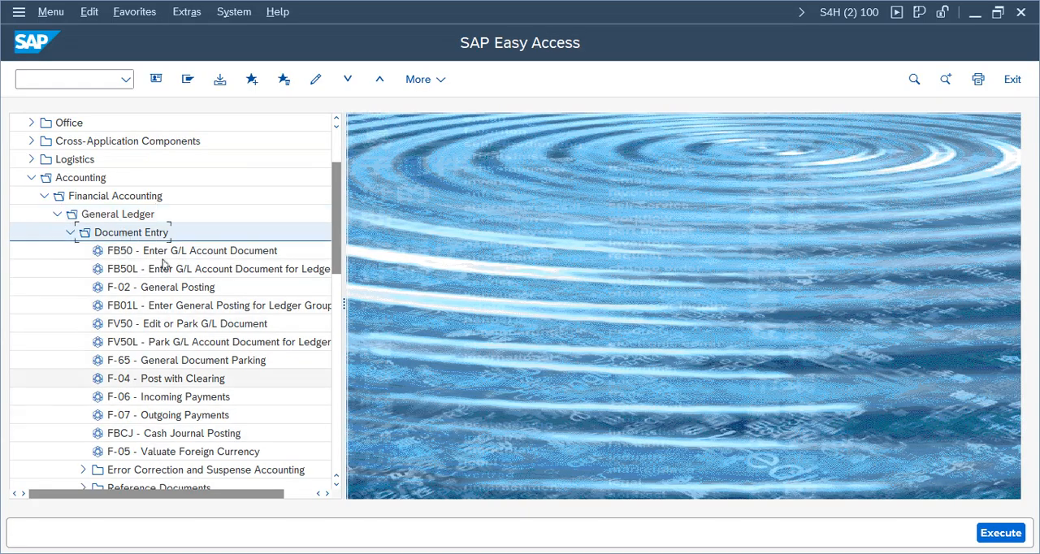
click(70, 232)
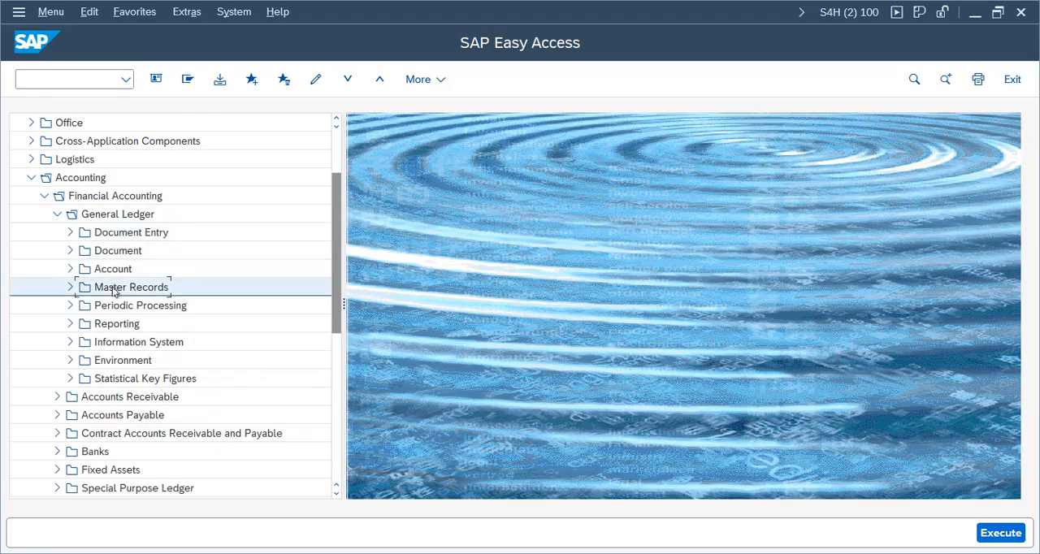
Step: Expand the General Ledger master records down to individual processing of G/L accounts
click(69, 287)
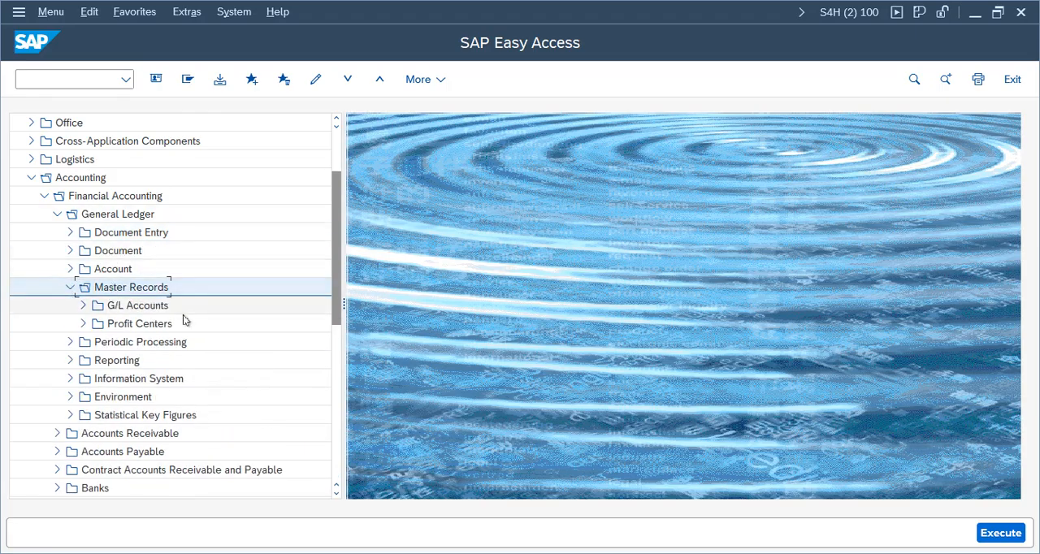
click(83, 305)
click(104, 329)
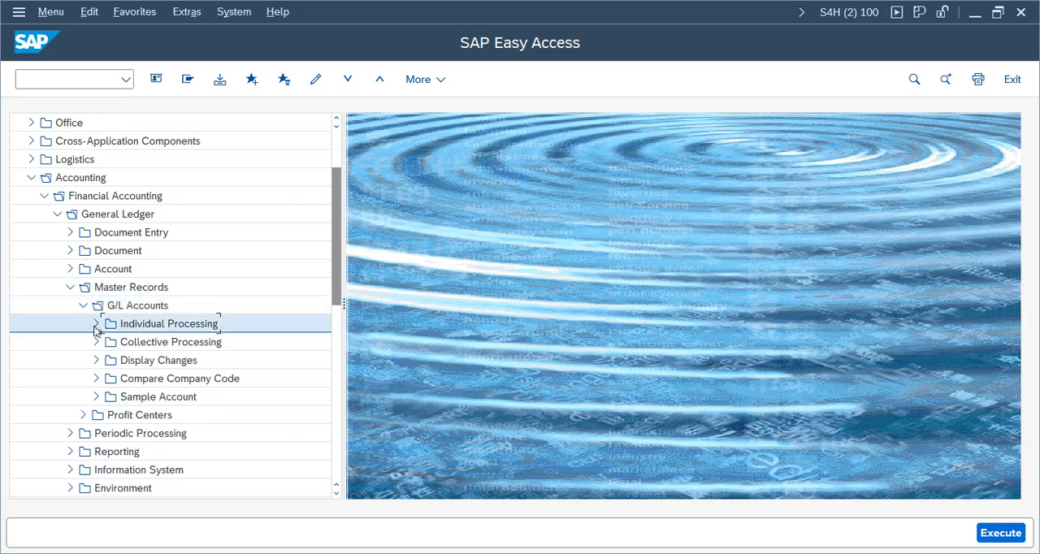
click(96, 323)
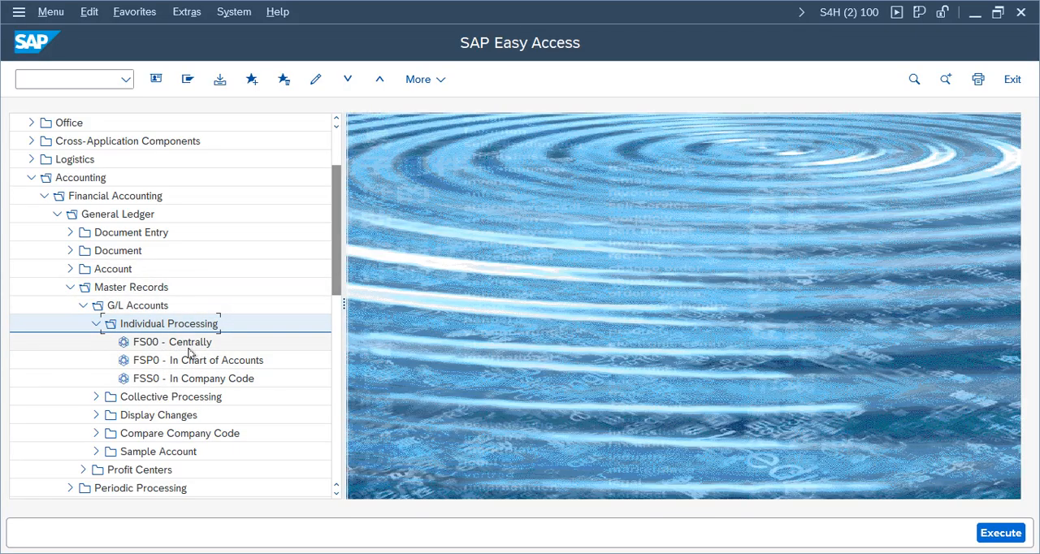
Step: Review the FS00, FSP0 and FSS0 options for individual G/L account processing and open FS00 - Centrally
click(187, 343)
click(199, 379)
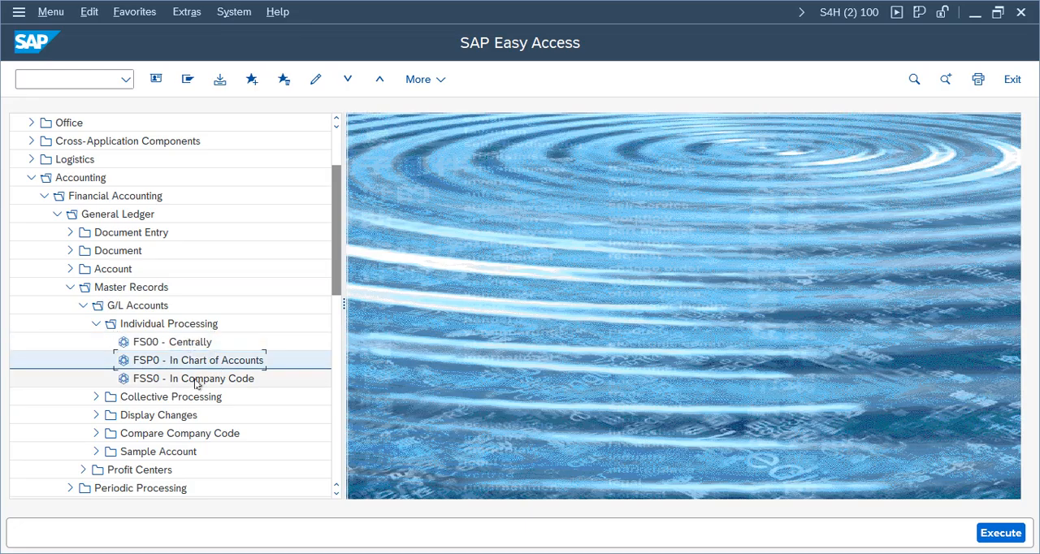
key(Up)
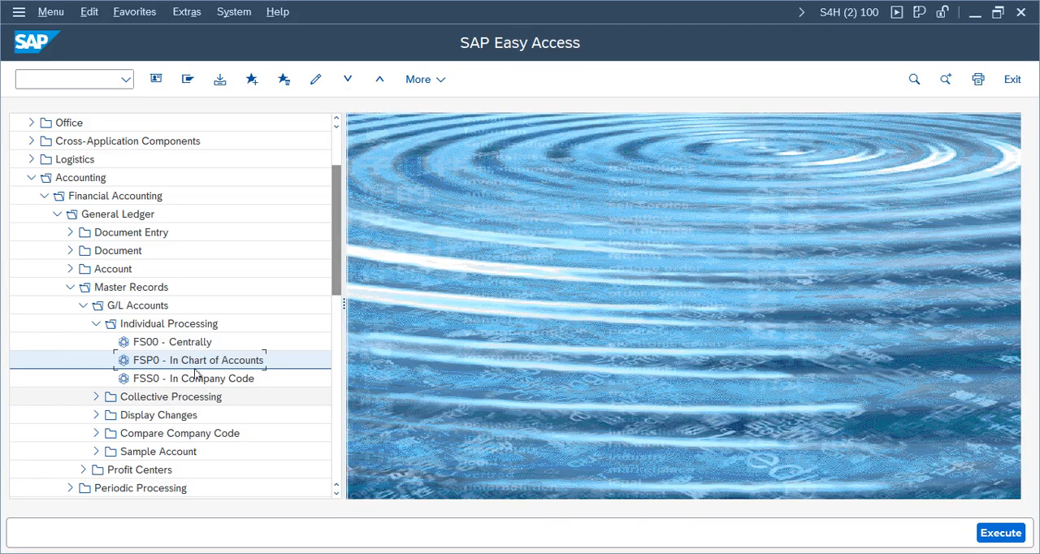
click(231, 378)
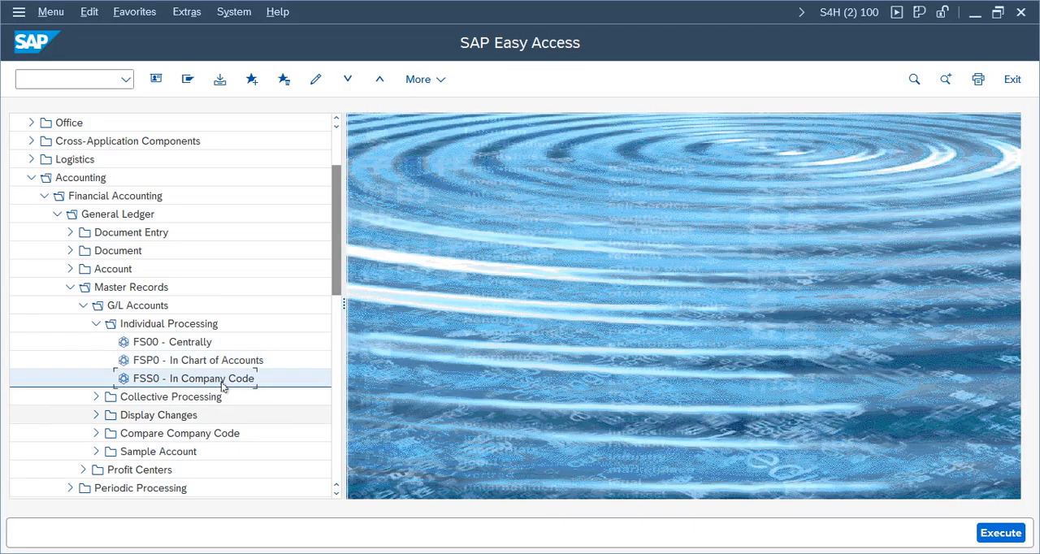
double_click(174, 342)
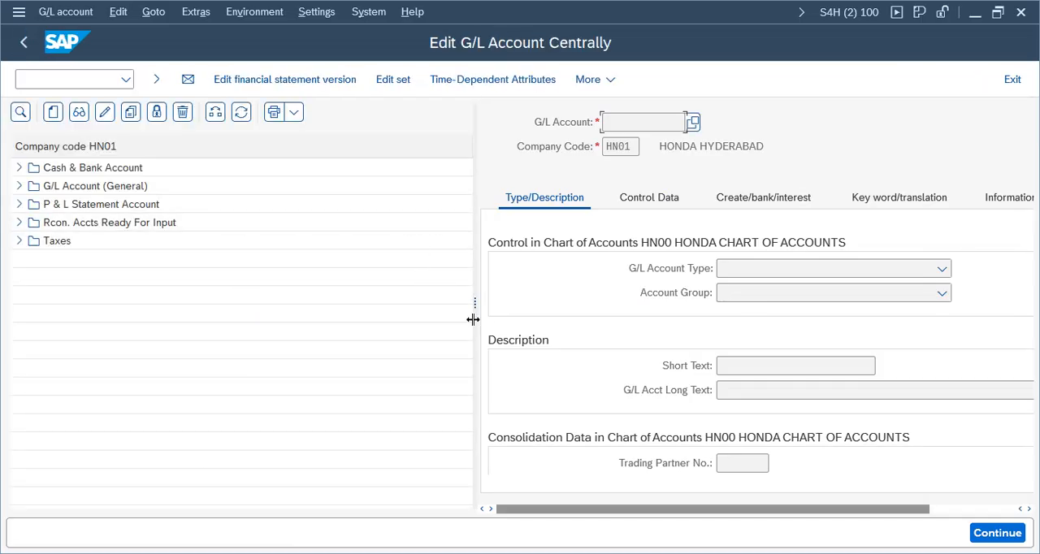
Step: Start creating G/L account 1000 in company code VZ01
drag(474, 303, 369, 284)
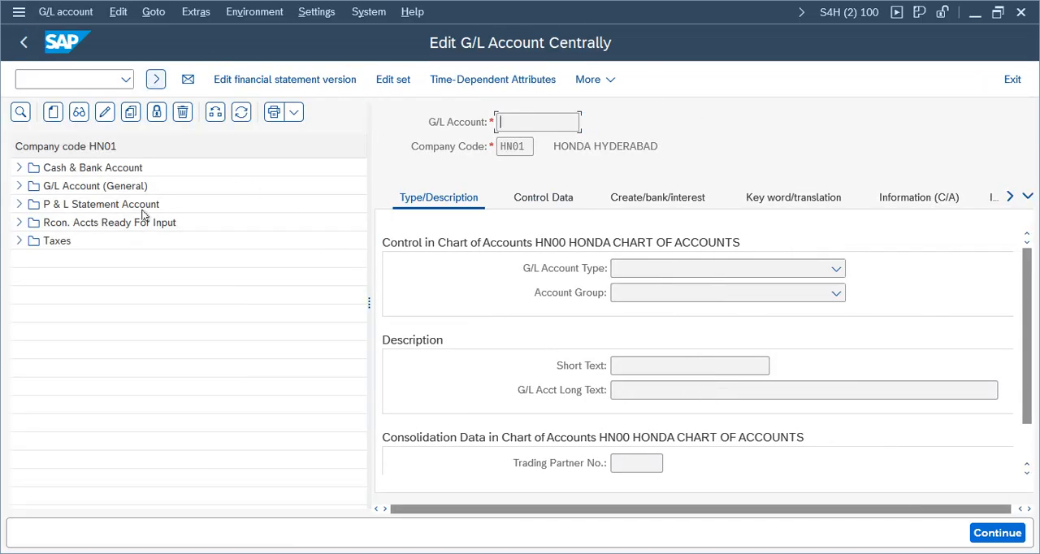
click(54, 113)
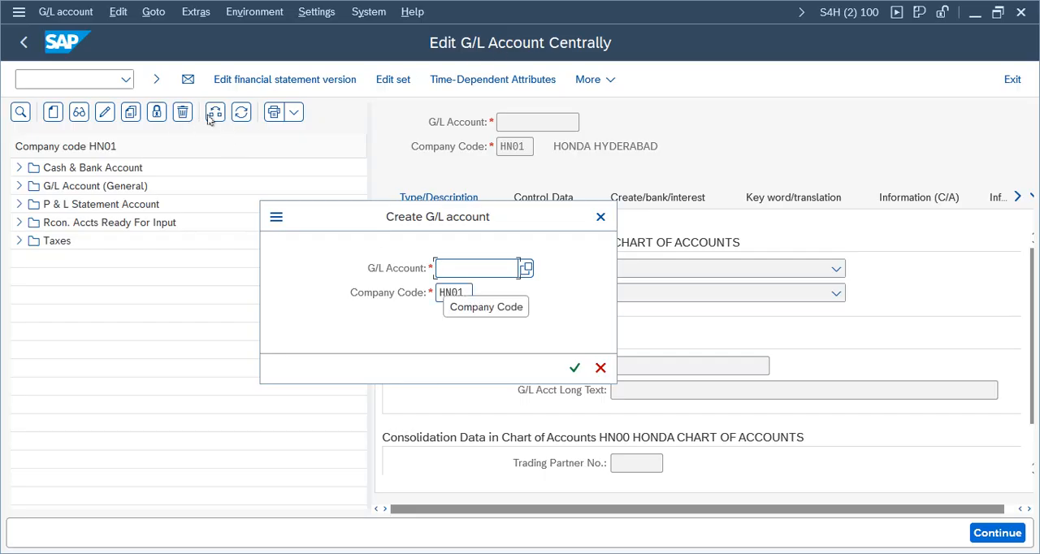
click(465, 292)
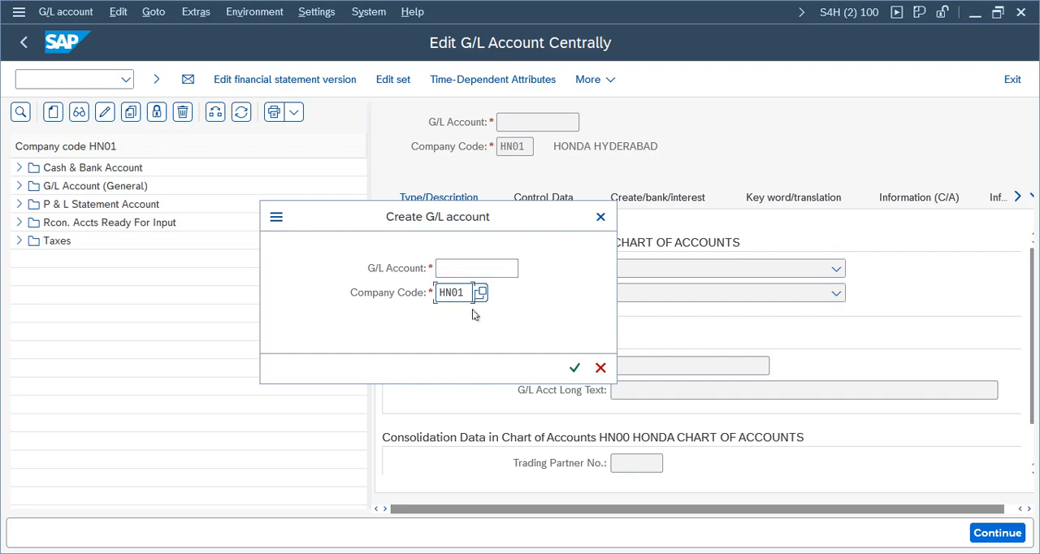
key(BackSpace)
key(BackSpace)
key(BackSpace)
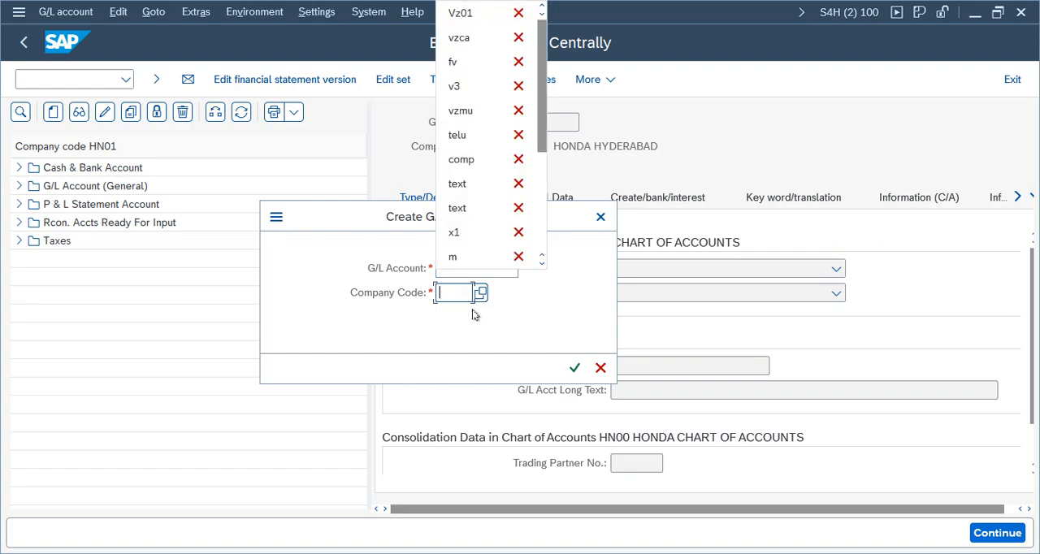
text(vz01)
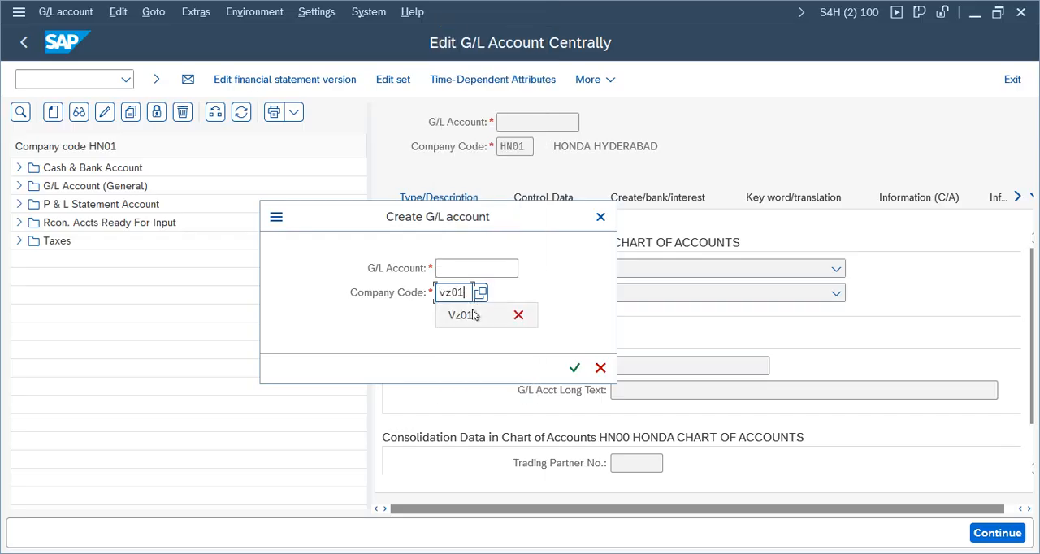
click(459, 270)
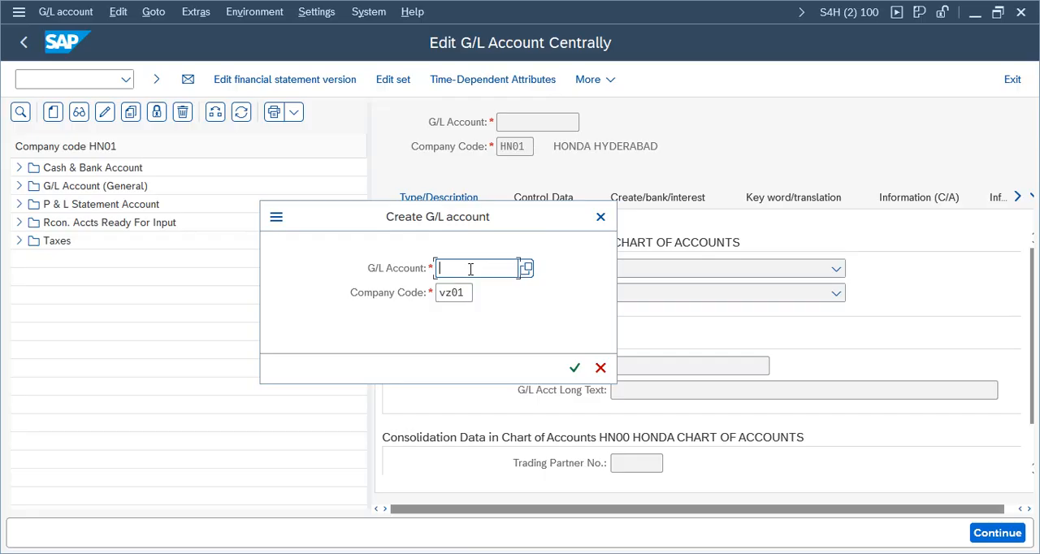
text(1000)
click(574, 368)
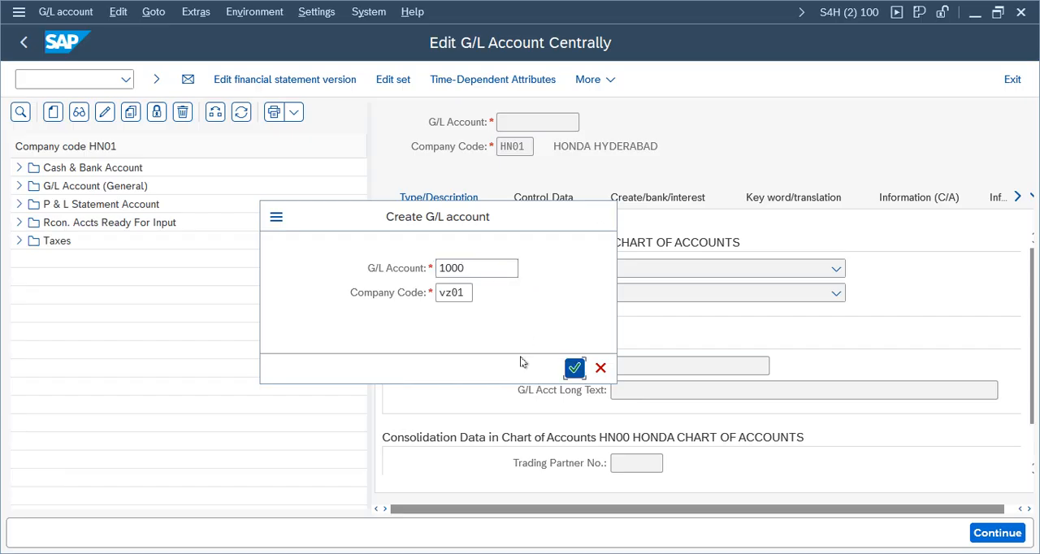
Step: Set account 1000's G/L account type to Balance Sheet Account and its account group to Assets 1000 - 1999
drag(369, 303, 268, 303)
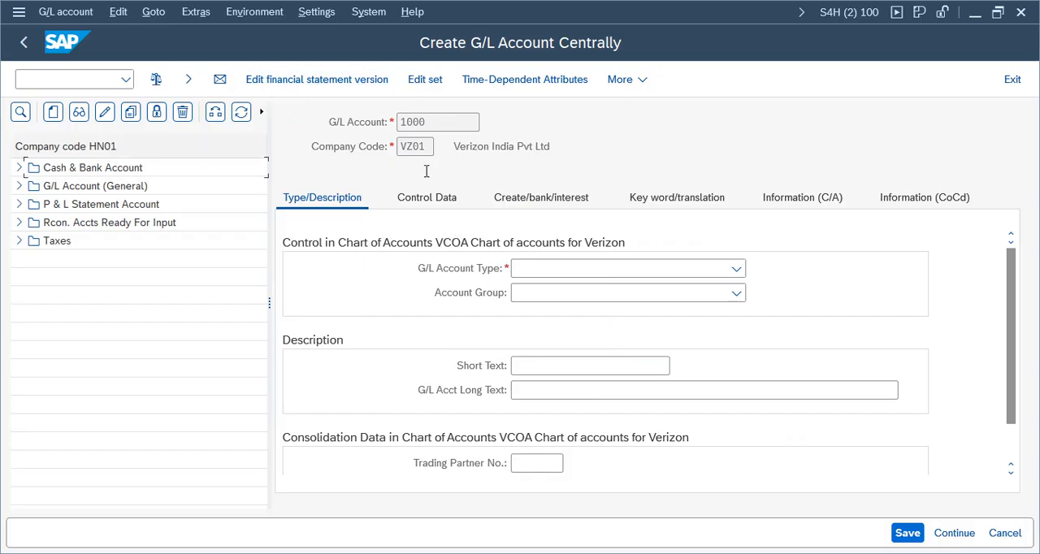
click(736, 268)
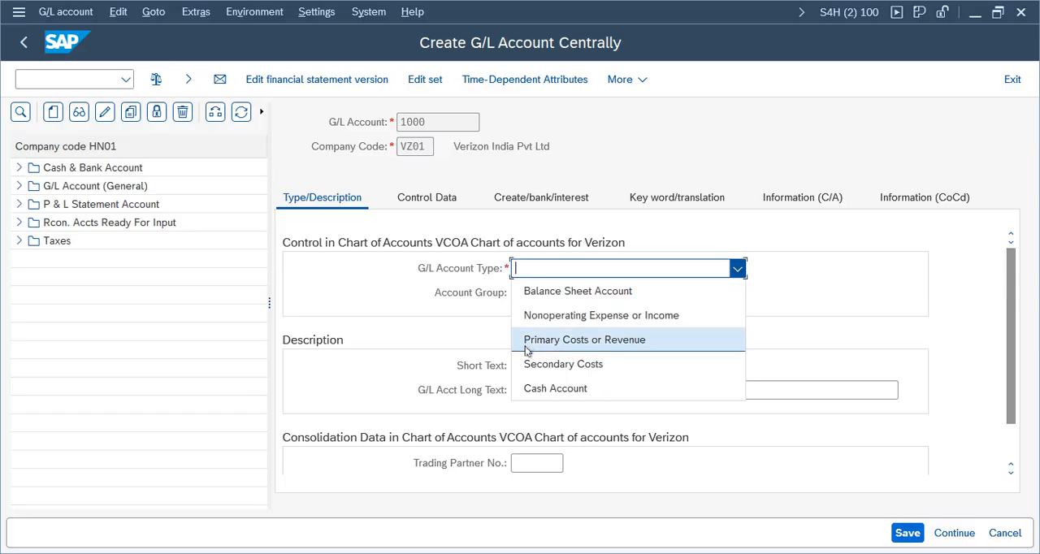
click(546, 292)
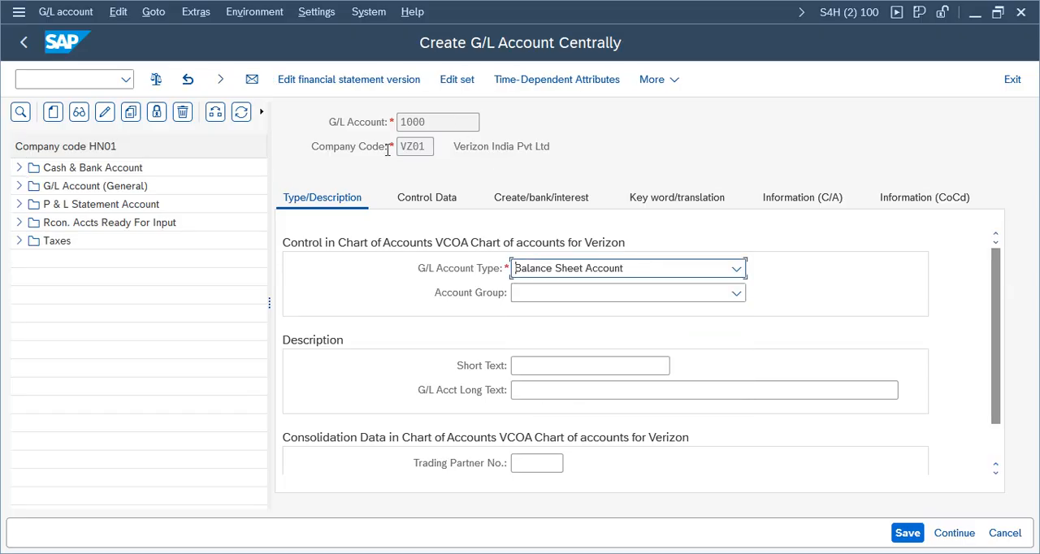
drag(437, 126, 396, 121)
click(536, 367)
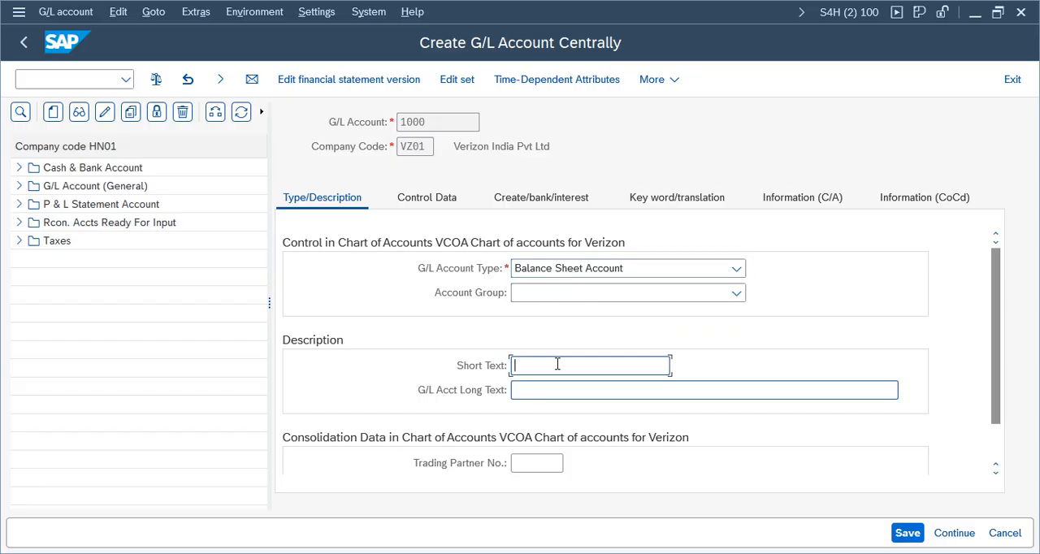
click(735, 299)
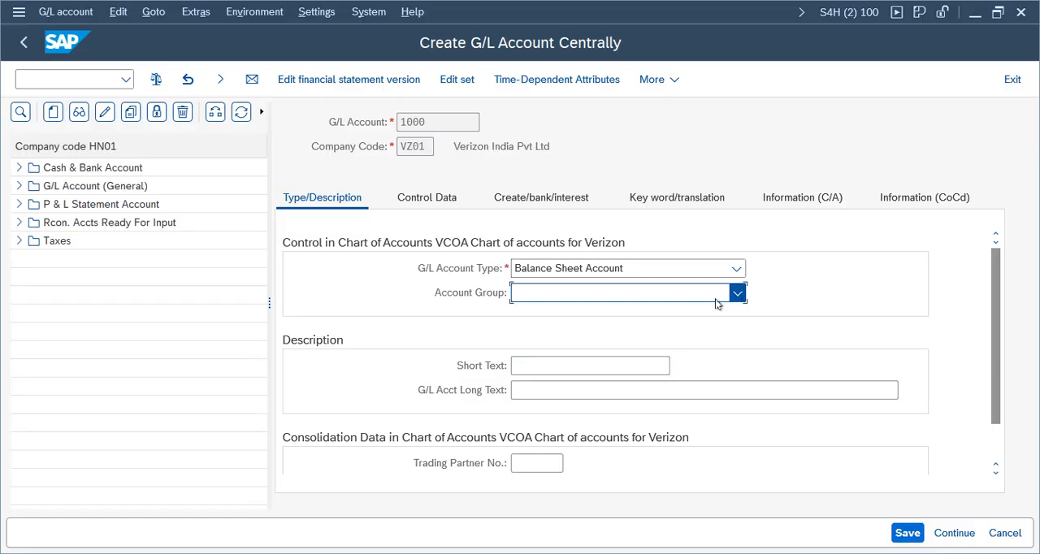
click(540, 316)
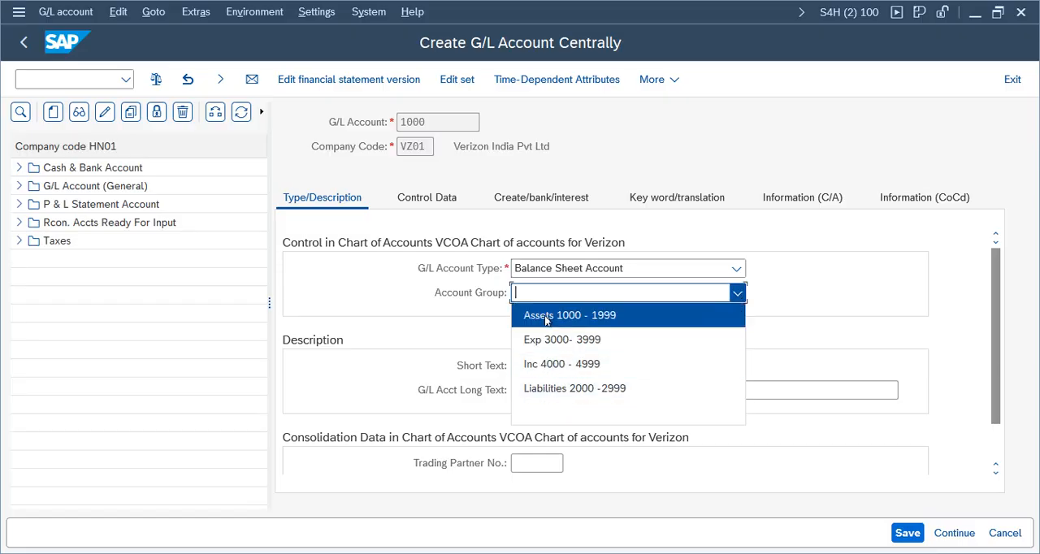
double_click(426, 121)
click(737, 293)
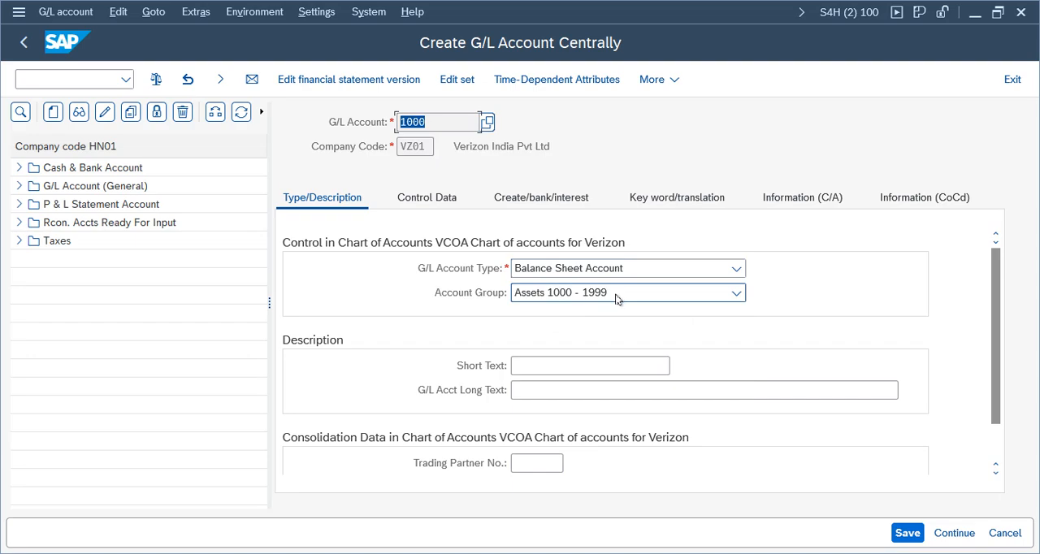
click(546, 299)
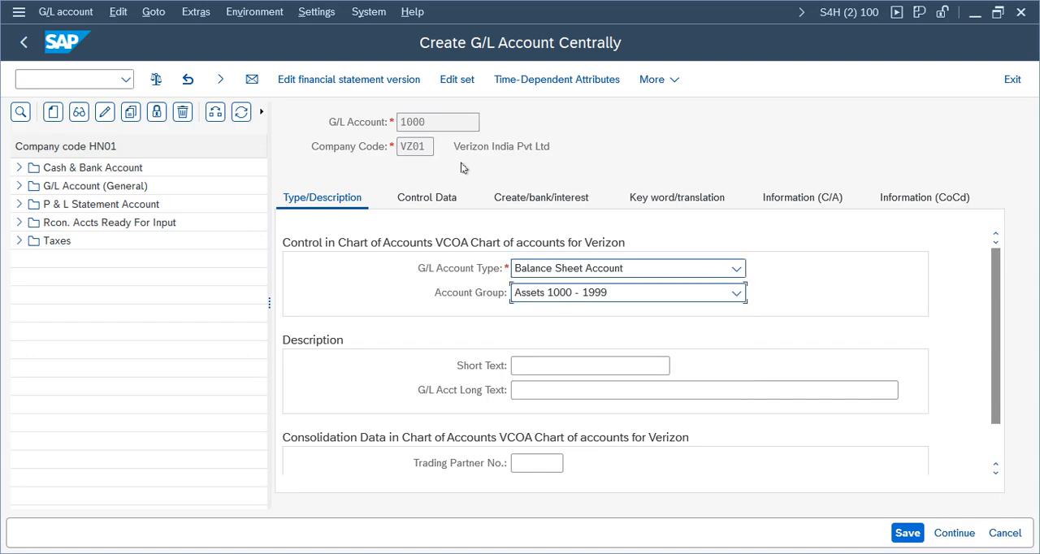
Step: Enter Bank as both the short text and the long text of G/L account 1000
click(450, 122)
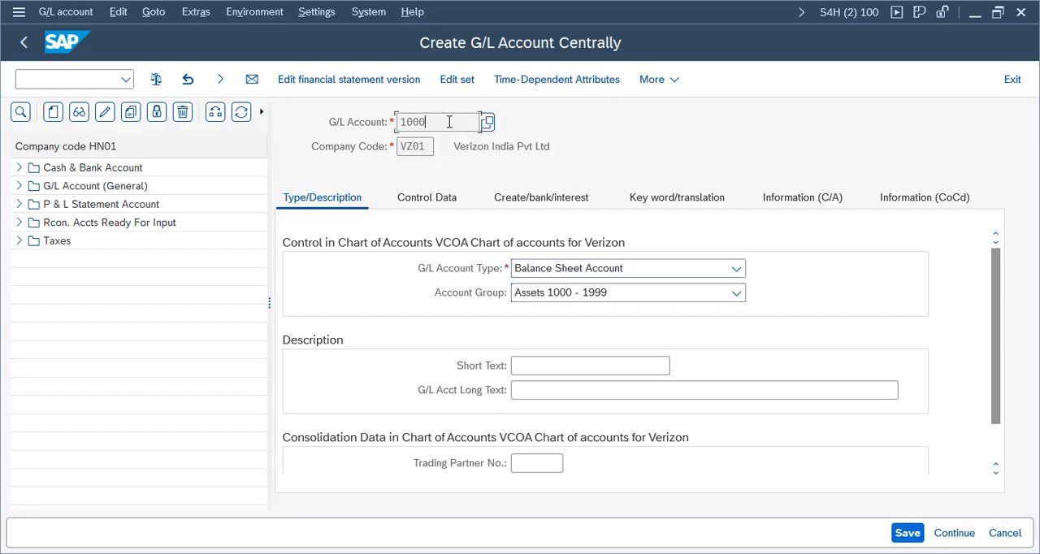
click(559, 367)
text(Bank)
key(Tab)
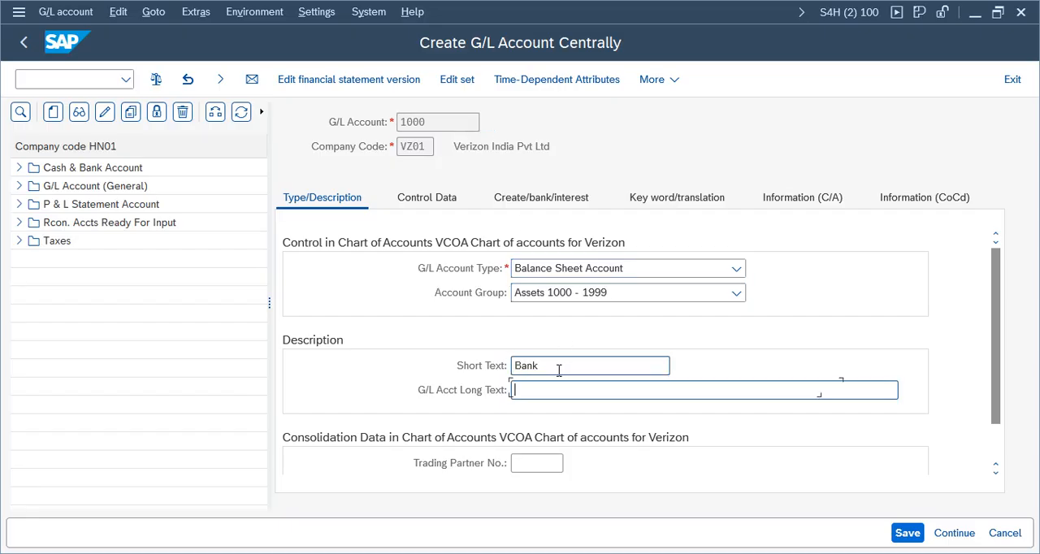
text(Bank)
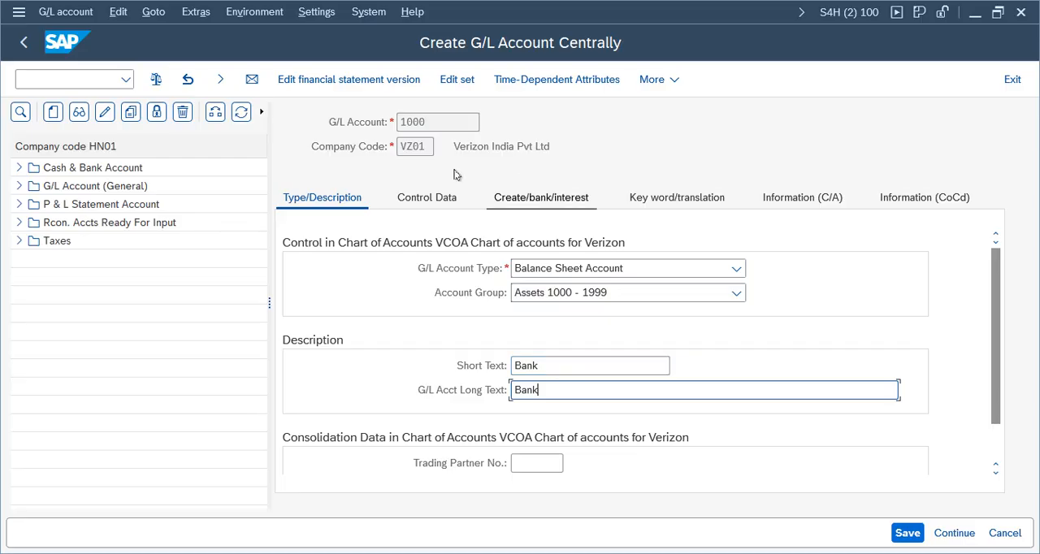
Step: Restrict account 1000 to balances in local currency only and set its sort key to 001, Posting date
click(439, 197)
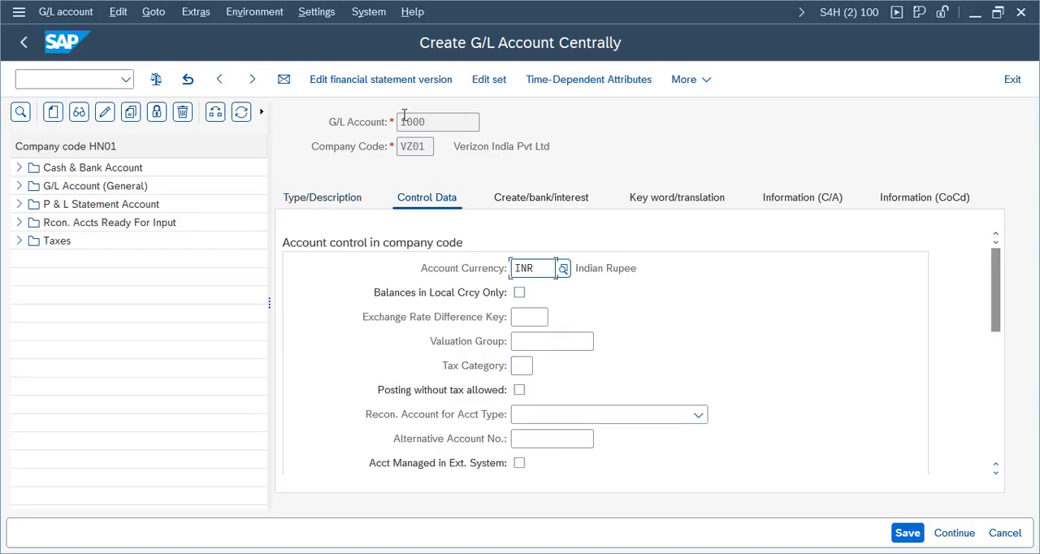
click(520, 293)
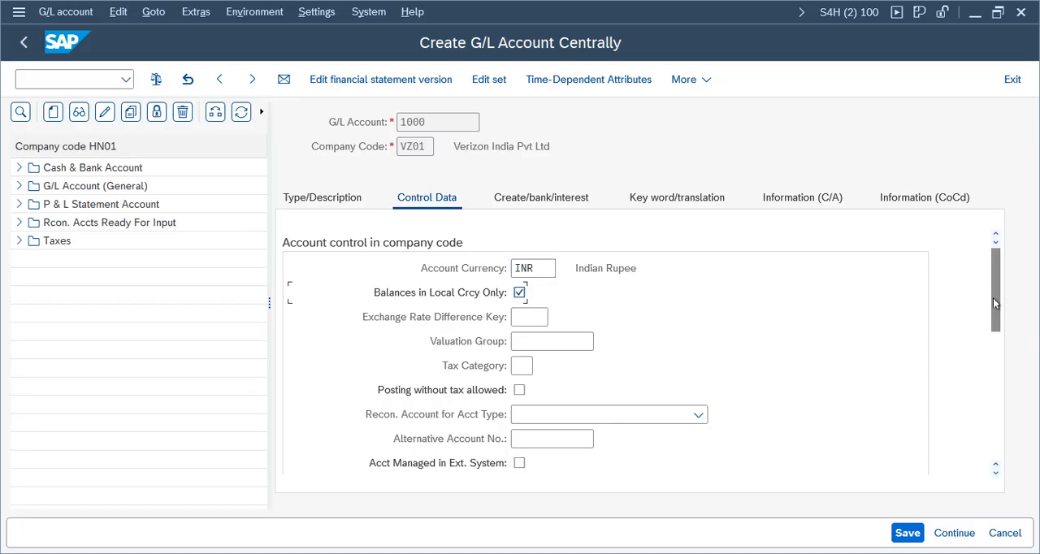
scroll(998, 303, down, 1)
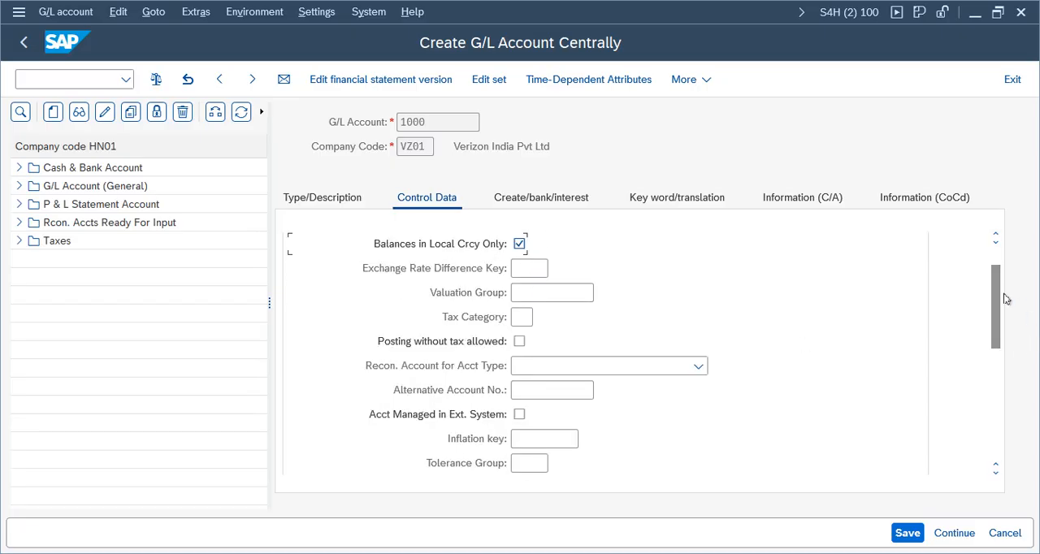
scroll(999, 302, down, 1)
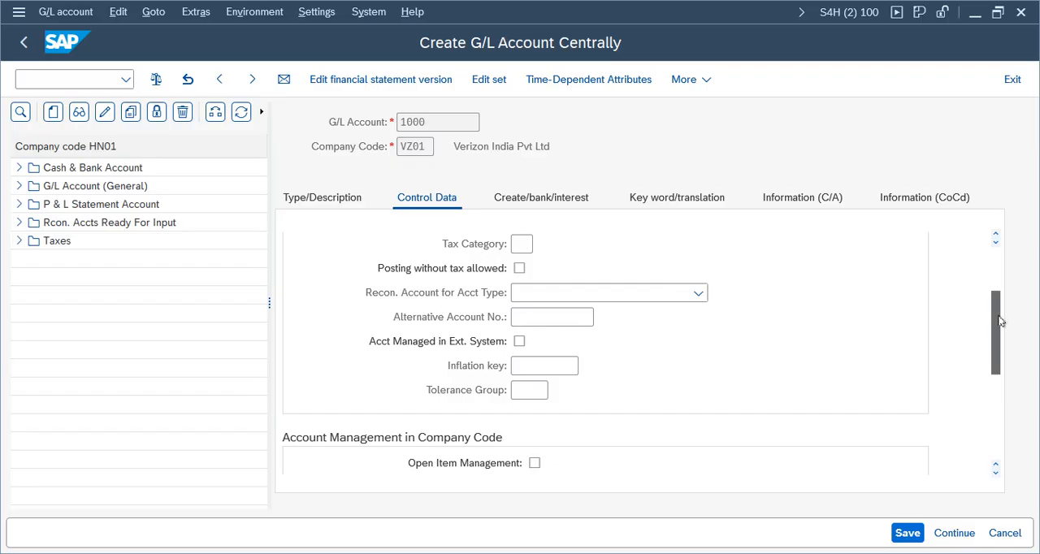
scroll(999, 321, down, 2)
click(531, 439)
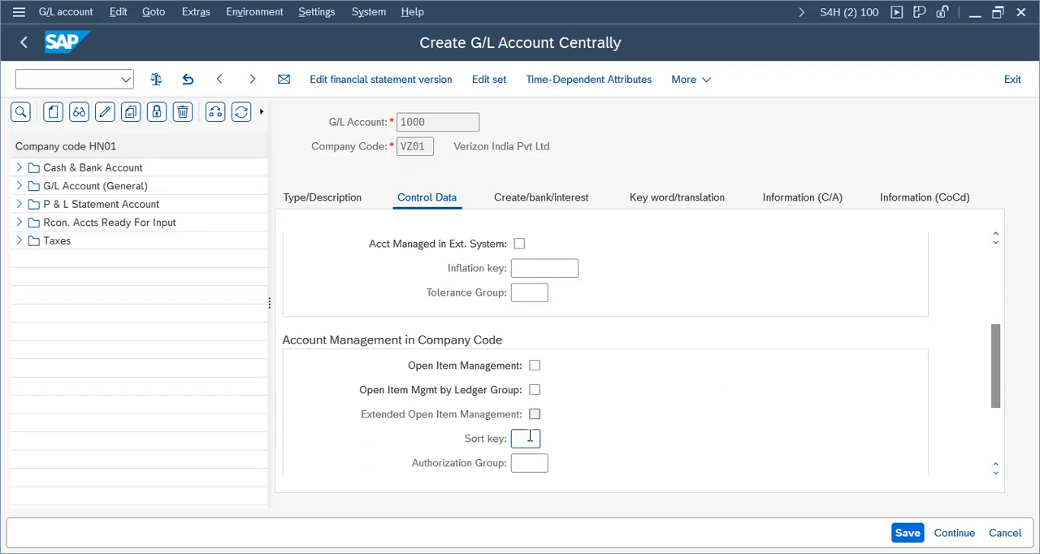
click(550, 439)
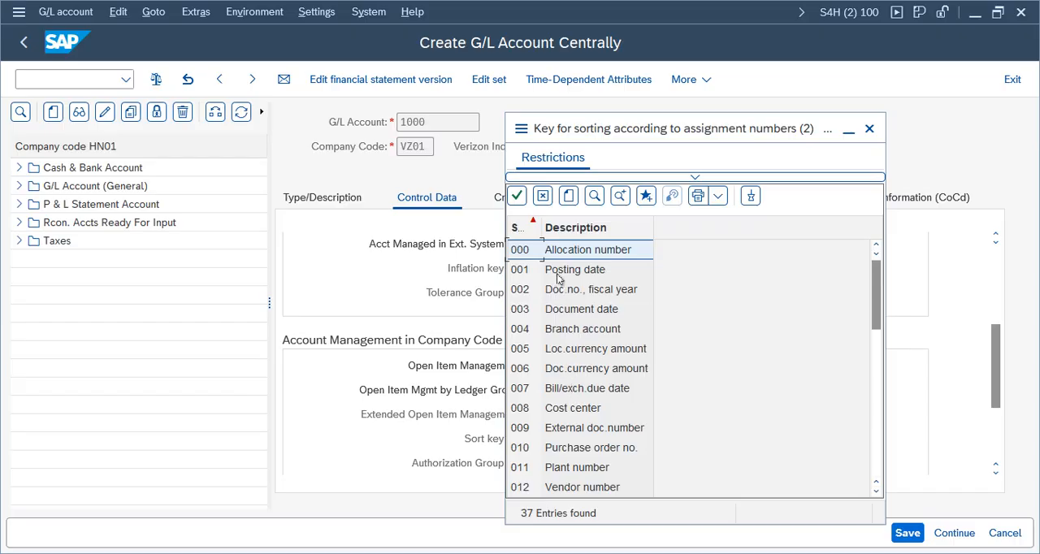
click(561, 413)
click(589, 451)
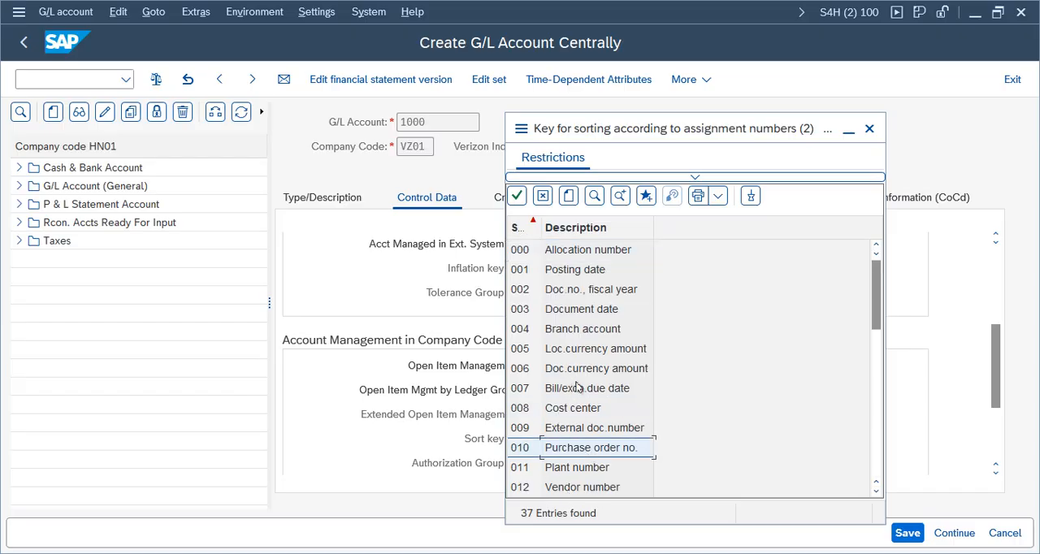
double_click(579, 273)
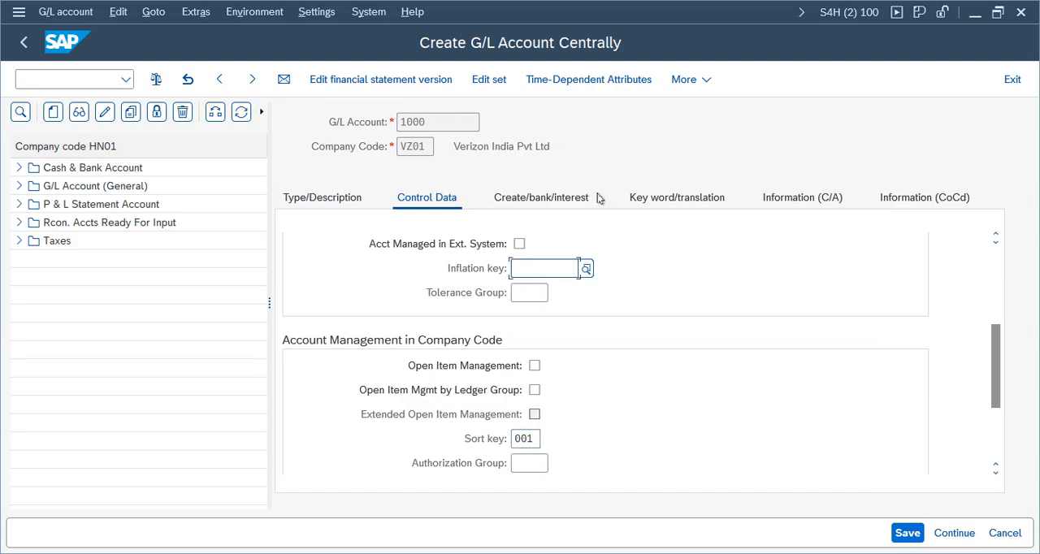
Step: Assign field status group G001, General (with text, assignment), to account 1000 and save the account
click(576, 199)
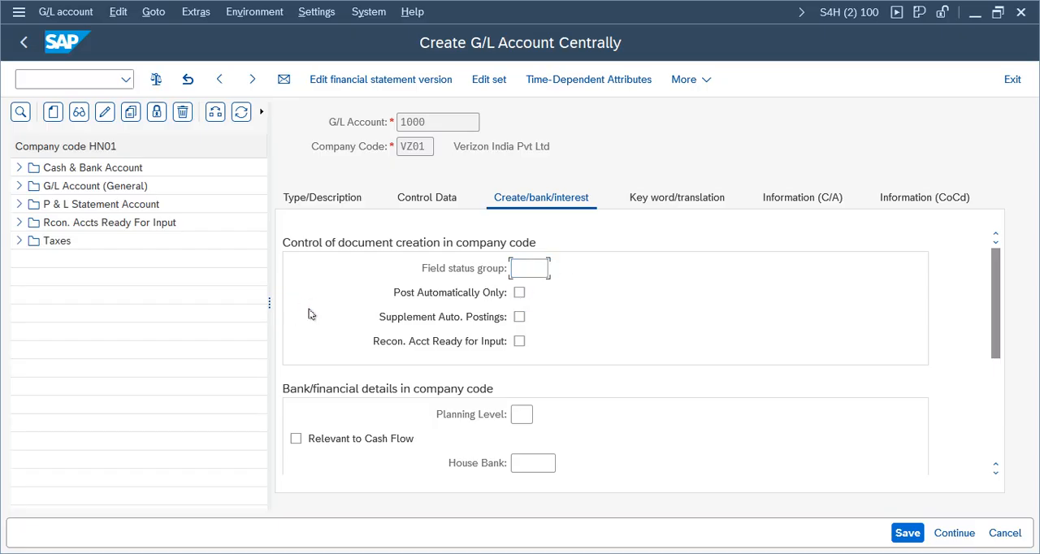
key(F4)
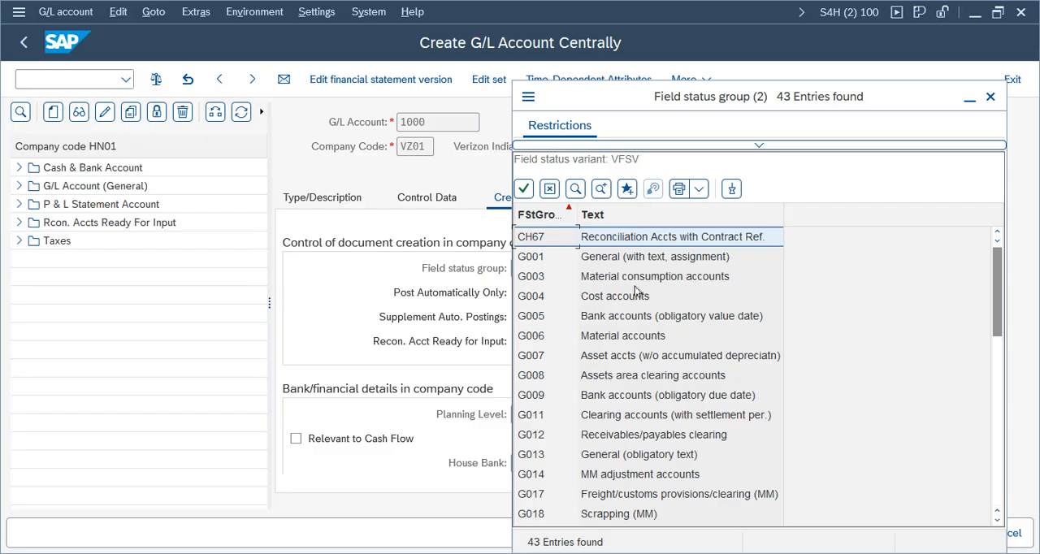
double_click(622, 258)
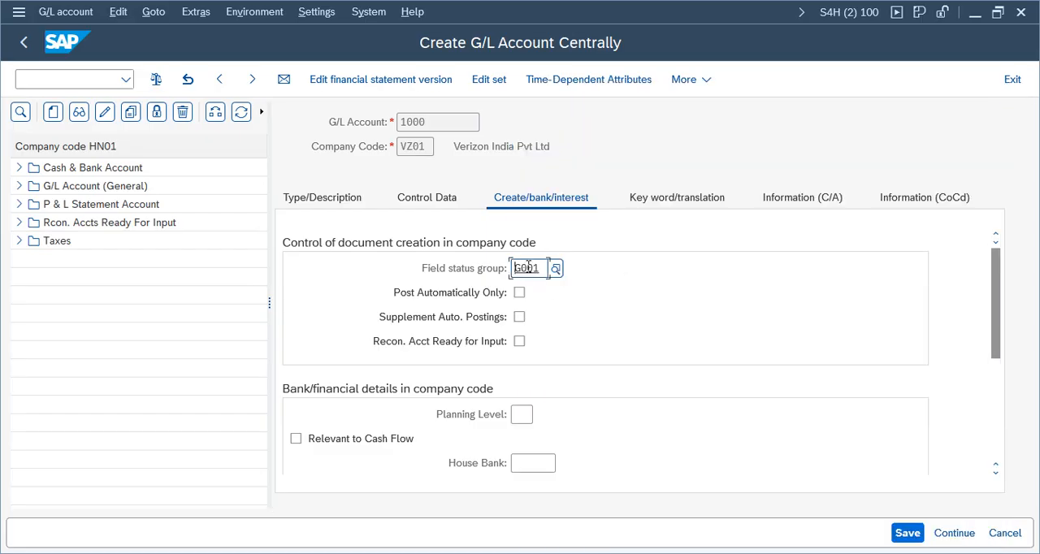
click(910, 542)
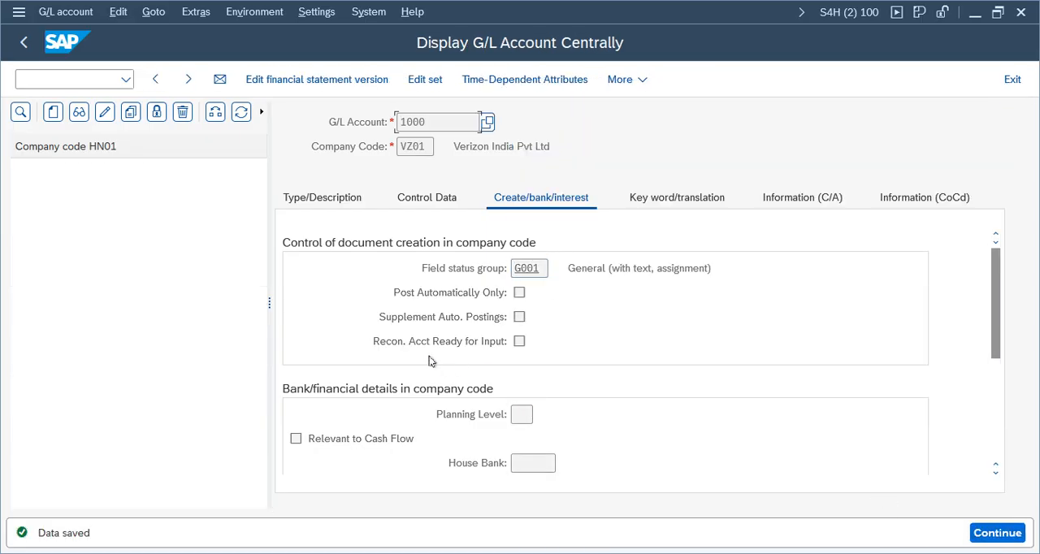
Step: Review account 1000's type options, descriptions, control data and document creation settings
click(344, 208)
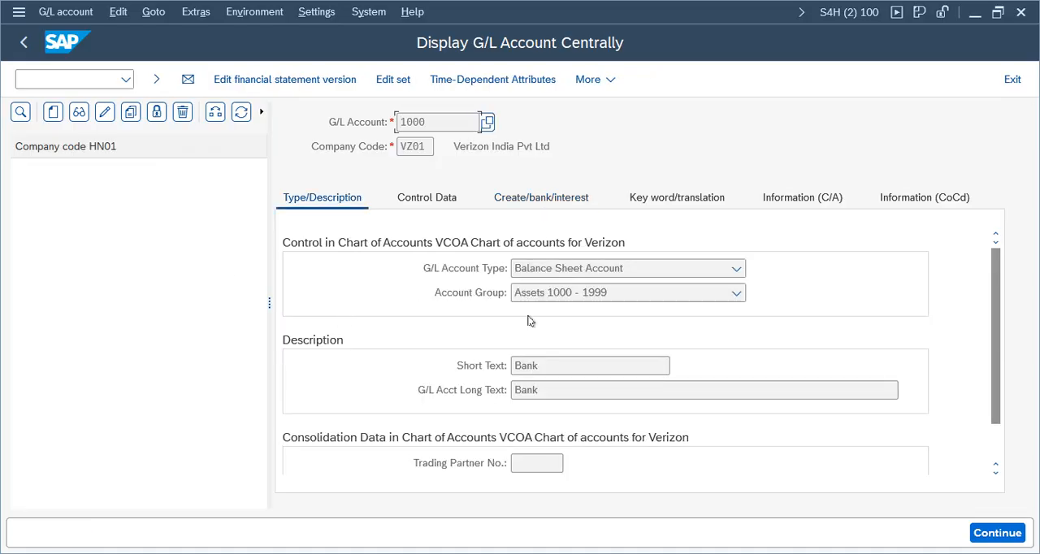
click(559, 274)
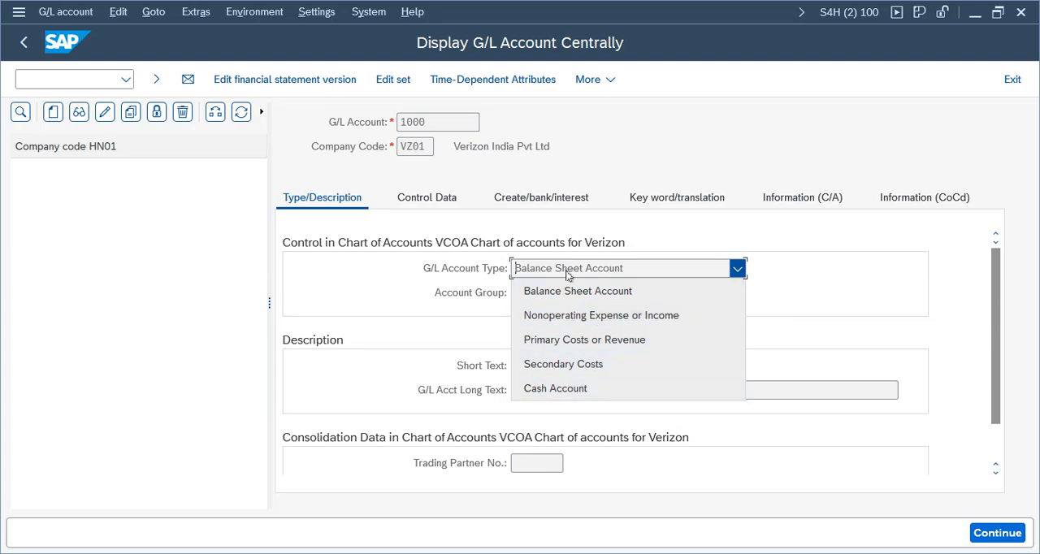
click(836, 299)
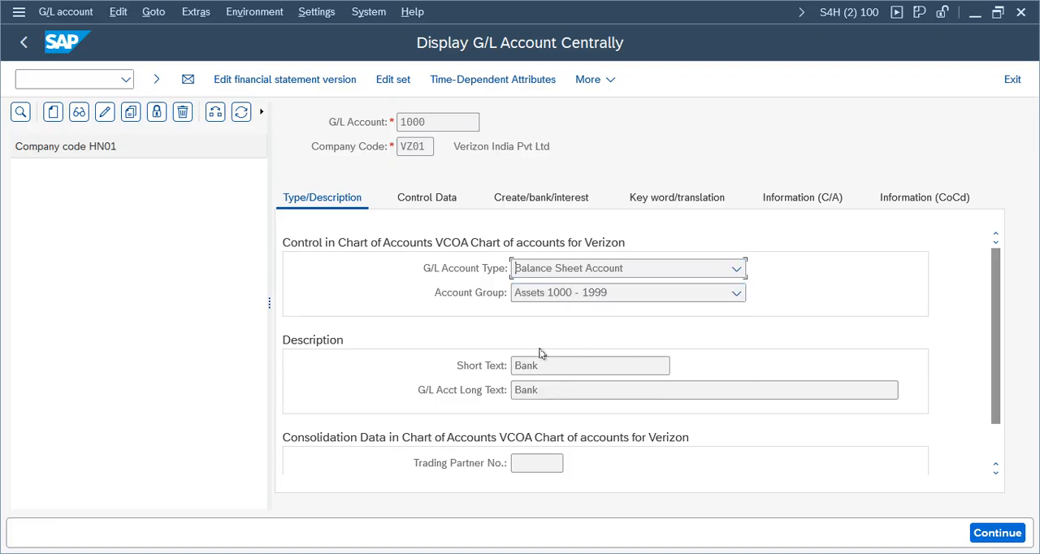
click(428, 204)
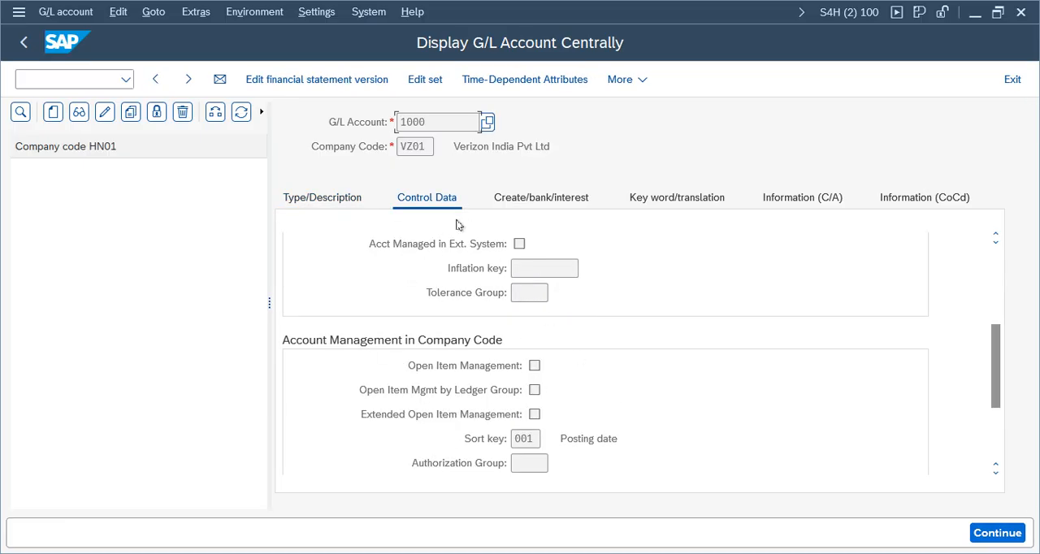
click(336, 200)
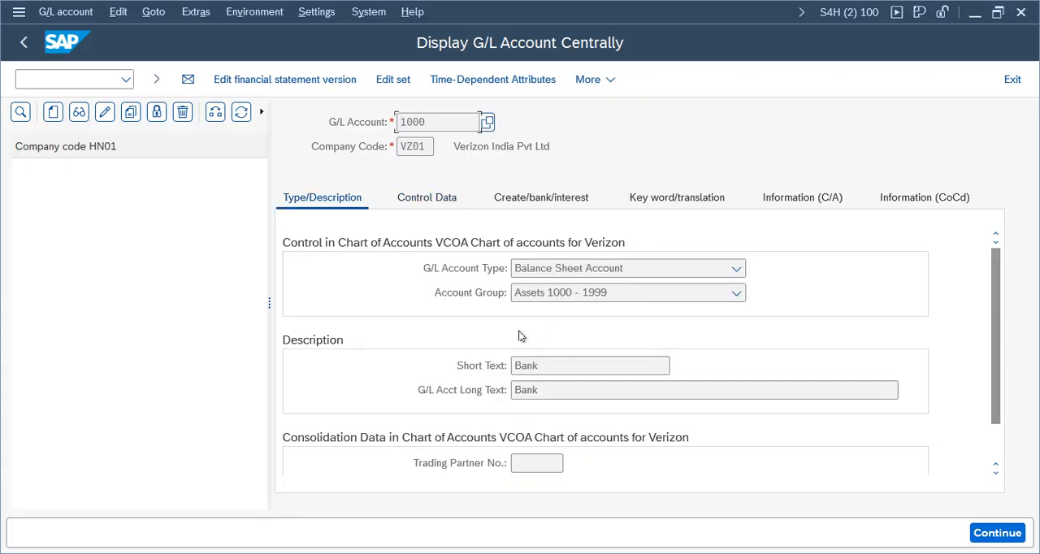
click(451, 202)
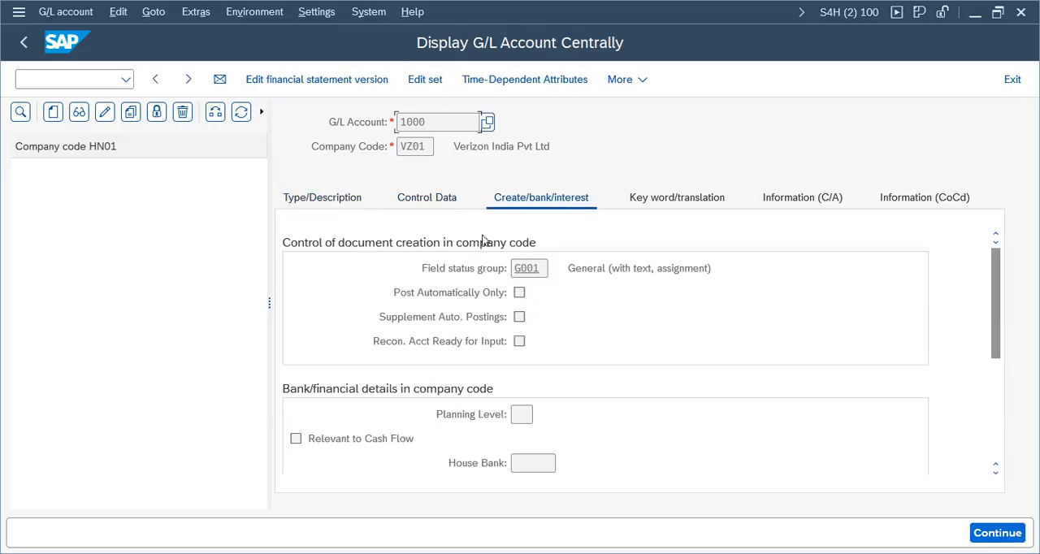
click(427, 200)
click(307, 202)
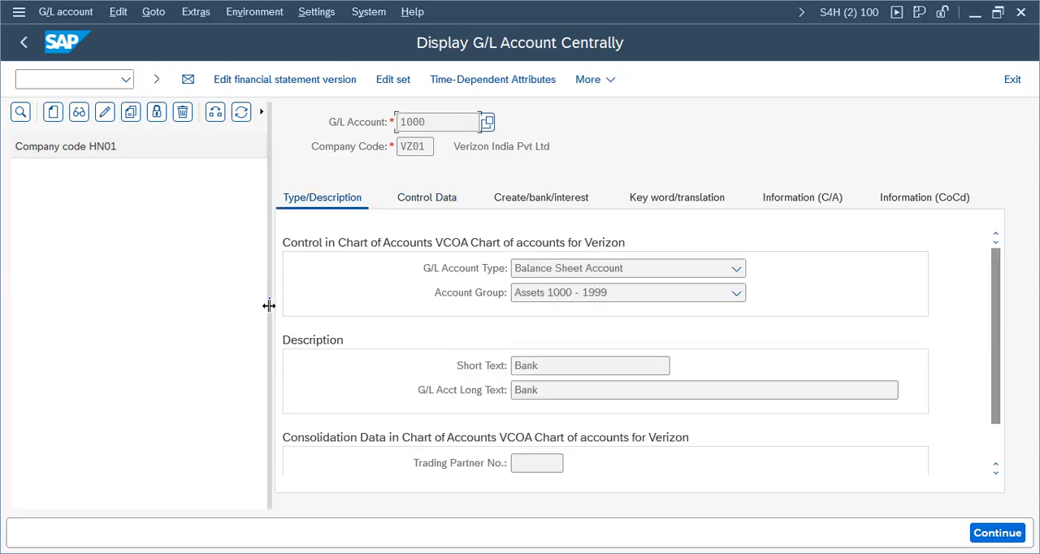
drag(269, 304, 147, 240)
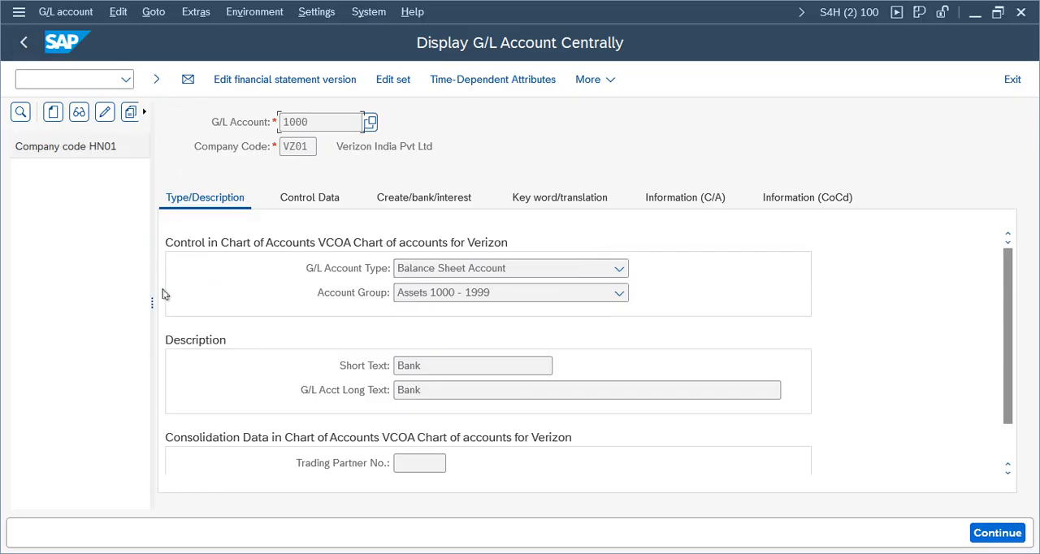
drag(152, 302, 272, 285)
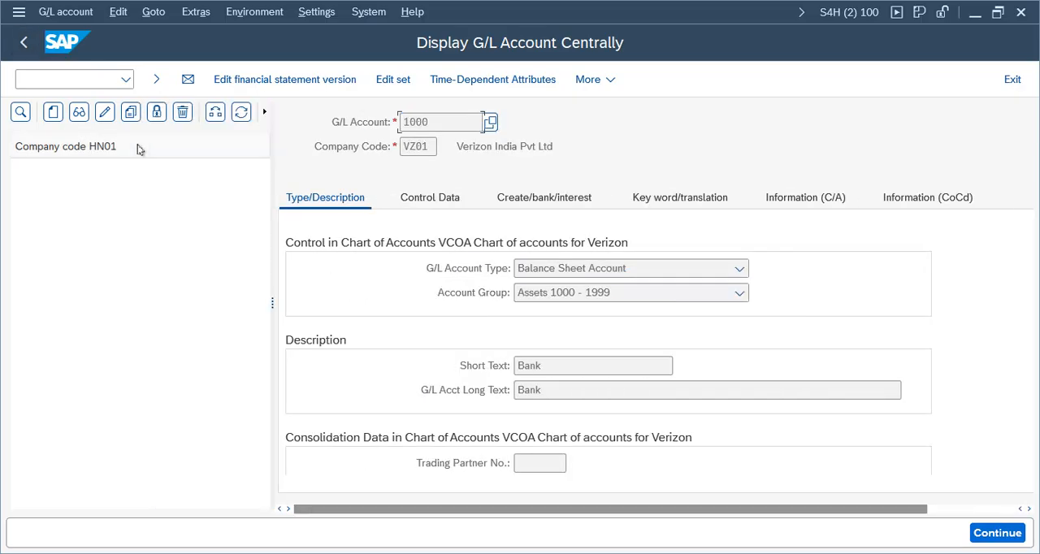
Step: Exit the account display, reopen FS00 and expand the Assets 1000 - 1999 group of company code VZ01
click(1013, 79)
double_click(155, 341)
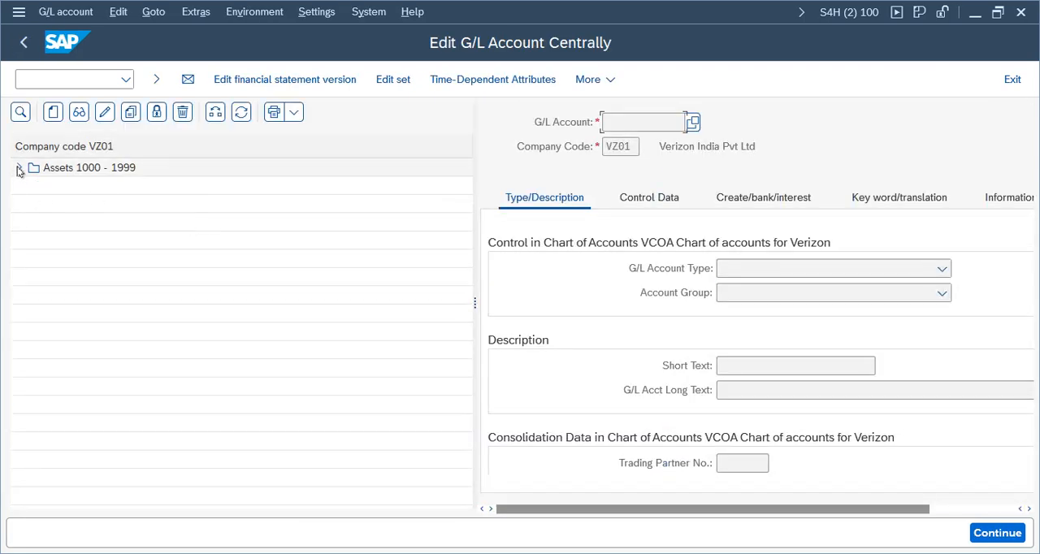
click(19, 168)
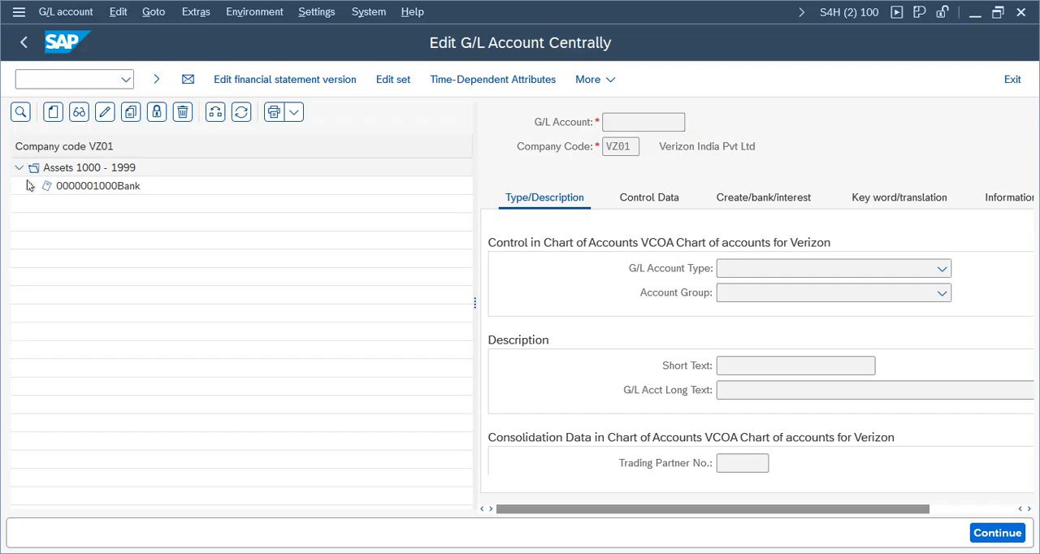
Step: Copy the Bank account 1000 to a new G/L account 1001 in company code VZ01
click(92, 189)
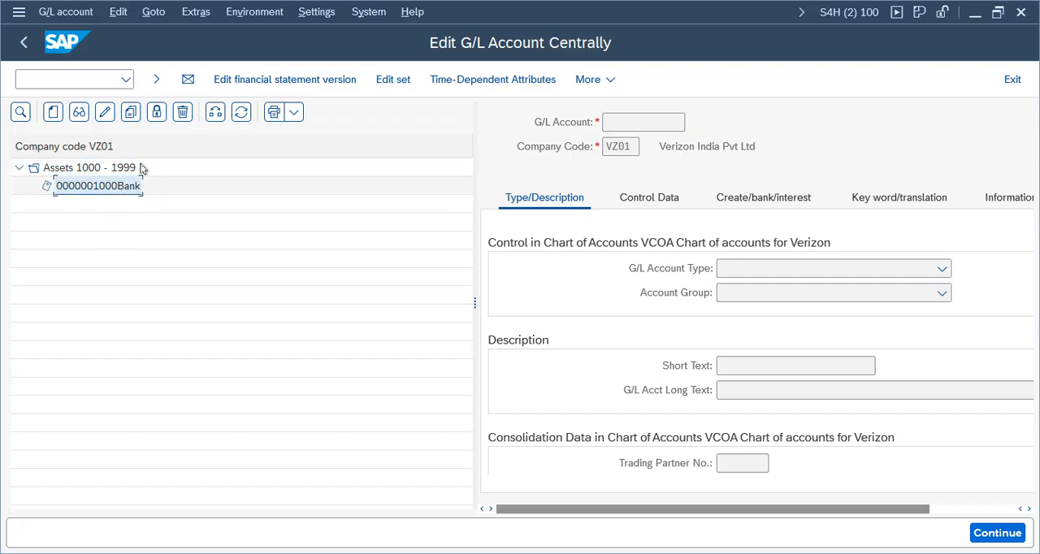
click(132, 113)
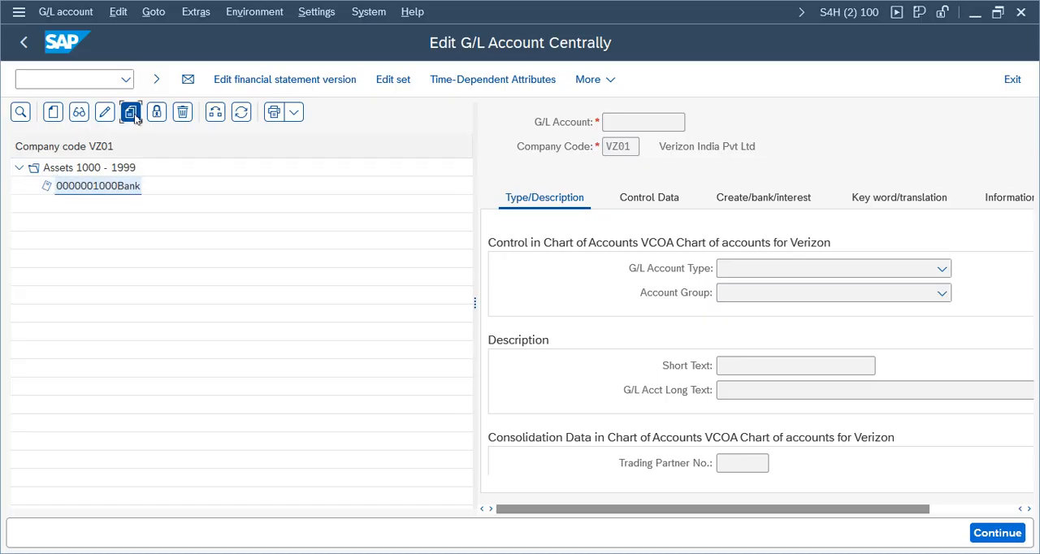
click(264, 327)
key(BackSpace)
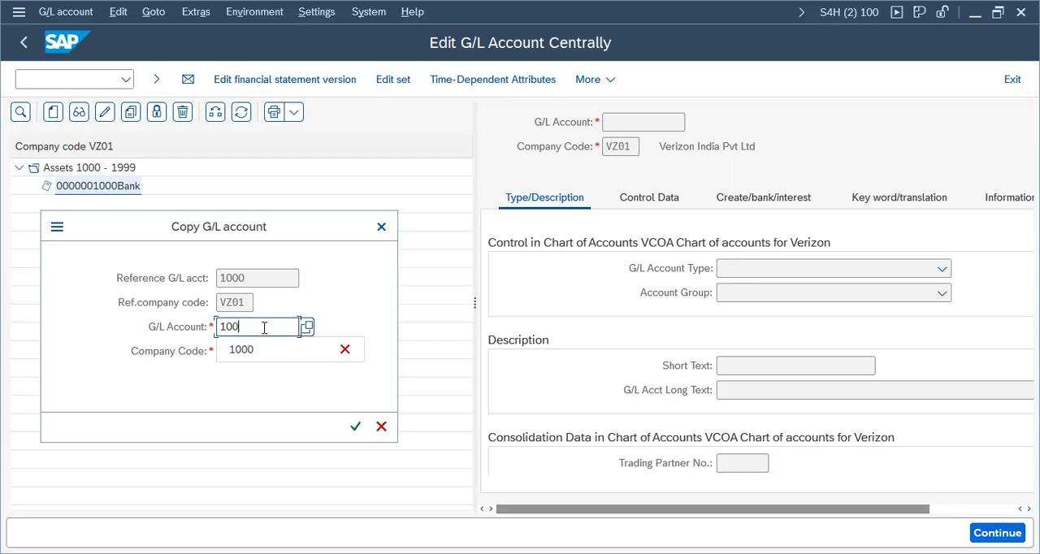
text(1)
click(355, 427)
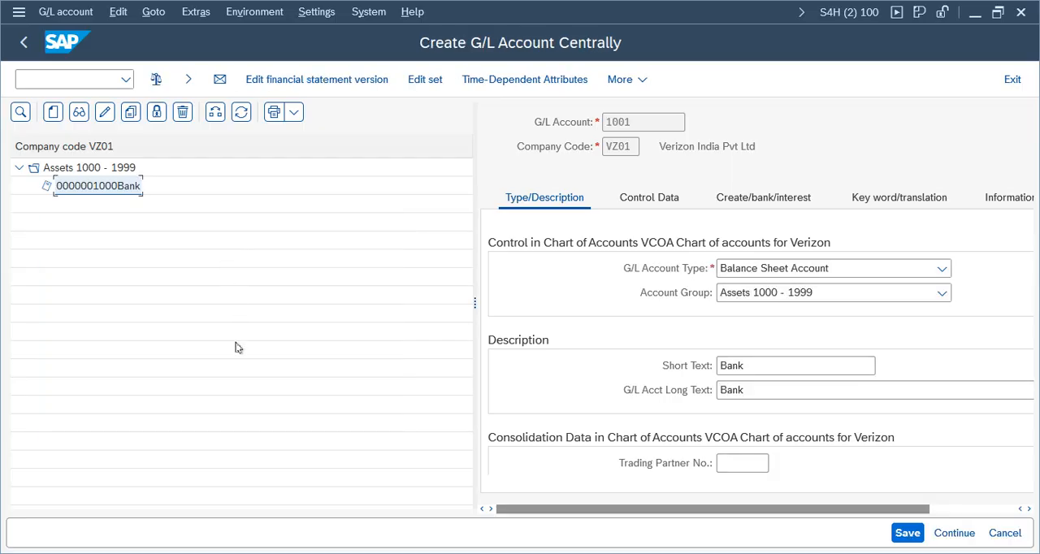
Step: Replace the short text of G/L account 1001 with Cash
drag(475, 311, 330, 309)
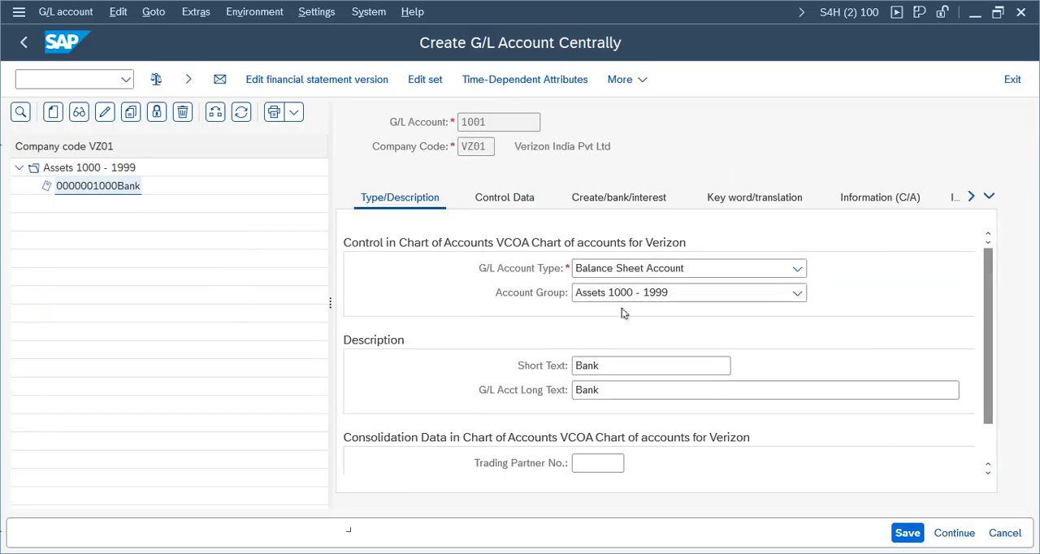
click(616, 389)
click(642, 372)
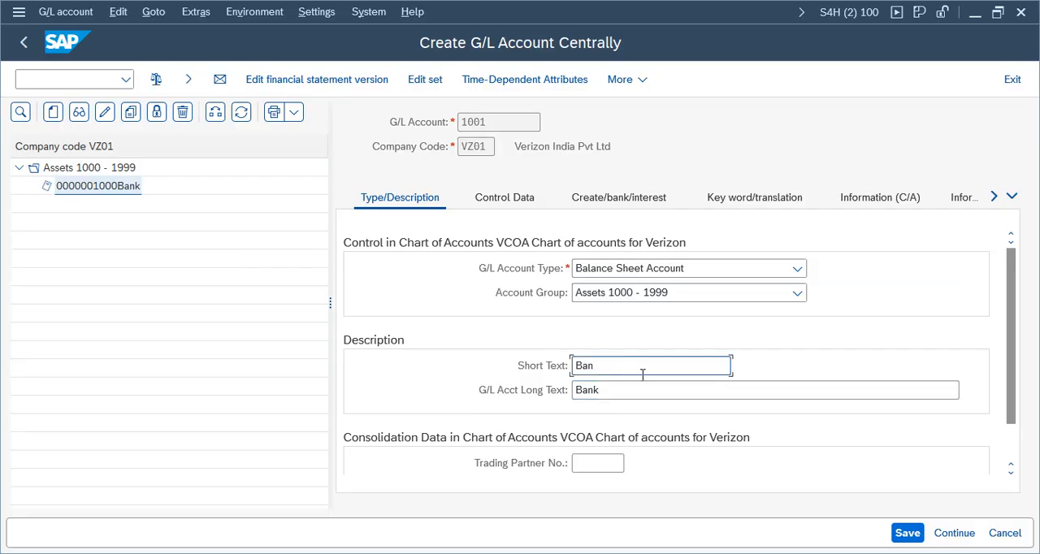
key(BackSpace)
key(BackSpace)
key(BackSpace)
text(cS)
key(BackSpace)
key(BackSpace)
text(Cash)
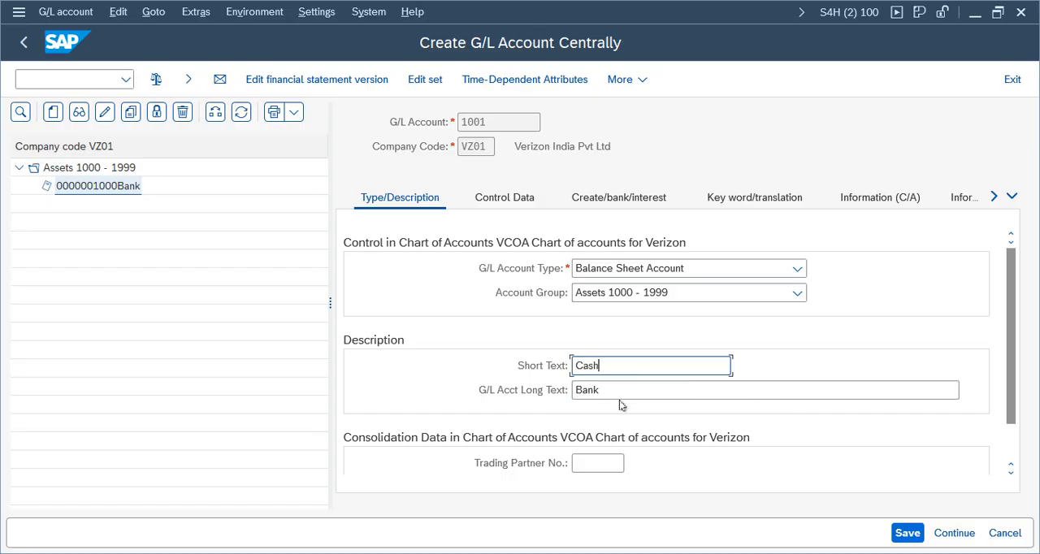
Step: Replace the long text of G/L account 1001 with Cash
click(653, 394)
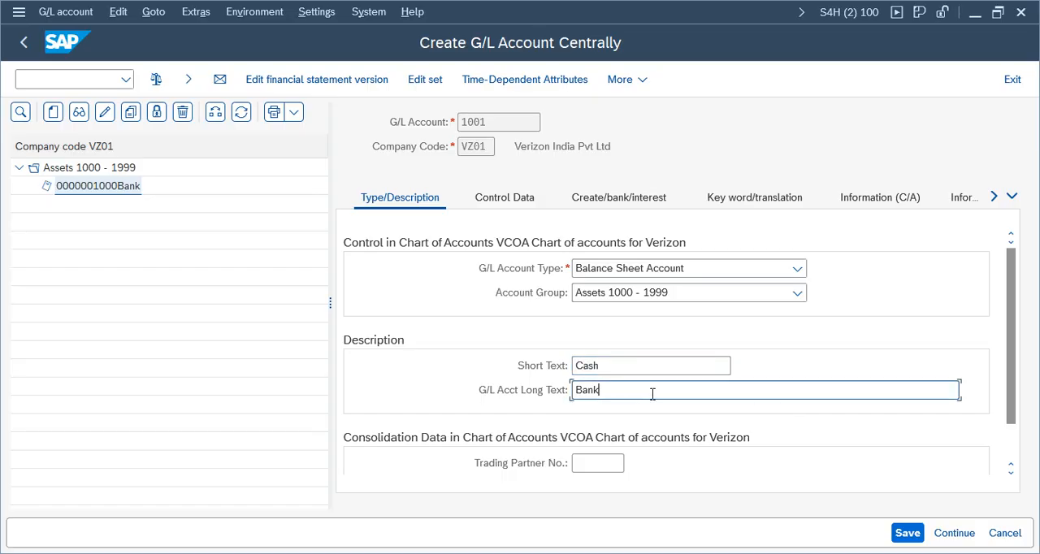
key(BackSpace)
key(BackSpace)
key(BackSpace)
text(Cash)
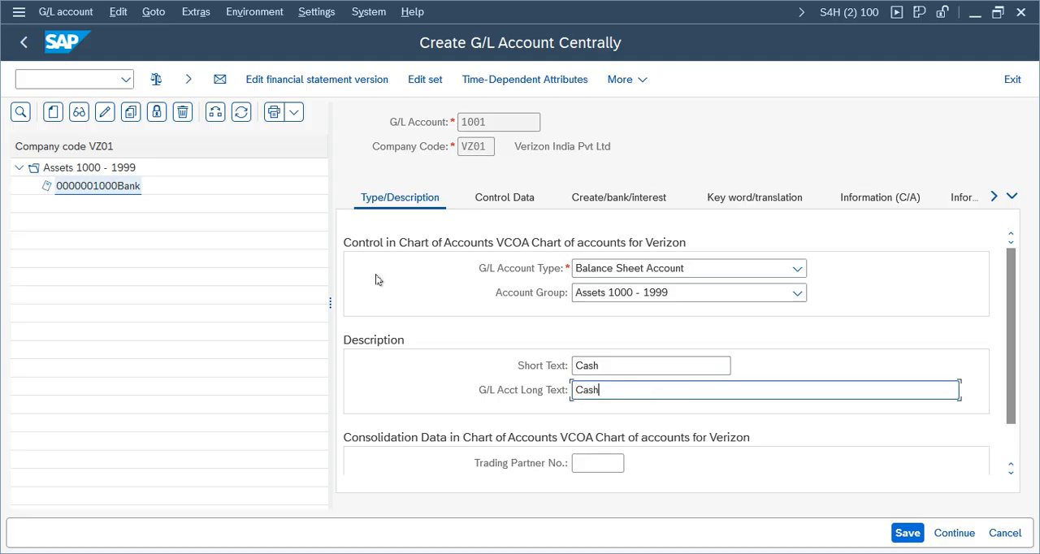
Step: Check the document creation settings and descriptions copied to account 1001
click(488, 203)
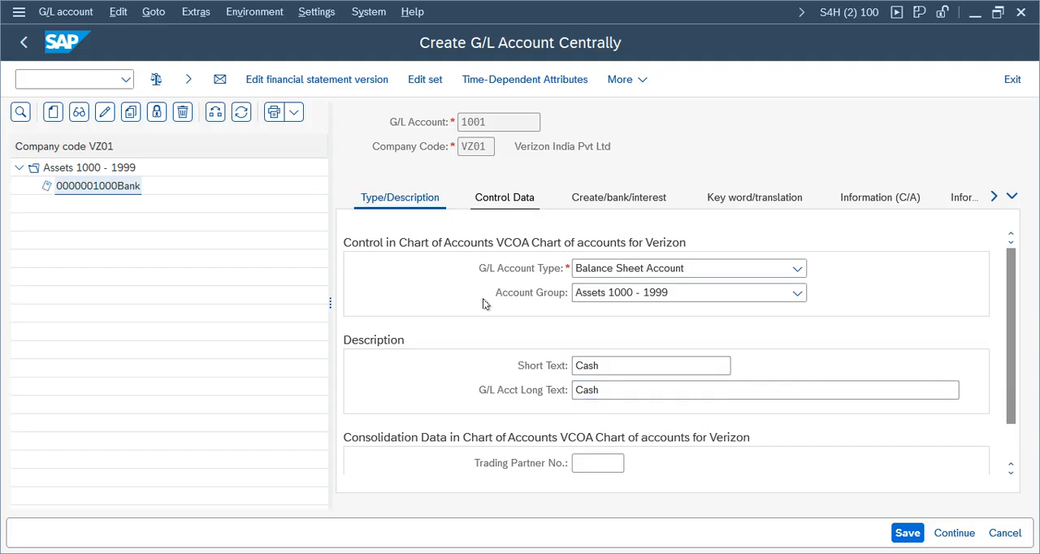
click(614, 203)
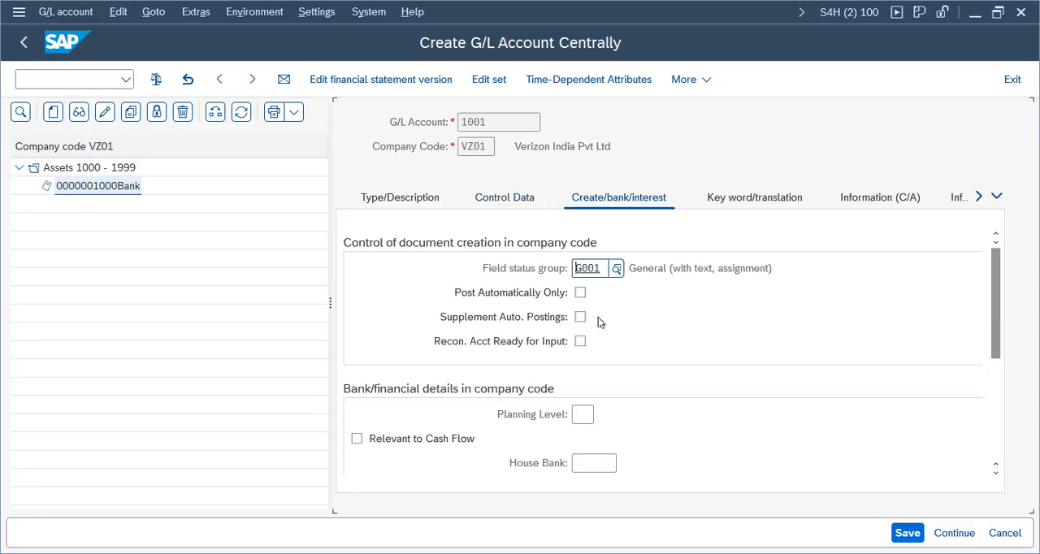
click(407, 203)
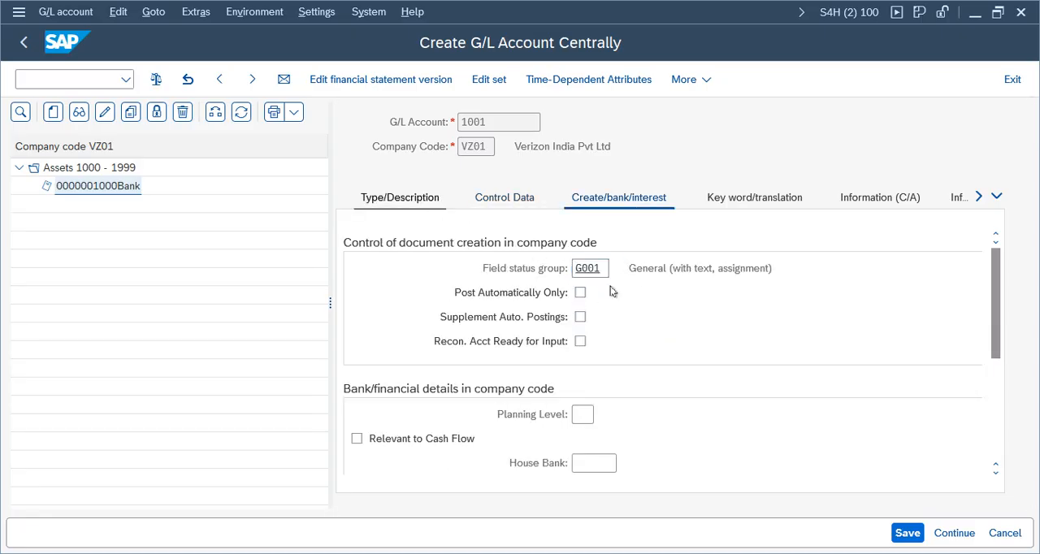
Step: Save the new Cash account 1001 in company code VZ01 and leave central G/L account maintenance
click(907, 534)
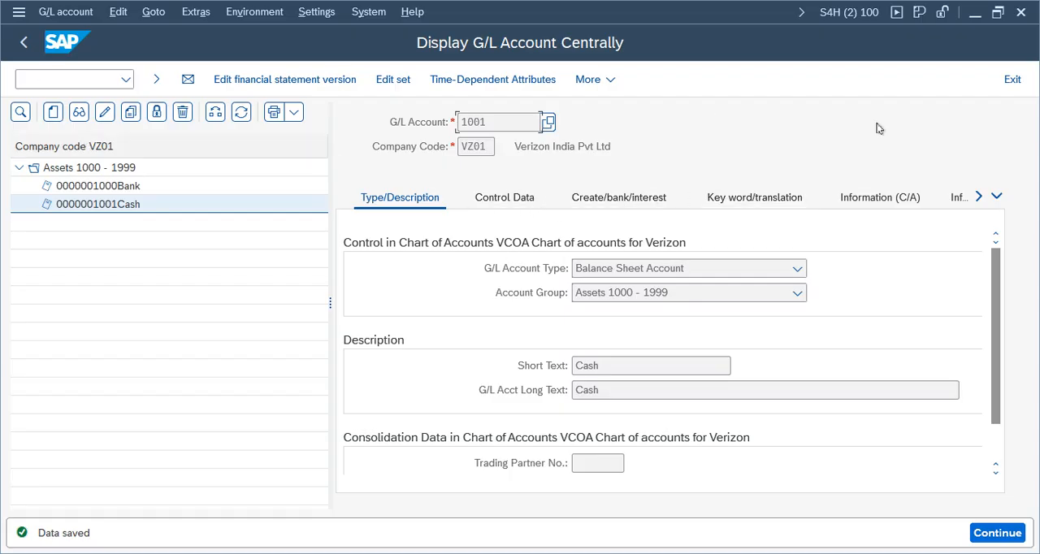
click(1013, 79)
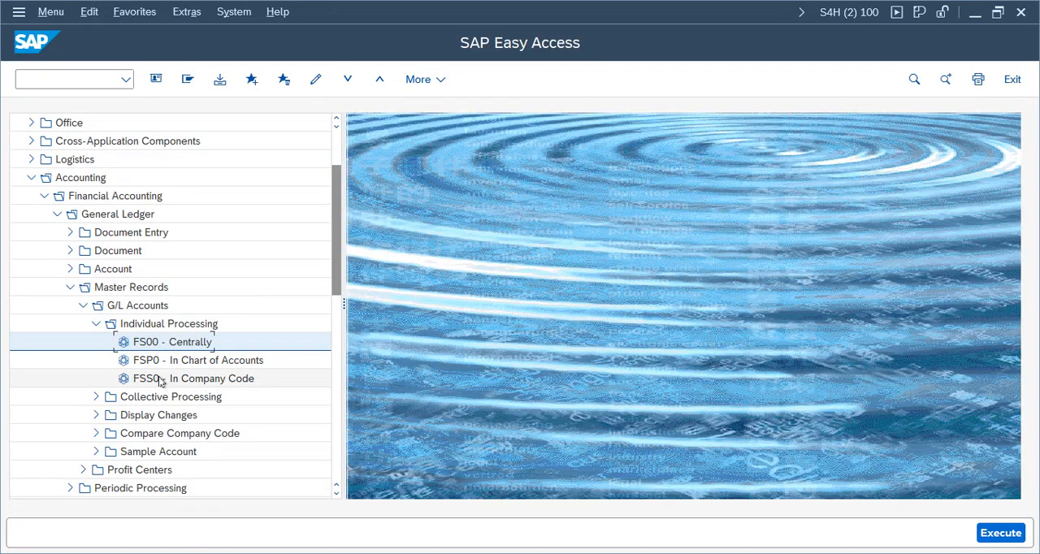
Step: Open transaction FSP0 and display Cash account 1001 in chart of accounts VCOA, widening the detail area
double_click(160, 362)
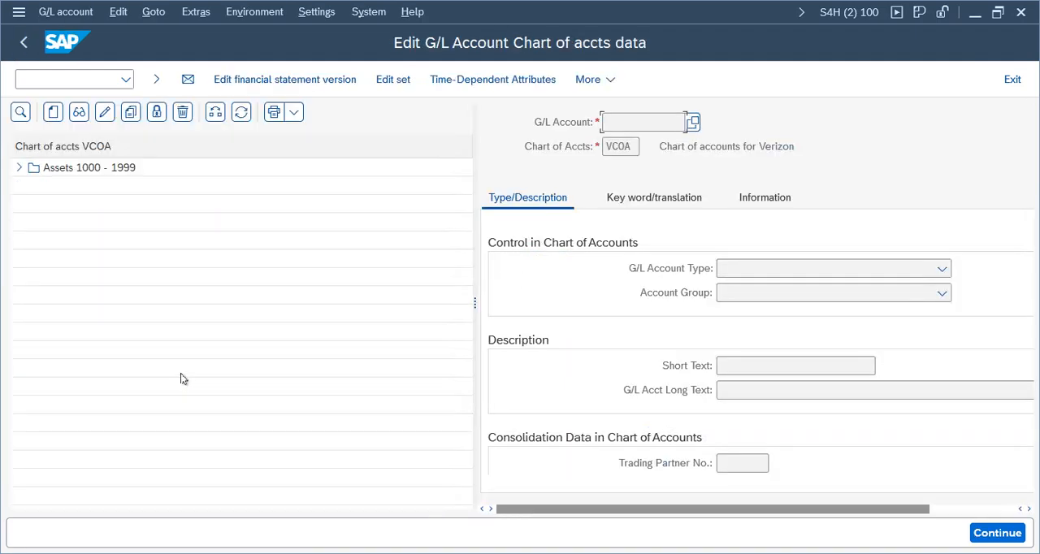
click(19, 168)
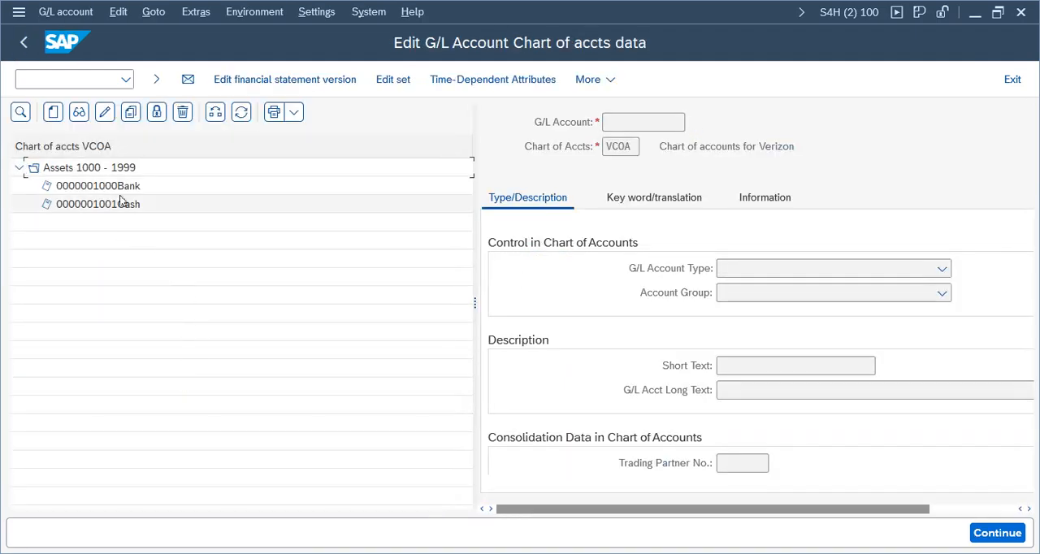
double_click(121, 189)
double_click(124, 204)
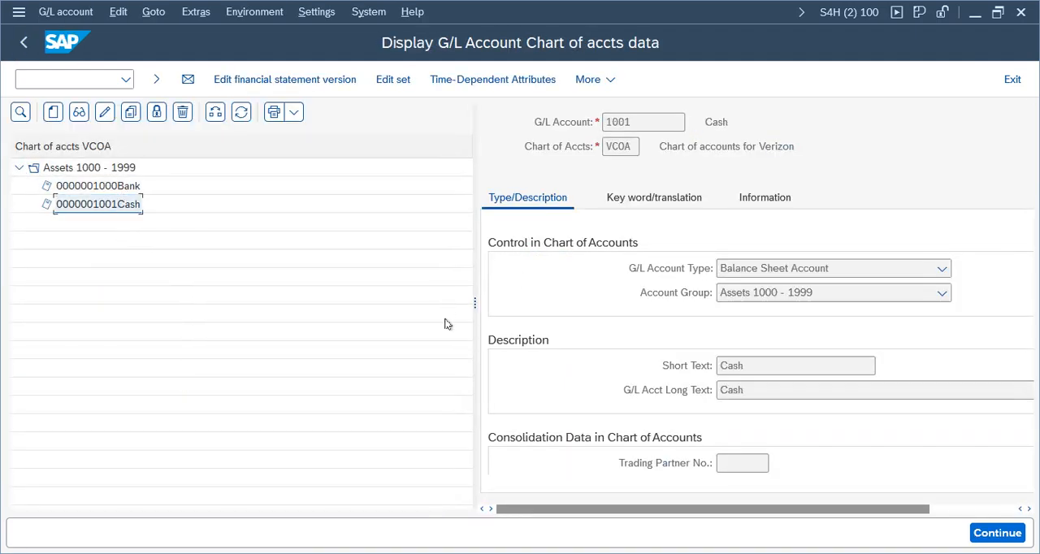
drag(476, 309, 265, 307)
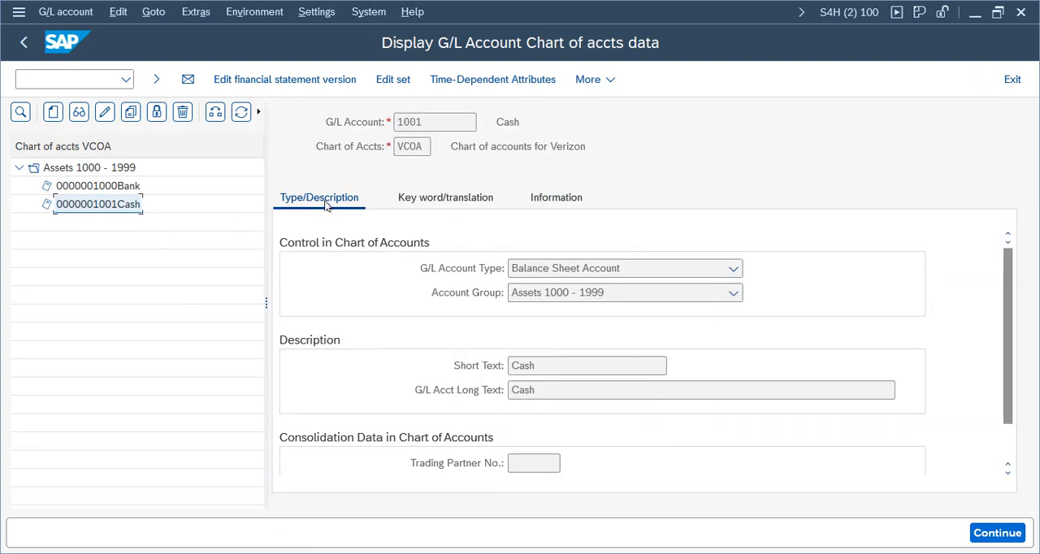
Step: Review account 1001's type and description, keyword/translation and creation information at chart of accounts level, and exit the transaction
click(561, 199)
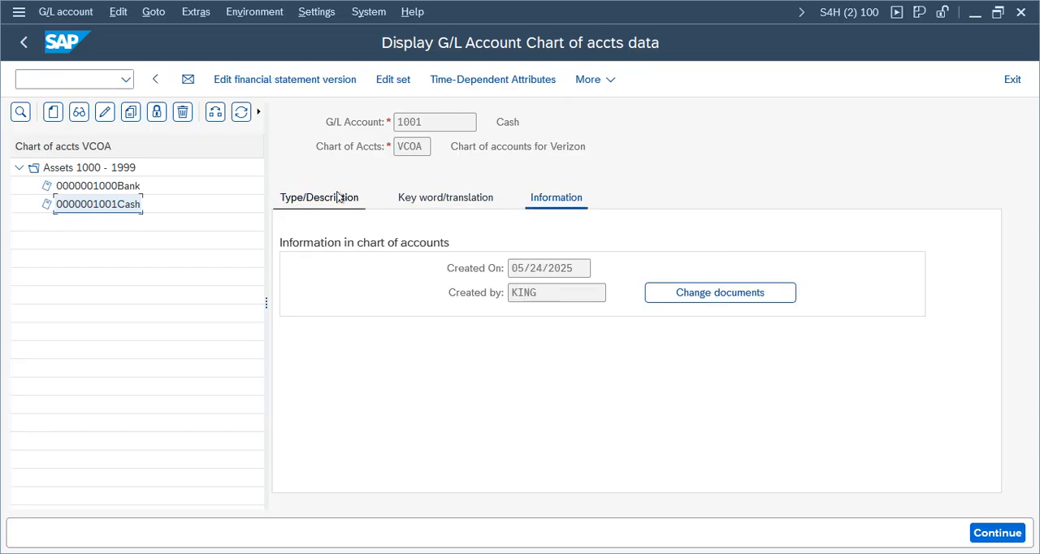
click(345, 197)
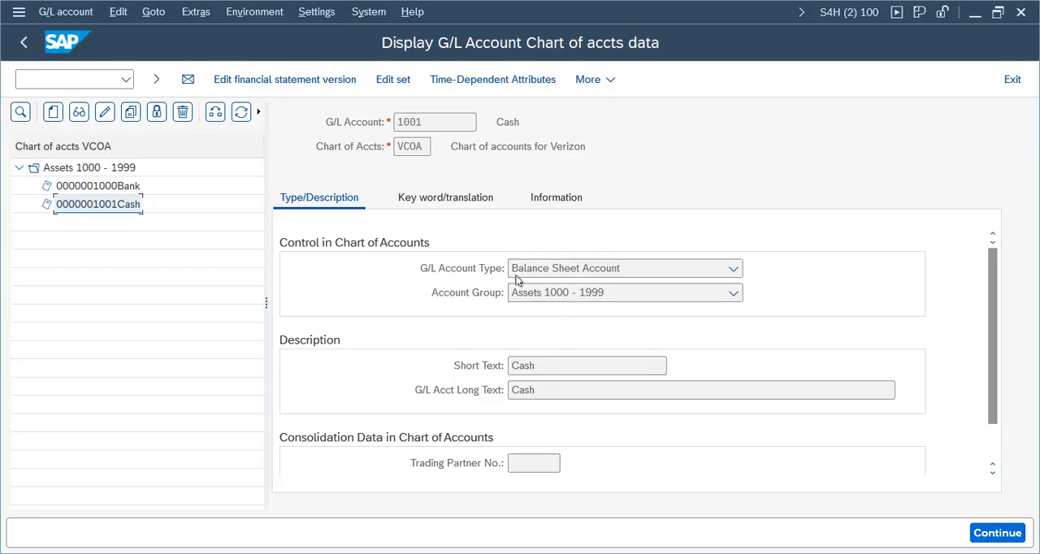
click(437, 203)
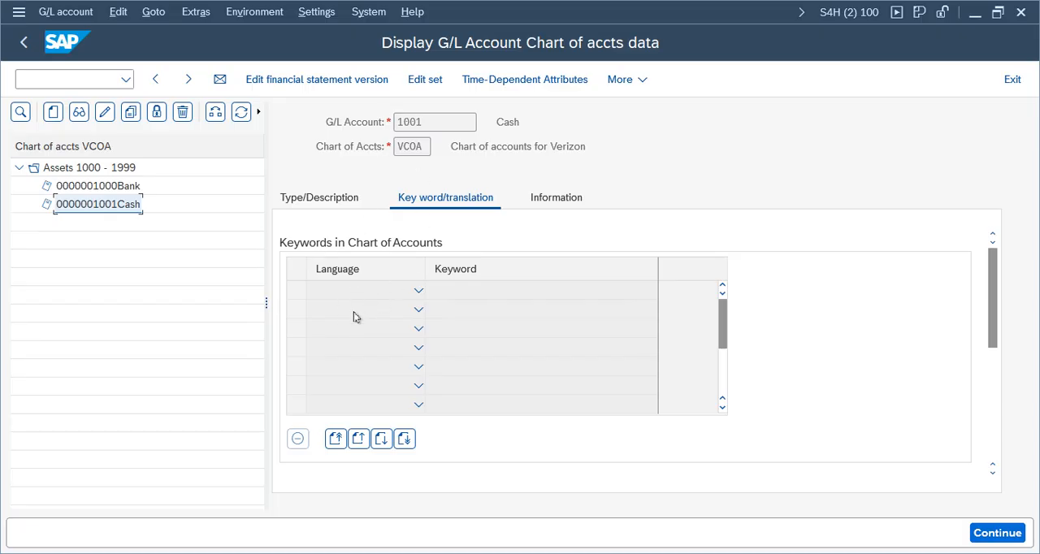
click(329, 200)
click(566, 203)
drag(551, 293, 467, 288)
drag(583, 274, 457, 280)
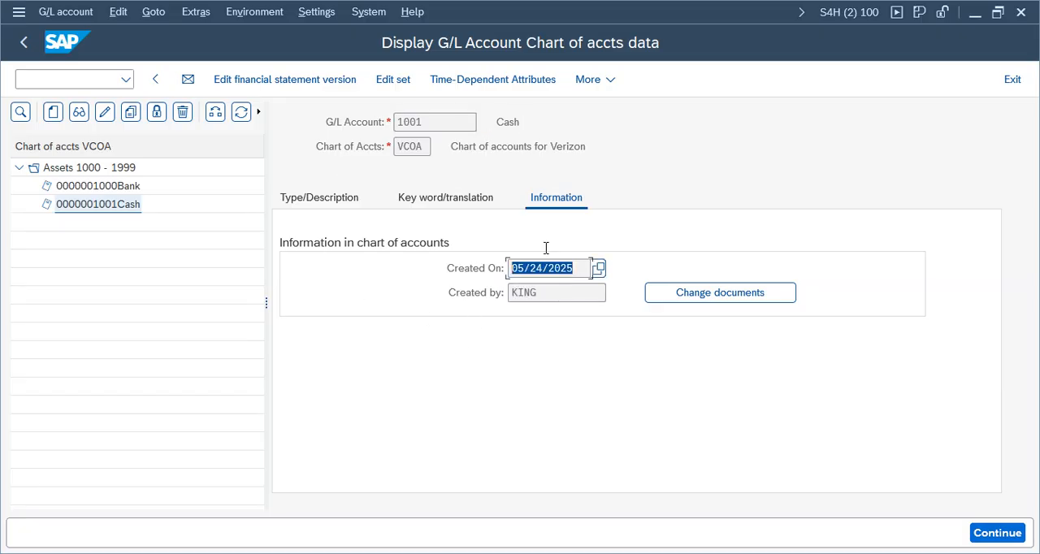
click(331, 203)
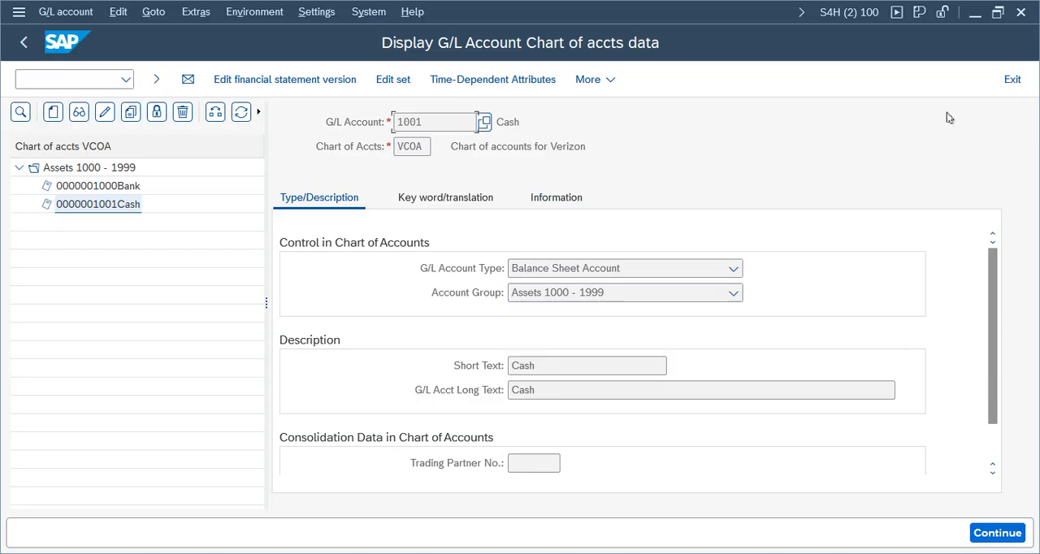
click(1012, 79)
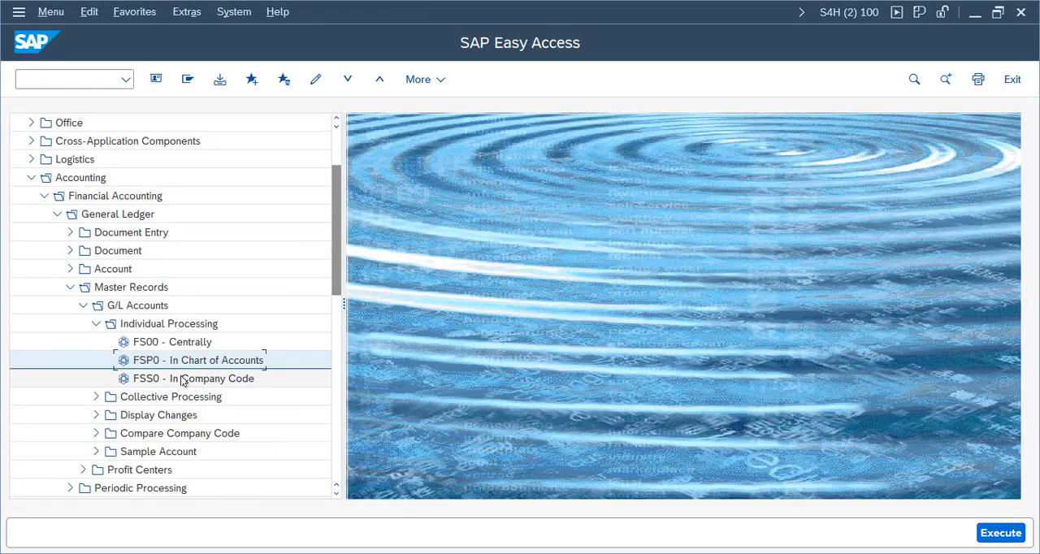
Step: Open transaction FSS0 and display Bank account 1000 in company code VZ01, widening the detail area
click(184, 378)
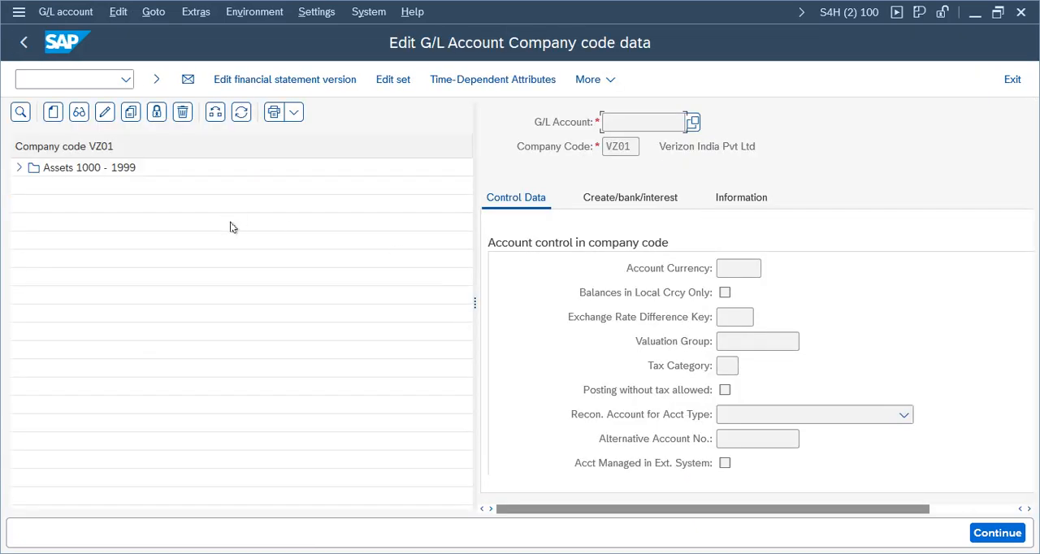
drag(474, 302, 340, 300)
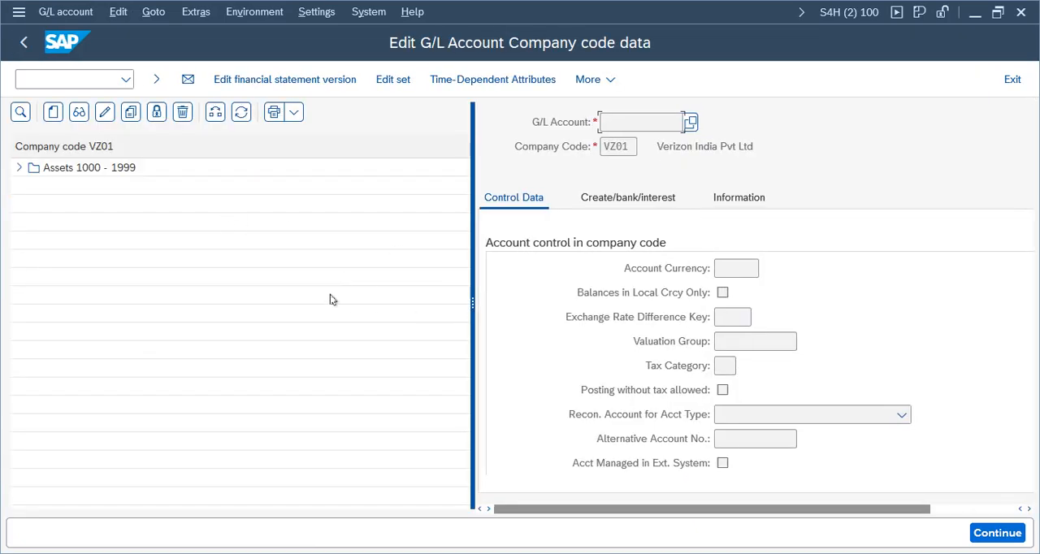
click(19, 168)
double_click(85, 187)
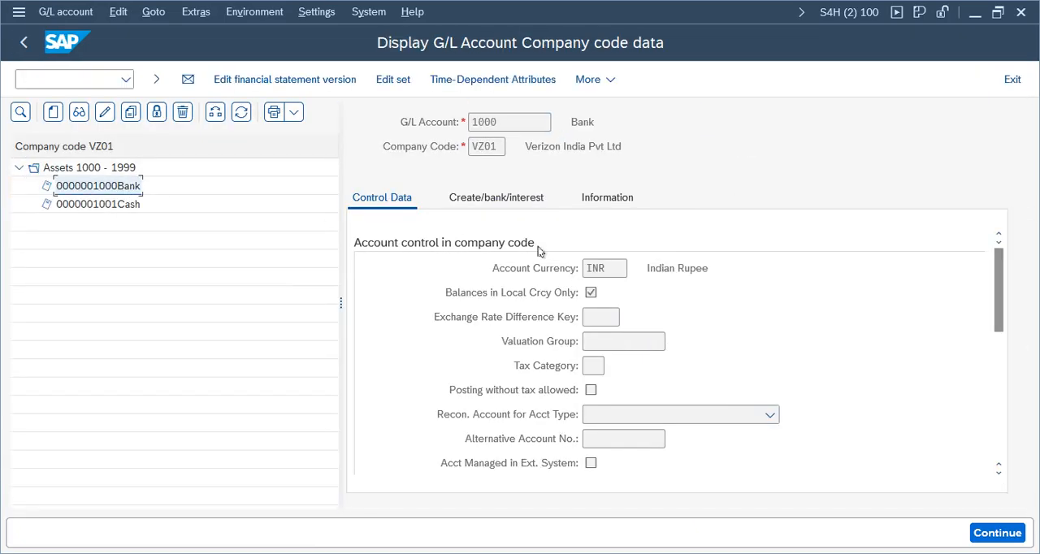
Step: Review the account currency, company code and sort key in Bank account 1000's control data
drag(610, 272, 566, 274)
drag(503, 149, 471, 150)
click(619, 272)
drag(1006, 281, 1004, 368)
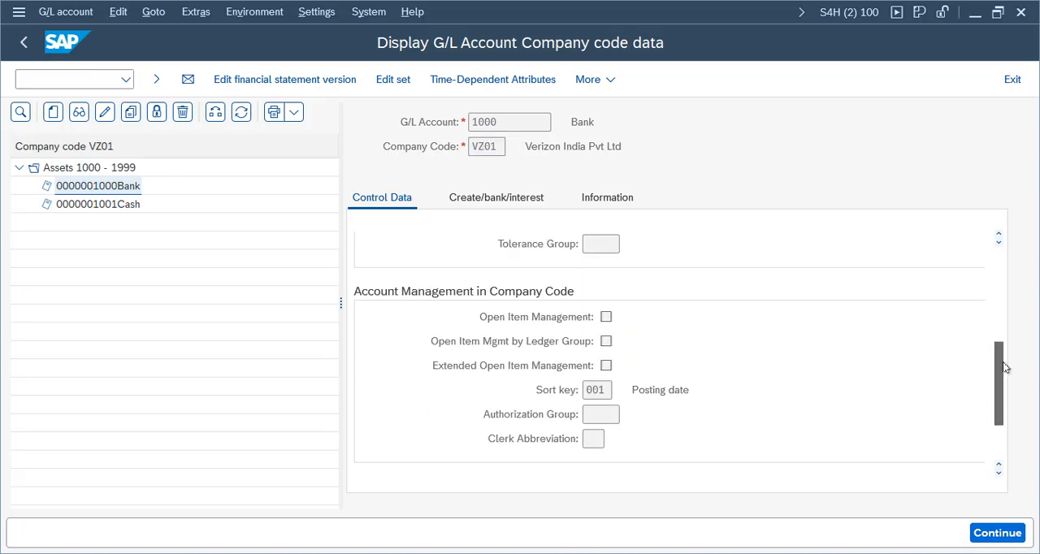
double_click(602, 390)
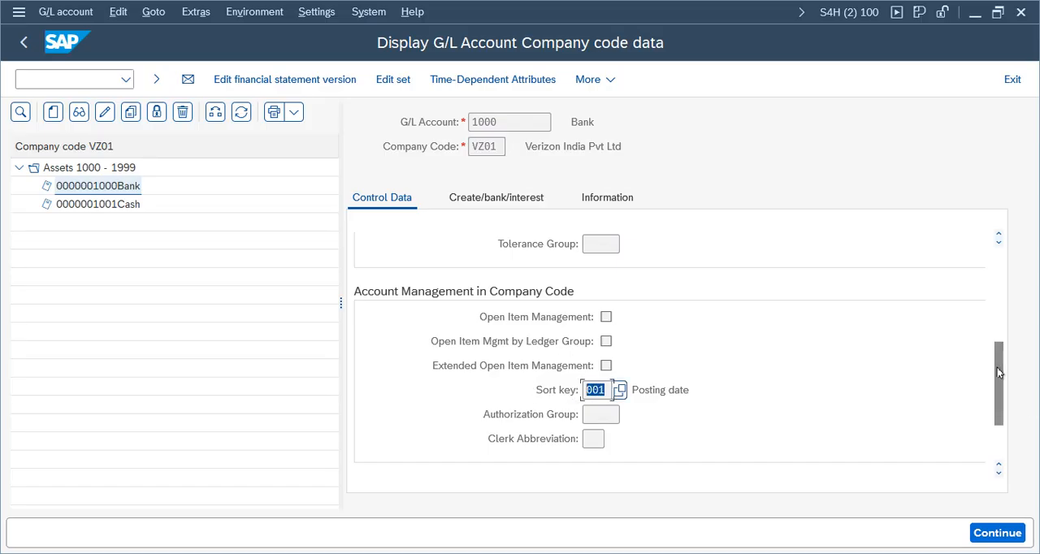
drag(1000, 372, 1000, 381)
Step: Check the document creation settings and company code information of Bank account 1000, and exit the transaction
click(503, 200)
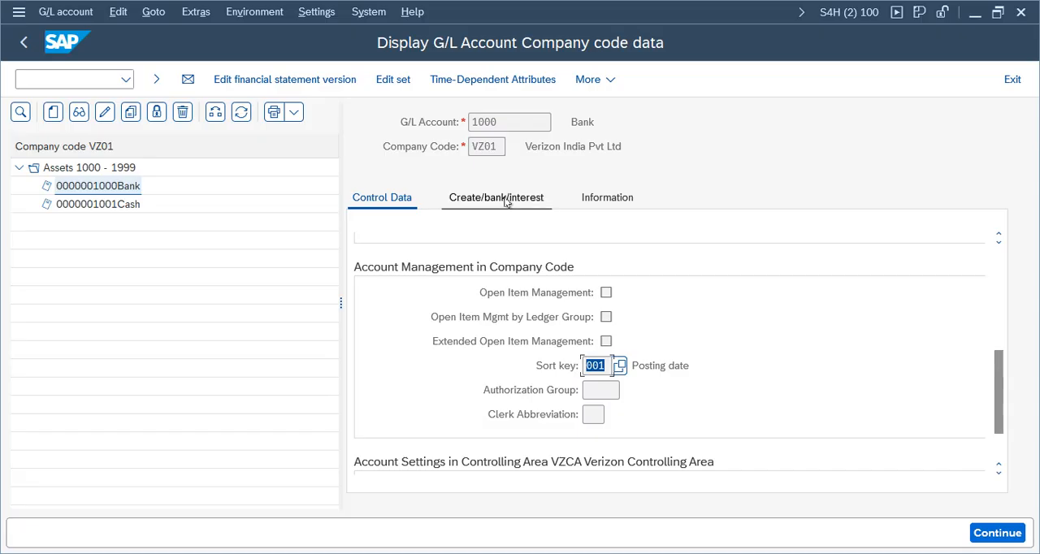
click(610, 200)
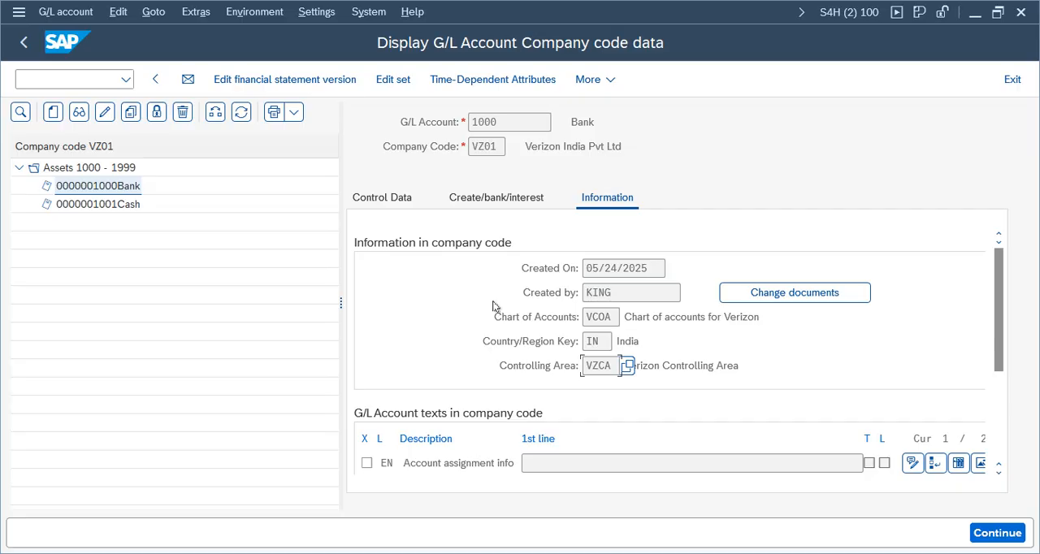
click(1012, 79)
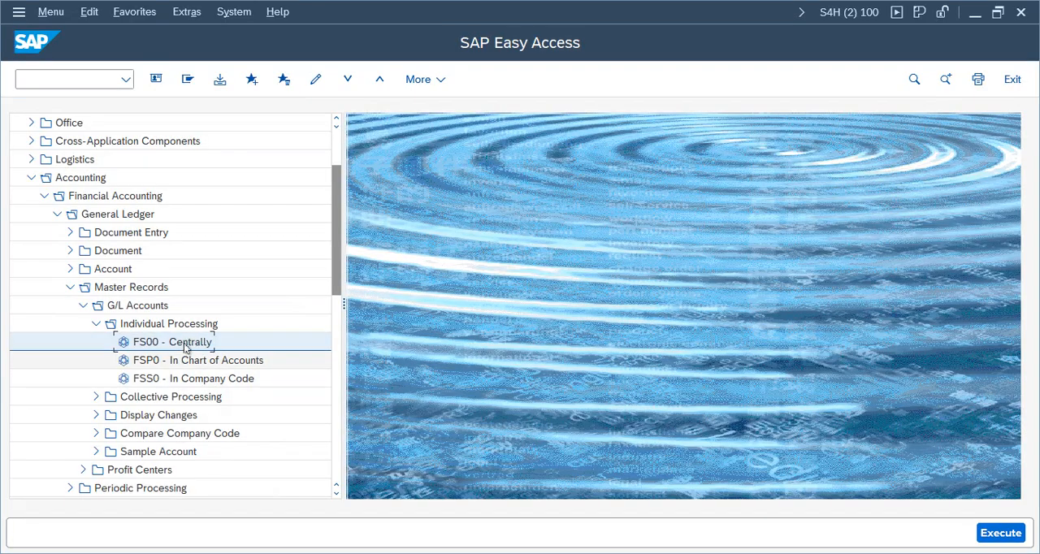
Step: Open transaction FS00 and display Bank account 1000 centrally for company code VZ01, widening the detail area
click(203, 361)
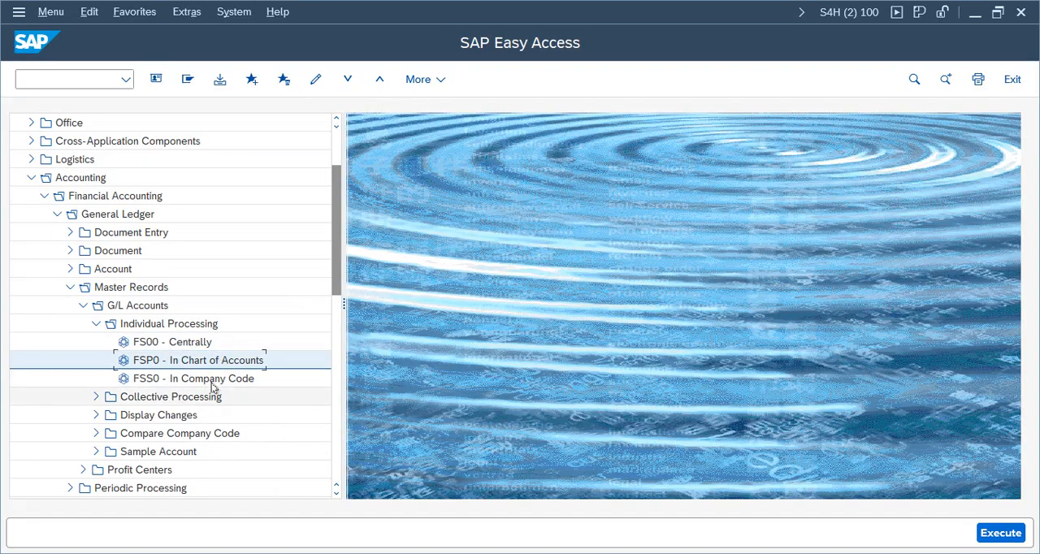
click(211, 381)
double_click(180, 343)
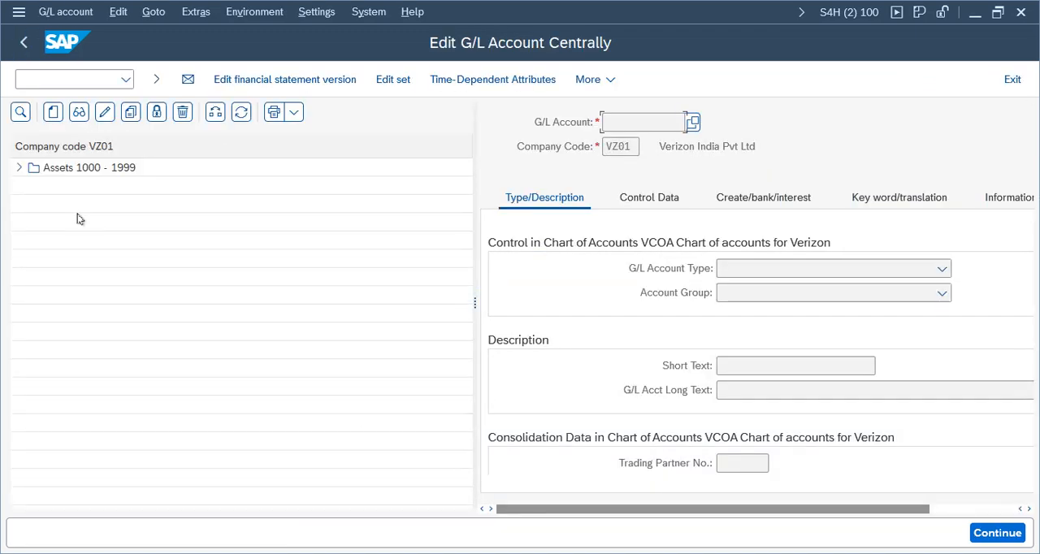
click(18, 167)
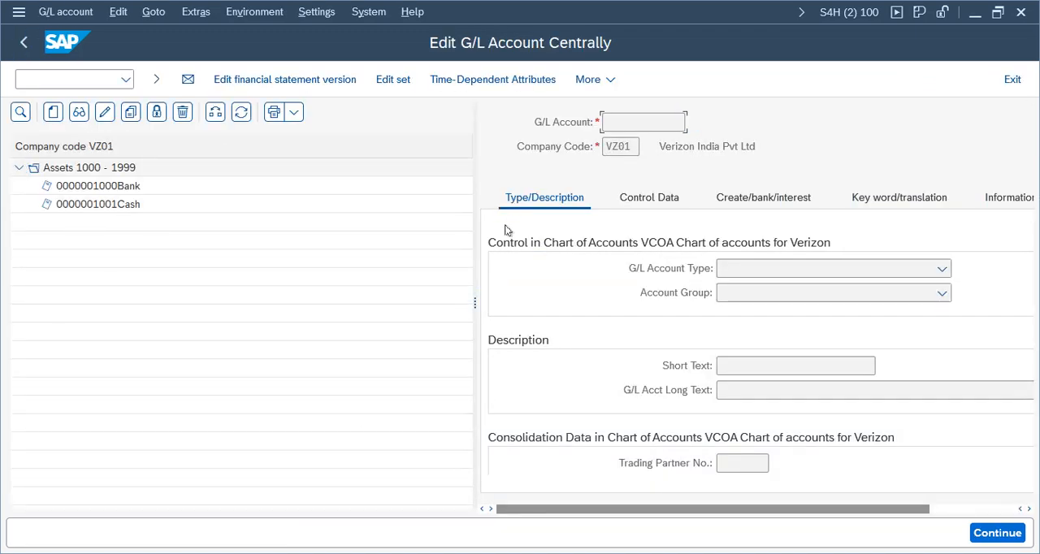
drag(478, 317, 244, 307)
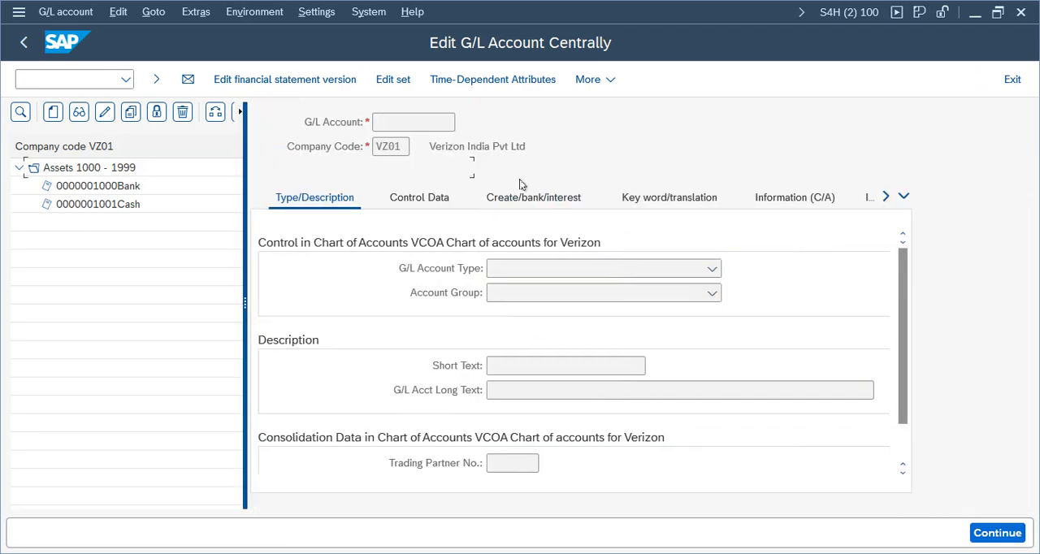
double_click(95, 186)
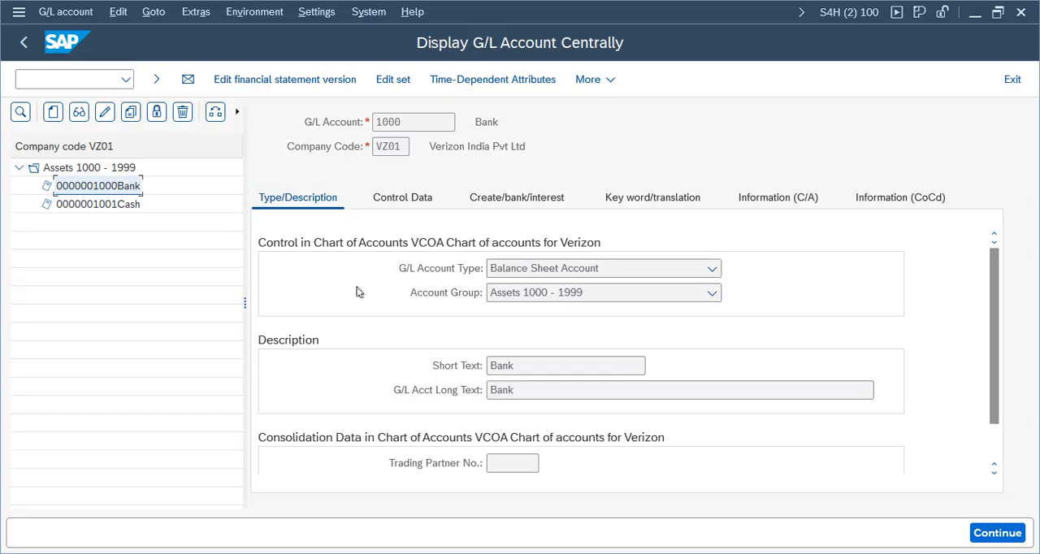
Step: Open General Table Display SE16N in a new session and set the status display to show the transaction code
click(85, 81)
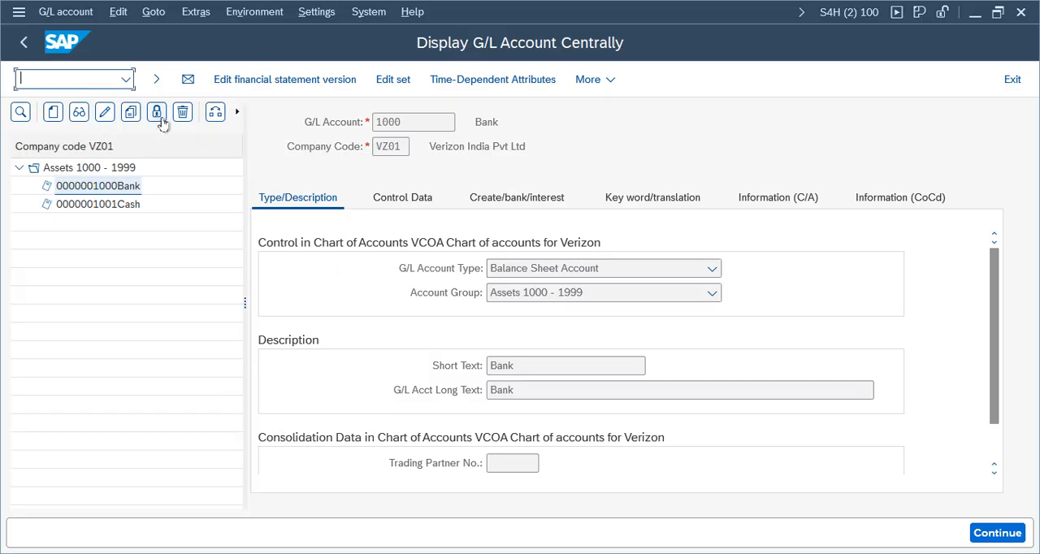
text(/ose16n)
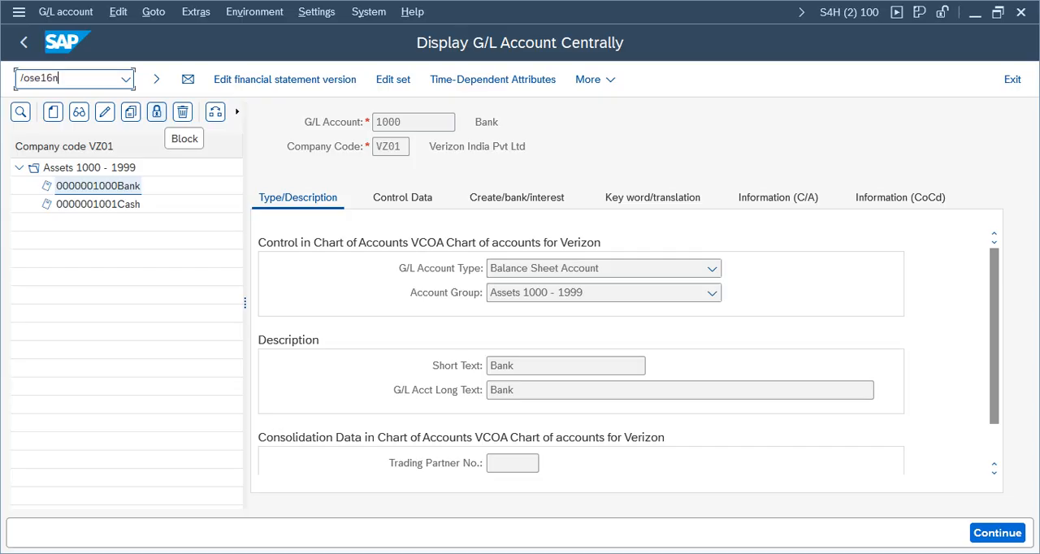
key(Return)
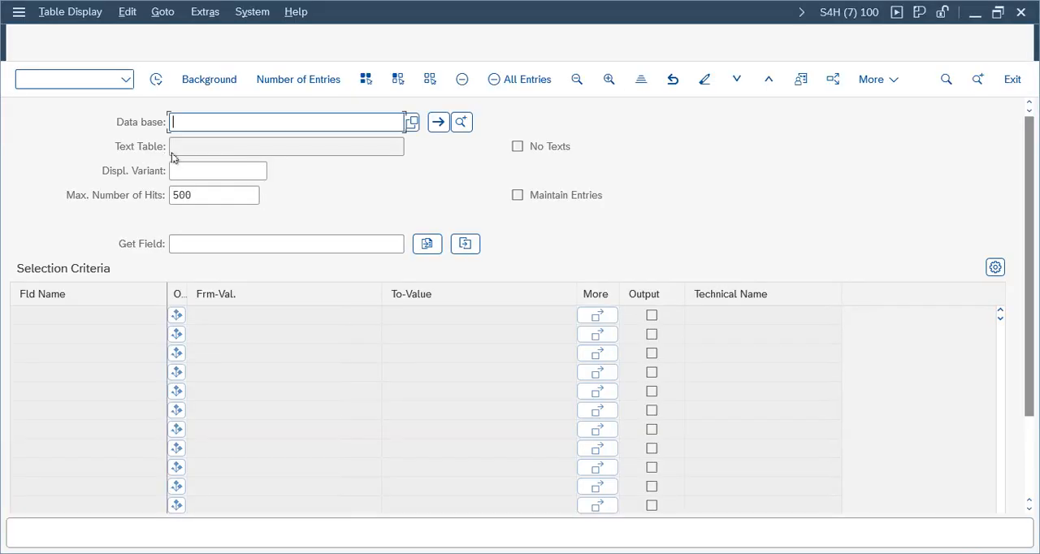
click(859, 13)
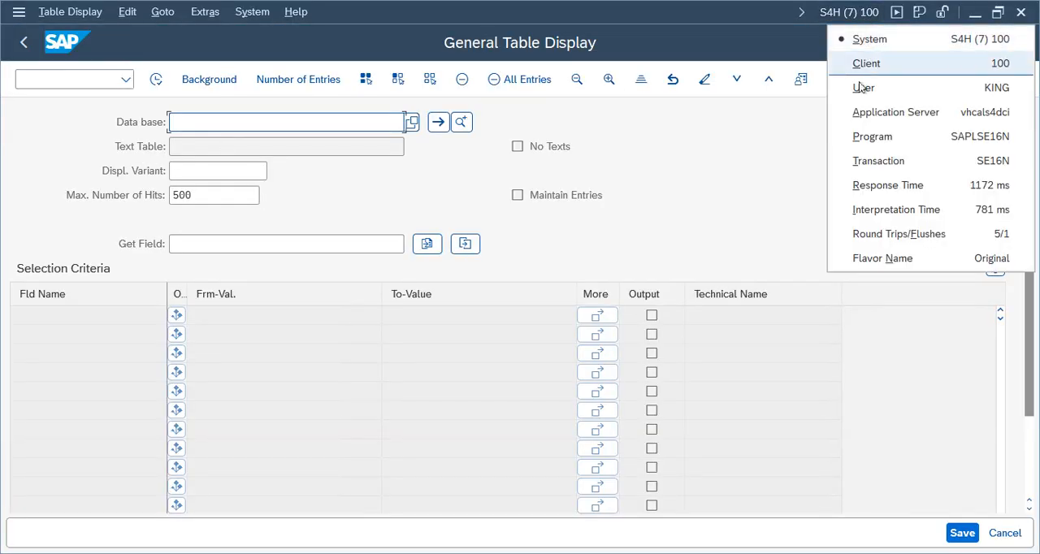
click(885, 161)
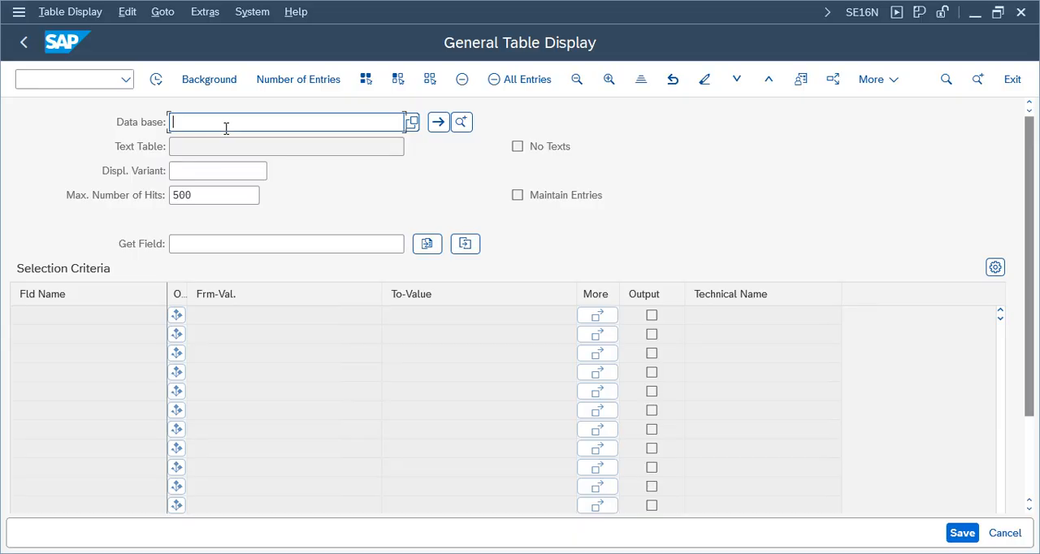
Step: List the entries of table SKA1 for chart of accounts VCOA
text(SKA1)
key(Return)
drag(520, 123, 705, 122)
drag(93, 334, 9, 334)
click(310, 337)
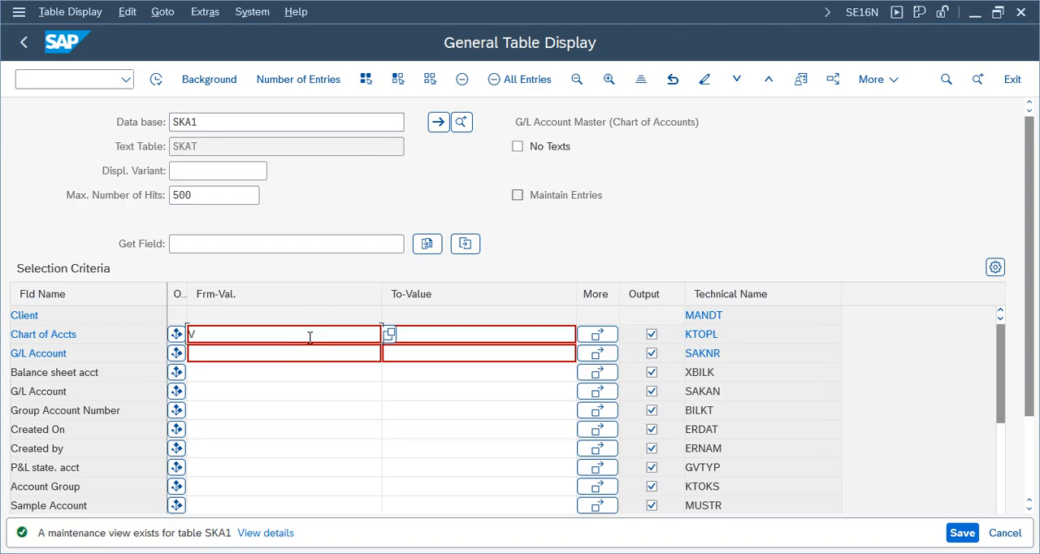
key(Return)
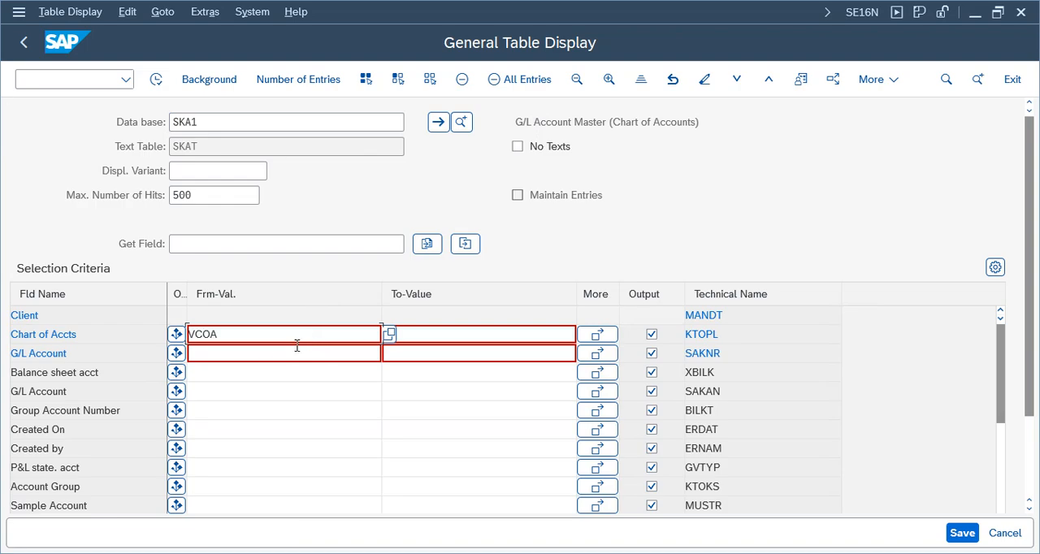
click(156, 80)
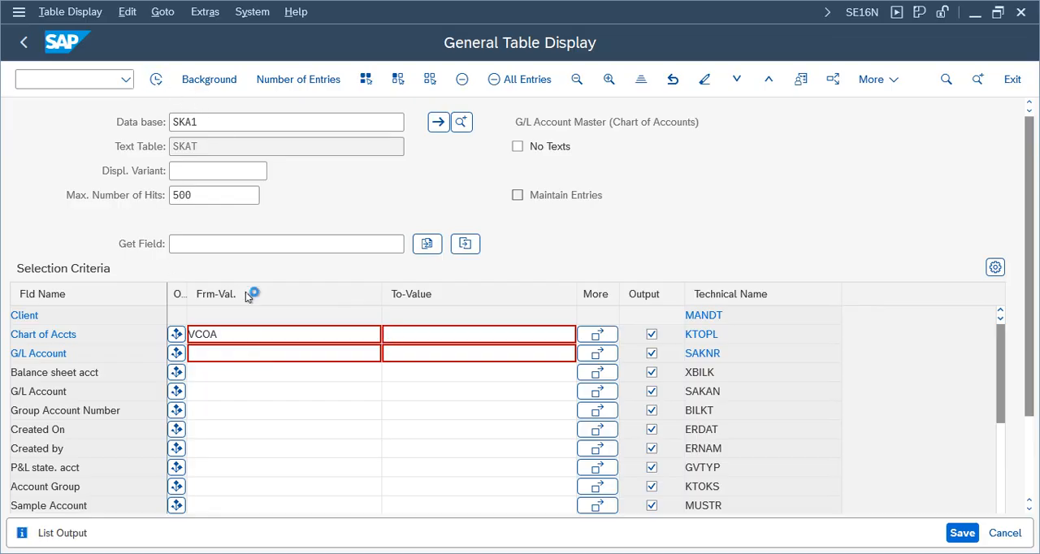
Step: Widen the G/L Account and B/S acct columns and examine the entries for accounts 1000 and 1001
double_click(130, 291)
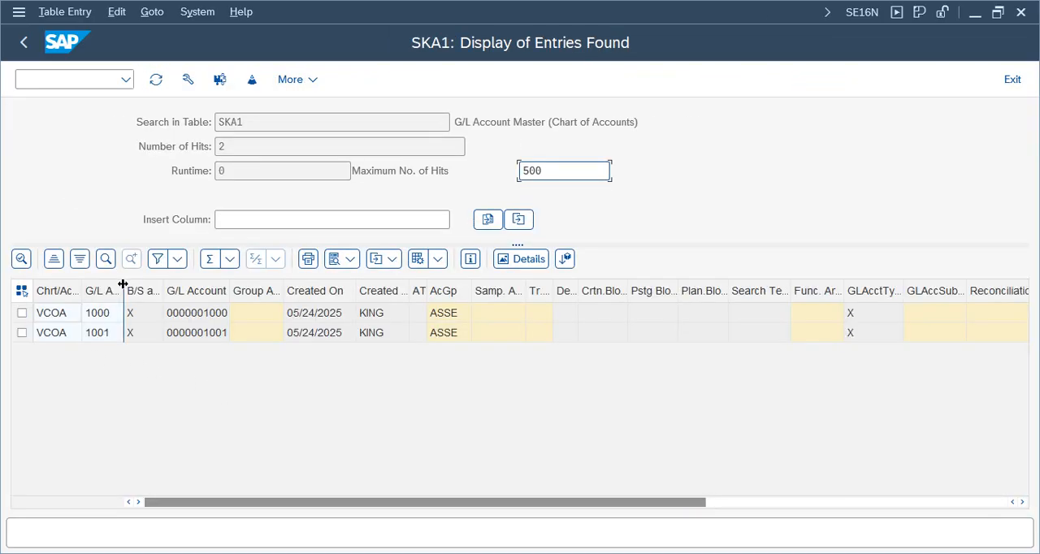
click(112, 317)
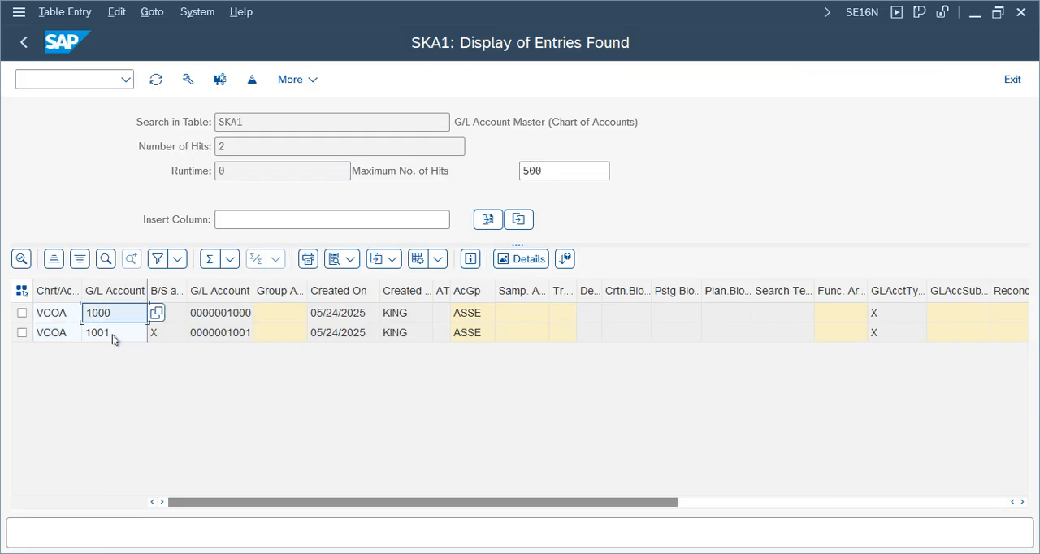
click(111, 335)
double_click(185, 285)
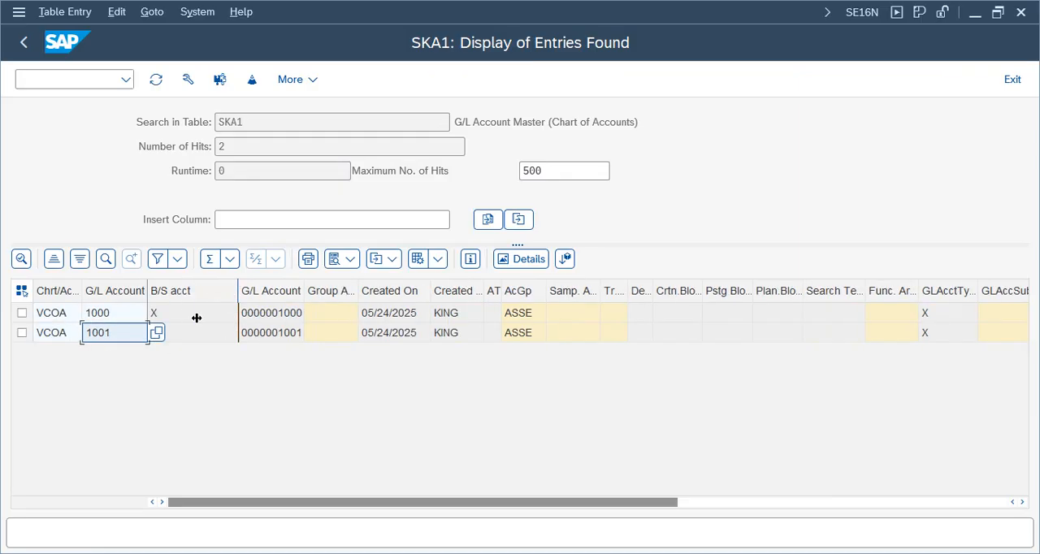
Step: Examine the balance sheet indicator, G/L account number, creation date and creator of accounts 1000 and 1001 in SKA1
click(176, 315)
click(185, 333)
click(285, 316)
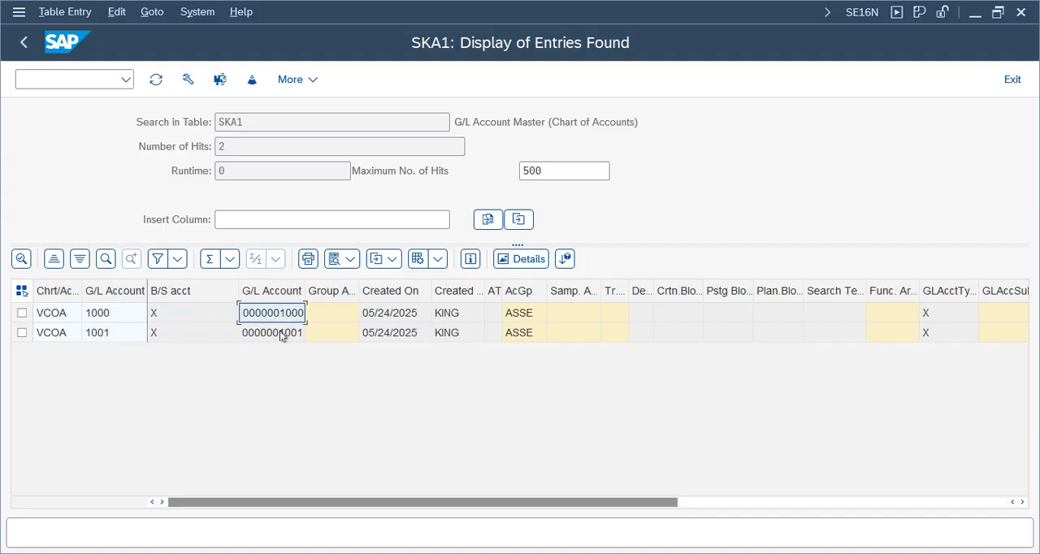
click(280, 332)
click(395, 318)
click(397, 337)
click(471, 334)
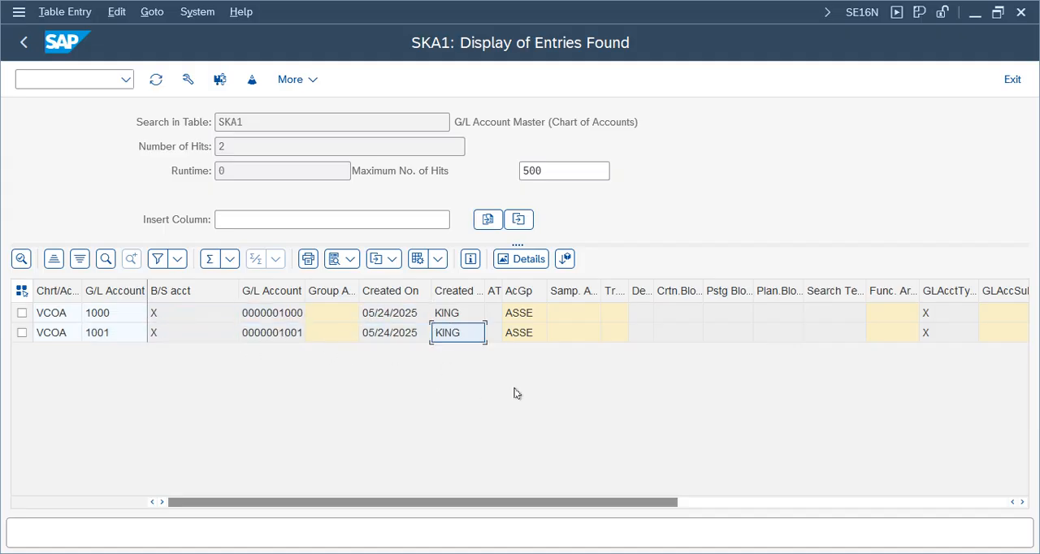
Step: Widen the Account Group column and view the list of possible G/L account groups for ASSE
click(524, 315)
drag(547, 285, 603, 317)
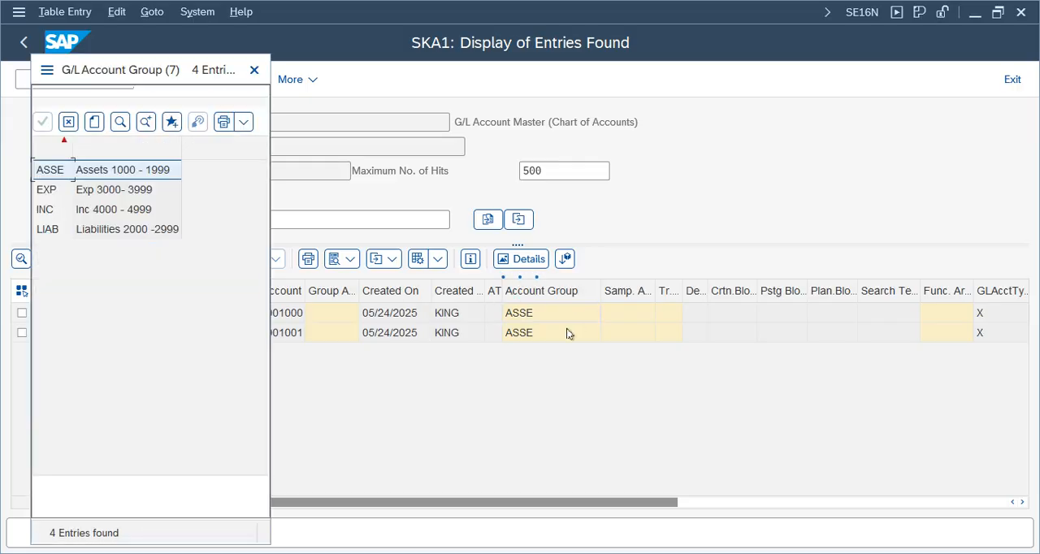
click(256, 70)
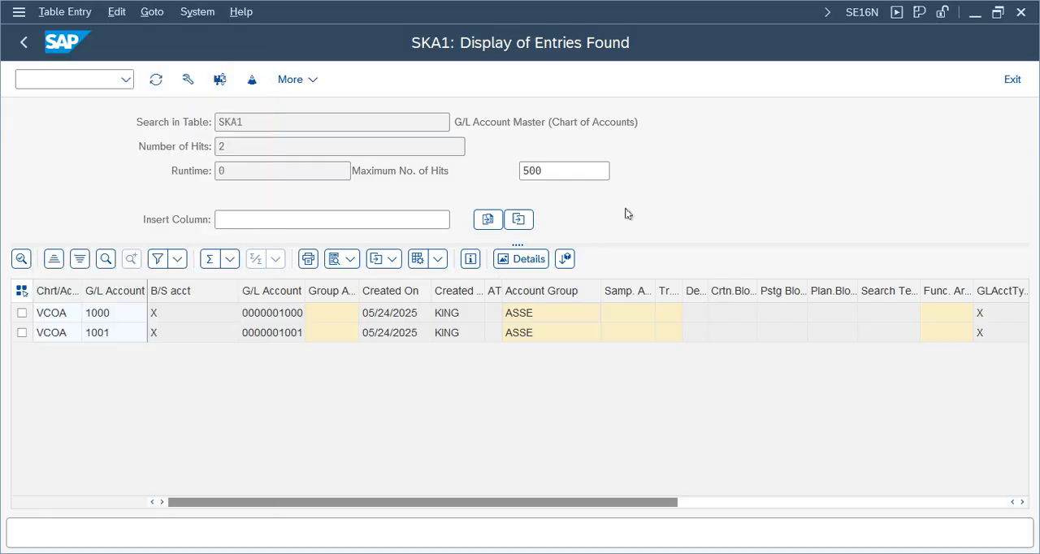
Step: Look up the meaning of G/L account type X in the list of possible values for account 1000
click(931, 332)
key(Right)
key(Right)
key(Right)
key(Right)
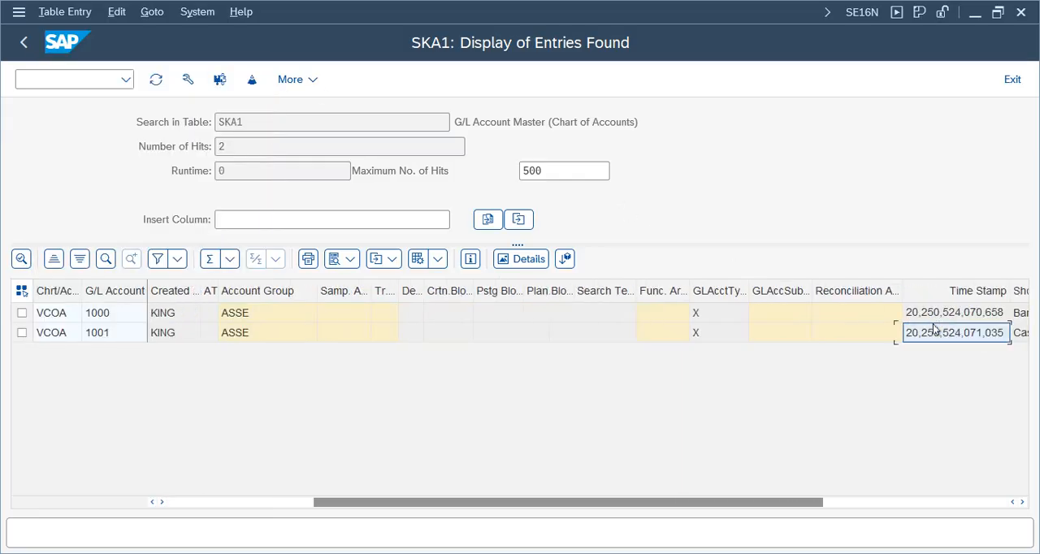
click(543, 316)
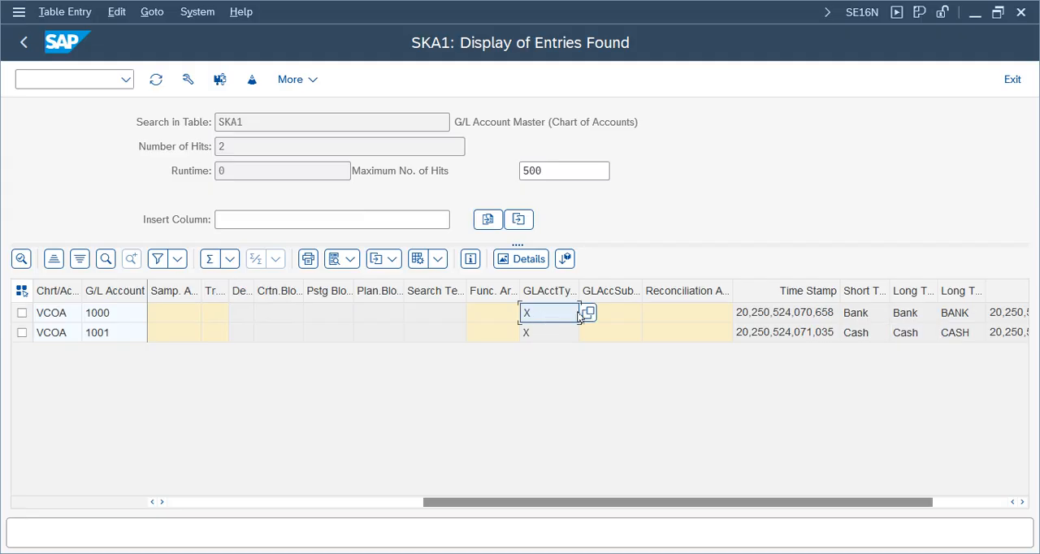
click(586, 313)
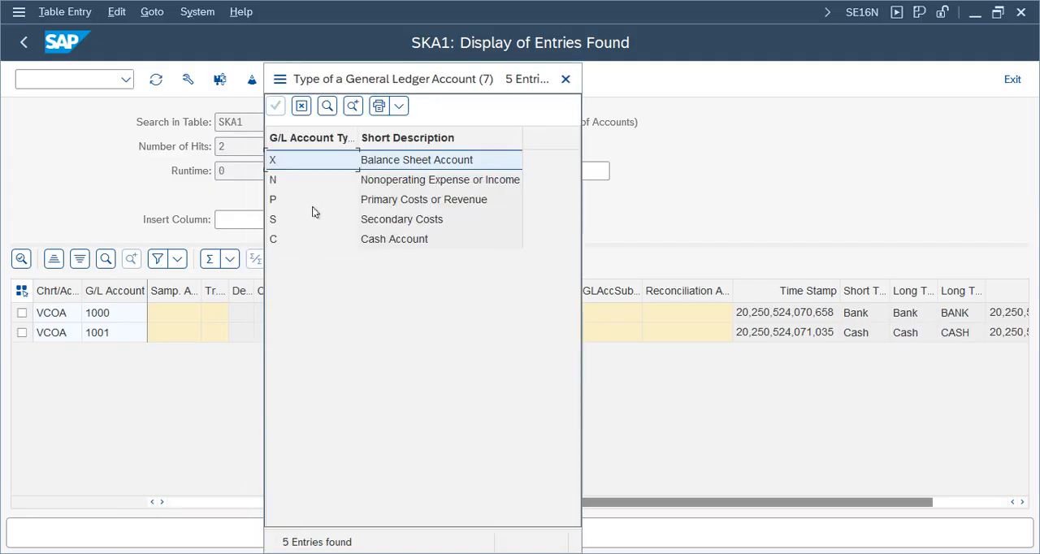
click(394, 164)
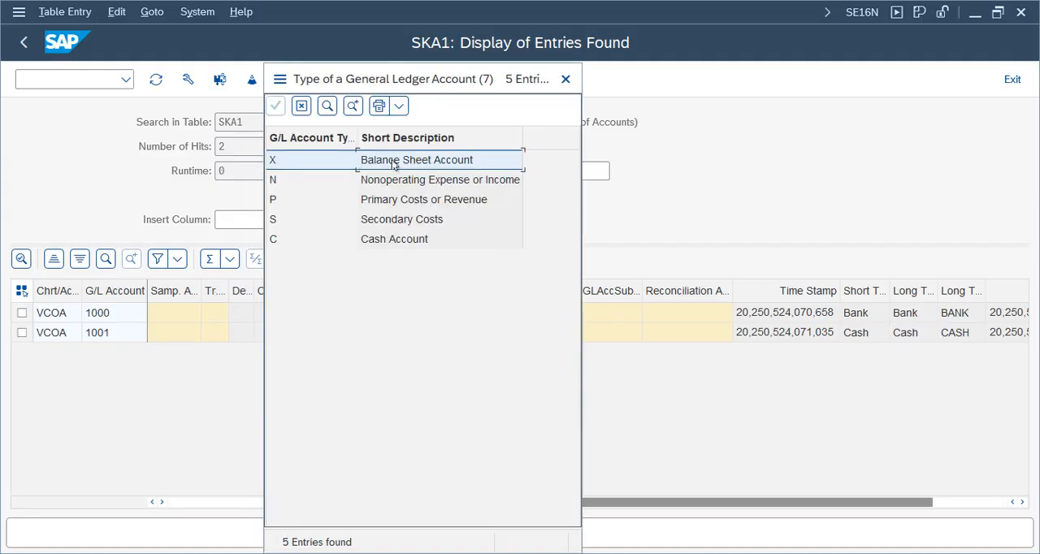
click(565, 79)
Step: Examine the time stamp, short text, long text and reconciliation account columns of the SKA1 entries, and return to the first columns
click(801, 334)
key(Right)
key(Right)
key(Right)
key(Right)
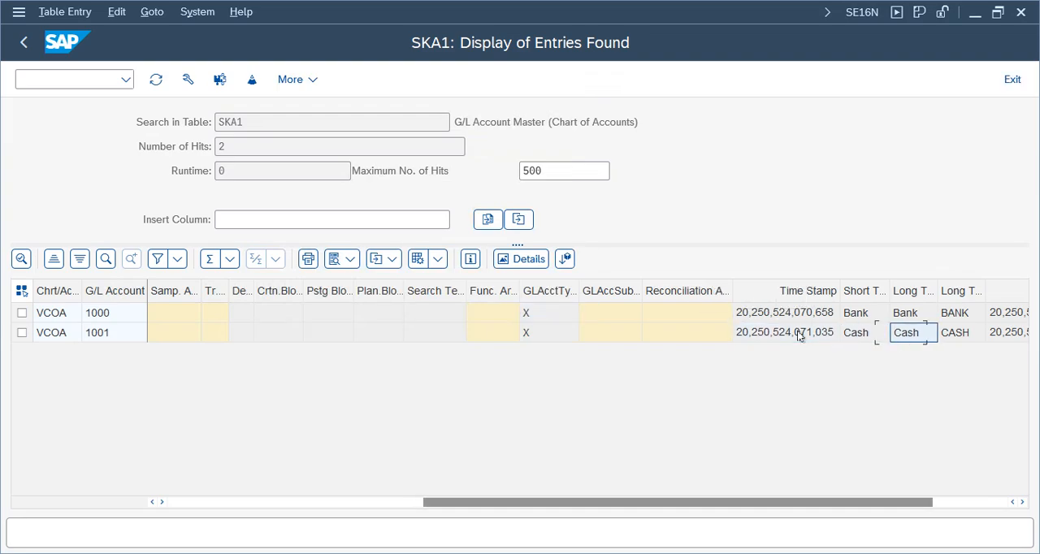
click(742, 317)
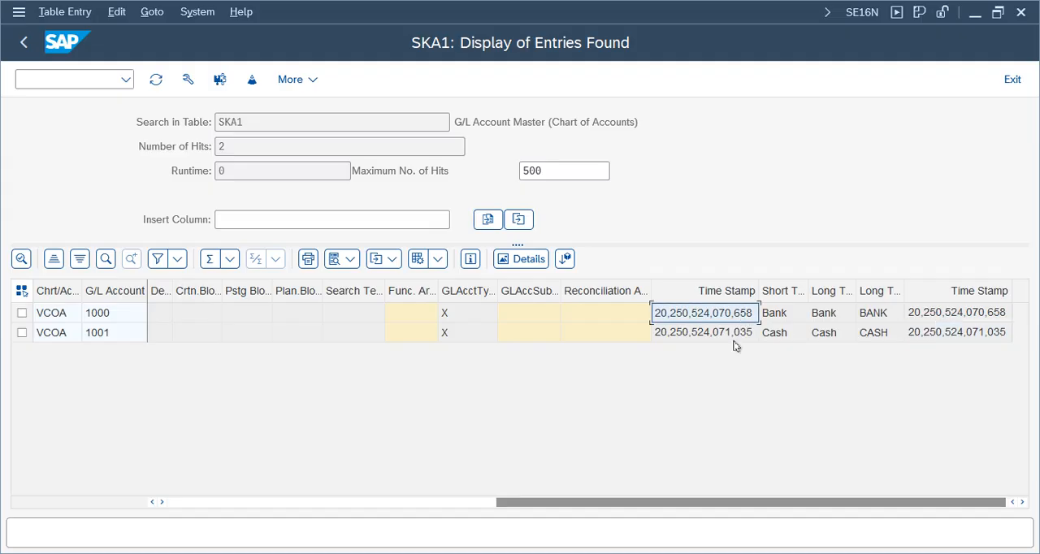
click(738, 340)
click(776, 335)
click(828, 334)
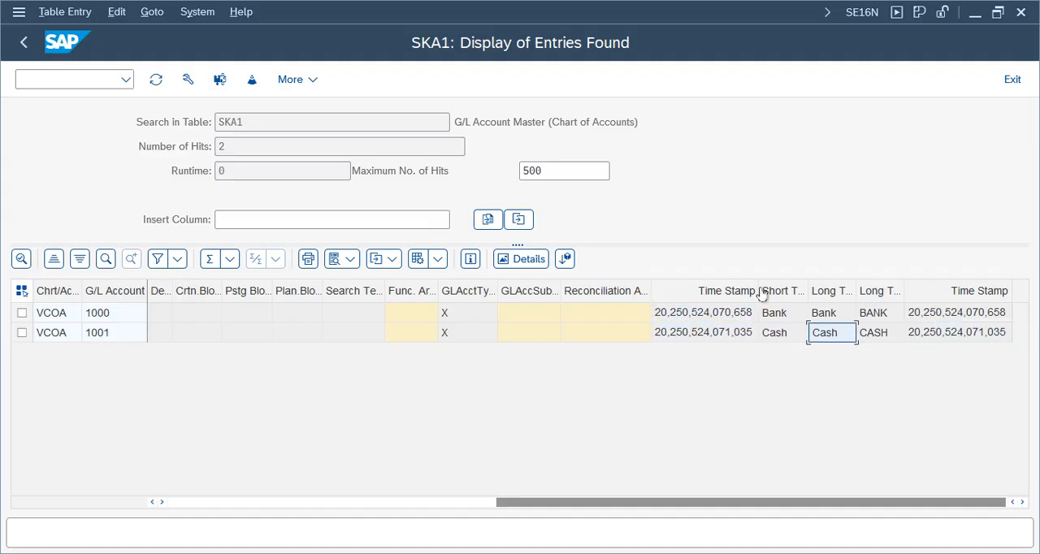
click(936, 333)
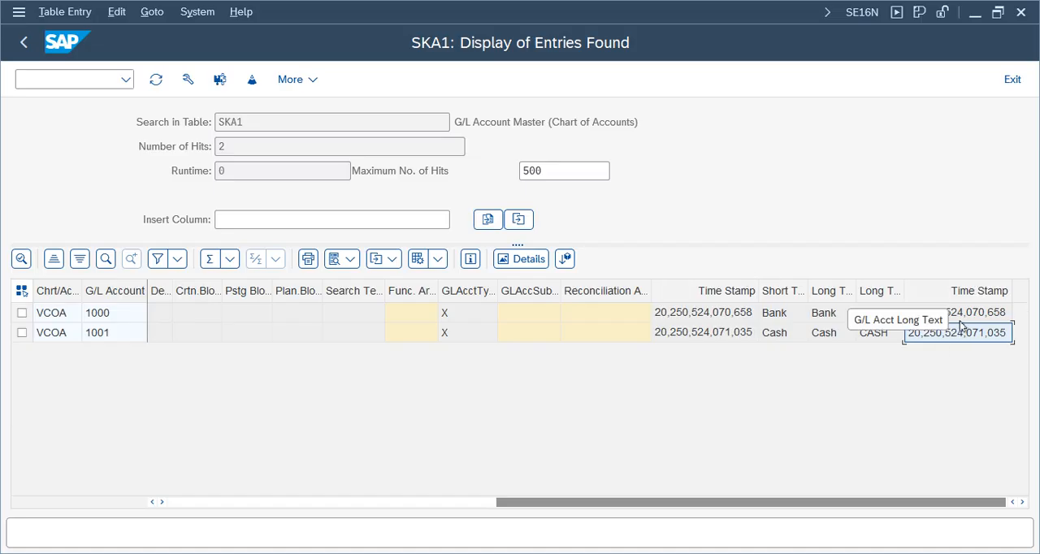
click(595, 332)
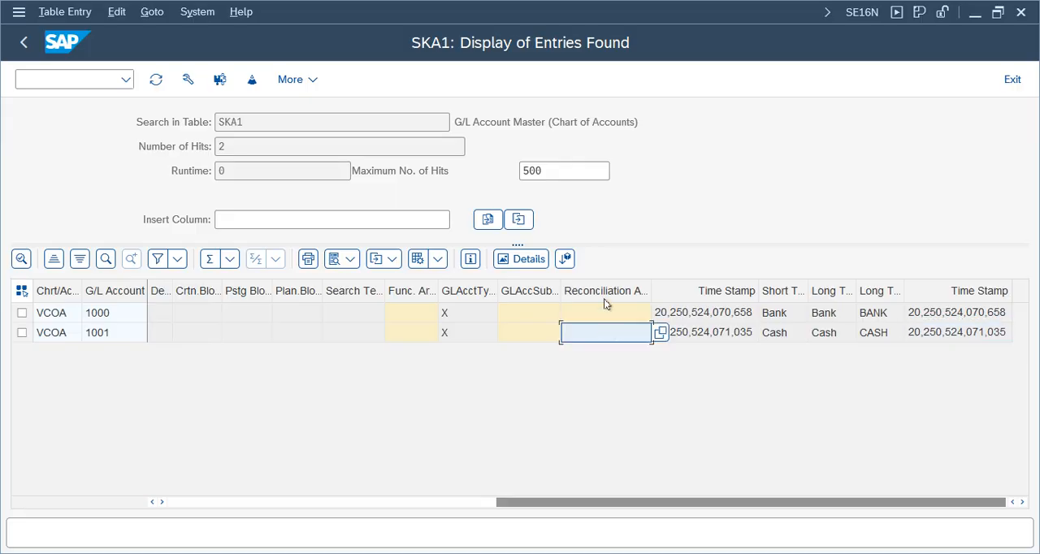
drag(663, 126, 453, 123)
click(109, 336)
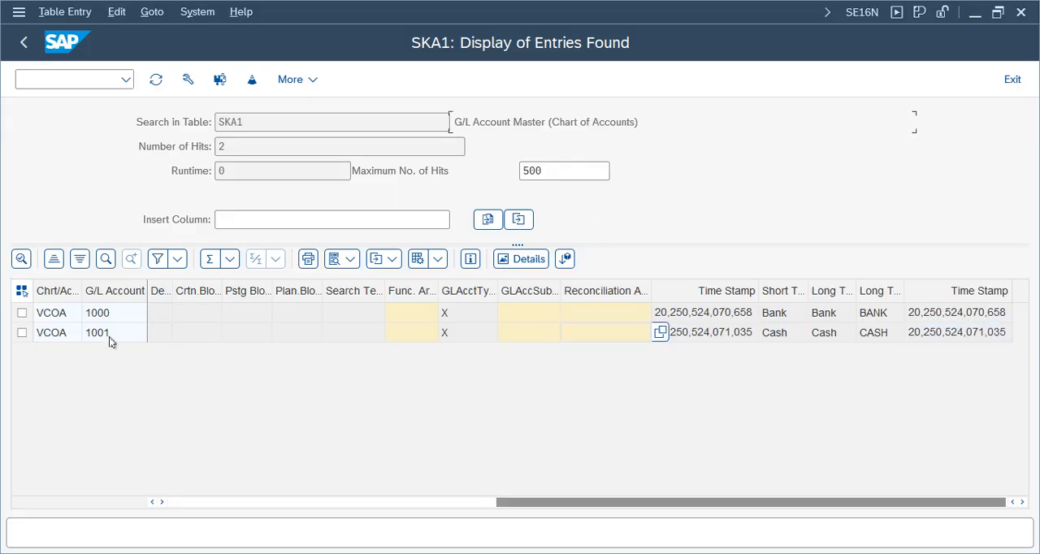
key(Left)
key(Left)
key(Left)
key(Left)
key(Left)
key(Left)
key(Left)
key(Left)
key(Left)
key(Left)
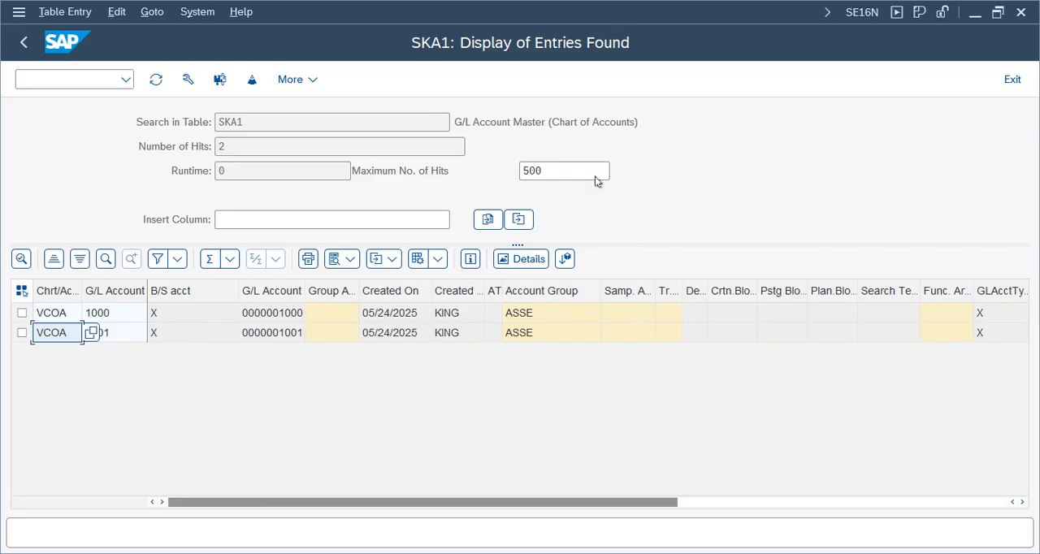
Step: List the entries of table SKB1 for company code VZ01
click(23, 42)
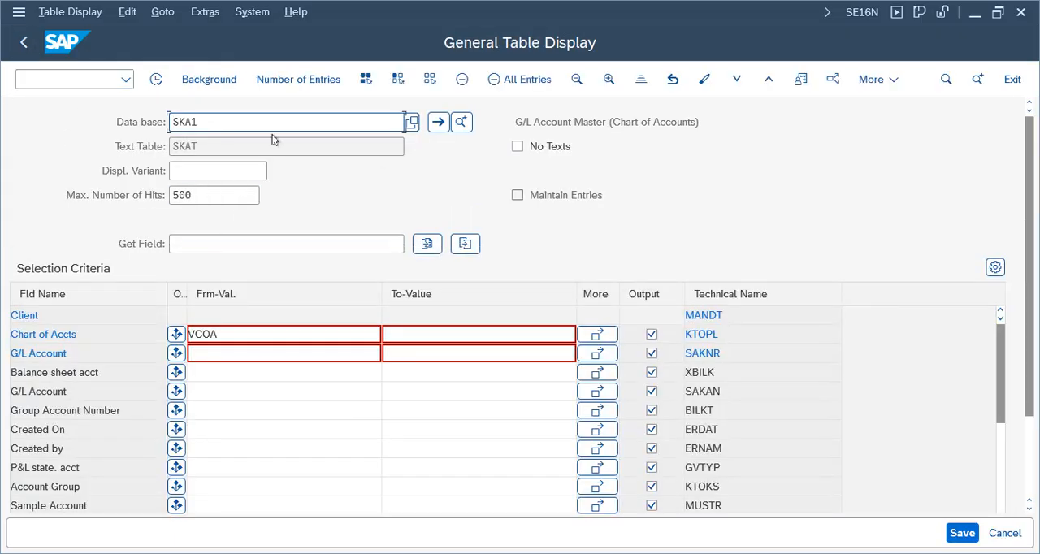
key(BackSpace)
key(BackSpace)
text(b1)
key(Return)
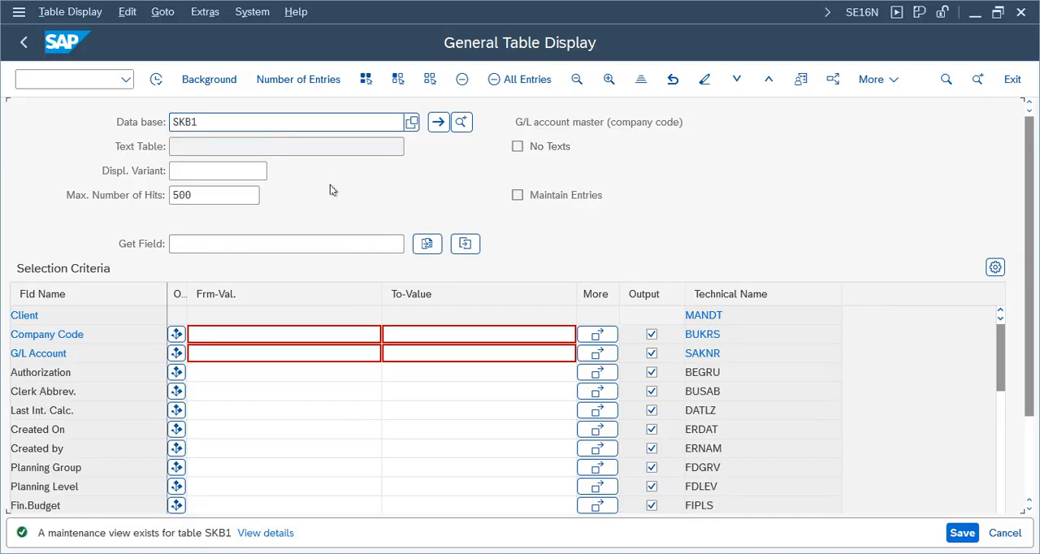
click(215, 335)
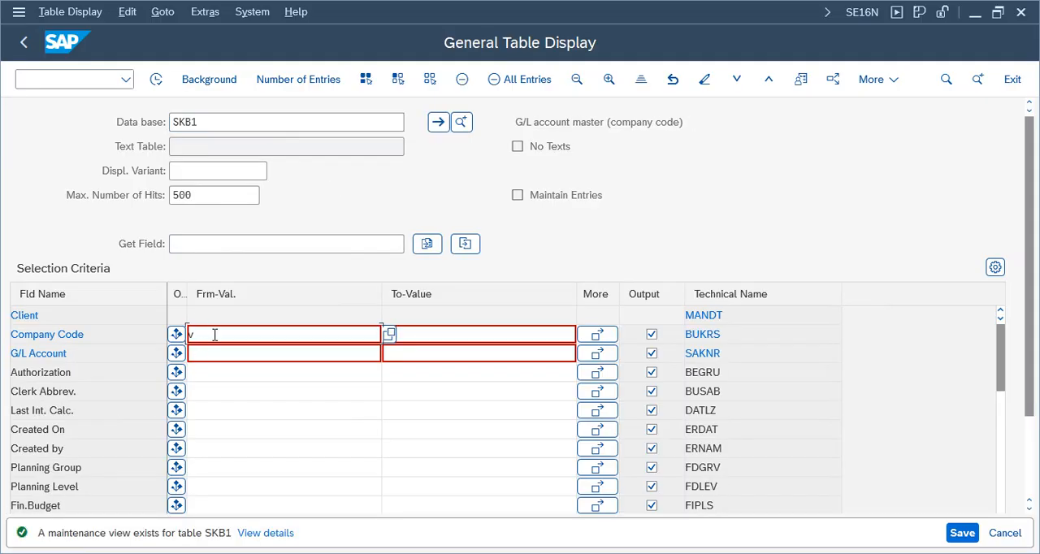
text(vz01)
key(Return)
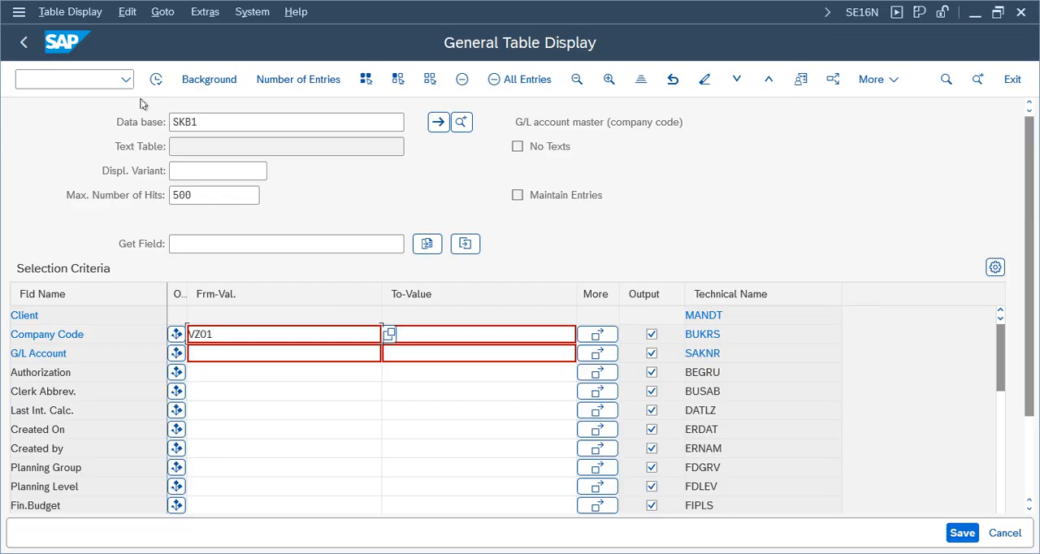
click(156, 79)
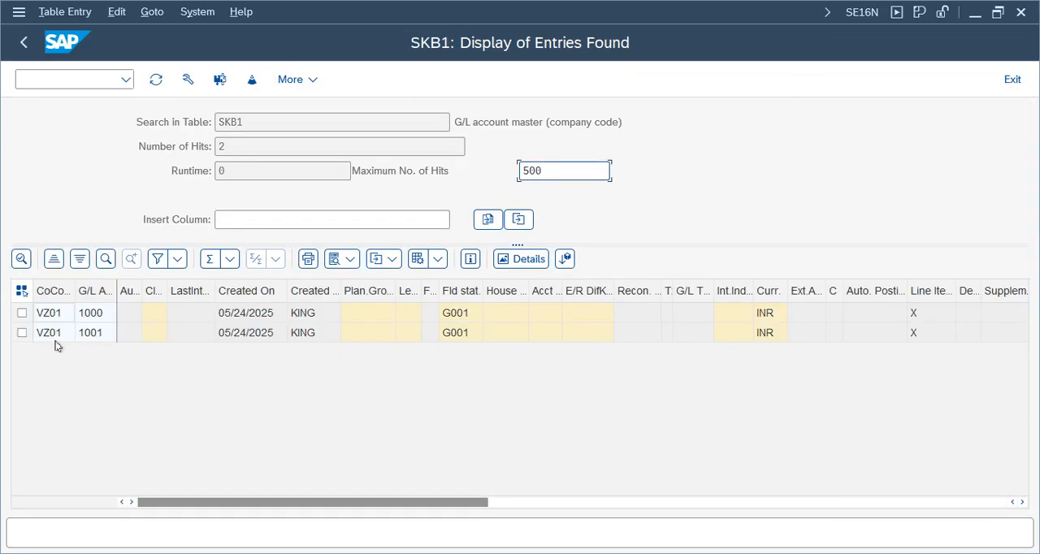
Step: Widen the Field status group column and examine the field status group, currency and line item settings of both VZ01 accounts
click(51, 336)
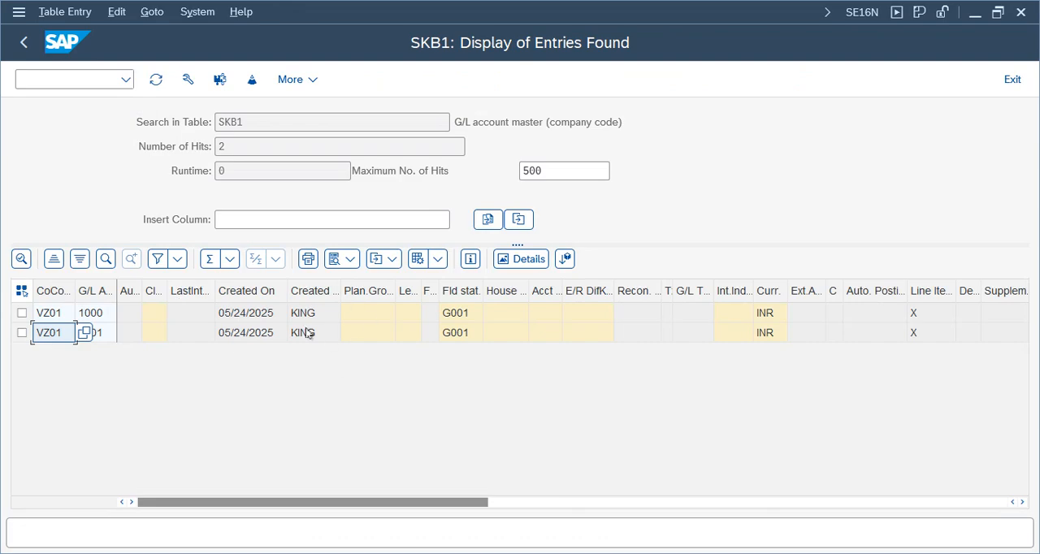
double_click(483, 290)
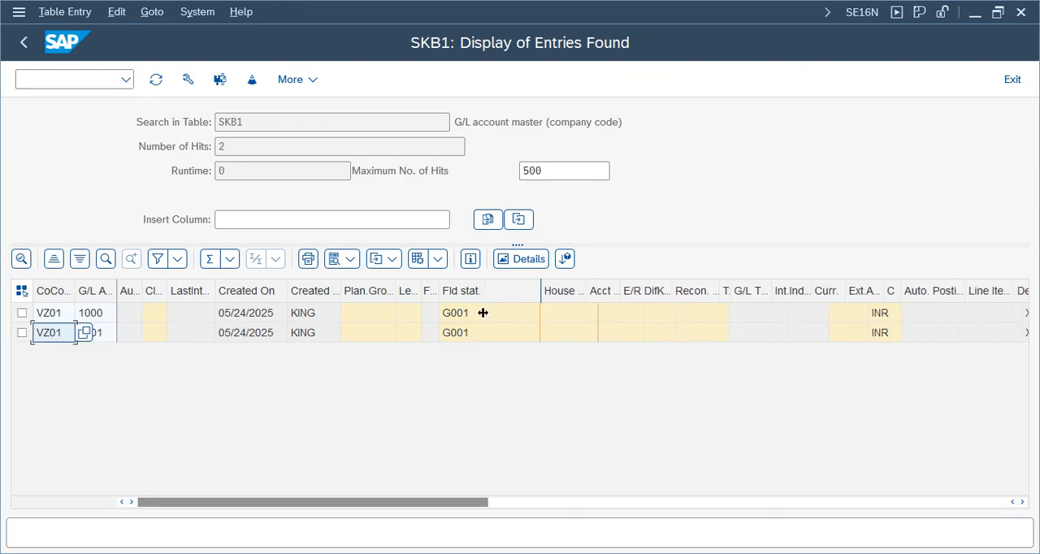
click(488, 331)
click(480, 314)
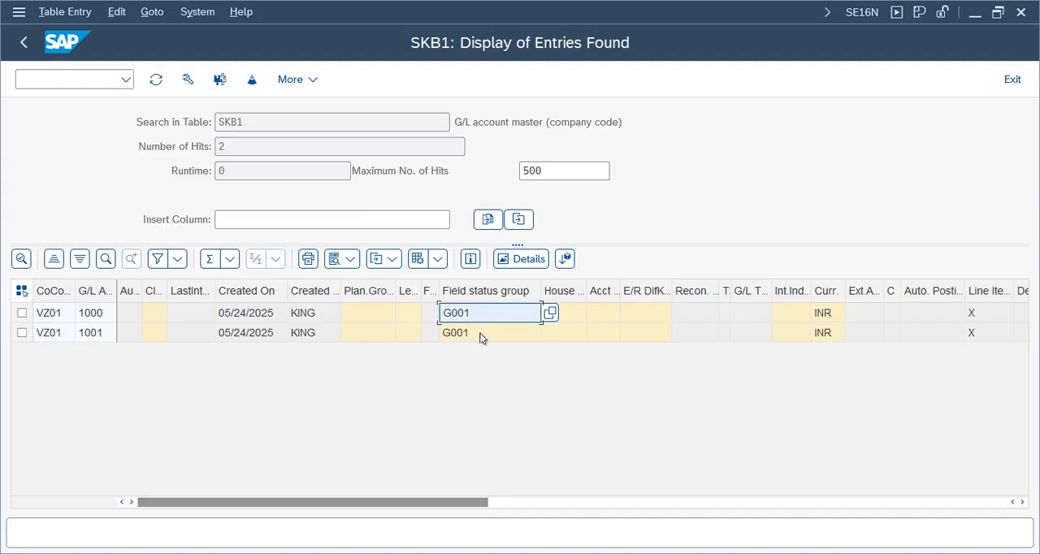
click(480, 333)
click(828, 330)
click(973, 336)
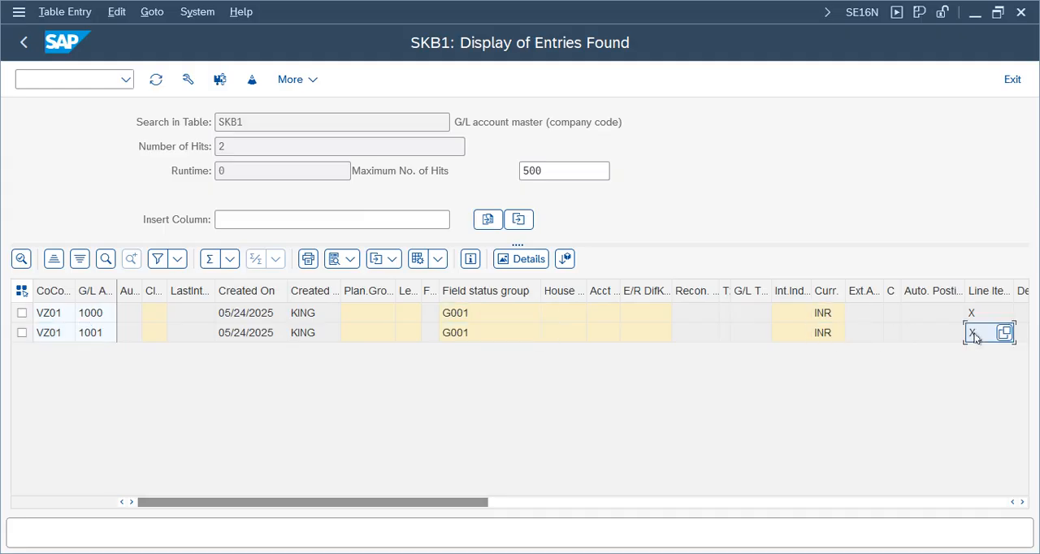
Step: Widen the Sort key column and examine the remaining SKB1 columns through to the time stamp
key(Right)
key(Right)
key(Right)
key(Right)
key(Right)
key(Right)
key(Right)
key(Right)
key(Right)
key(Right)
key(Right)
key(Right)
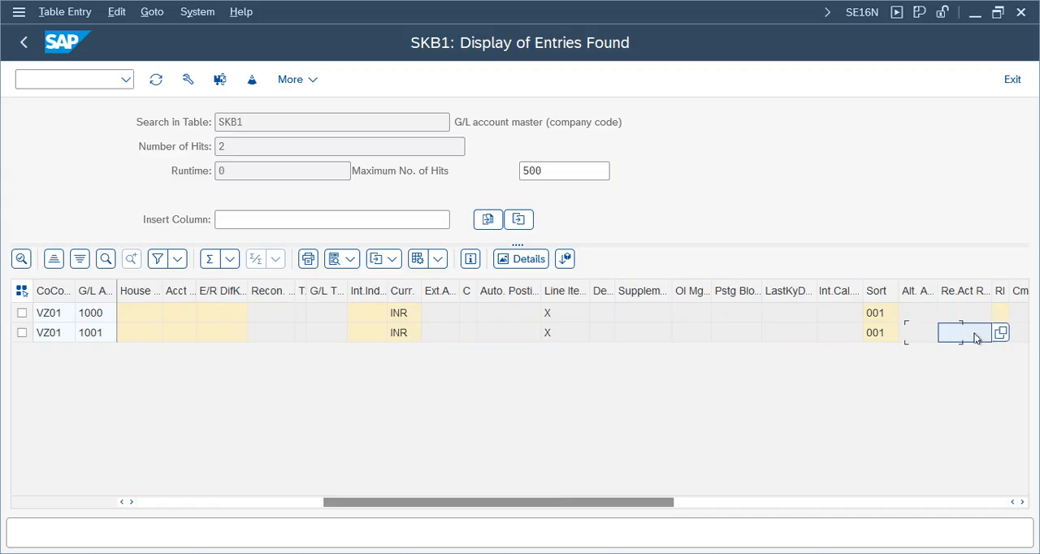
drag(823, 294, 850, 291)
click(817, 332)
click(953, 334)
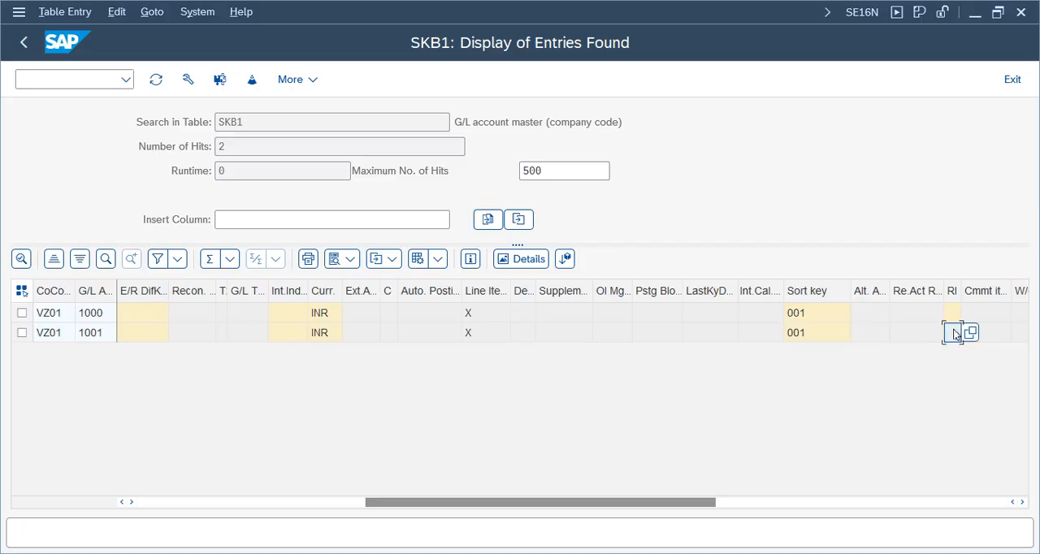
key(Right)
key(Right)
key(Right)
key(Right)
key(Right)
key(Right)
key(Right)
key(Right)
key(Right)
key(Right)
key(Right)
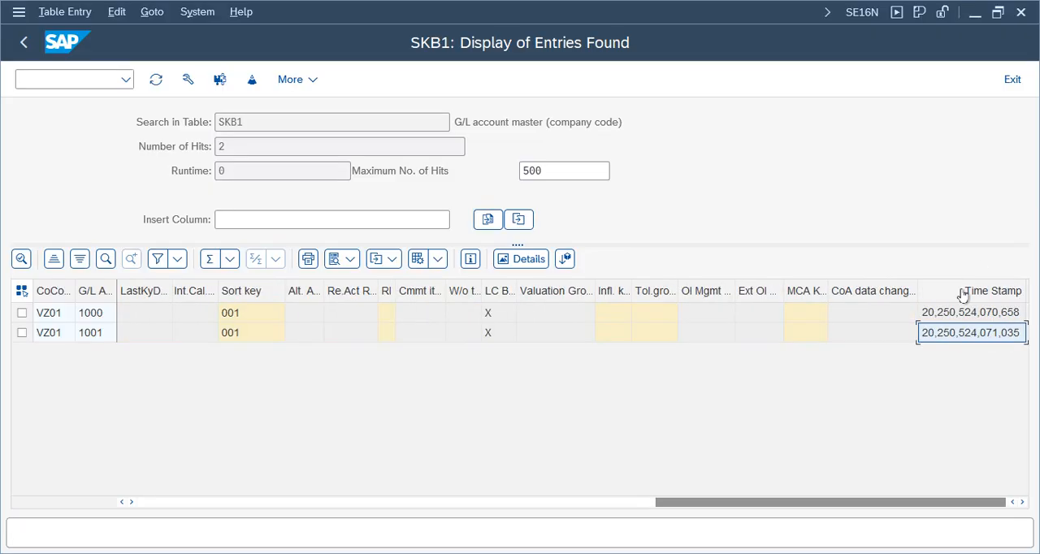
Step: List the entries of table SKAT for chart of accounts VCOA
click(23, 43)
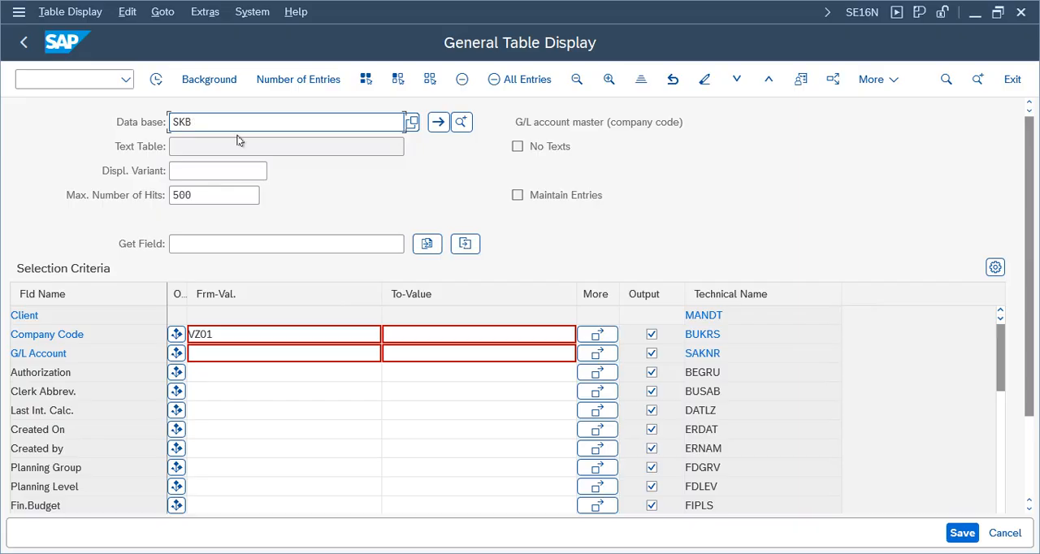
key(BackSpace)
key(BackSpace)
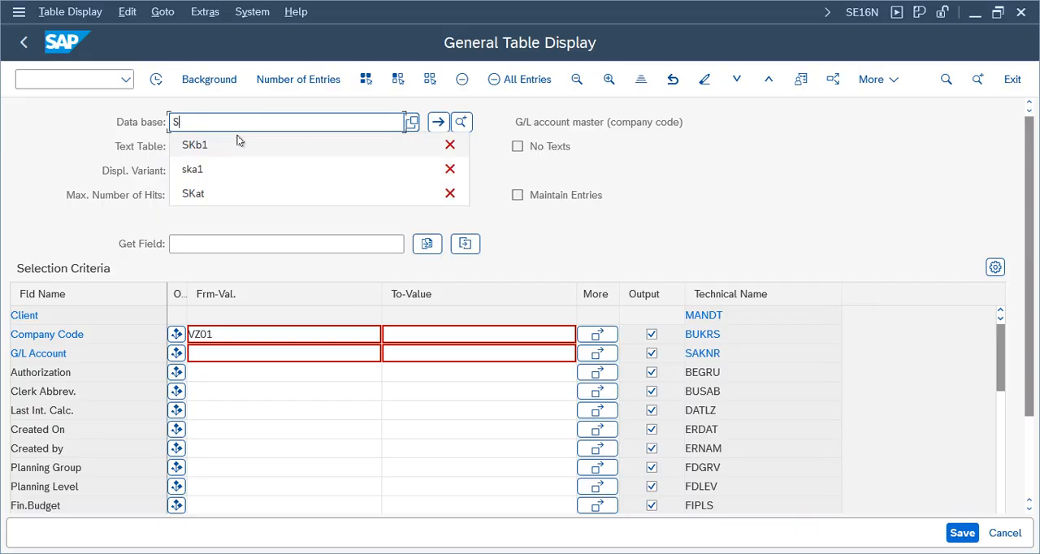
text(KAT)
key(Return)
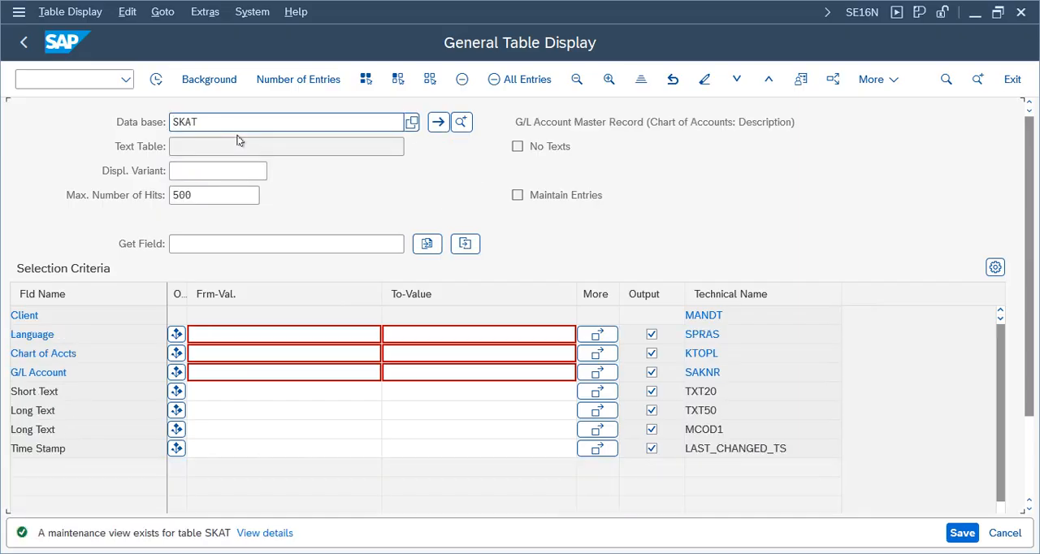
drag(67, 334, 8, 341)
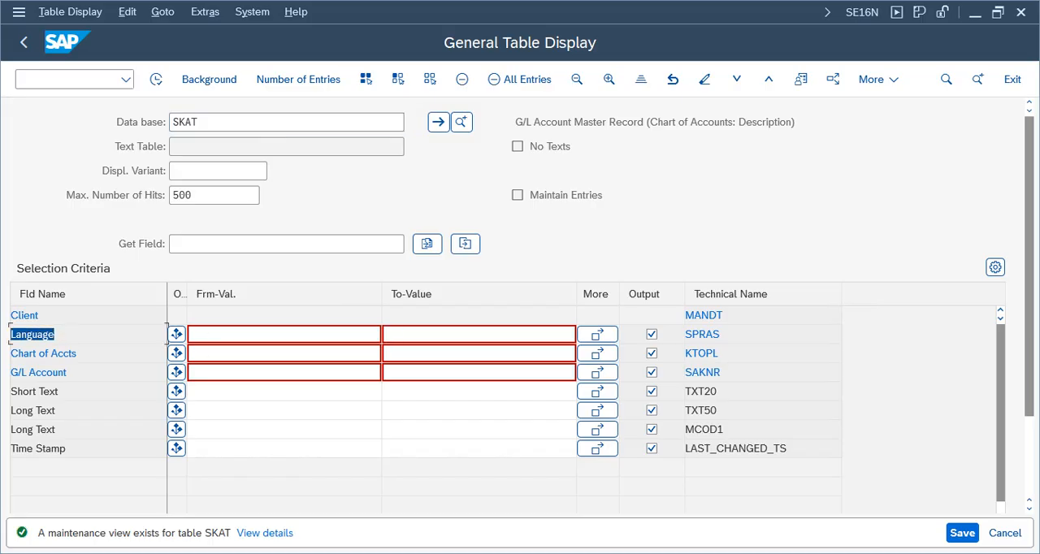
click(273, 353)
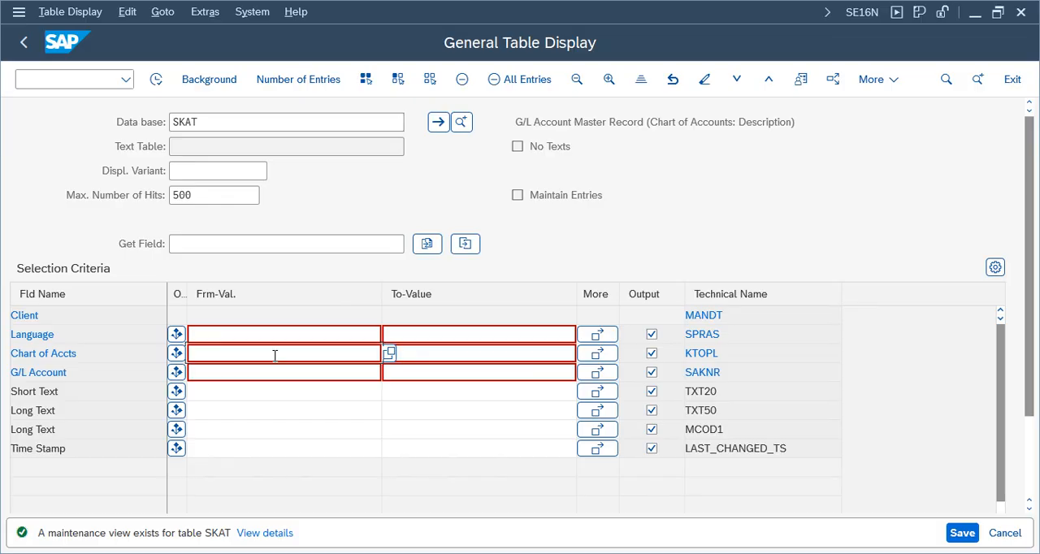
text(vcoa)
key(Return)
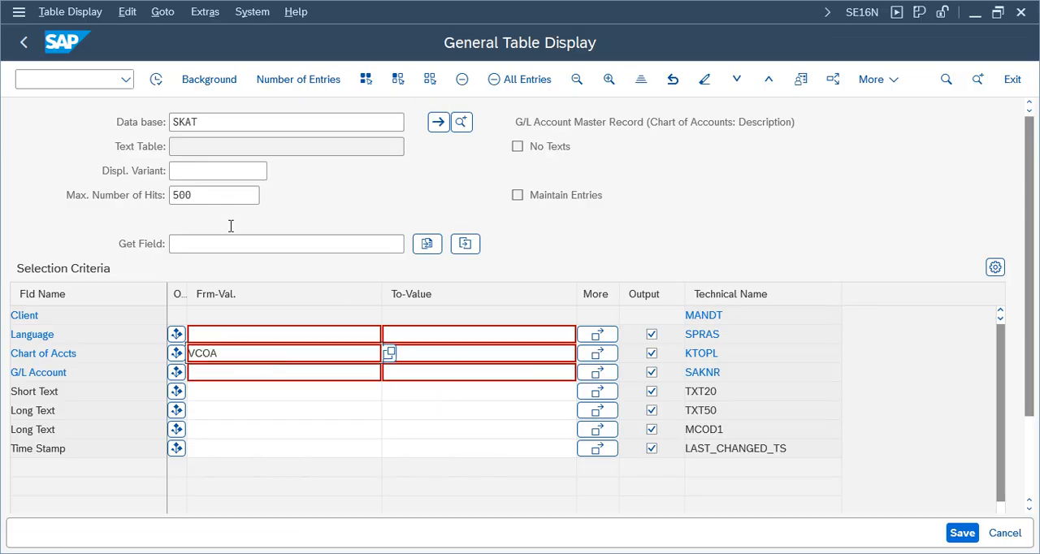
click(158, 84)
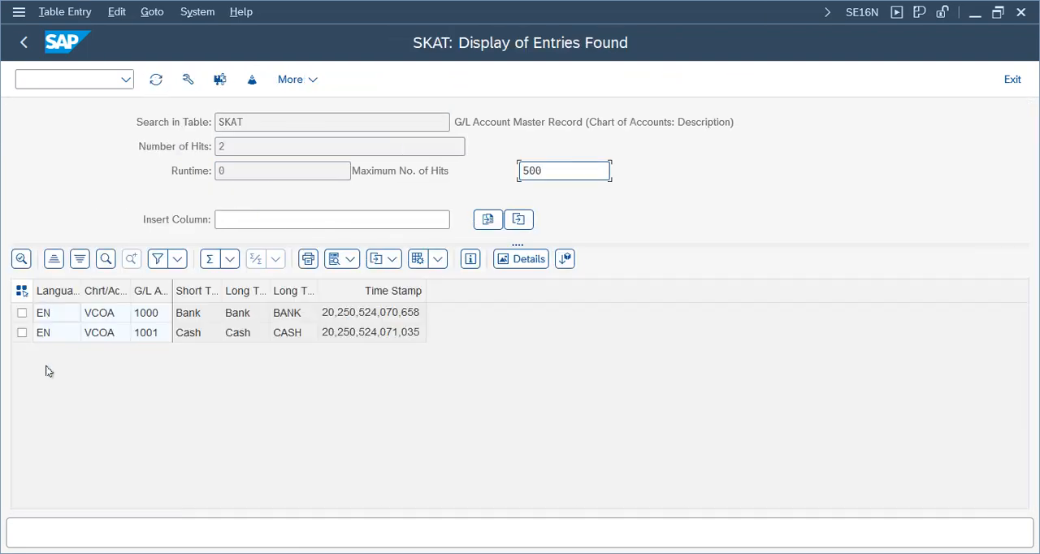
Step: Examine the language, short text and long text of accounts 1000 and 1001 in the SKAT entries
click(68, 358)
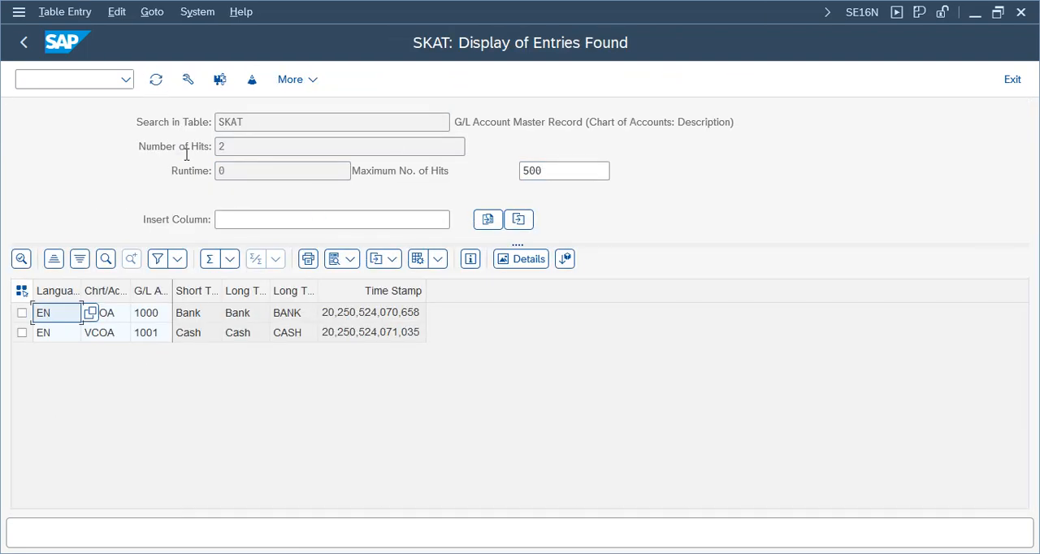
click(237, 339)
click(191, 336)
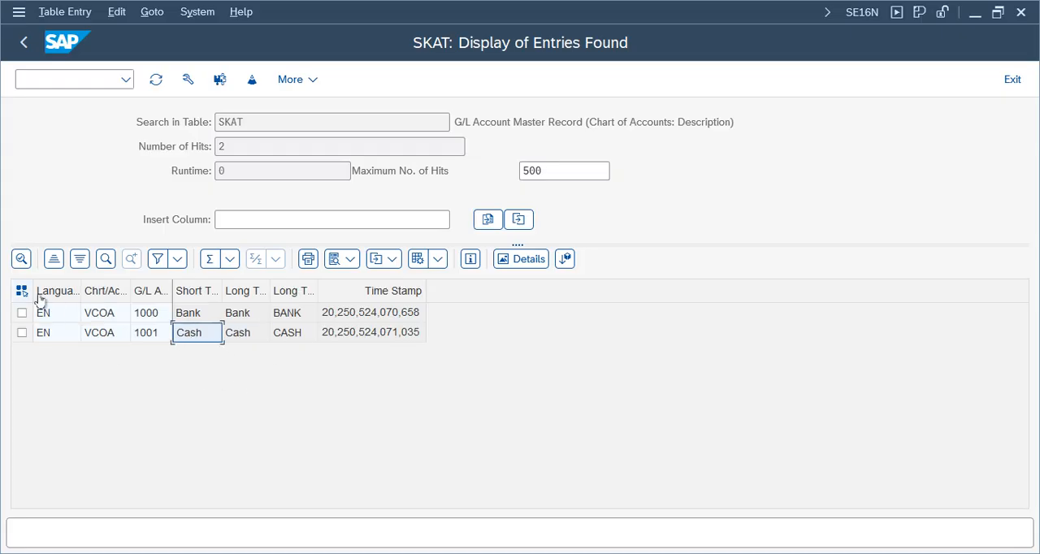
Step: Widen the Language Key column and examine the table description and time stamps of the SKAT entries
double_click(213, 121)
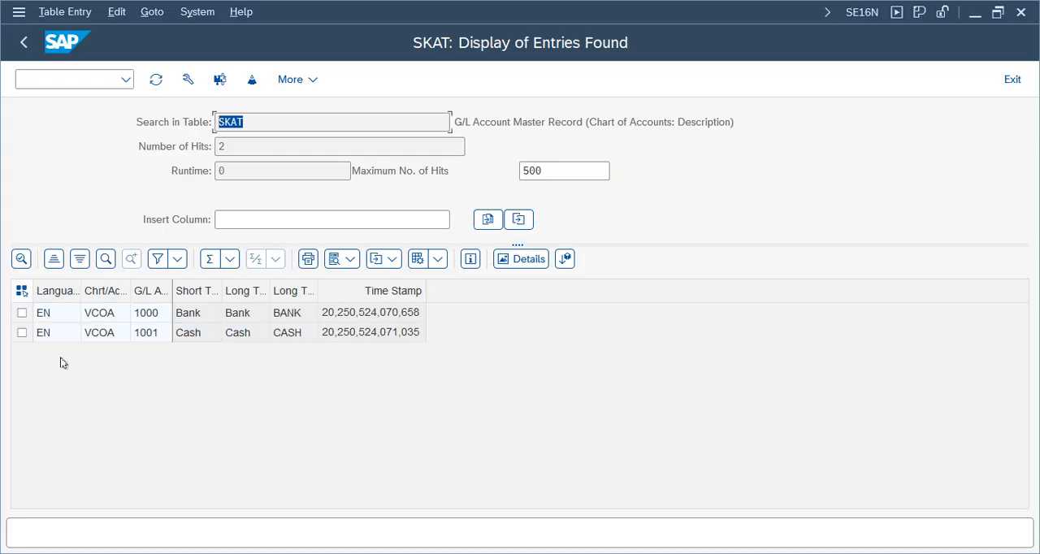
double_click(81, 290)
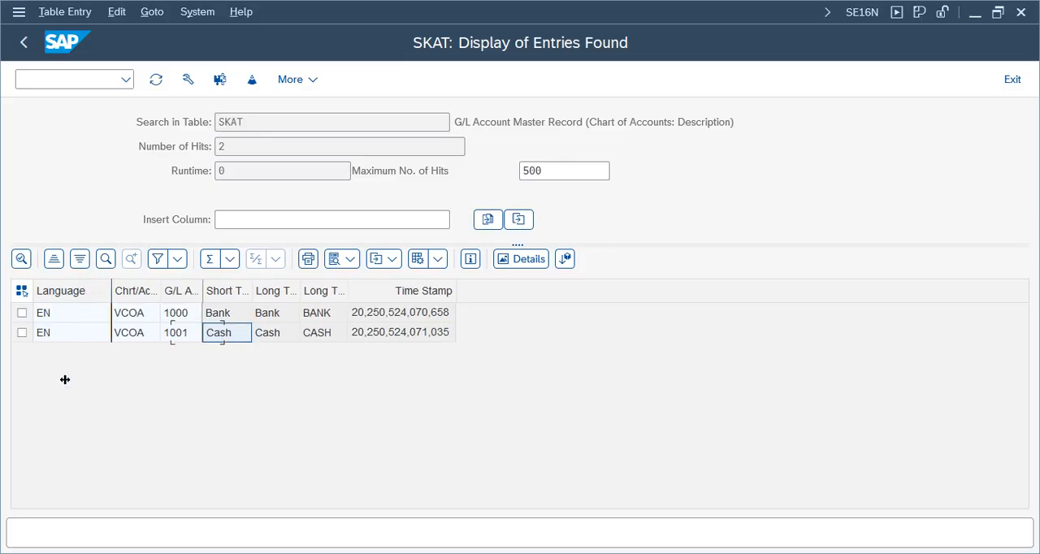
click(412, 335)
drag(713, 121, 348, 116)
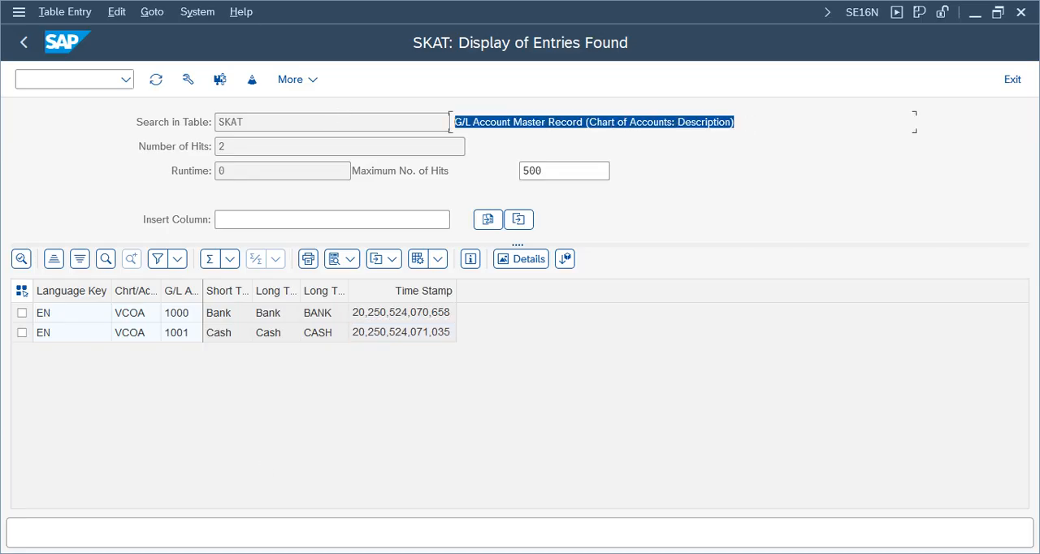
Step: Switch to the FI Working Notes spreadsheet in Google Sheets and review the Bank and Cash Account Create rows
click(672, 10)
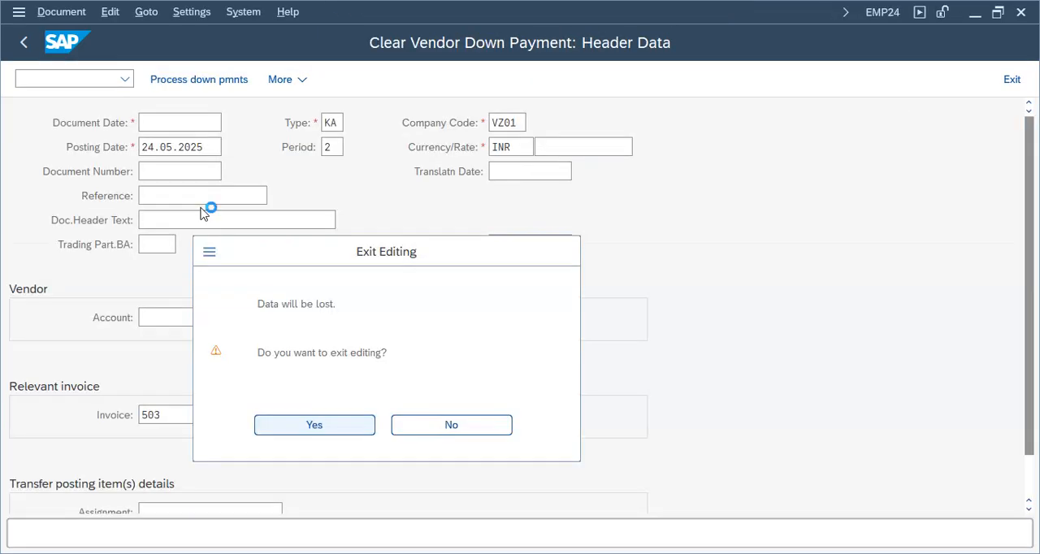
mouse_move(463, 553)
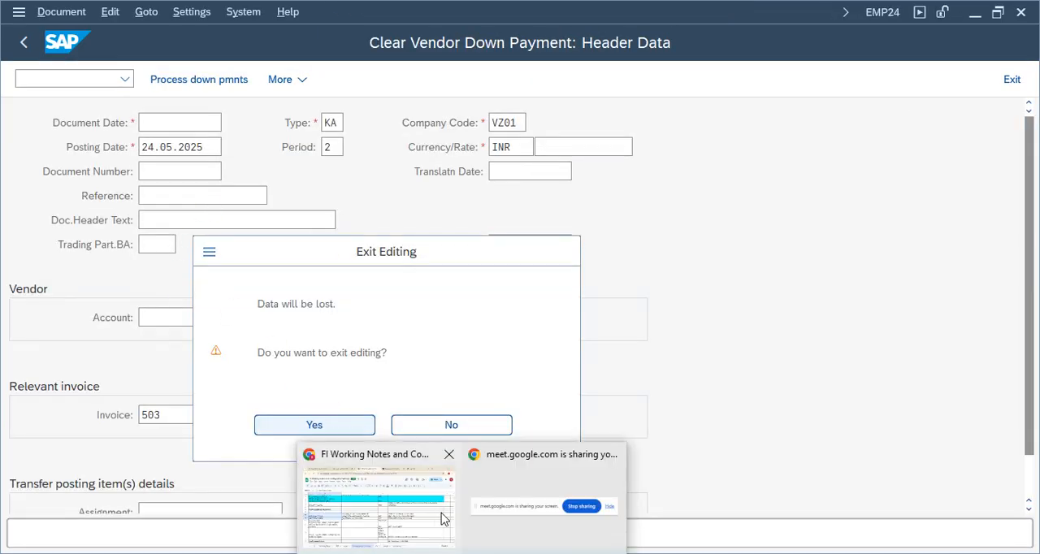
click(443, 515)
click(96, 356)
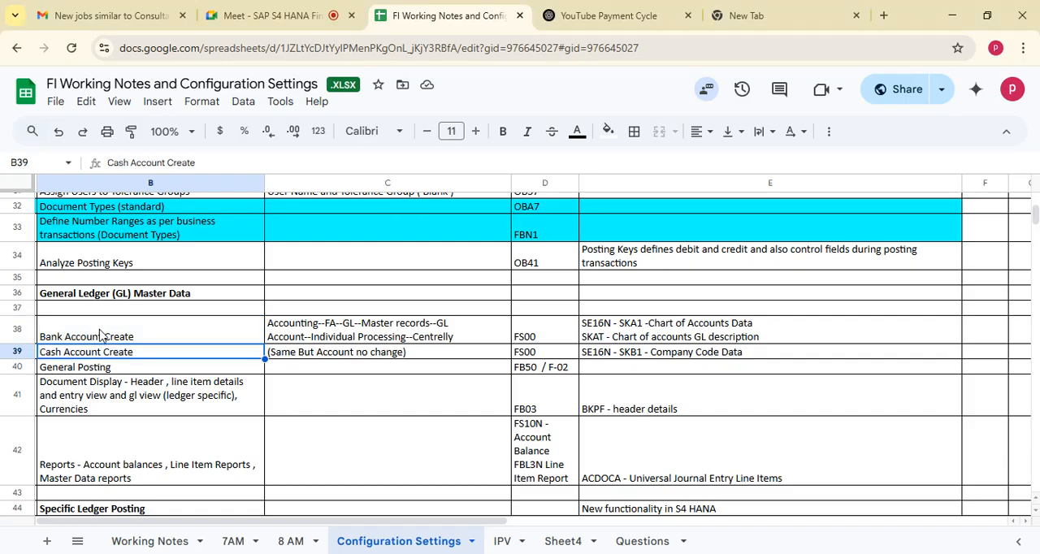
drag(101, 337, 376, 358)
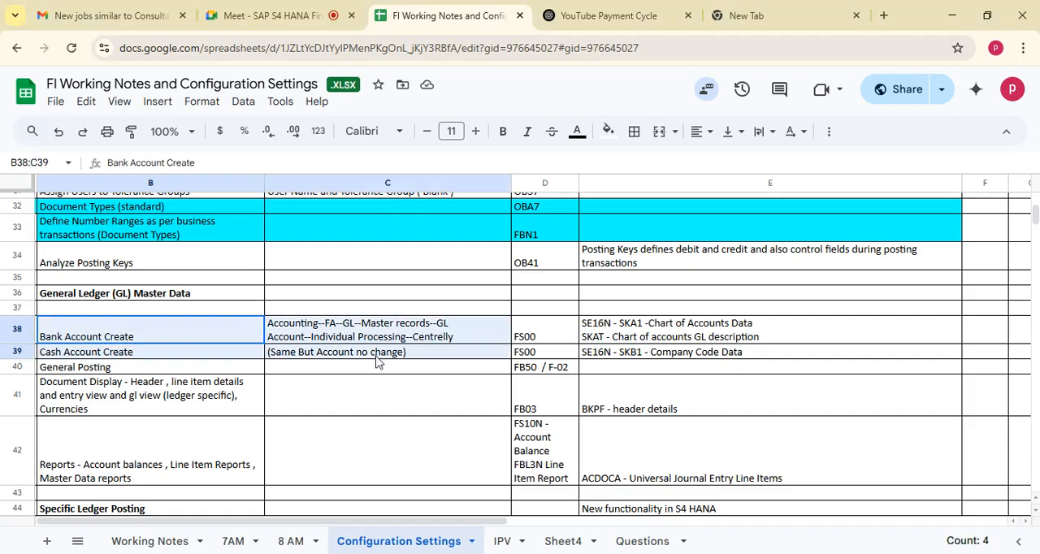
Step: Review the SKA1, SKAT and SKB1 table notes for both accounts and the General Posting row beneath them
click(605, 335)
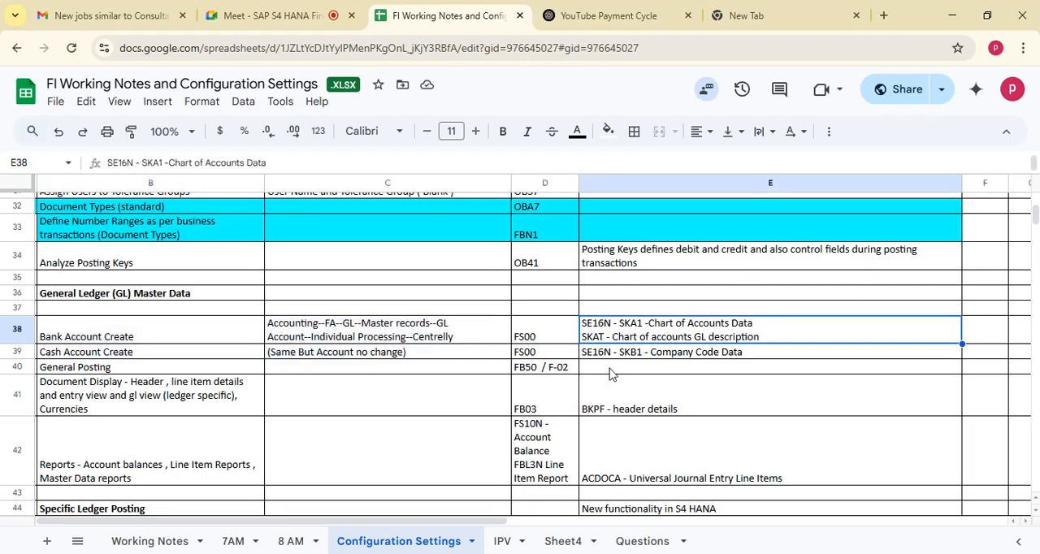
click(634, 354)
click(620, 340)
click(111, 343)
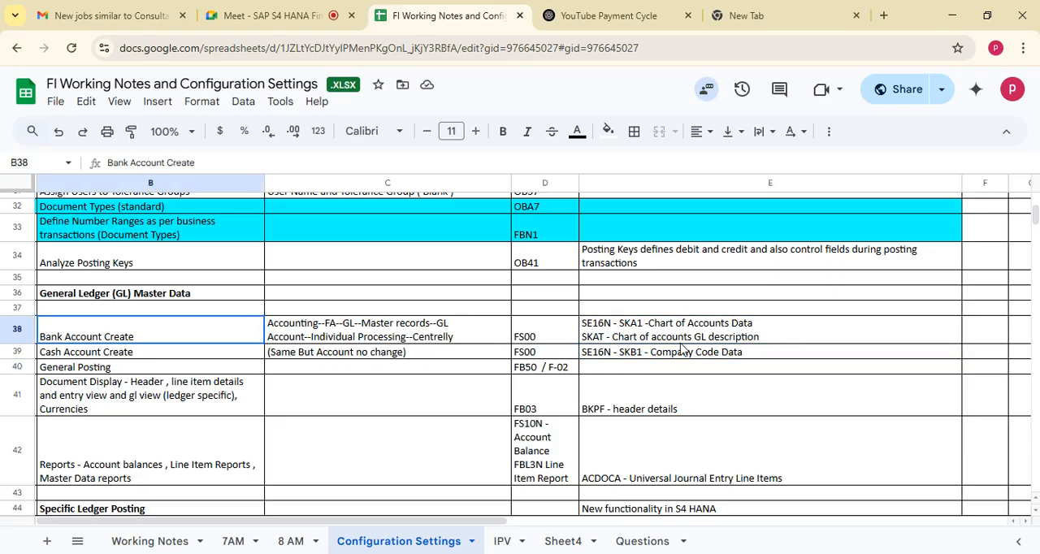
shift+click(691, 361)
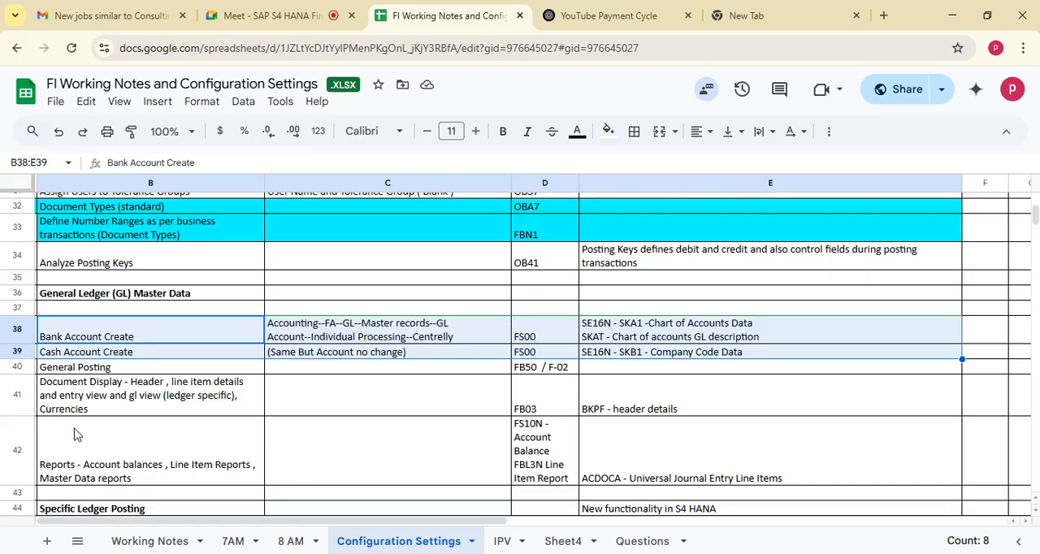
click(17, 366)
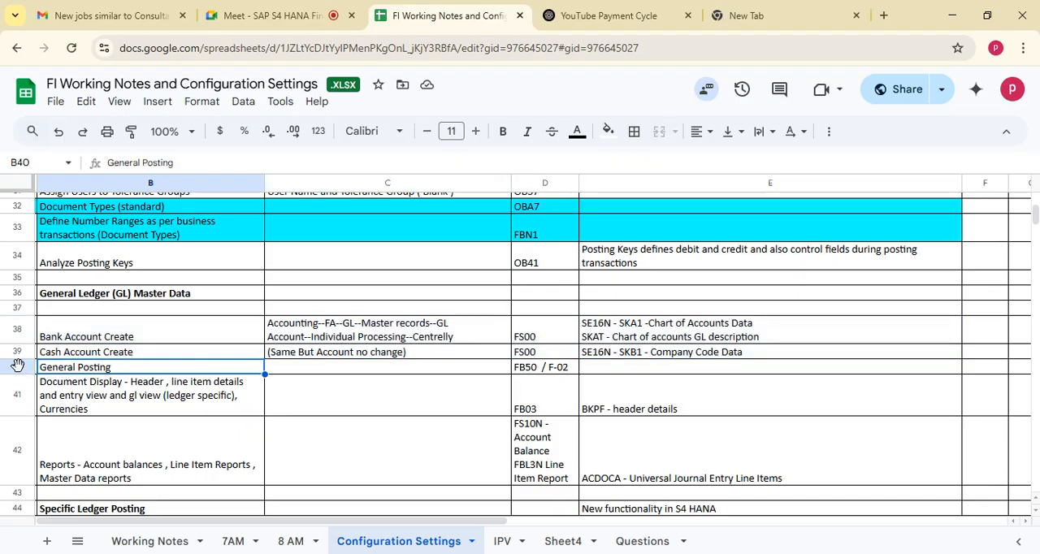
click(94, 352)
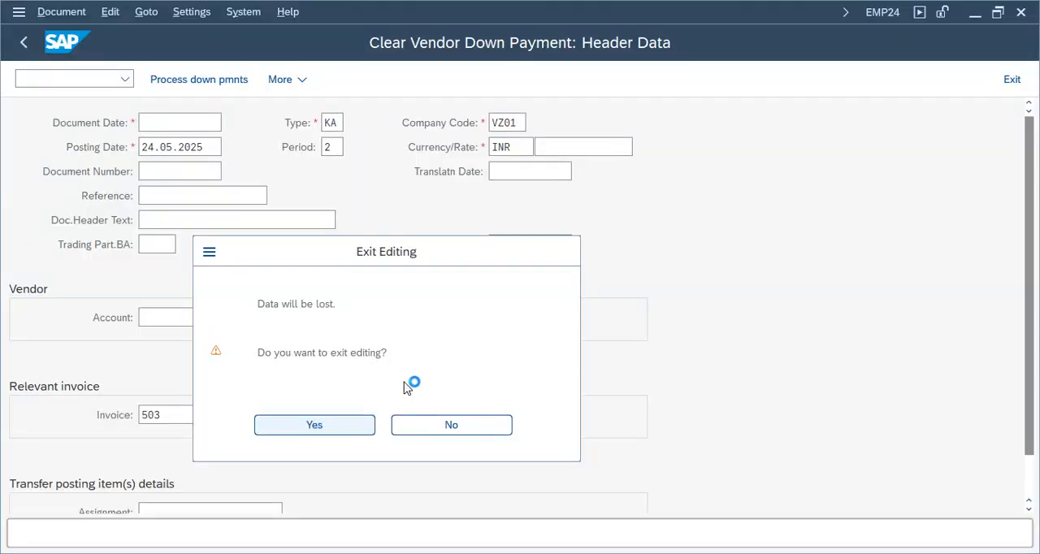
Step: Switch back to SAP and leave the SKAT table display to return to SAP Easy Access
click(934, 520)
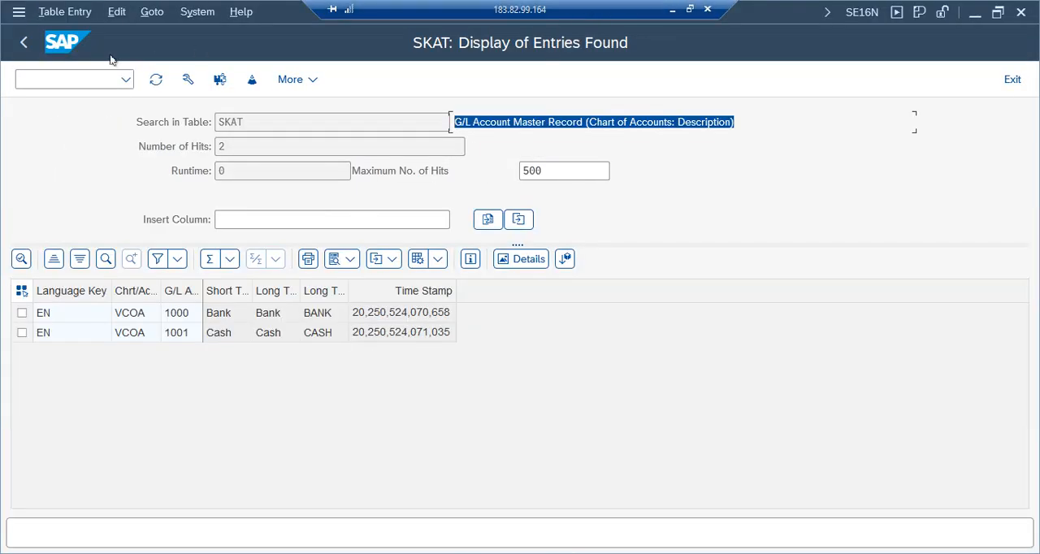
click(24, 43)
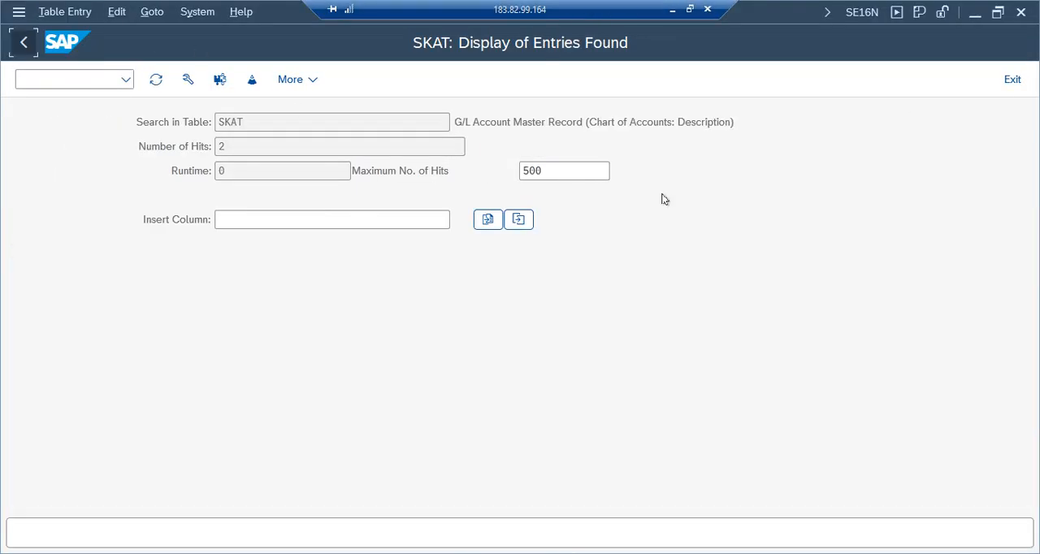
click(1013, 80)
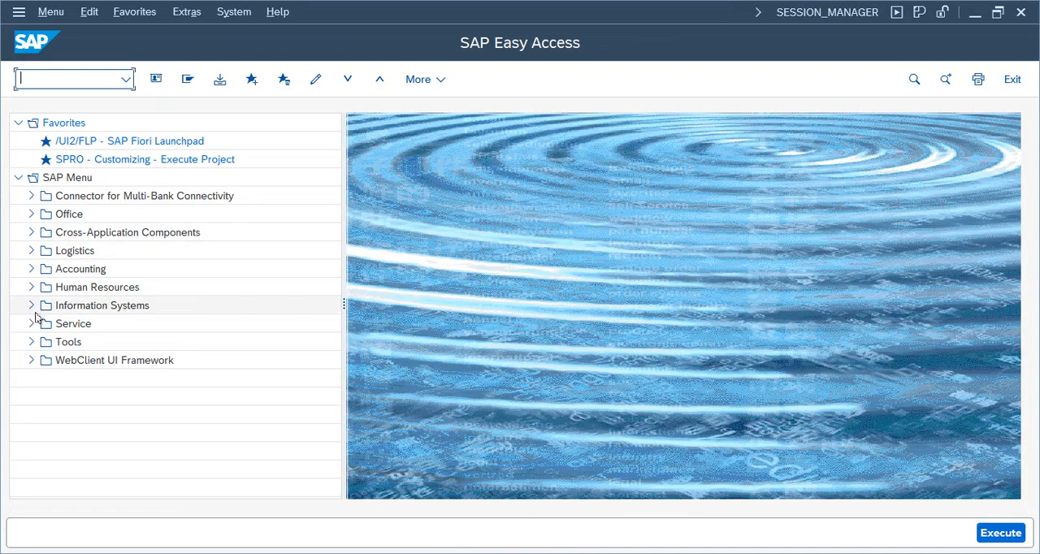
Step: Expand the Accounting, Financial Accounting, General Ledger and Document Entry folders in the SAP Easy Access tree
click(30, 270)
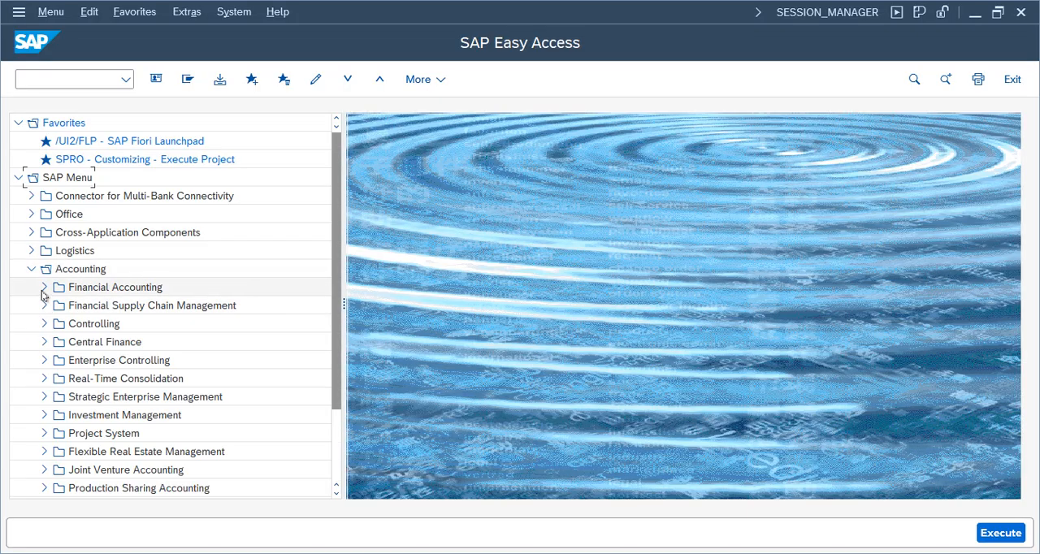
click(45, 288)
click(58, 307)
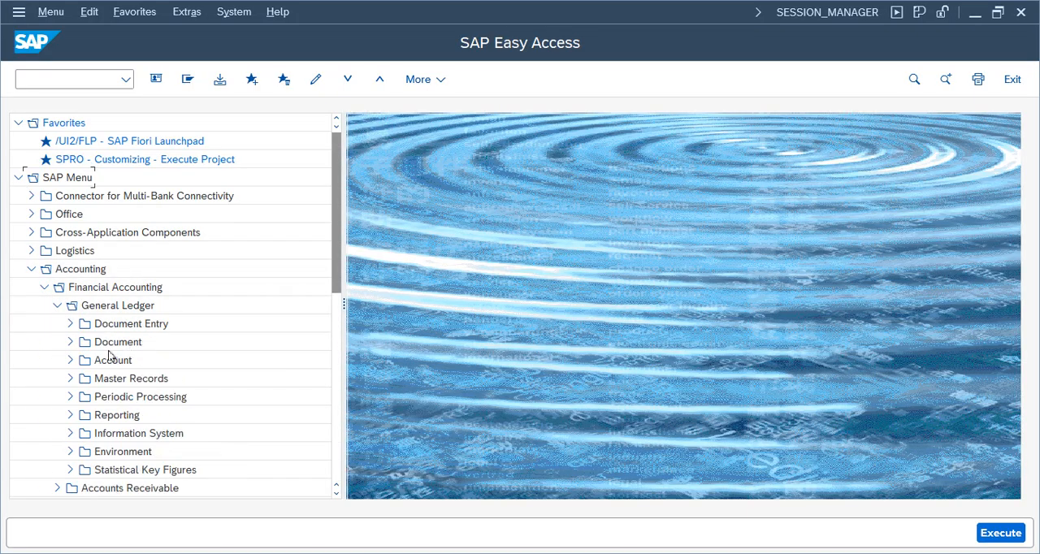
click(71, 324)
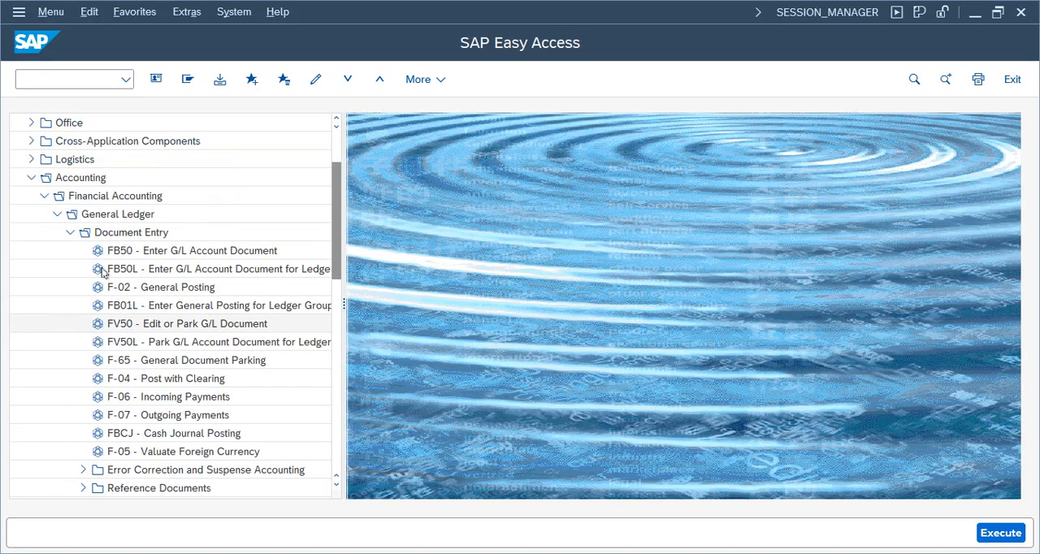
Step: Trace the folder path from Accounting to Document Entry and open transaction FB50 - Enter G/L Account Document
click(78, 182)
click(94, 197)
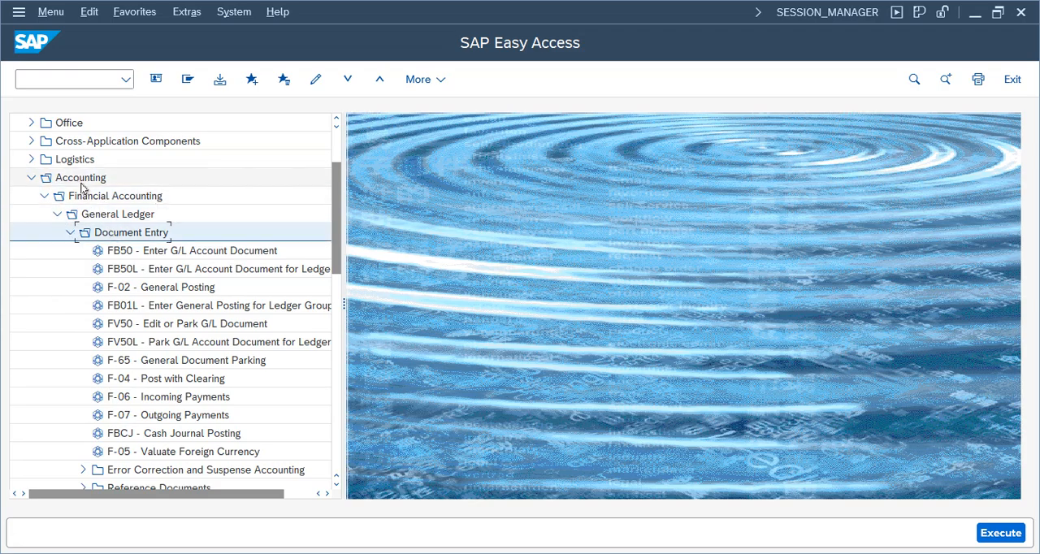
click(121, 216)
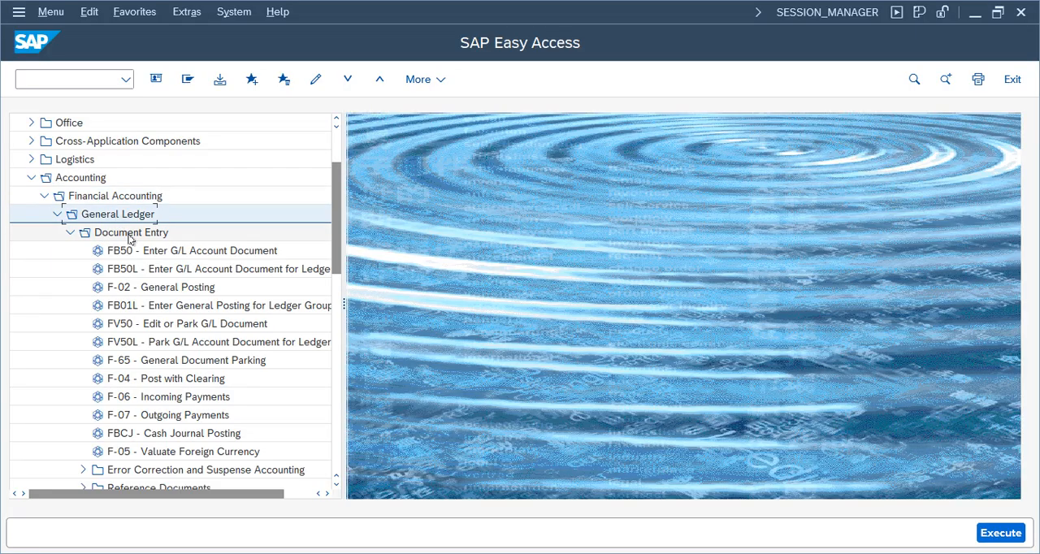
click(130, 236)
double_click(173, 252)
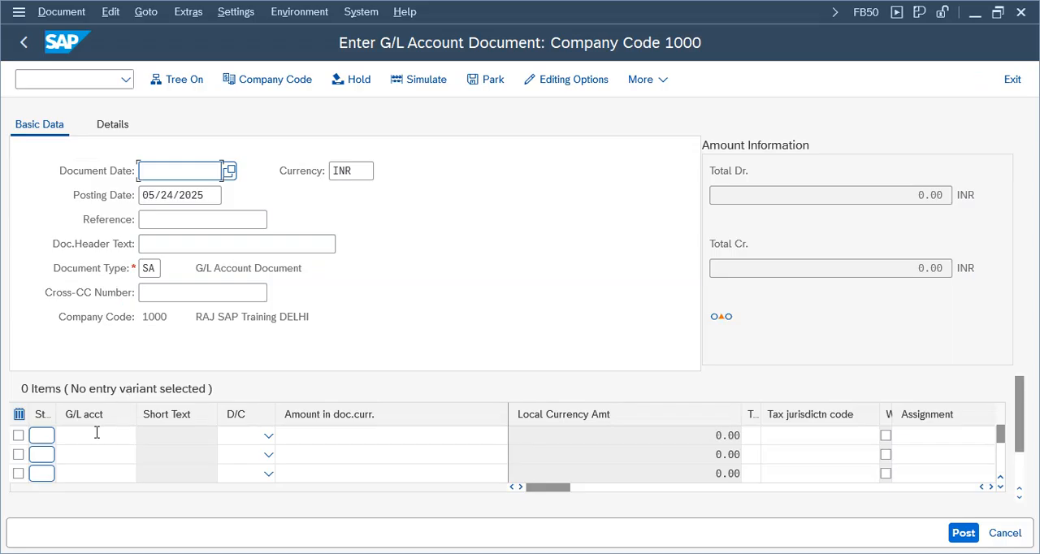
Step: Look over the G/L account item rows and open the Document Date for entry
click(99, 438)
click(91, 459)
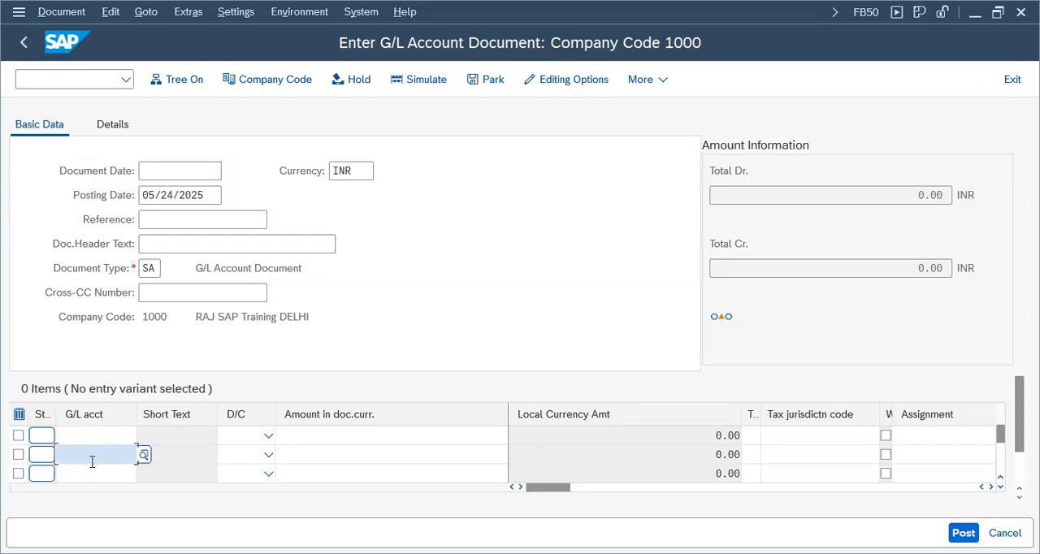
click(179, 172)
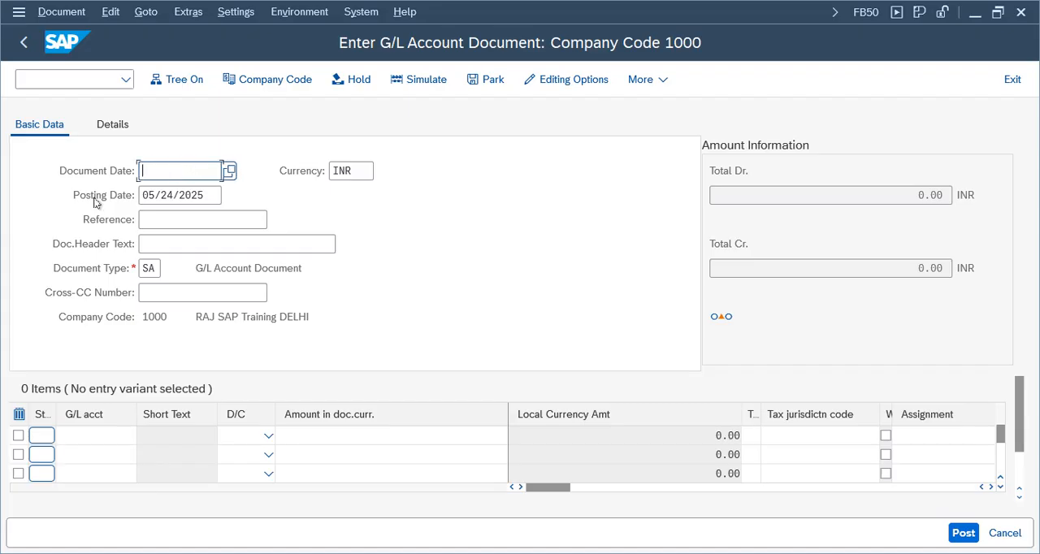
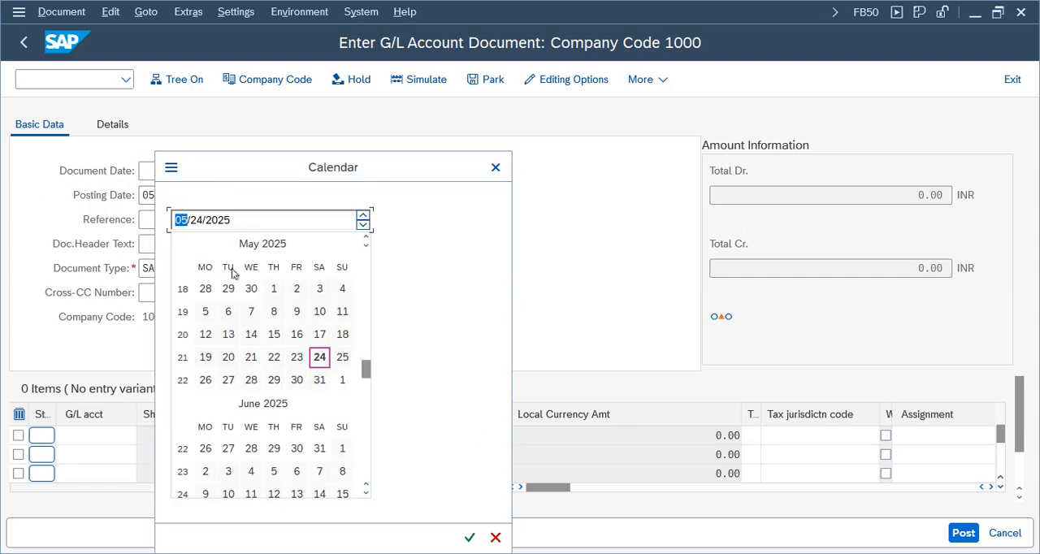
Step: Set the Document Date to 05/24/2025 and enter Test01 as both the Reference and the document header text
double_click(318, 360)
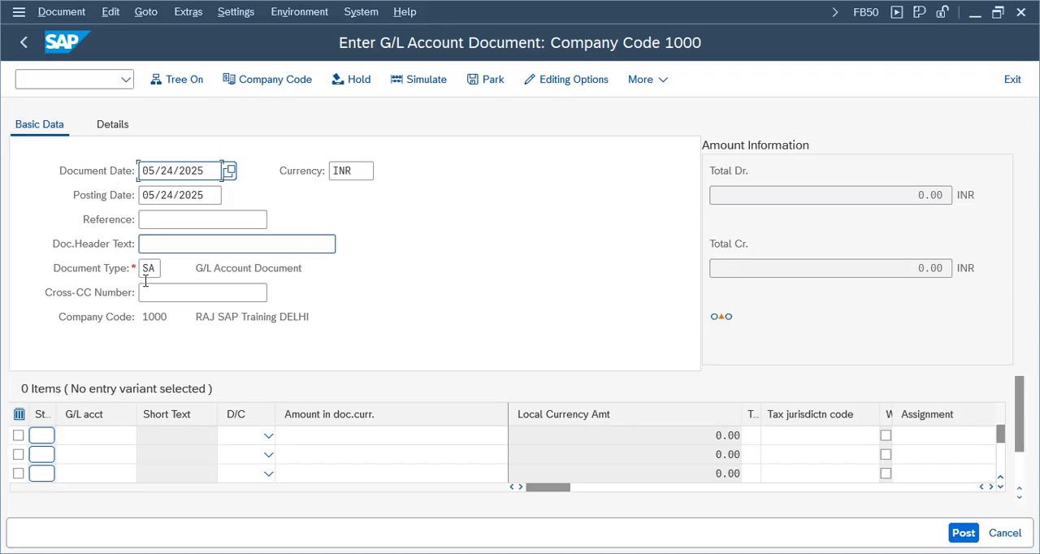
click(183, 227)
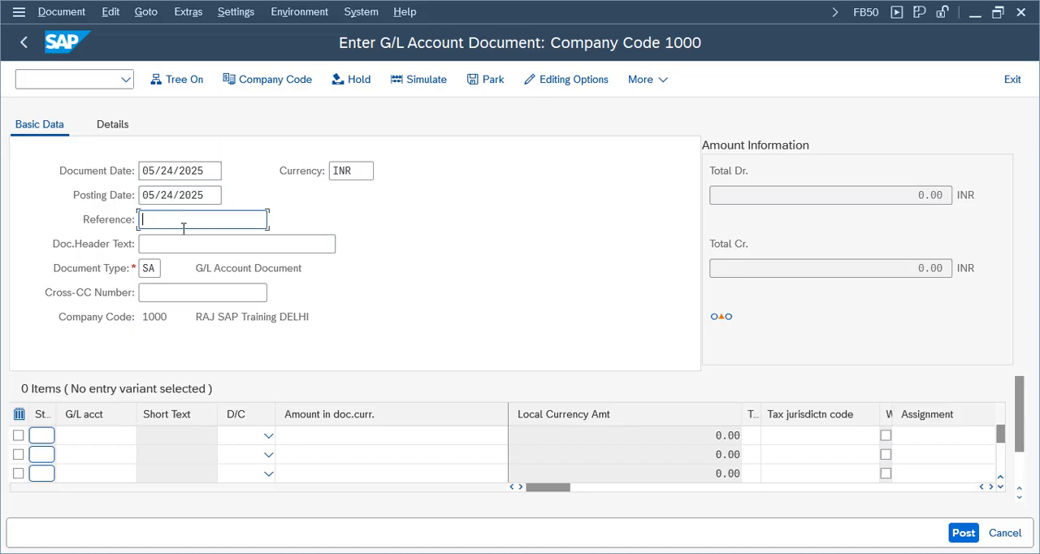
text(Test01)
key(Tab)
text(Test01)
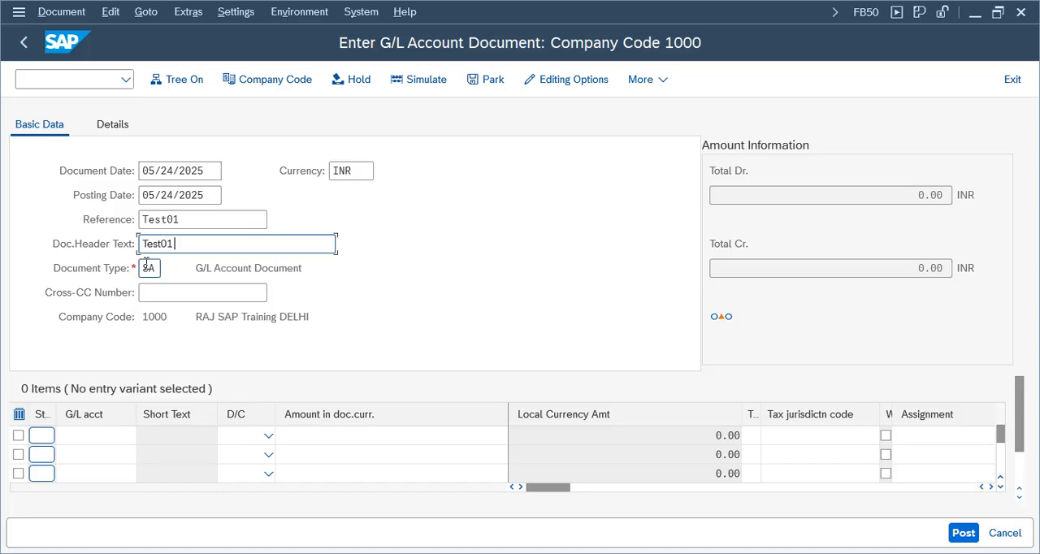
Step: Open the list of document types and examine the asset, journal entry, accrual and customer types
click(149, 269)
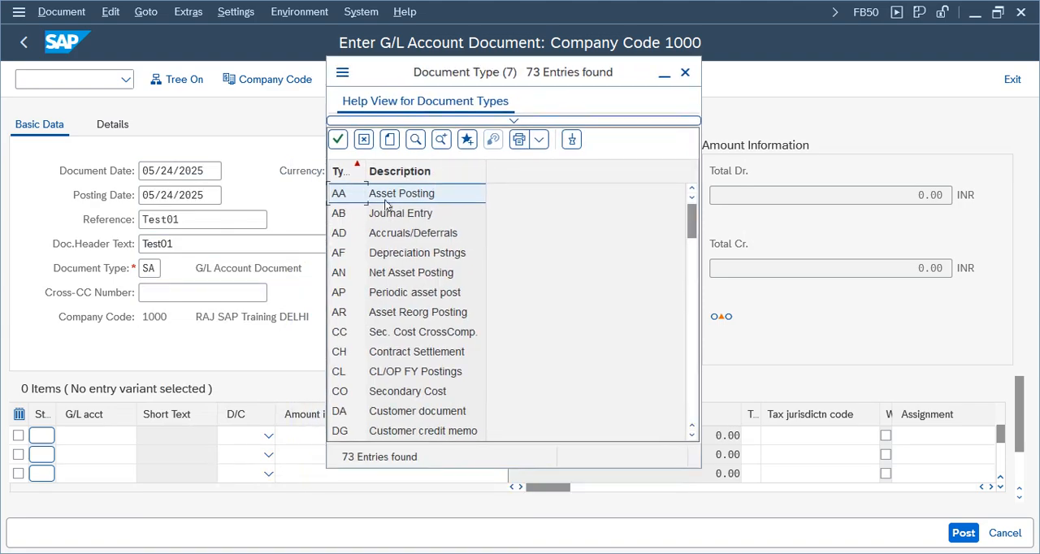
click(402, 216)
click(395, 234)
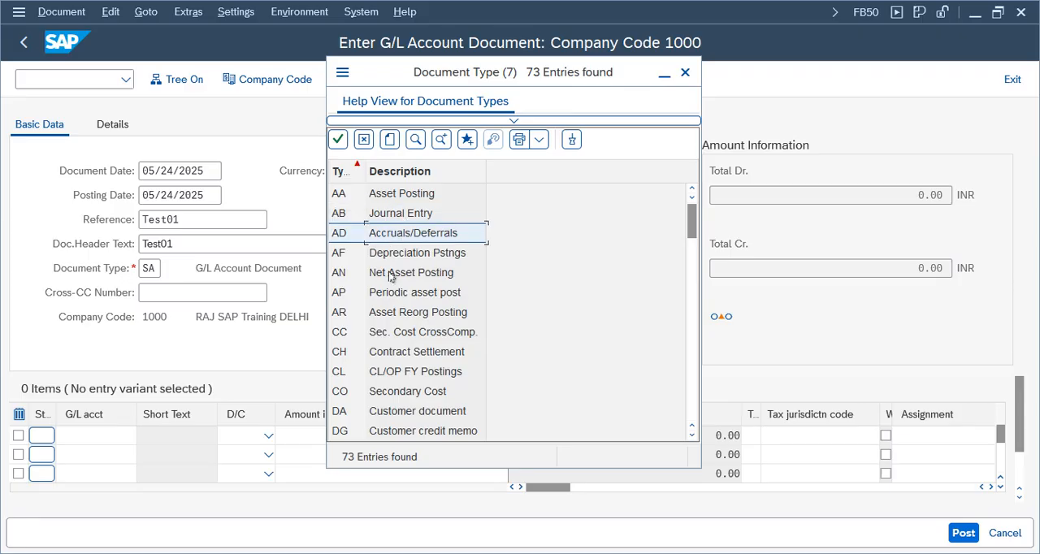
click(397, 257)
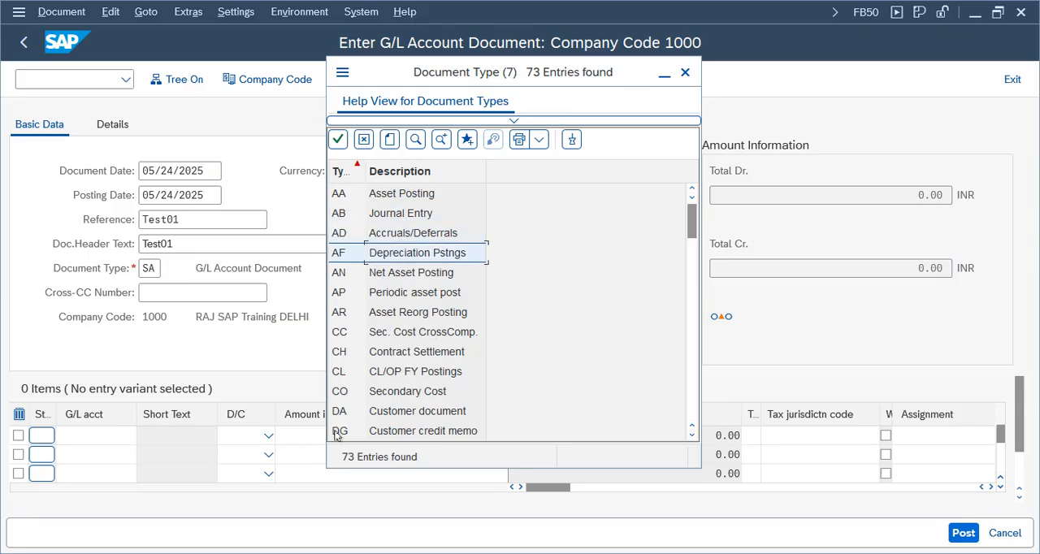
click(398, 392)
click(397, 426)
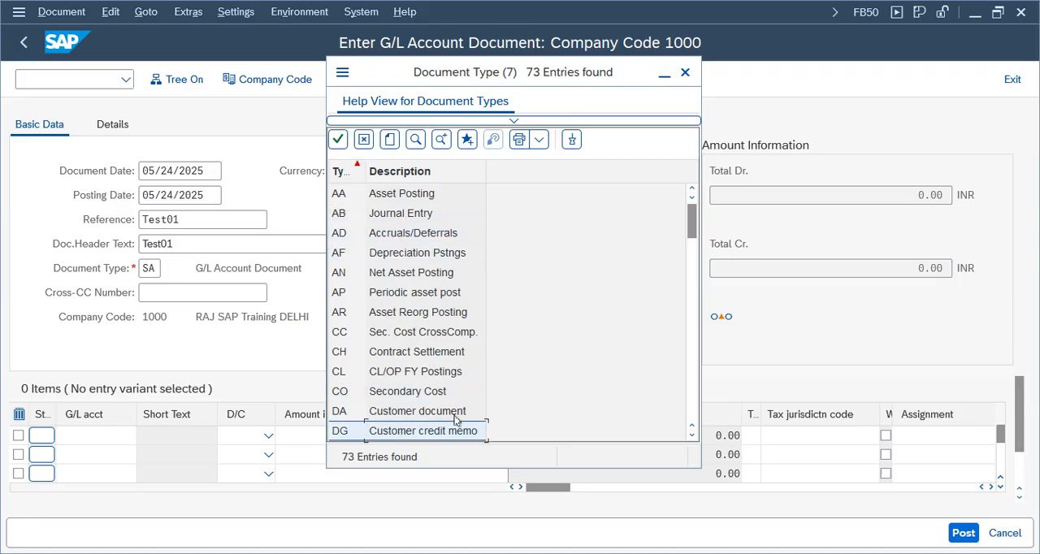
click(691, 436)
key(Down)
key(Down)
key(Down)
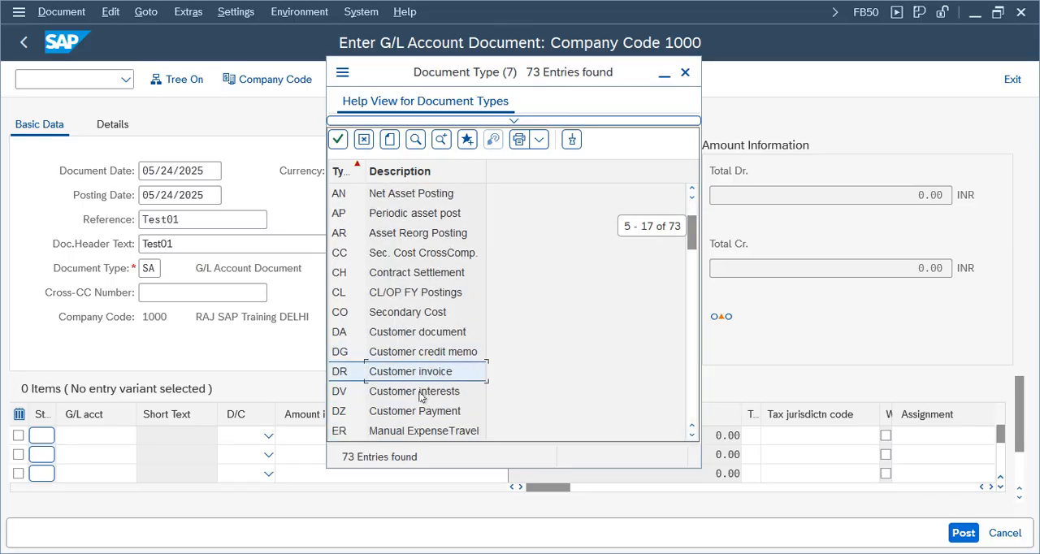
scroll(695, 443, down, 1)
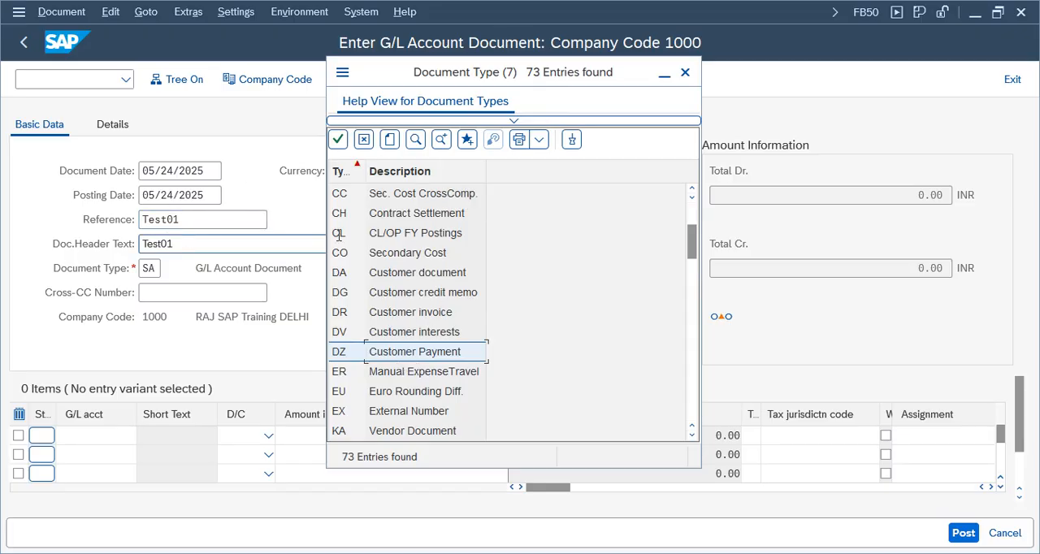
Step: Look through the remaining document types down to the goods and G/L account types, locate SA, and close the list
drag(693, 245, 560, 204)
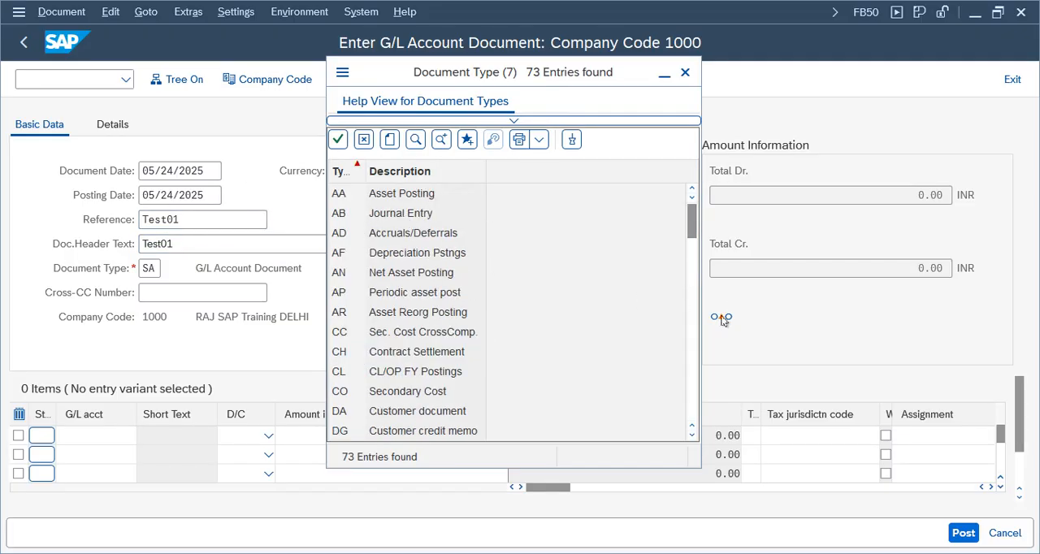
drag(692, 219, 693, 402)
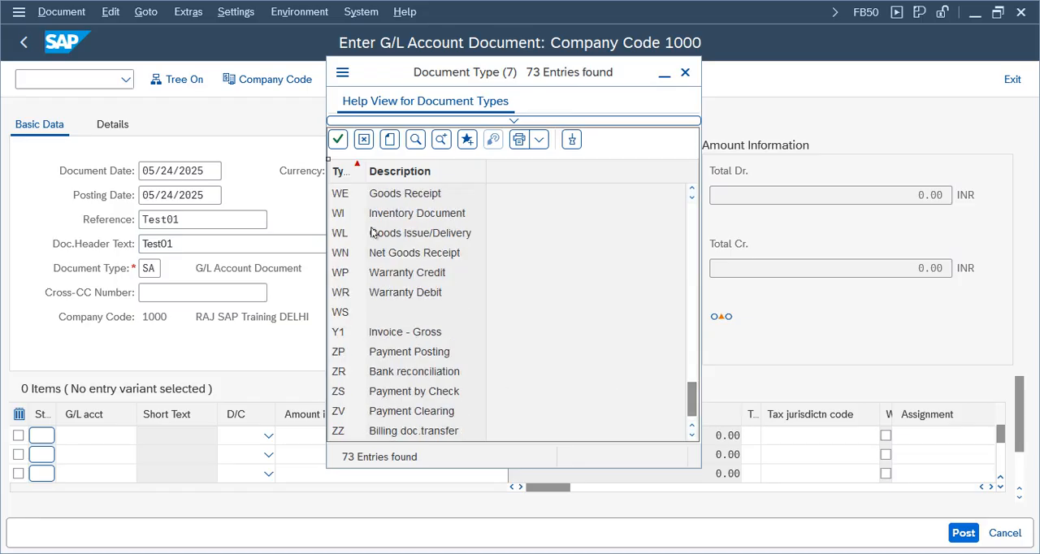
click(391, 213)
drag(687, 409, 692, 345)
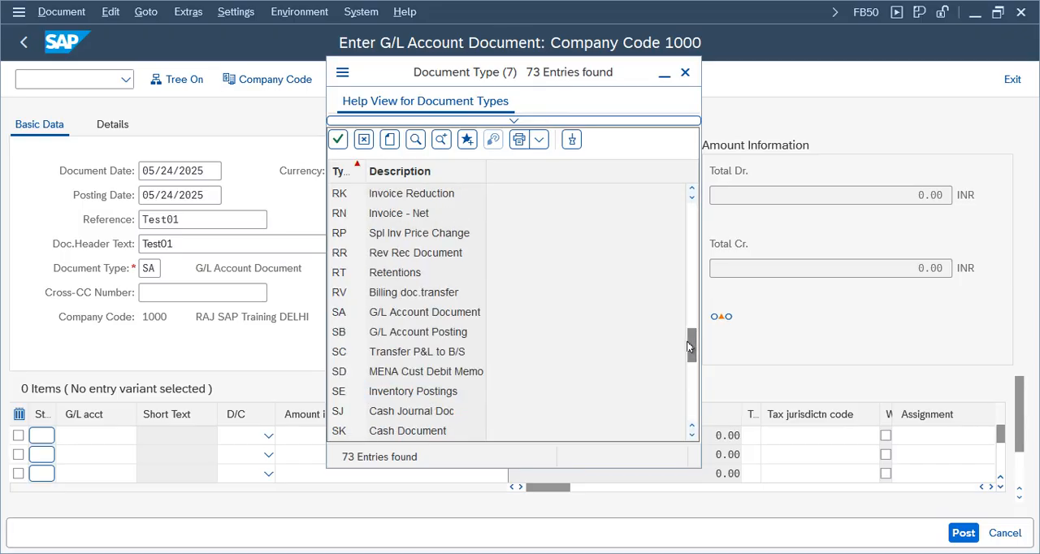
click(405, 315)
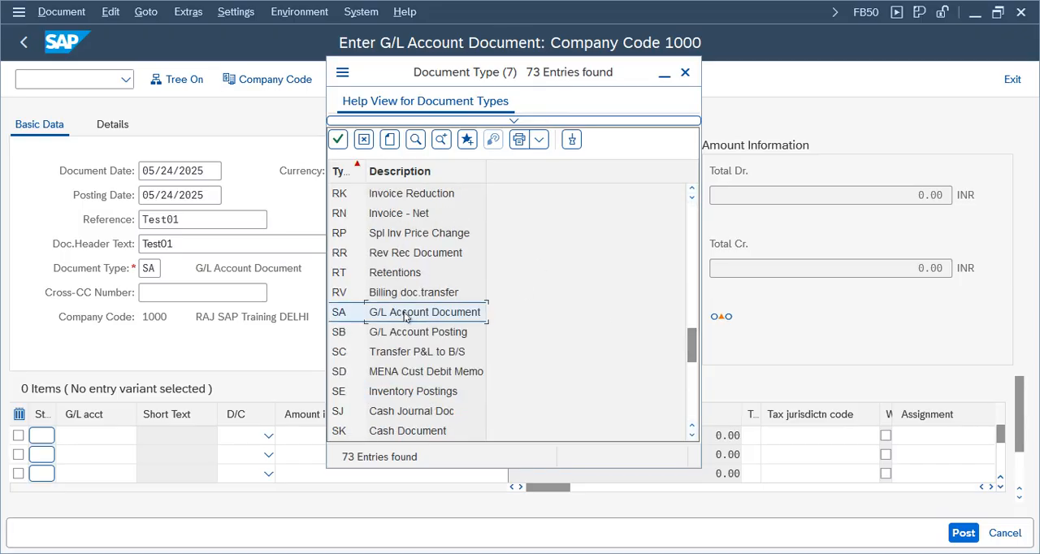
click(685, 71)
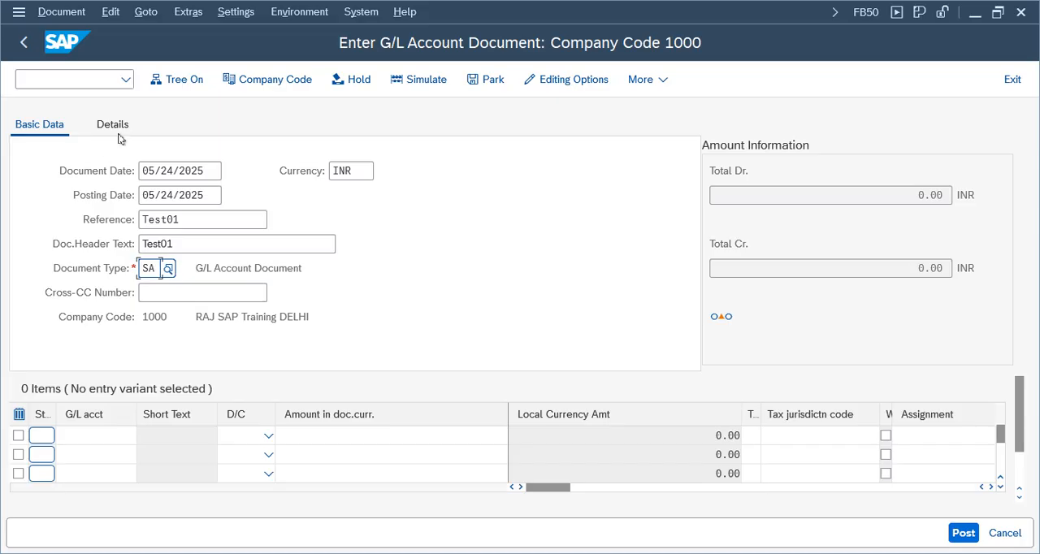
Step: Switch the document's company code to VZ01
key(Return)
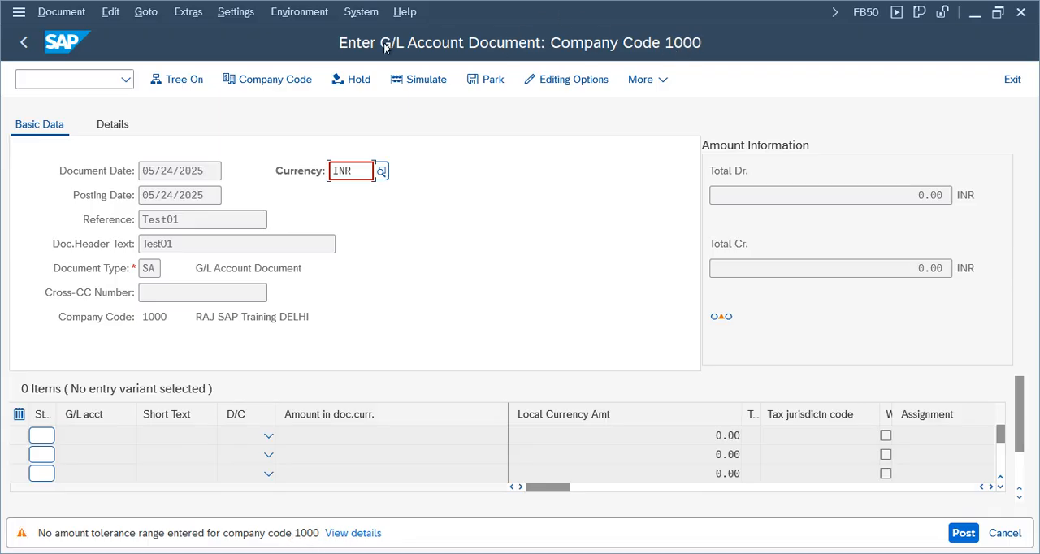
click(269, 82)
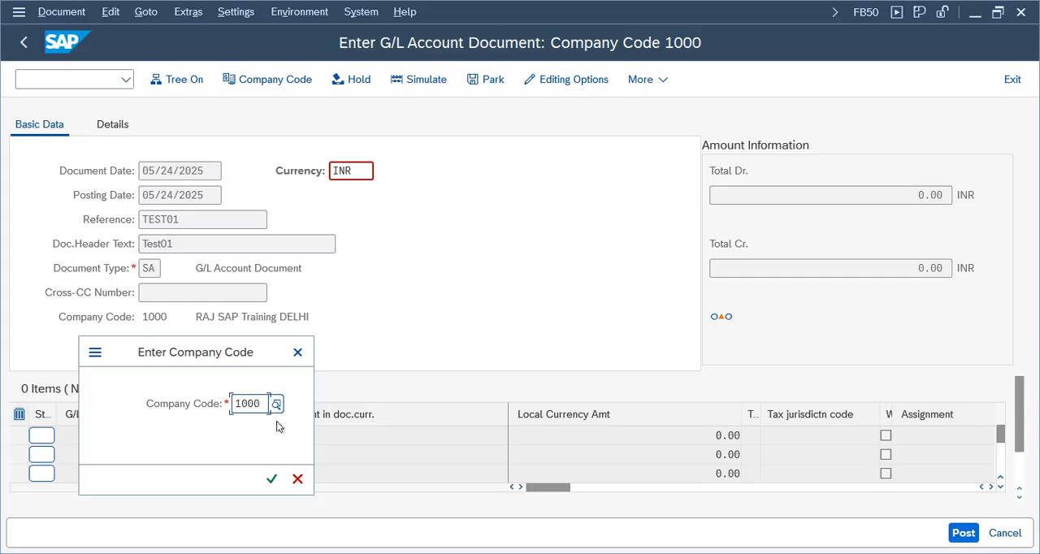
key(BackSpace)
key(BackSpace)
key(BackSpace)
key(BackSpace)
text(vz01)
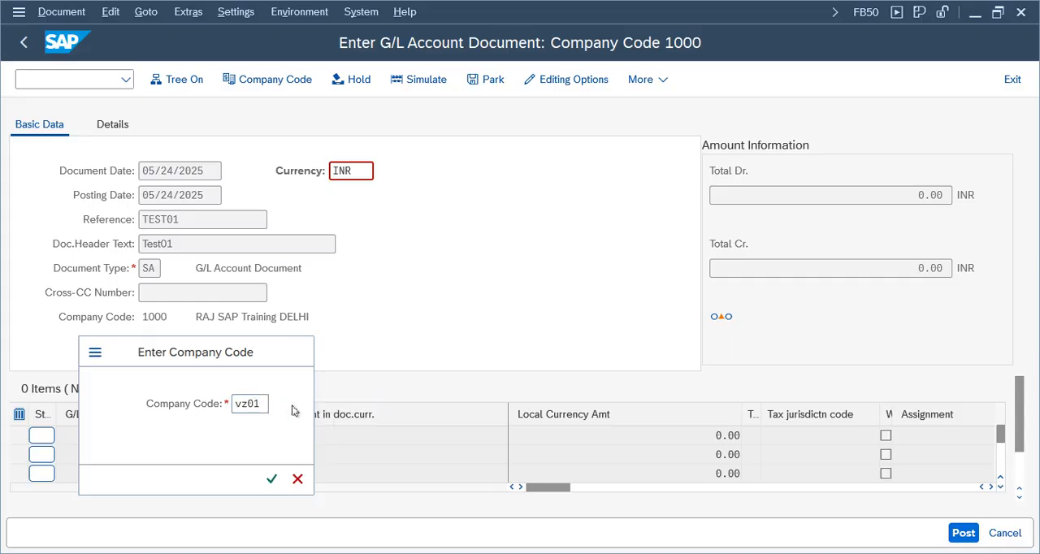
key(Return)
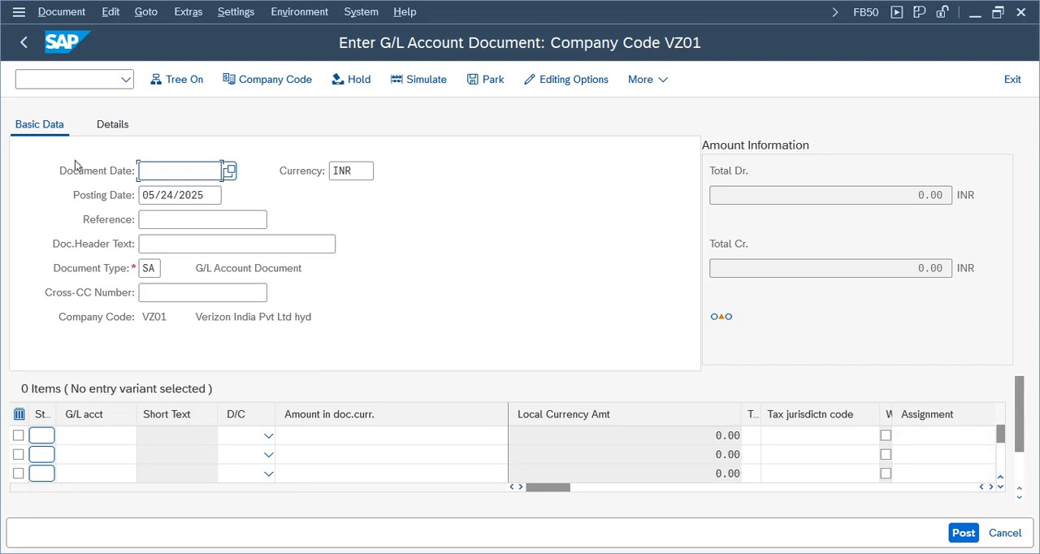
Step: For company code VZ01, set the Document Date to 05/24/2025 and enter Test01 as the Reference and header text
click(233, 172)
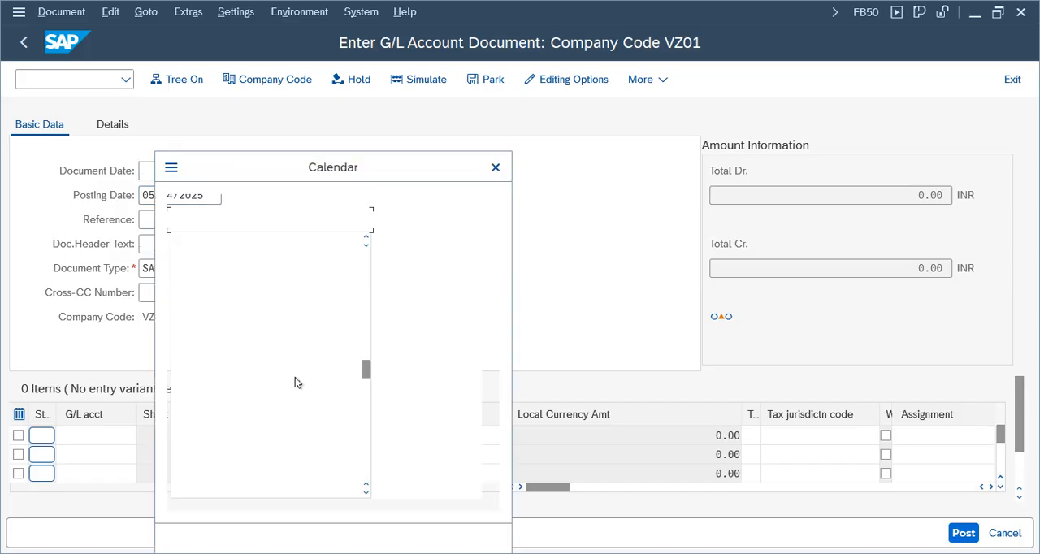
double_click(317, 356)
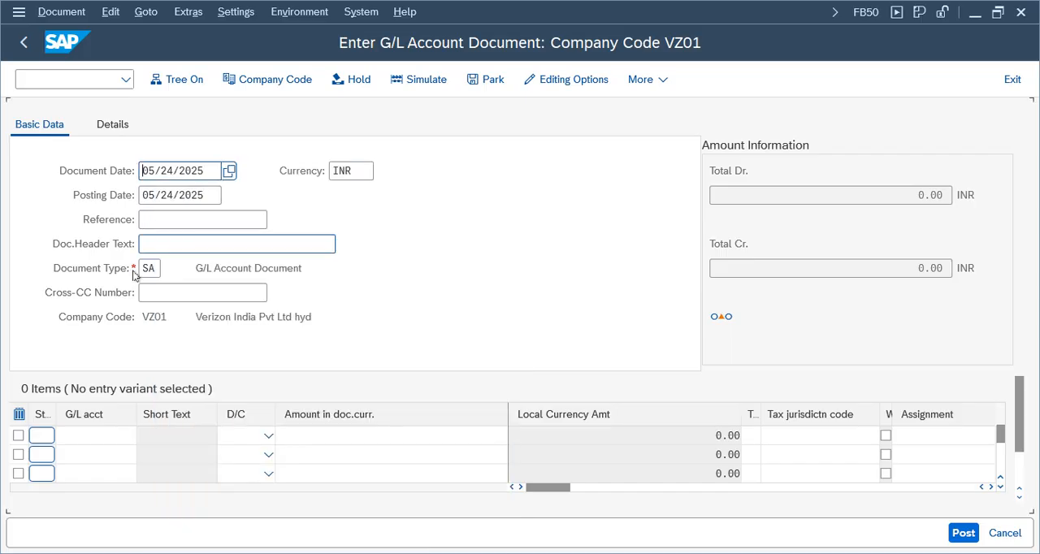
click(262, 219)
click(162, 242)
click(162, 247)
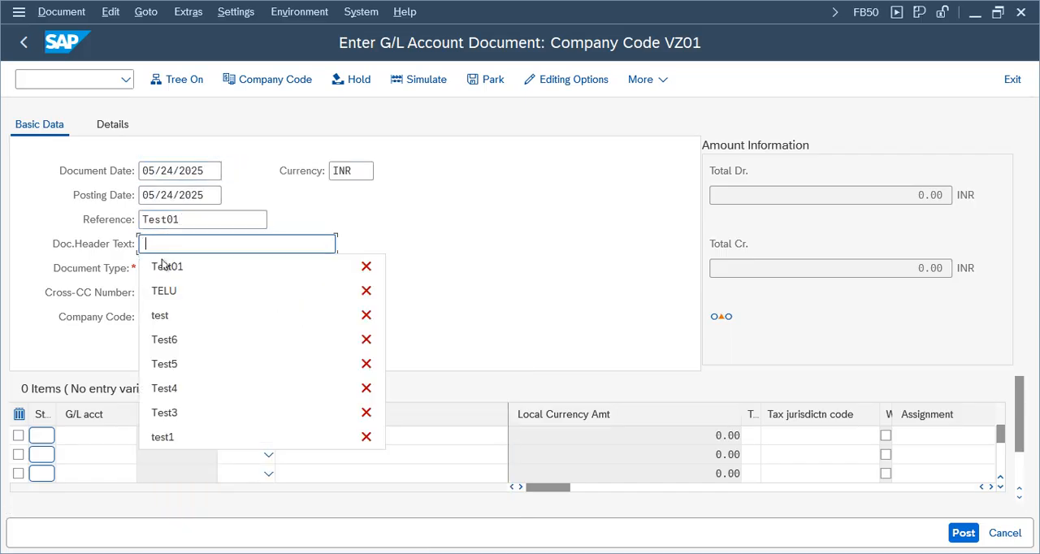
click(162, 265)
Step: Search G/L accounts by description in company code VZ01 and choose Cash account 1001 for the first line item
click(90, 432)
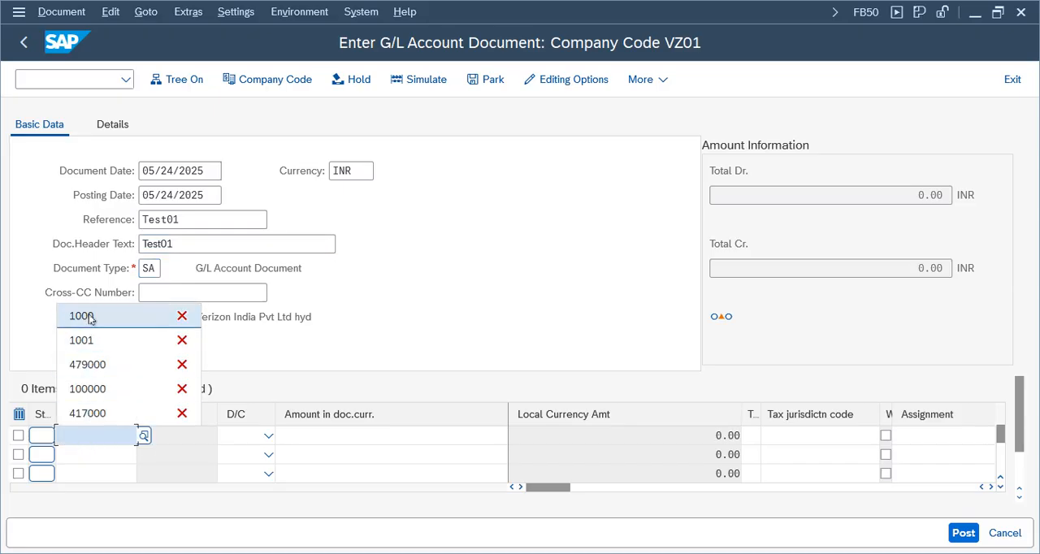
click(144, 437)
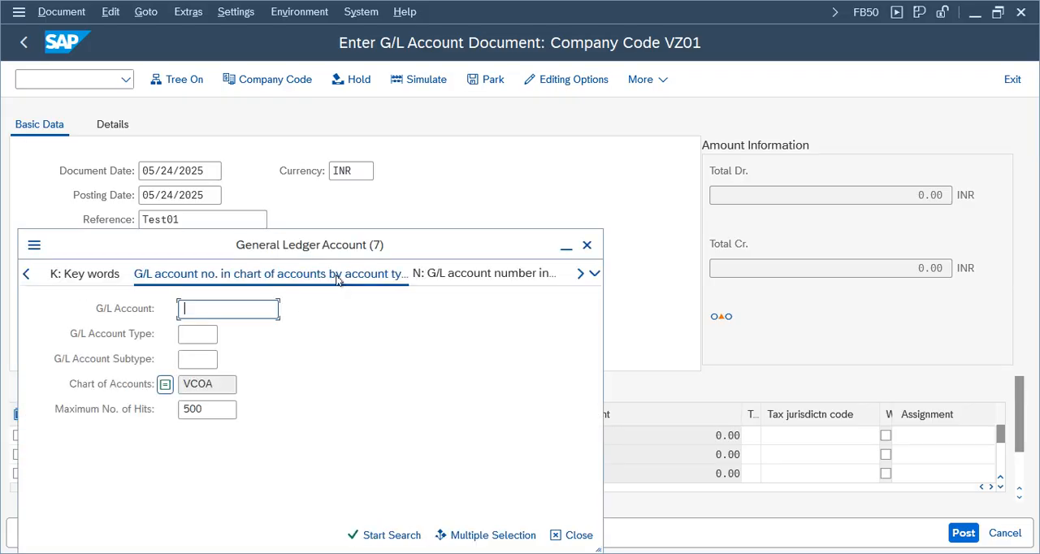
click(221, 384)
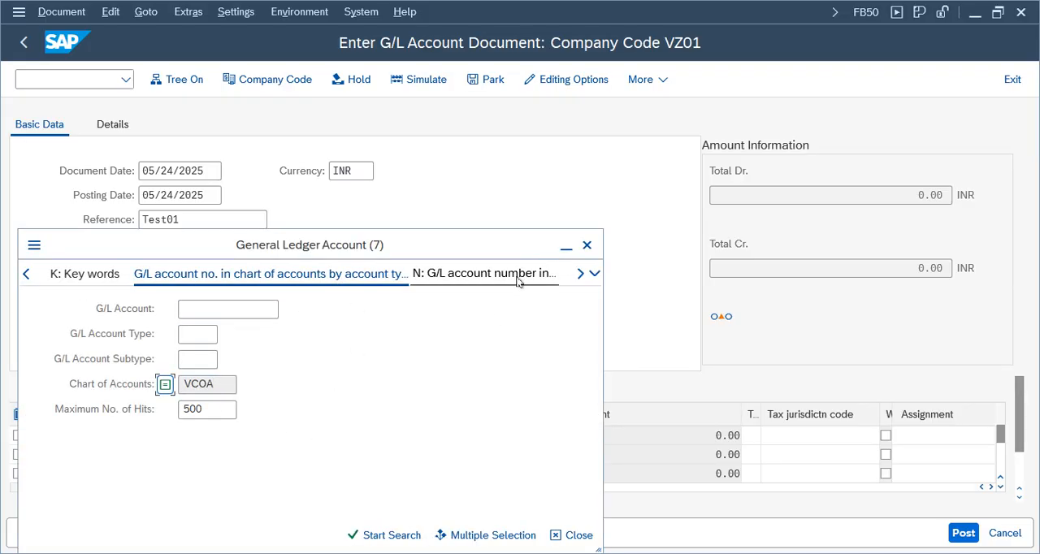
click(594, 273)
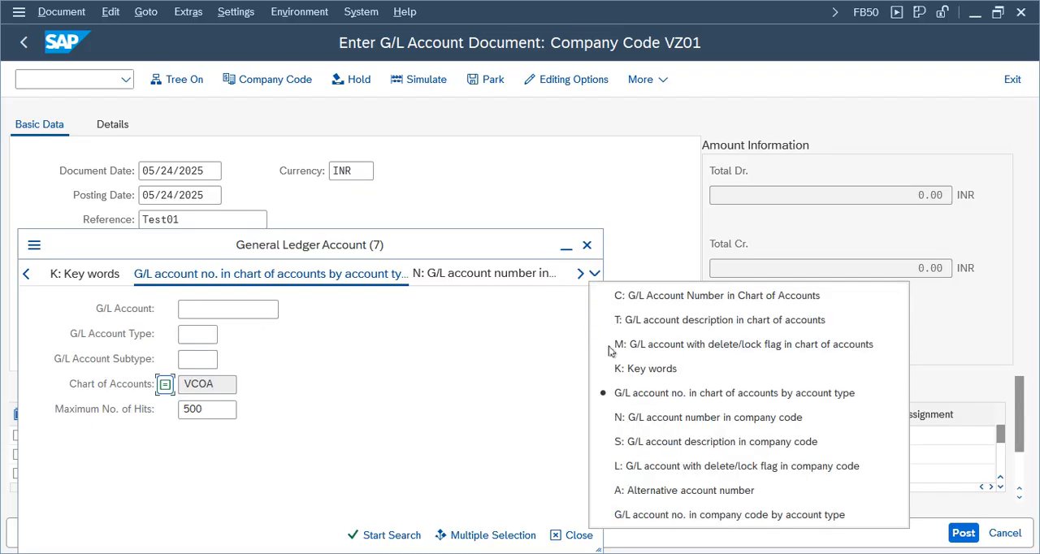
click(680, 445)
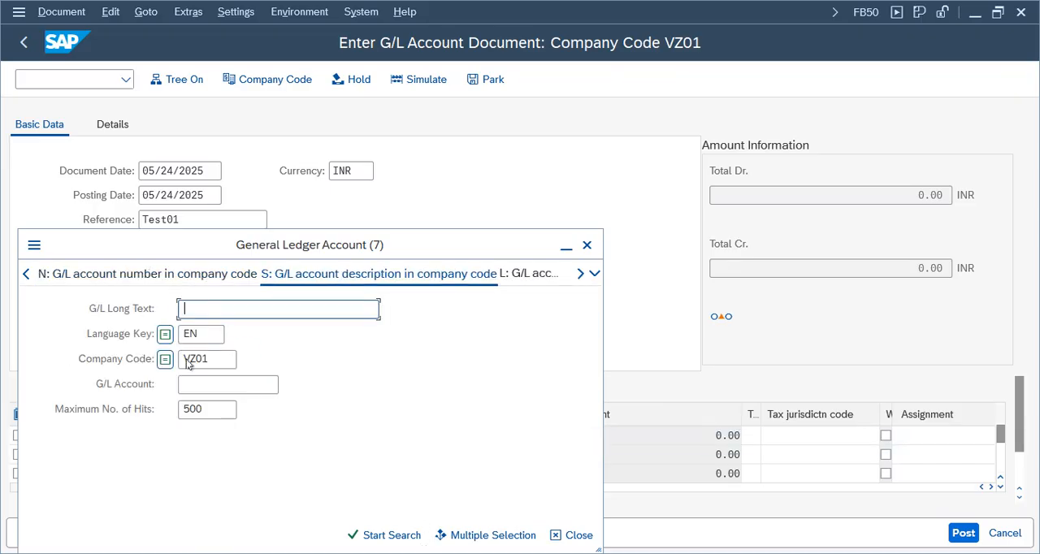
drag(216, 362, 107, 355)
click(379, 536)
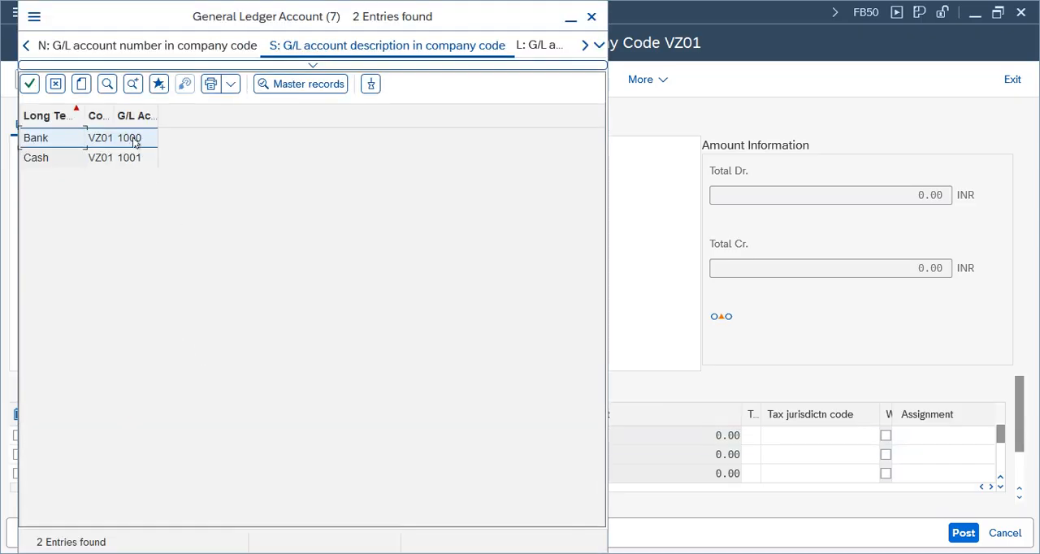
click(137, 161)
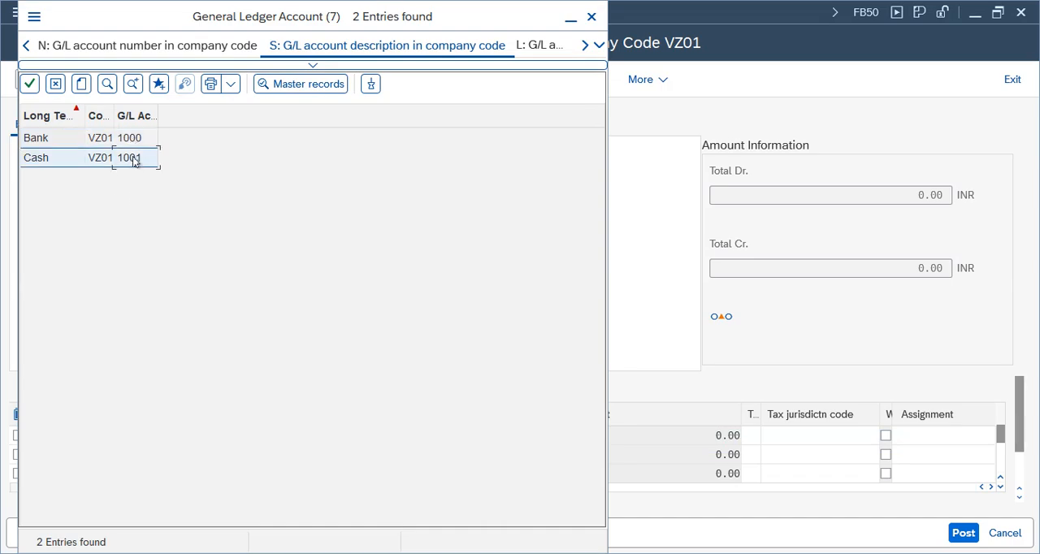
double_click(135, 160)
Step: Enter G/L account 1000 in the second line item, and set account 1001 to Debit and 1000 to Credit
click(104, 457)
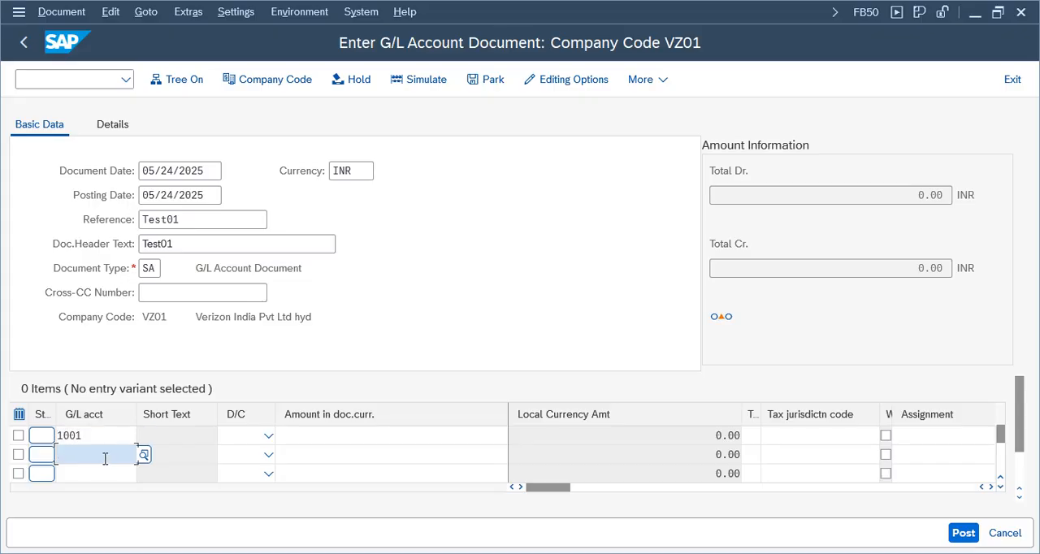
text(10)
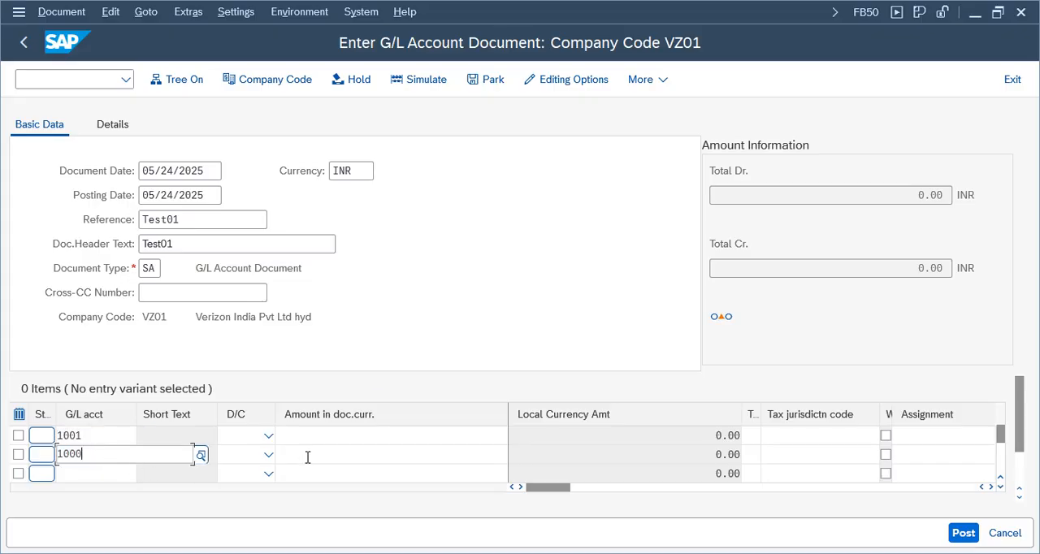
text(00)
click(359, 452)
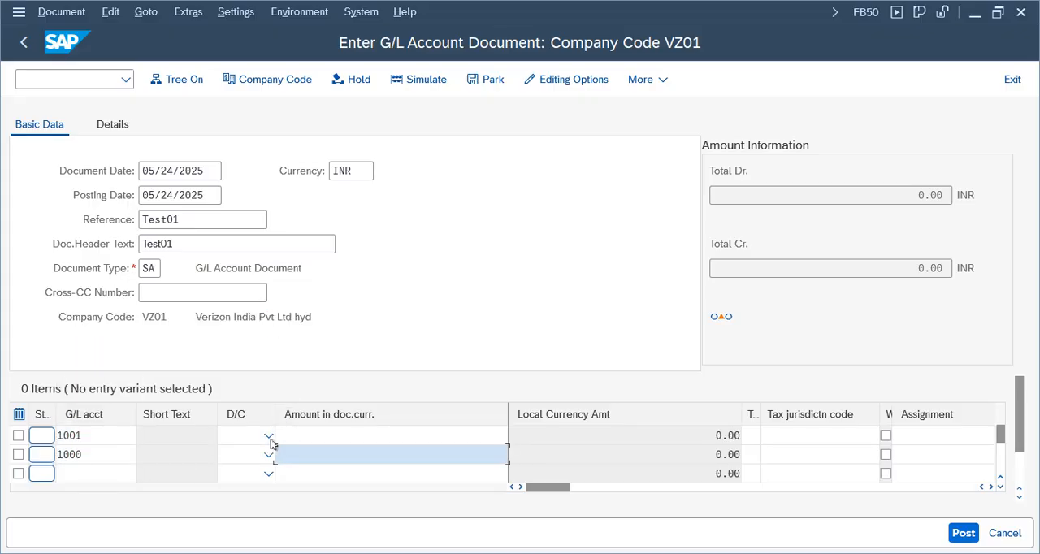
click(269, 438)
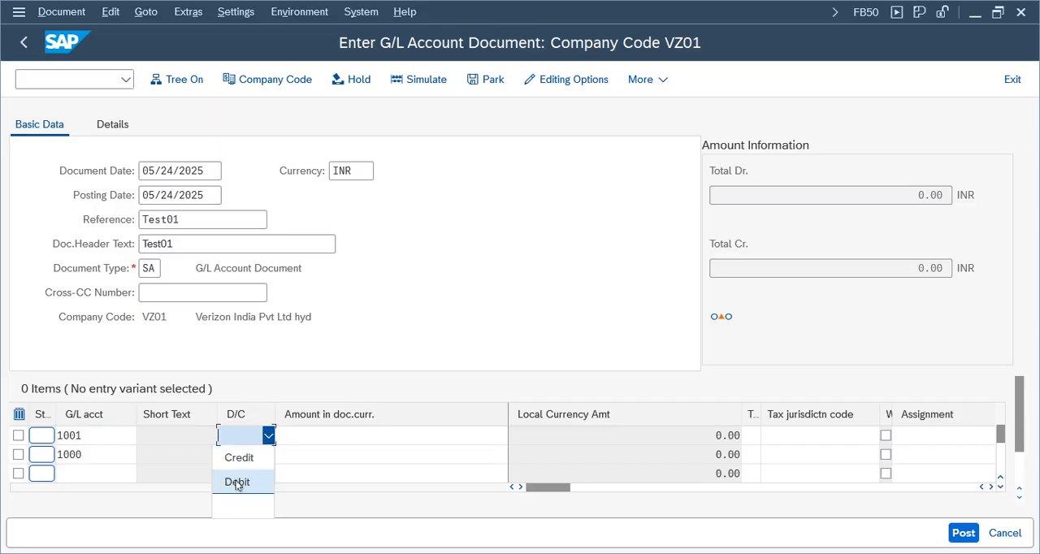
click(238, 483)
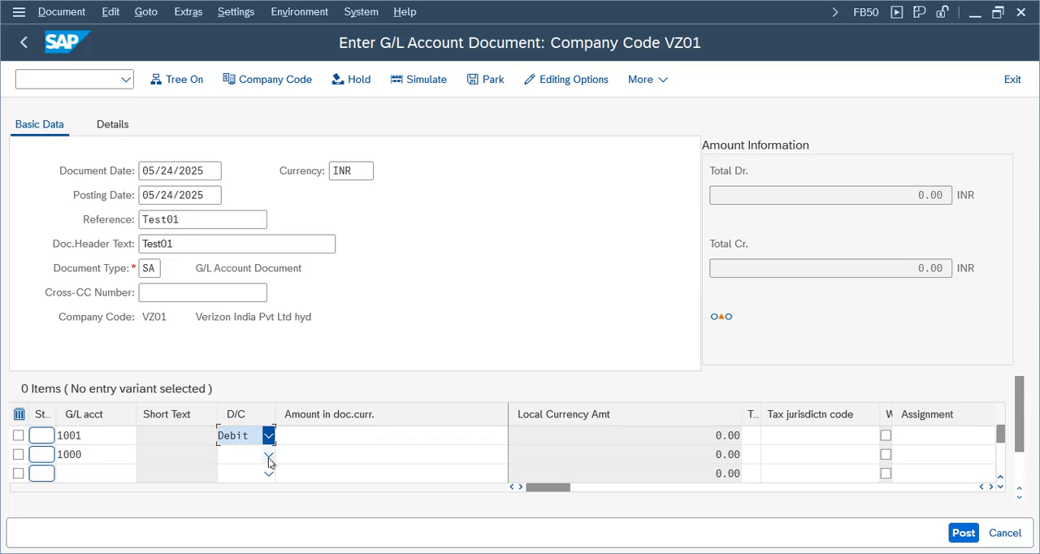
click(269, 454)
click(237, 385)
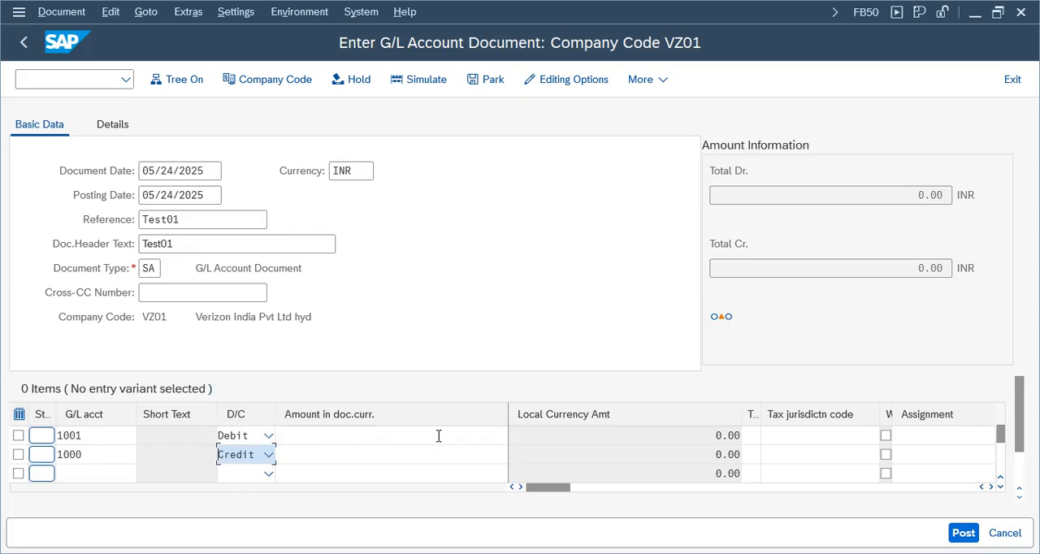
Step: Enter an amount of 100 for both the debit line of account 1001 and the credit line of account 1000, and validate the document
click(411, 437)
text(100)
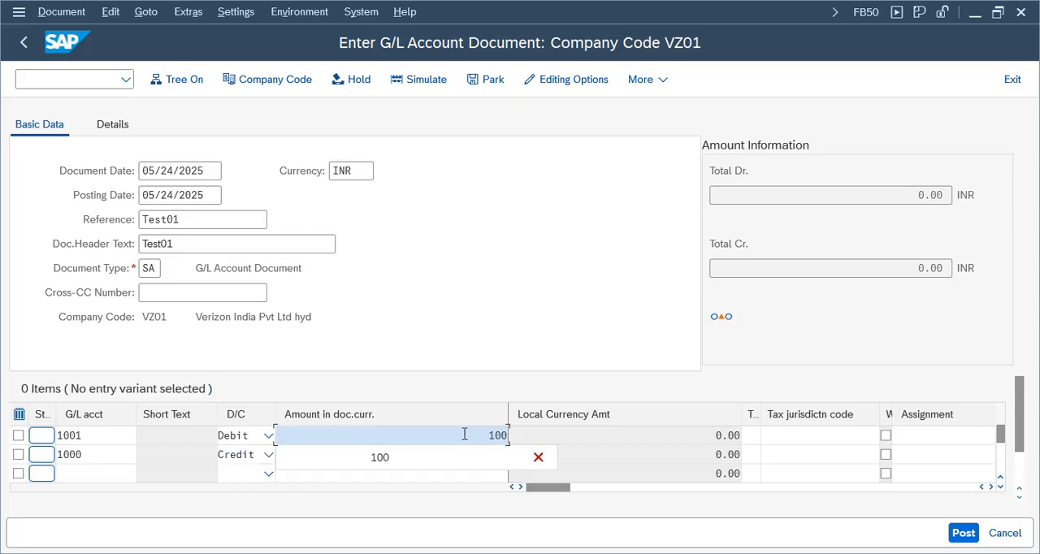
click(482, 453)
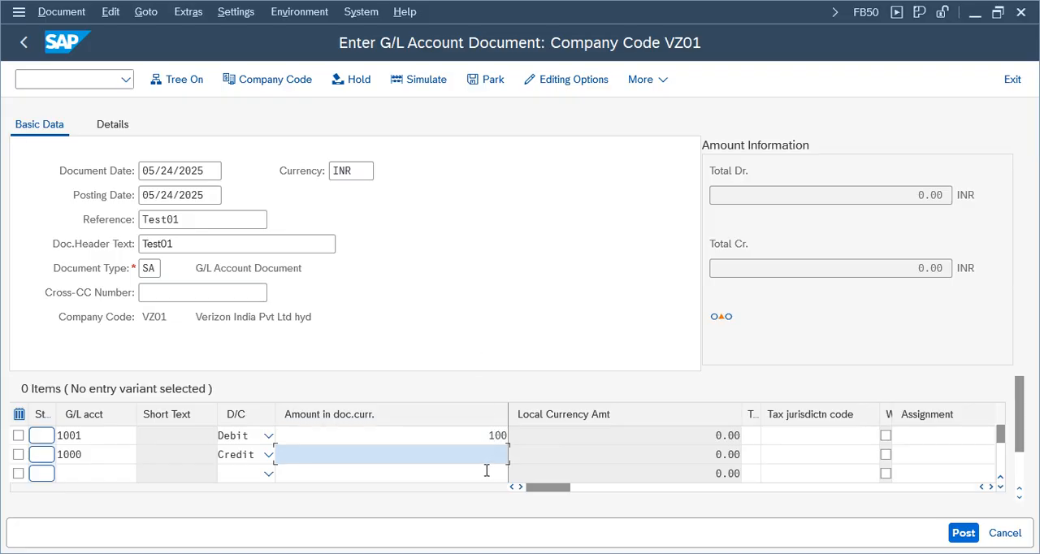
text(100)
key(Return)
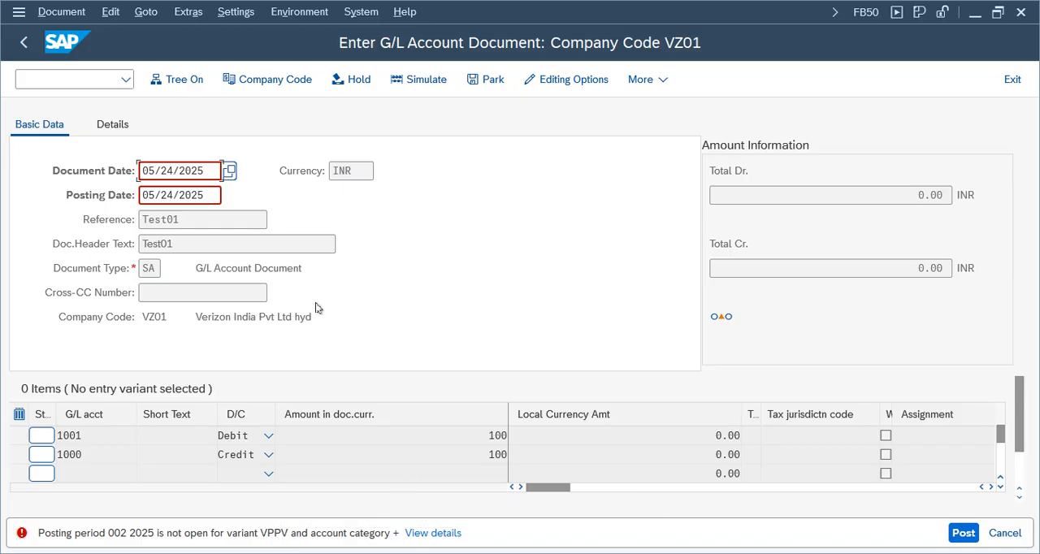
Step: In a new GUI window, start transaction OB52 and open the posting period intervals for posting period variant VPPV
click(19, 11)
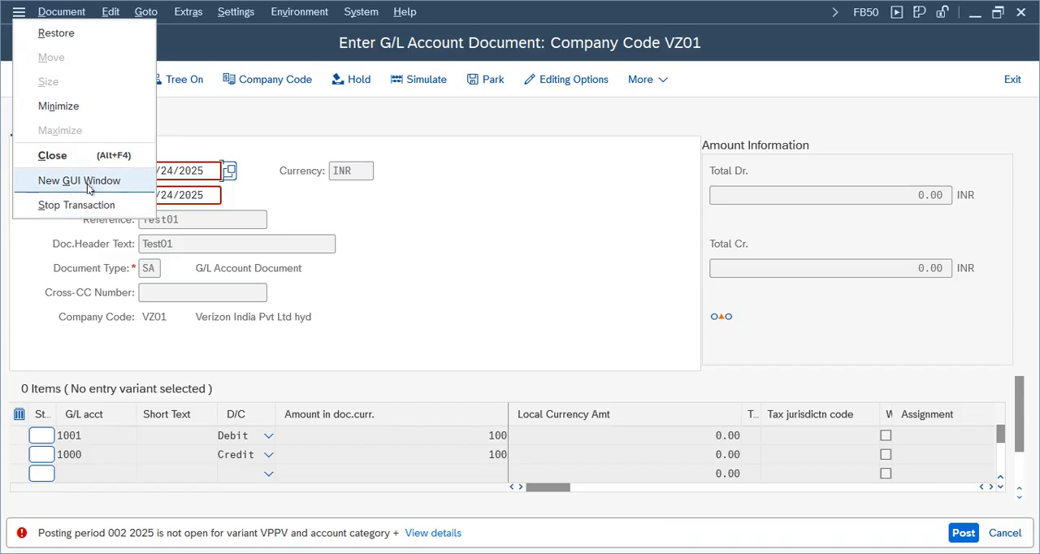
click(79, 179)
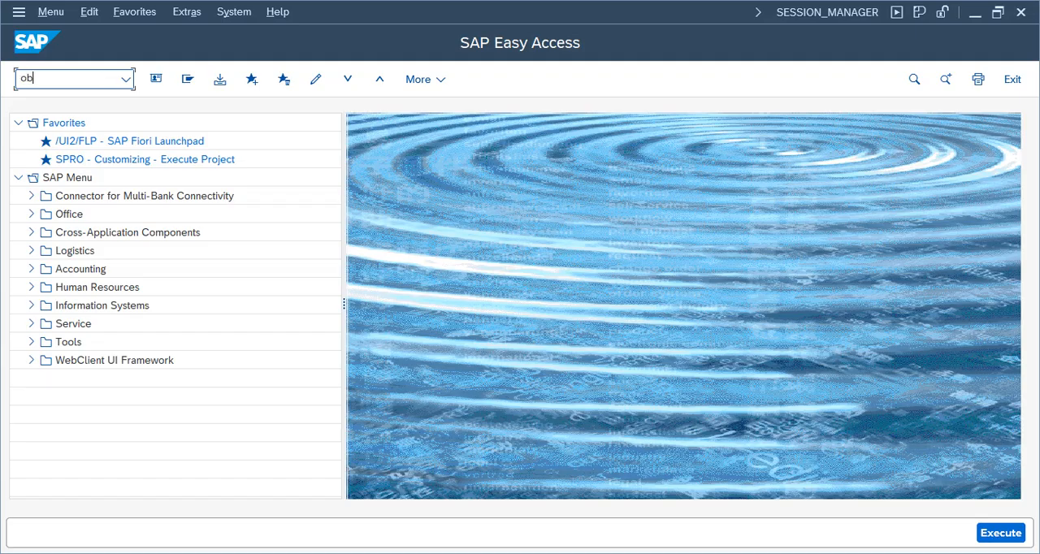
key(Return)
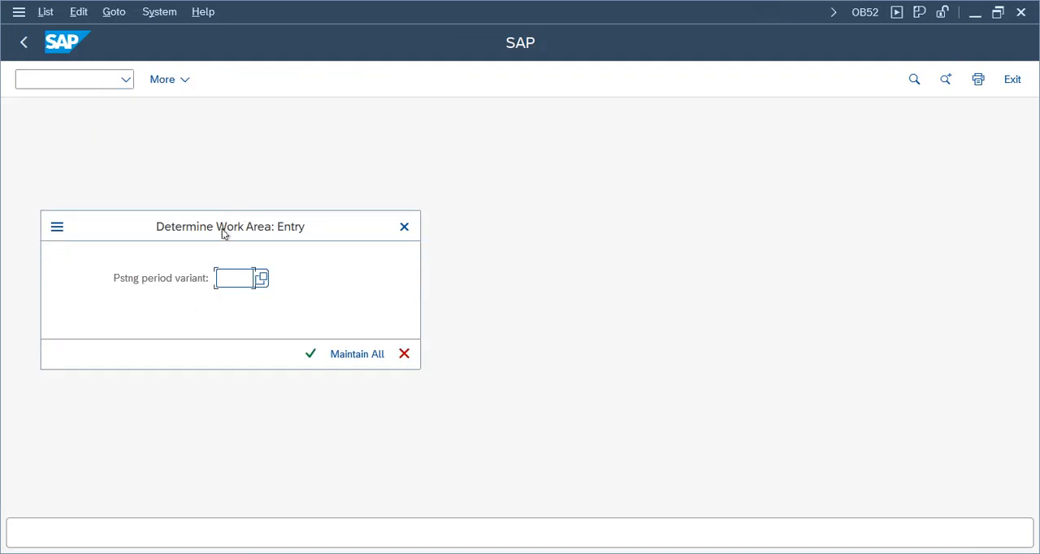
drag(225, 227, 576, 159)
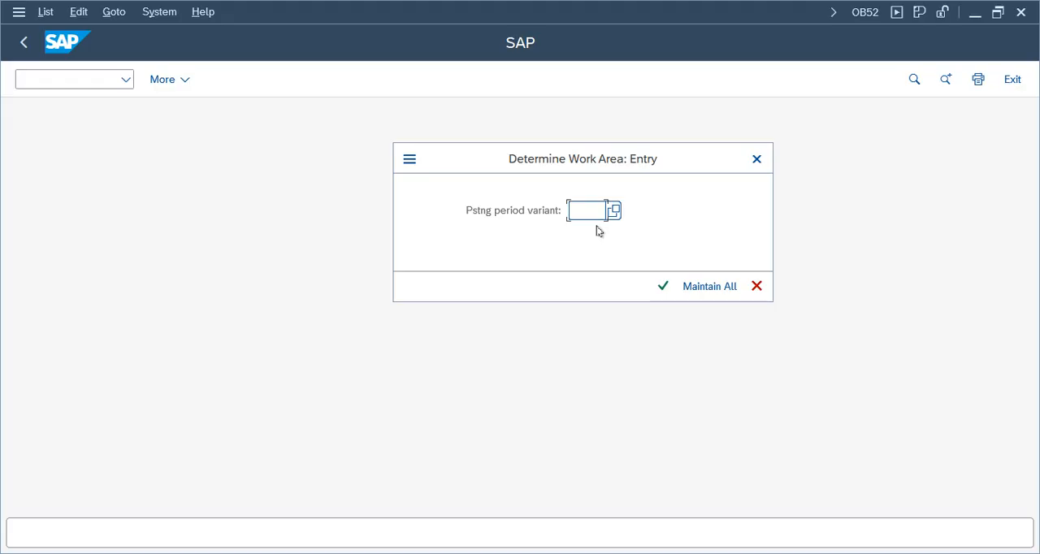
text(vppv)
key(Return)
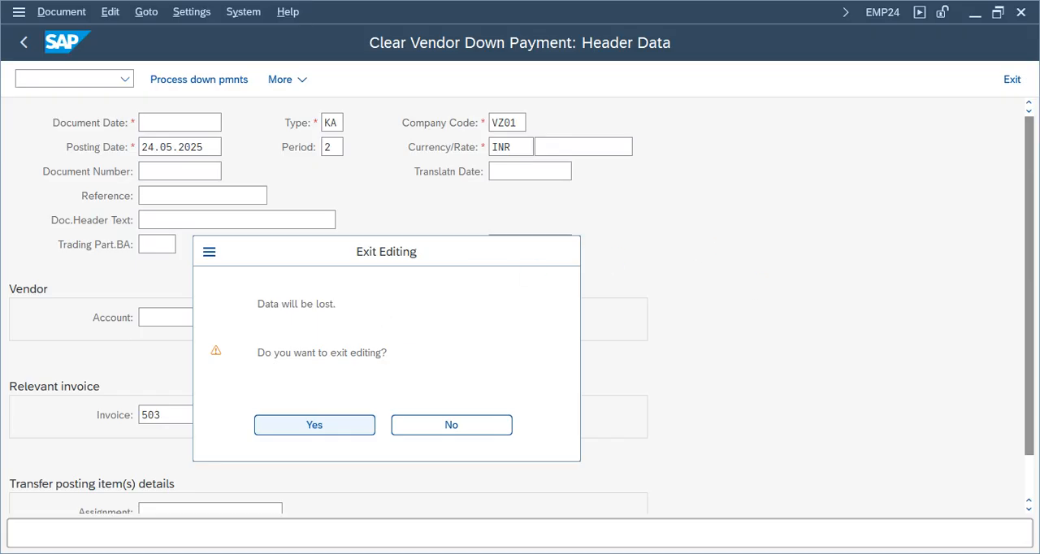
mouse_move(574, 553)
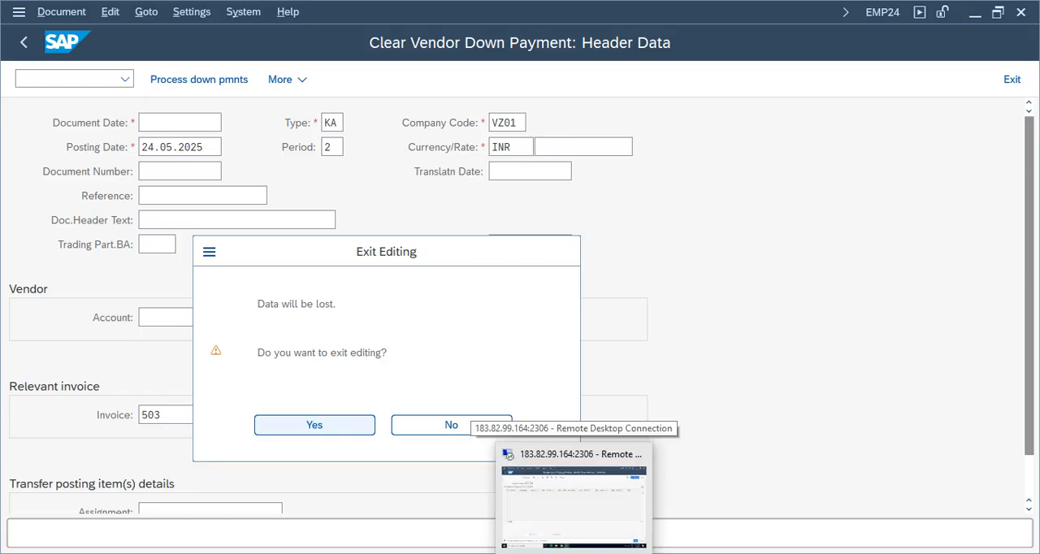
click(564, 496)
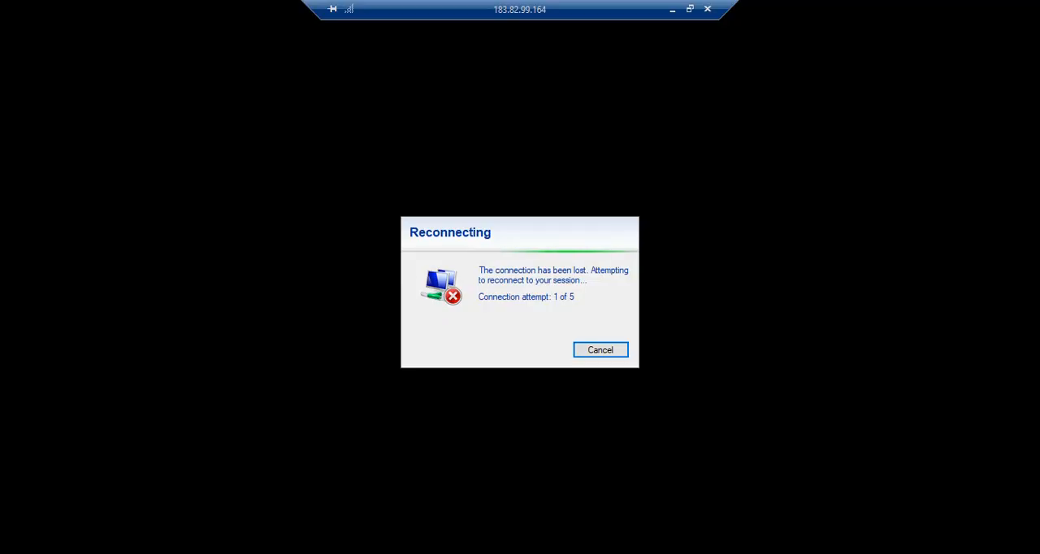
click(598, 351)
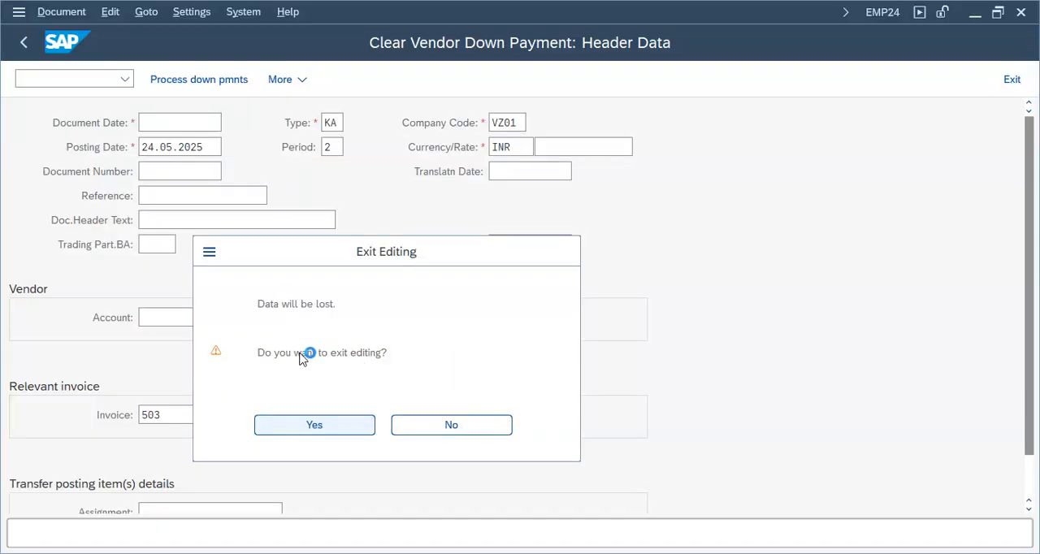